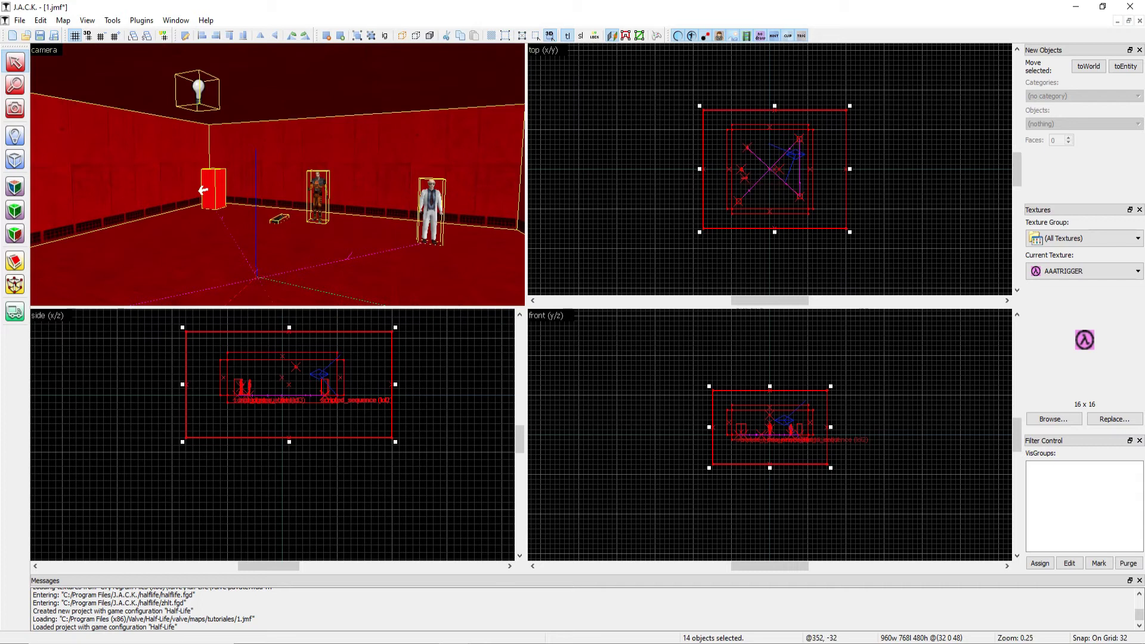
Scale the 14 selected map objects together to 1536 units wide and 928 units high
scroll(278, 174, "down", 4)
scroll(277, 174, "up", 5)
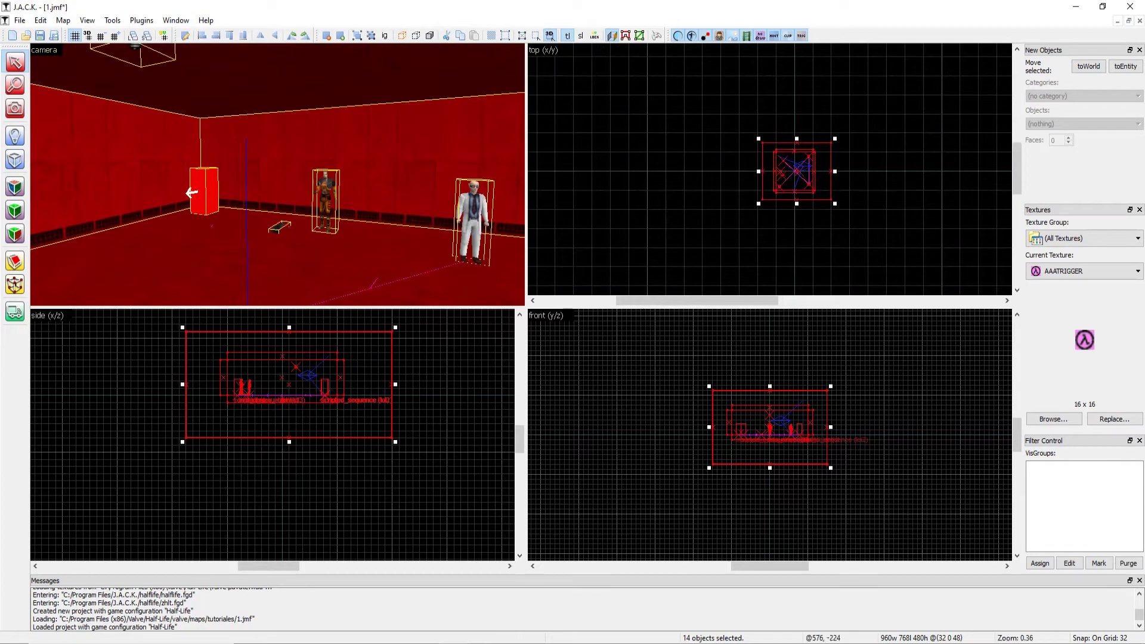
scroll(391, 444, "down", 2)
mouse_move(393, 443)
left_mouse_down()
mouse_move(480, 512)
mouse_move(400, 430)
left_mouse_up()
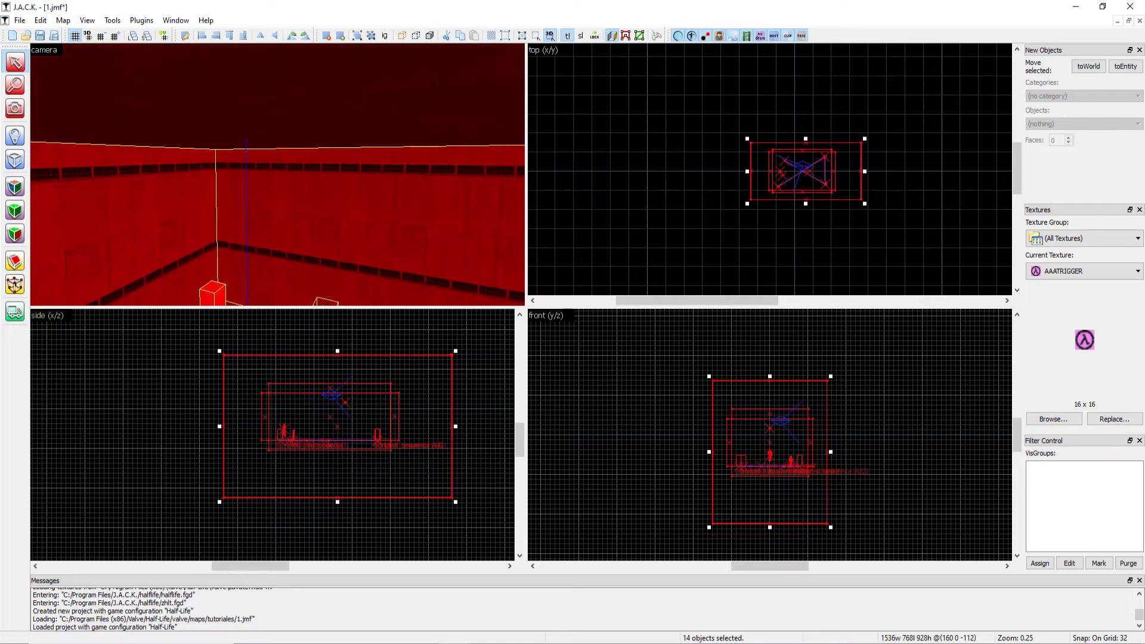
key("z")
key("z")
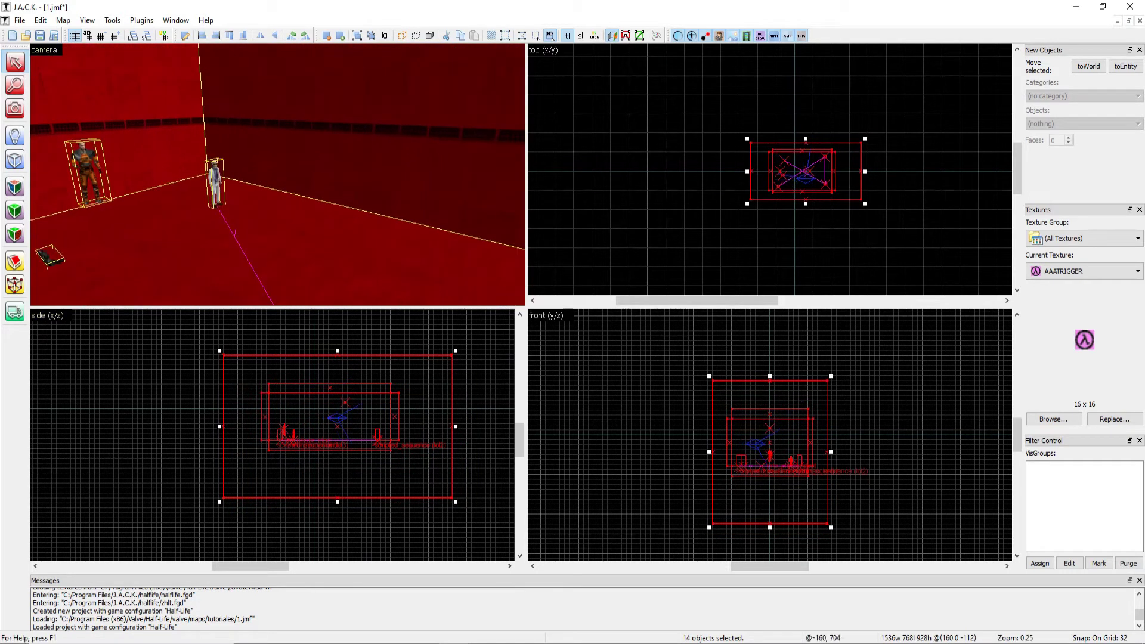
Scale the selected room and entities further to 1824 units wide and 1248 units long, and clear the selection
scroll(823, 478, "up", 3)
scroll(836, 436, "down", 4)
scroll(835, 436, "up", 2)
left_click_drag(834, 435, 892, 436)
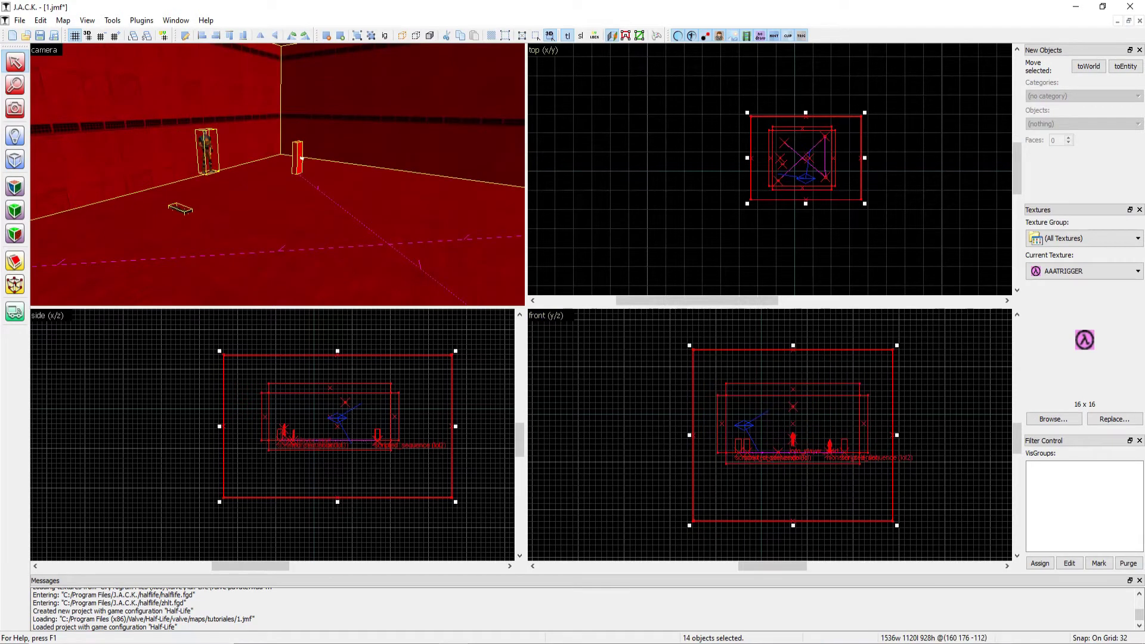
key("z")
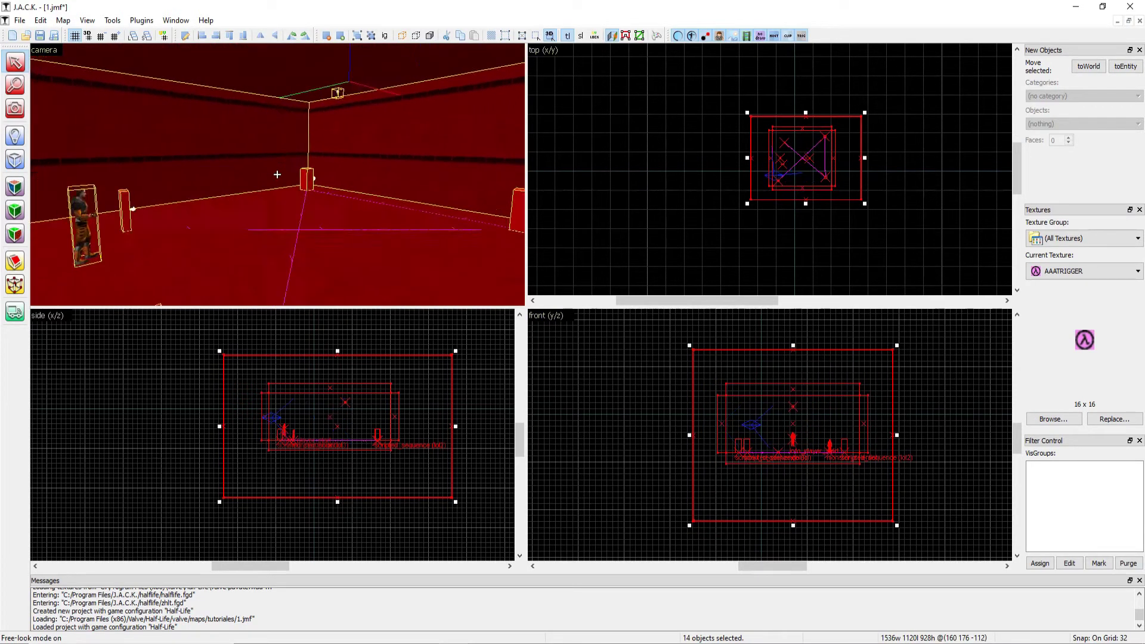
key("z")
left_click_drag(747, 112, 726, 103)
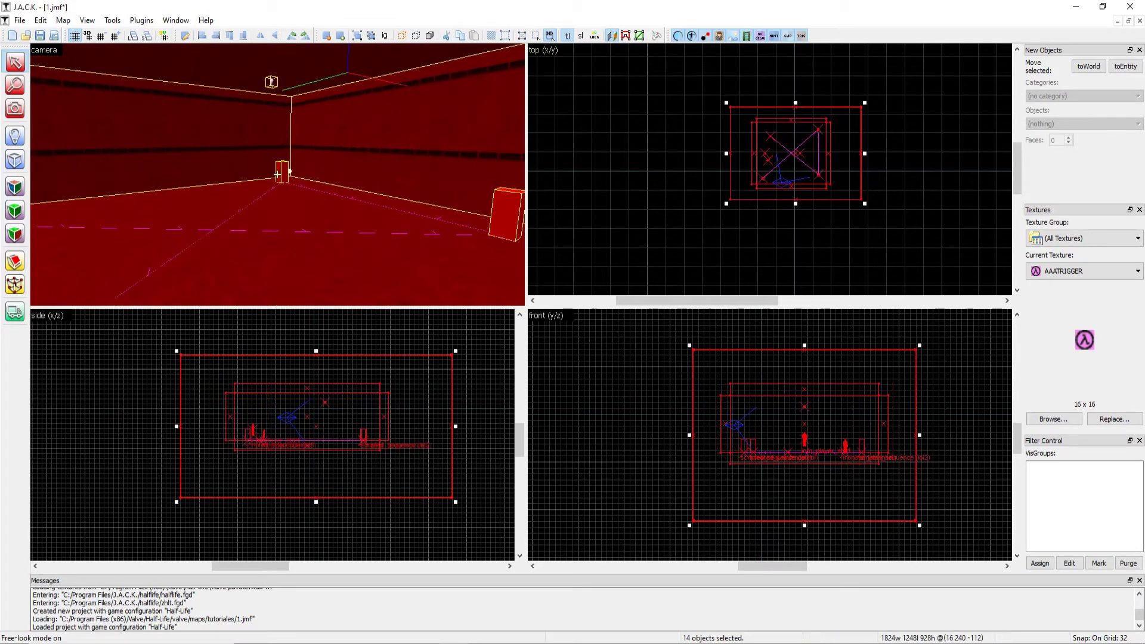
key("w")
key("z")
key("Escape")
Lower the info_player_start entity to just above the floor and shift it slightly toward the monster_scientist
key("z")
key("a")
key("s")
key("w")
key("s")
key("z")
left_click(282, 195)
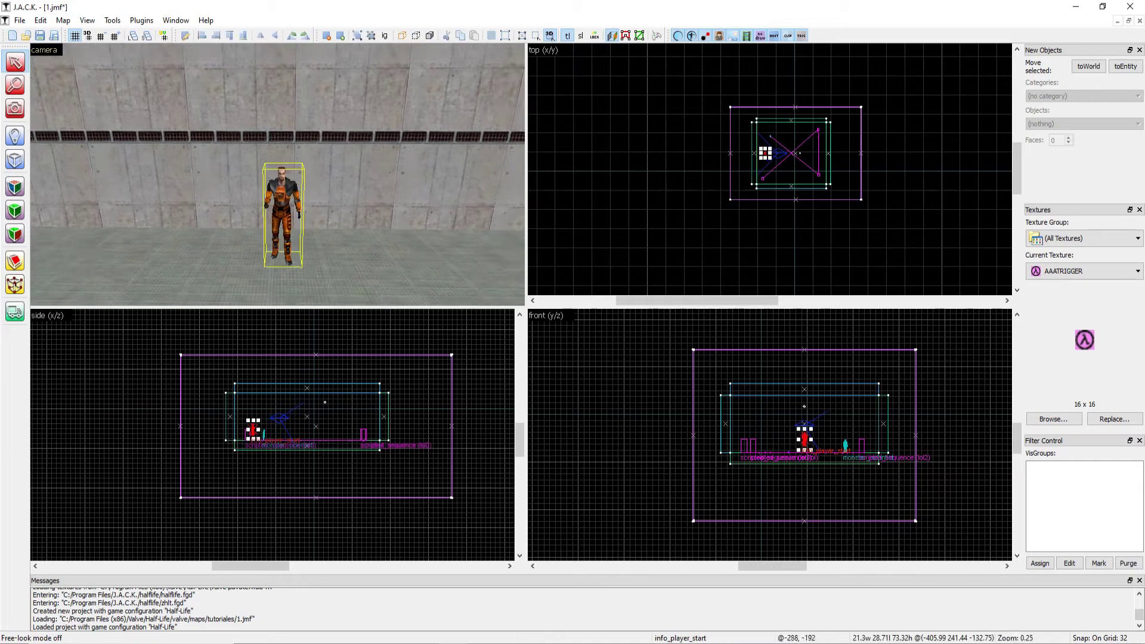
scroll(252, 426, "up", 9)
left_click_drag(251, 455, 277, 485)
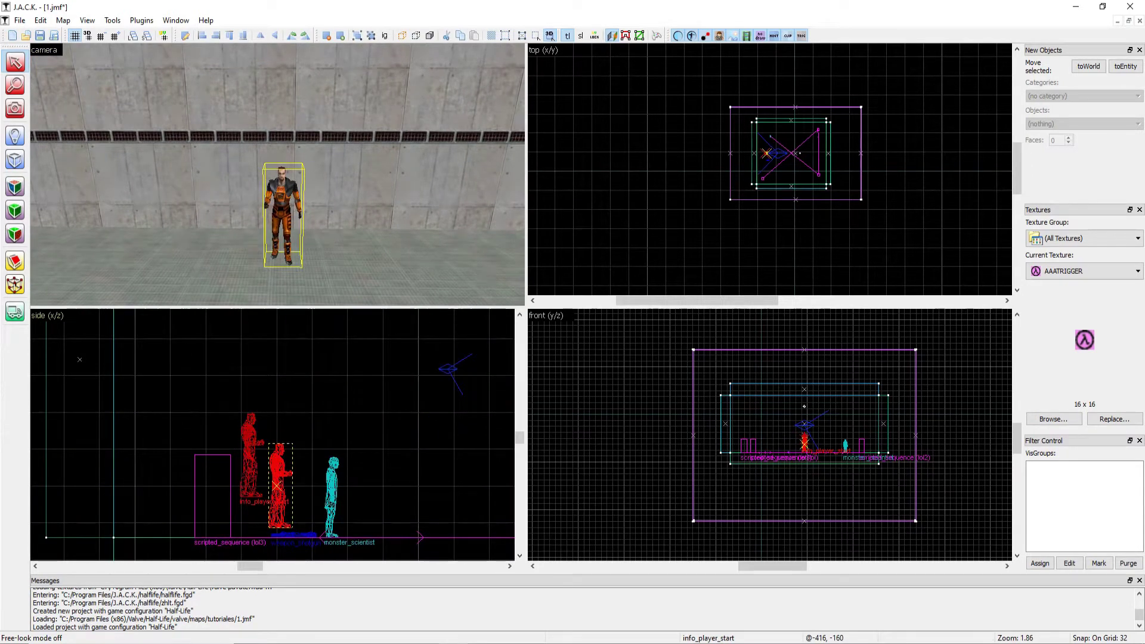
Inspect the enlarged room and its entities in the 3D view, clearing the current selection
key("z")
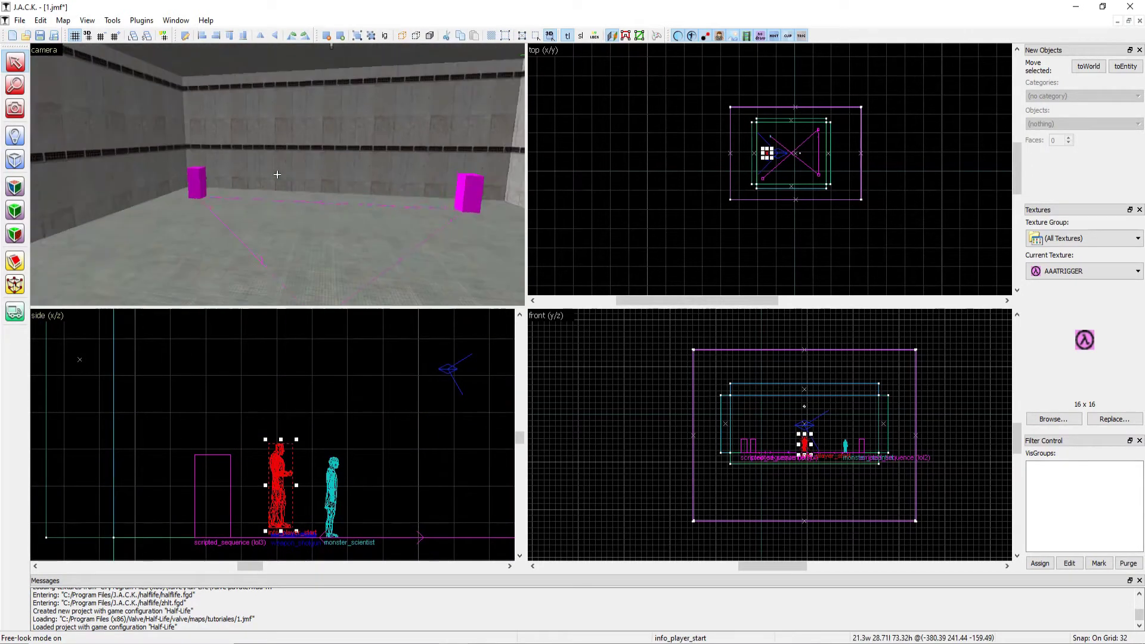
key("w")
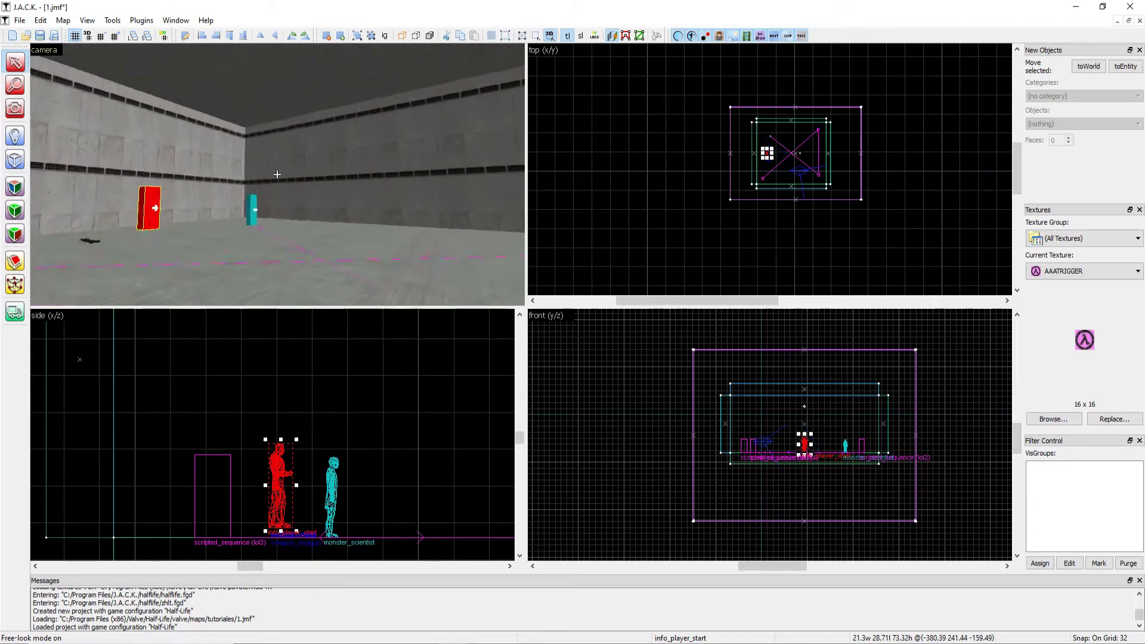
key("s")
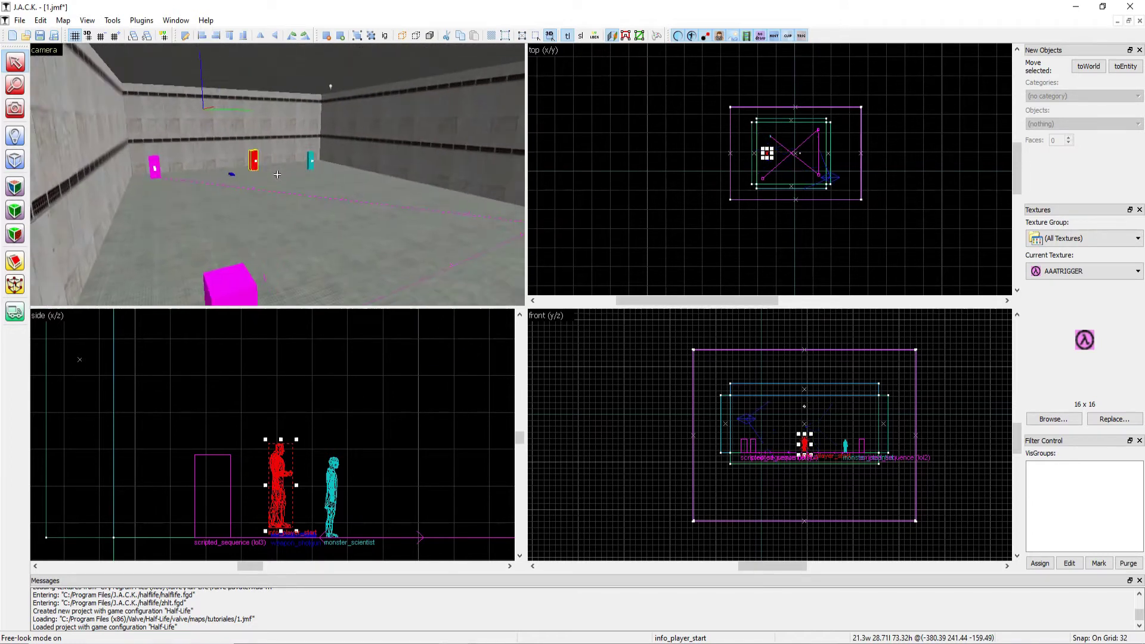
key("s")
key("z")
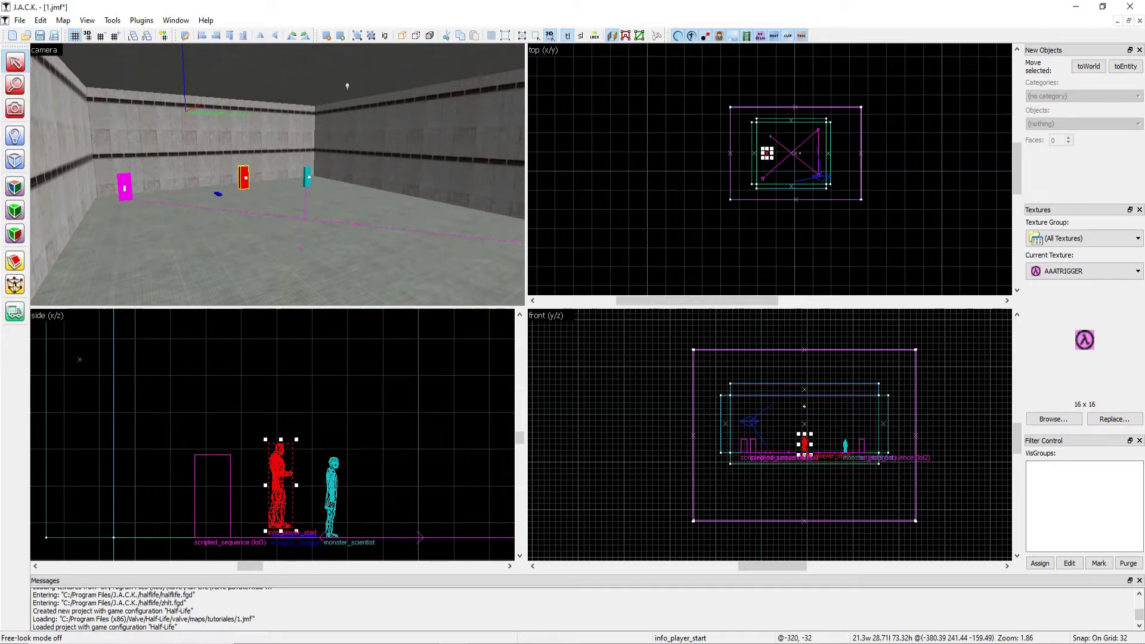
key("alt+Tab")
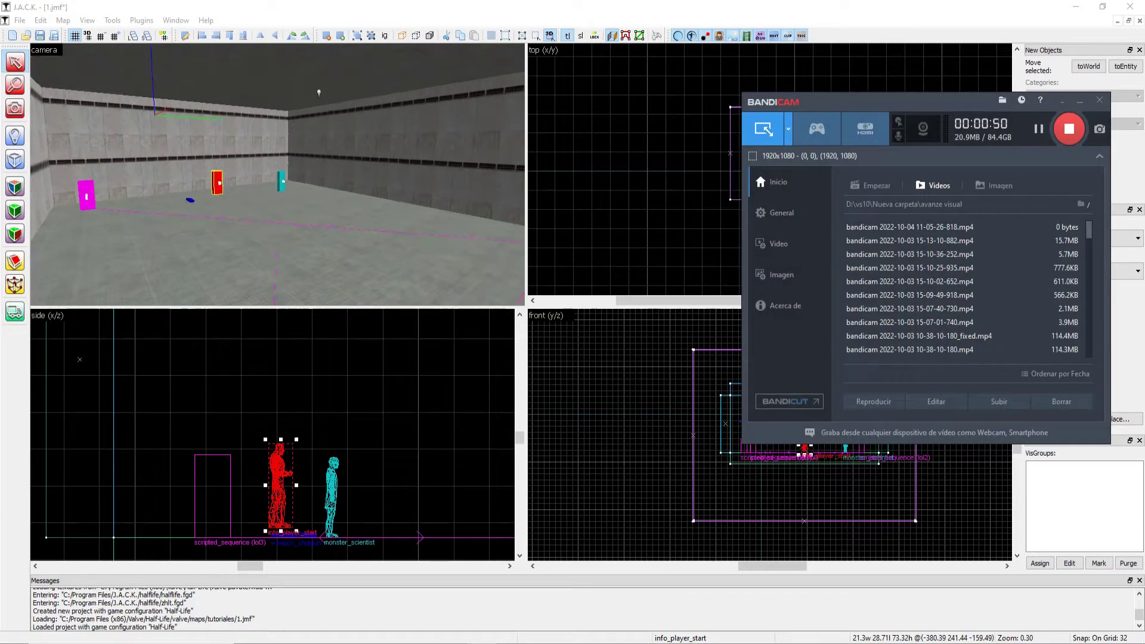
left_click(1080, 100)
key("z")
key("Escape")
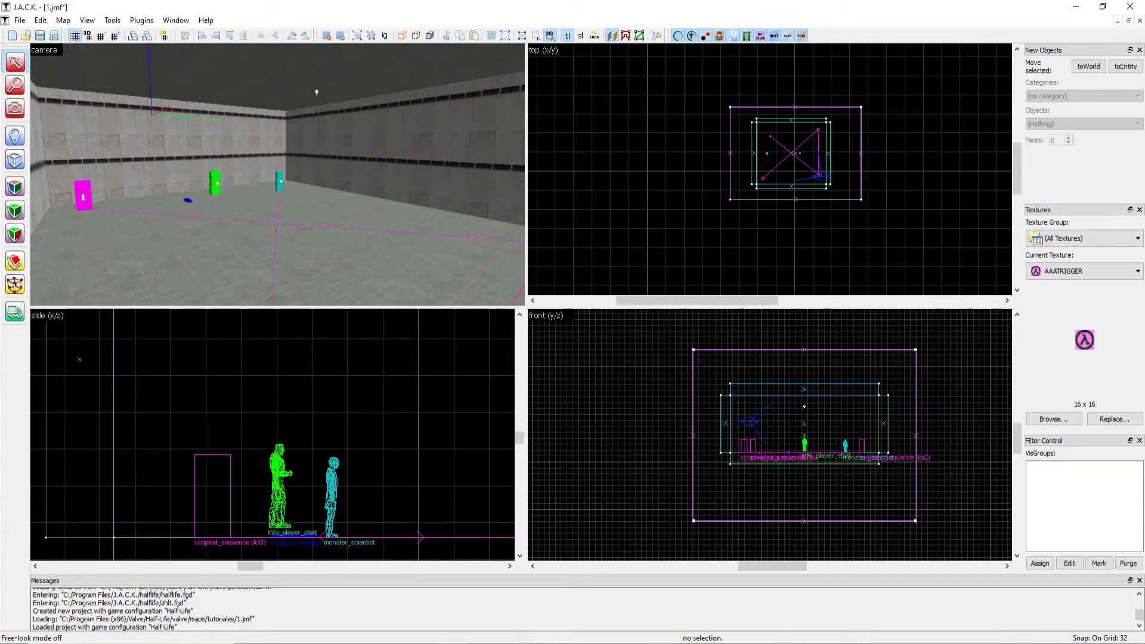
key("z")
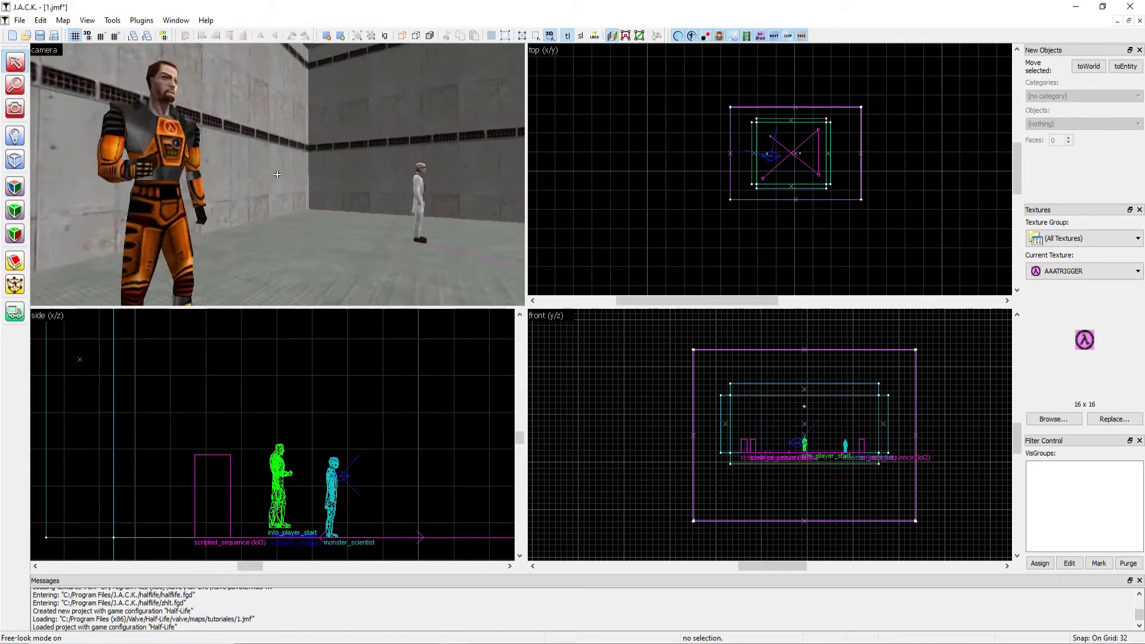
key("s")
key("z")
Outline a new block primitive of 64 by 64 units near the room's centre, where the scripted_sequence paths cross
left_click(15, 160)
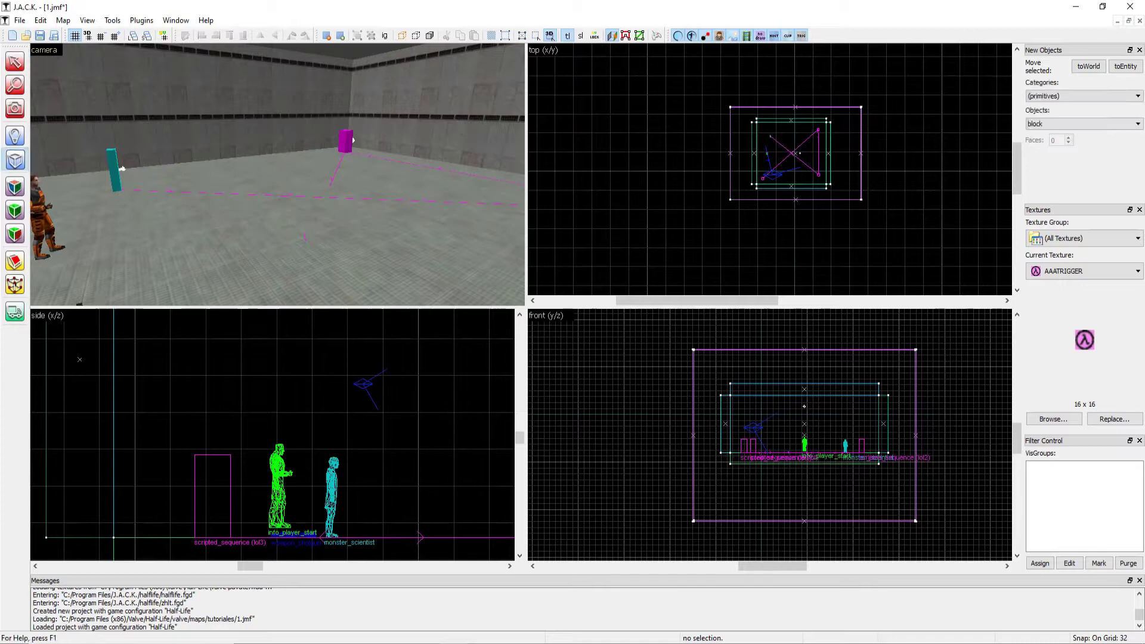
scroll(358, 382, "down", 8)
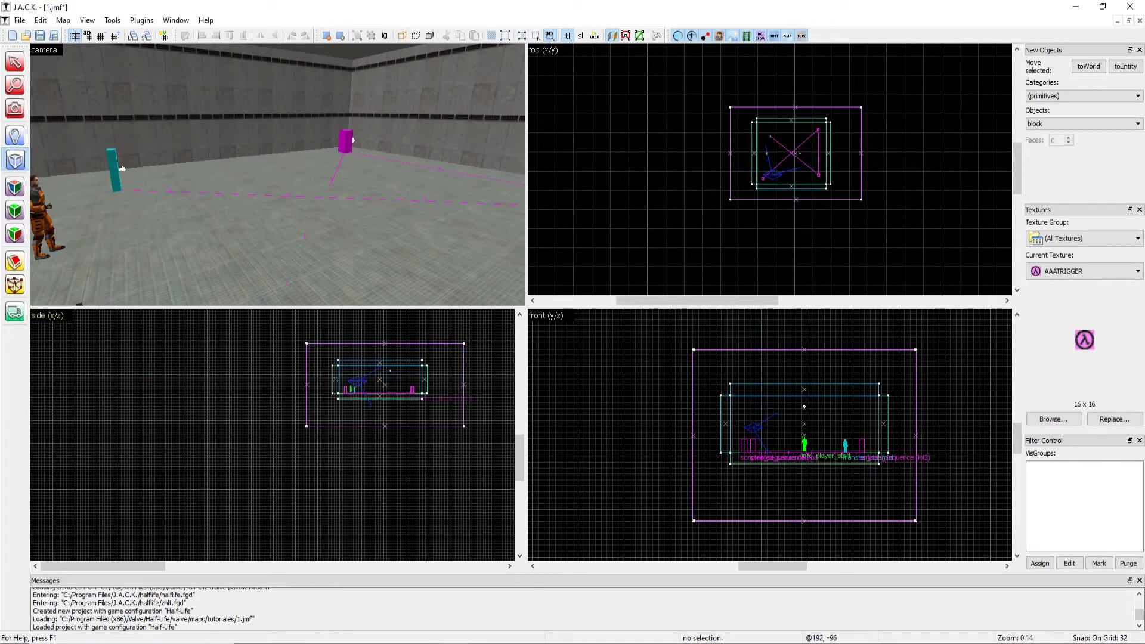
scroll(389, 383, "up", 5)
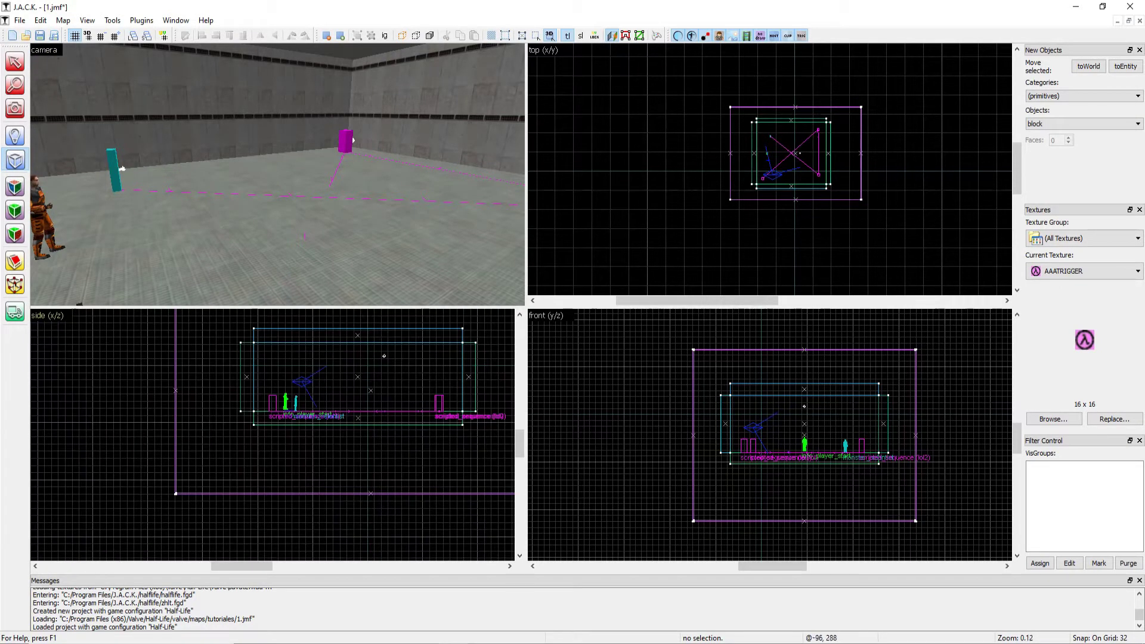
scroll(800, 154, "up", 9)
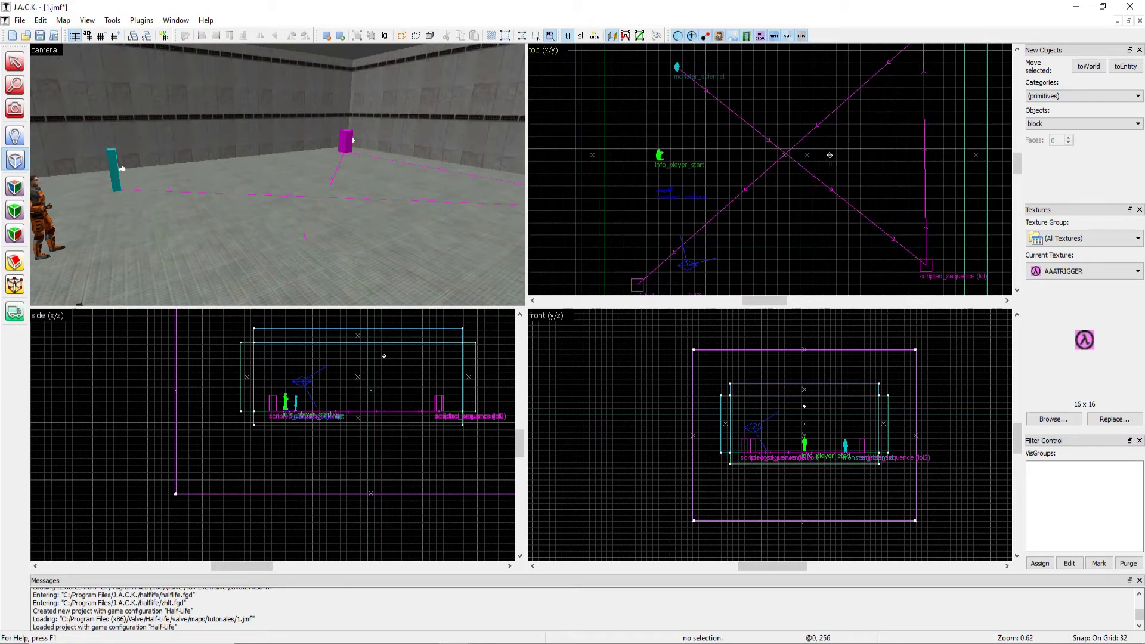
scroll(829, 155, "up", 3)
scroll(867, 169, "down", 5)
scroll(790, 156, "up", 10)
left_click_drag(676, 120, 823, 272)
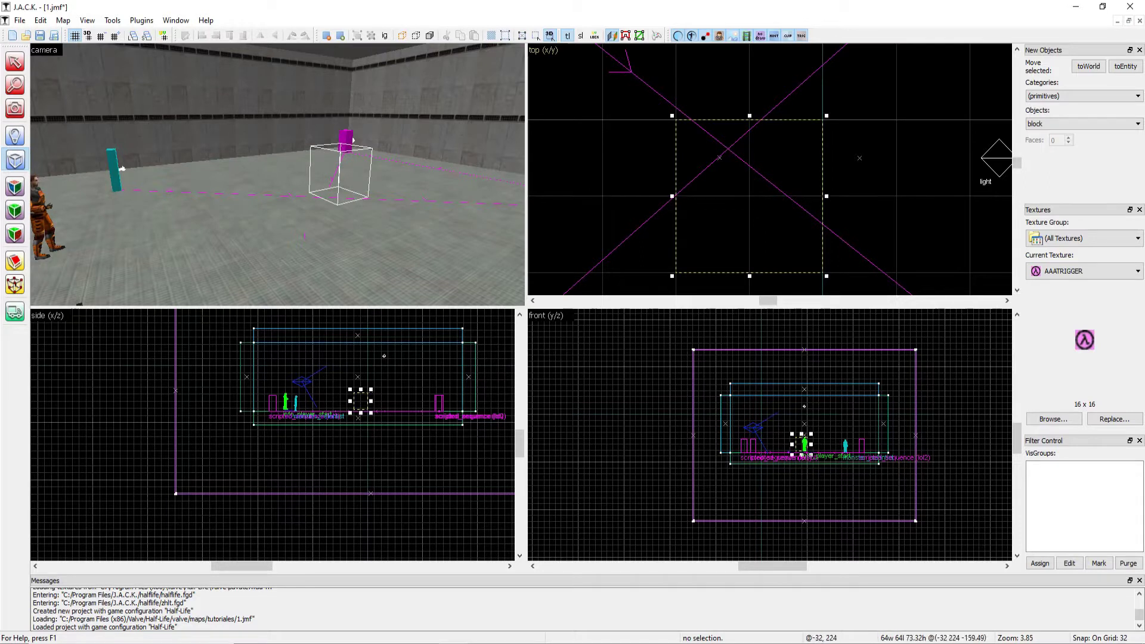
key("z")
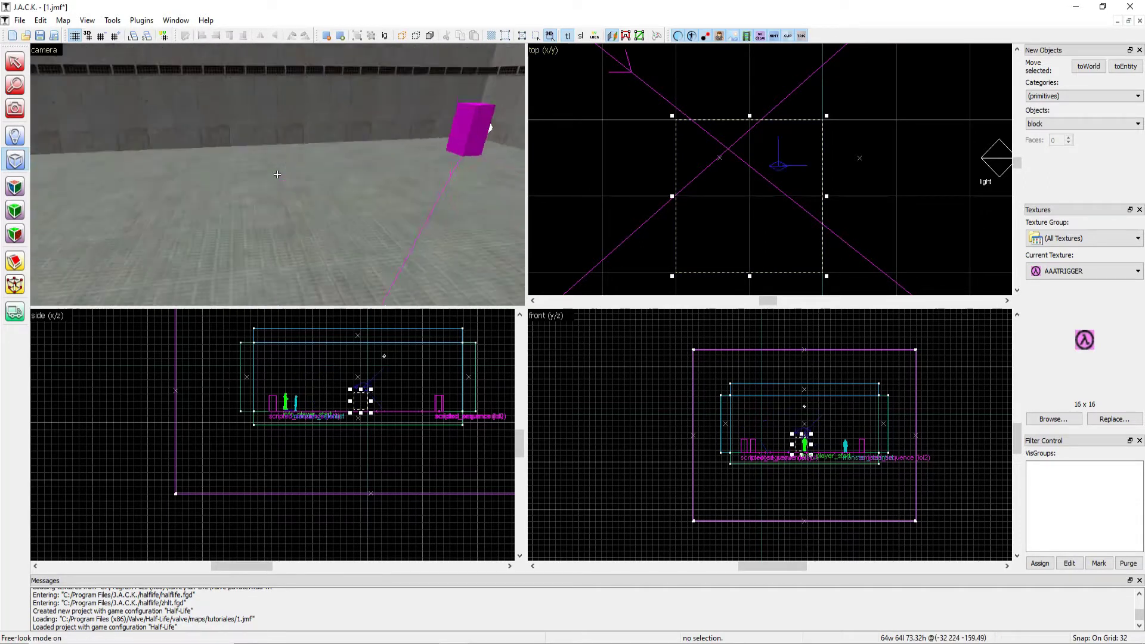
key("w")
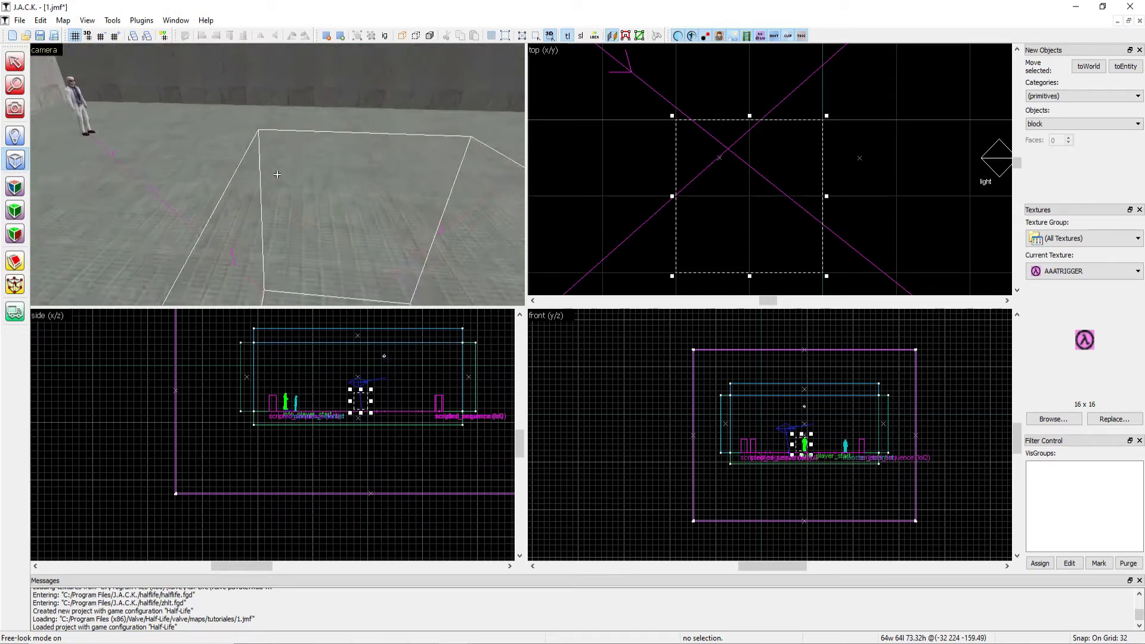
key("z")
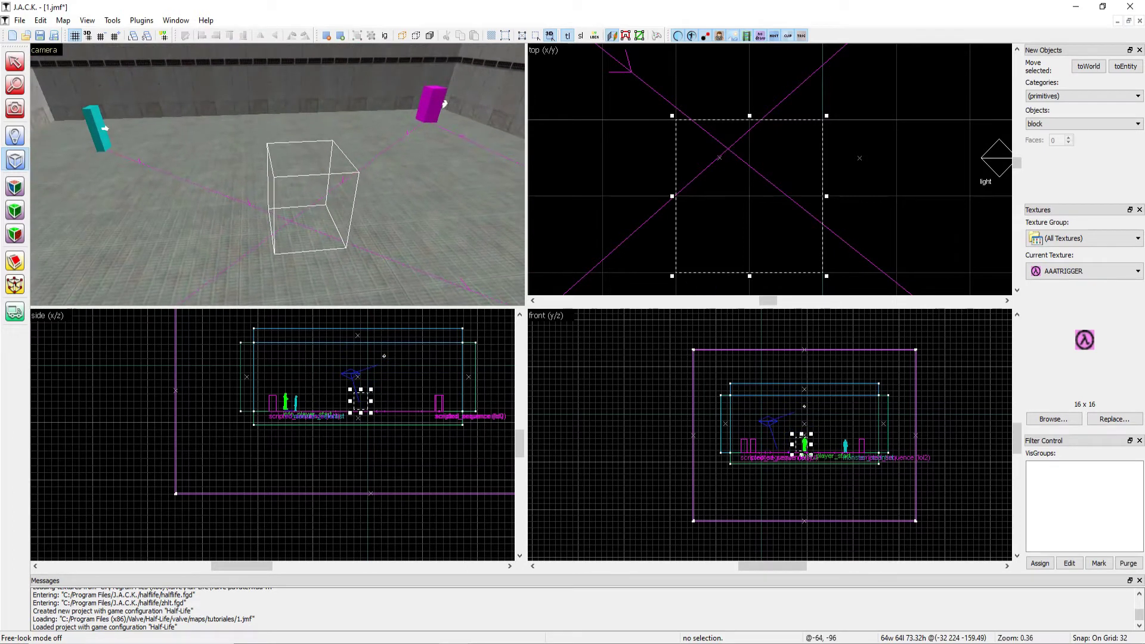
Try reducing the block outline's length to 32 units and undo that resize
scroll(371, 395, "up", 2)
scroll(769, 169, "down", 12)
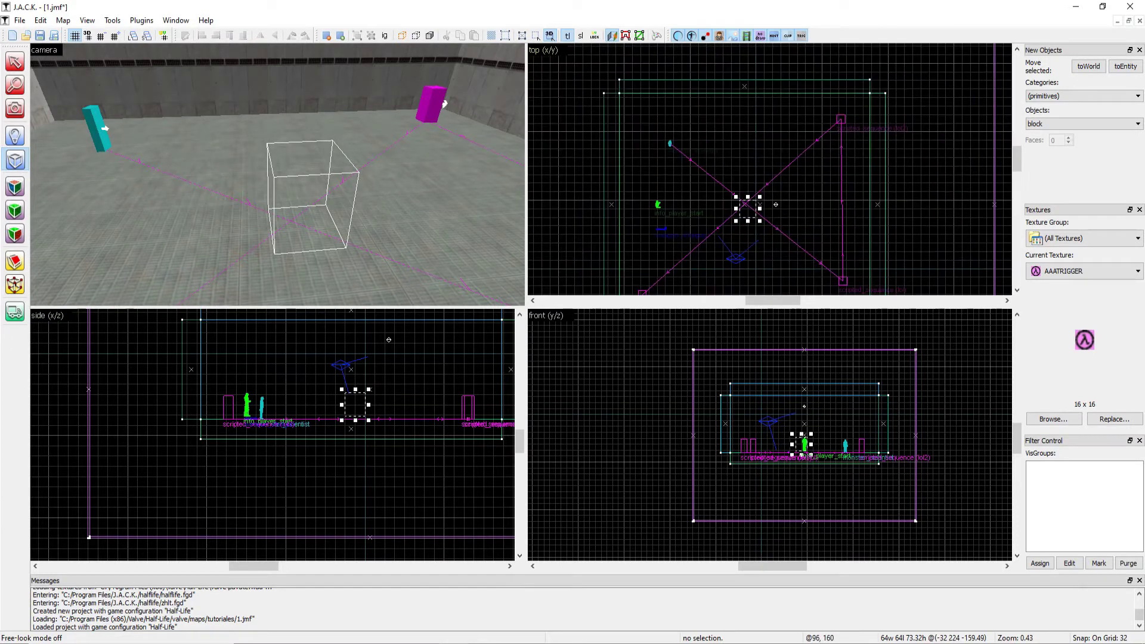
scroll(801, 445, "up", 5)
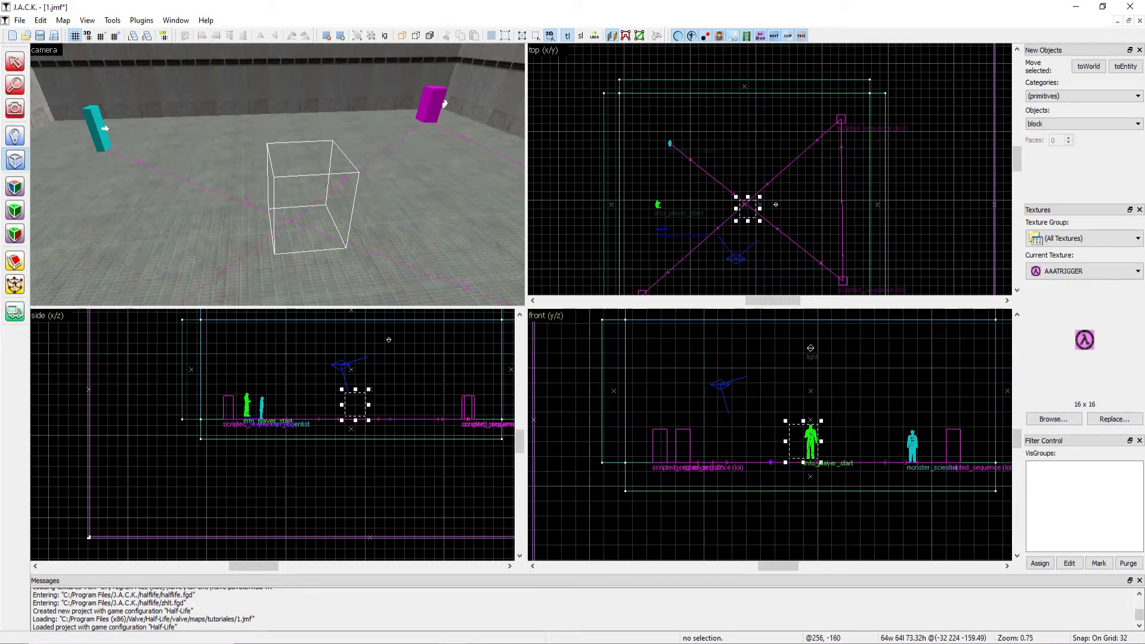
scroll(808, 444, "up", 7)
left_click_drag(844, 436, 791, 436)
key("z")
key("a")
key("s")
key("z")
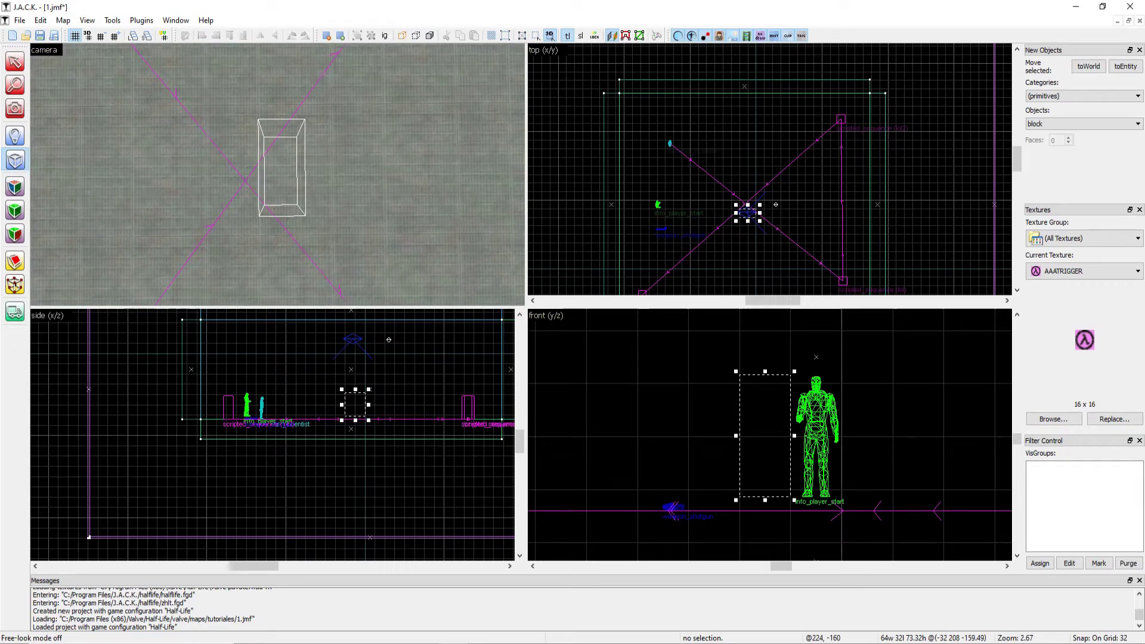
key("ctrl+z")
Try widening the block outline to 96 units and undo that resize
scroll(349, 400, "up", 3)
scroll(349, 397, "up", 1)
left_click_drag(324, 415, 281, 415)
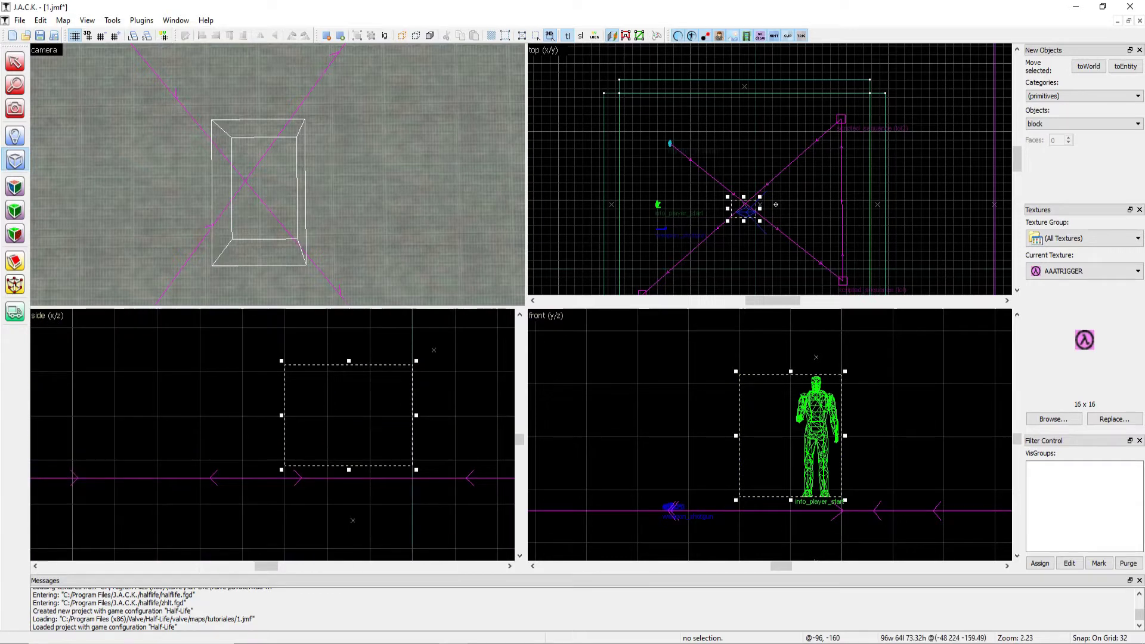
key("ctrl+z")
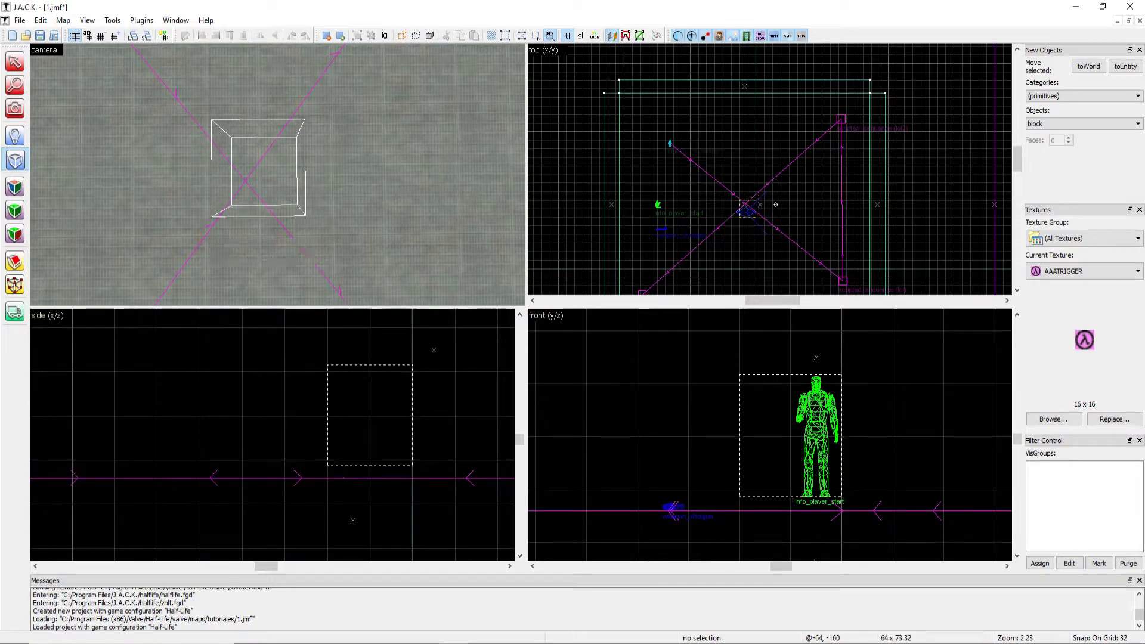
Raise the block outline's top and lower its bottom below the floor, making it 160 units high
left_click_drag(370, 361, 370, 323)
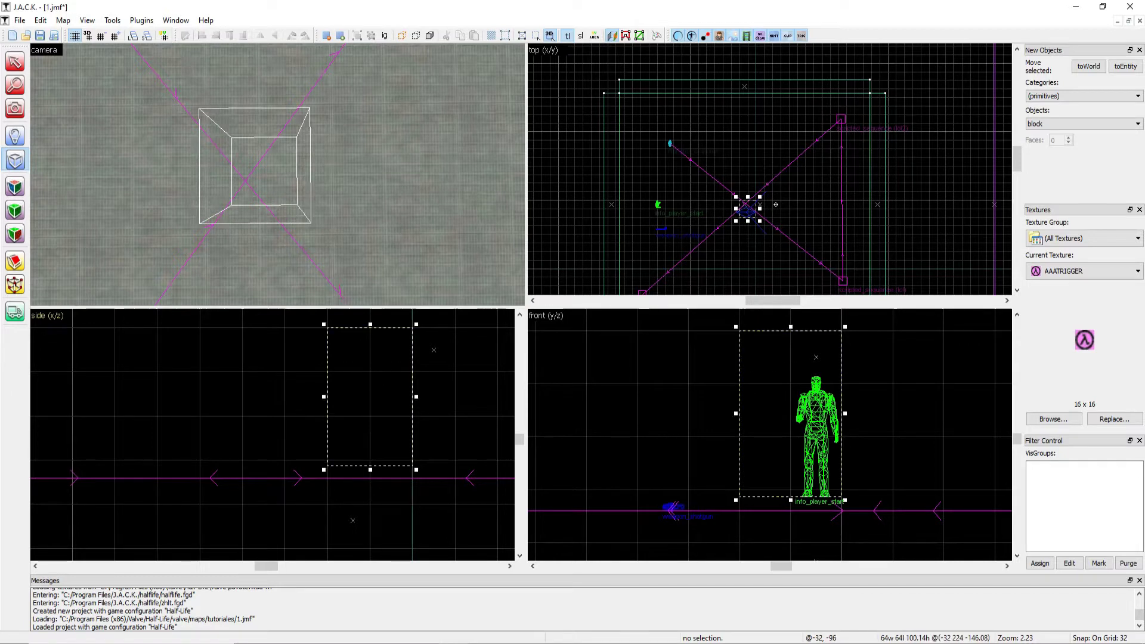
left_click_drag(371, 470, 370, 543)
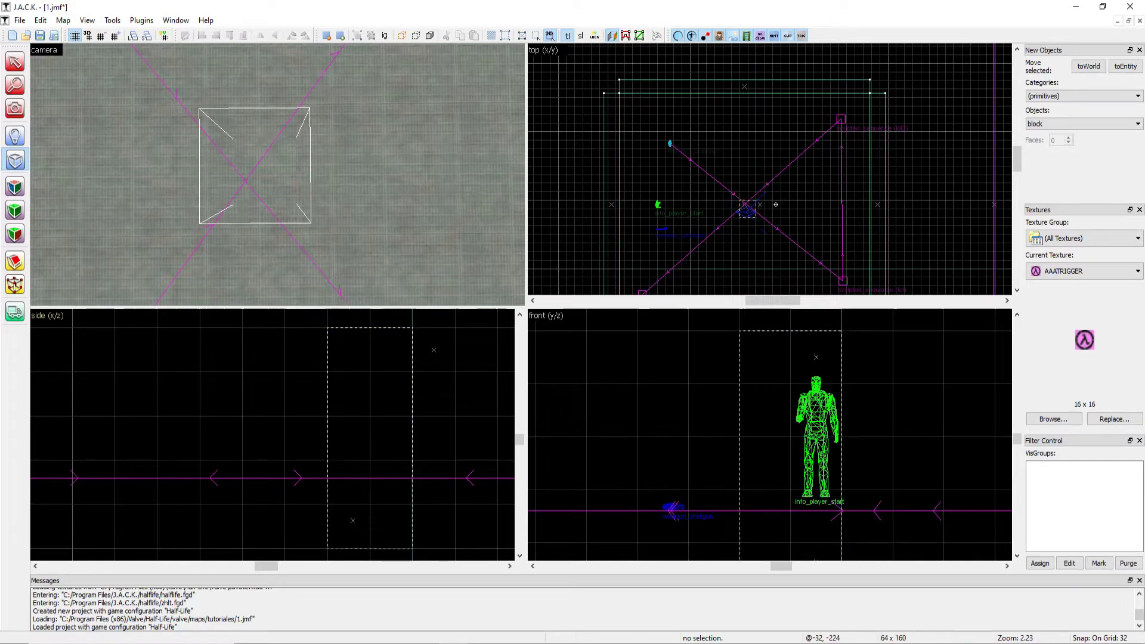
scroll(367, 475, "down", 2)
key("z")
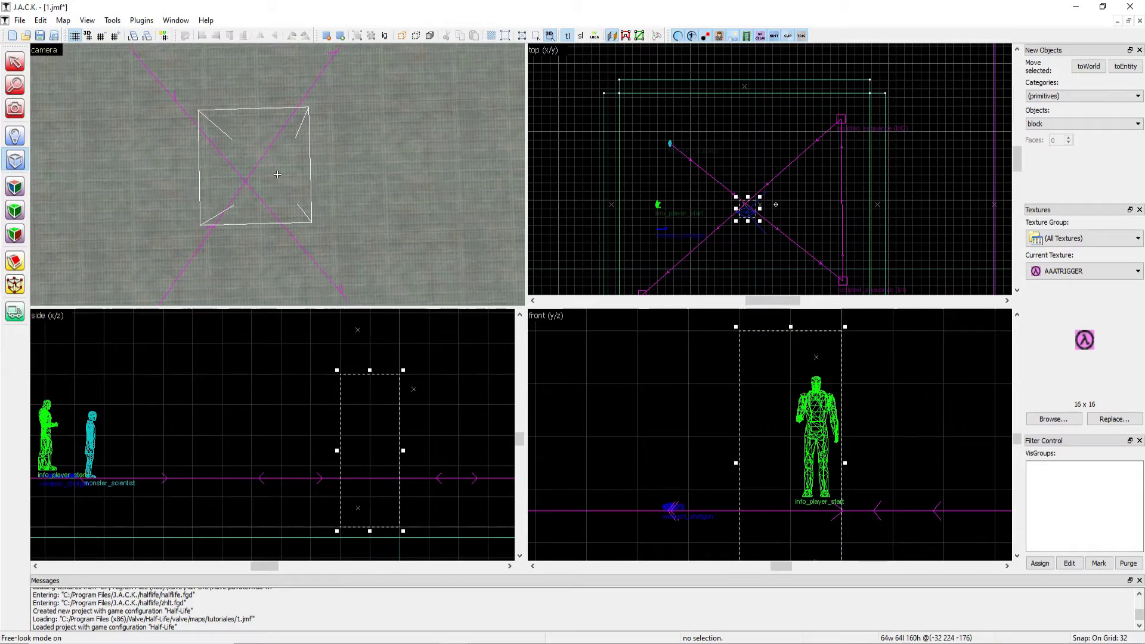
key("w")
key("a")
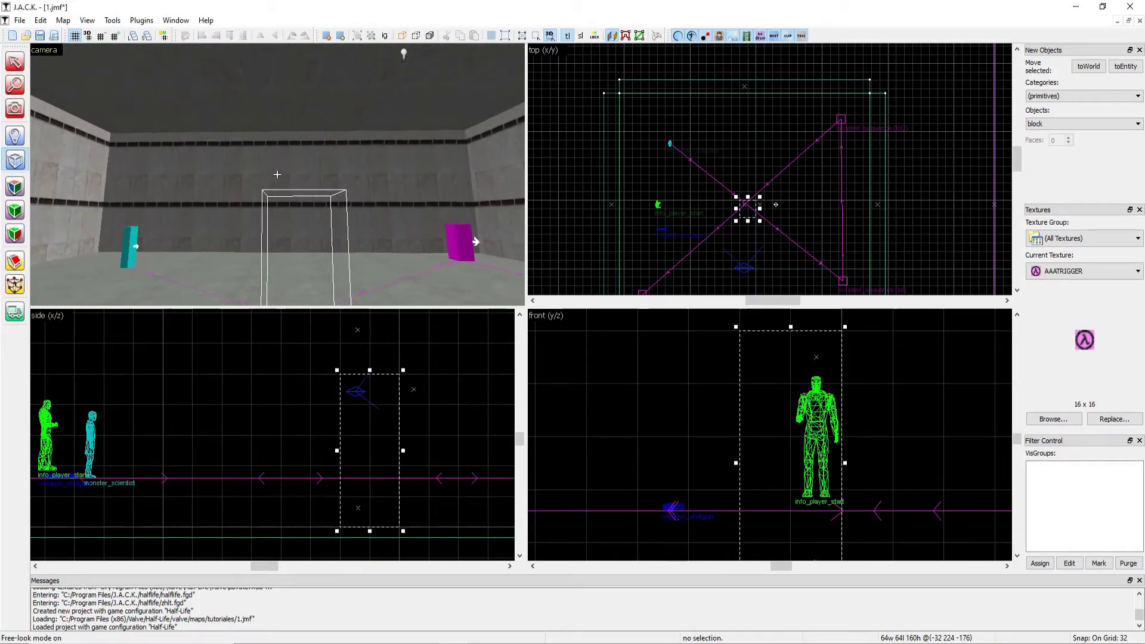
key("z")
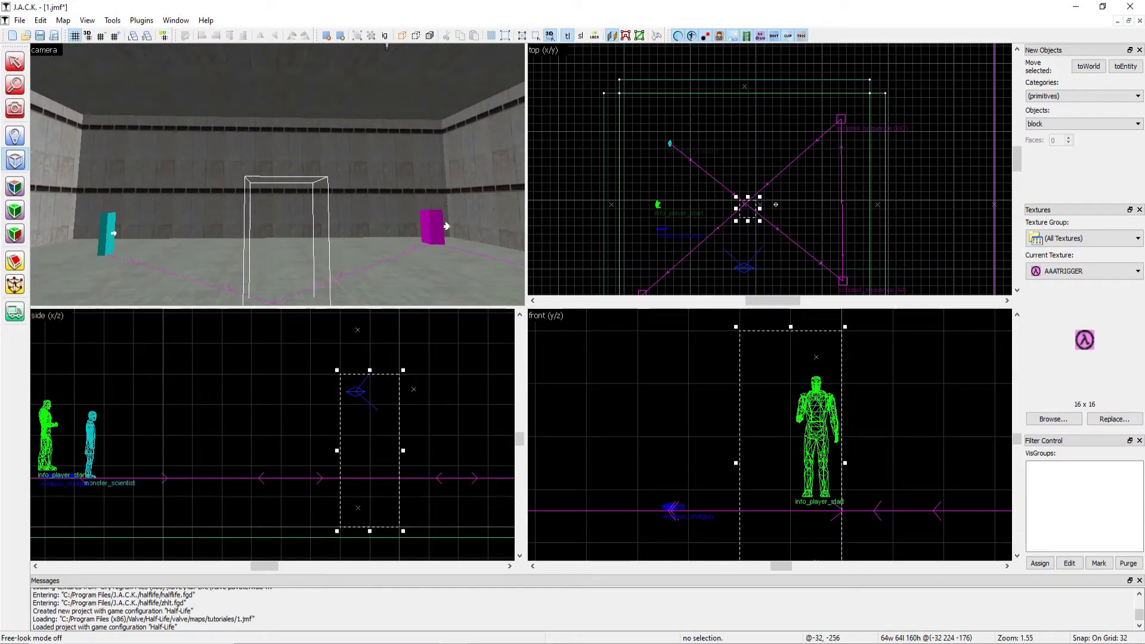
Raise the block outline's bottom above the floor, reducing its height to 64 units
left_click_drag(370, 500, 370, 435)
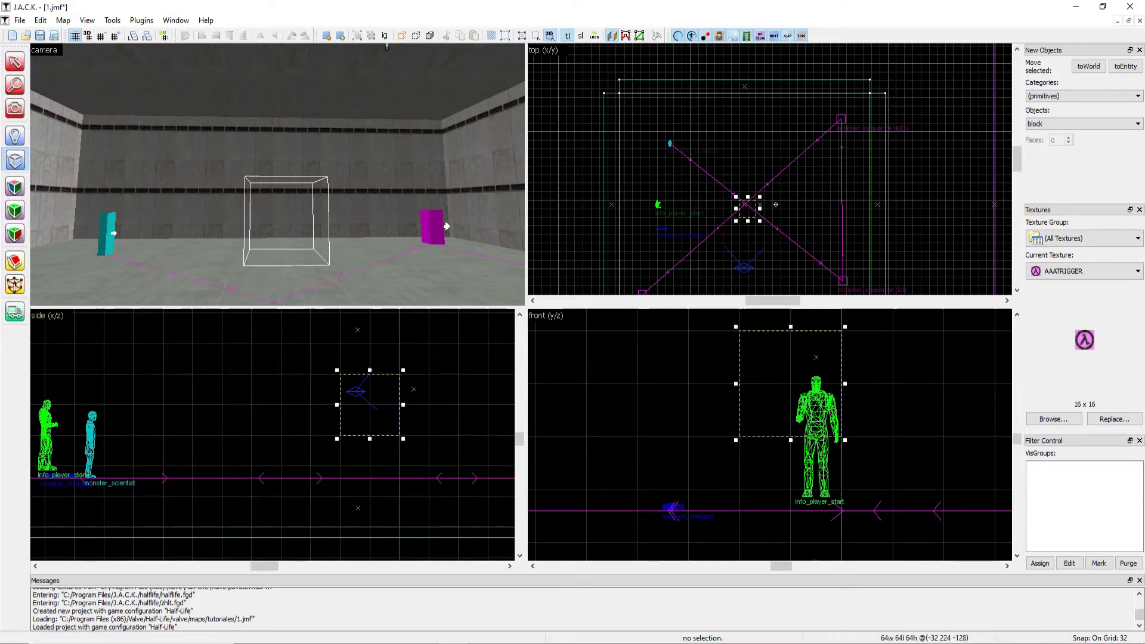
key("z")
key("w")
key("a")
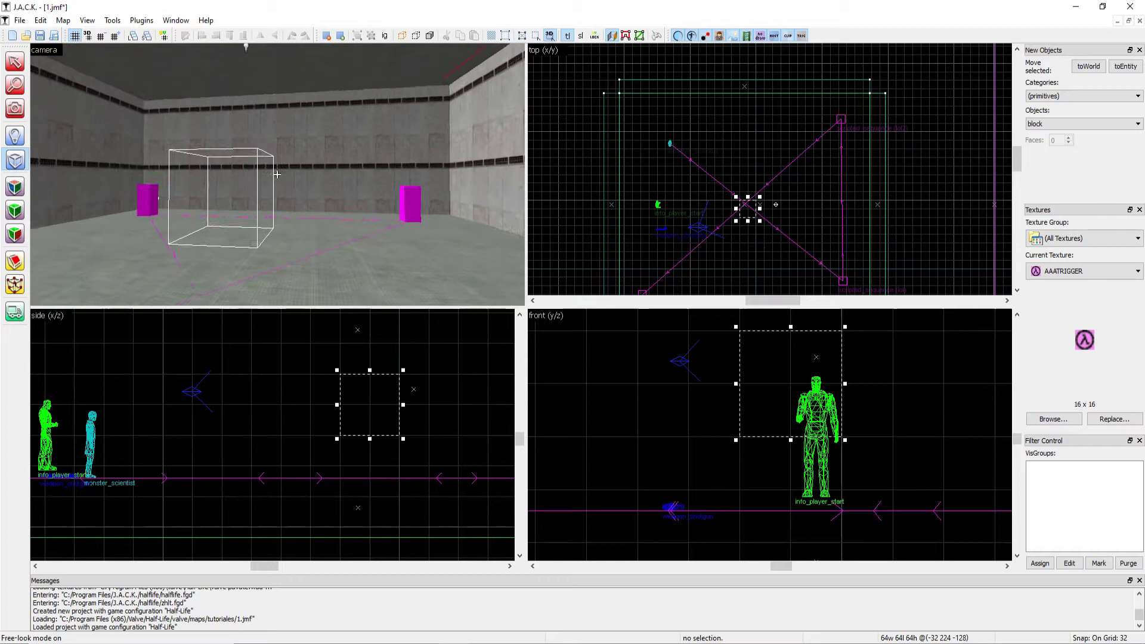
Widen the block outline to 96 units and inspect it from several angles in the camera view
key("z")
left_click_drag(337, 405, 310, 405)
key("z")
key("w")
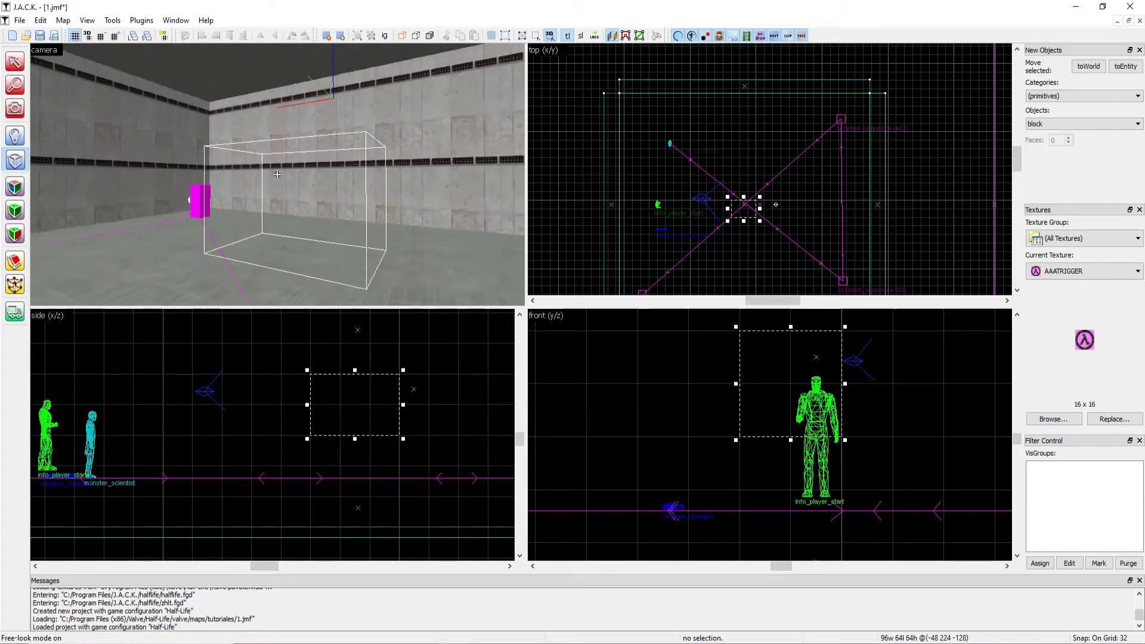
key("s")
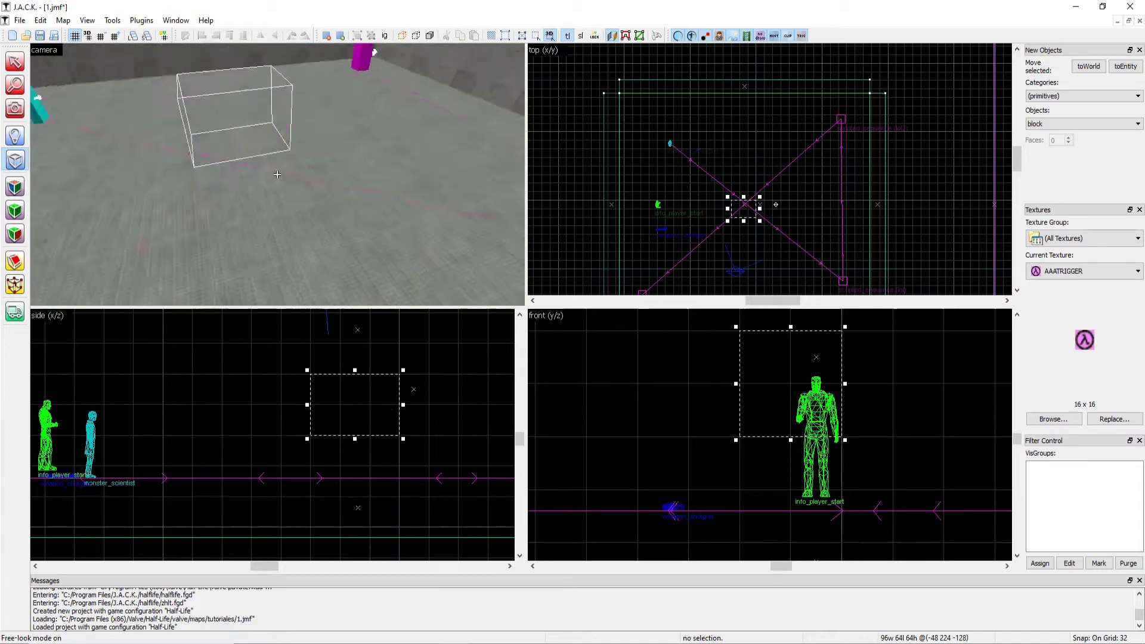
key("z")
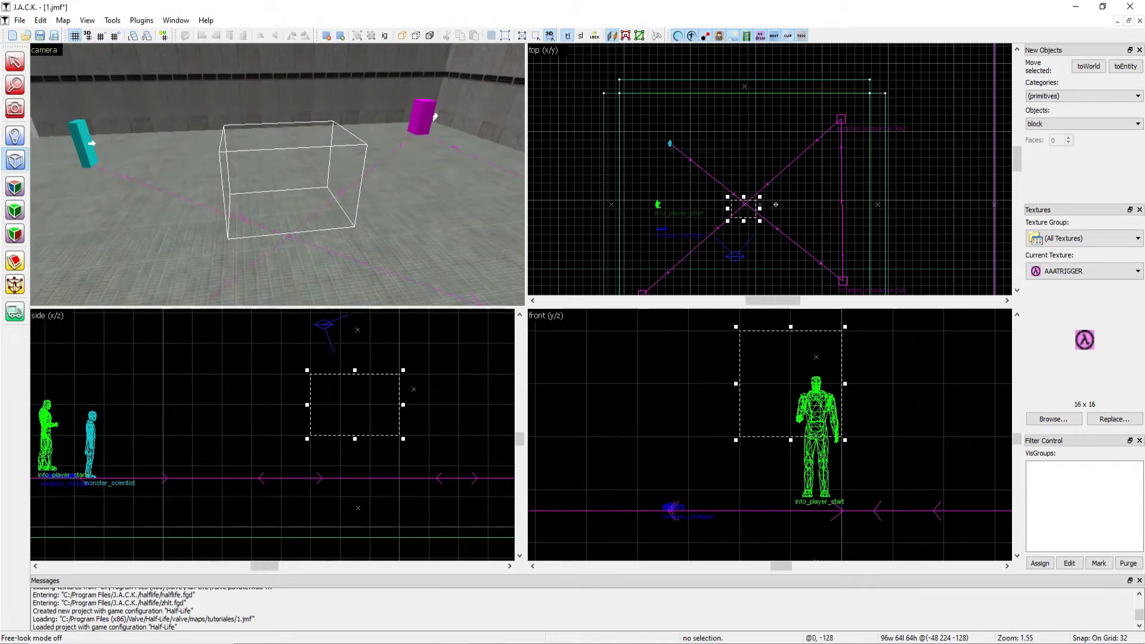
mouse_move(403, 404)
left_mouse_down()
mouse_move(429, 405)
mouse_move(399, 404)
left_mouse_up()
key("z")
key("w")
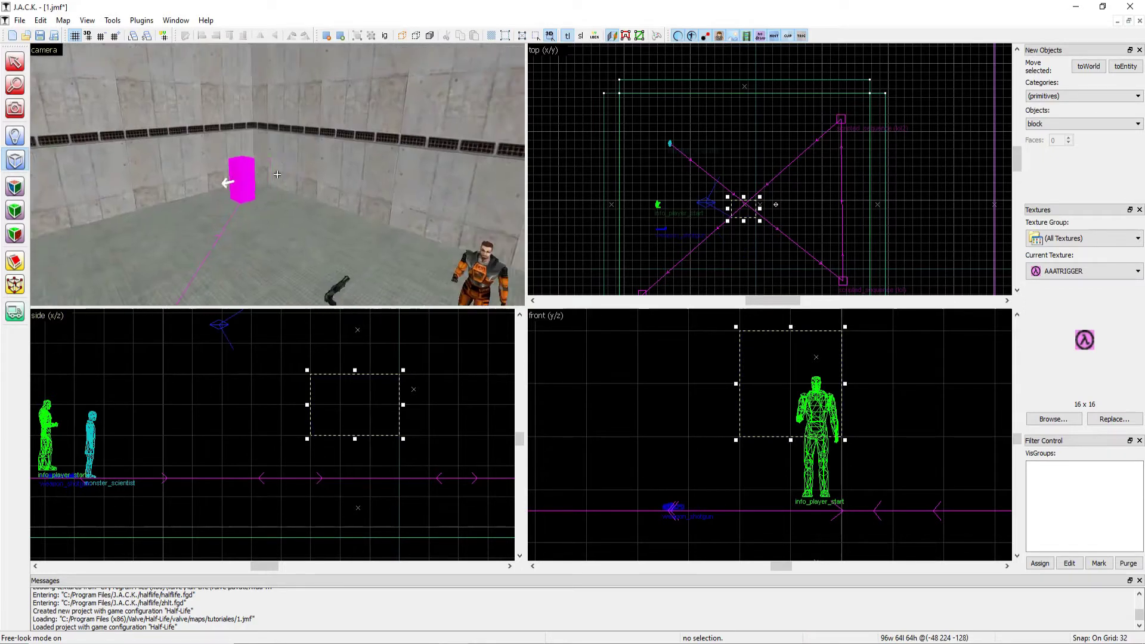
key("a")
key("w")
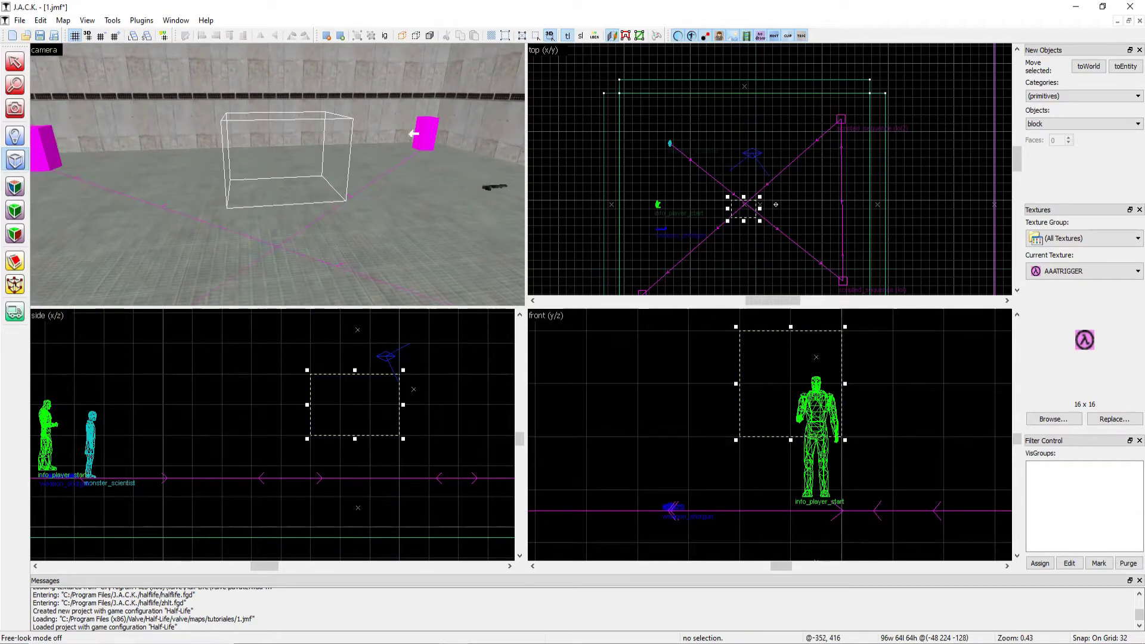
Extend the block outline's width to 160 units in the top view
scroll(806, 215, "up", 3)
left_click_drag(685, 200, 722, 199)
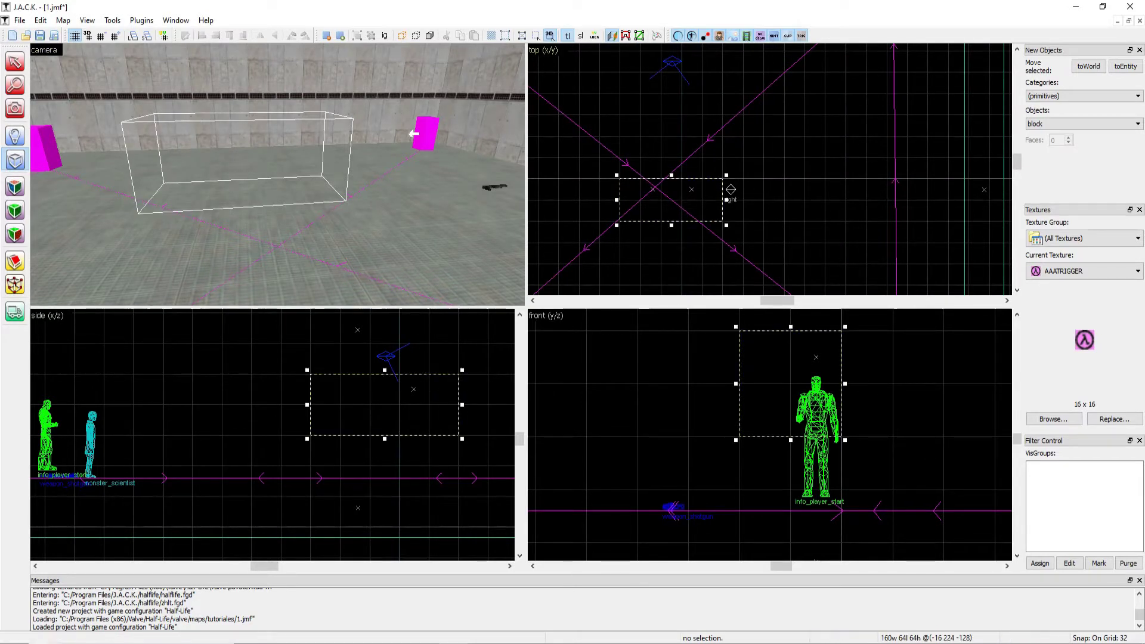
mouse_move(311, 405)
left_mouse_down()
mouse_move(340, 404)
mouse_move(310, 404)
left_mouse_up()
mouse_move(384, 374)
left_mouse_down()
mouse_move(384, 343)
mouse_move(384, 374)
left_mouse_up()
mouse_move(844, 383)
left_mouse_down()
mouse_move(893, 384)
mouse_move(842, 384)
left_mouse_up()
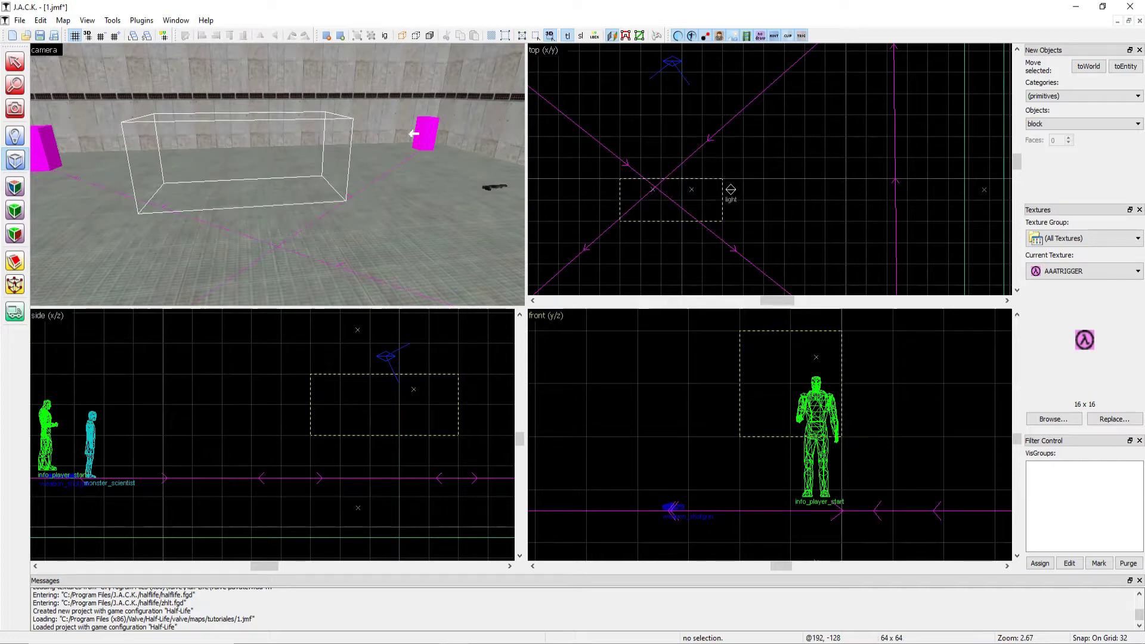
Try lowering the block outline's bottom to make it 96 units high, and return it to 64 units
left_click_drag(791, 440, 791, 490)
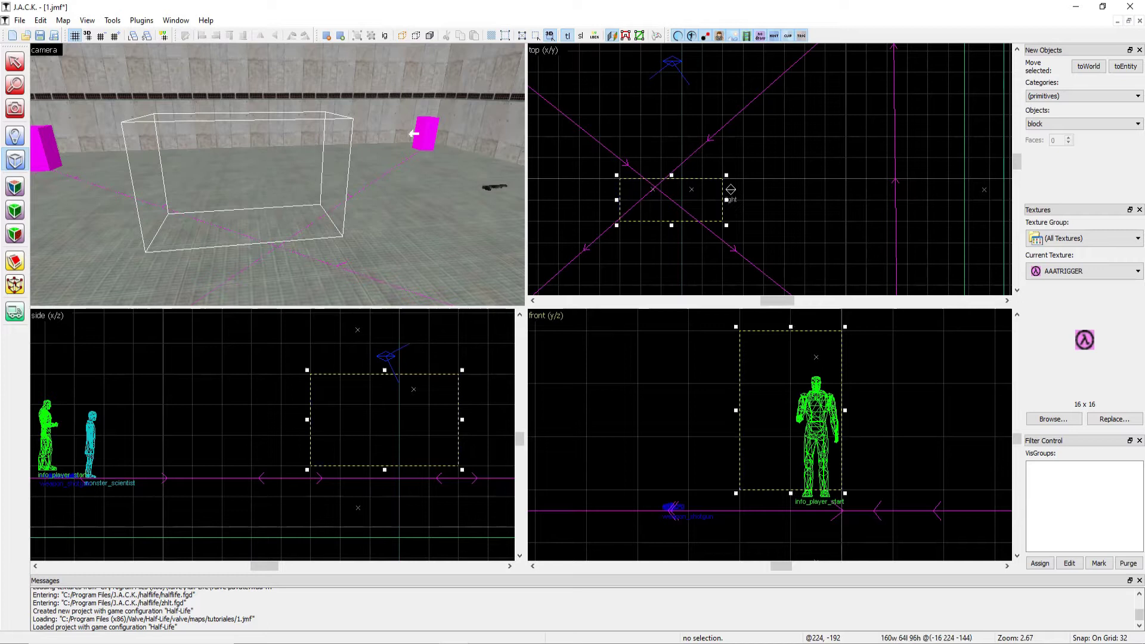
left_click_drag(790, 494, 790, 440)
scroll(794, 328, "down", 10)
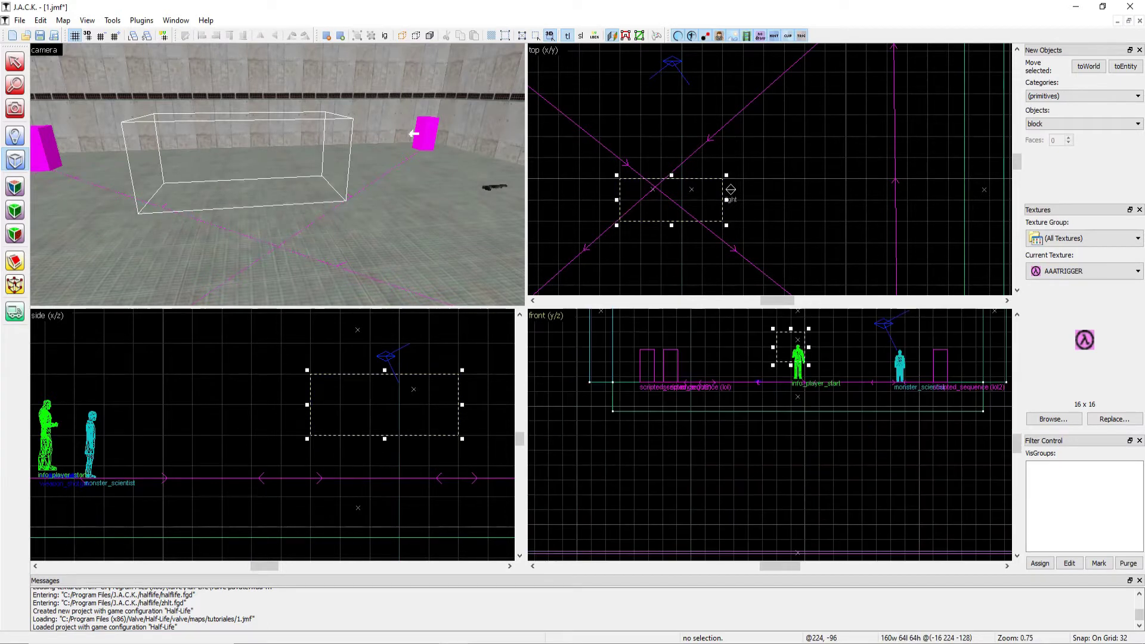
scroll(802, 313, "up", 9)
scroll(752, 382, "up", 3)
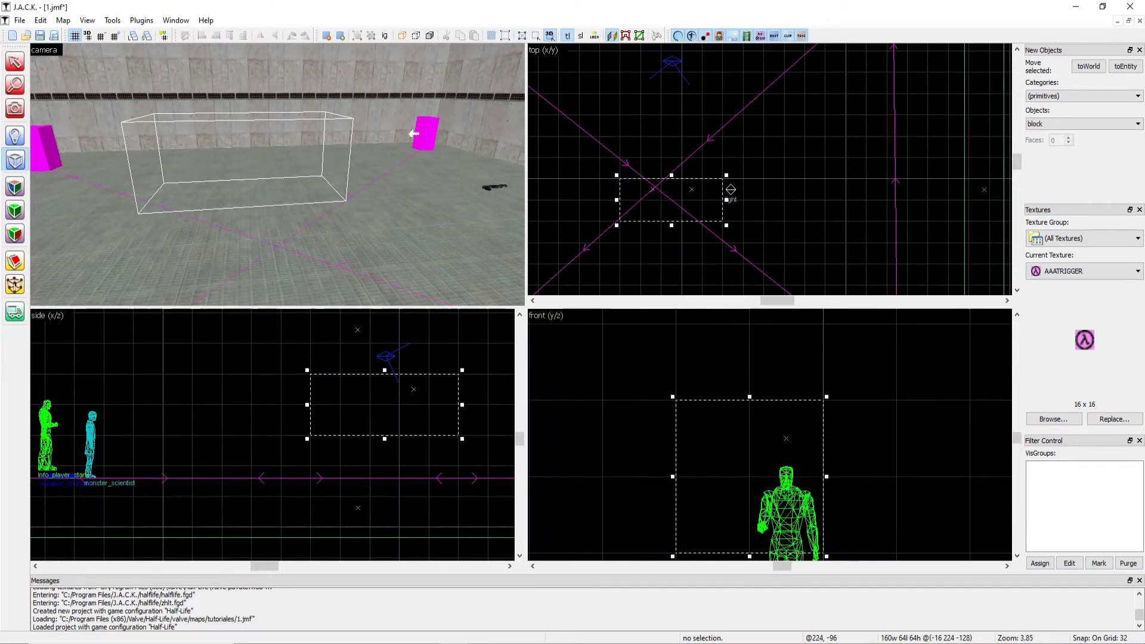
scroll(766, 360, "down", 6)
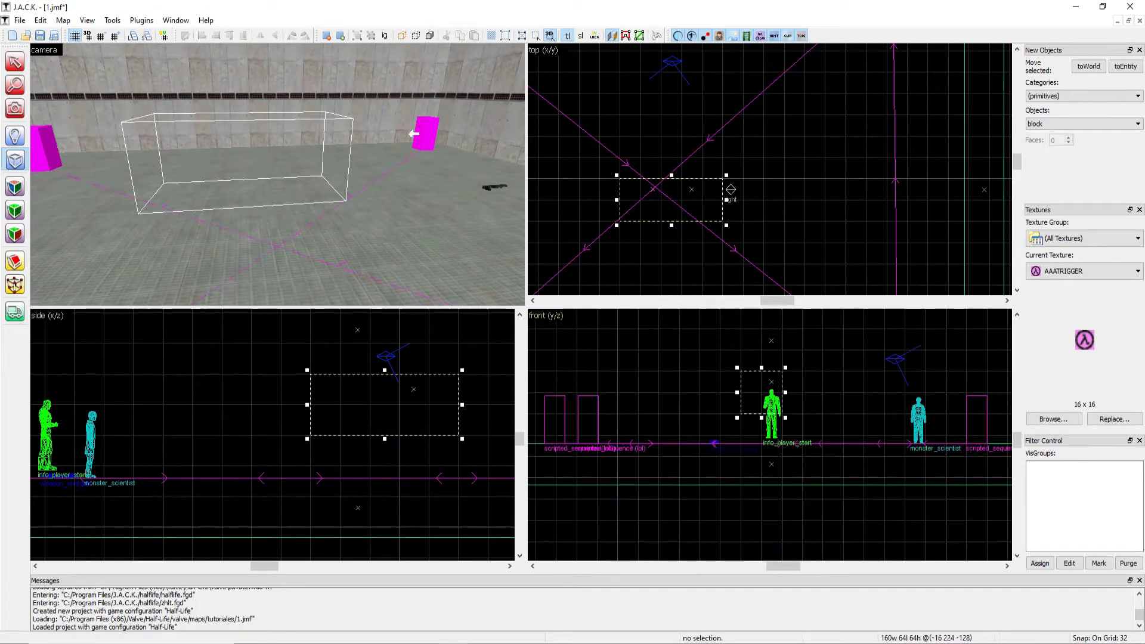
Enlarge the grid spacing to 512 units and reduce it to 256 units
left_click(115, 35)
left_click(115, 35)
left_click(115, 36)
left_click(115, 36)
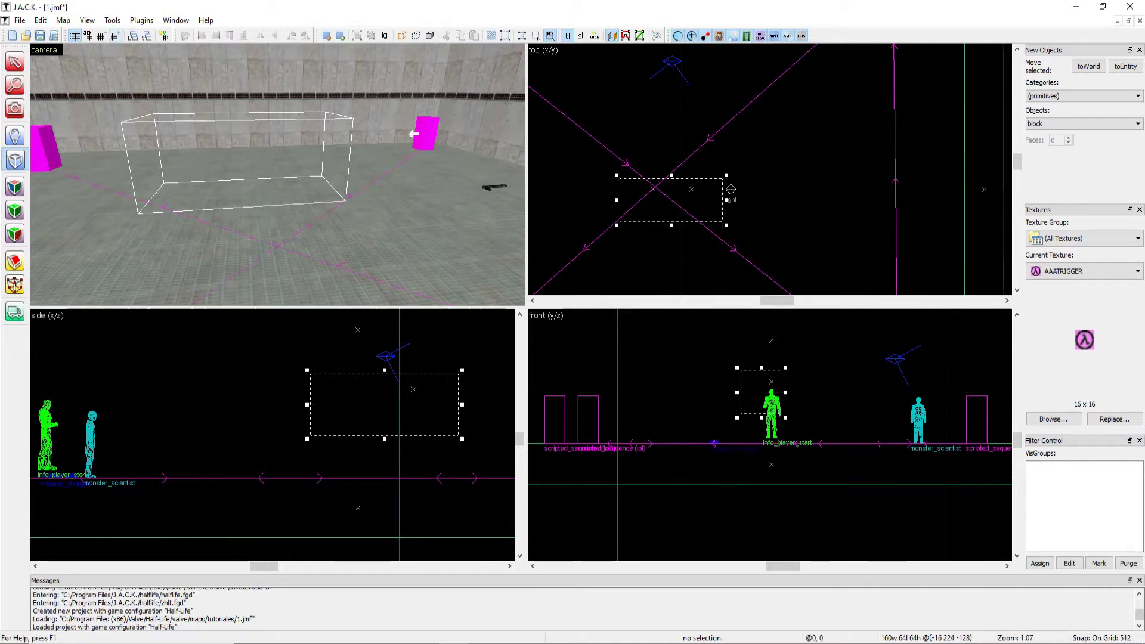
left_click(101, 35)
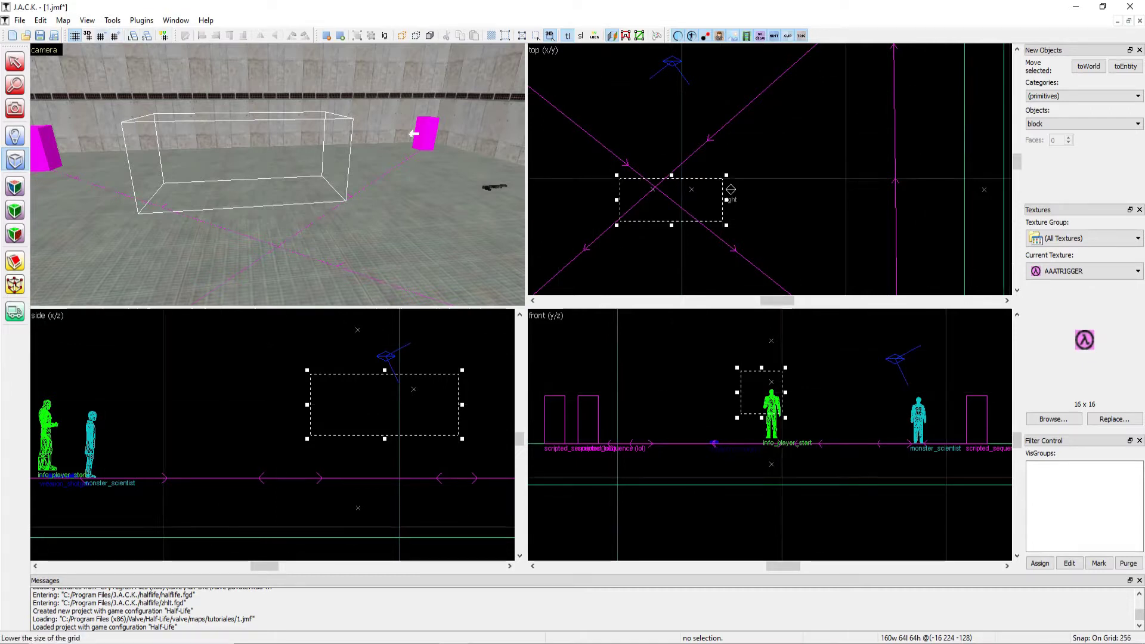
Stretch the block outline from its corner to 512 units long and 1 unit high, and inspect it in 3D
scroll(671, 316, "down", 4)
scroll(770, 435, "up", 1)
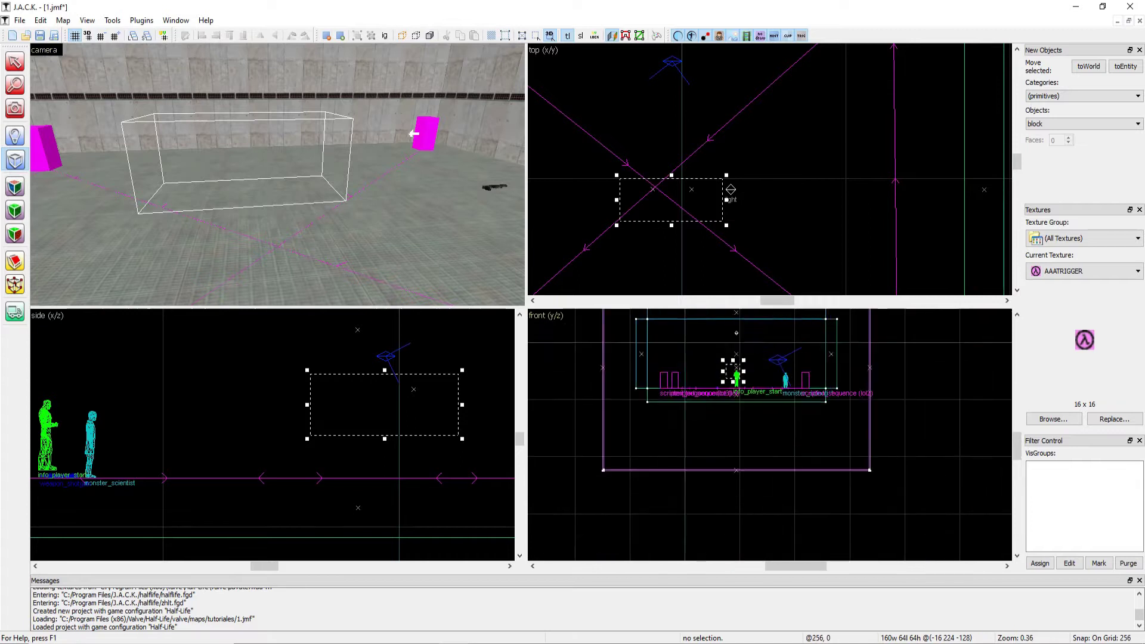
left_click_drag(720, 381, 601, 398)
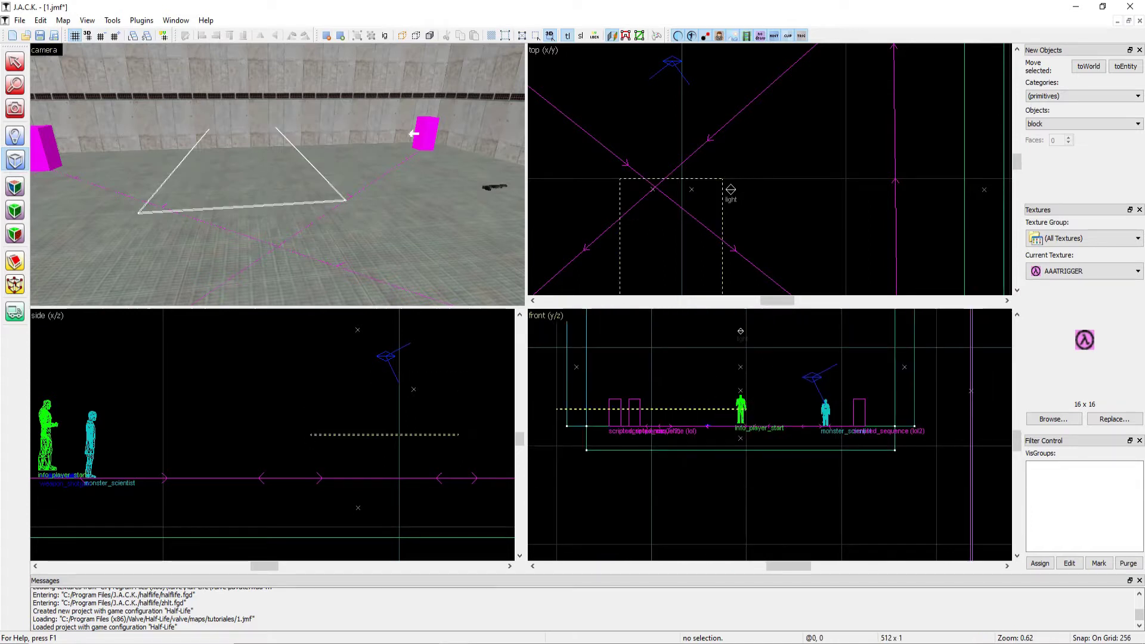
key("z")
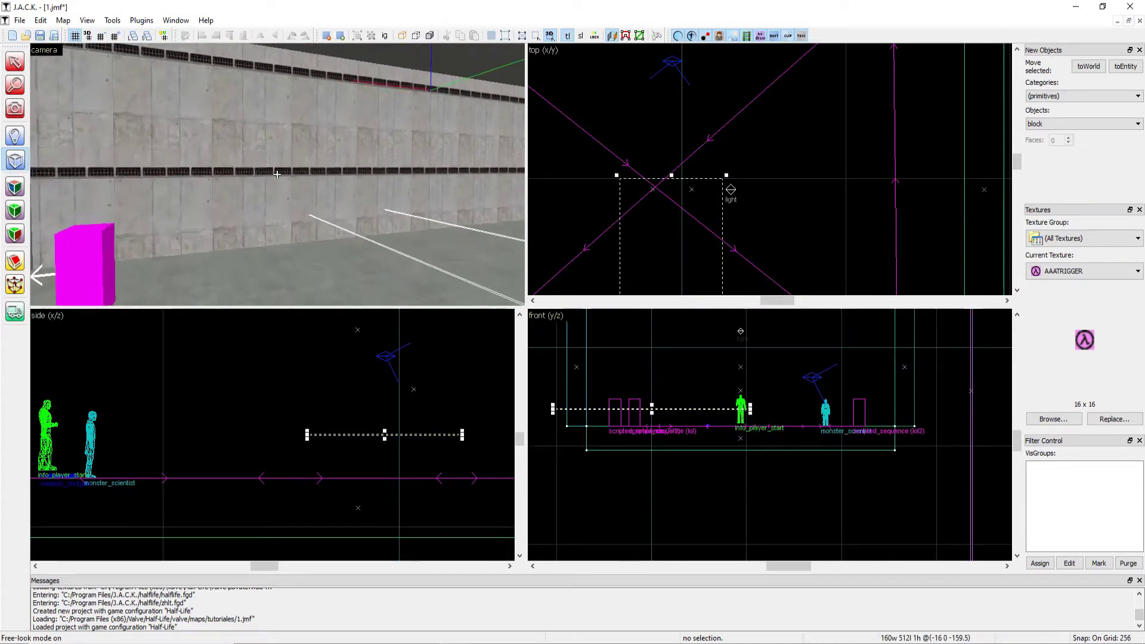
key("w")
key("d")
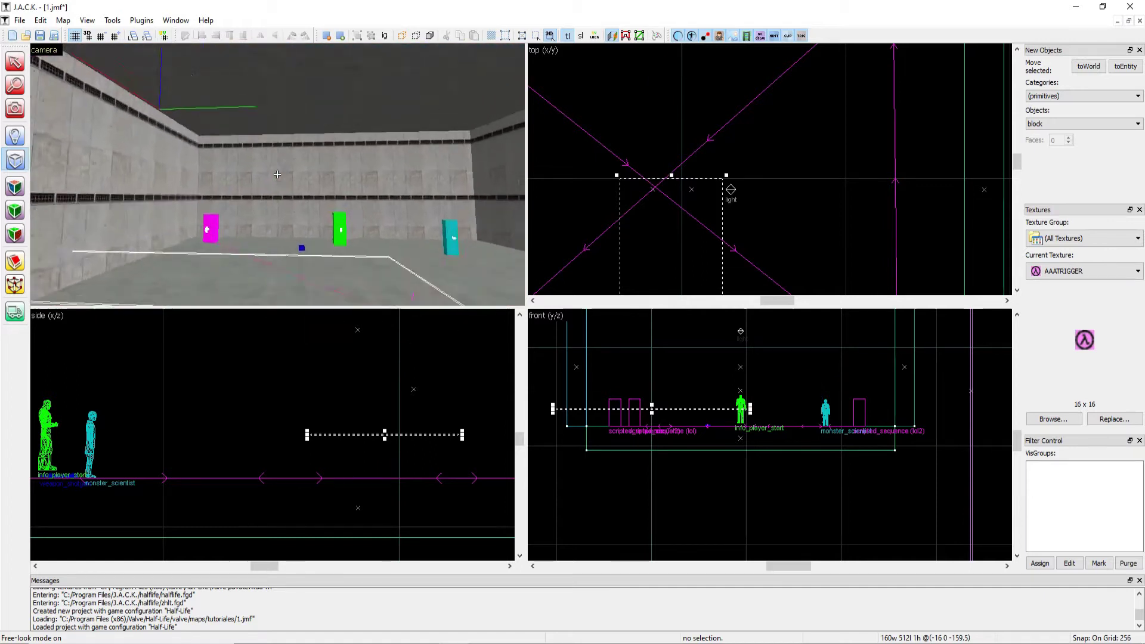
key("z")
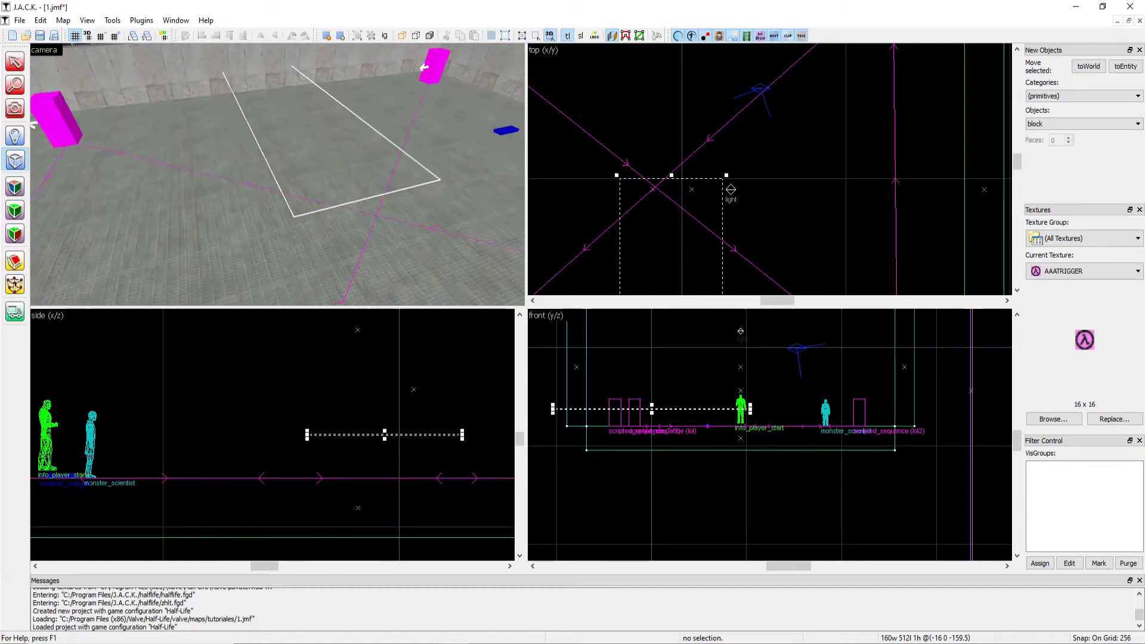
Reduce the grid spacing to 4 units
left_click(101, 35)
left_click(102, 36)
left_click(101, 35)
left_click(101, 36)
left_click(101, 35)
left_click(101, 35)
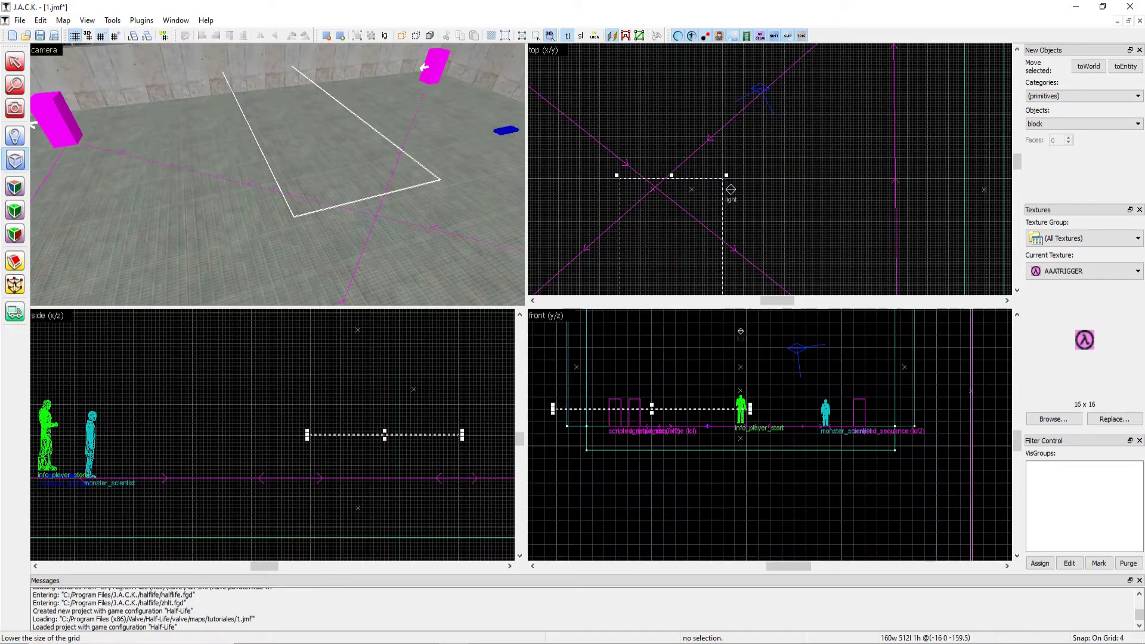
Shorten the flat block outline to 96 units long and raise its top to make it 24 units high
scroll(592, 286, "down", 5)
scroll(707, 364, "down", 4)
scroll(681, 363, "up", 4)
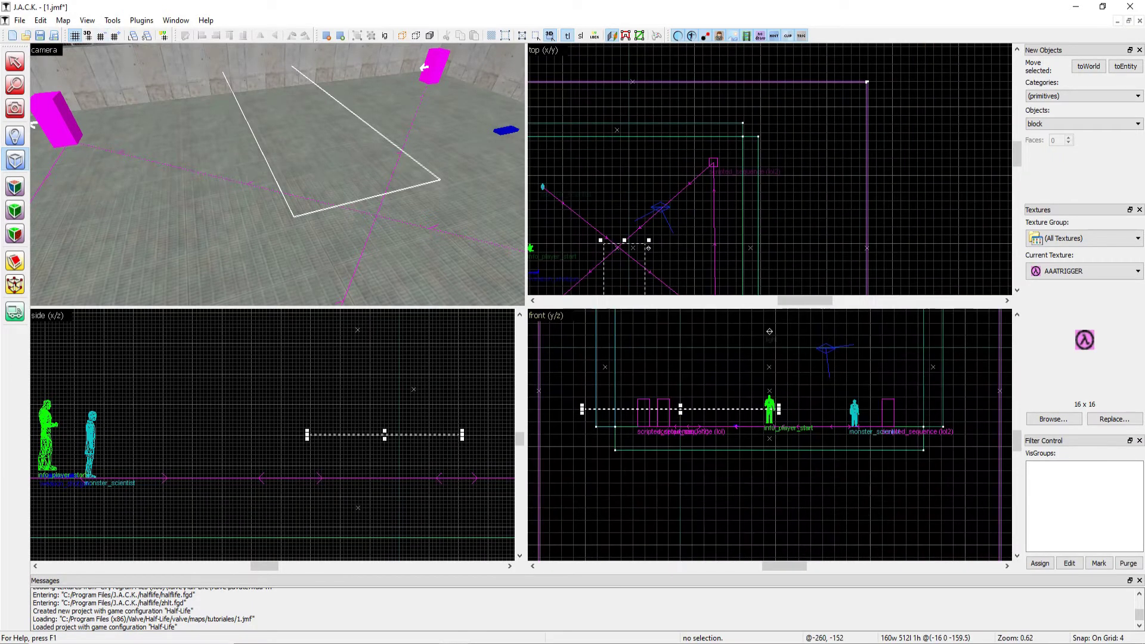
left_click_drag(582, 409, 737, 405)
scroll(757, 407, "up", 6)
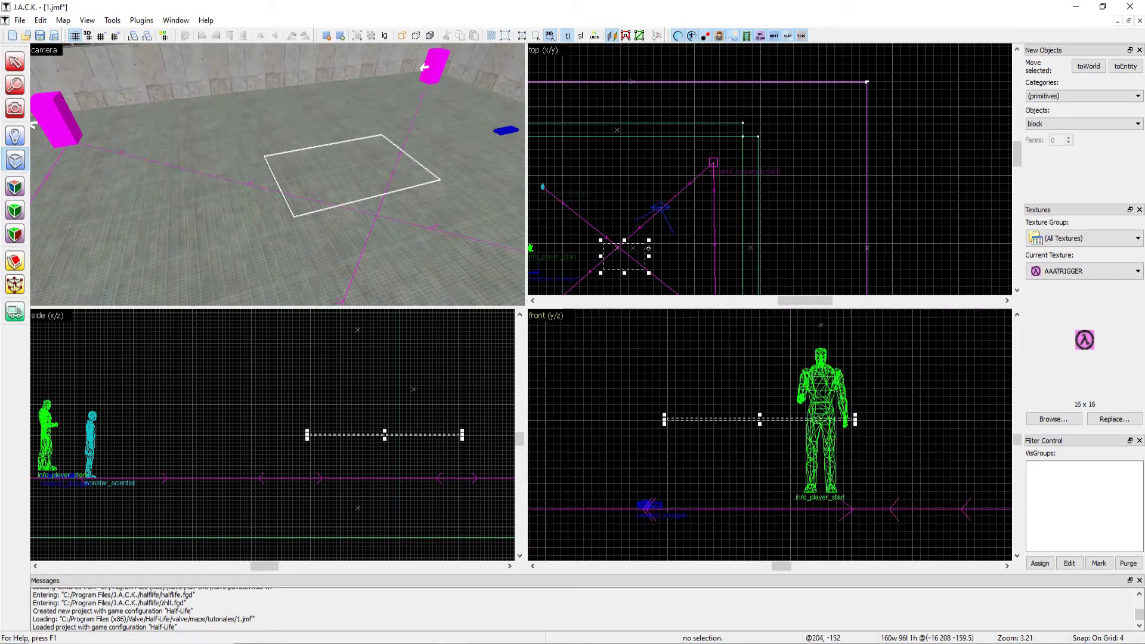
left_click_drag(756, 426, 757, 345)
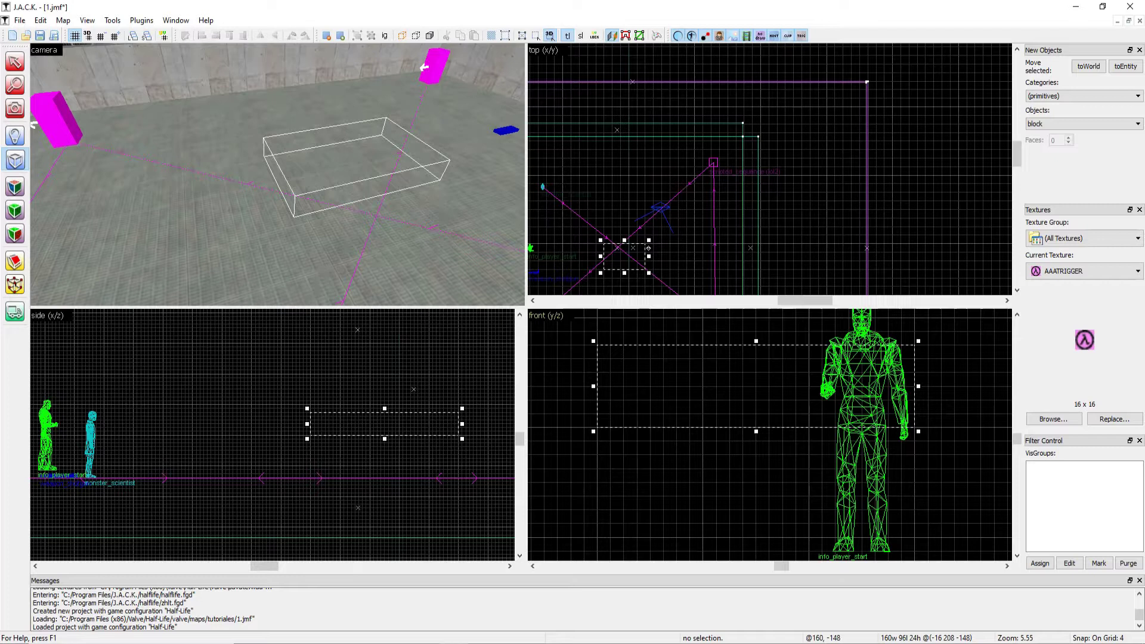
Shrink the block outline's length and height to 8 units each in the front view
left_click_drag(593, 385, 770, 385)
scroll(895, 386, "up", 3)
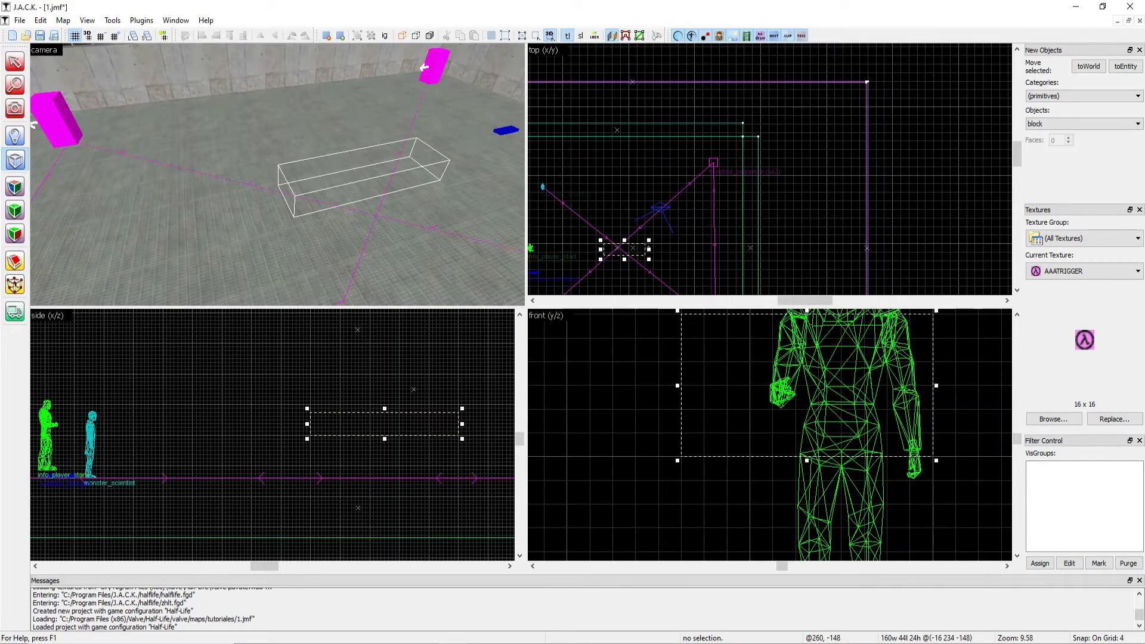
left_click_drag(936, 386, 754, 386)
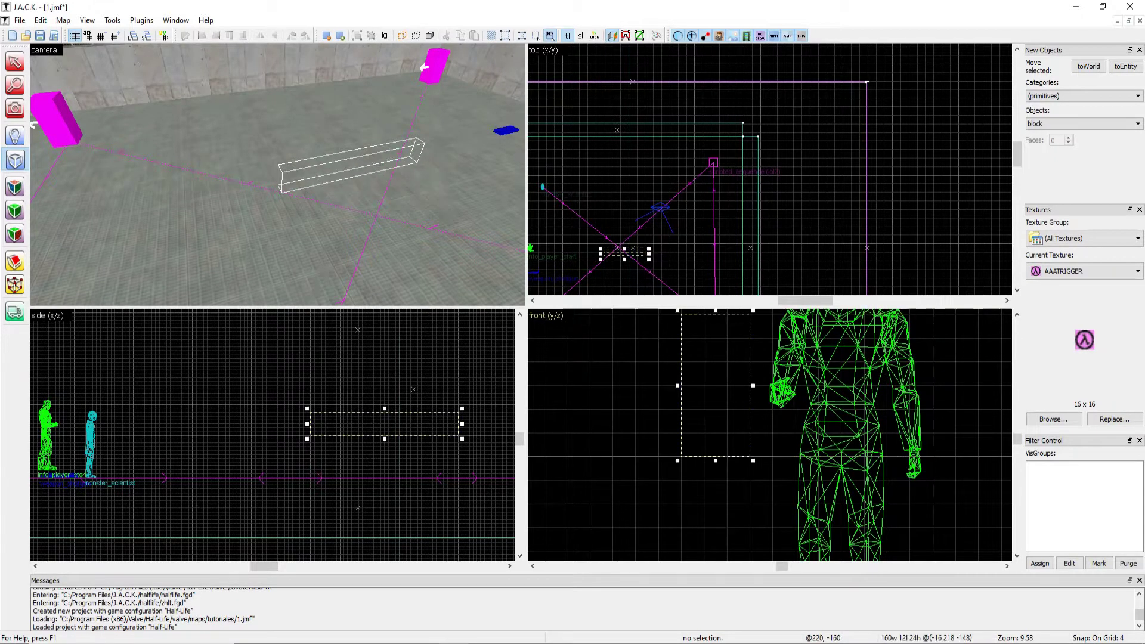
mouse_move(716, 461)
left_mouse_down()
mouse_move(716, 365)
mouse_move(730, 337)
left_mouse_up()
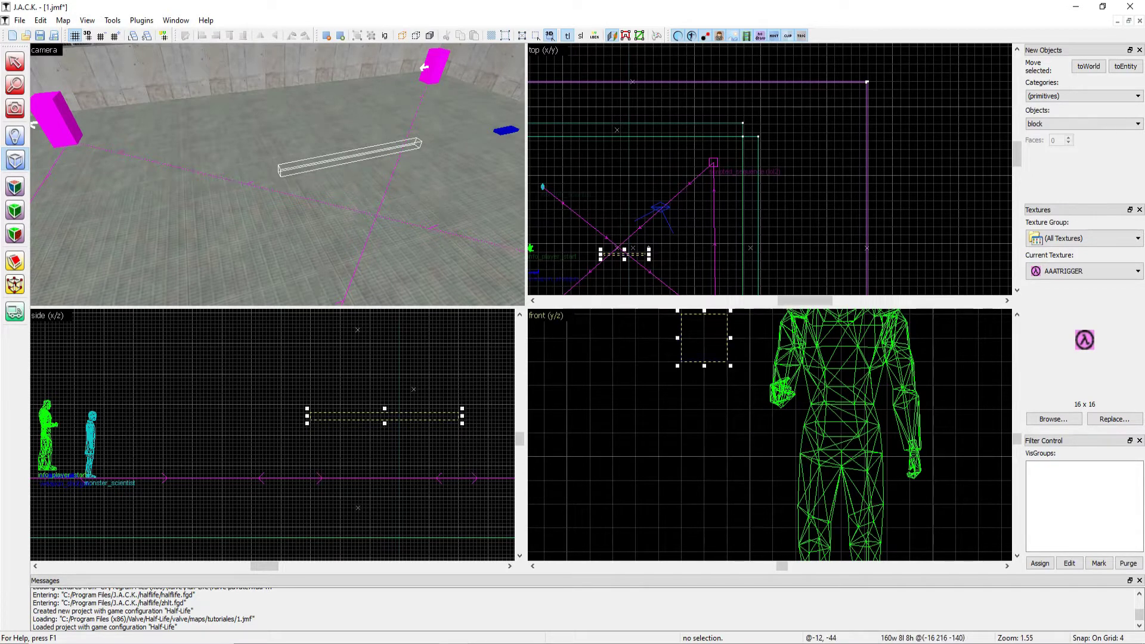
Narrow the block outline to 8 units wide in the side view and inspect the cube in the camera view
scroll(272, 434, "up", 2)
left_click_drag(490, 446, 328, 450)
scroll(324, 451, "up", 3)
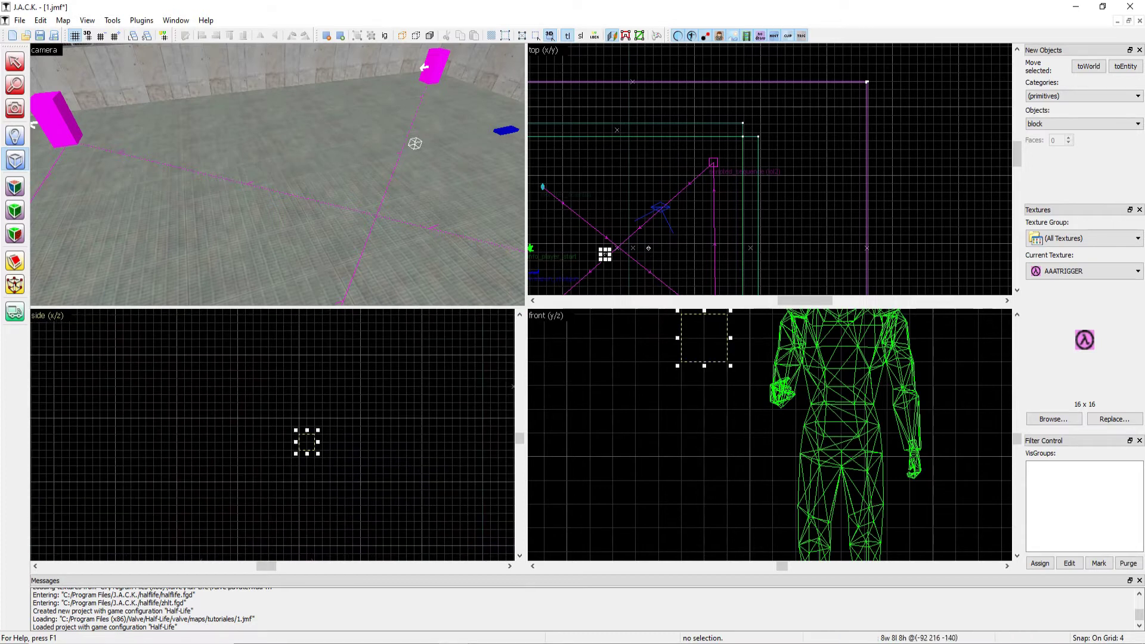
key("z")
key("w")
scroll(604, 254, "up", 19)
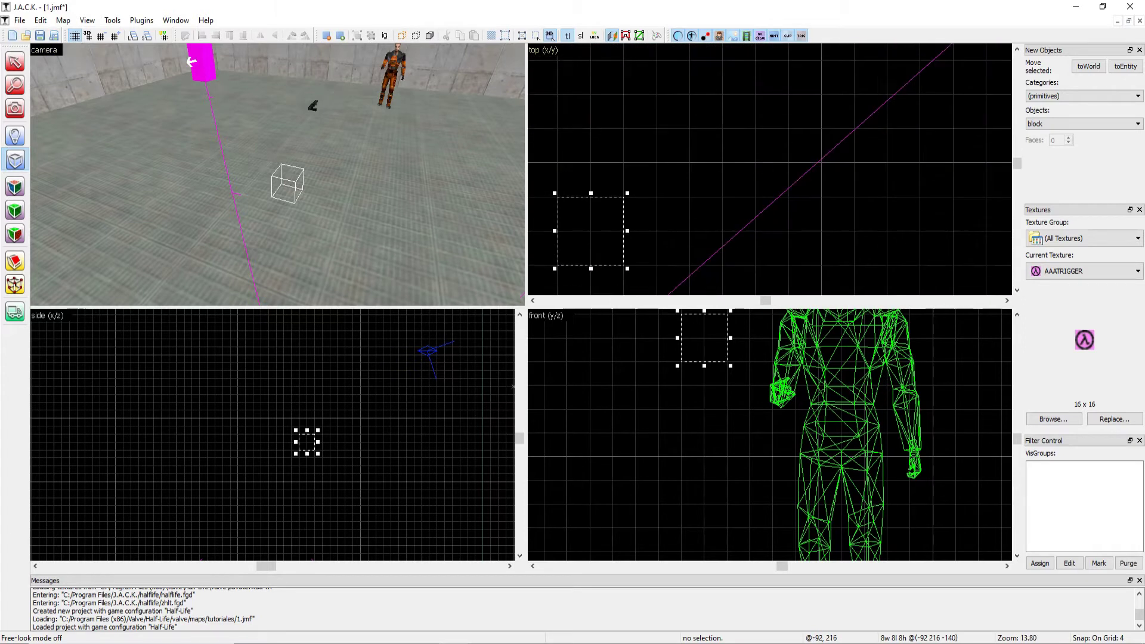
Move the 8-unit cube outline around in the top, front and side views, ending at (-92 220 -136)
mouse_move(601, 222)
left_mouse_down()
mouse_move(634, 222)
mouse_move(601, 222)
left_mouse_up()
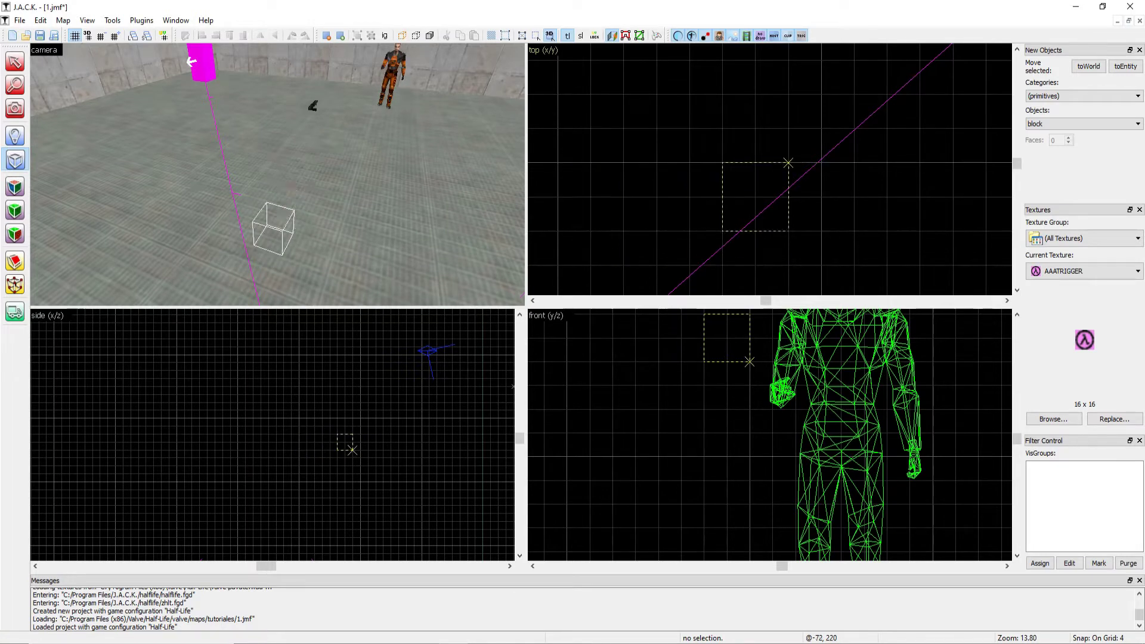
left_click_drag(755, 196, 656, 196)
mouse_move(727, 337)
left_mouse_down()
mouse_move(727, 432)
mouse_move(727, 338)
mouse_move(727, 410)
mouse_move(750, 338)
left_mouse_up()
left_click_drag(613, 339, 727, 362)
left_click_drag(327, 451, 314, 426)
scroll(685, 371, "down", 5)
scroll(702, 324, "up", 3)
scroll(702, 349, "up", 2)
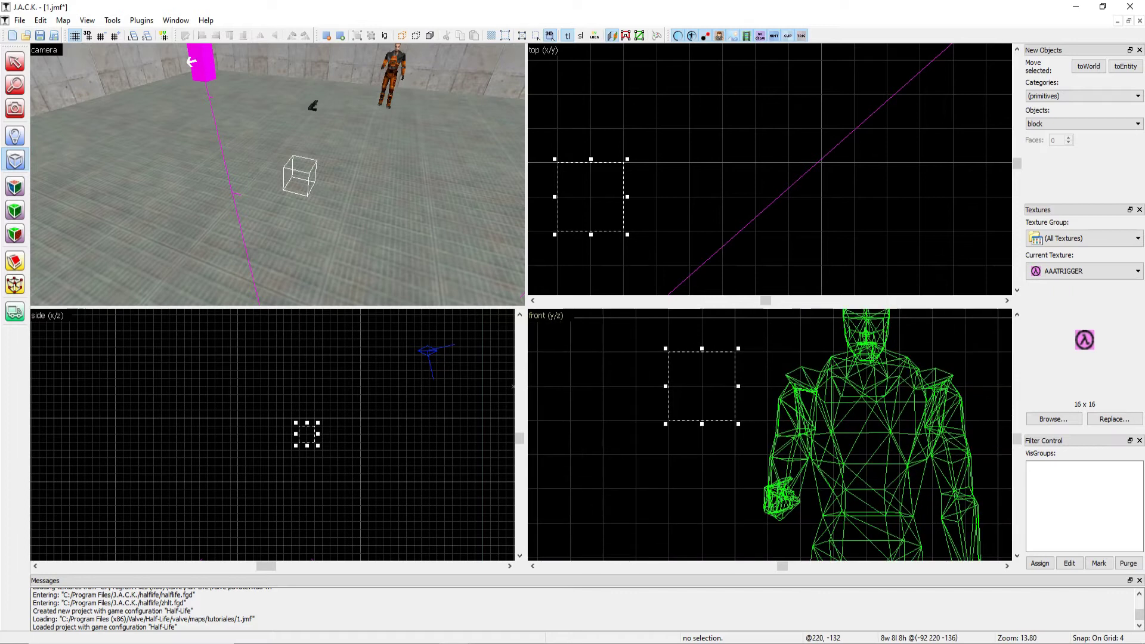
Reduce the grid spacing to 1 unit and shrink the block outline's length and height to 2 units each
left_click(89, 35)
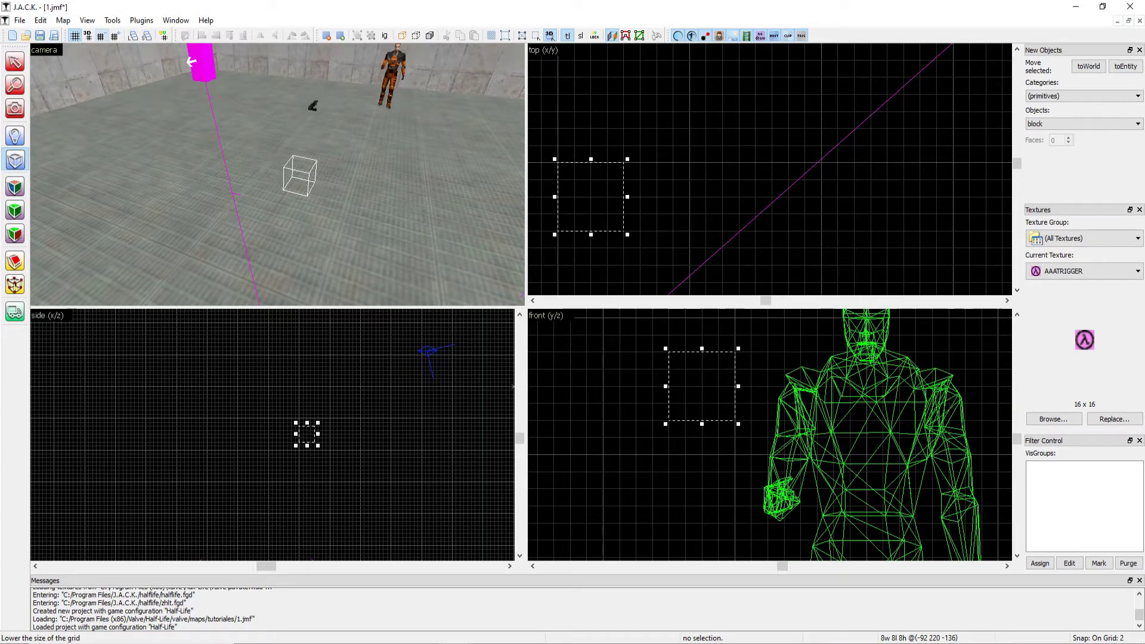
left_click(88, 36)
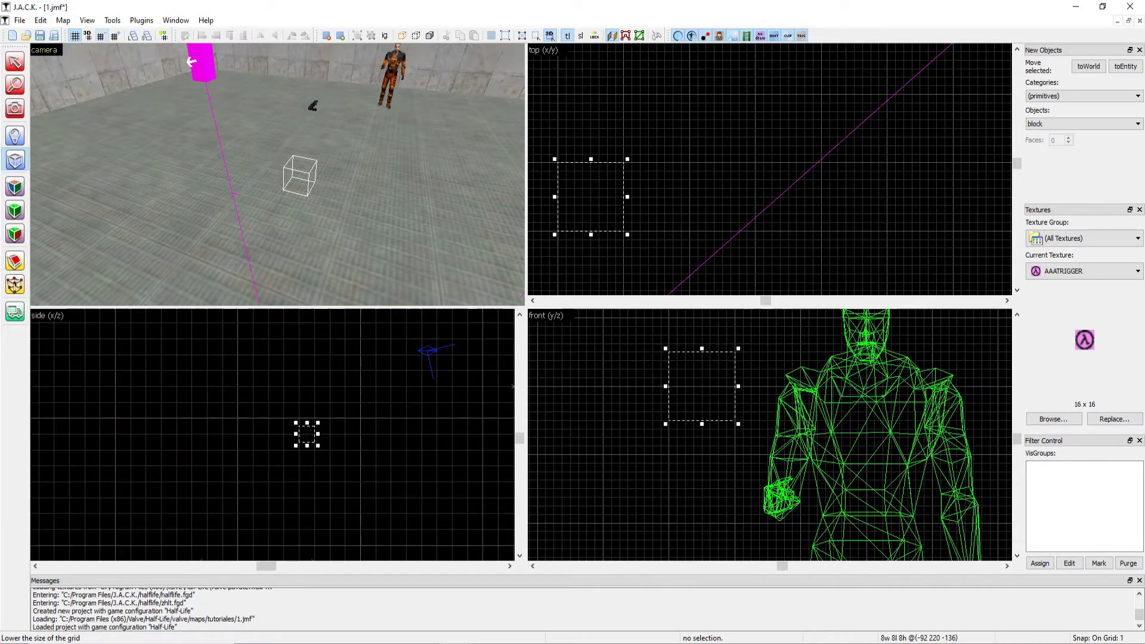
scroll(721, 373, "up", 2)
left_click_drag(749, 458, 661, 366)
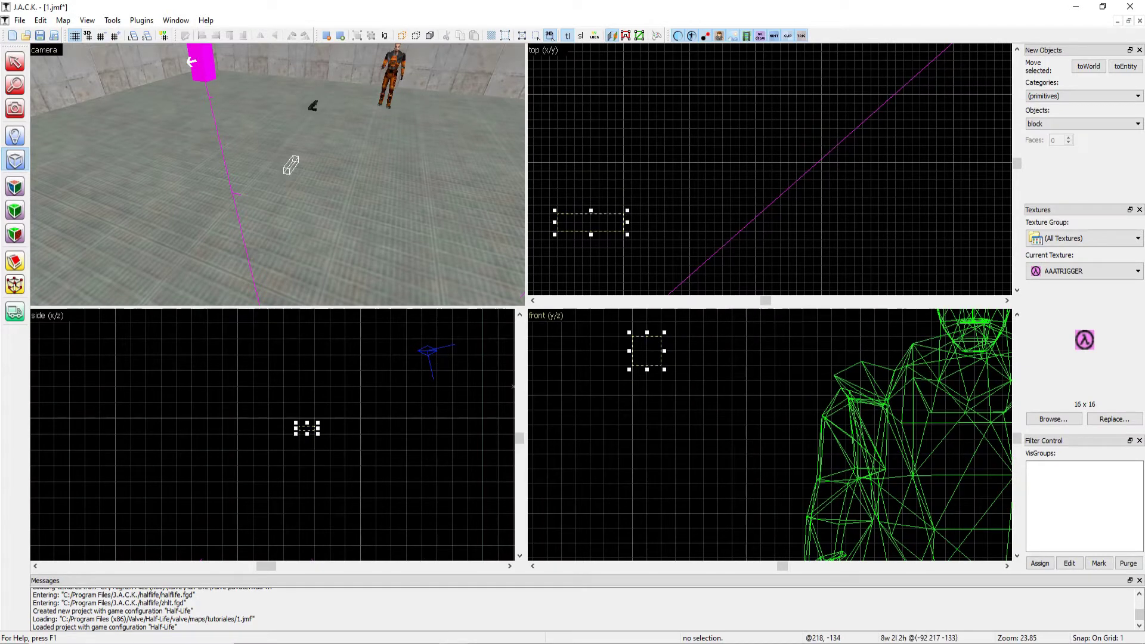
Narrow the block outline to 2 units wide and inspect the tiny cube up close in the camera view
scroll(340, 389, "up", 15)
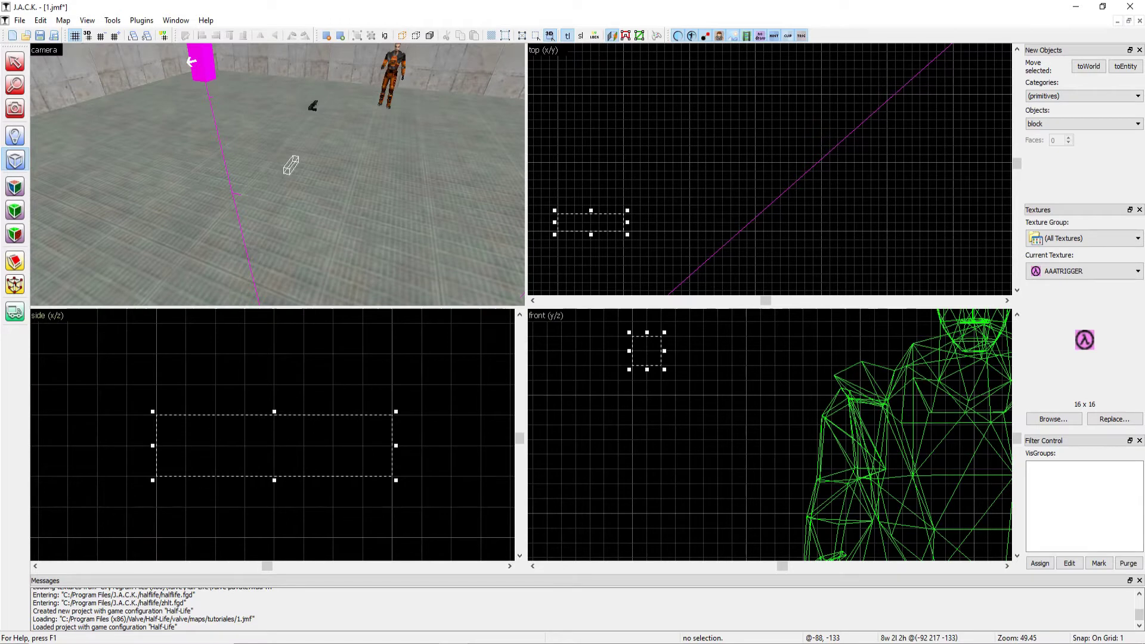
key("z")
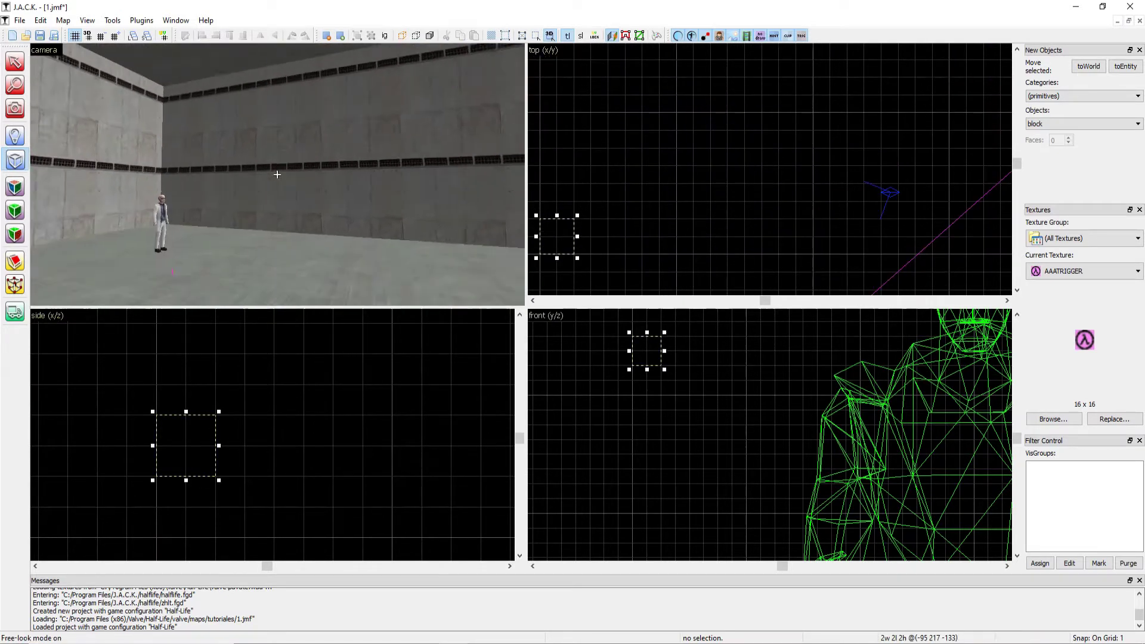
key("w")
key("s")
key("w")
scroll(625, 359, "up", 2)
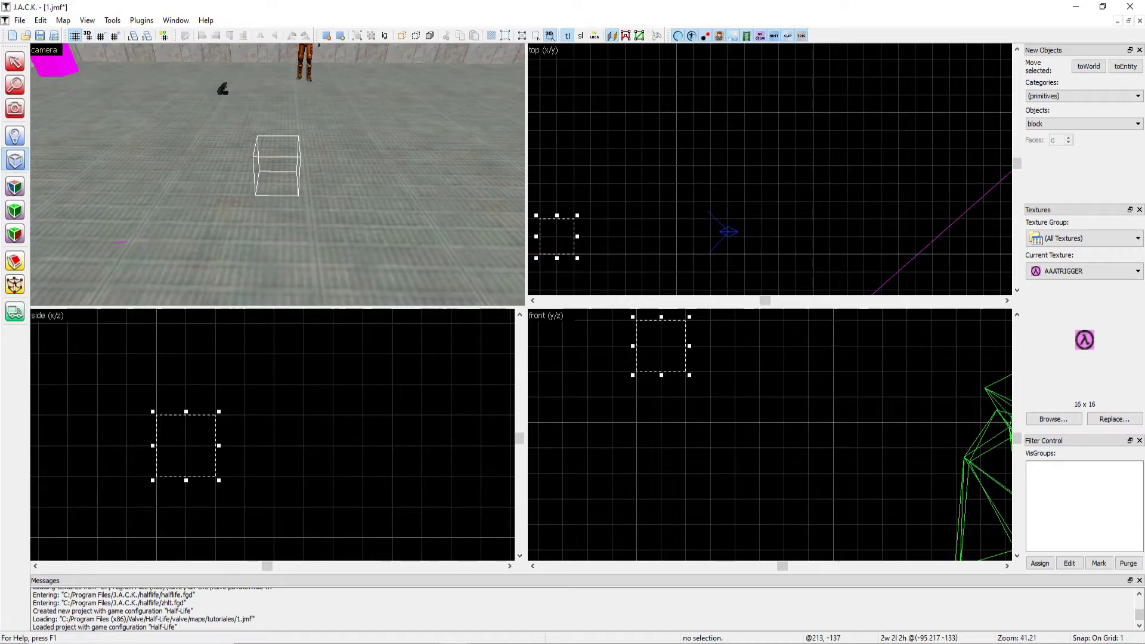
Raise the grid spacing to 4 units and move the 2-unit cube outline in the side view to (-91 217 -133)
scroll(632, 407, "down", 2)
left_click(115, 36)
scroll(663, 382, "up", 2)
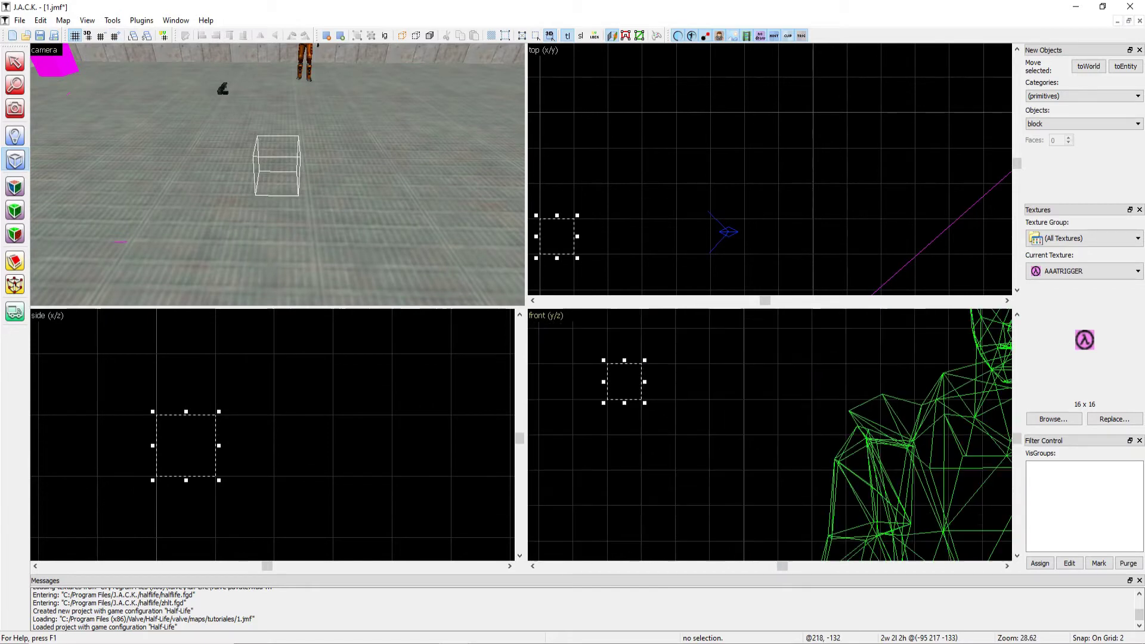
left_click(115, 36)
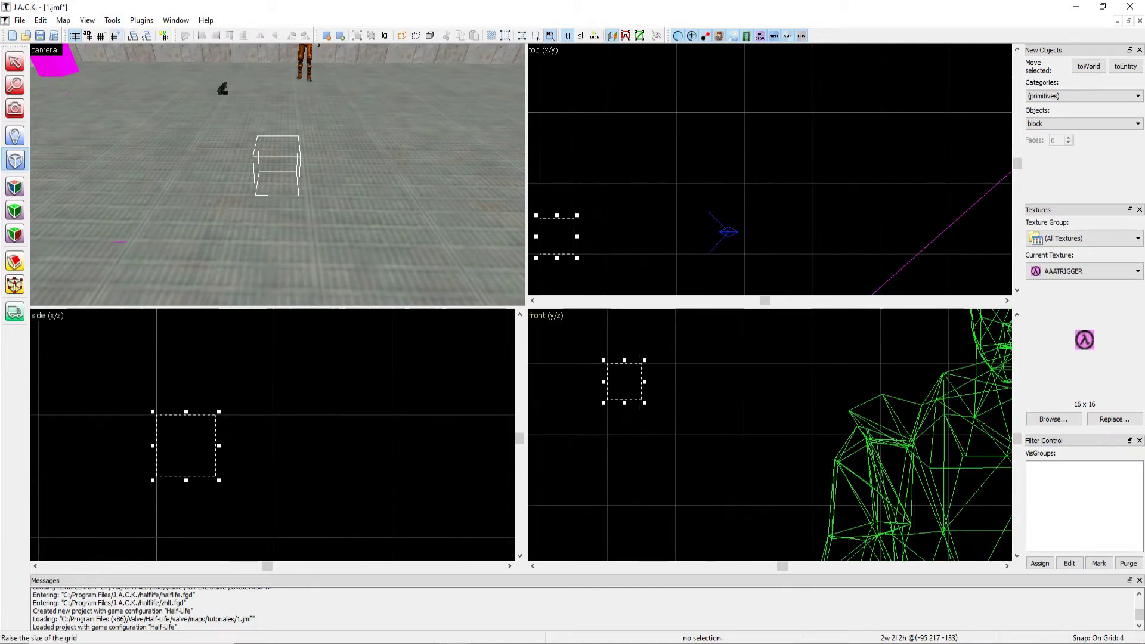
scroll(636, 395, "down", 1)
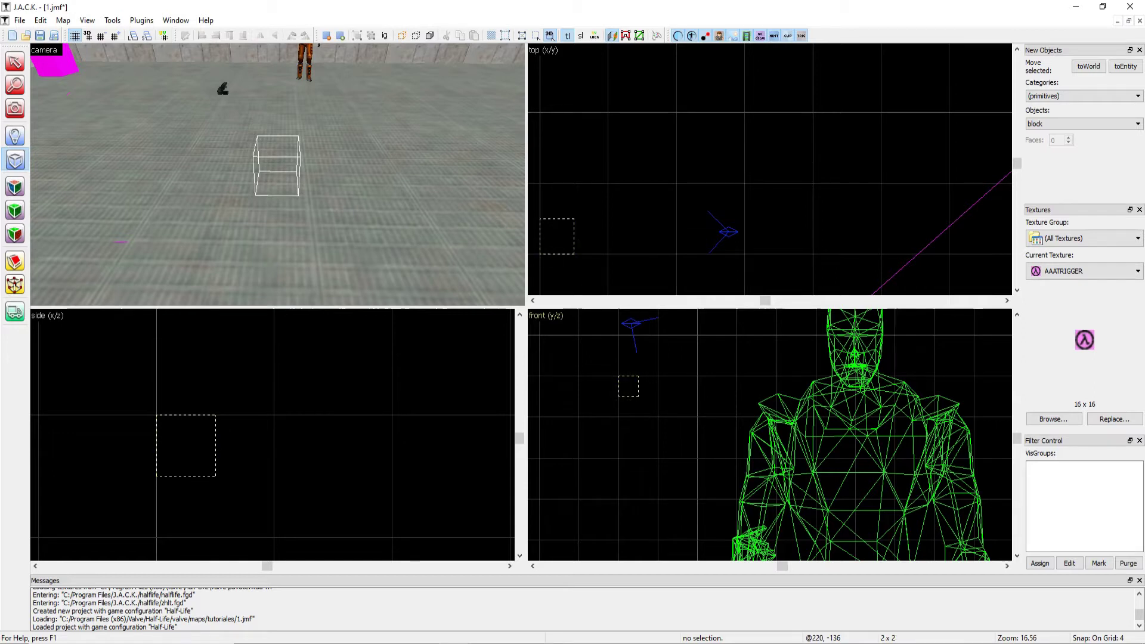
scroll(213, 418, "down", 2)
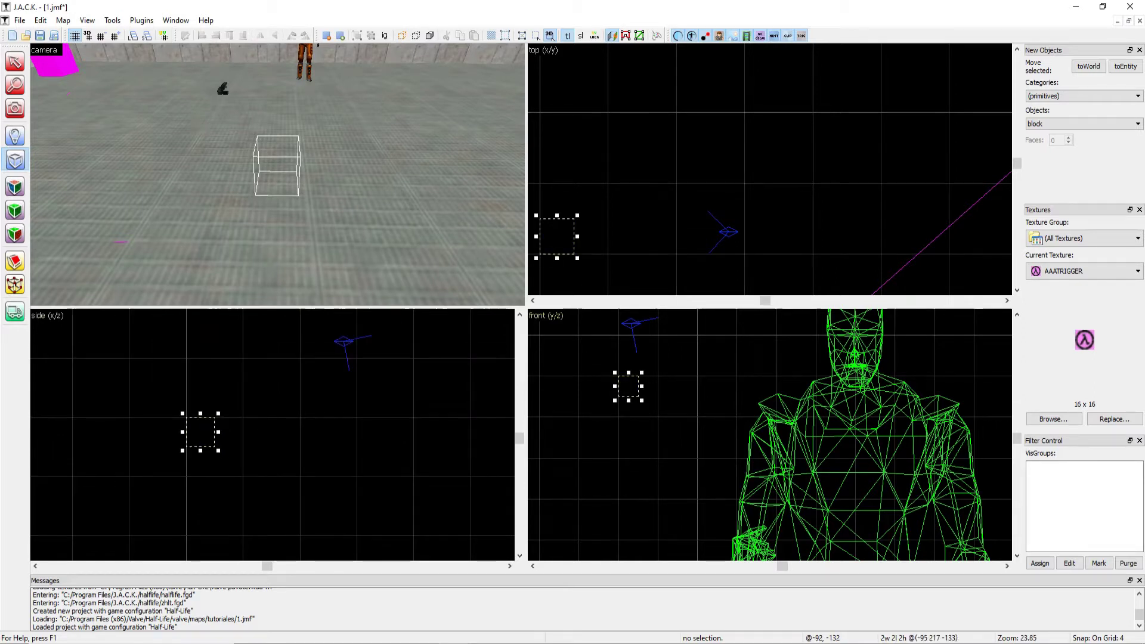
left_click_drag(201, 432, 257, 434)
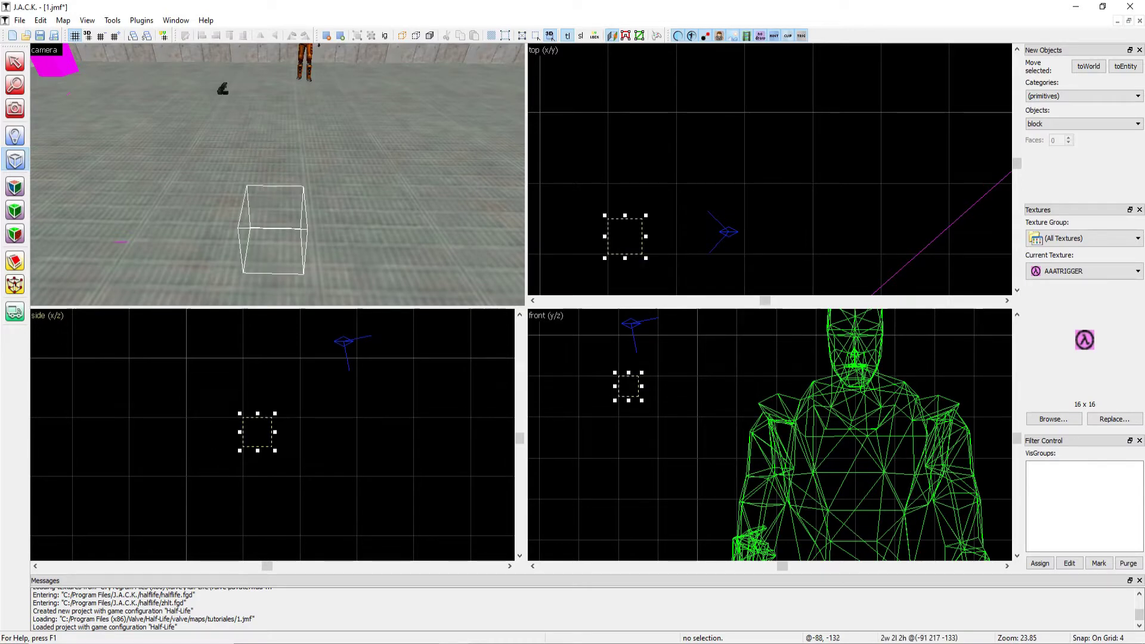
Raise the grid spacing to 8 units and move the cube outline in the side view to (-97 217 -119), checking it in the camera view
left_click(115, 35)
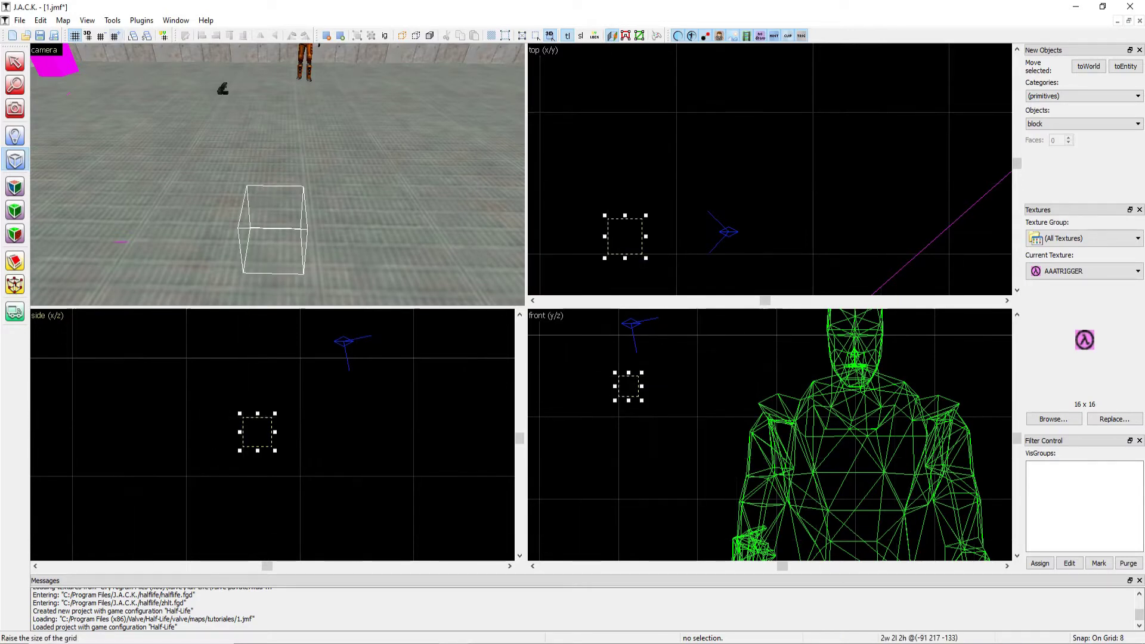
left_click_drag(257, 432, 191, 352)
scroll(264, 389, "down", 9)
scroll(245, 358, "up", 13)
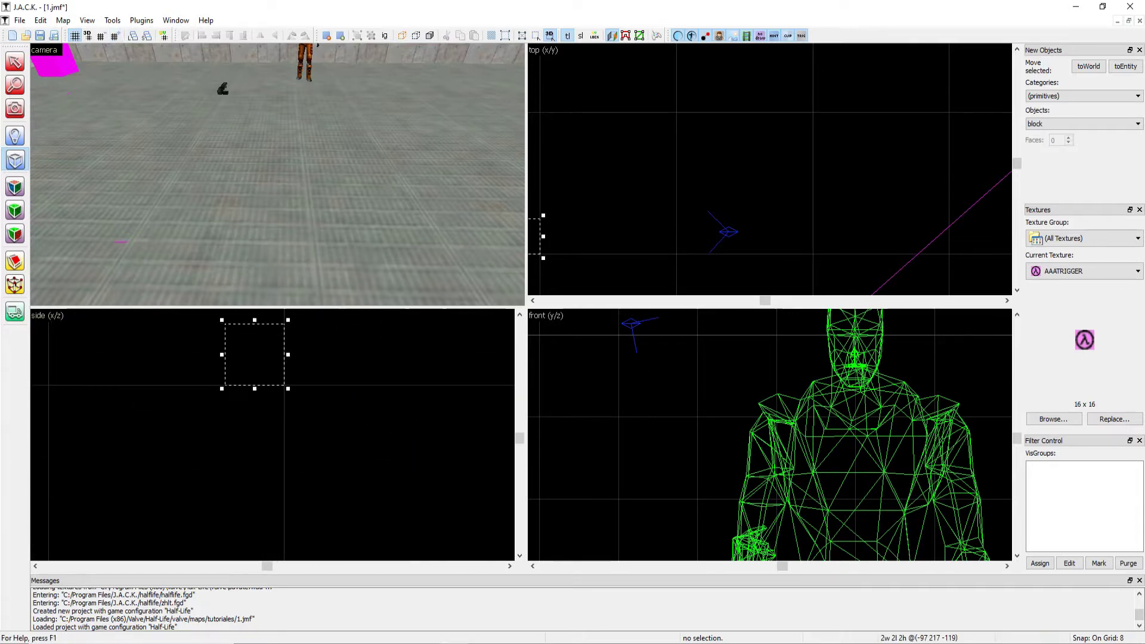
scroll(277, 174, "down", 5)
key("z")
key("w")
key("z")
scroll(270, 391, "down", 3)
scroll(274, 411, "up", 2)
scroll(274, 411, "down", 3)
scroll(275, 411, "down", 1)
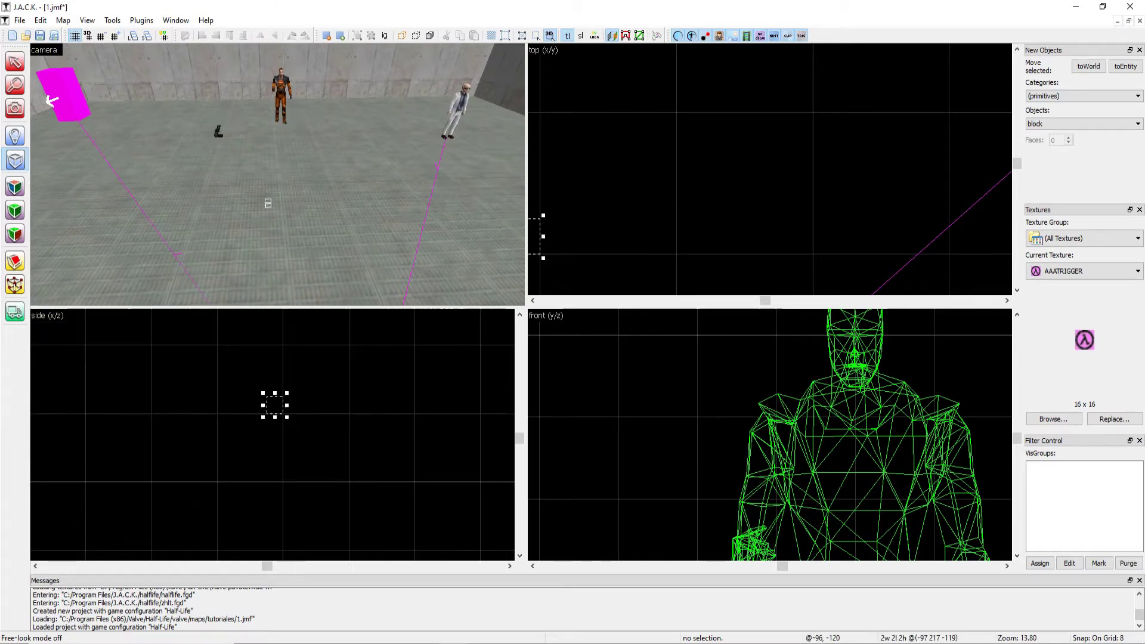
Shift the cube outline around in the side view at 8-unit spacing, ending at (-97 217 -119), and inspect it from above in the camera view
left_click(217, 413)
scroll(761, 223, "down", 5)
scroll(609, 456, "down", 6)
scroll(602, 362, "up", 5)
middle_click_drag(246, 379, 246, 483)
scroll(246, 483, "down", 1)
left_click_drag(215, 505, 270, 504)
key("z")
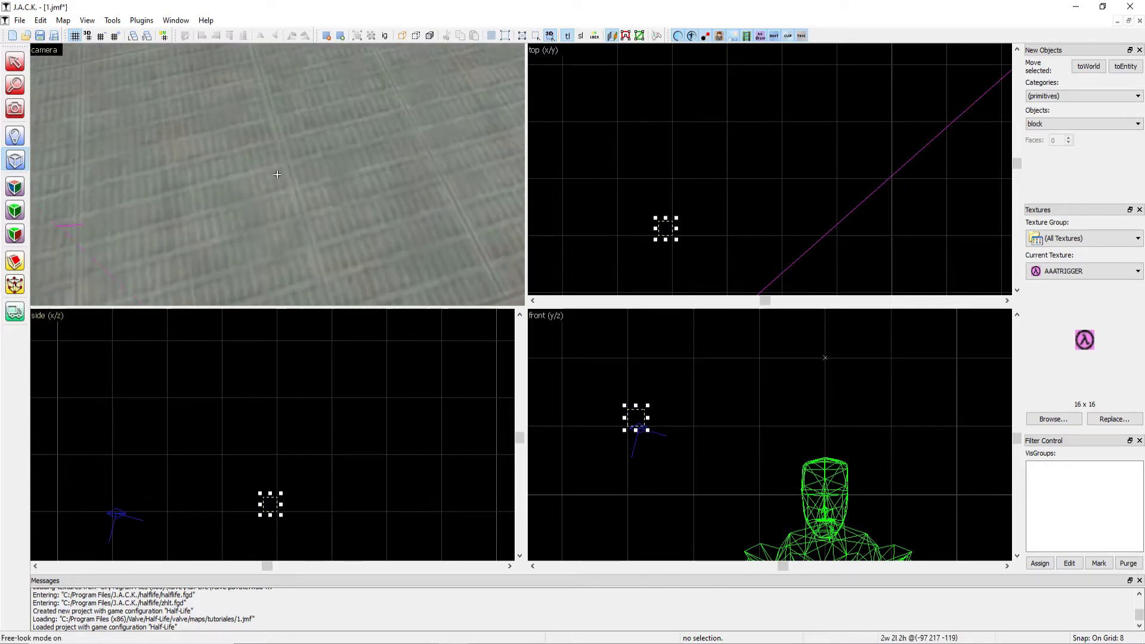
key("w")
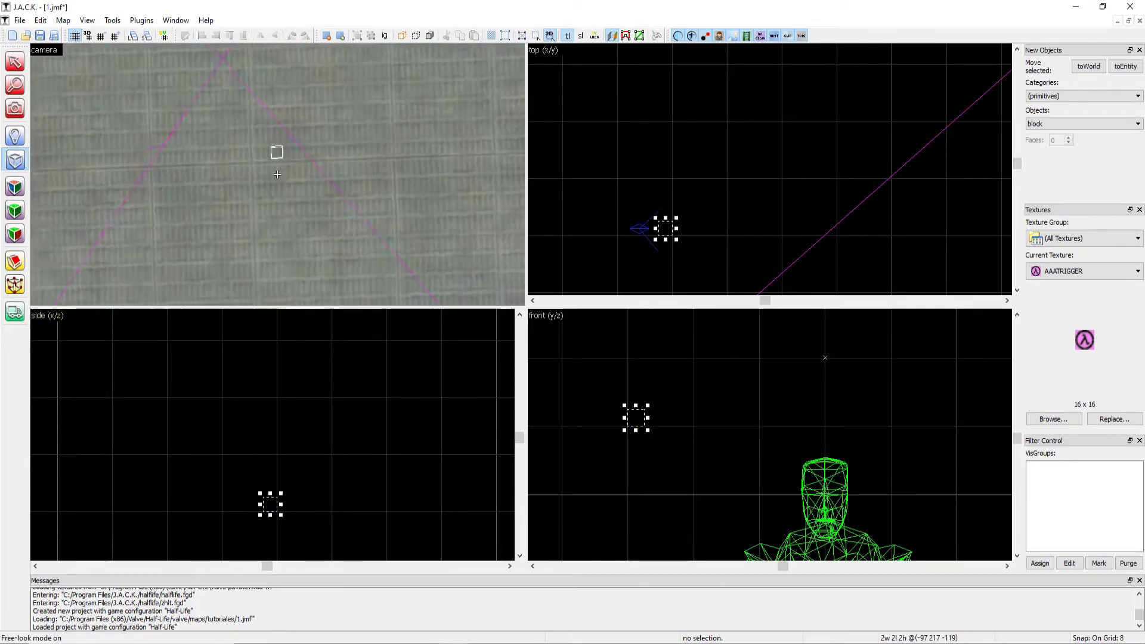
key("s")
key("z")
scroll(273, 508, "up", 3)
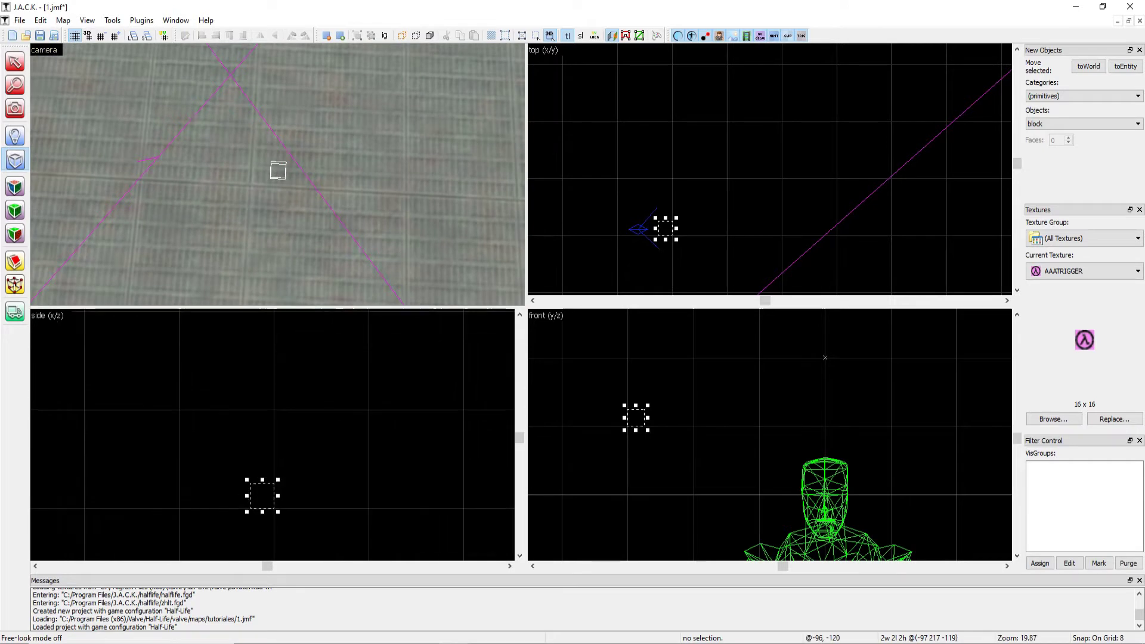
Move the cube outline sideways in the front view to (-97 225 -119) and inspect it in the camera view
scroll(626, 424, "up", 3)
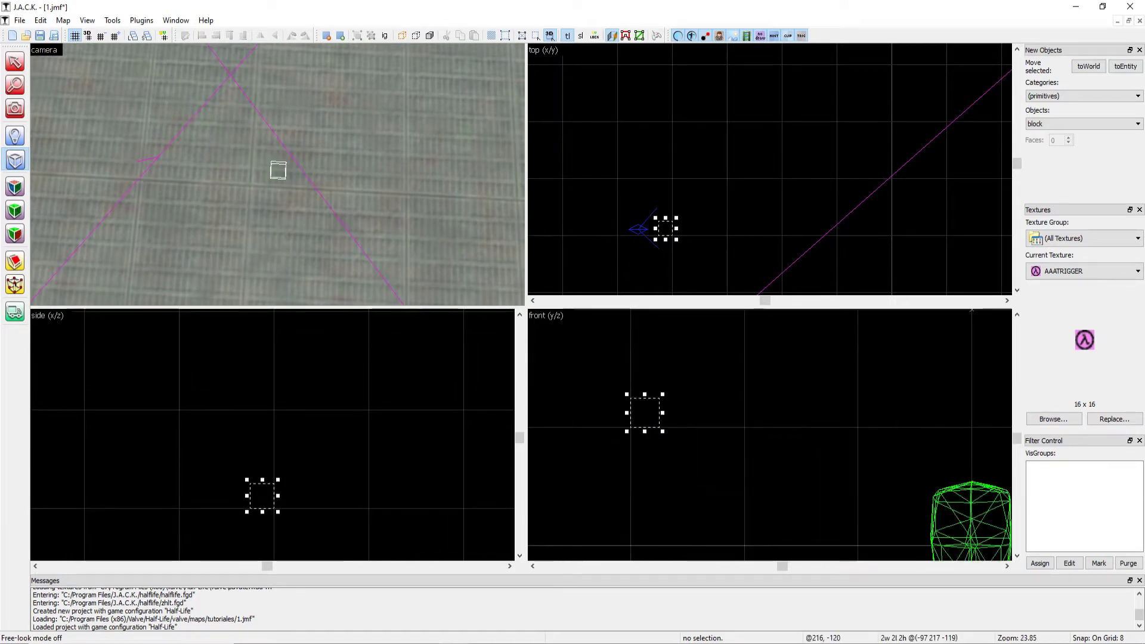
scroll(651, 410, "down", 5)
left_click_drag(648, 411, 691, 414)
left_click(689, 417)
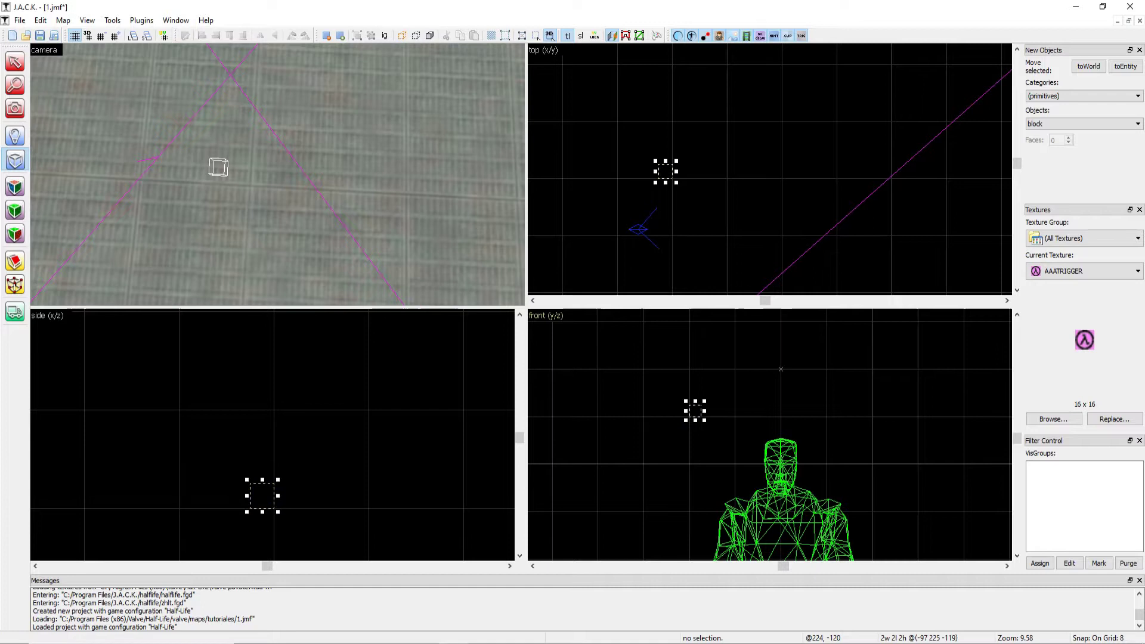
key("z")
key("w")
key("s")
key("z")
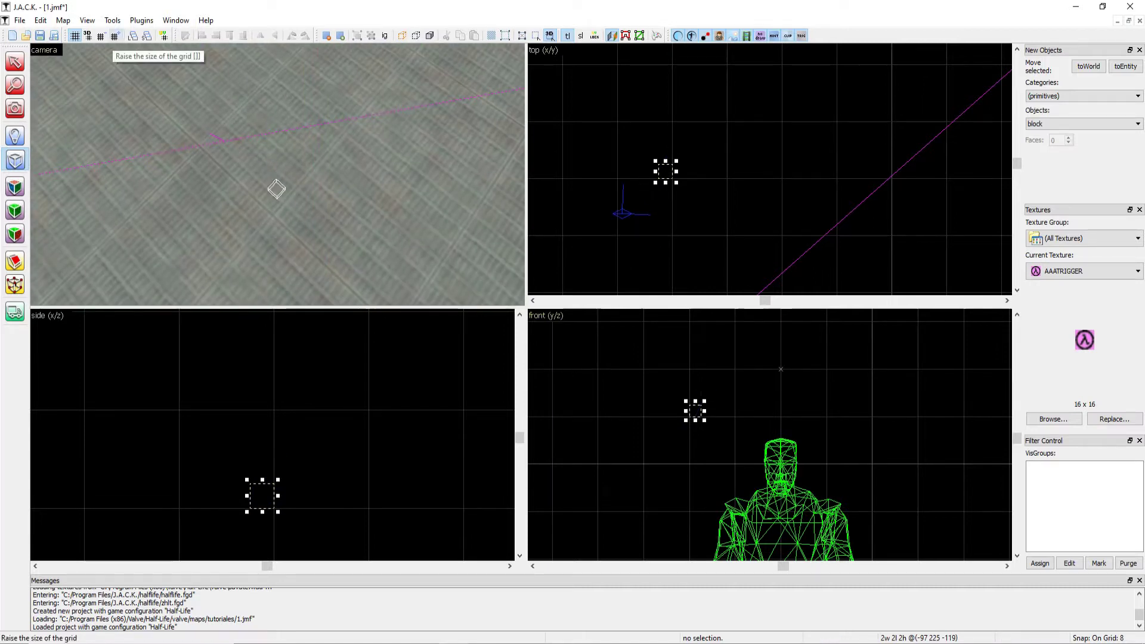
Cycle the grid spacing up to 128 units and back down to 1 unit
key("bracketright")
key("bracketright")
key("bracketright")
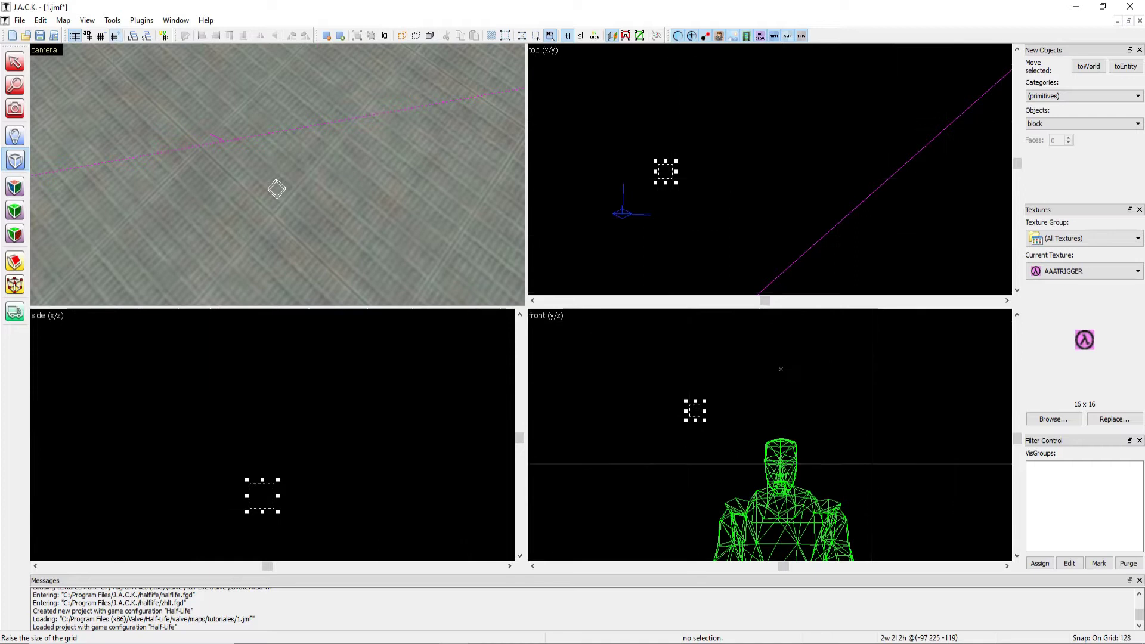
key("bracketleft")
key("bracketleft")
key("bracketleft")
key("bracketleft")
key("bracketleft")
key("bracketleft")
key("bracketleft")
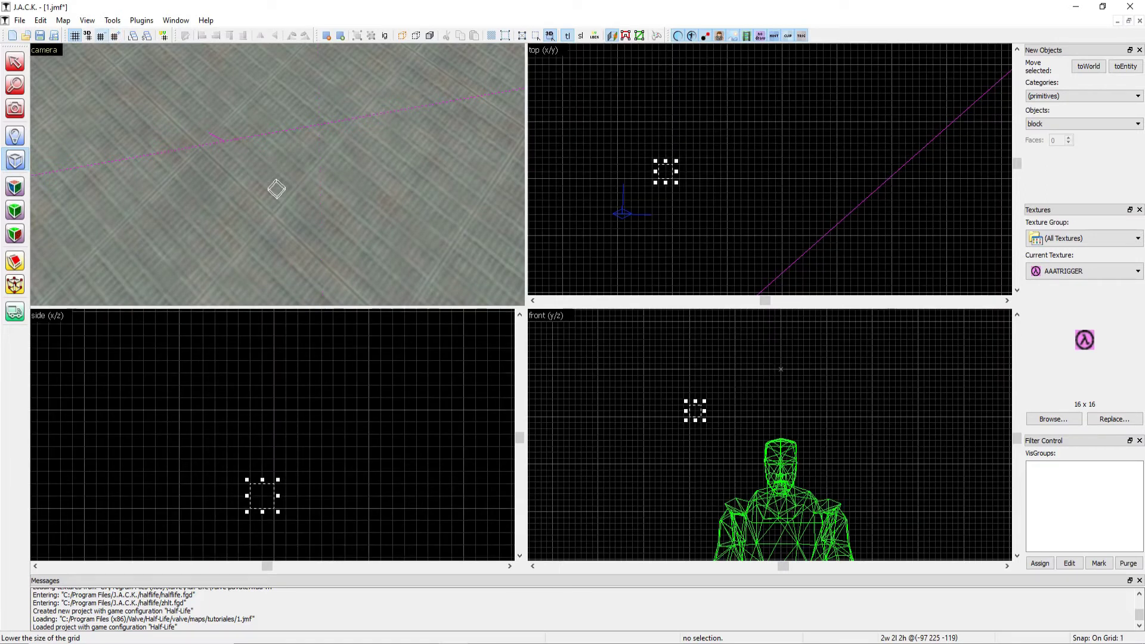
Enlarge the block outline in the side view to 8 units wide and 7 units high
key("z")
key("w")
key("s")
key("w")
key("z")
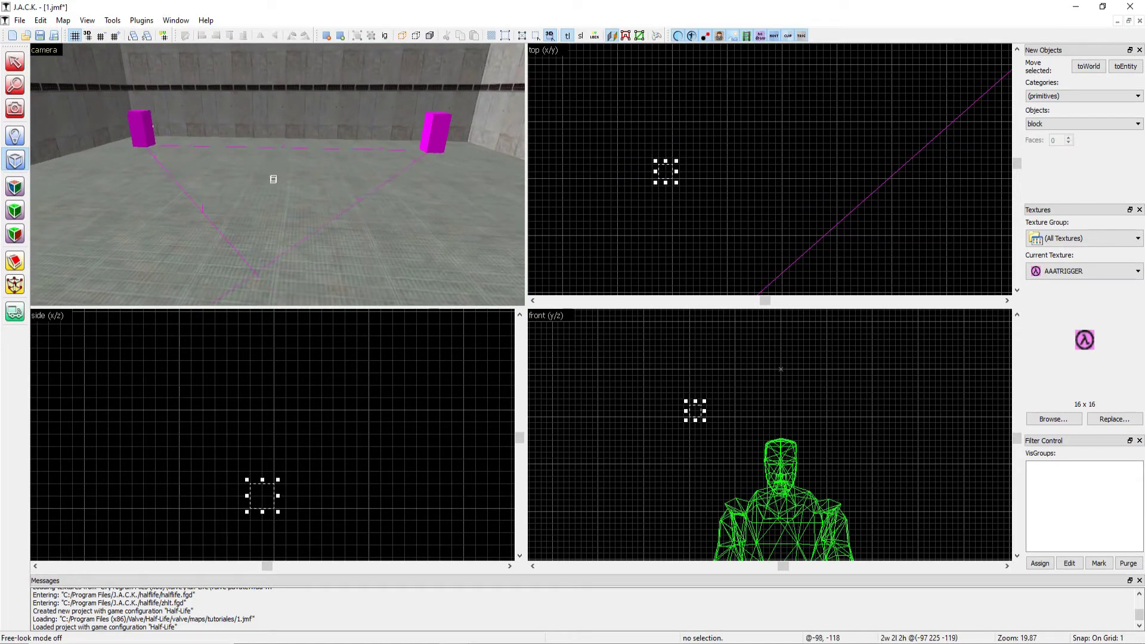
left_click_drag(247, 480, 191, 421)
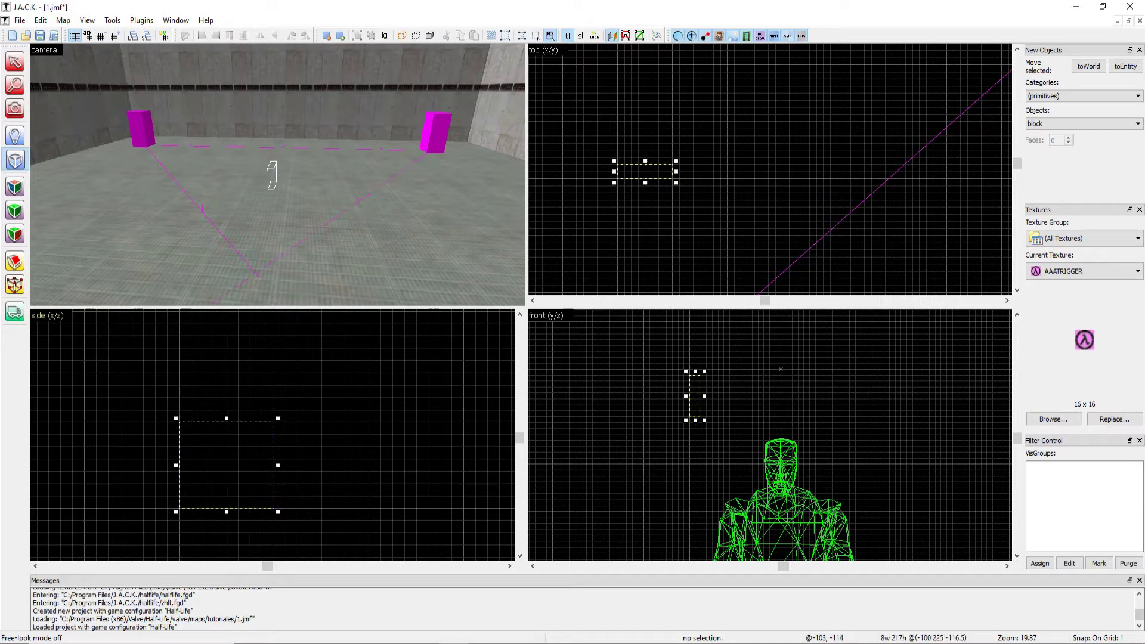
key("z")
key("d")
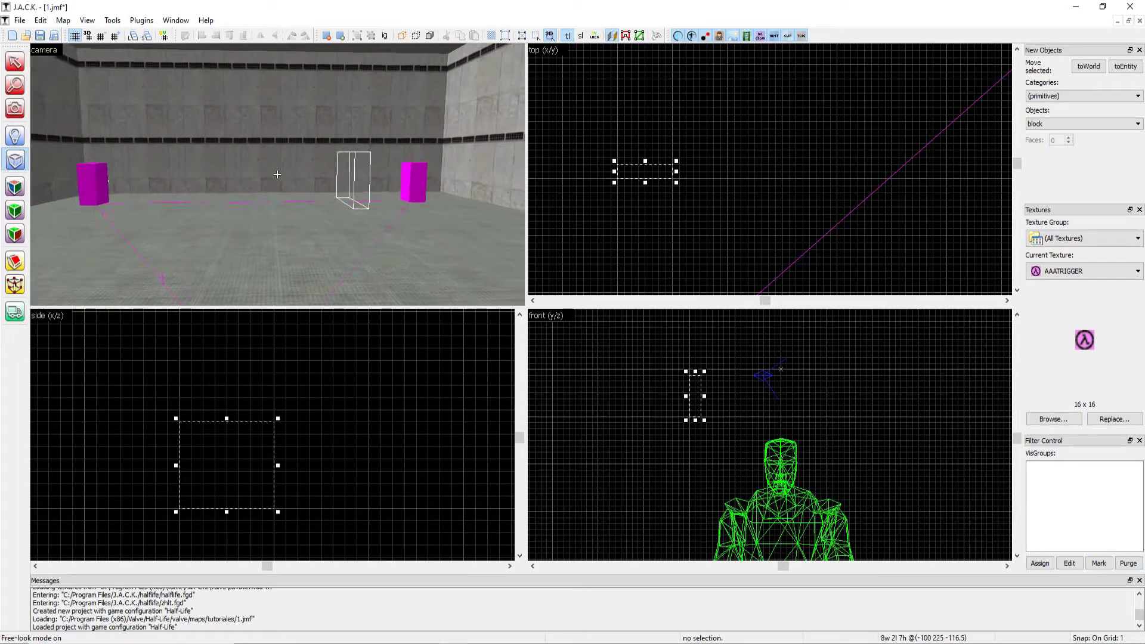
Stretch the block outline's length to 8 units in the top view and inspect it in the camera view
scroll(644, 151, "up", 2)
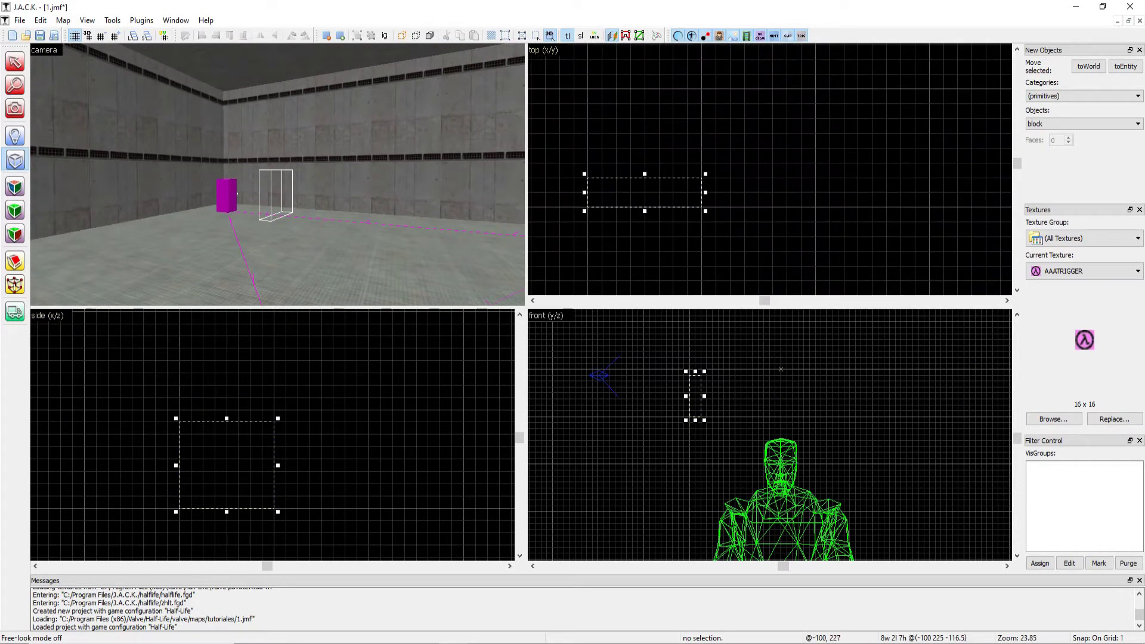
left_click_drag(644, 174, 645, 103)
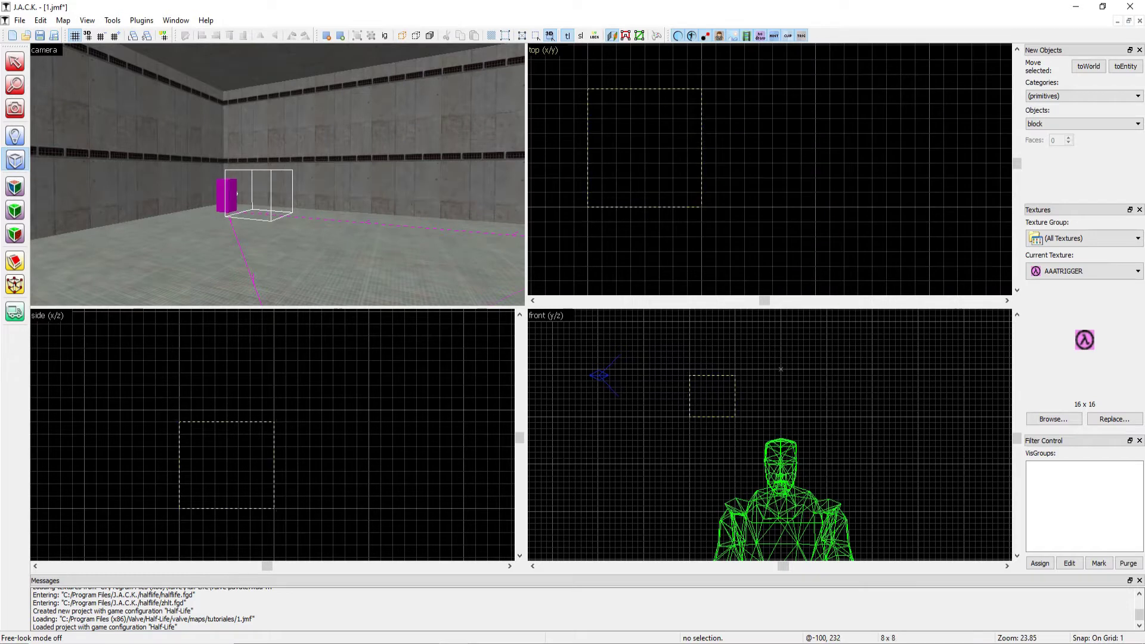
key("z")
key("d")
key("w")
key("z")
Enlarge the block outline in the side view to 32 units wide and 24 units high
scroll(750, 418, "up", 4)
scroll(661, 334, "down", 6)
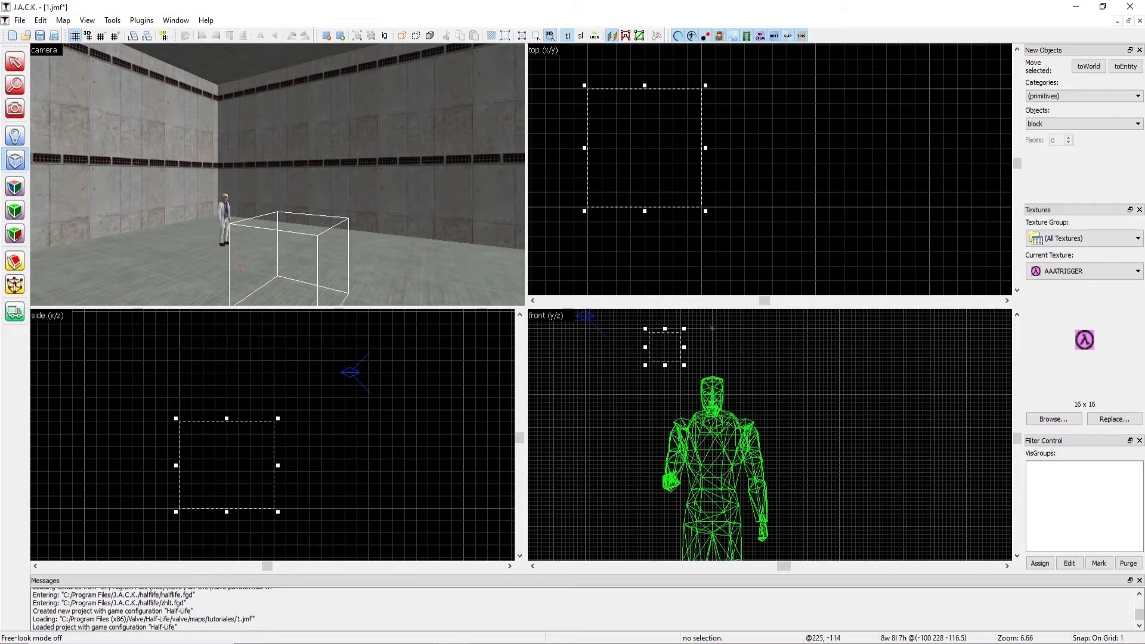
key("z")
key("s")
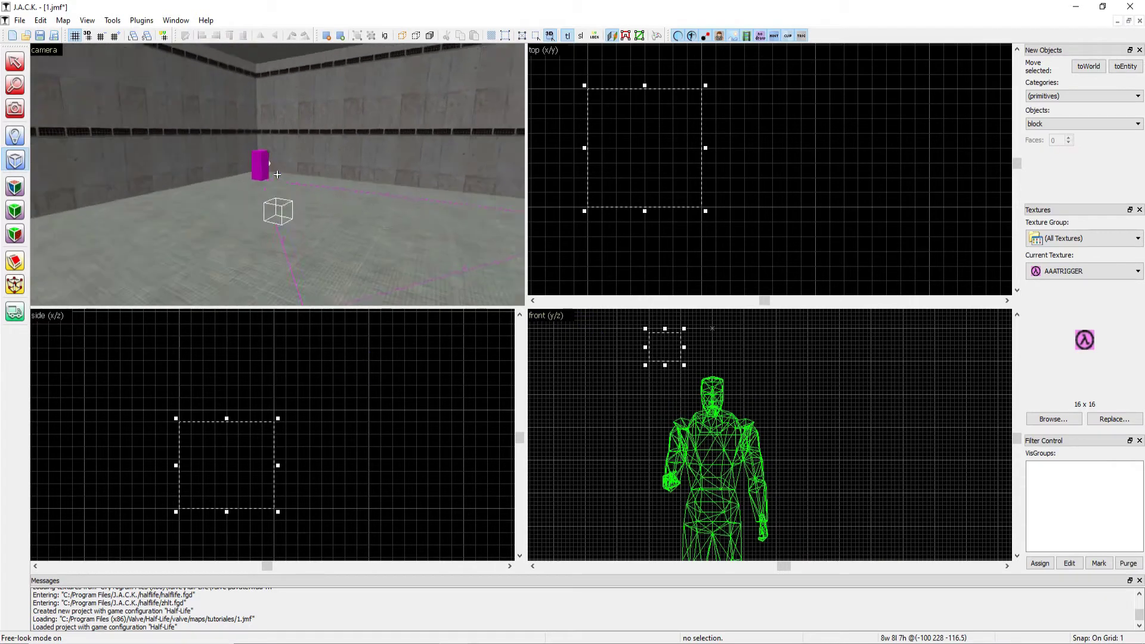
key("z")
scroll(264, 492, "down", 2)
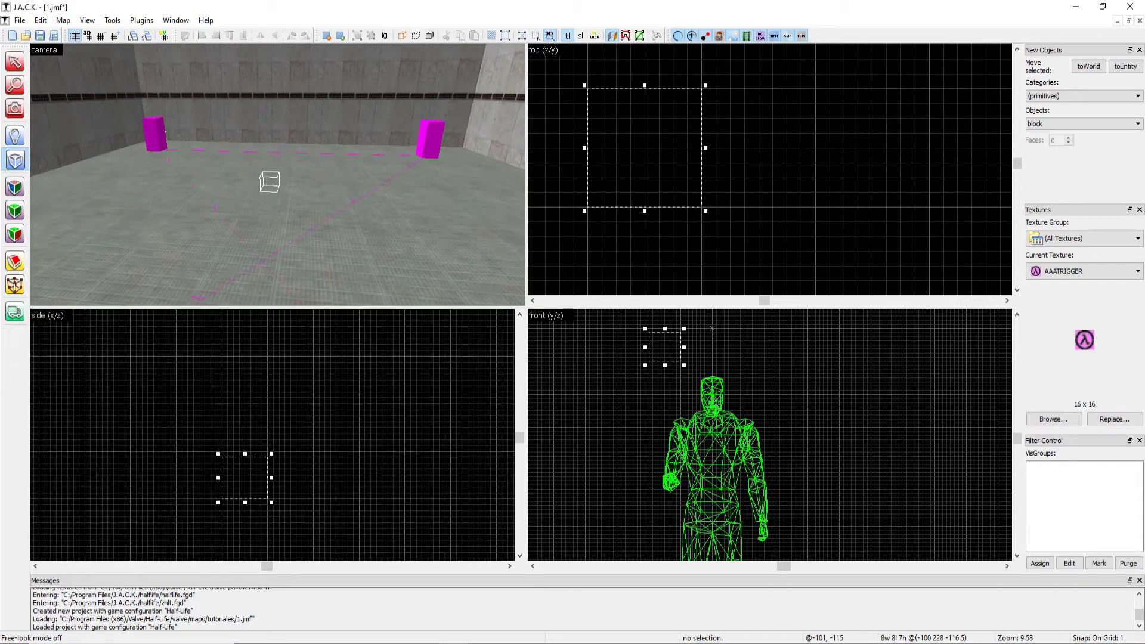
left_click_drag(218, 453, 176, 361)
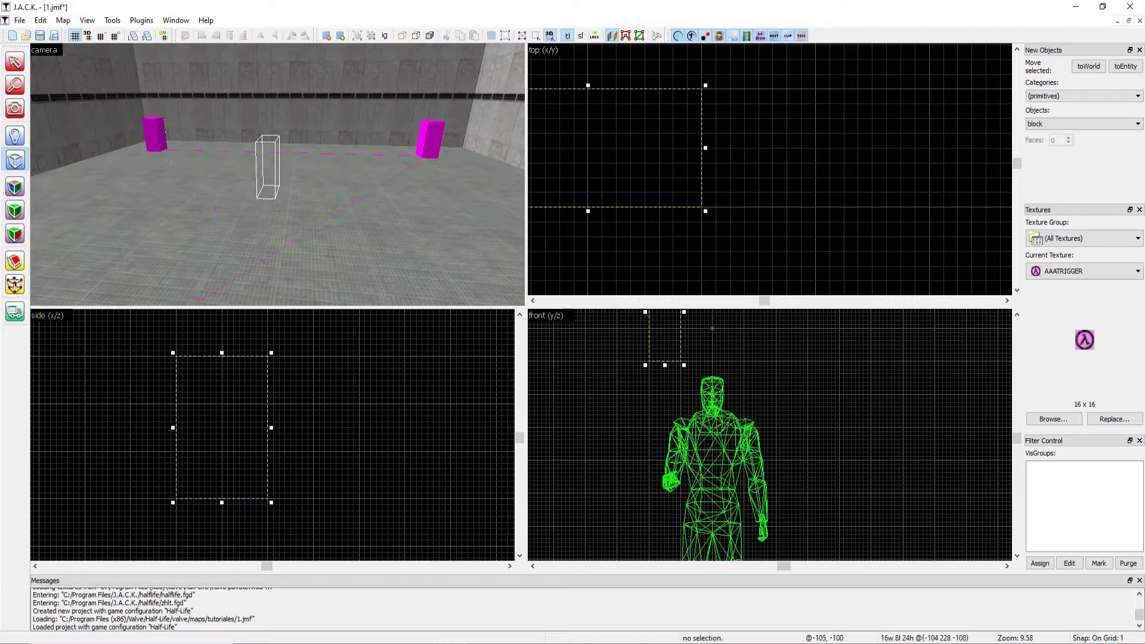
left_click_drag(296, 427, 352, 438)
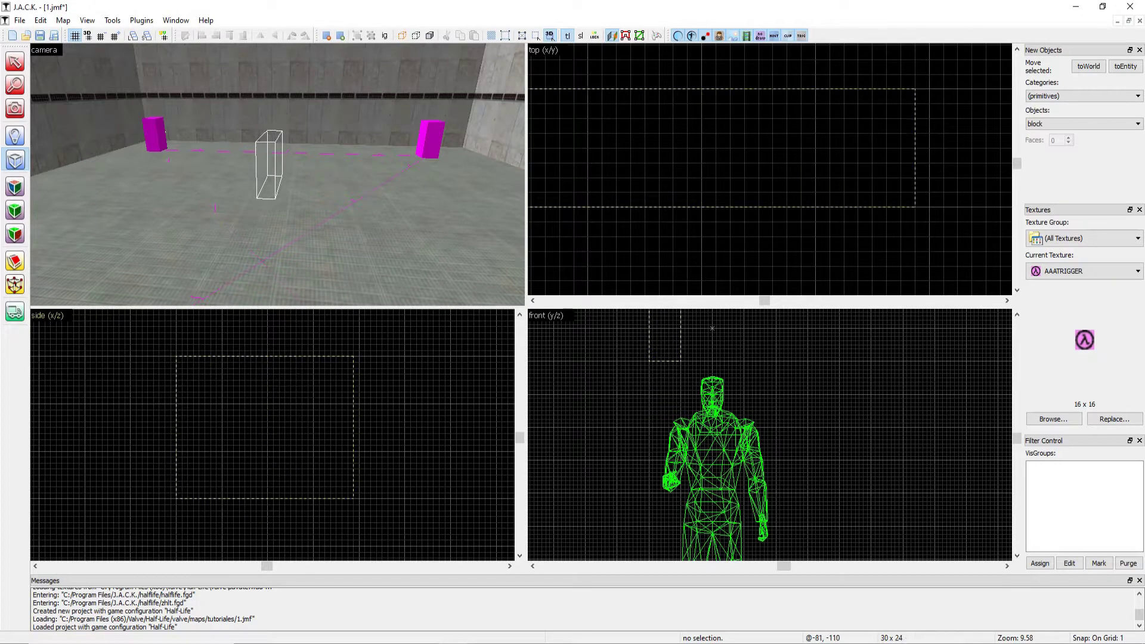
Stretch the block outline's length to 32 units in the top view
scroll(922, 144, "down", 5)
left_click_drag(680, 179, 680, 70)
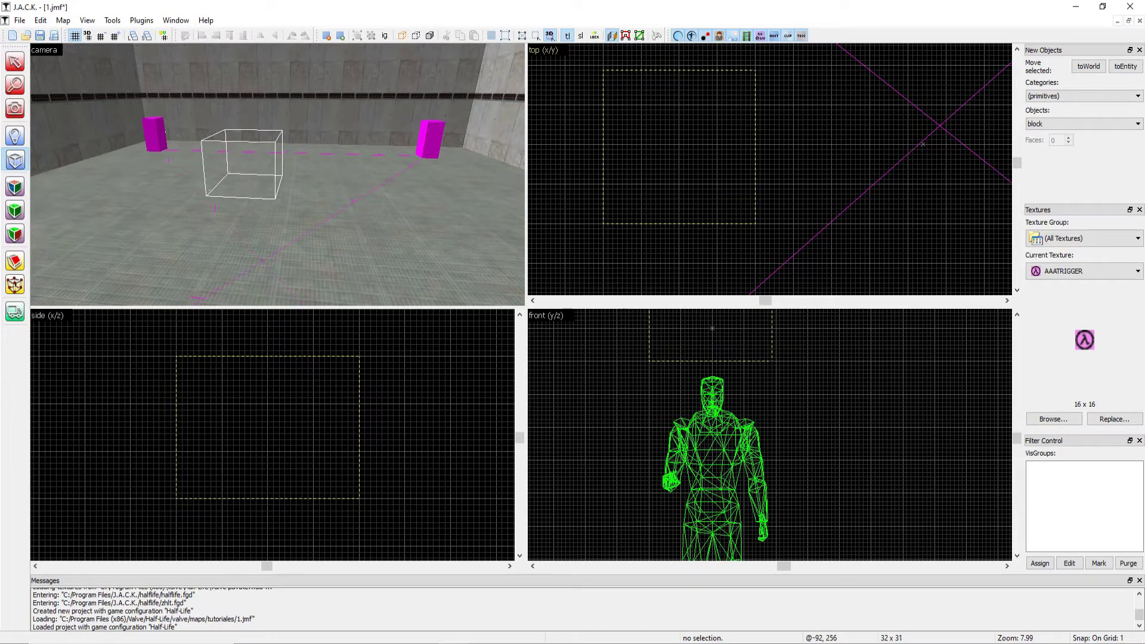
scroll(716, 351, "up", 1)
scroll(716, 345, "down", 9)
scroll(716, 331, "up", 8)
scroll(769, 435, "down", 6)
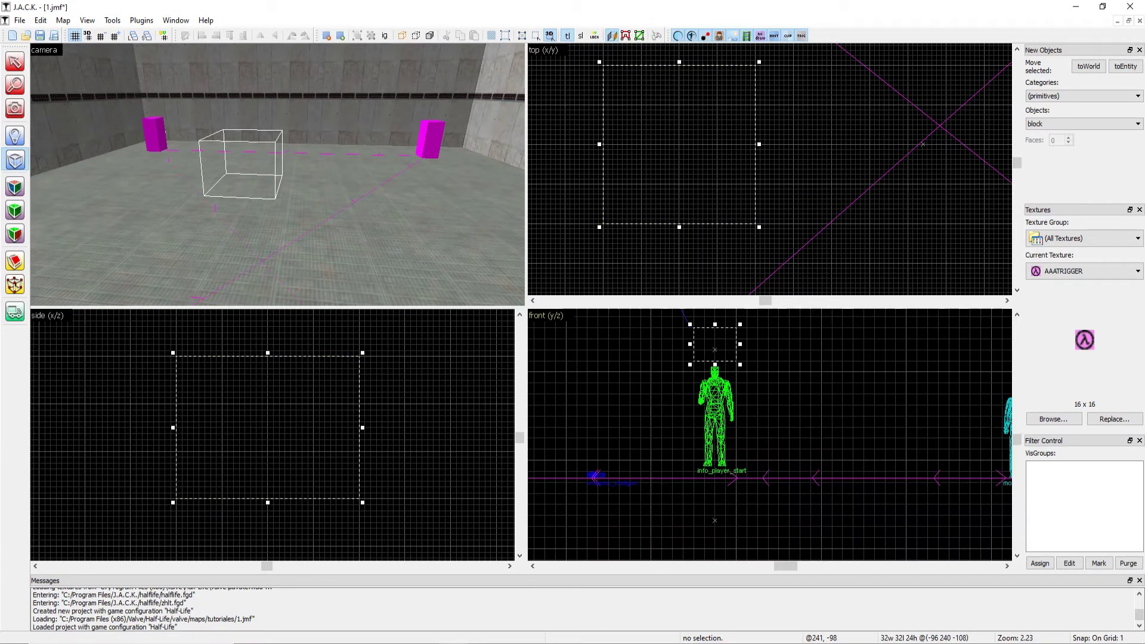
scroll(719, 317, "up", 6)
Inspect the enlarged block outline from near and far in the camera view
key("z")
key("w")
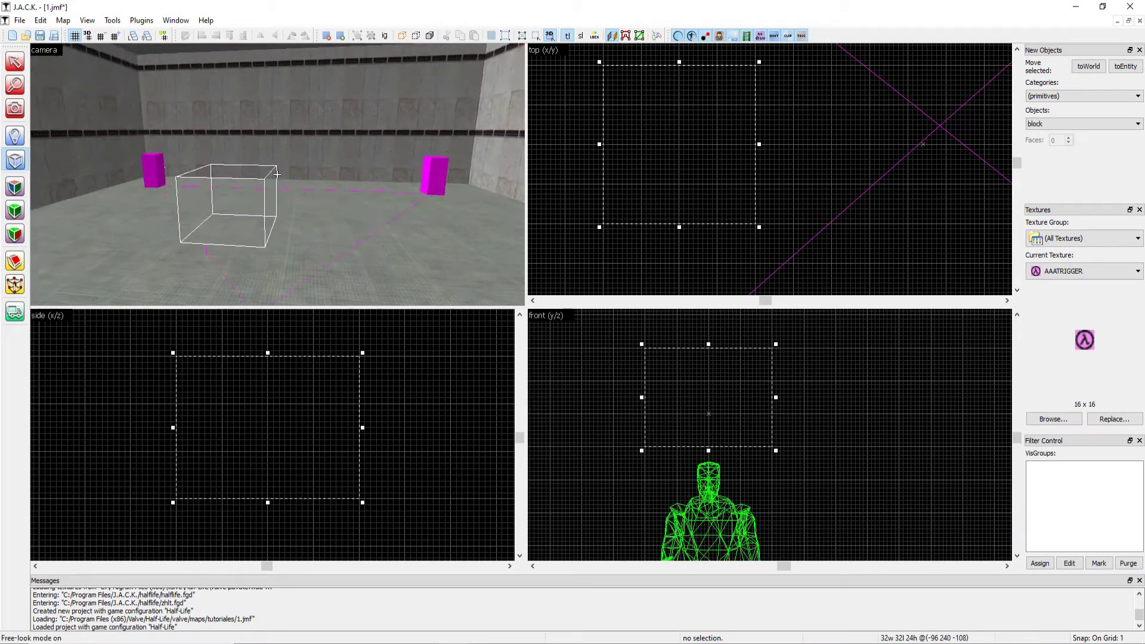
key("a")
key("a")
key("s")
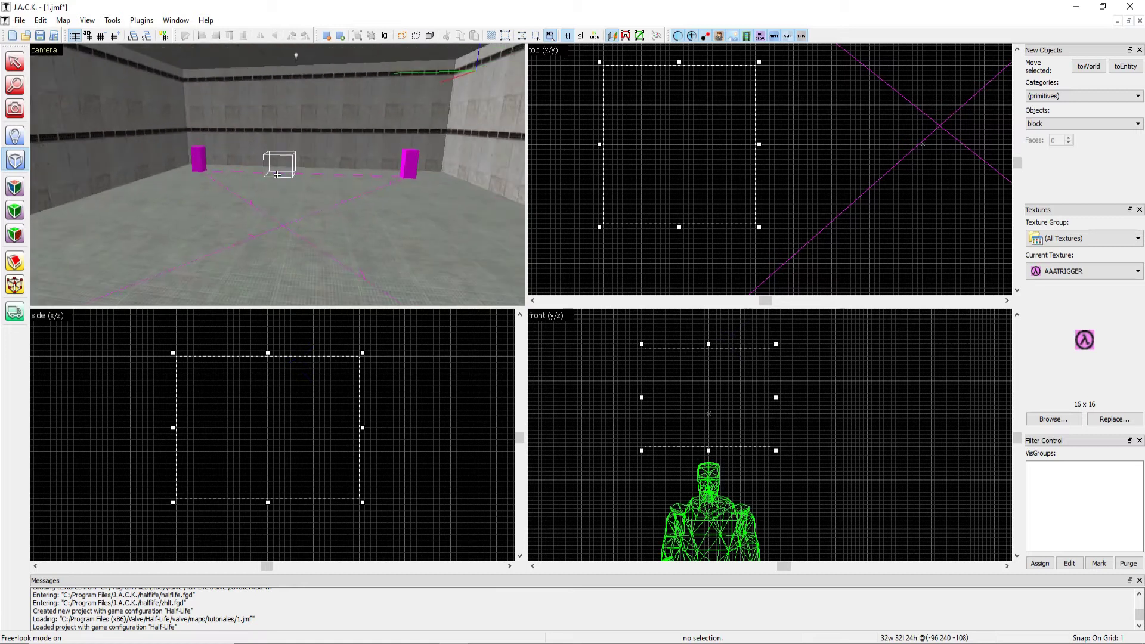
key("w")
key("z")
scroll(272, 349, "down", 1)
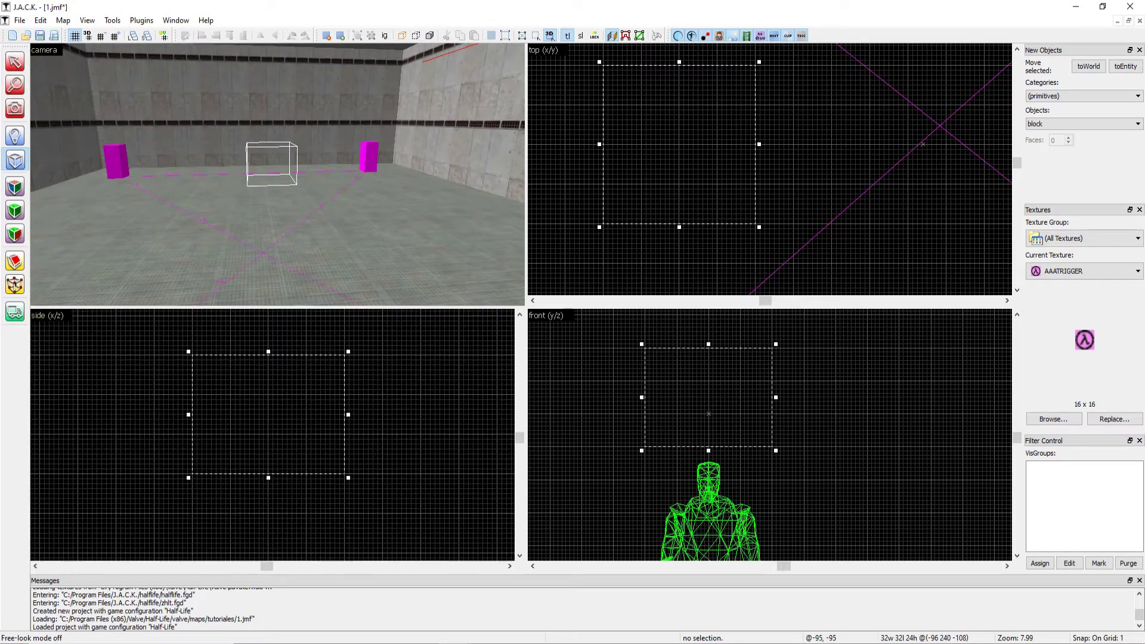
Create the 32 x 32 x 24 block with the AAATRIGGER texture and select the new solid
key("Return")
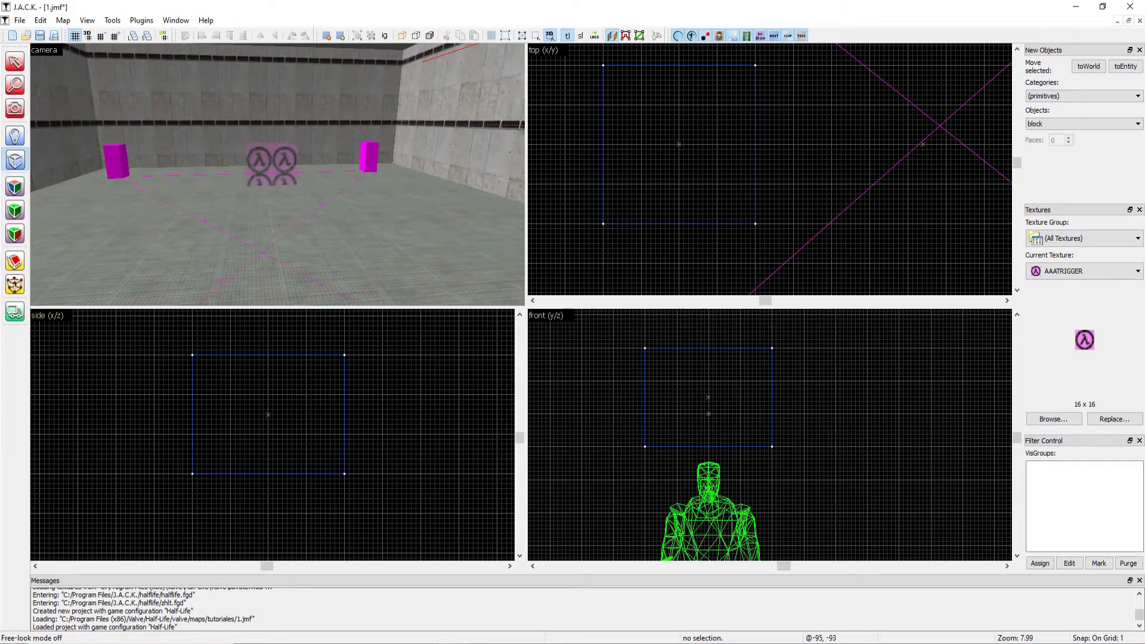
key("shift+s")
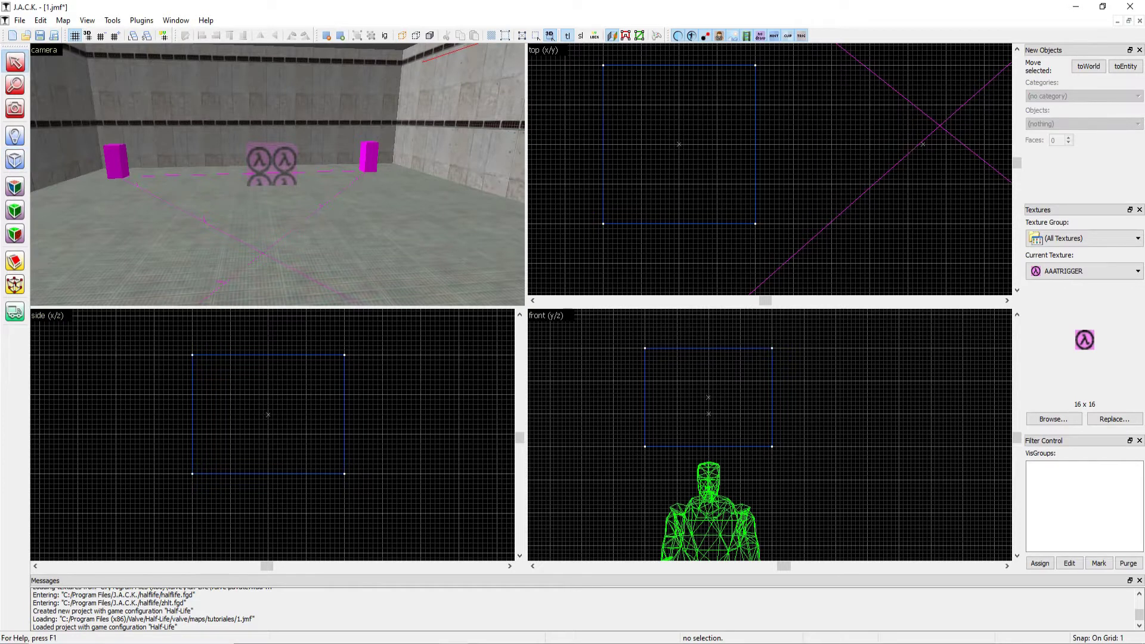
left_click(271, 164)
scroll(258, 325, "down", 8)
scroll(273, 483, "up", 4)
scroll(263, 56, "down", 4)
scroll(263, 56, "up", 4)
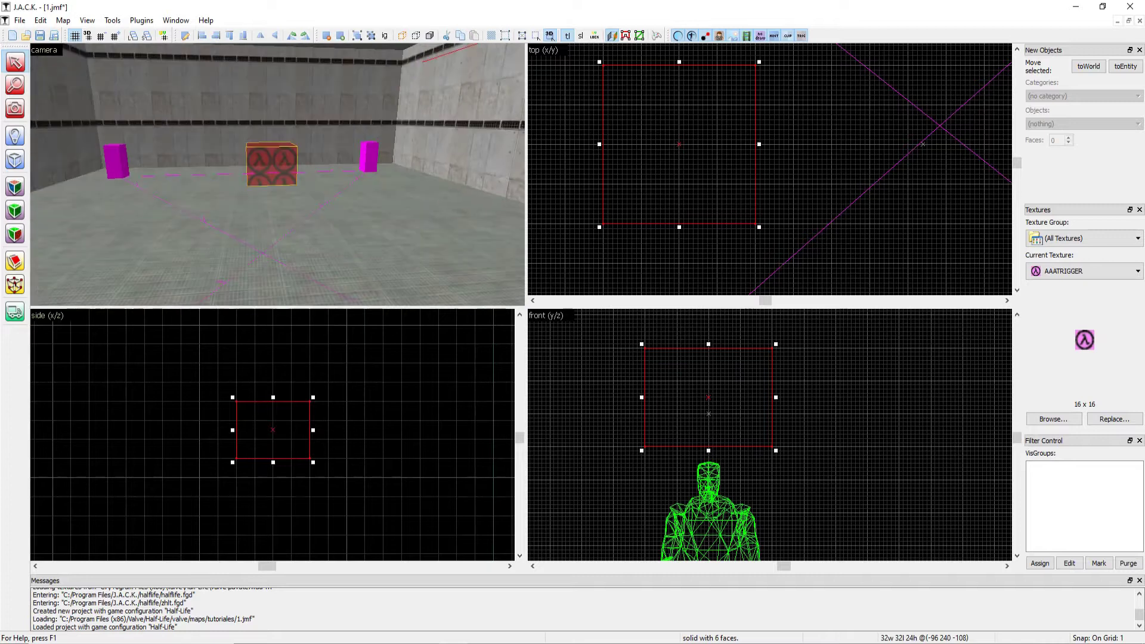
Move the selected block down in the side view to (-128 240 -179), near the room's floor
key("z")
key("w")
key("d")
key("s")
key("z")
scroll(307, 425, "down", 6)
scroll(266, 490, "up", 2)
scroll(292, 468, "down", 1)
scroll(311, 411, "up", 2)
mouse_move(331, 385)
left_mouse_down()
mouse_move(334, 453)
mouse_move(307, 489)
mouse_move(283, 488)
mouse_move(291, 479)
left_mouse_up()
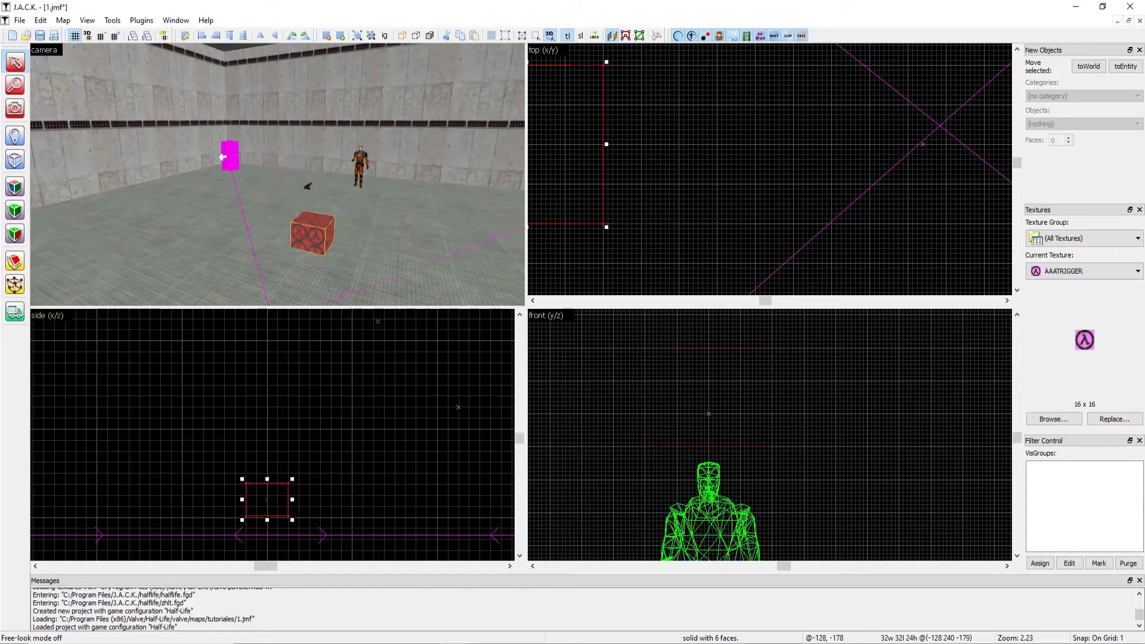
Move the selected block down in the side view to (-128 240 -191), close above the room's floor
key("z")
key("w")
key("a")
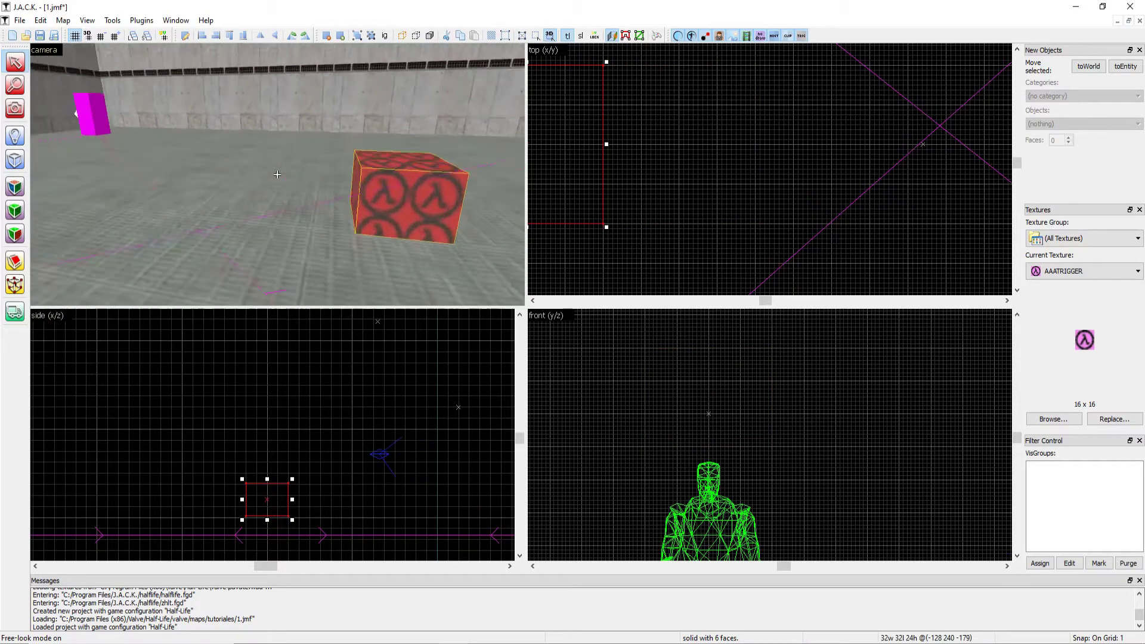
key("d")
scroll(244, 537, "up", 8)
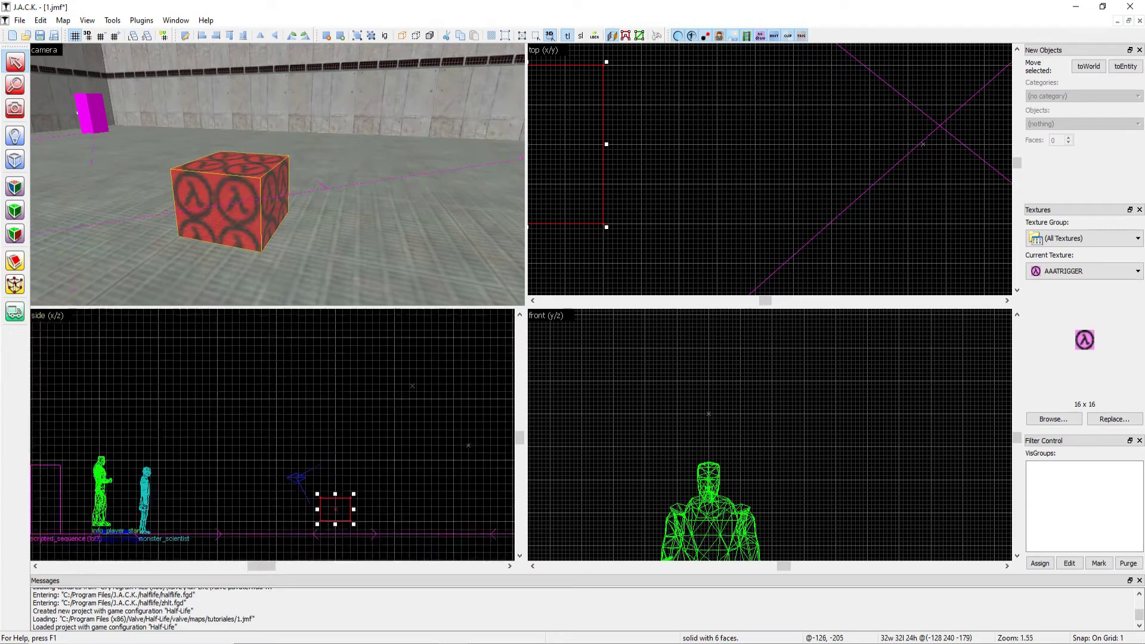
scroll(273, 439, "down", 20)
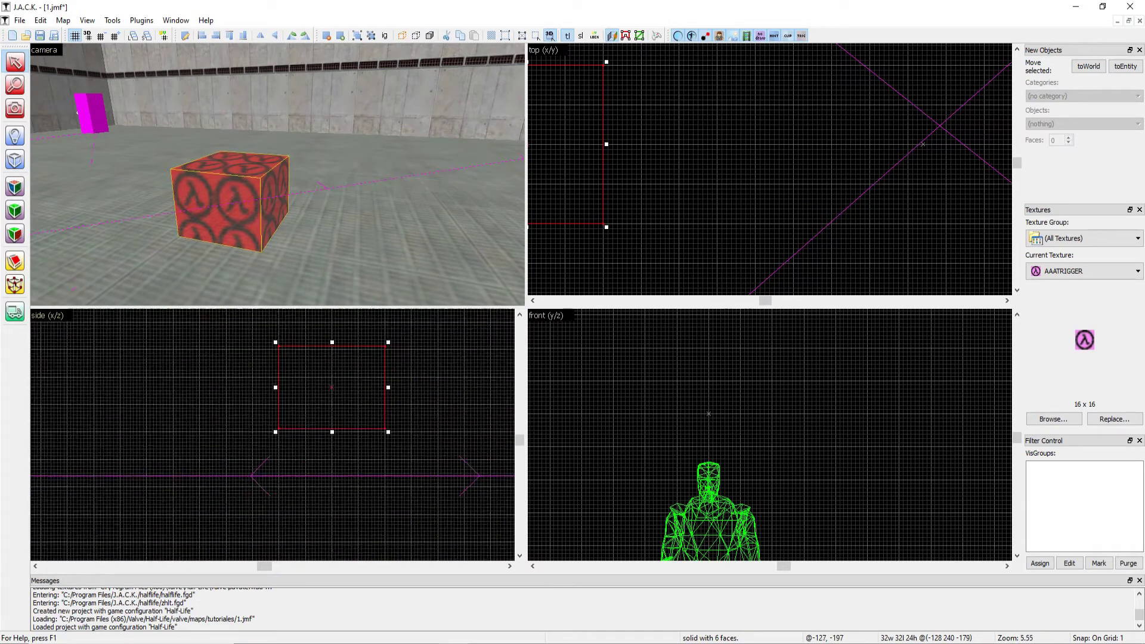
scroll(273, 439, "up", 20)
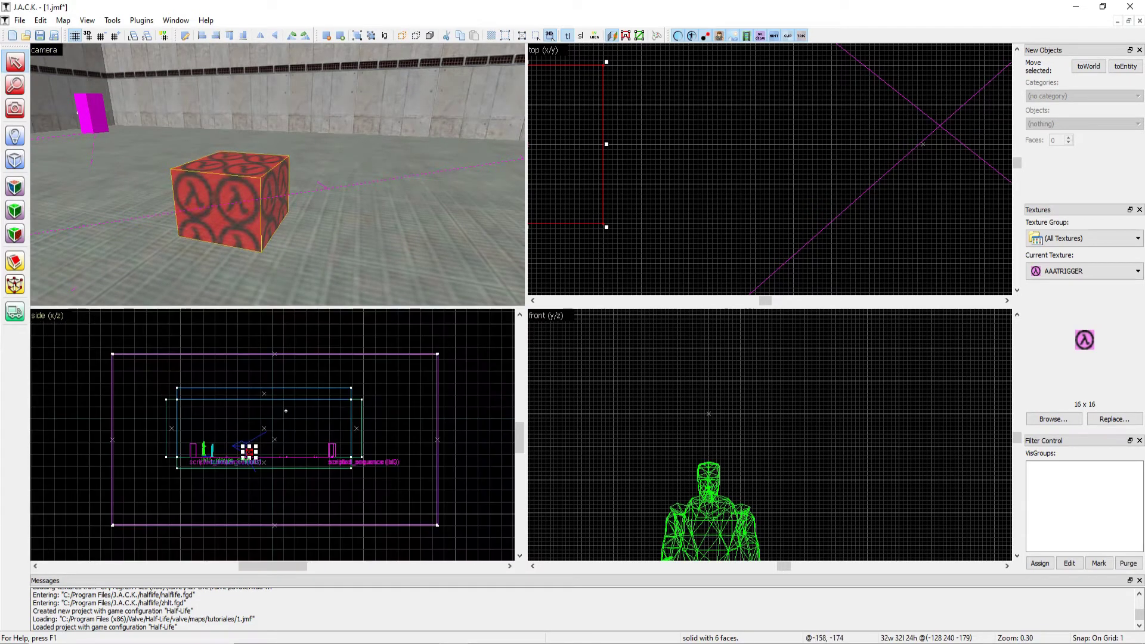
left_click_drag(456, 433, 455, 514)
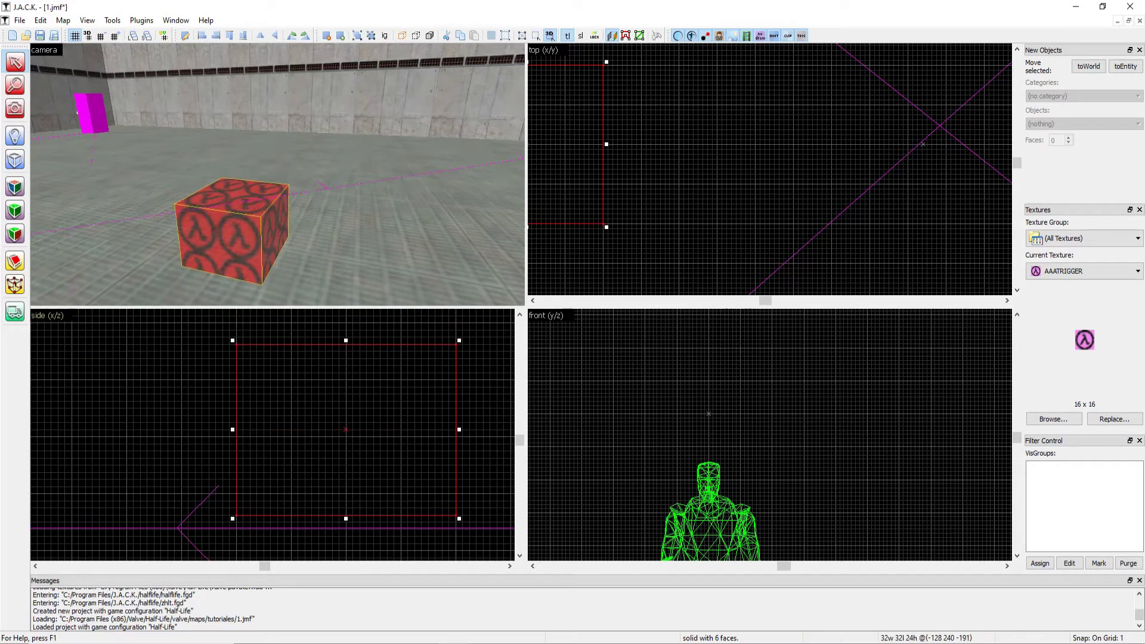
Move the block slightly in the side view to (-134 240 -190)
key("z")
key("s")
key("w")
key("s")
key("d")
key("a")
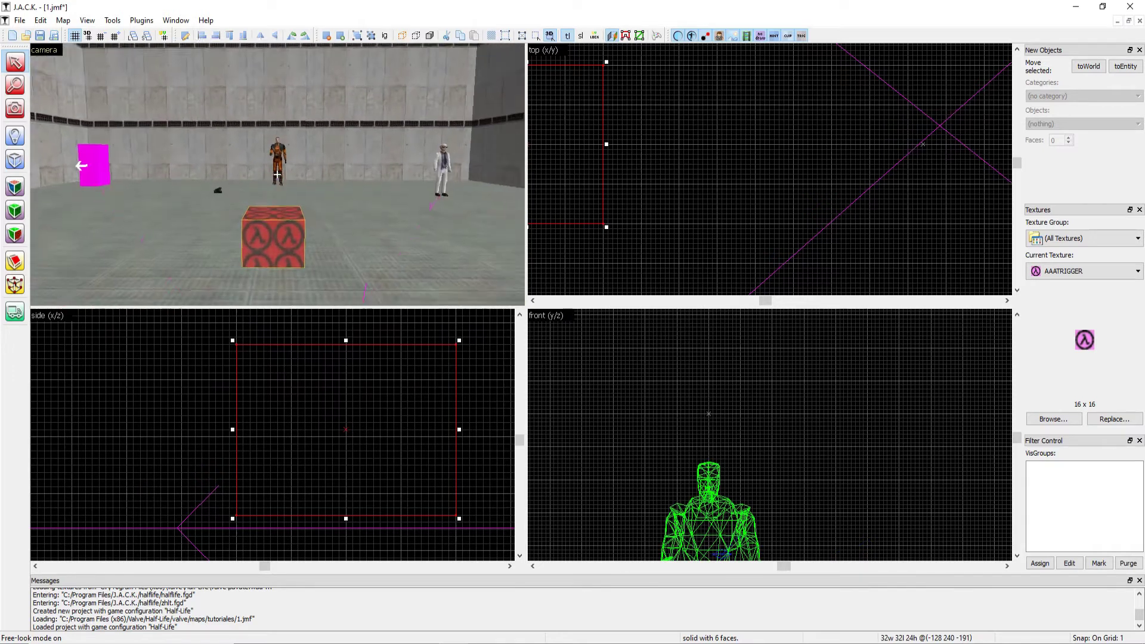
key("z")
left_click_drag(338, 409, 297, 402)
Shift the block in the top view to (-134 236 -190)
scroll(685, 124, "down", 6)
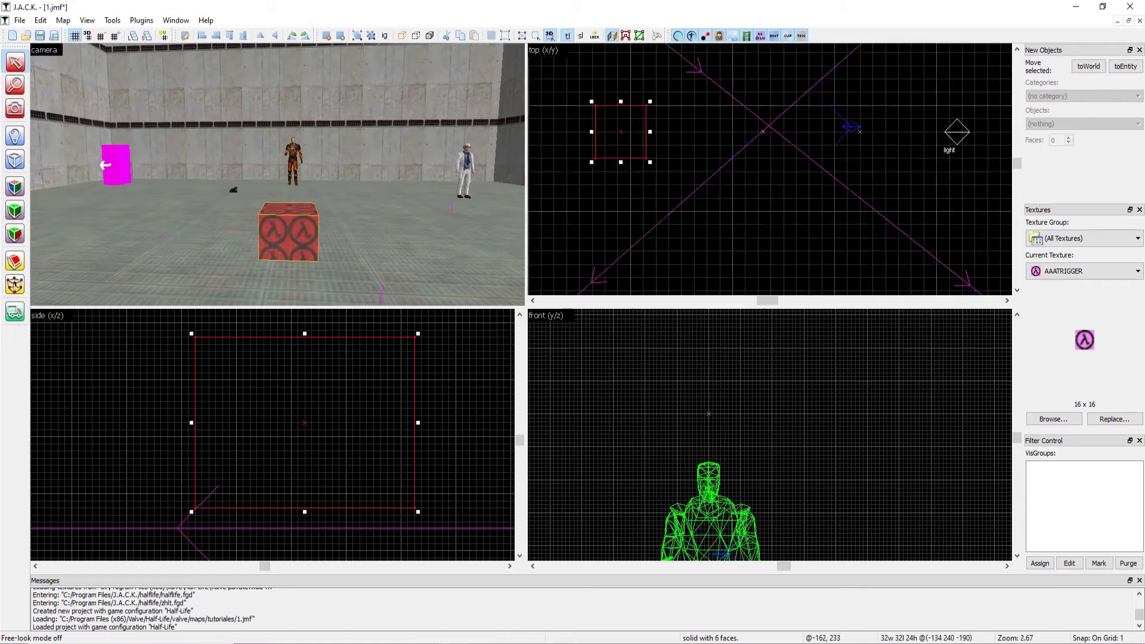
scroll(609, 113, "up", 5)
mouse_move(625, 161)
left_mouse_down()
mouse_move(681, 165)
mouse_move(625, 156)
left_mouse_up()
left_click_drag(574, 82, 573, 107)
scroll(654, 429, "down", 5)
scroll(654, 429, "up", 5)
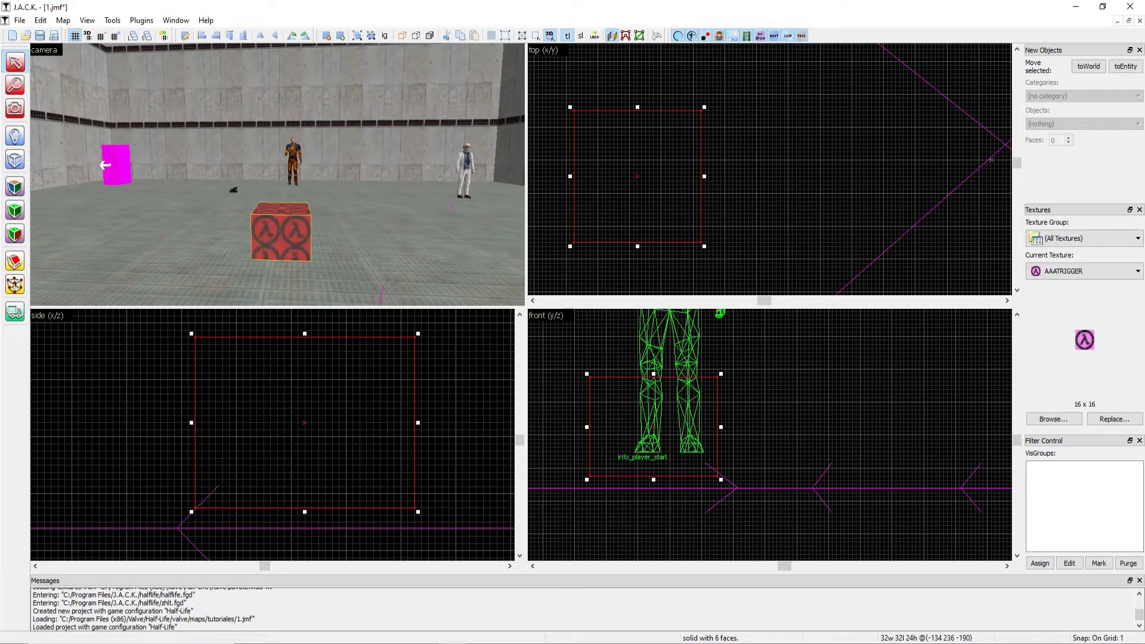
Deselect the block and inspect it from several sides of the room in the camera view
key("z")
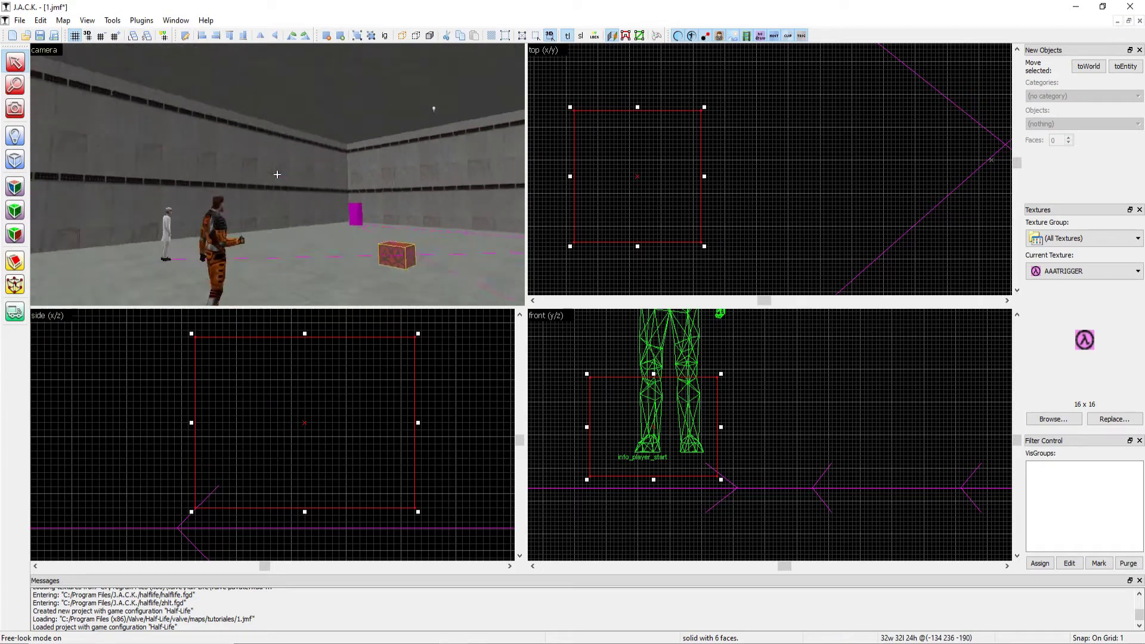
key("z")
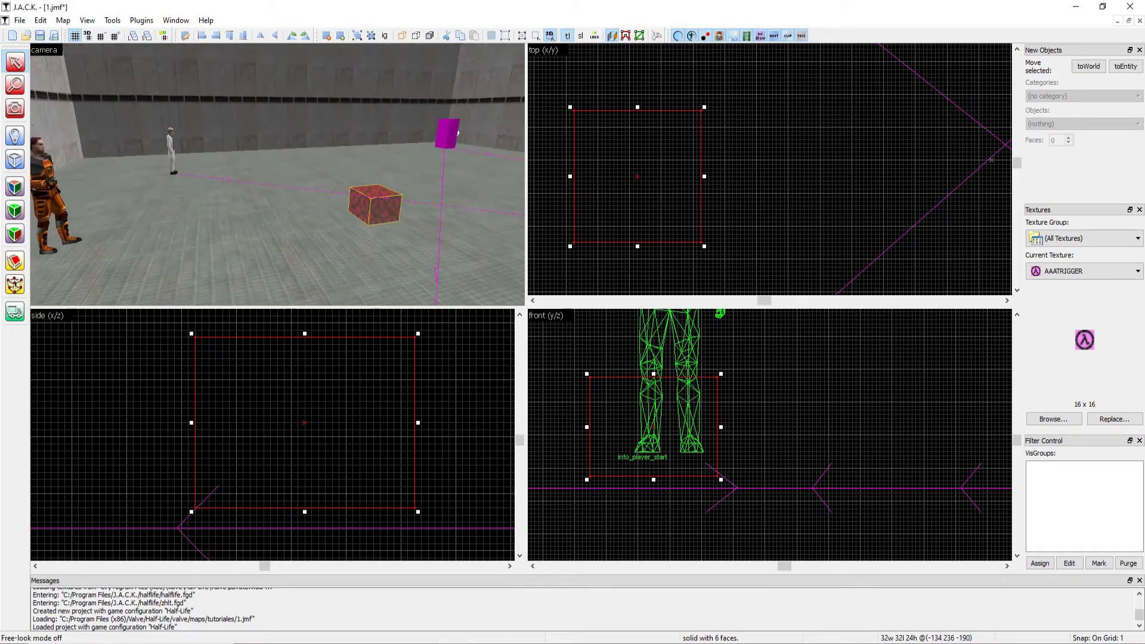
key("Escape")
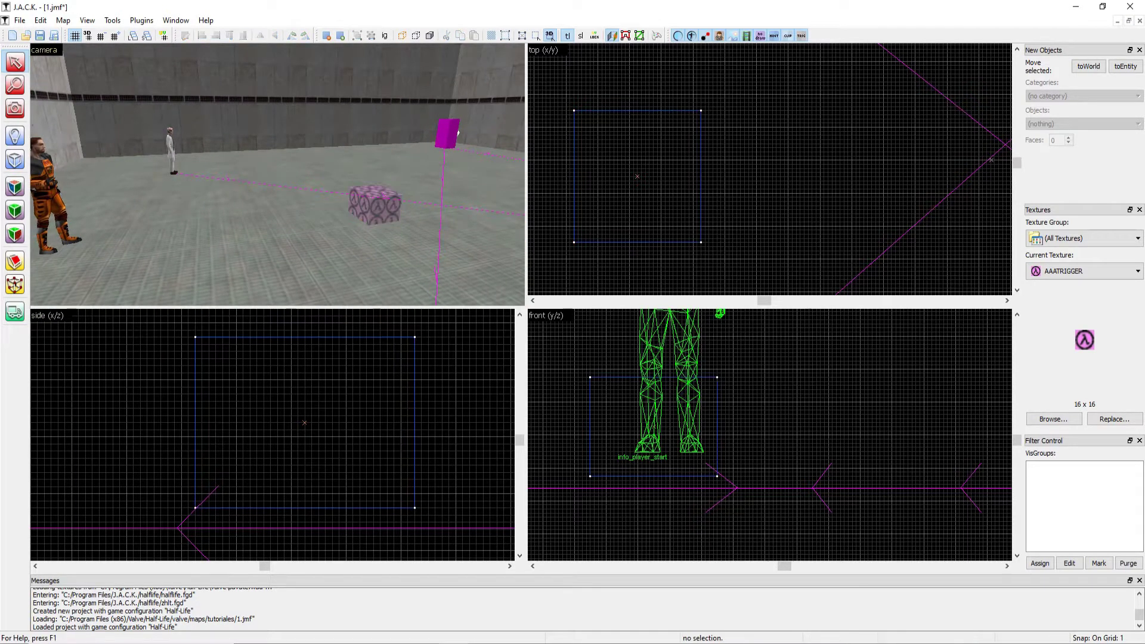
key("z")
key("s")
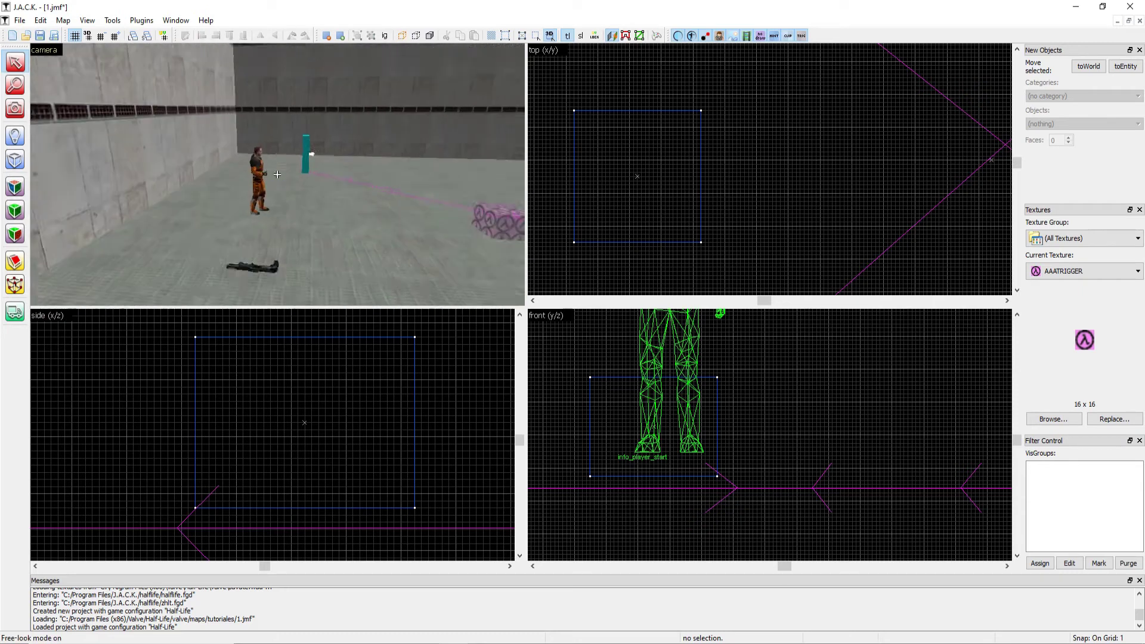
key("w")
key("d")
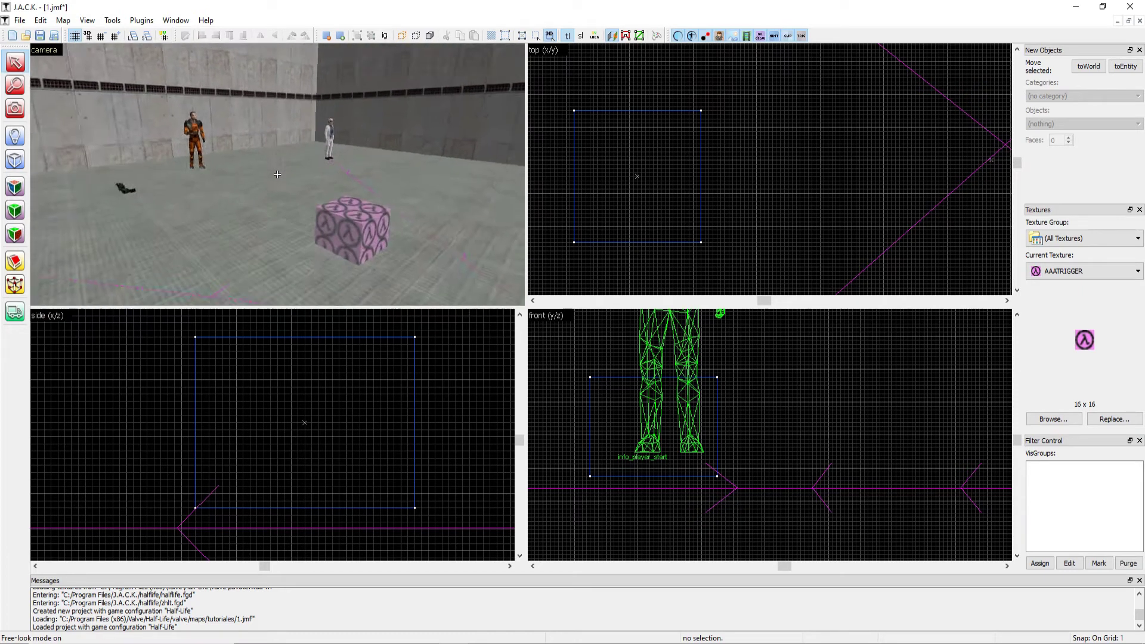
key("a")
key("s")
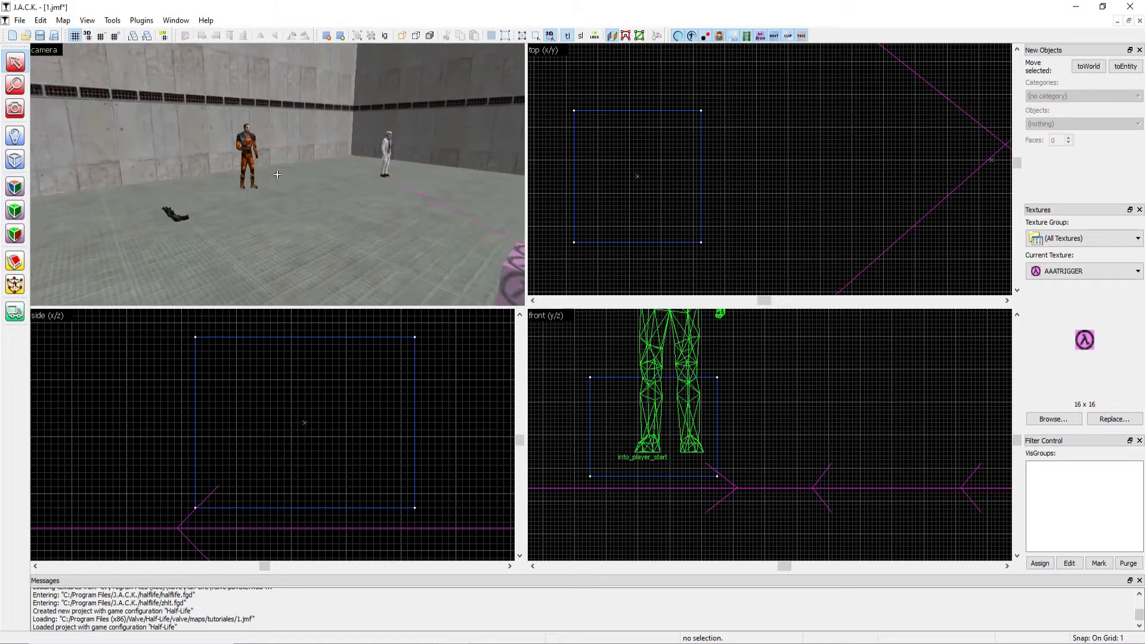
key("z")
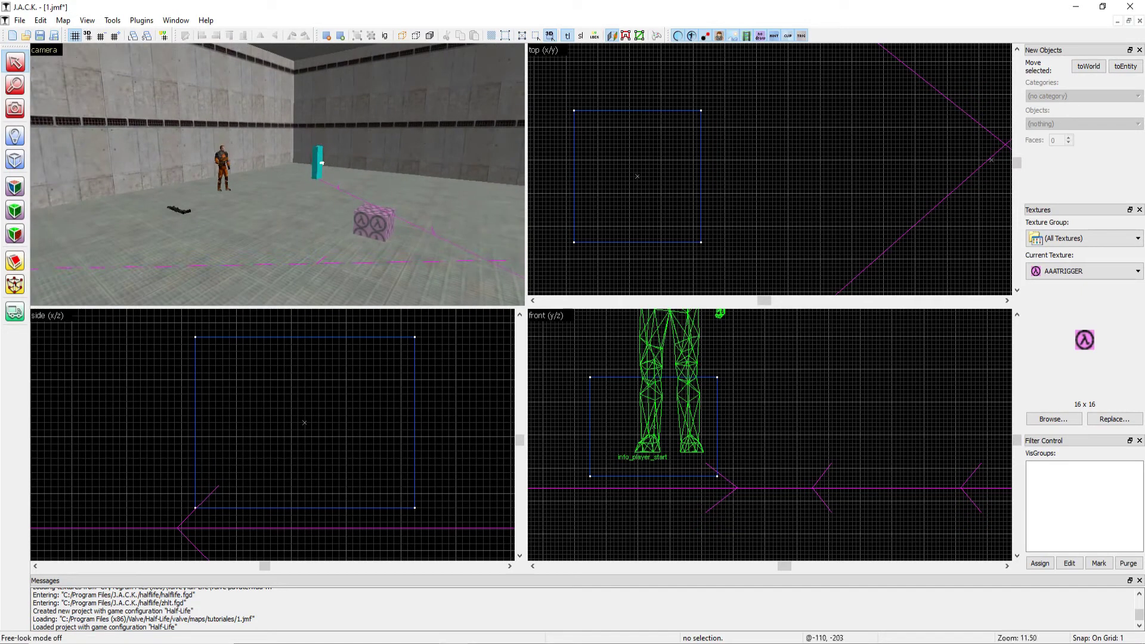
Select the AAATRIGGER block in the camera view and open the surface properties for its six faces
left_click(374, 223)
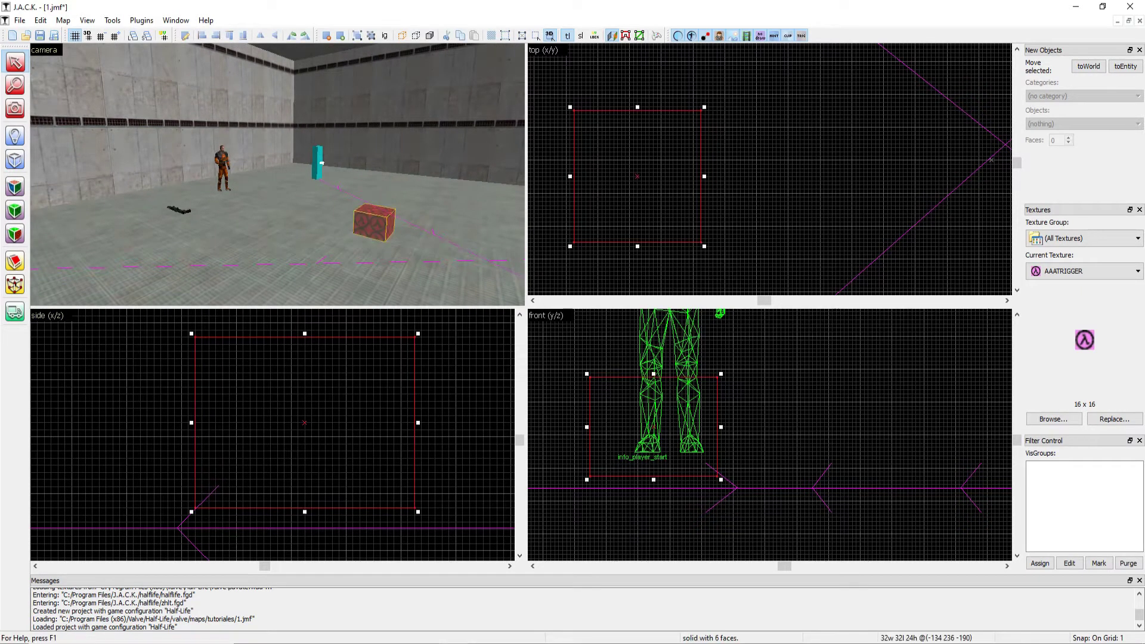
key("w")
key("z")
key("a")
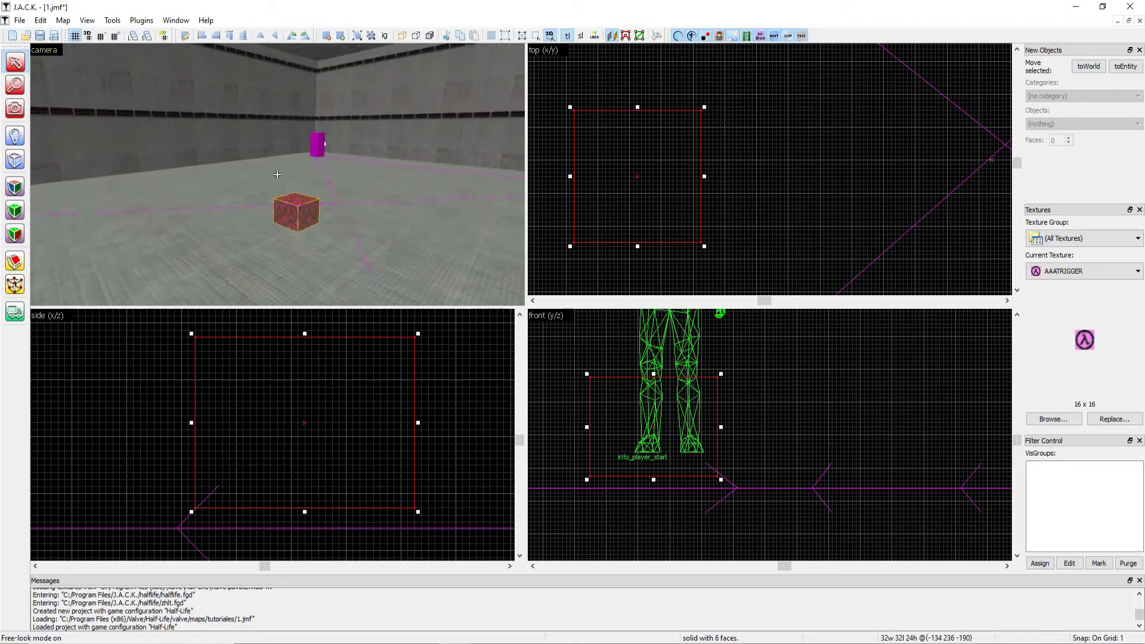
key("w")
key("z")
left_click(374, 223)
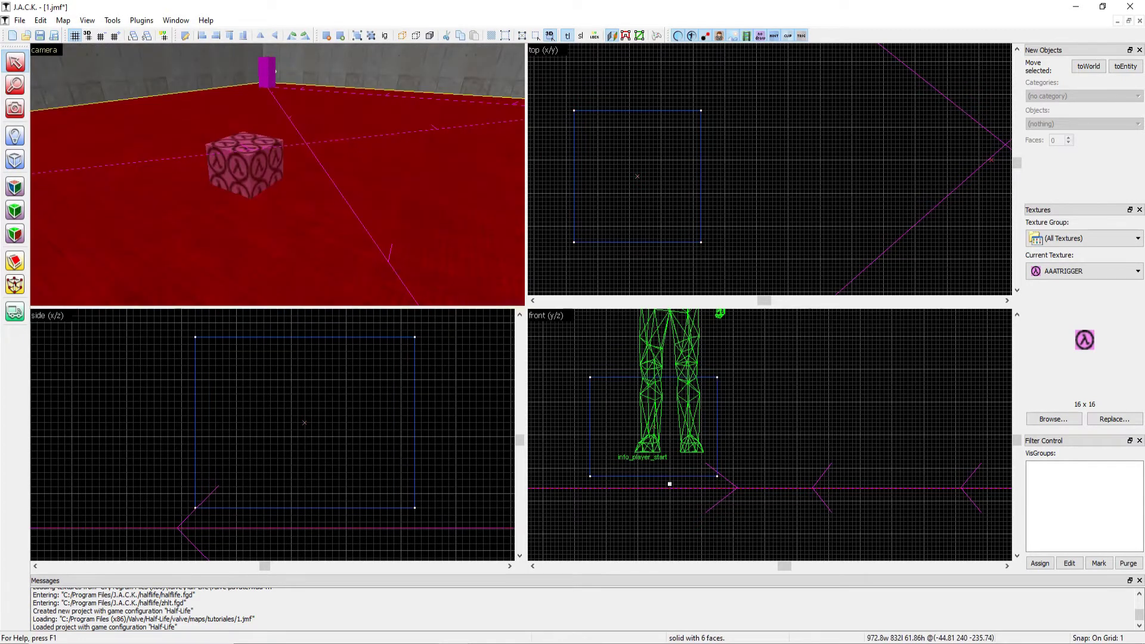
left_click(245, 164)
left_click(15, 187)
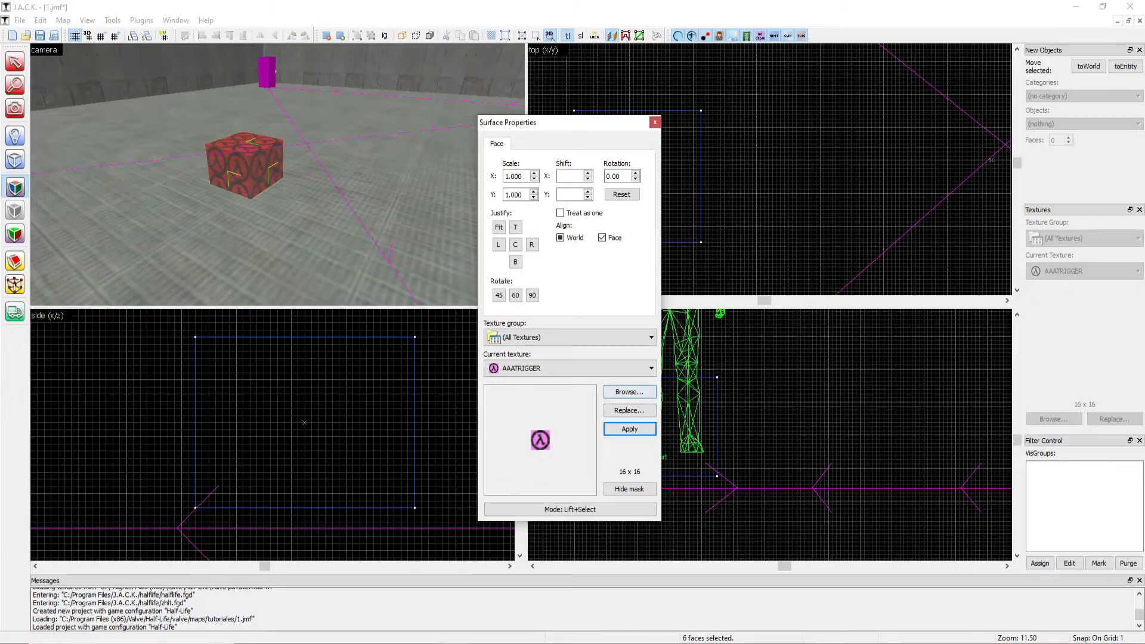
Open the texture browser from the surface properties and enlarge its window
left_click(629, 392)
left_click_drag(501, 6, 568, 167)
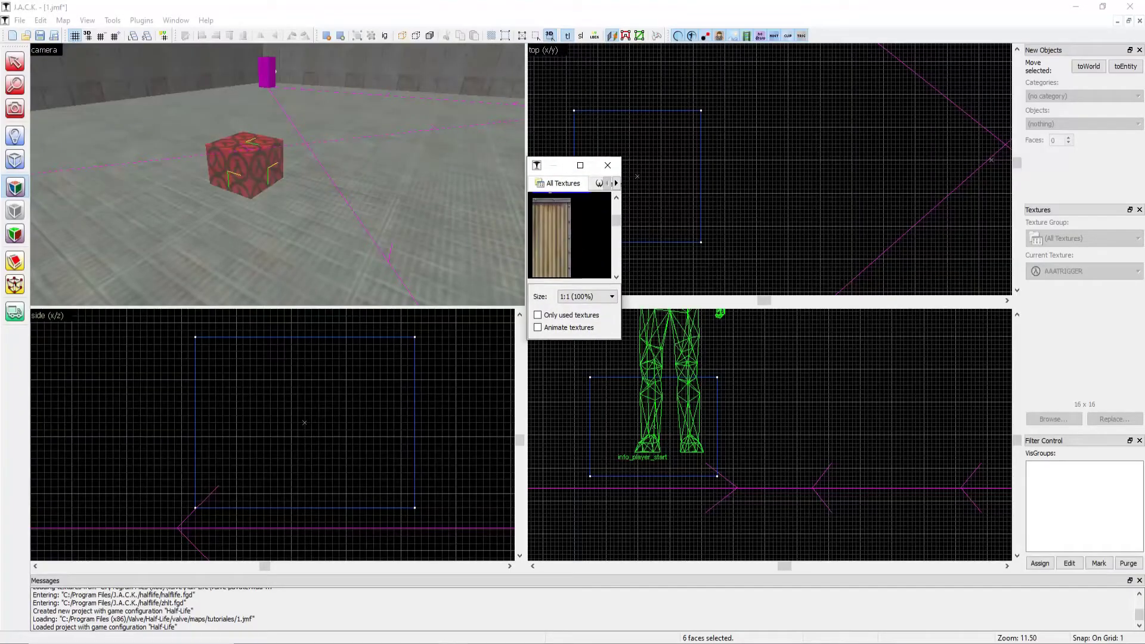
left_click_drag(620, 338, 1089, 545)
left_click_drag(1082, 258, 1082, 208)
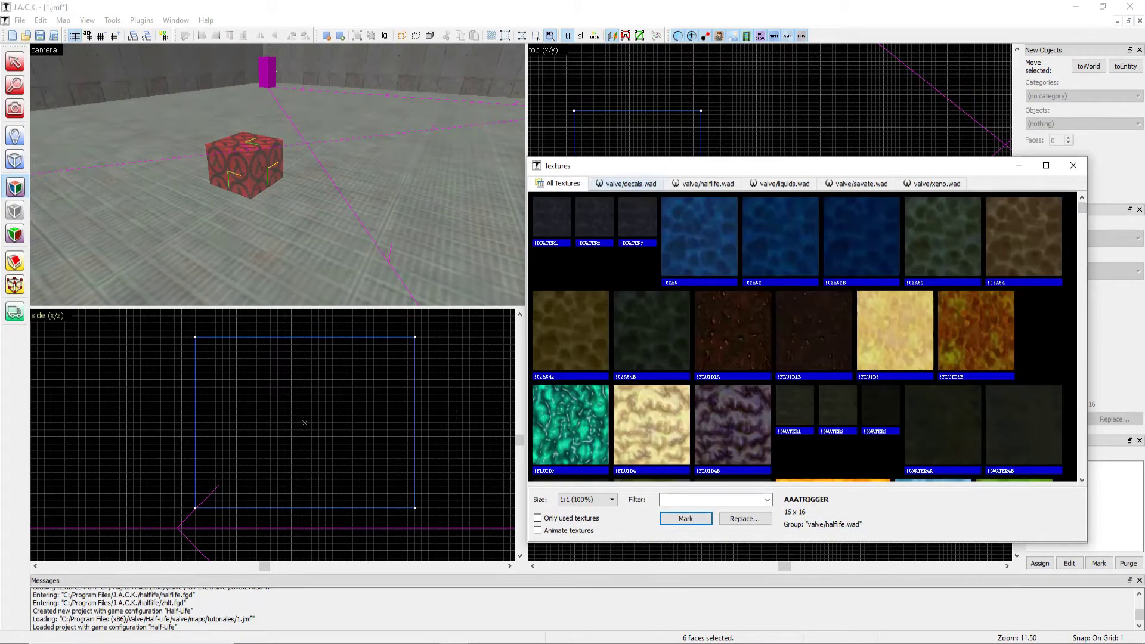
Look through the decals, halflife, liquids, savate and xeno texture packages and maximize the texture browser
left_click(631, 184)
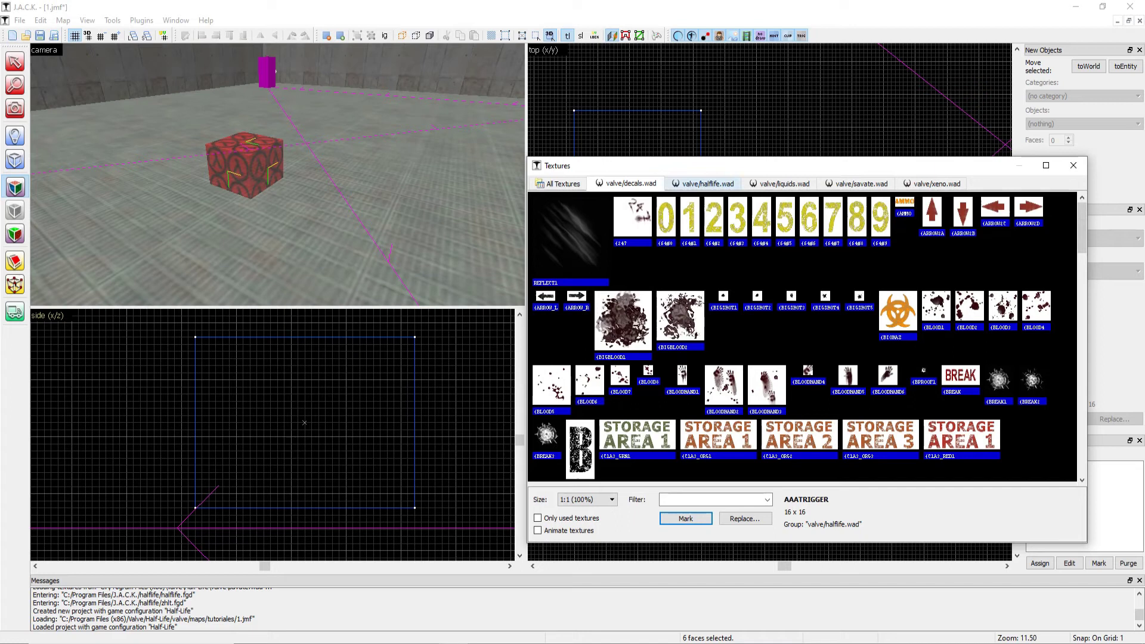
left_click(708, 184)
key("ctrl+Tab")
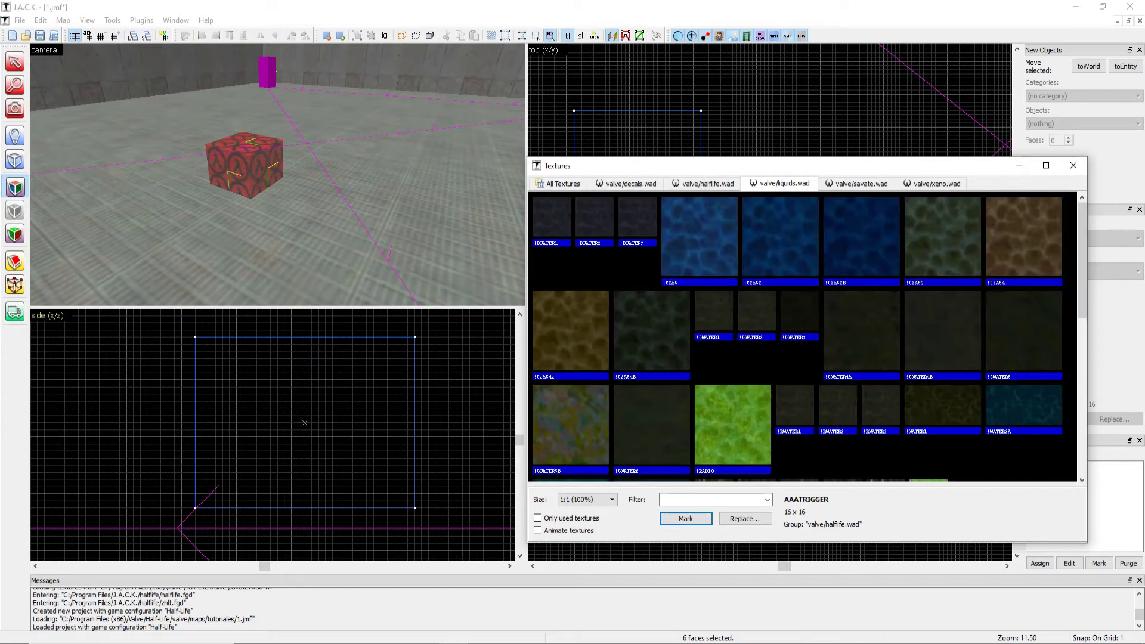
key("ctrl+Tab")
key("ctrl+Tab")
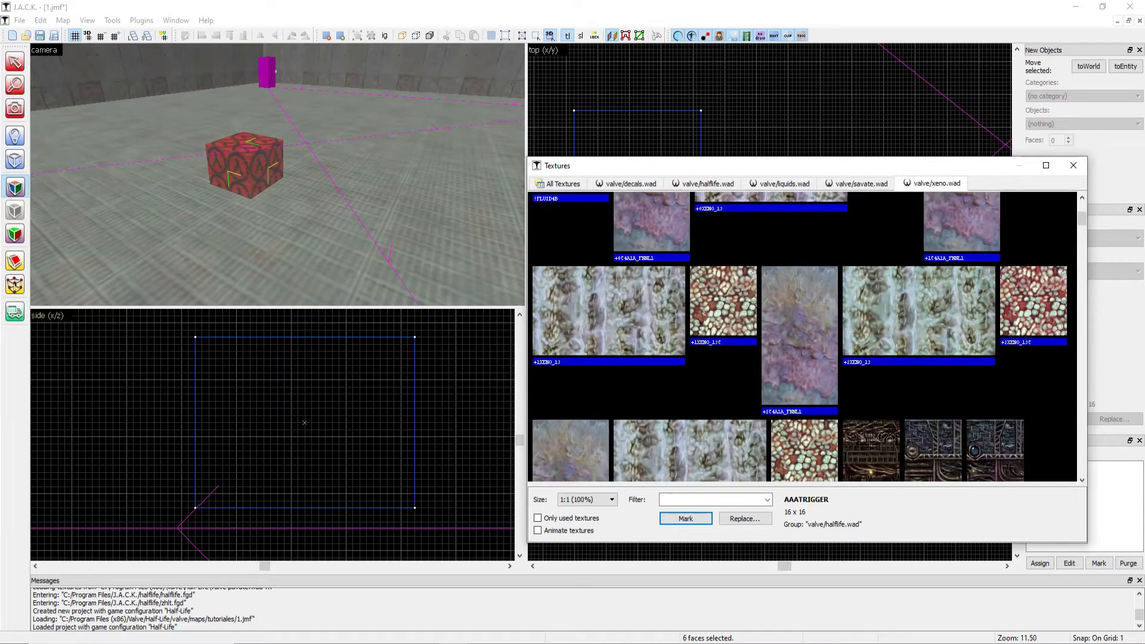
left_click(1046, 165)
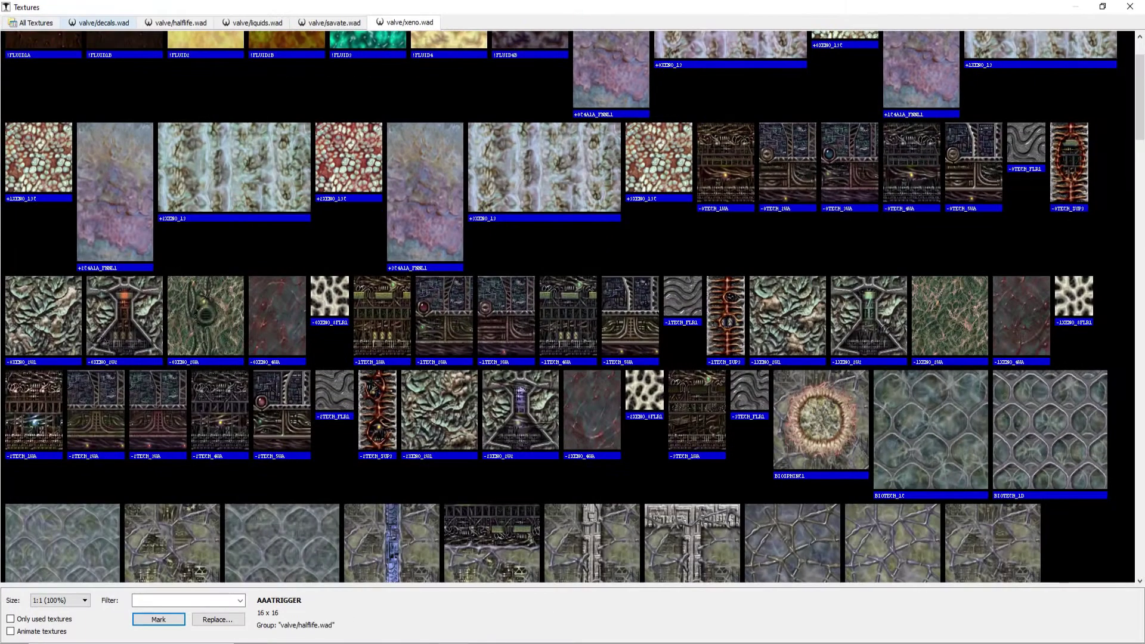
Choose the rock texture -0OUT_RK5 from valve/halflife.wad, apply it to the block's six faces and close the surface properties
key("ctrl+Tab")
key("ctrl+Tab")
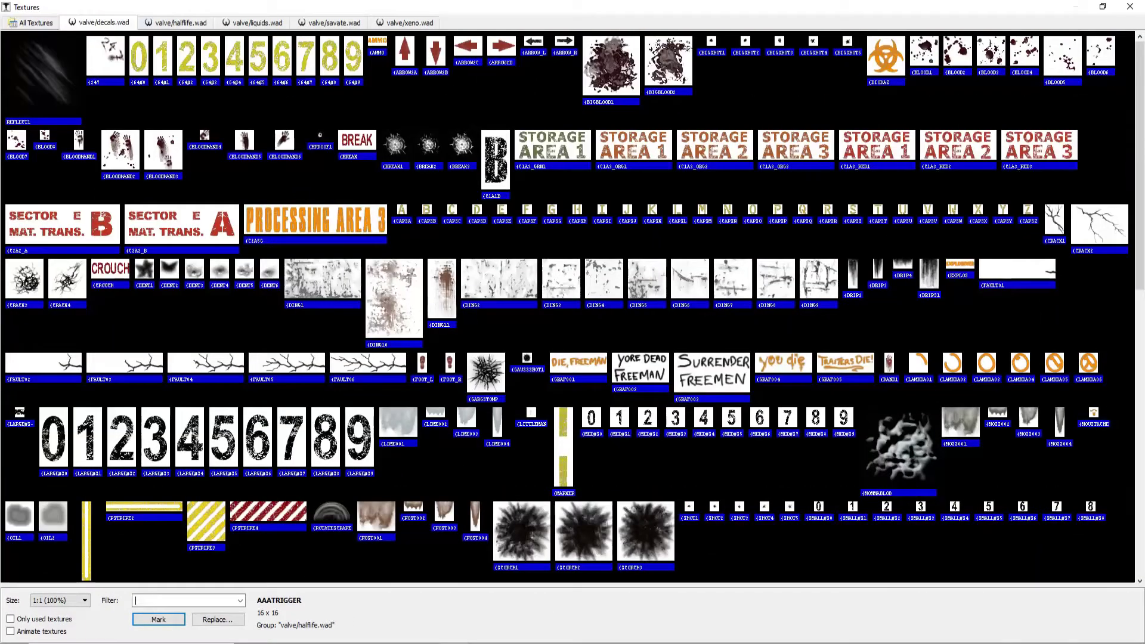
key("ctrl+Tab")
scroll(567, 307, "down", 4)
scroll(567, 307, "down", 10)
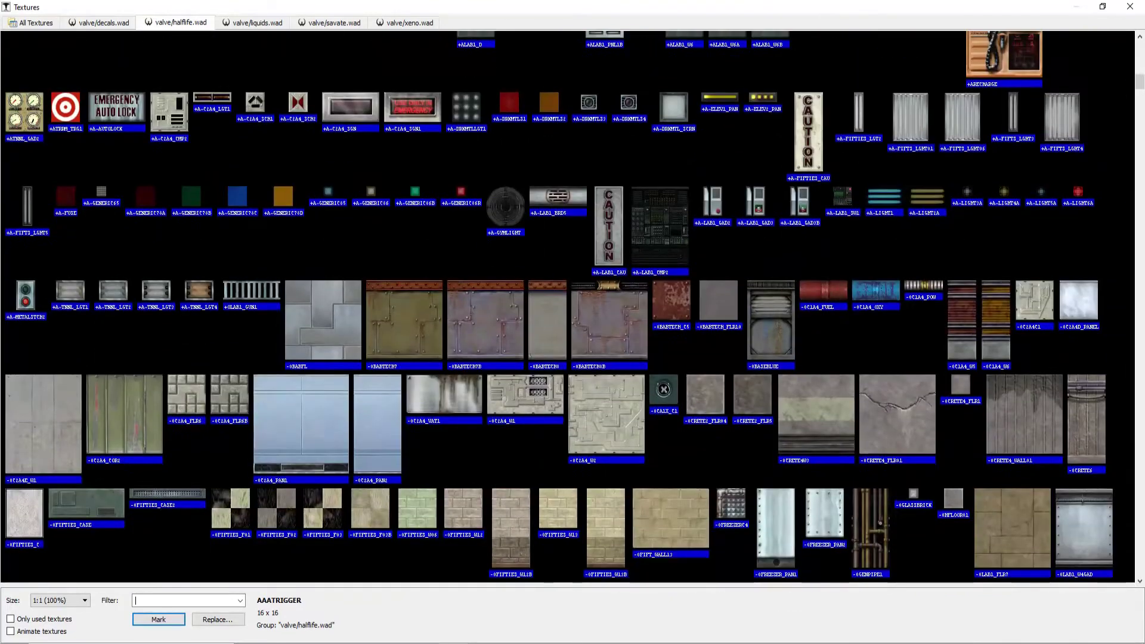
scroll(566, 307, "down", 8)
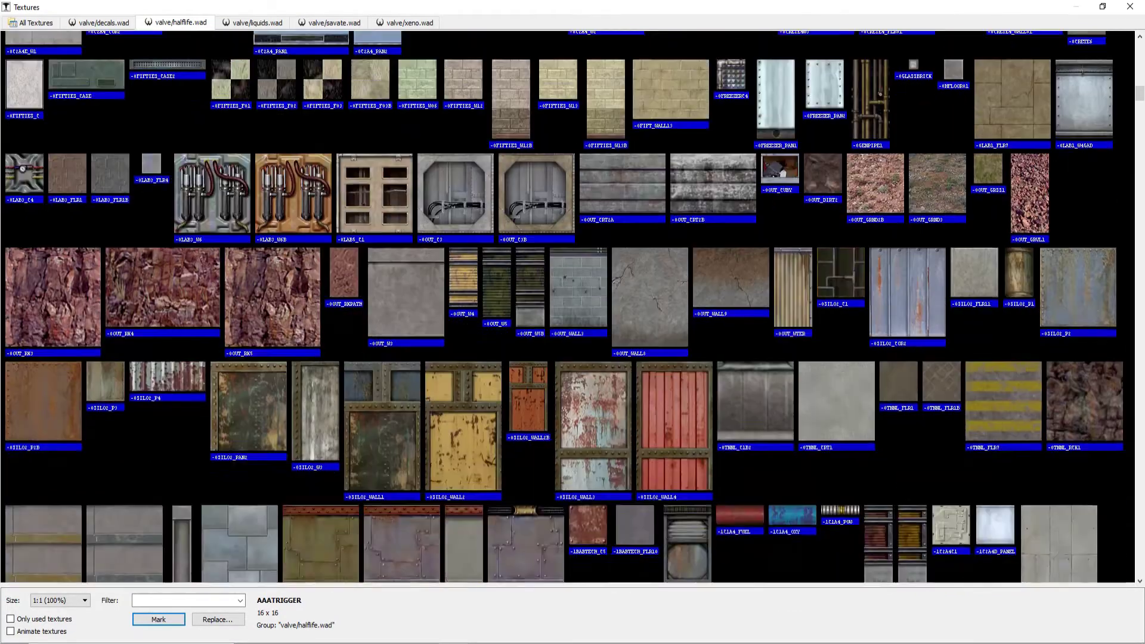
scroll(567, 307, "down", 1)
double_click(272, 272)
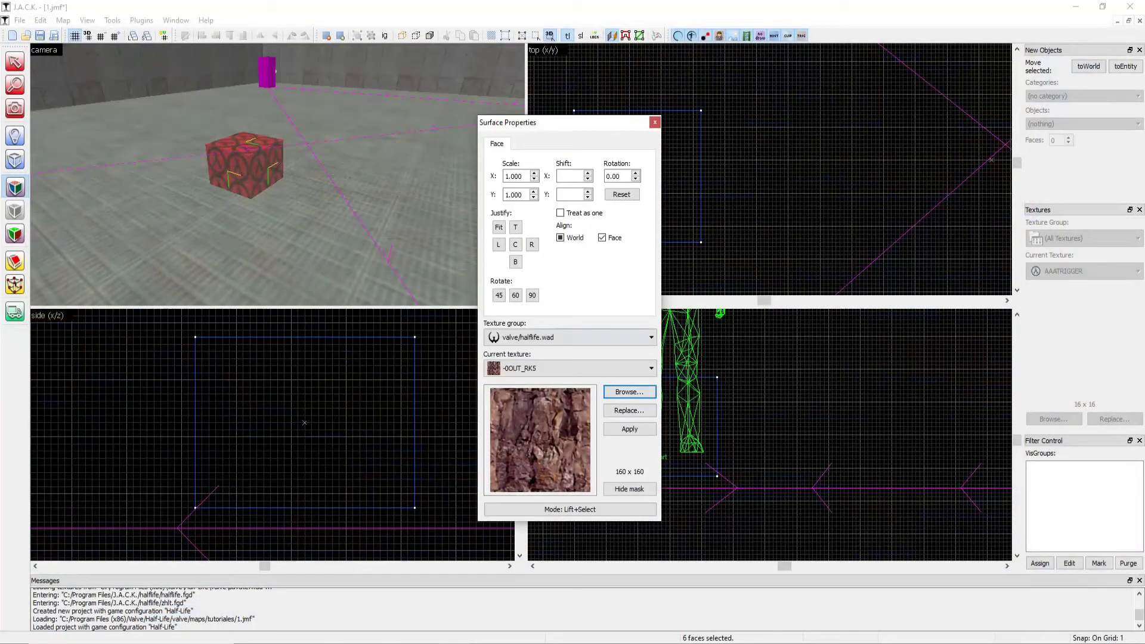
left_click(628, 429)
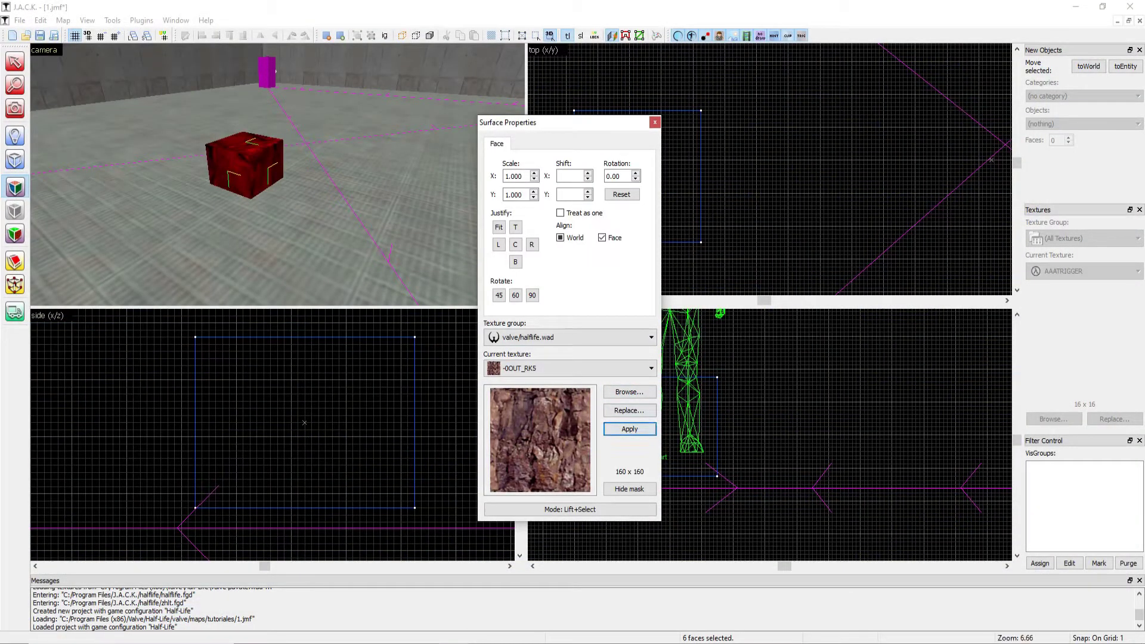
left_click(655, 122)
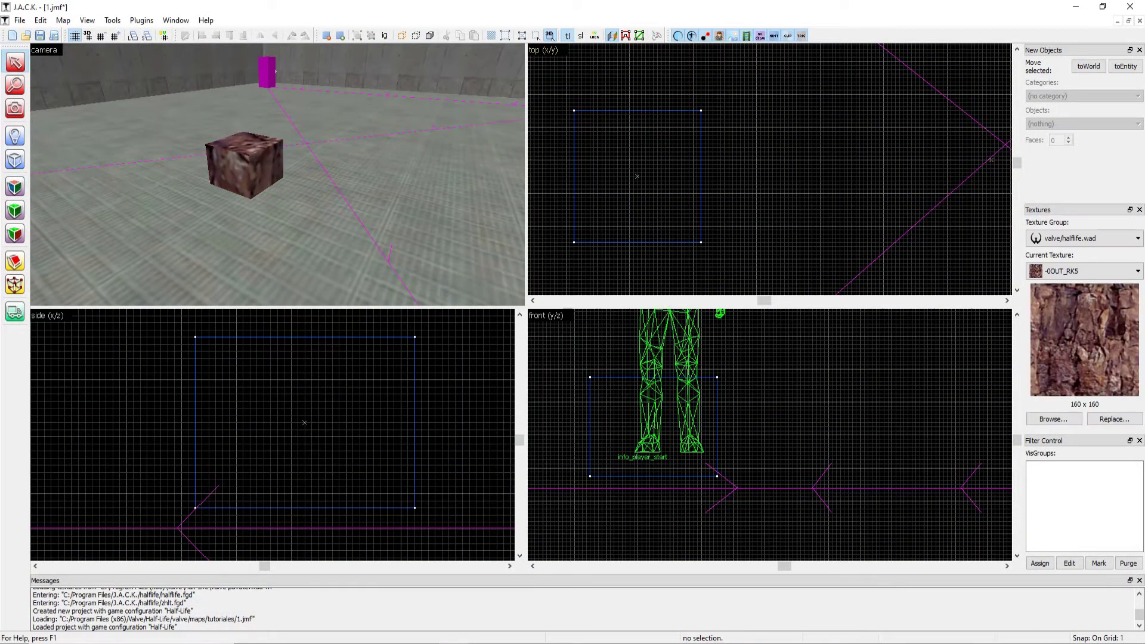
Inspect the rock texture on the block from several sides in the camera view
key("z")
key("w")
key("s")
key("a")
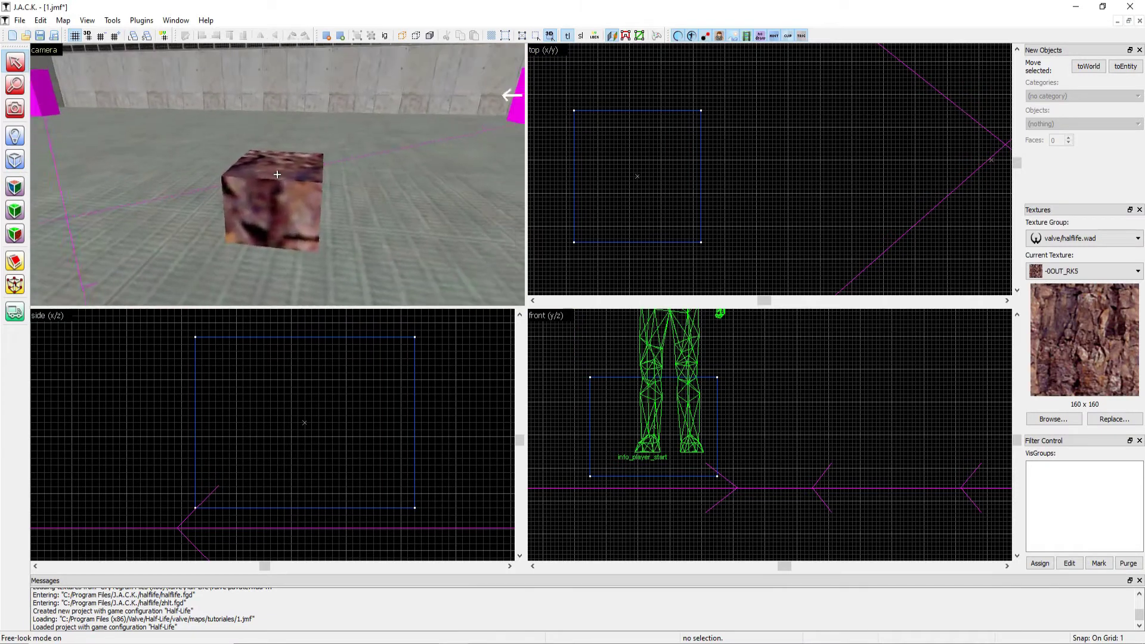
key("d")
key("w")
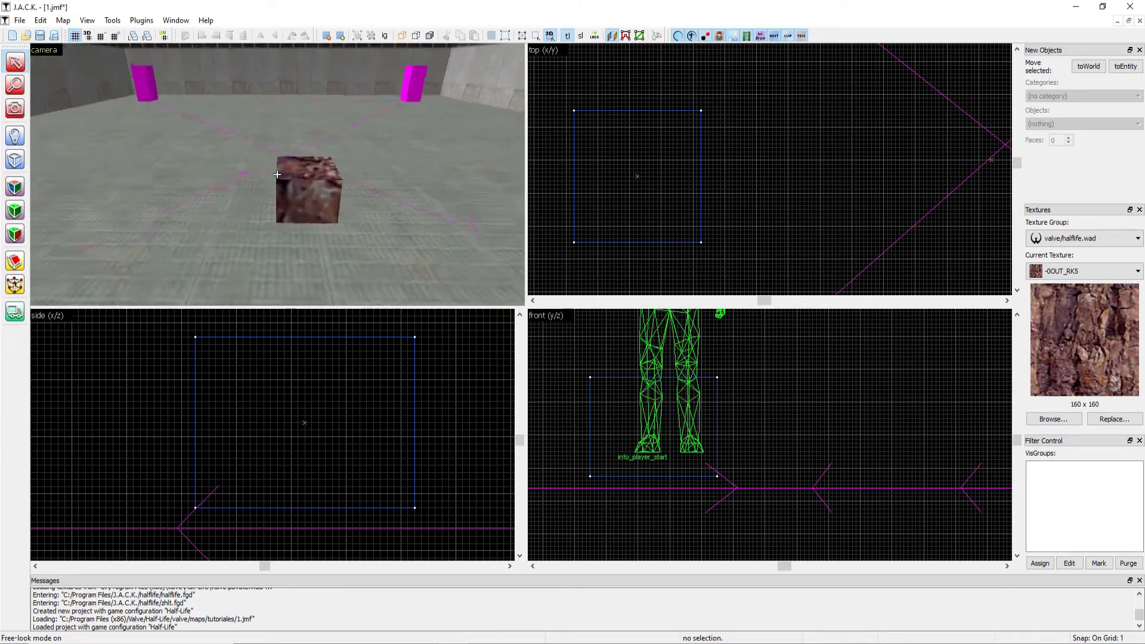
key("z")
Copy the rock-textured block and paste a duplicate of it in the side view
left_click(298, 186)
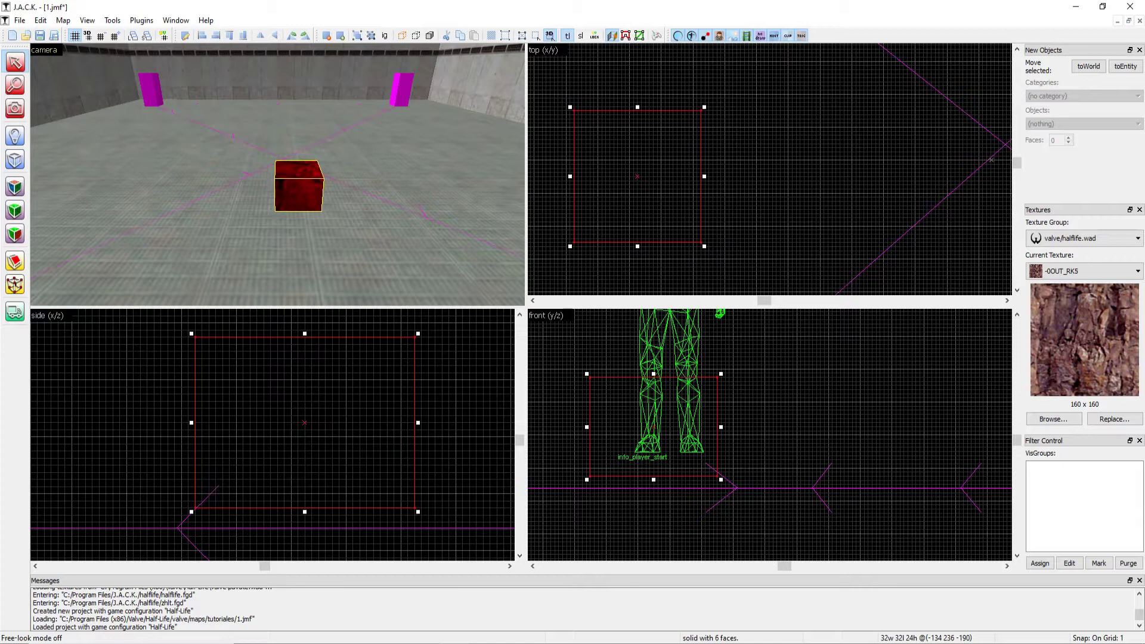
right_click(303, 188)
left_click(322, 197)
key("Escape")
right_click(151, 356)
left_click(170, 364)
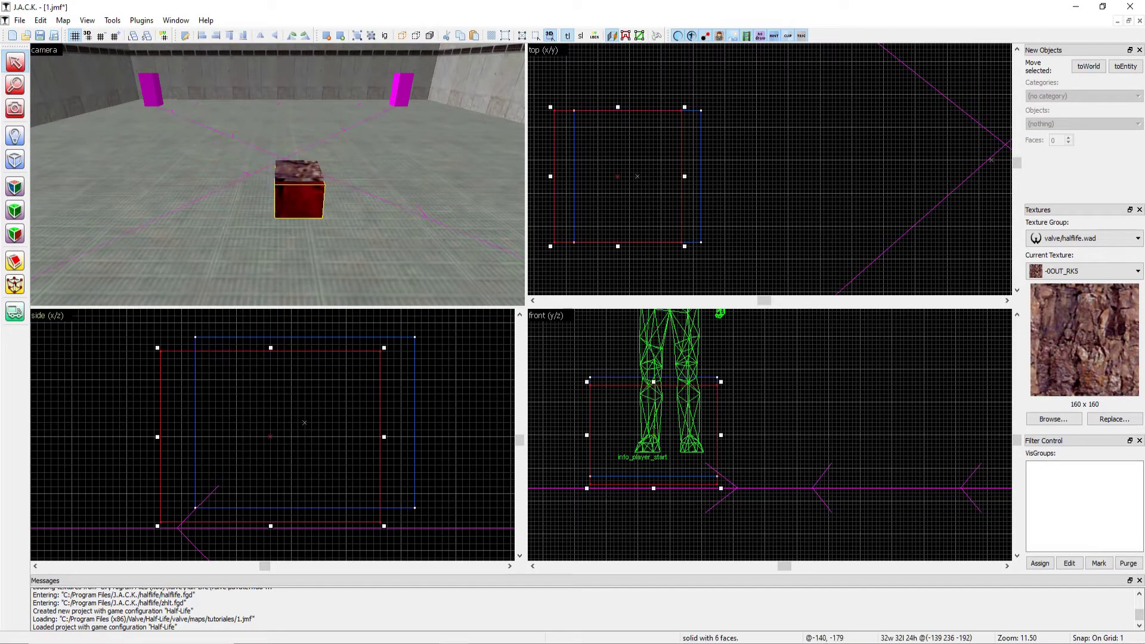
Move the pasted rock block beside the original in the side view, leaving a gap between them, and check both in the camera view
left_click_drag(300, 384, 210, 370)
scroll(209, 371, "down", 8)
scroll(100, 369, "up", 3)
left_click_drag(267, 392, 211, 384)
key("a")
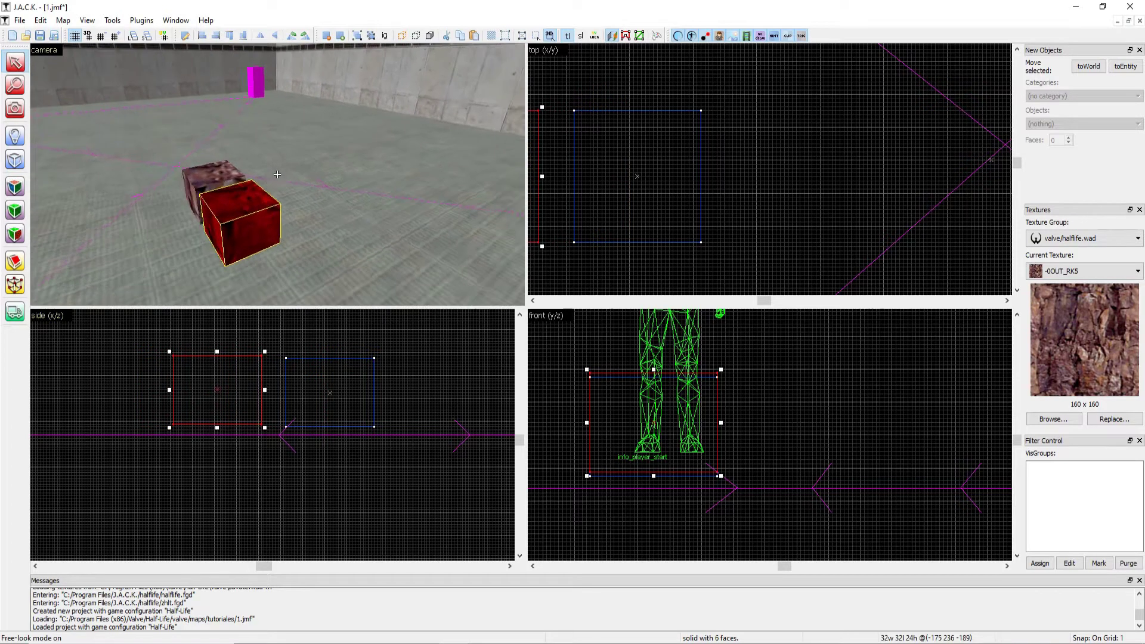
key("w")
key("s")
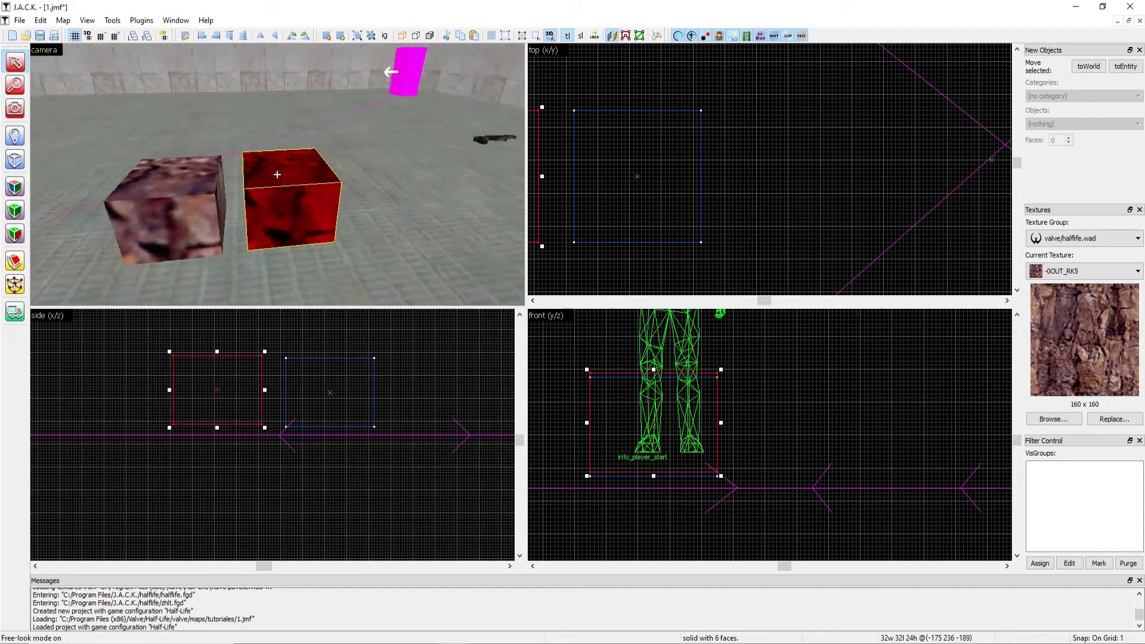
key("z")
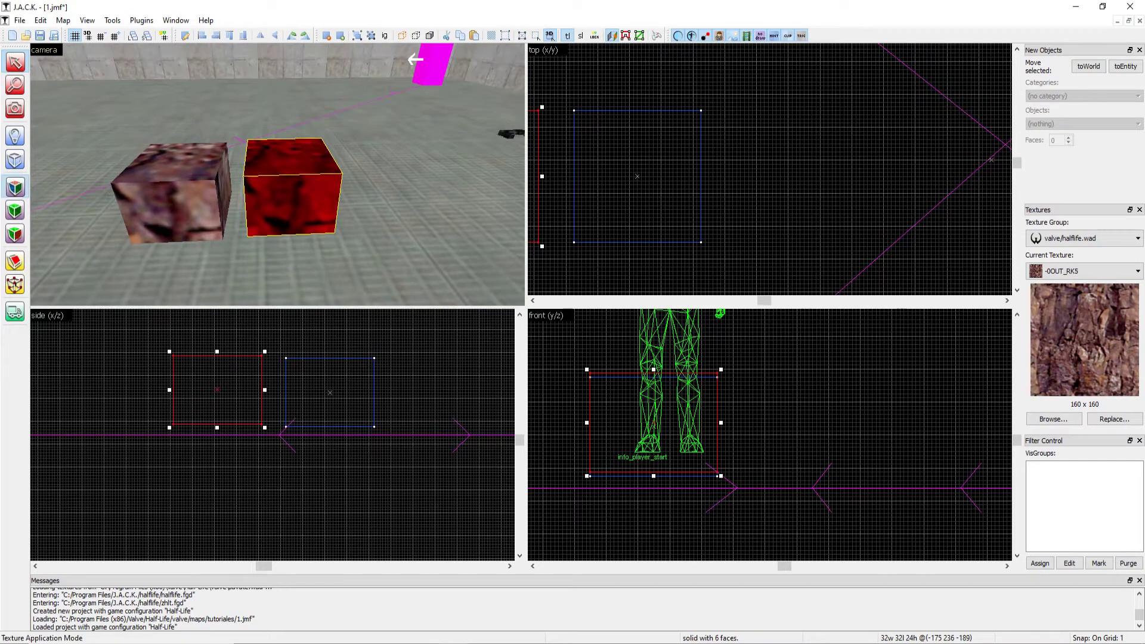
Apply the blue water texture !C2A5 from valve/liquids.wad to the duplicate block's six faces and close the surface properties
left_click(15, 187)
left_click(621, 391)
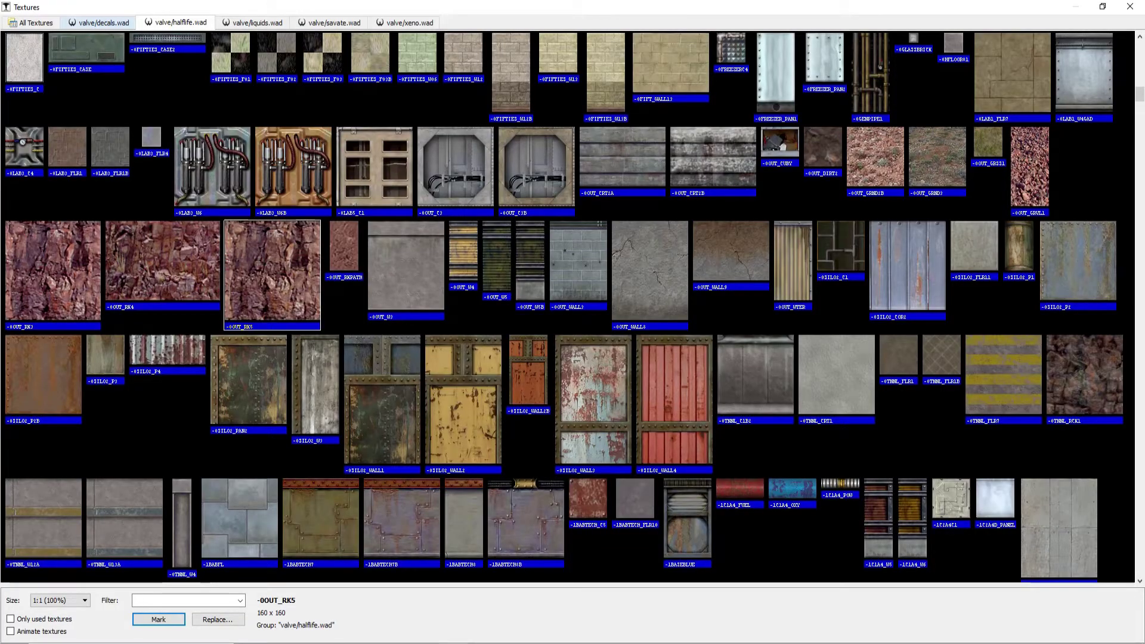
left_click(99, 23)
scroll(567, 307, "up", 1)
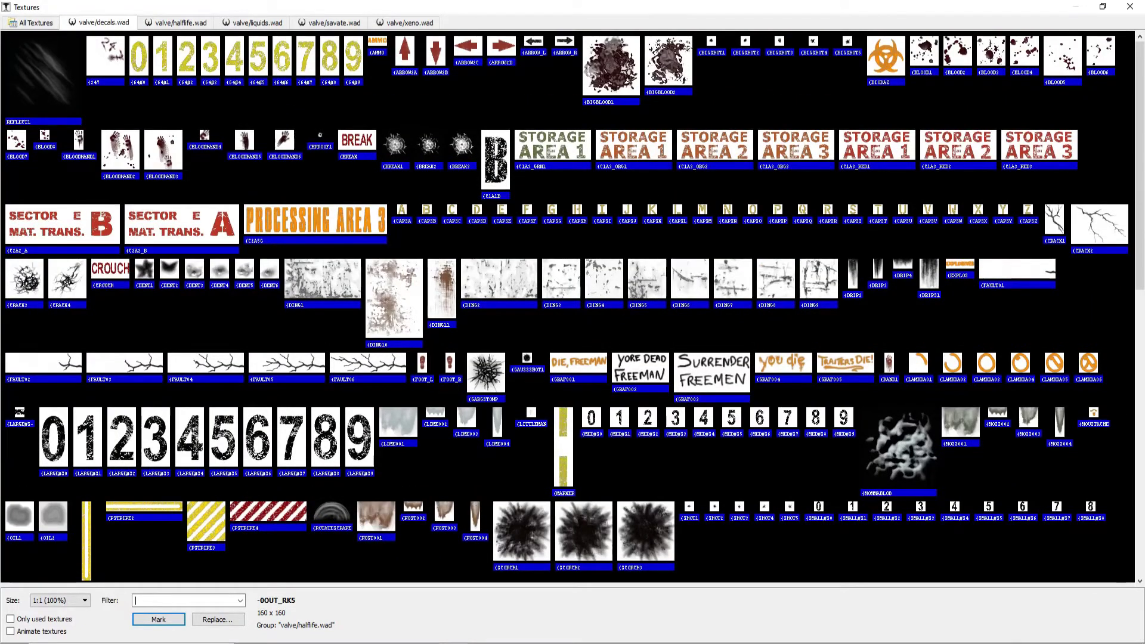
scroll(572, 306, "down", 1)
scroll(567, 306, "down", 1)
left_click(251, 23)
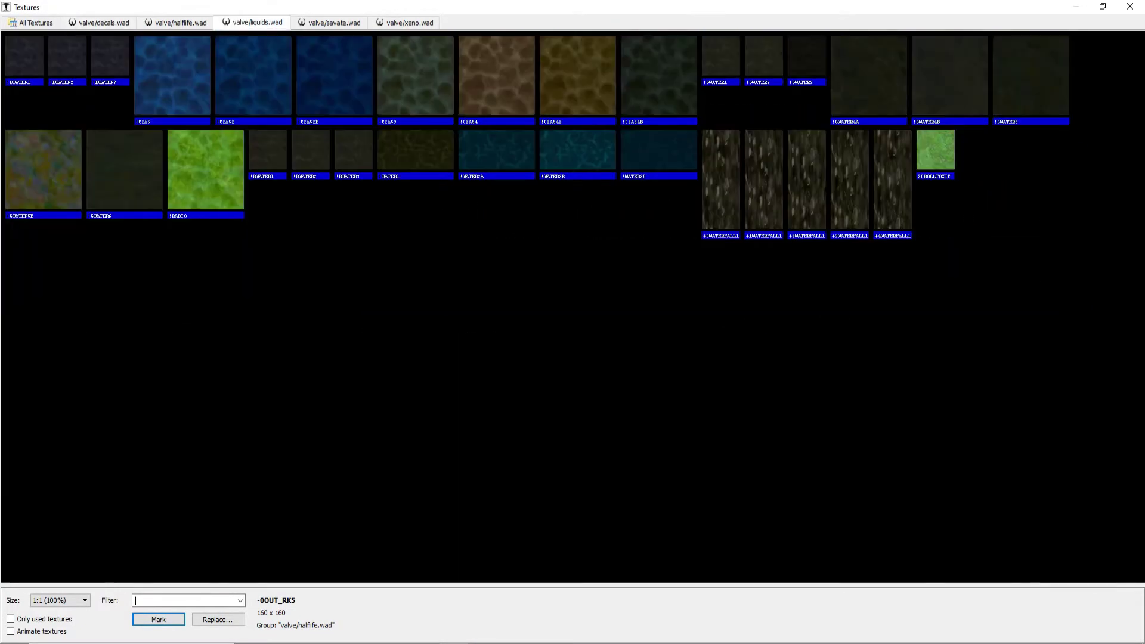
double_click(171, 75)
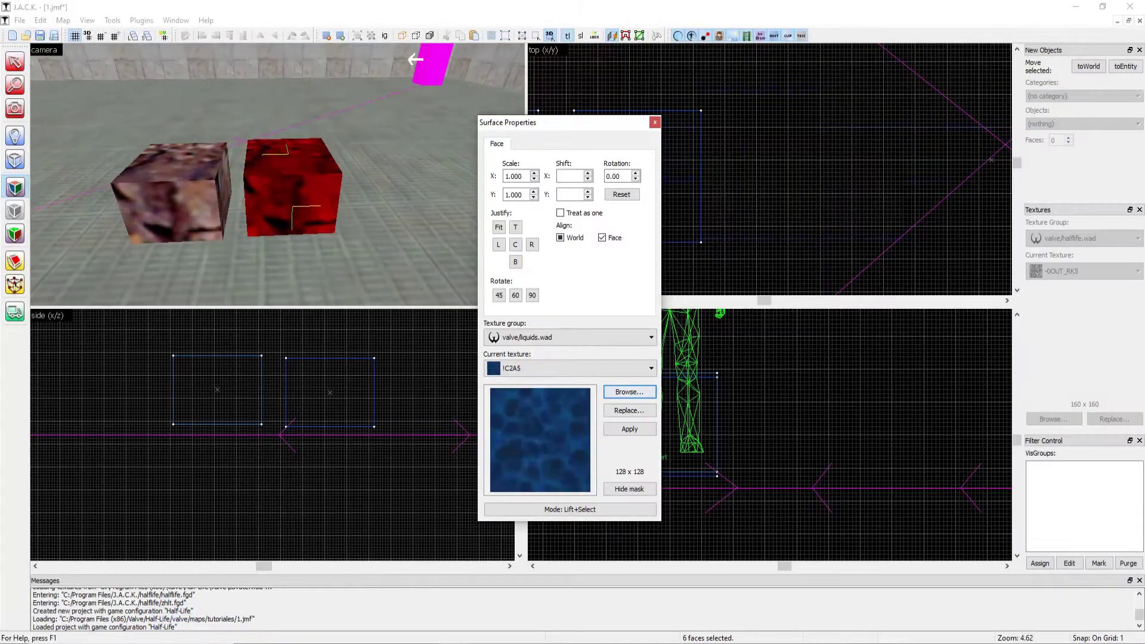
left_click(629, 429)
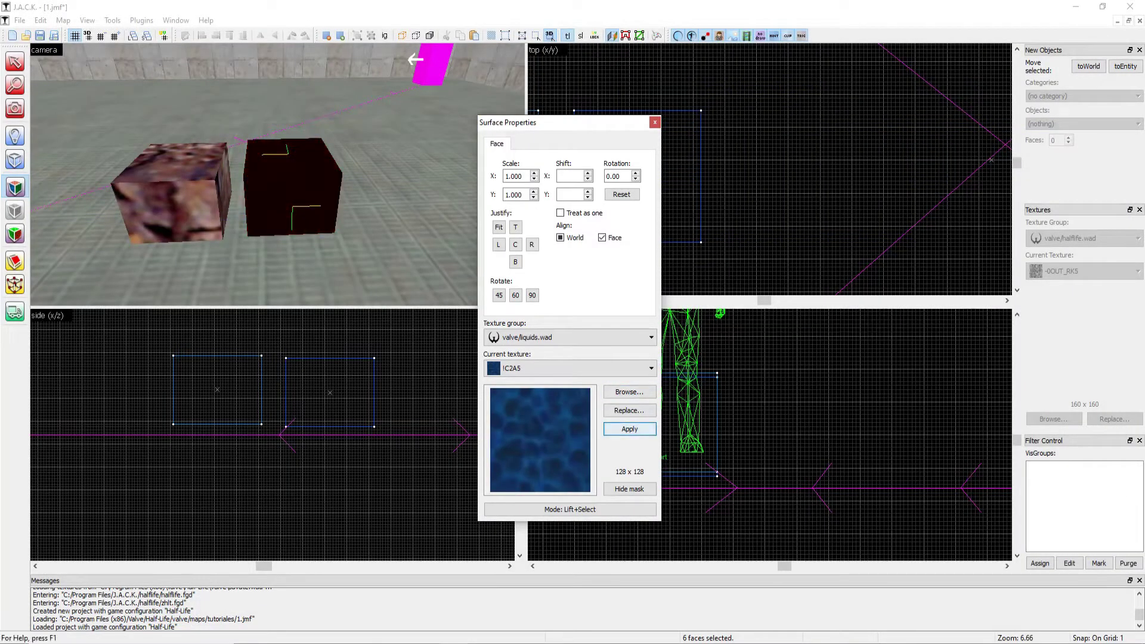
left_click(654, 122)
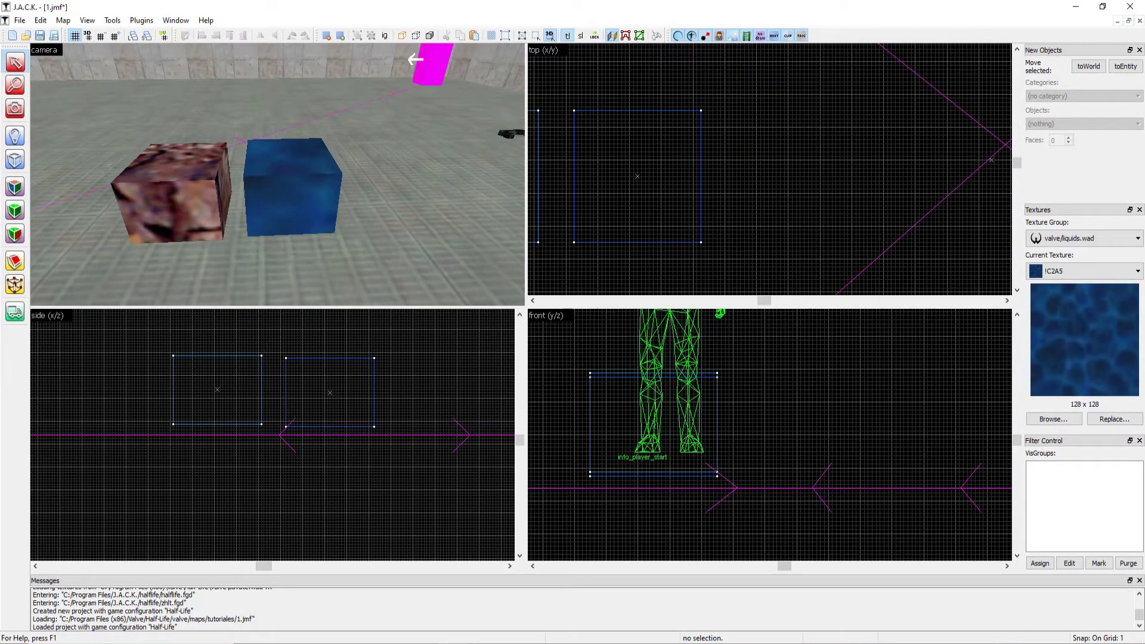
Stretch the water block in the top view to about 100 wide and 148 long
left_click(292, 187)
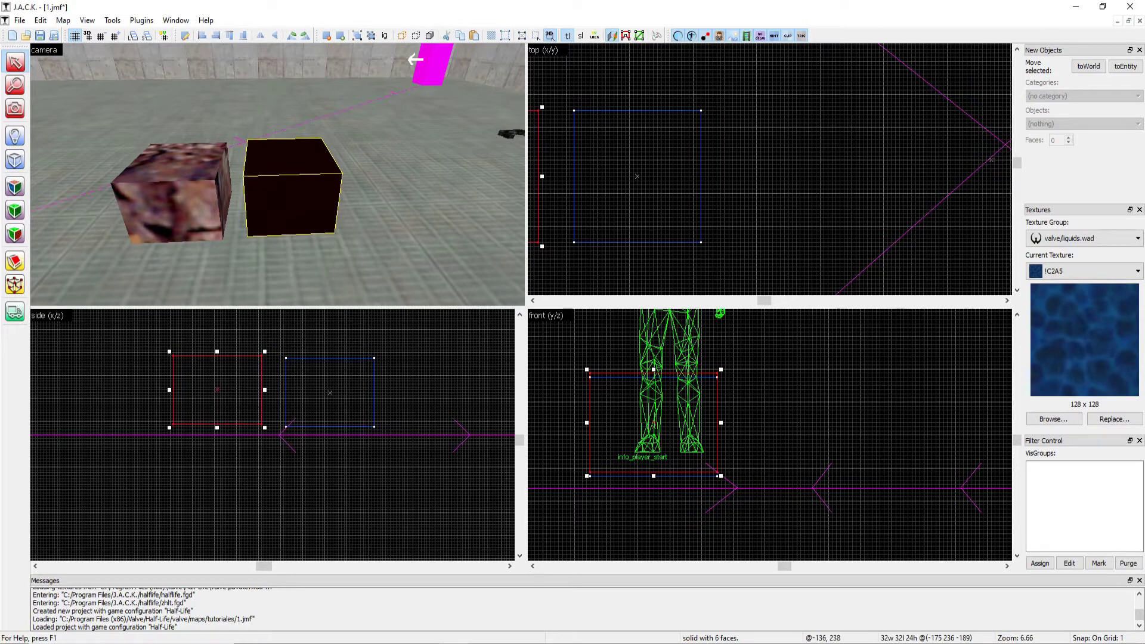
scroll(770, 169, "down", 6)
left_click_drag(591, 122, 591, 103)
scroll(277, 174, "down", 5)
scroll(277, 174, "up", 3)
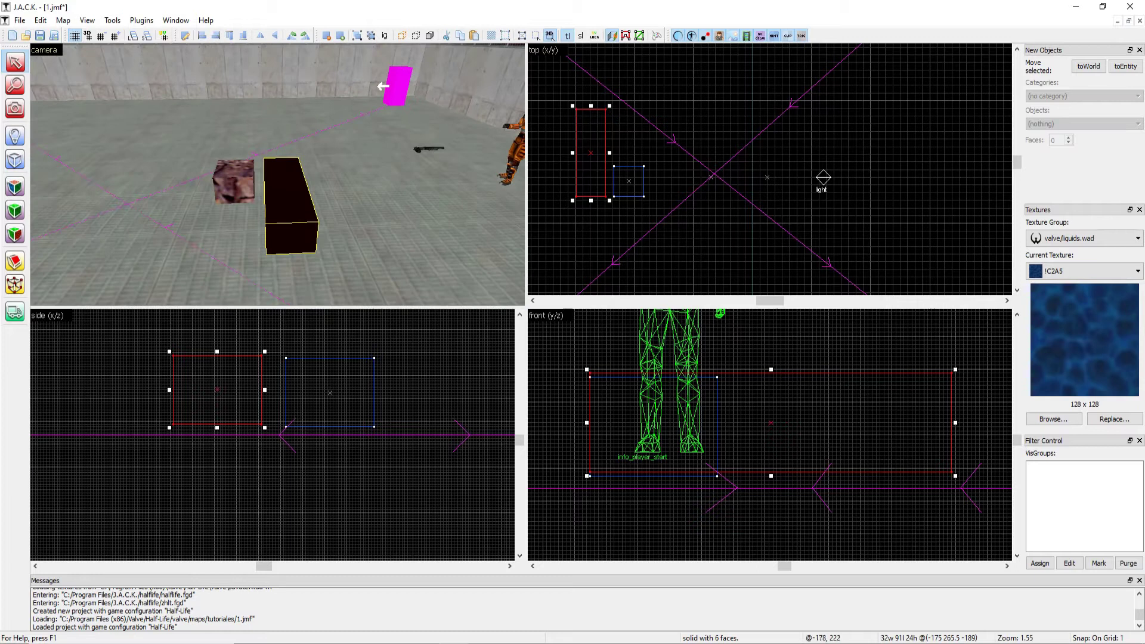
left_click_drag(591, 200, 591, 254)
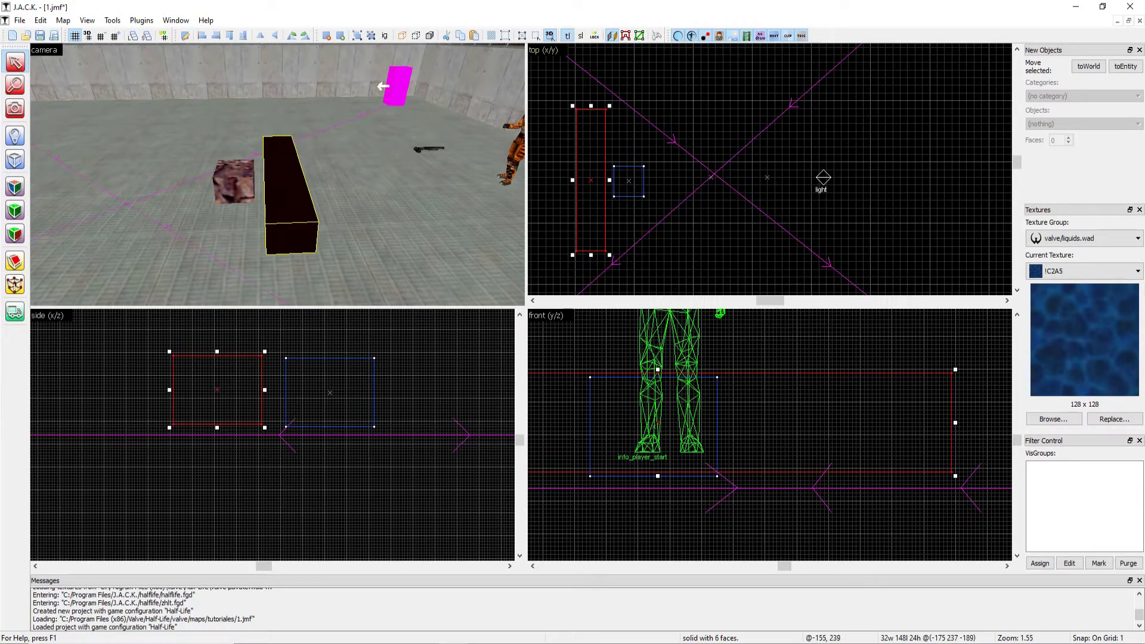
mouse_move(610, 180)
left_mouse_down()
mouse_move(673, 180)
mouse_move(580, 177)
mouse_move(591, 170)
left_mouse_up()
Inspect the enlarged water block from several sides in the camera view and deselect it
key("z")
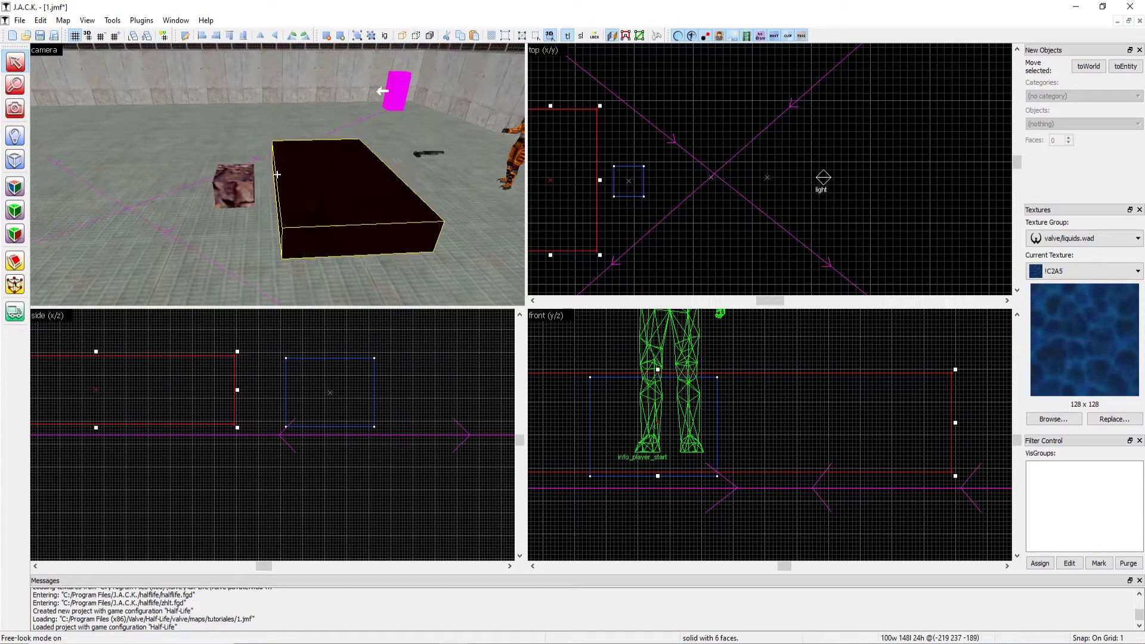
key("a")
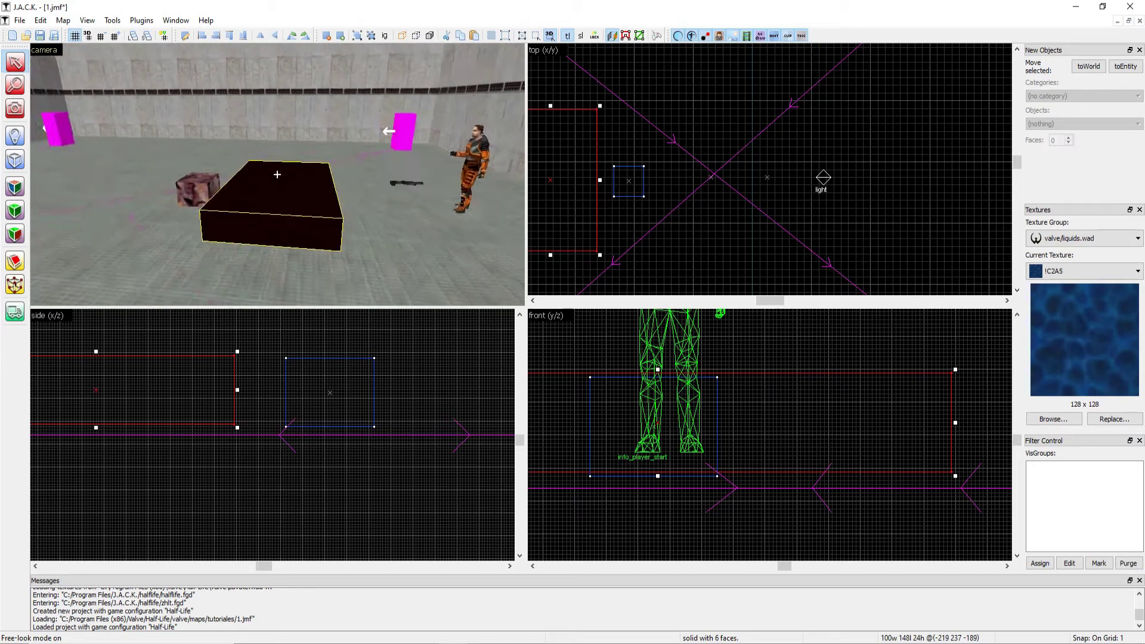
key("w")
key("d")
key("s")
key("s")
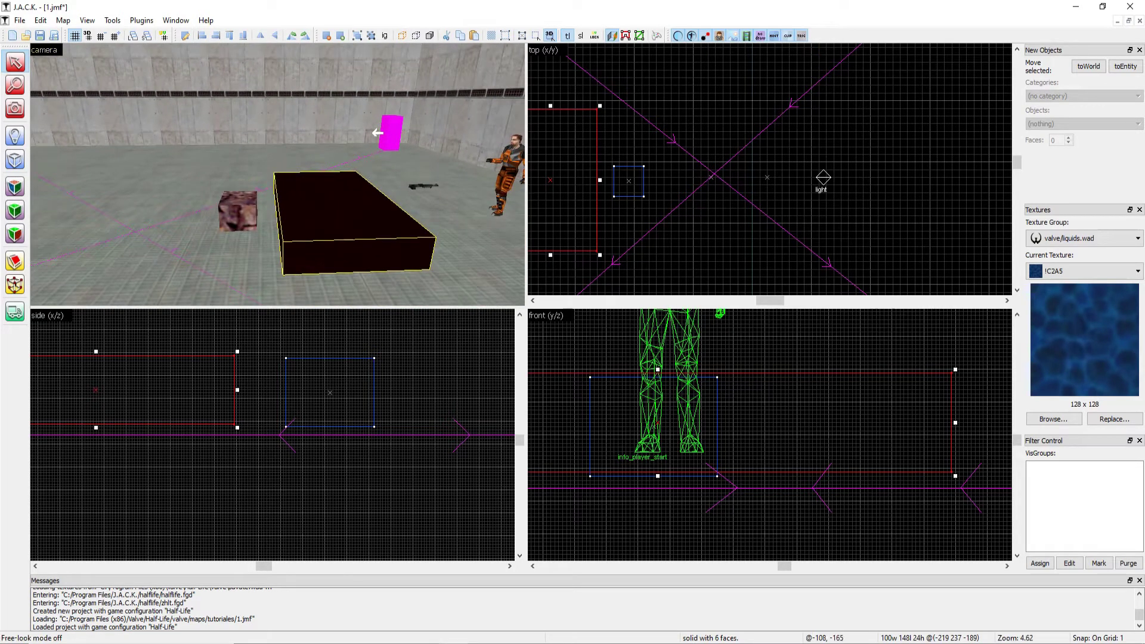
left_click(410, 346)
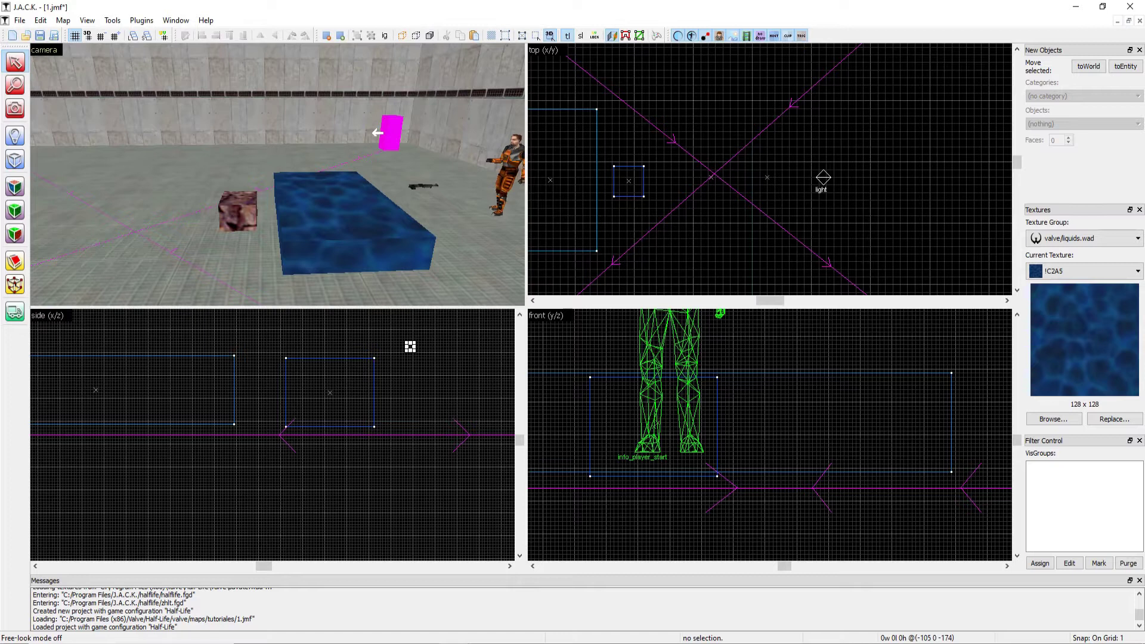
Copy the rock block, paste a duplicate in the side view and place it beside the original, away from the water block
left_click(244, 219)
right_click(245, 222)
left_click(263, 231)
scroll(259, 344, "down", 3)
scroll(244, 332, "down", 3)
right_click(317, 330)
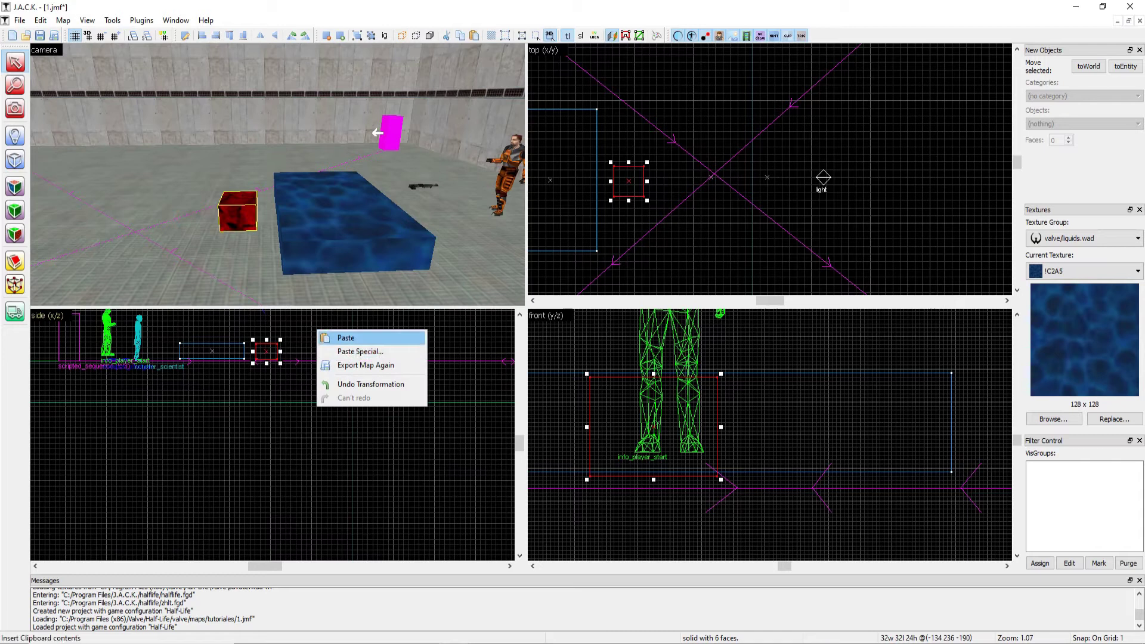
left_click(346, 338)
left_click_drag(275, 432, 315, 343)
Move the new rock block away from the other blocks into open floor in the top view and check it in the camera view
key("z")
key("a")
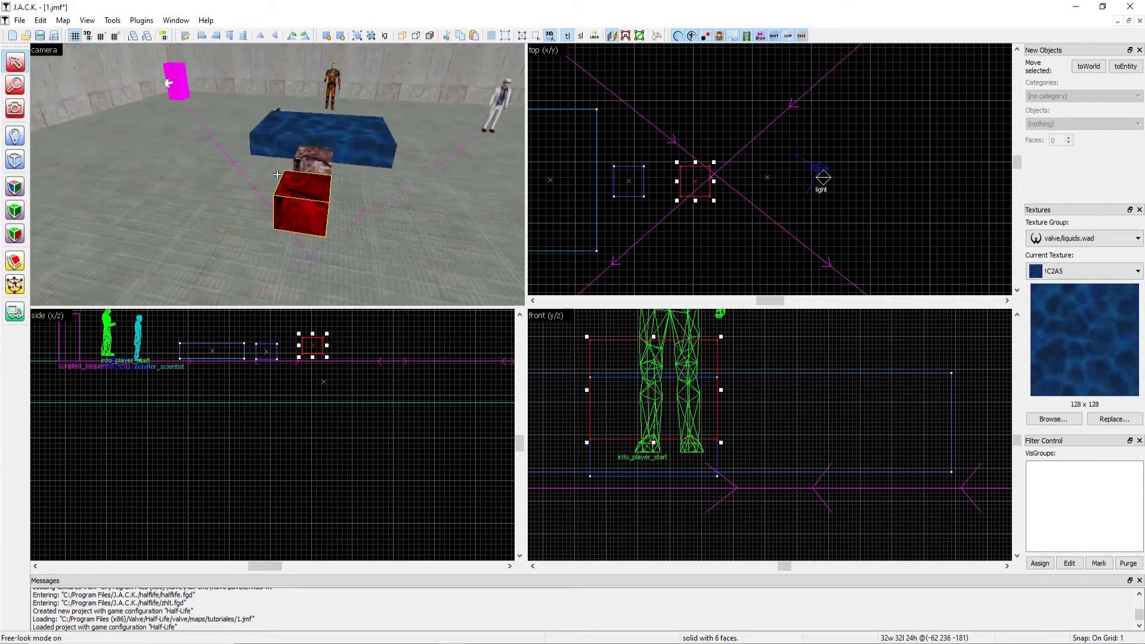
key("z")
scroll(746, 182, "down", 3)
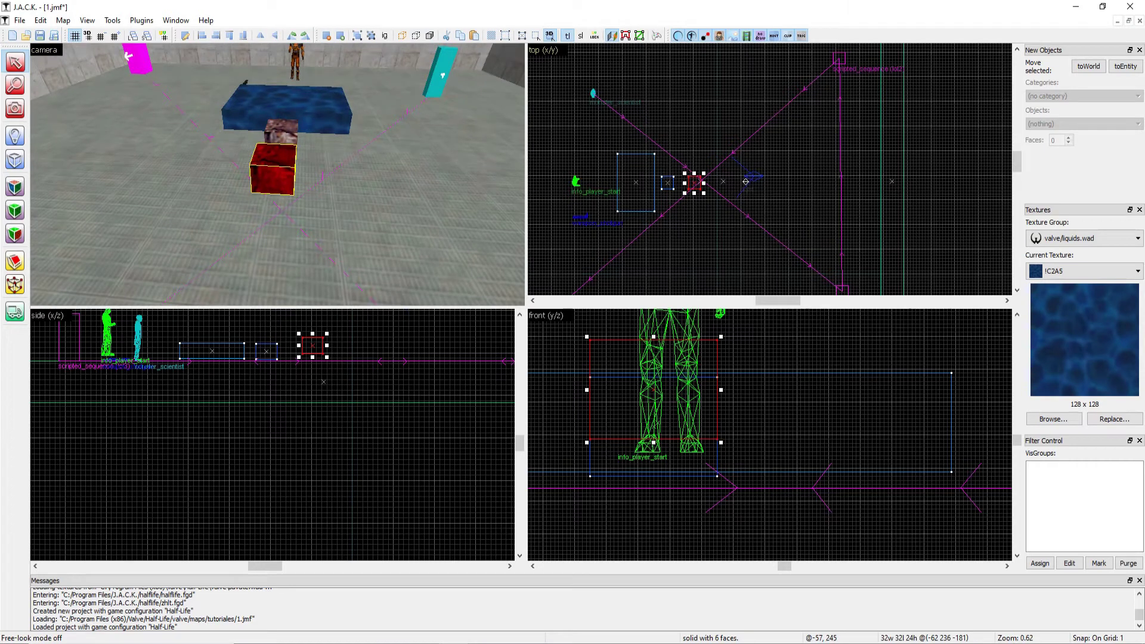
left_click_drag(691, 184, 697, 124)
key("w")
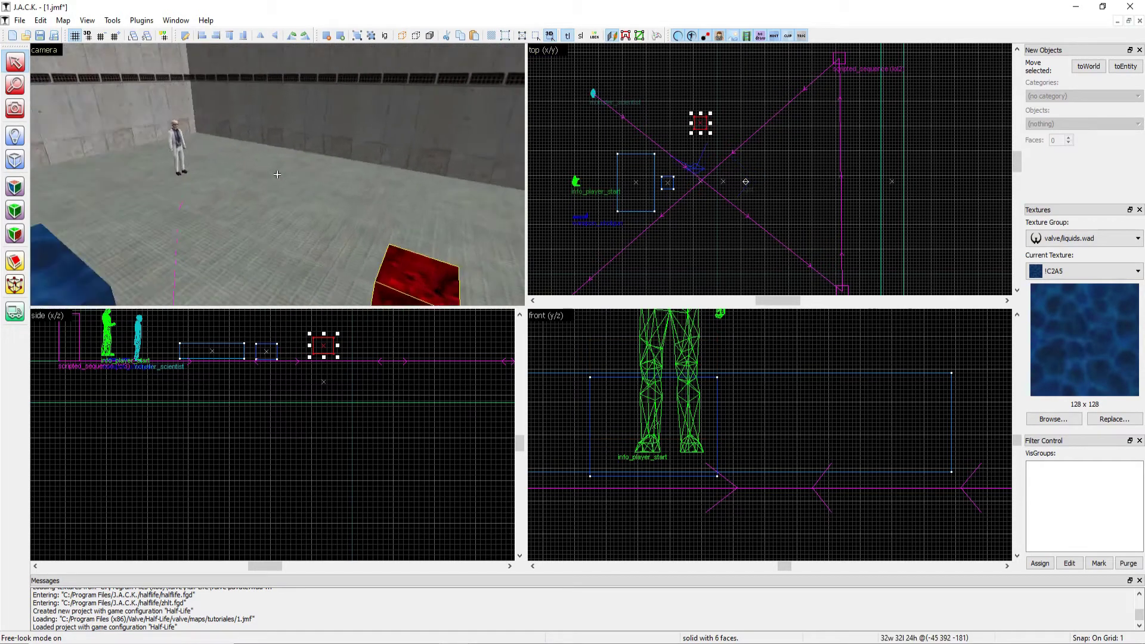
key("d")
Enlarge the new rock block in the side view to about 46 wide and 33 high
scroll(330, 339, "up", 10)
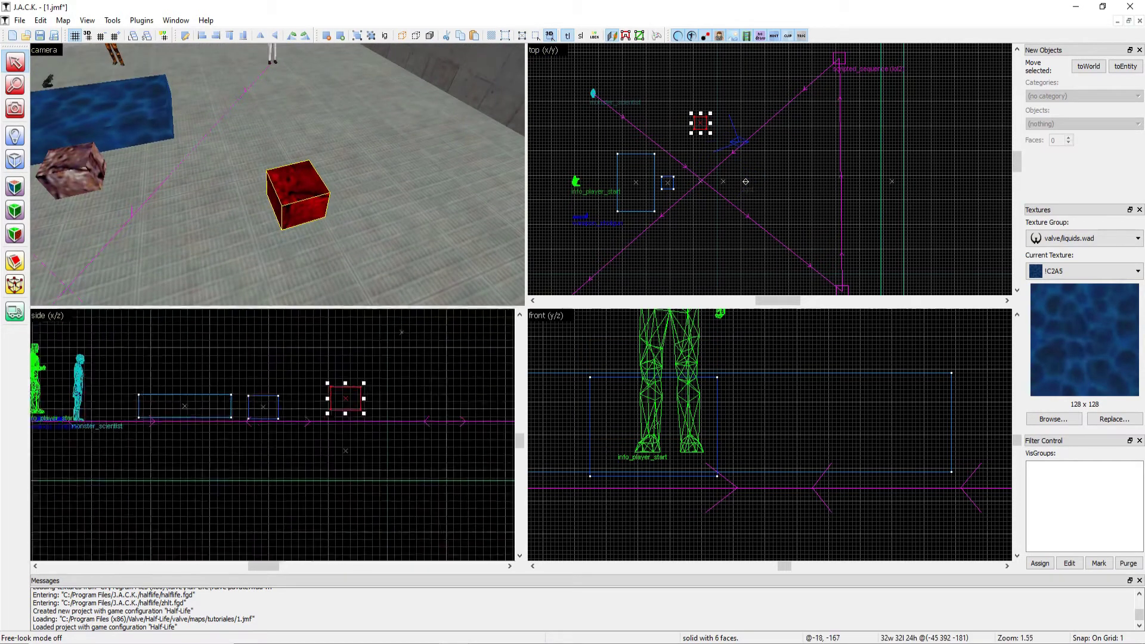
left_click_drag(347, 396, 442, 332)
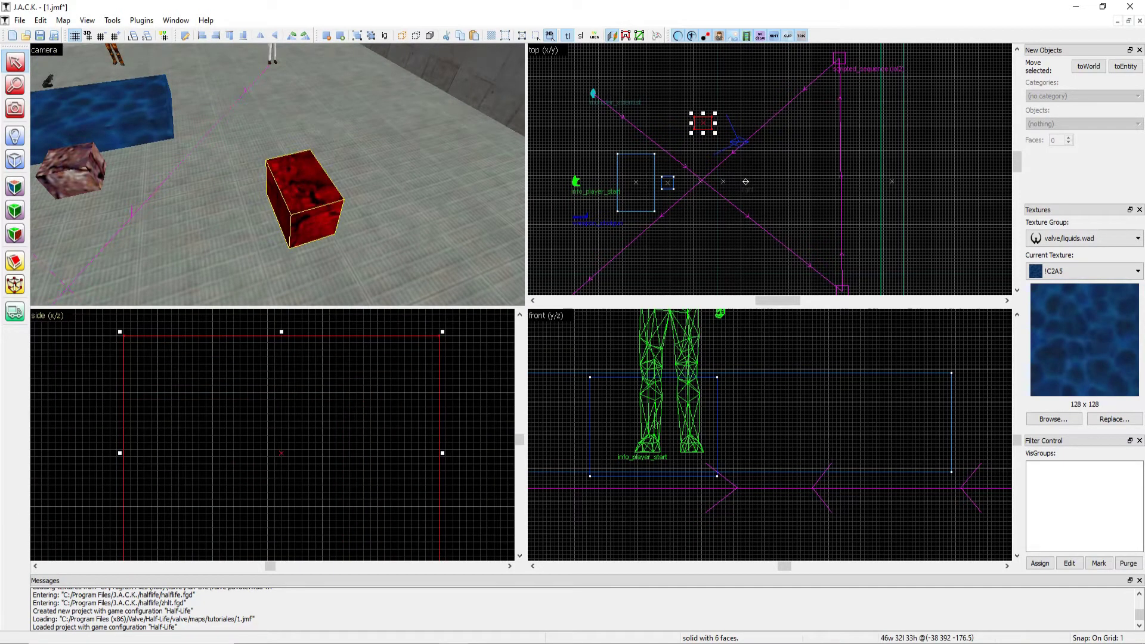
key("d")
key("w")
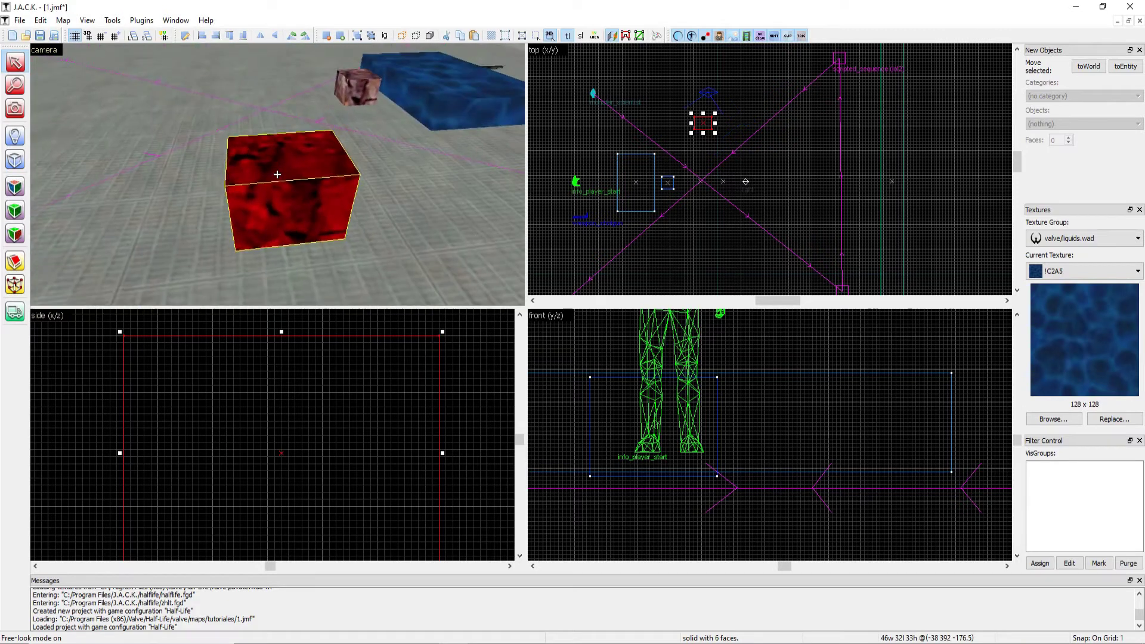
key("alt+Return")
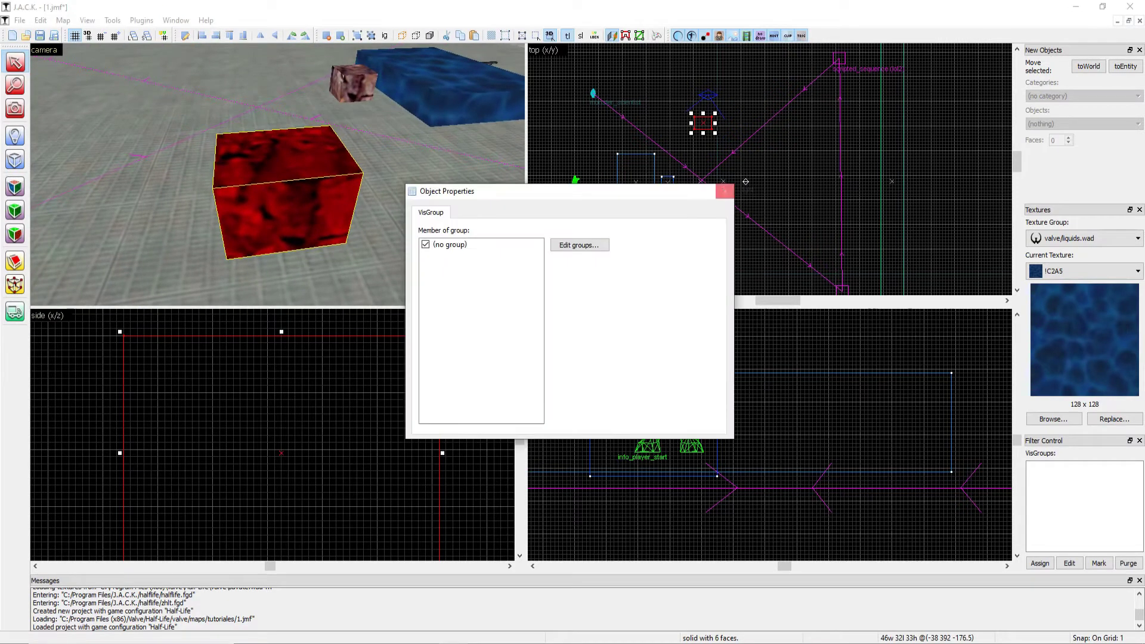
left_click(724, 191)
Open the enlarged block's surface properties and look through the valve/xeno.wad textures down to the transparent ones at the end
key("shift+a")
left_click(623, 391)
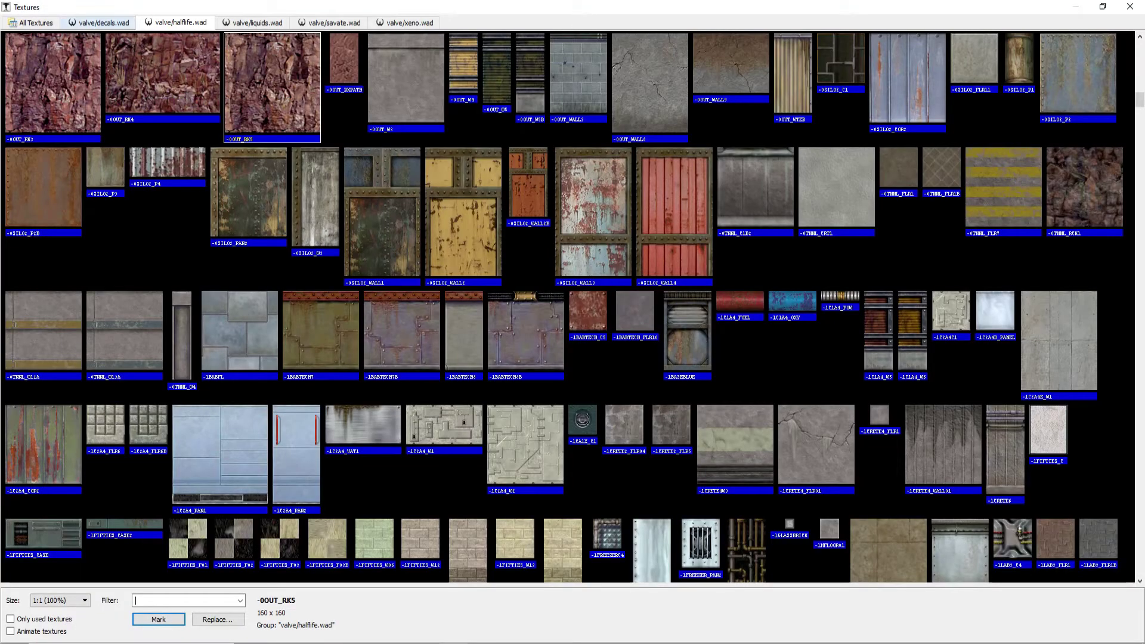
left_click(405, 22)
scroll(567, 307, "down", 5)
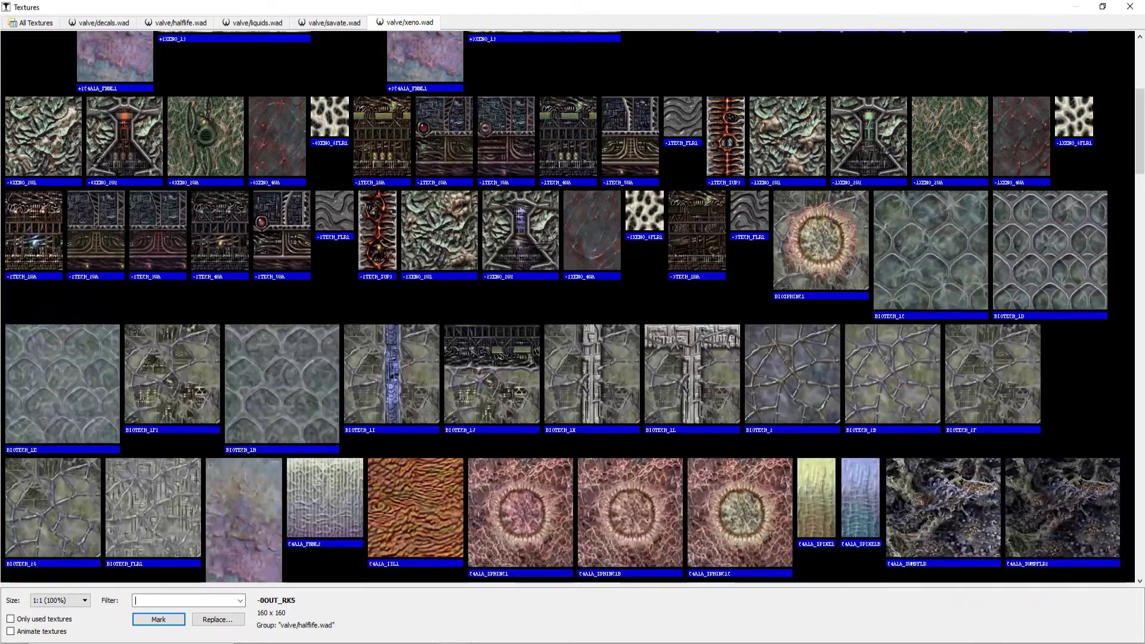
scroll(573, 307, "down", 8)
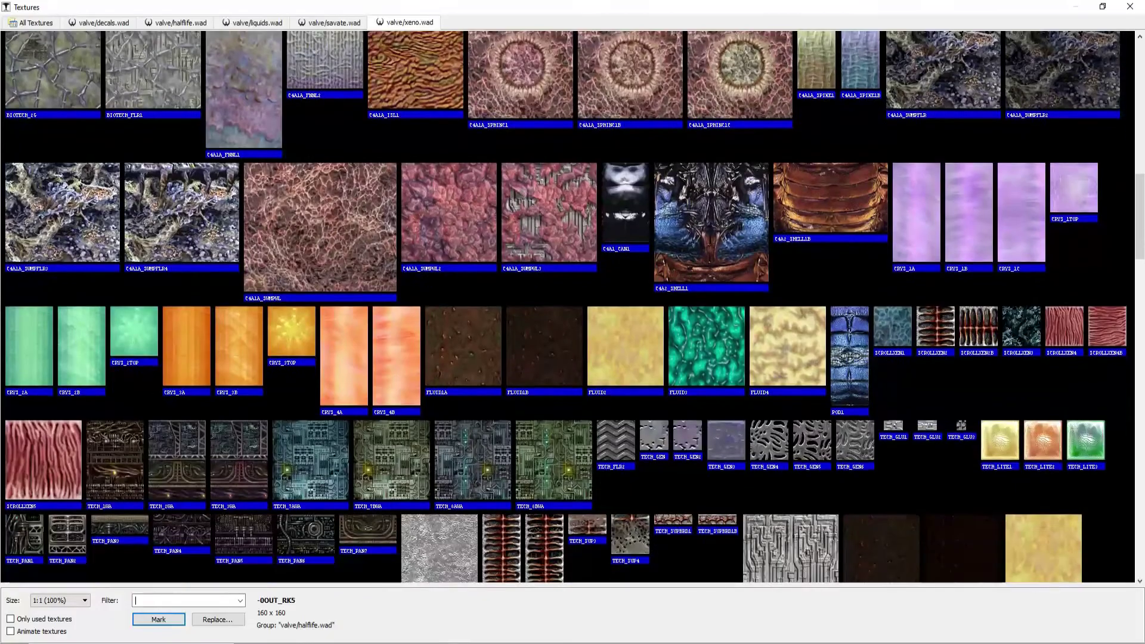
scroll(572, 307, "down", 9)
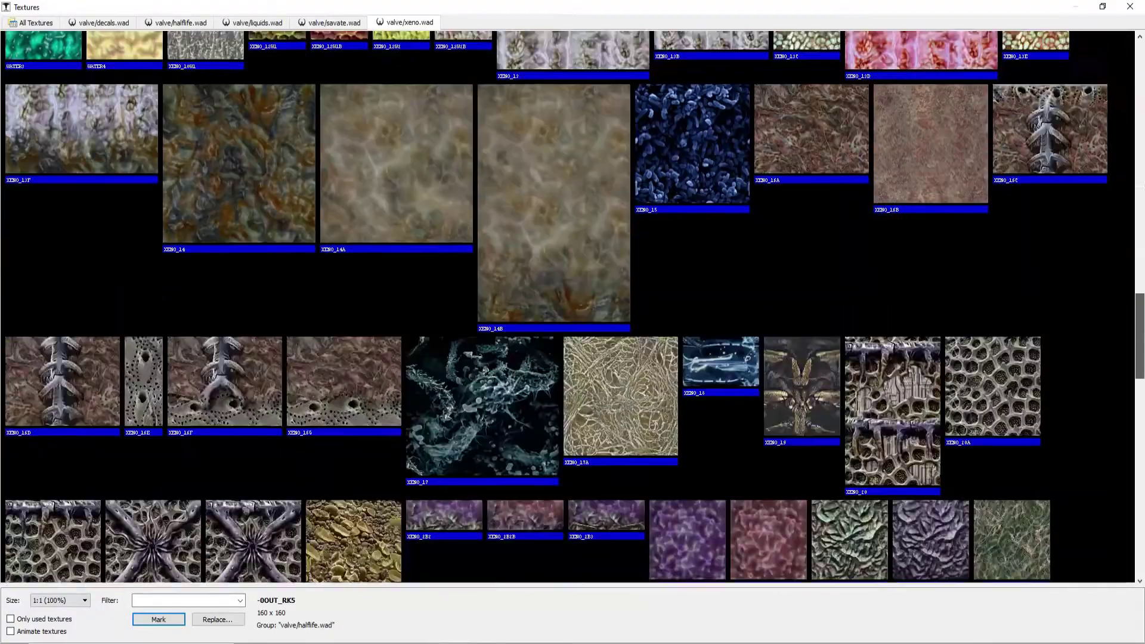
scroll(573, 307, "down", 10)
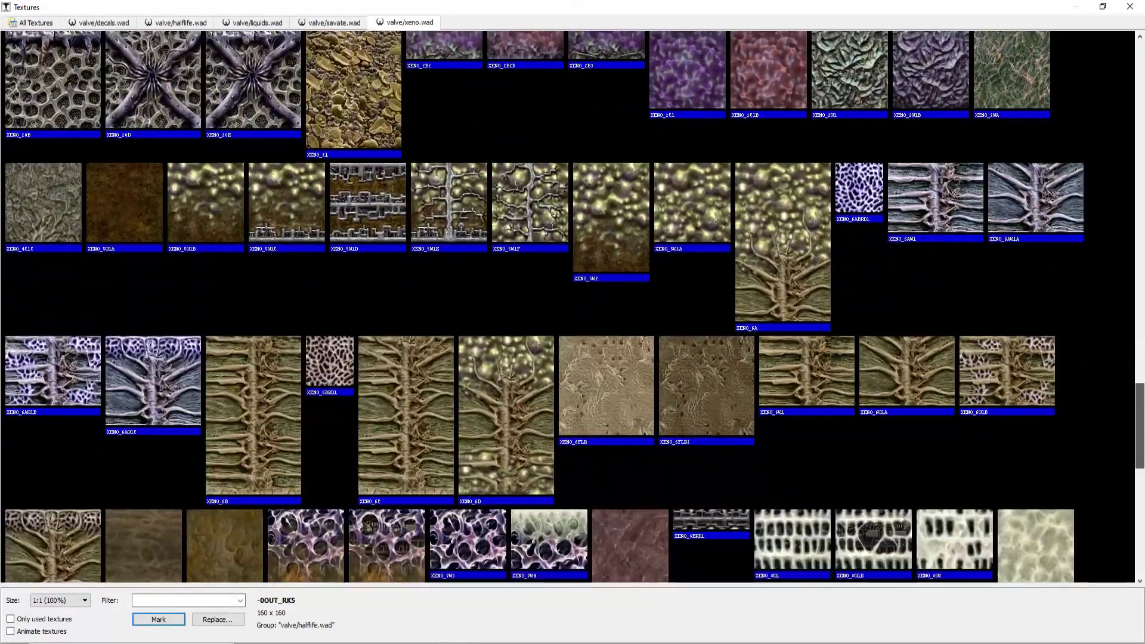
scroll(573, 307, "down", 3)
scroll(573, 307, "up", 5)
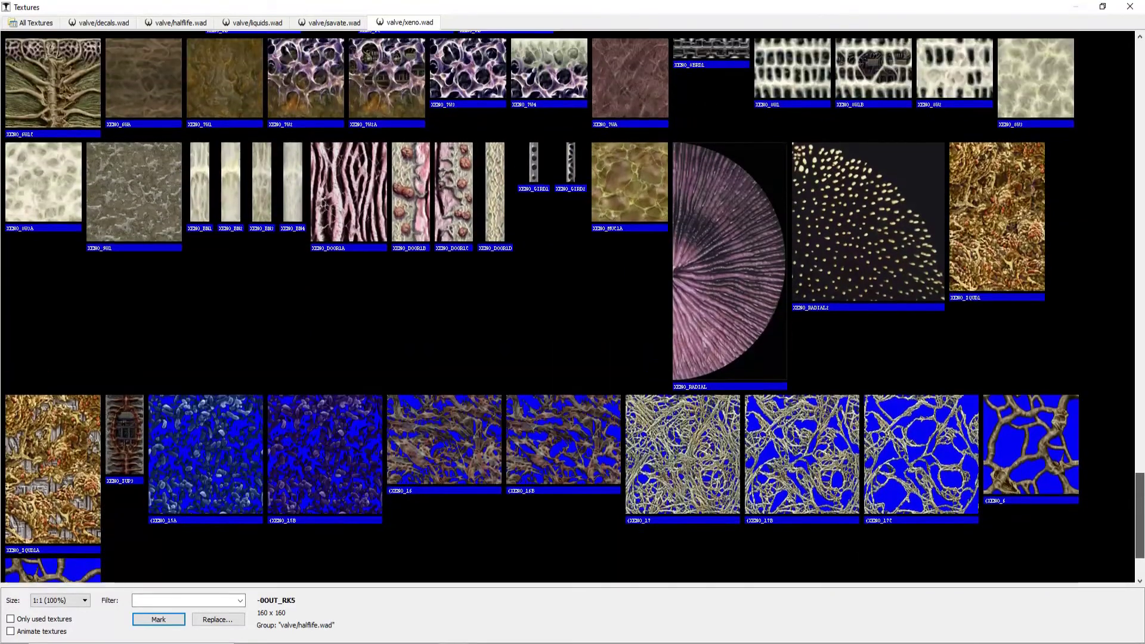
scroll(573, 307, "up", 4)
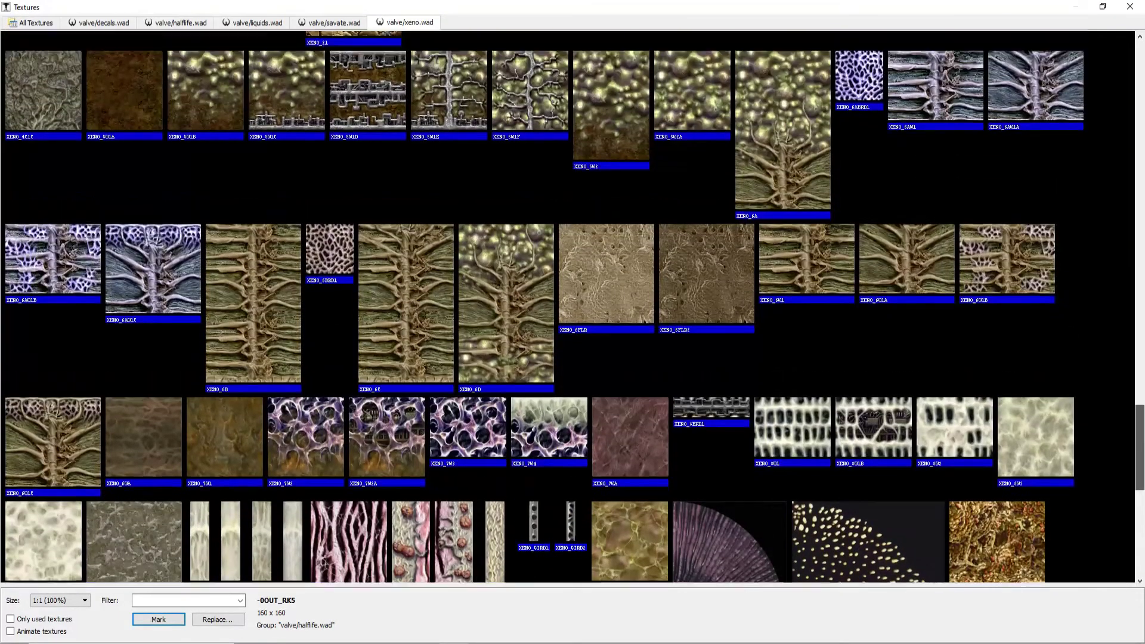
scroll(573, 307, "down", 6)
scroll(573, 307, "down", 2)
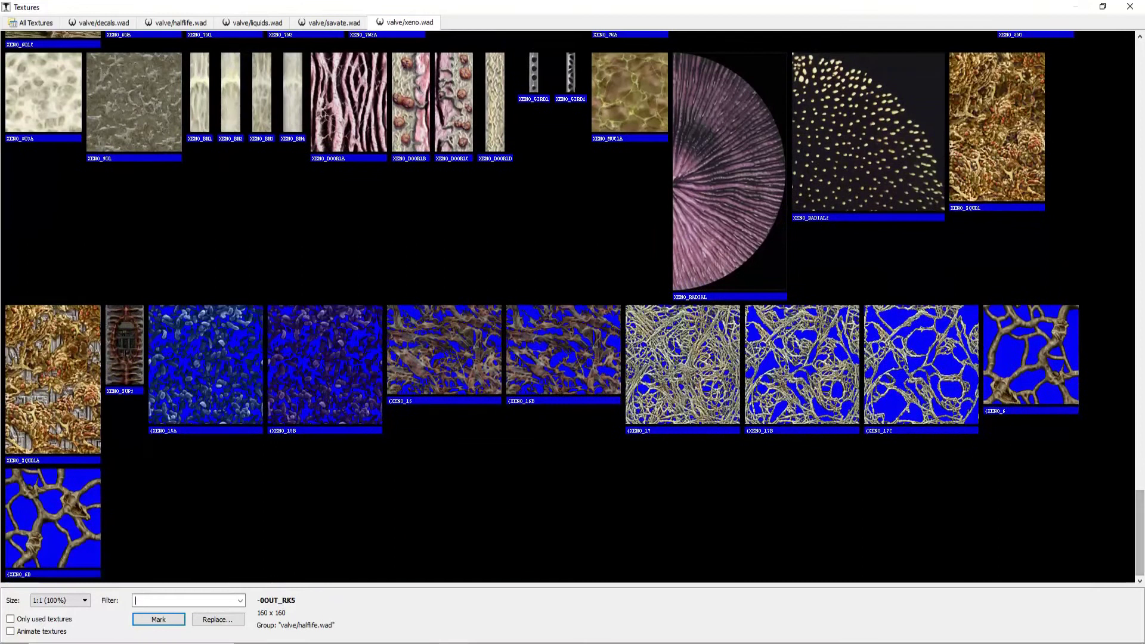
Choose the transparent root texture {XENO_17B and apply it to the enlarged block's six faces
left_click(802, 369)
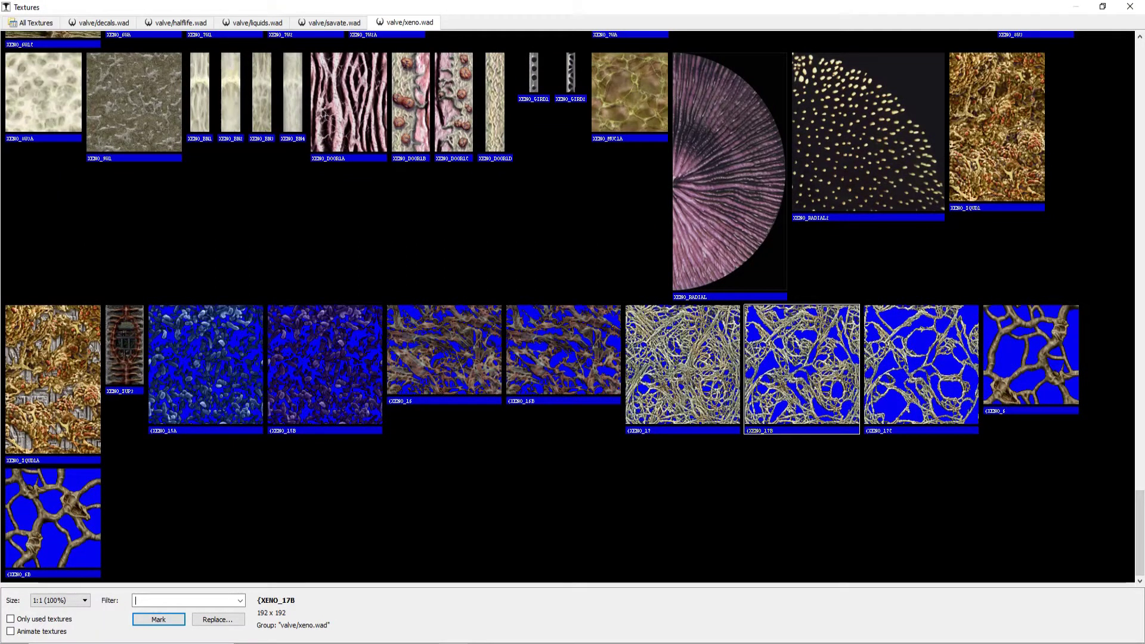
double_click(802, 370)
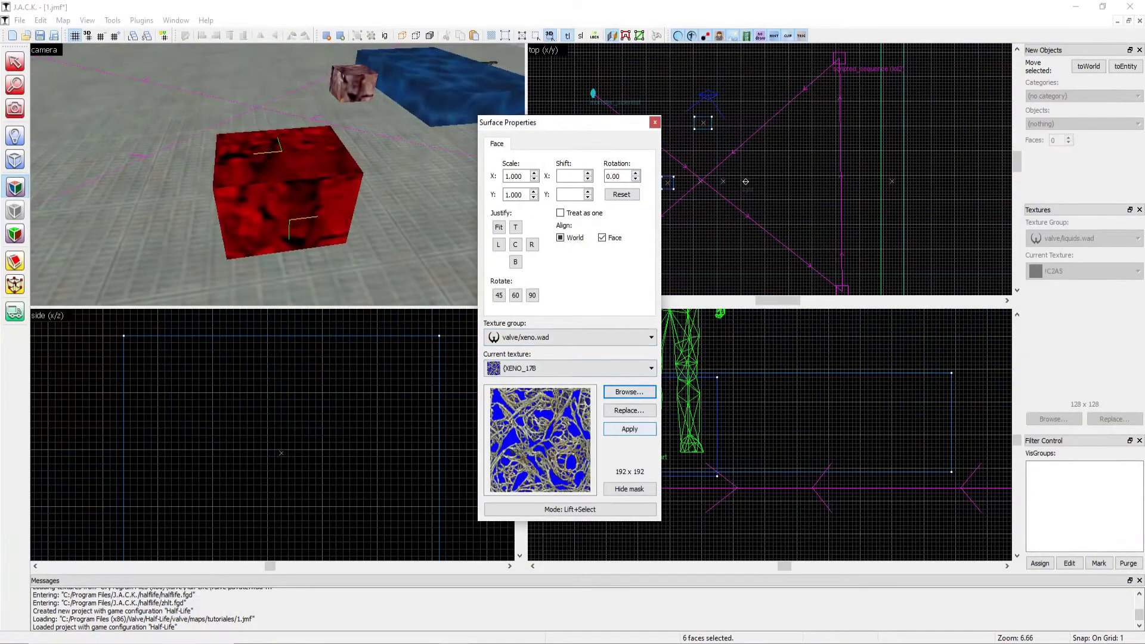
left_click(629, 429)
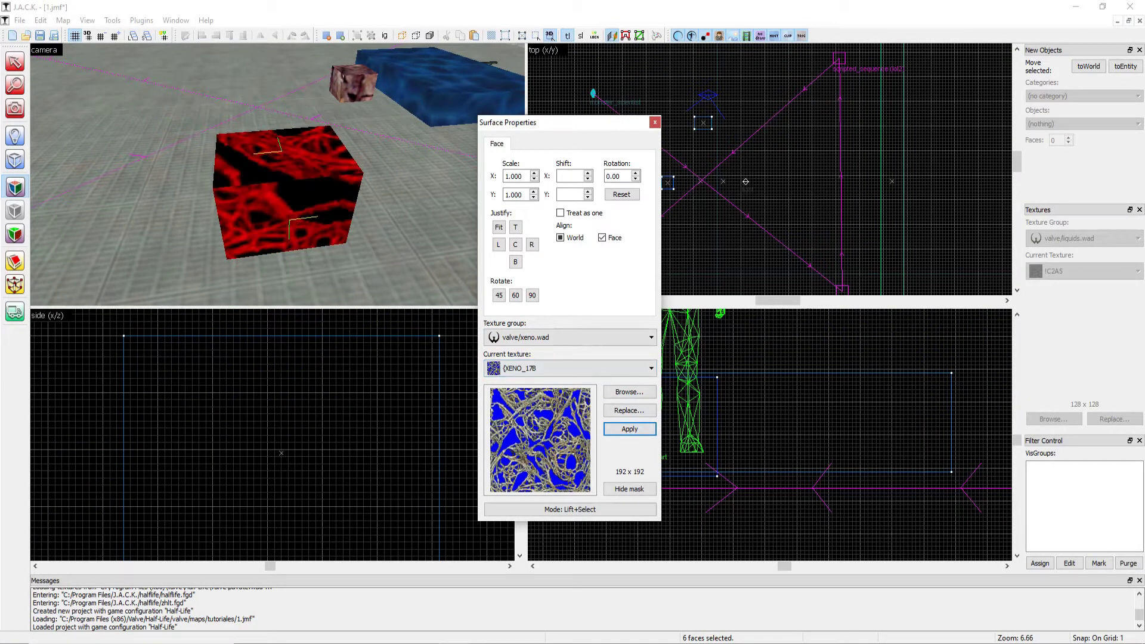
Close the surface properties, select the root-textured block and narrow it to 4 wide in the side view
key("Escape")
scroll(278, 185, "down", 3)
scroll(277, 185, "up", 3)
left_click(287, 191)
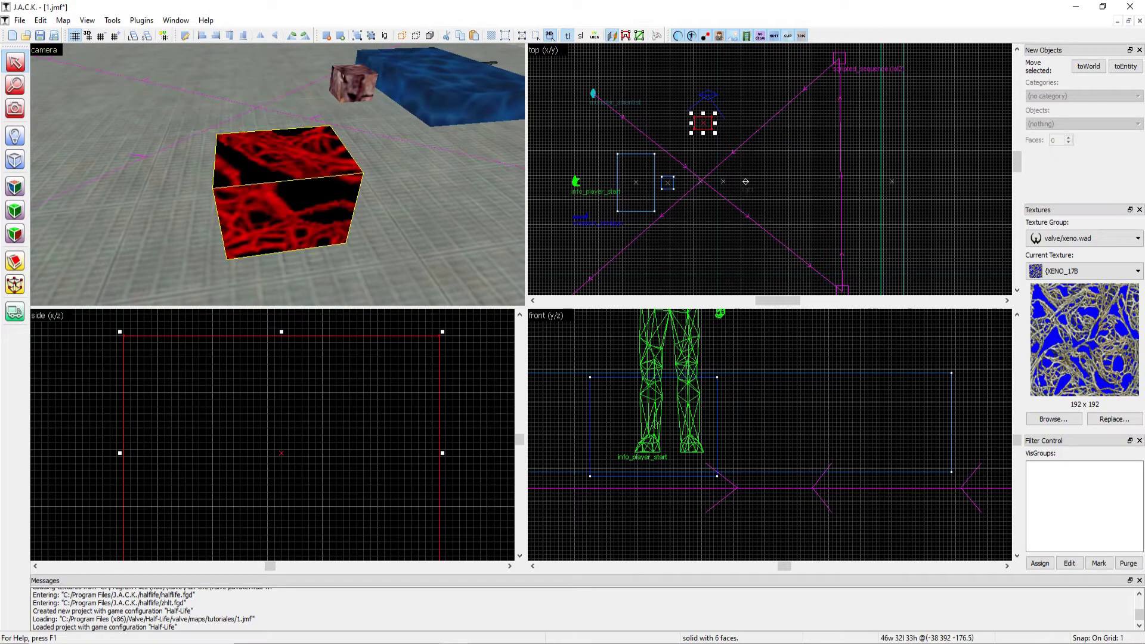
scroll(390, 374, "down", 5)
left_click_drag(413, 405, 297, 405)
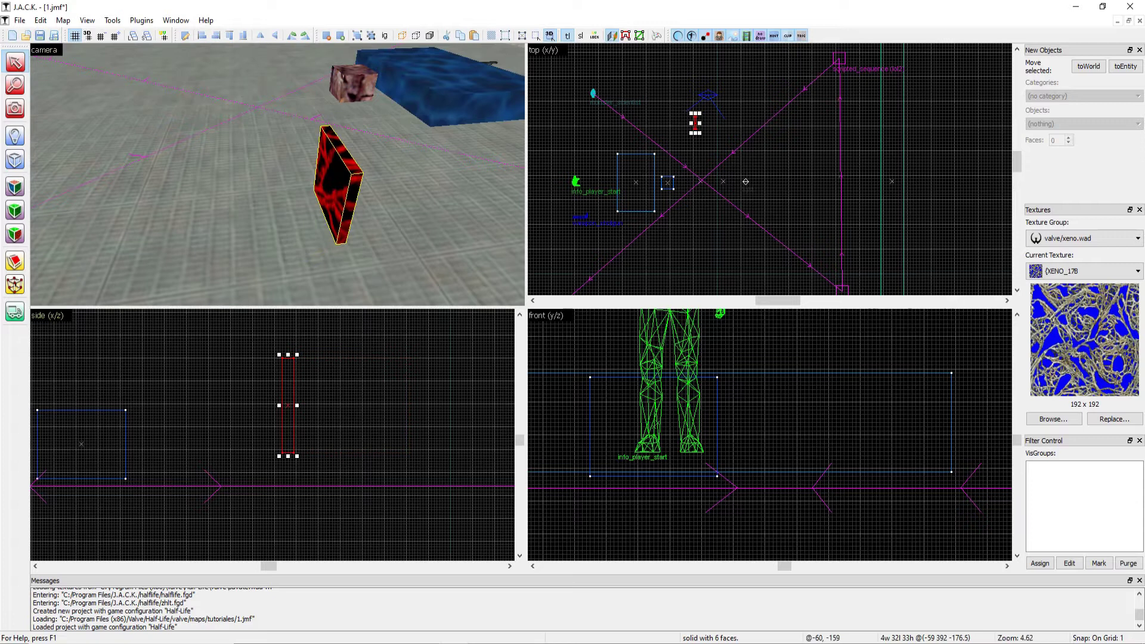
Stretch the narrowed block to 94 high in the side view and check it in the camera view
scroll(296, 405, "up", 2)
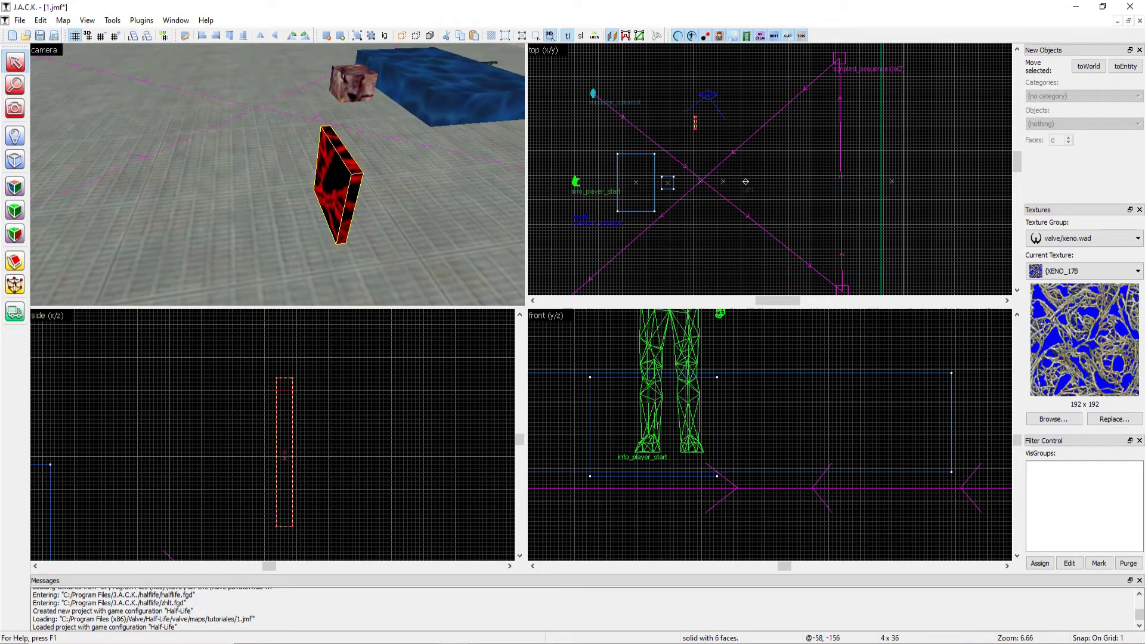
scroll(286, 406, "down", 8)
scroll(291, 318, "up", 4)
left_click_drag(291, 318, 291, 317)
scroll(277, 174, "down", 3)
scroll(277, 174, "up", 3)
key("z")
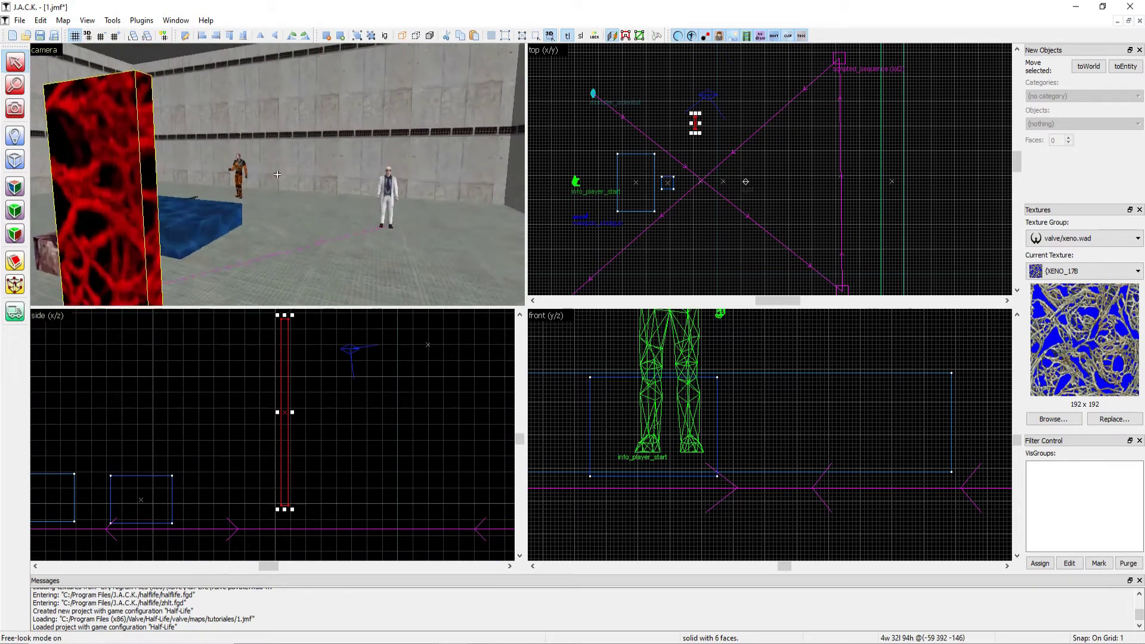
key("s")
key("a")
key("z")
Widen the block to 91 in the top and side views and inspect its faces in the camera view
scroll(708, 193, "down", 7)
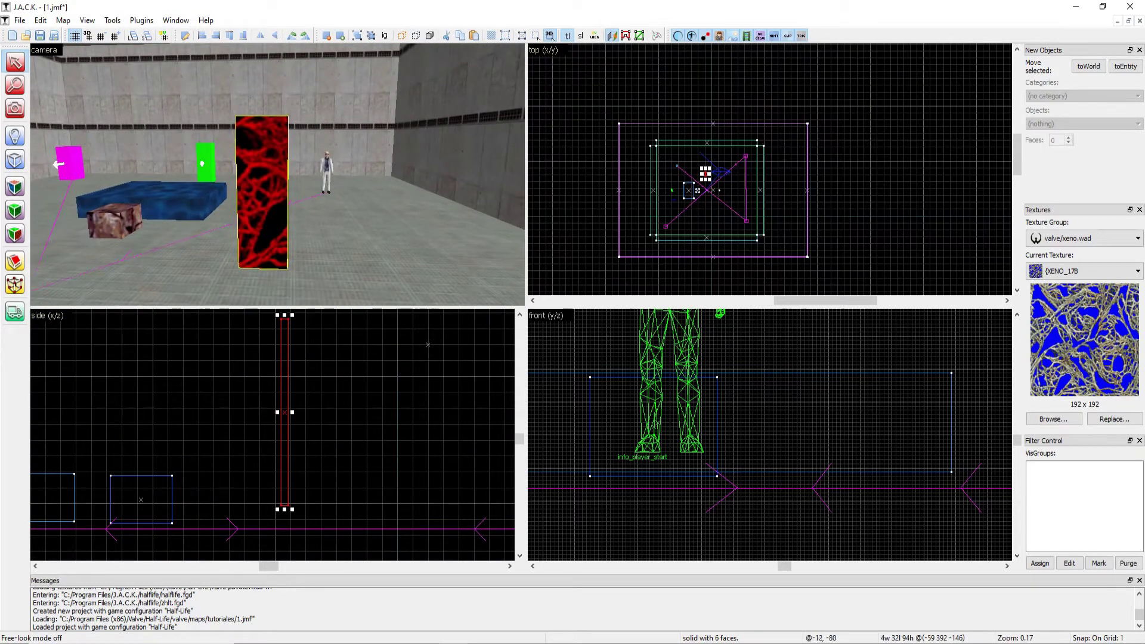
scroll(724, 167, "up", 3)
scroll(672, 188, "up", 14)
left_click_drag(636, 209, 734, 208)
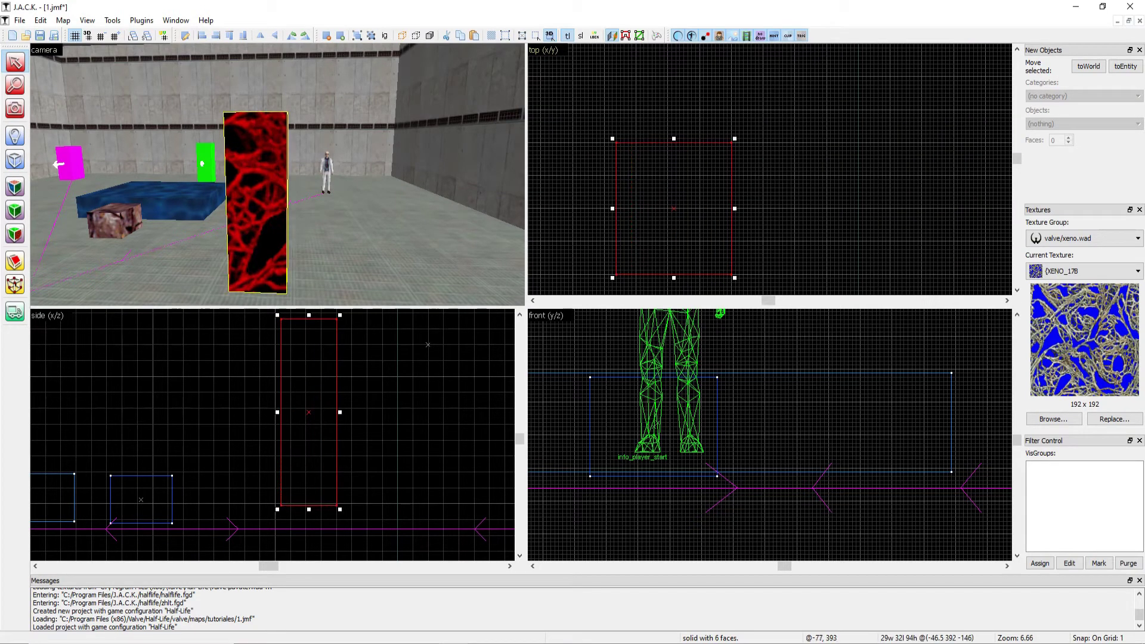
left_click_drag(341, 412, 459, 412)
key("z")
key("d")
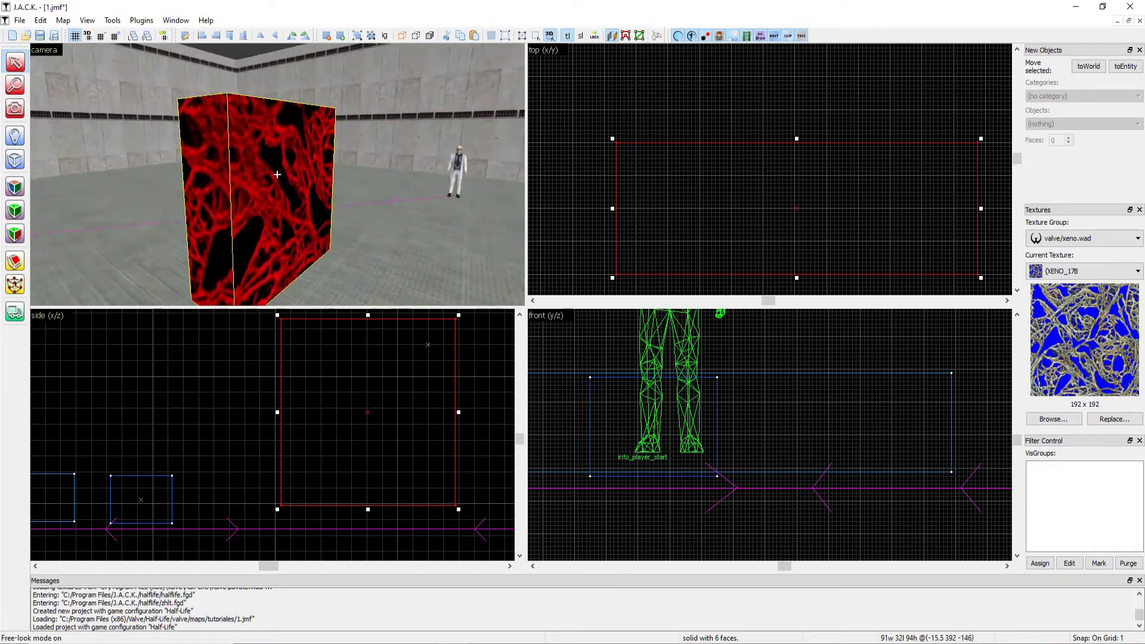
key("a")
key("d")
key("w")
key("d")
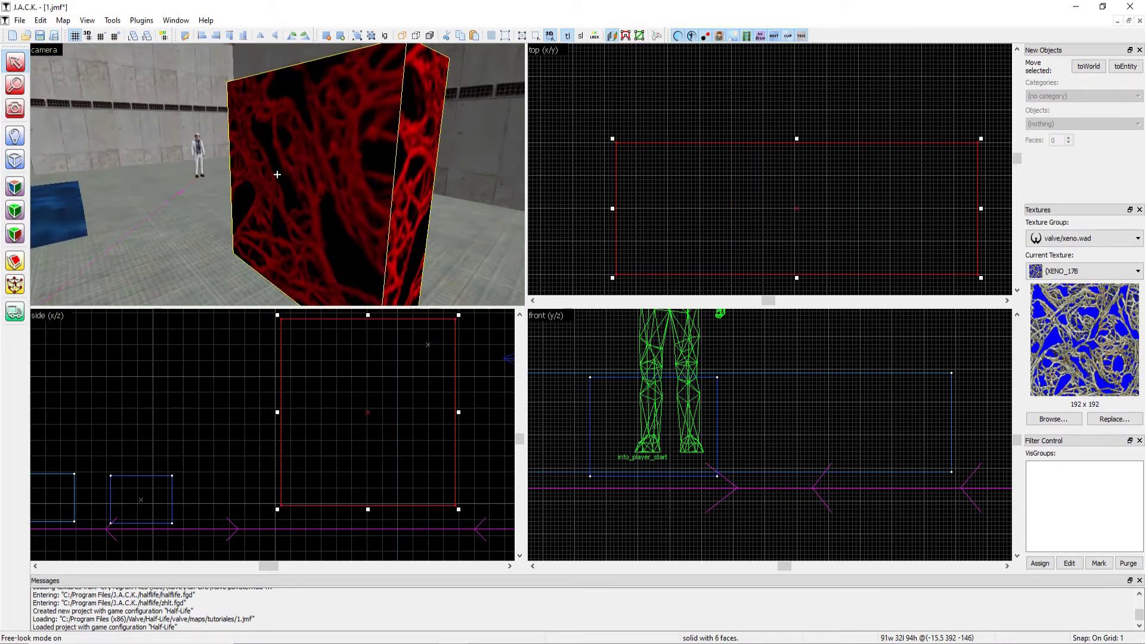
key("z")
Thin the block to a panel 1 unit long in the front view and view it from farther away
scroll(689, 419, "down", 8)
scroll(852, 373, "up", 4)
left_click_drag(822, 390, 748, 390)
key("z")
key("d")
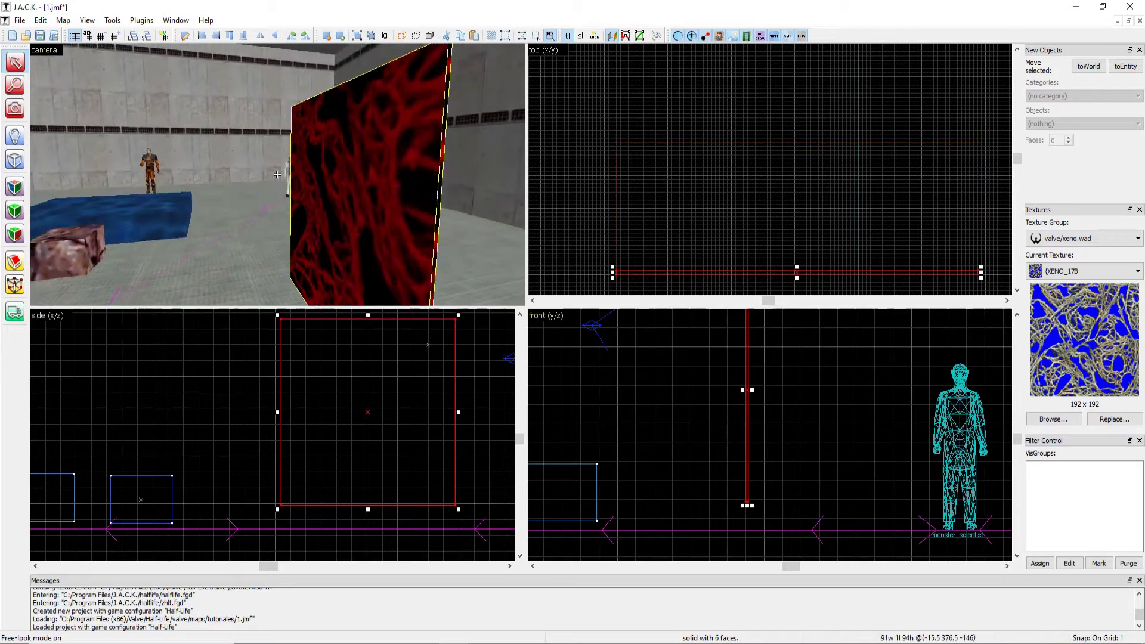
key("z")
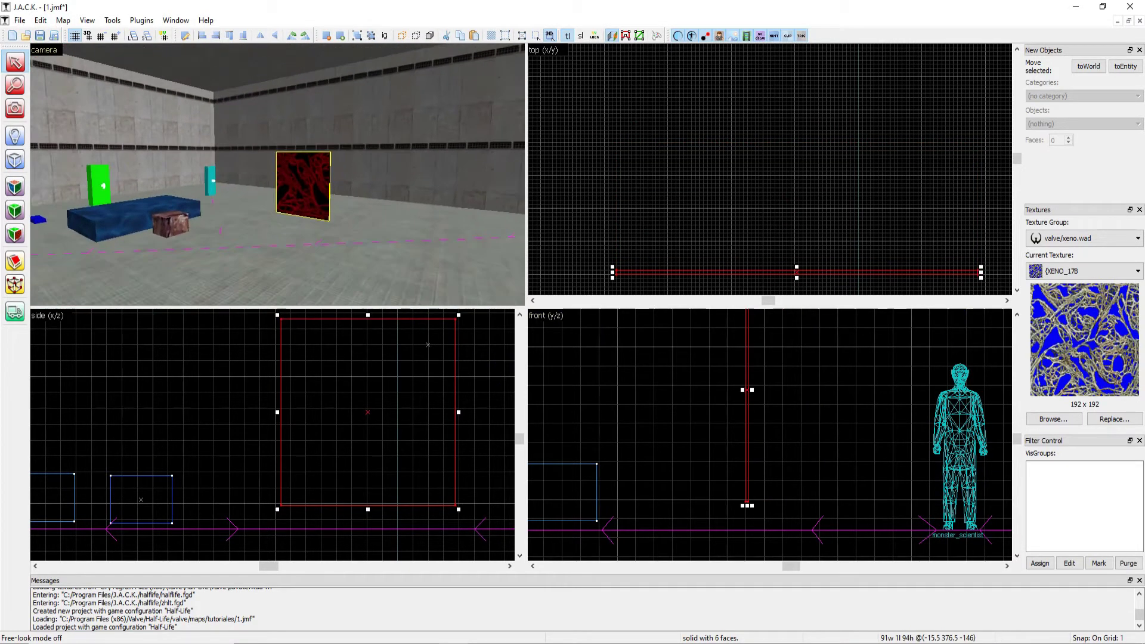
Lower the thin root panel in the front view until its bottom edge rests near the floor
scroll(739, 525, "up", 6)
left_click_drag(770, 409, 769, 502)
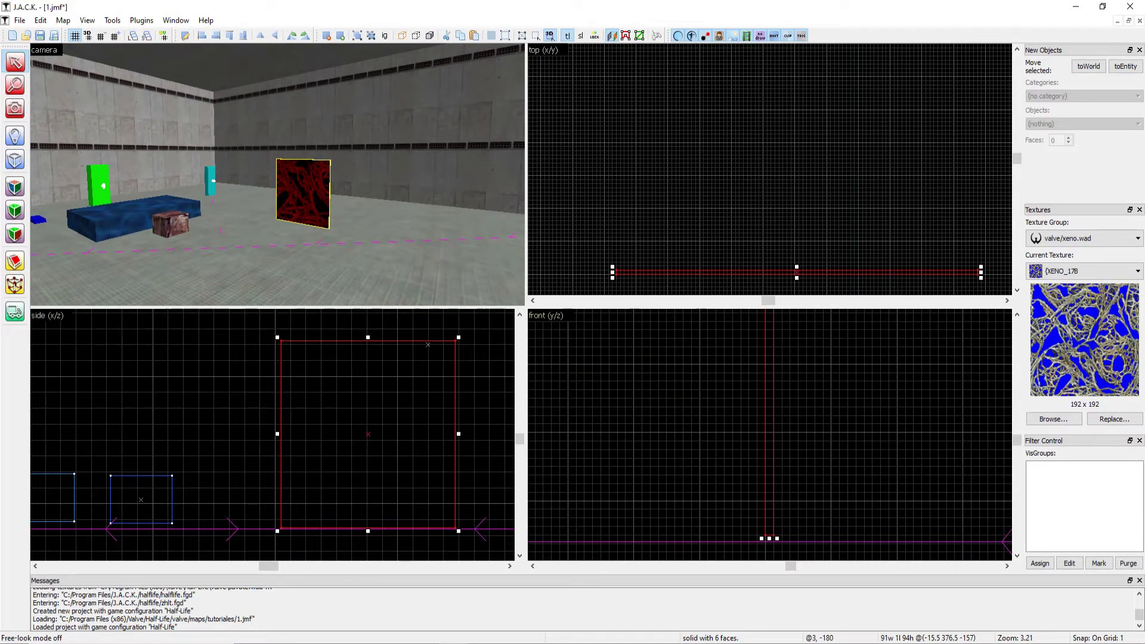
scroll(404, 480, "down", 5)
mouse_move(388, 486)
left_mouse_down()
mouse_move(387, 517)
mouse_move(390, 482)
left_mouse_up()
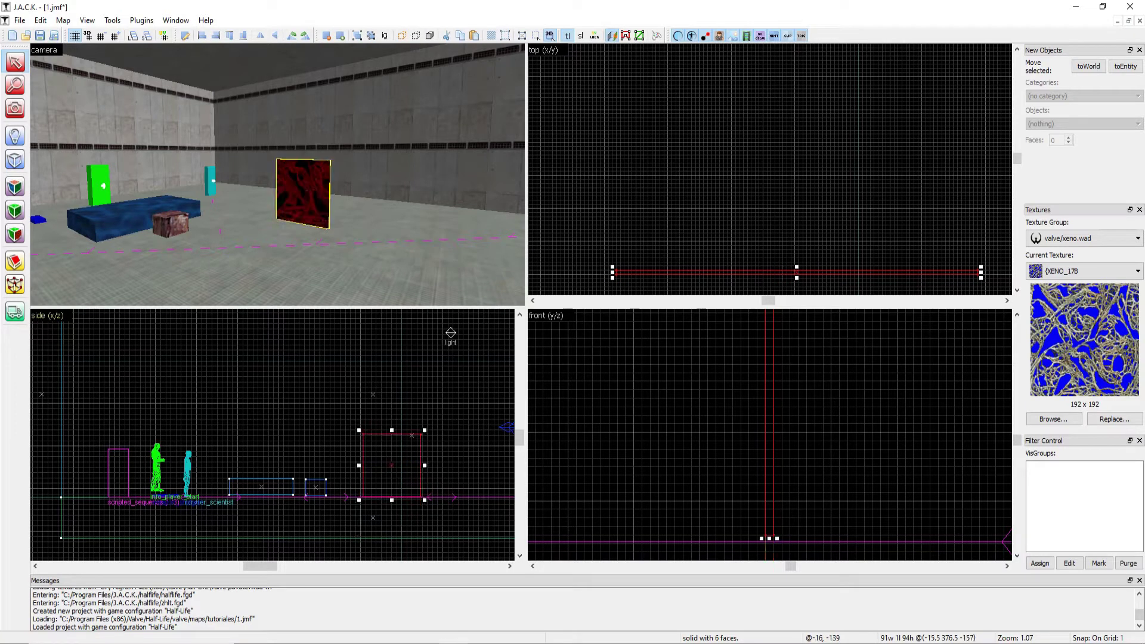
Deselect the root panel and examine its black transparent areas from several sides in the camera view
scroll(790, 229, "down", 3)
key("z")
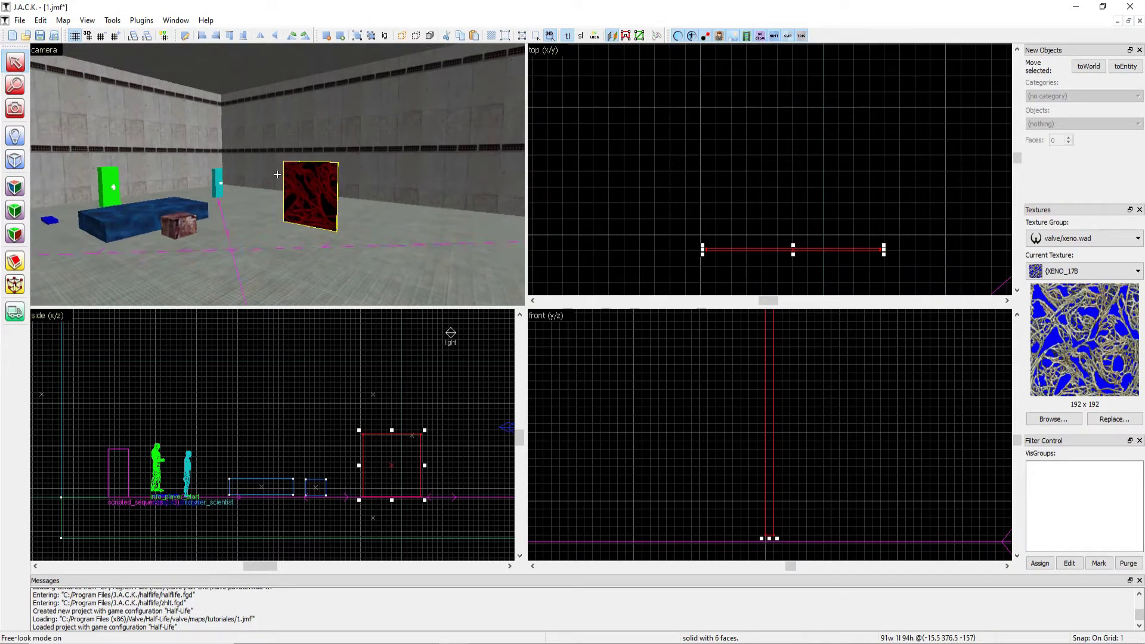
key("a")
key("w")
key("d")
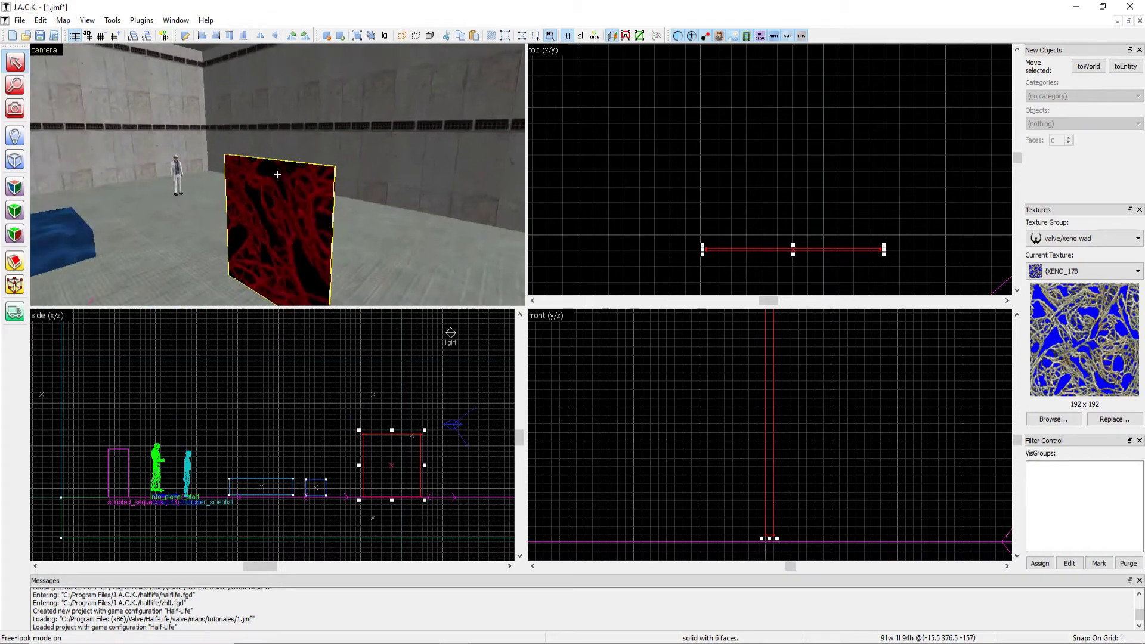
key("s")
key("a")
key("d")
key("Escape")
key("z")
key("a")
key("w")
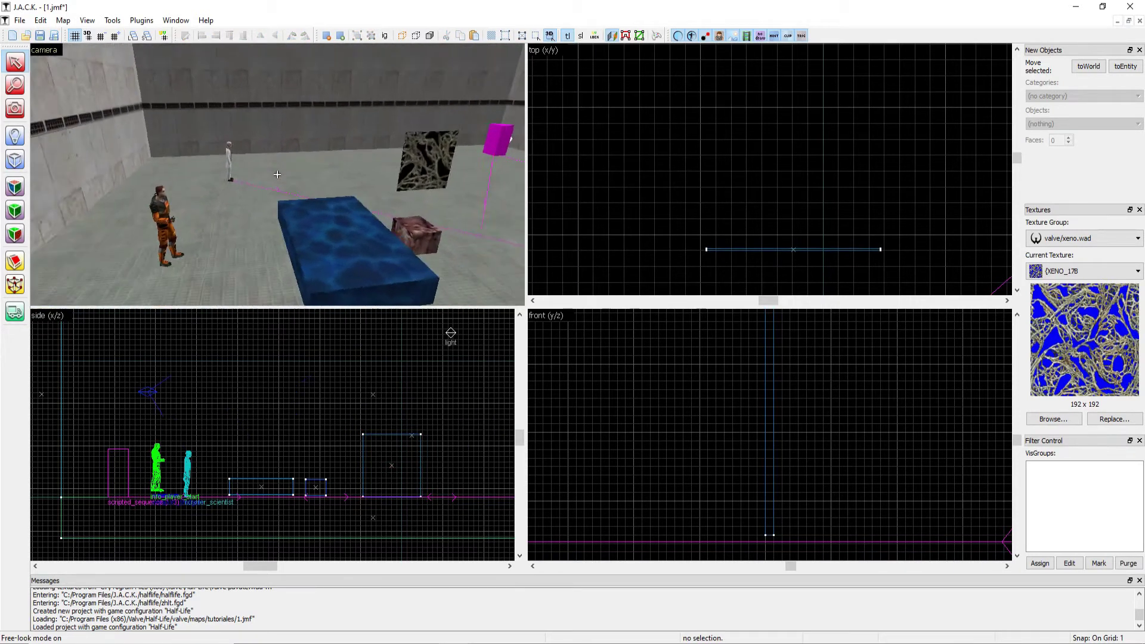
key("d")
key("s")
key("z")
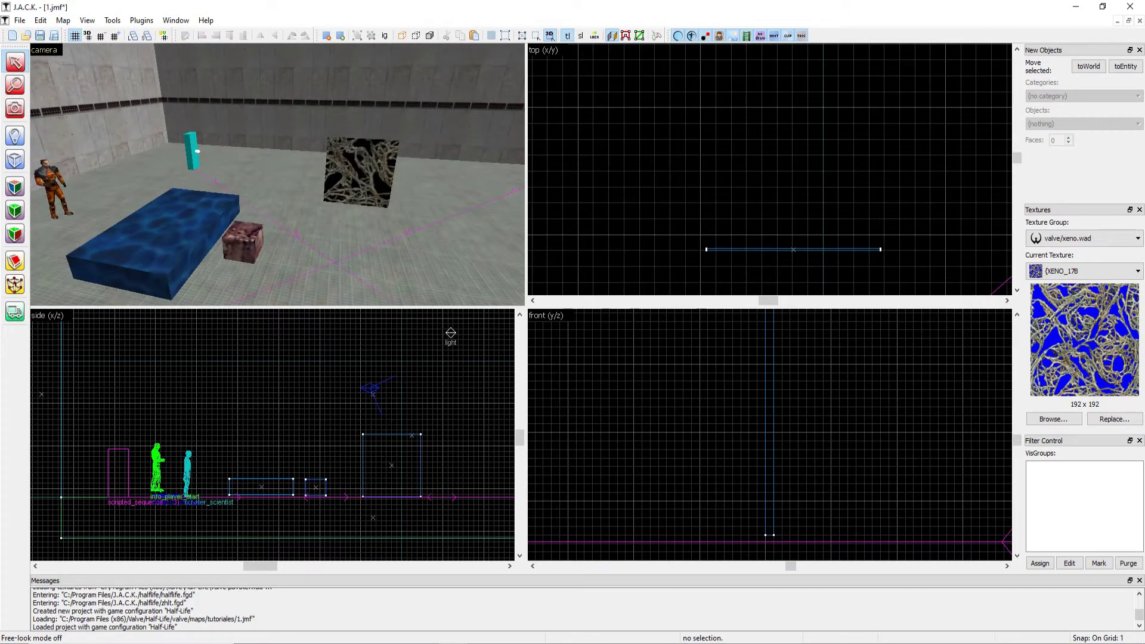
key("z")
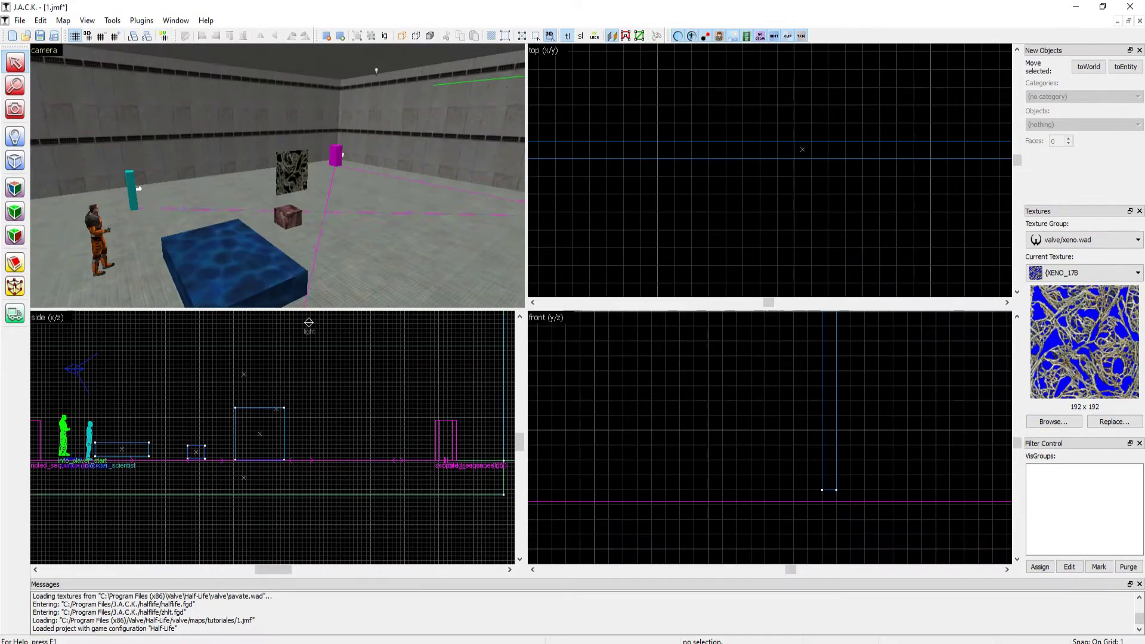
key("z")
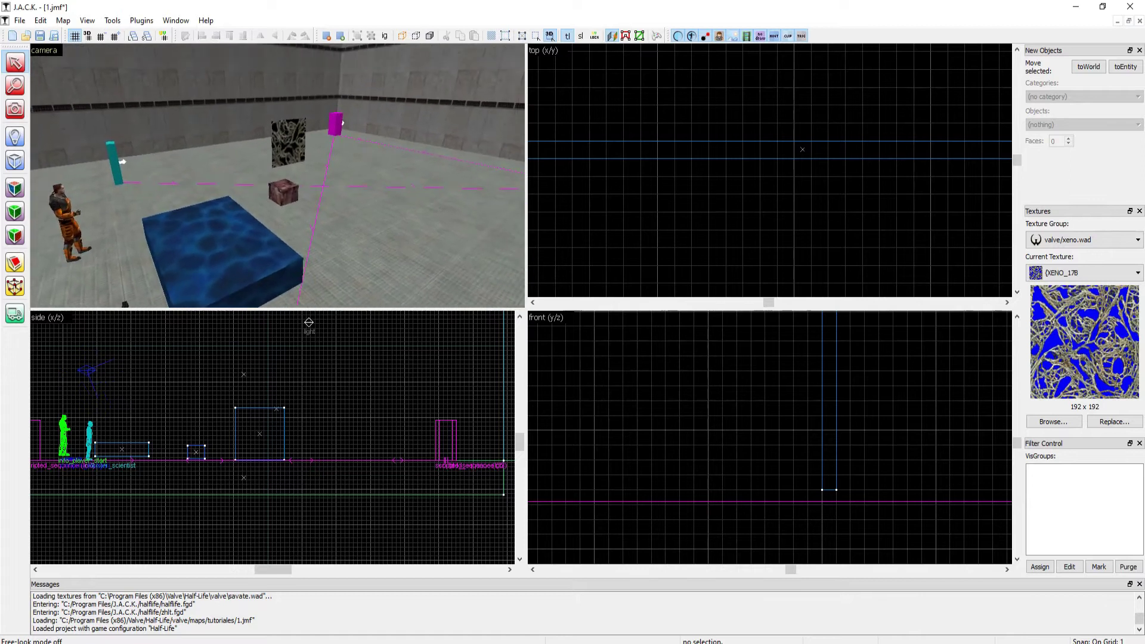
key("z")
key("z")
Select the root panel and look at the object properties available for a plain solid
left_click(278, 178)
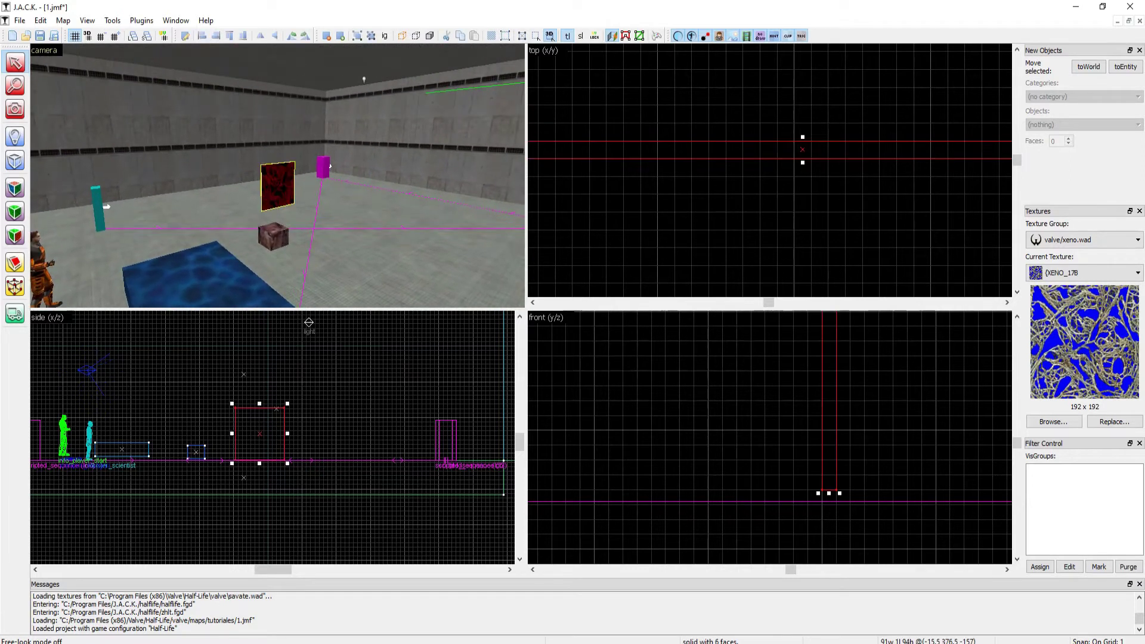
key("alt+Return")
left_click_drag(555, 215, 528, 222)
left_click(693, 224)
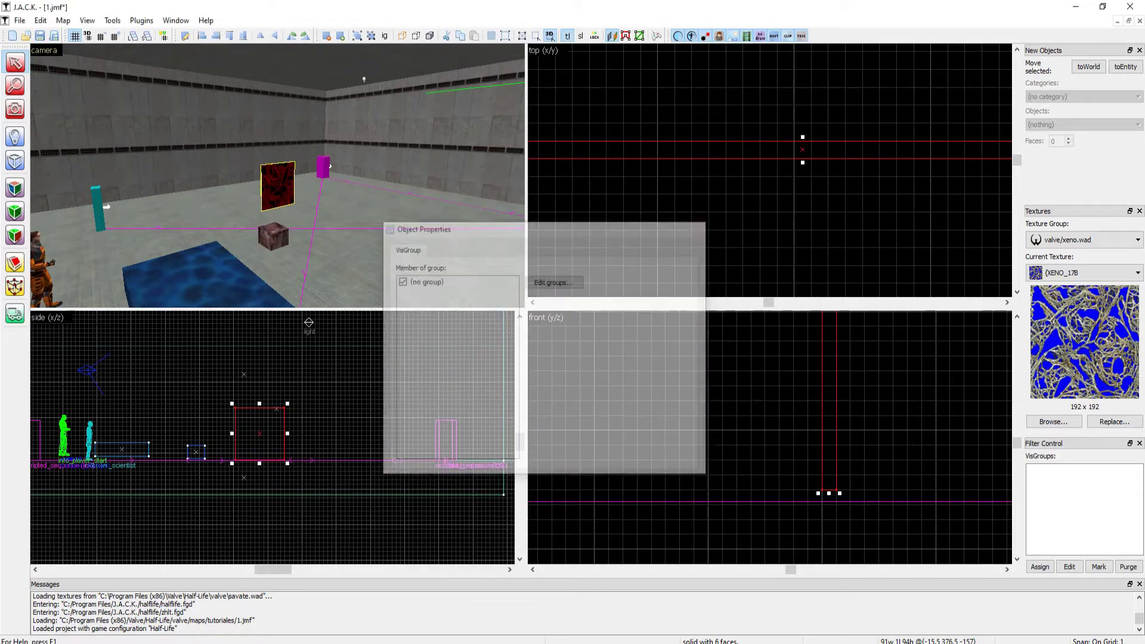
Tie the selected root panel to a func_wall entity
right_click(281, 186)
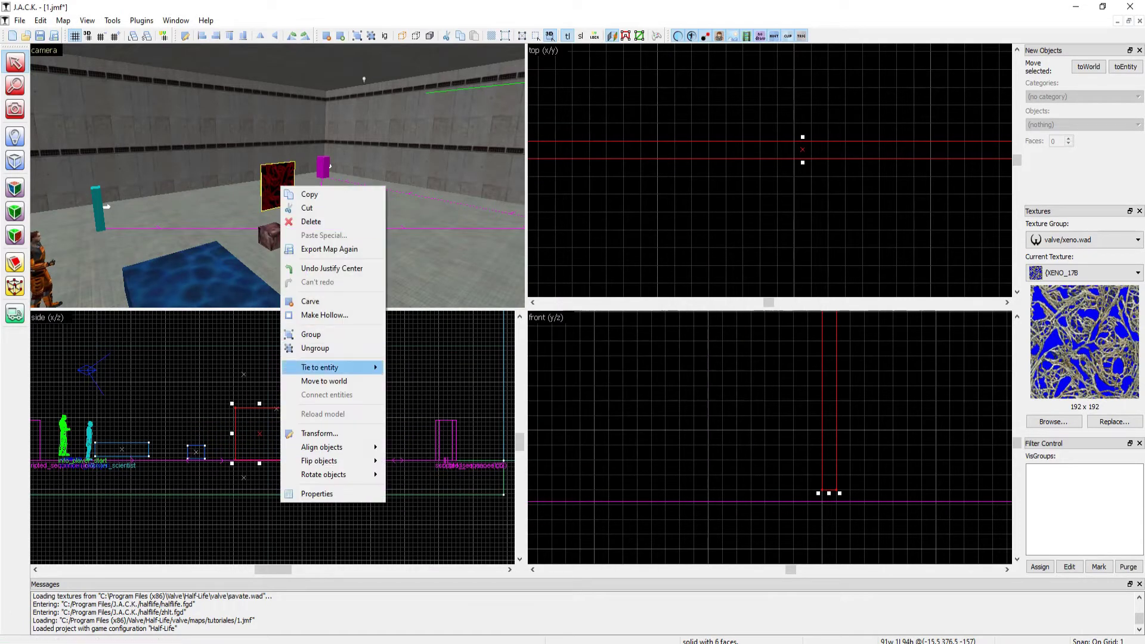
mouse_move(332, 368)
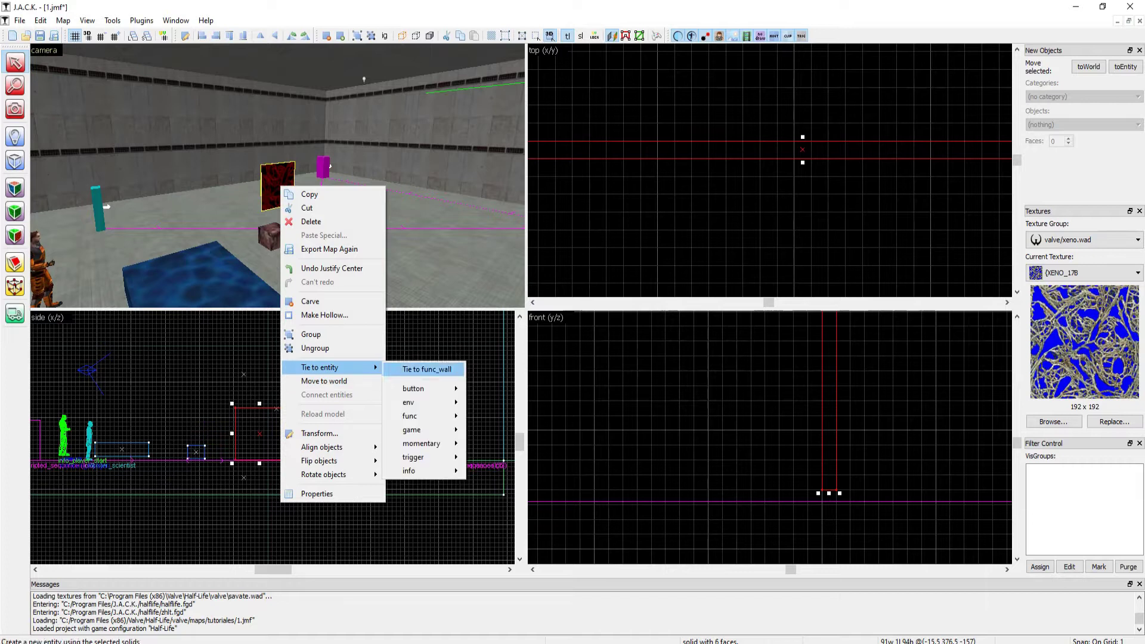
mouse_move(429, 416)
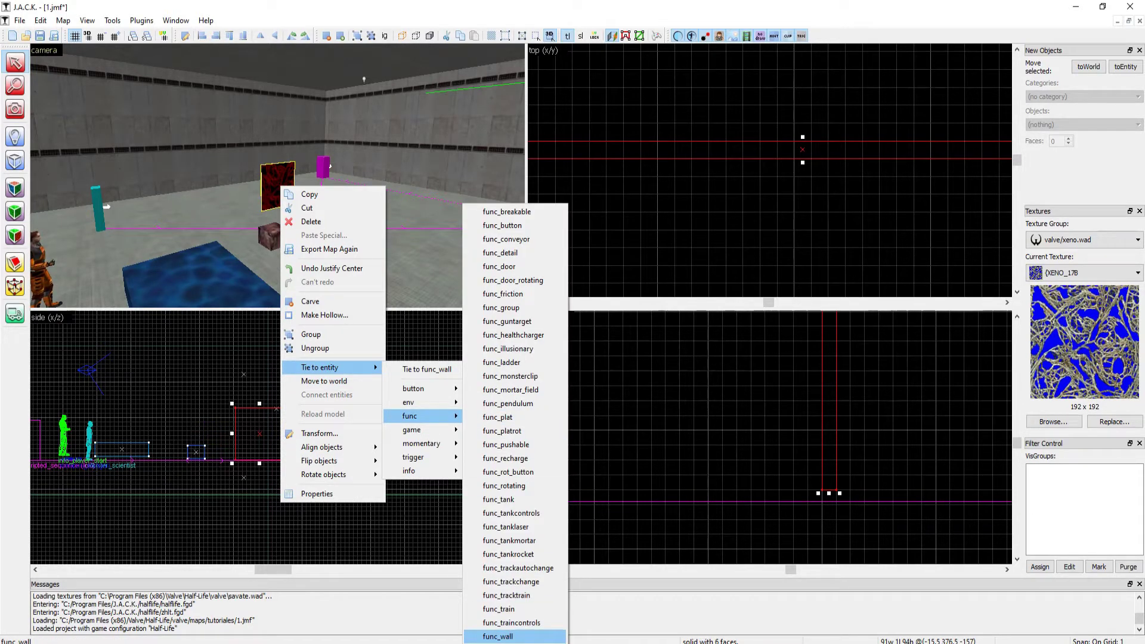
key("Return")
left_click_drag(537, 216, 544, 252)
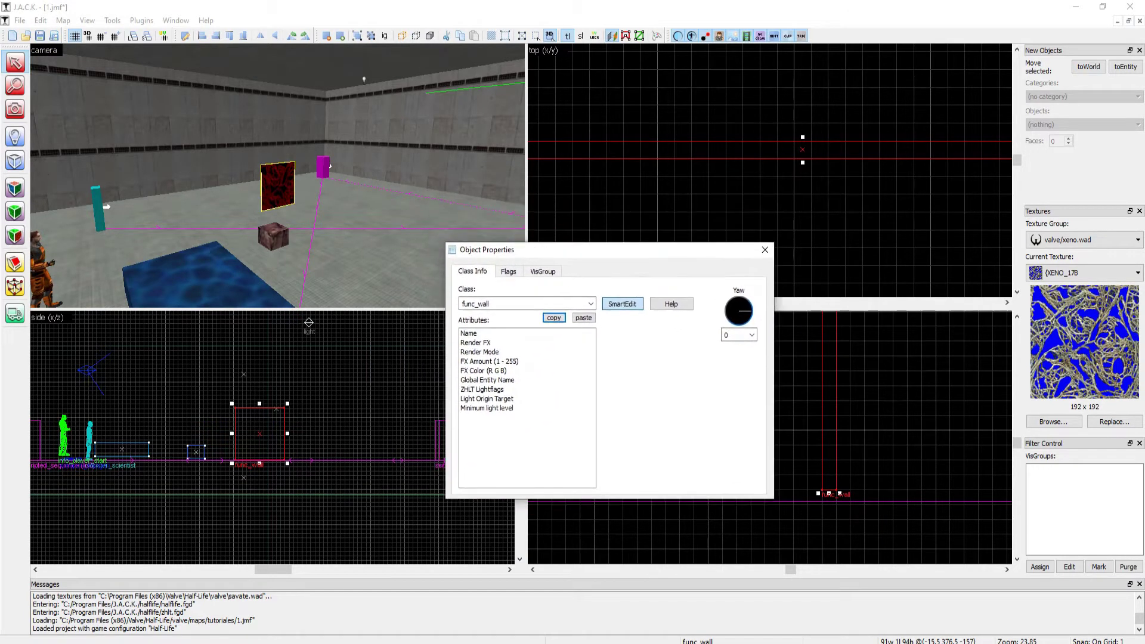
Review the func_wall's FX Amount and Render FX attributes and set its Render Mode to Texture
left_click(489, 361)
left_click(698, 335)
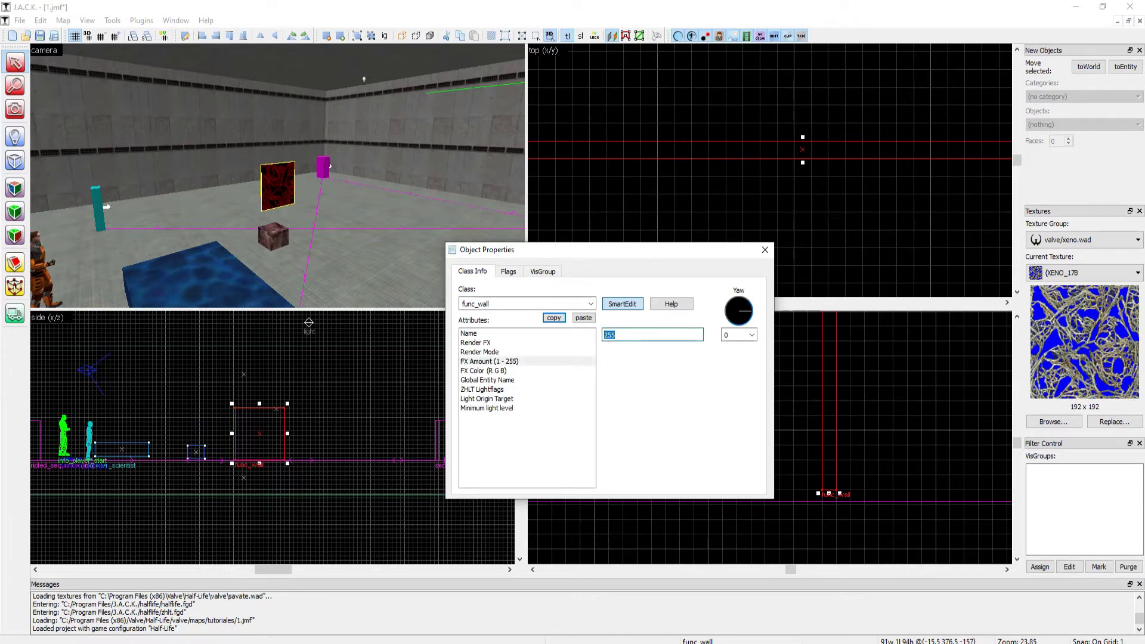
left_click(475, 342)
left_click(698, 334)
left_click(480, 352)
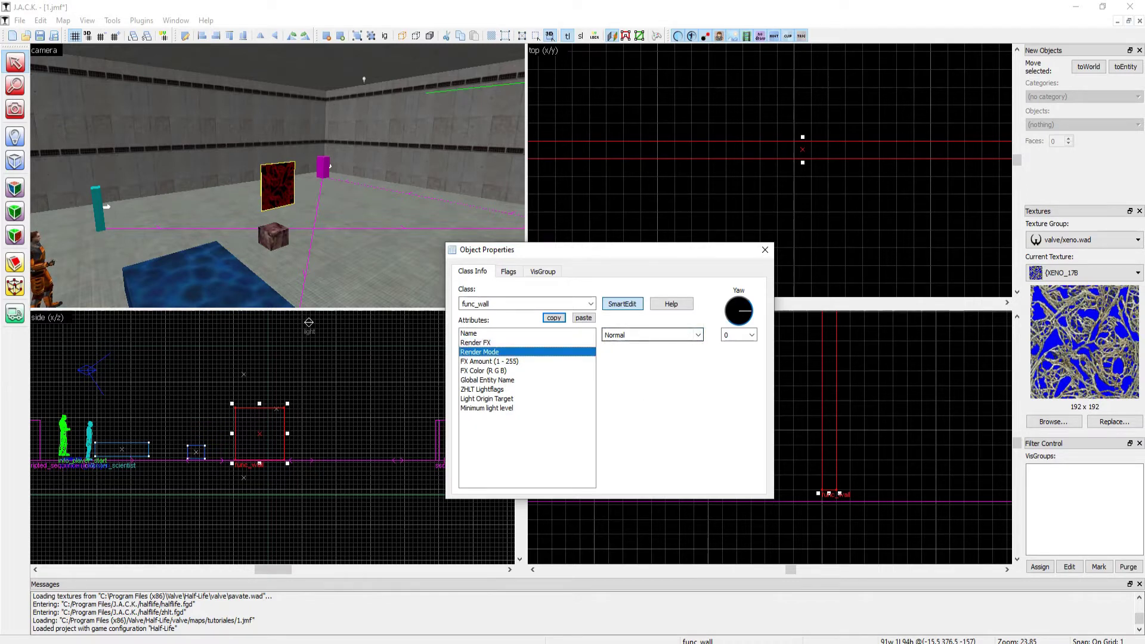
left_click(698, 335)
left_click(652, 362)
Close the object properties, deselect the func_wall panel and examine its transparency up close and from afar in the camera view
scroll(277, 175, "up", 3)
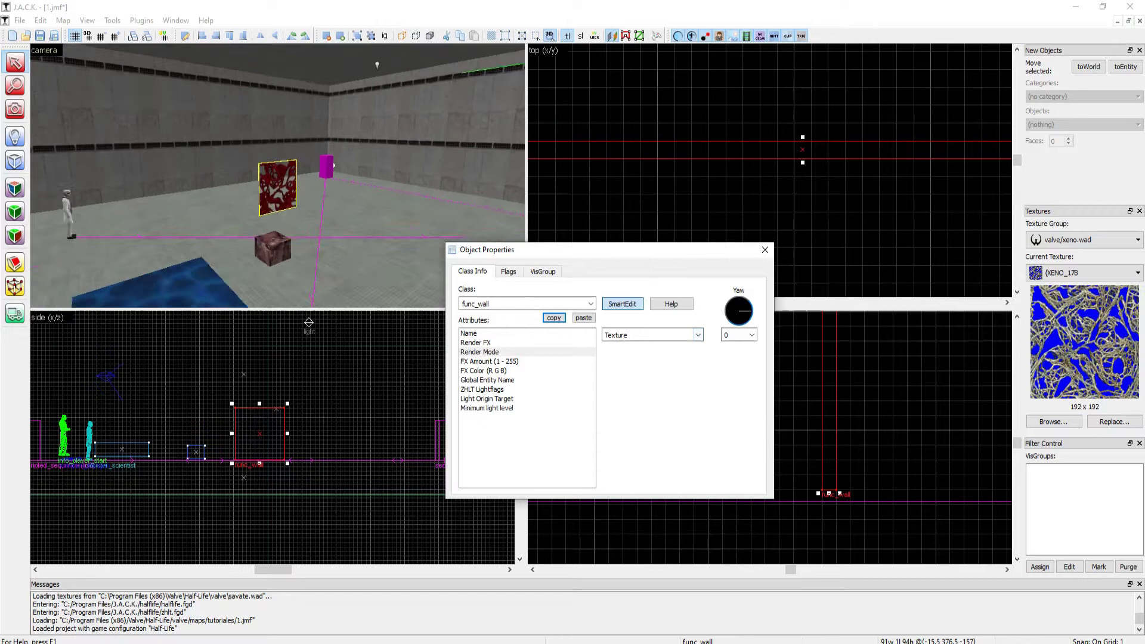
scroll(278, 176, "down", 3)
scroll(277, 176, "up", 2)
scroll(277, 175, "up", 2)
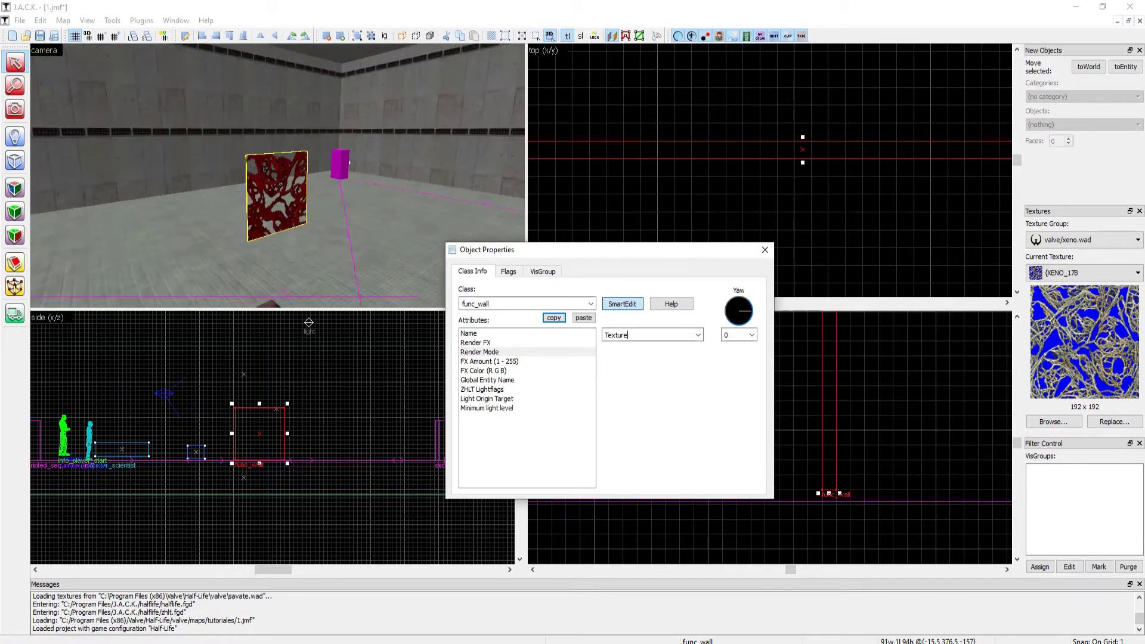
scroll(277, 175, "down", 4)
scroll(278, 176, "up", 1)
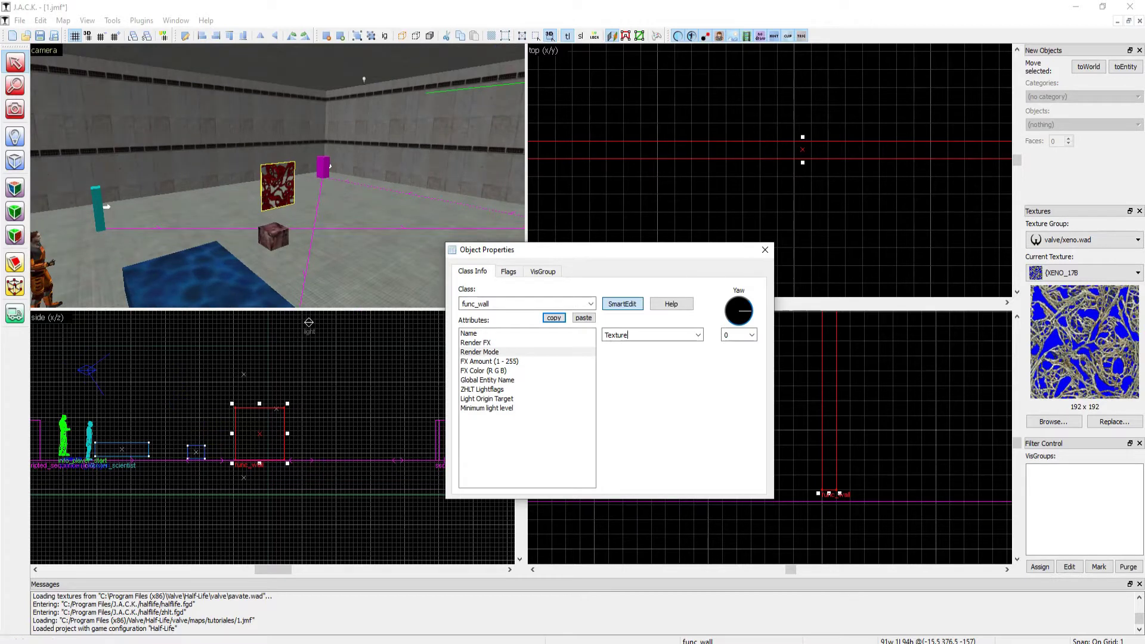
left_click(764, 250)
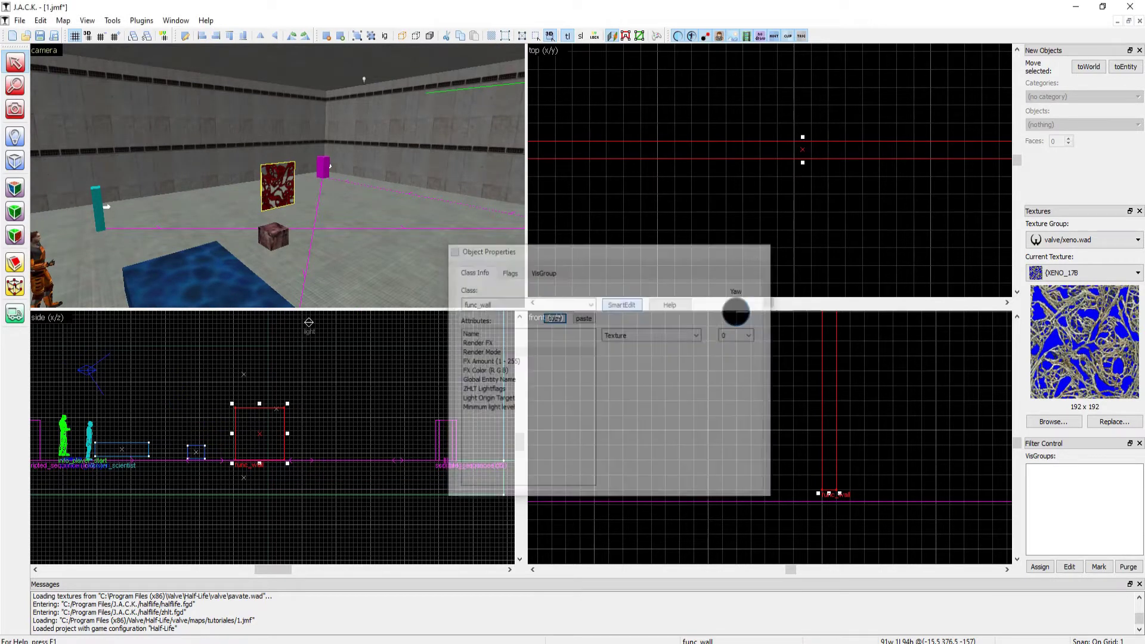
key("z")
key("Escape")
key("z")
key("w")
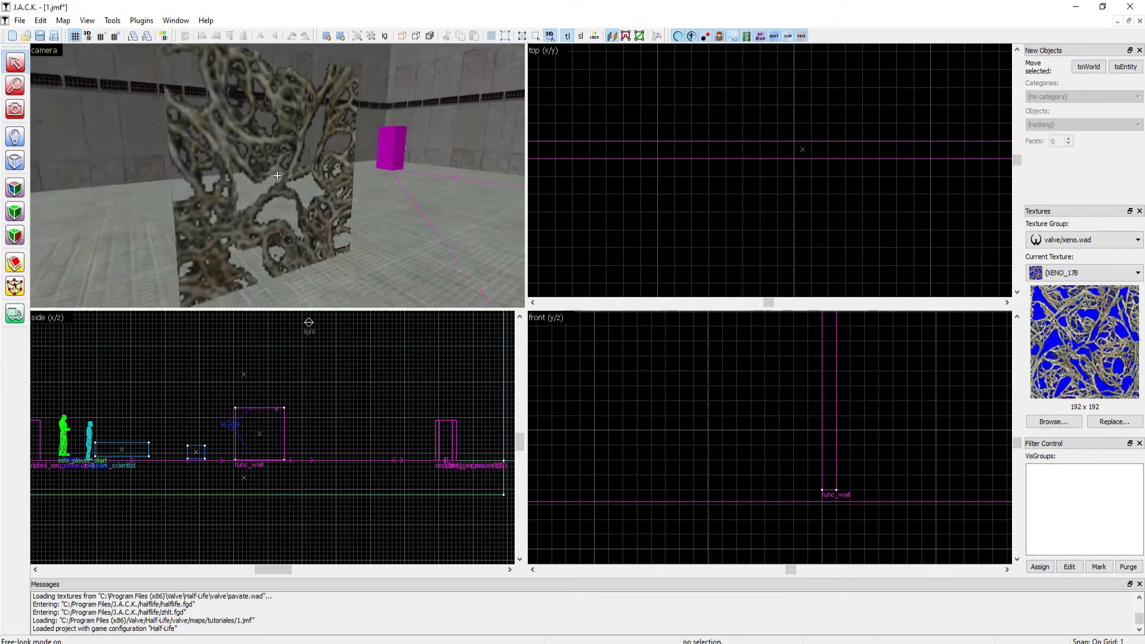
key("s")
key("z")
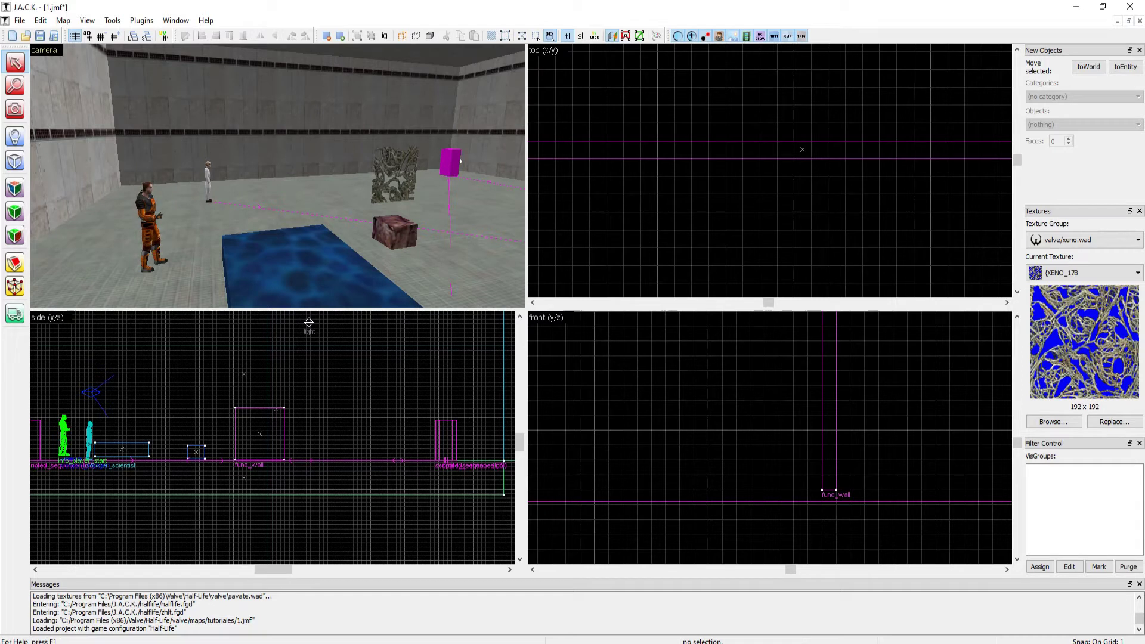
Choose the {SCORCH3 decal from valve/decals.wad as the current texture
left_click(15, 188)
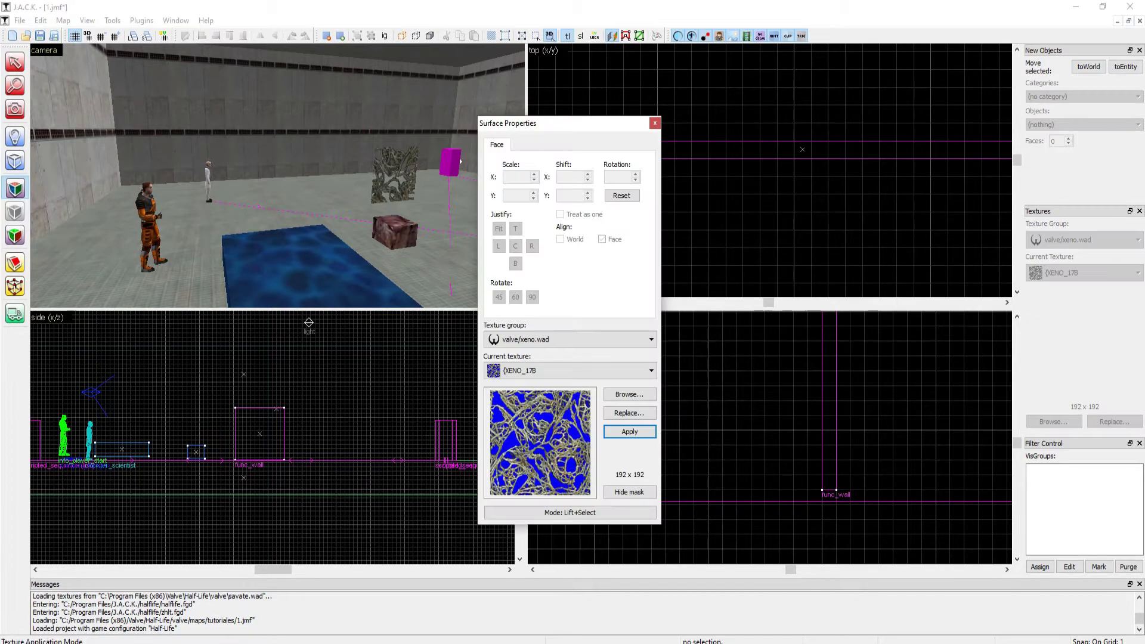
key("Escape")
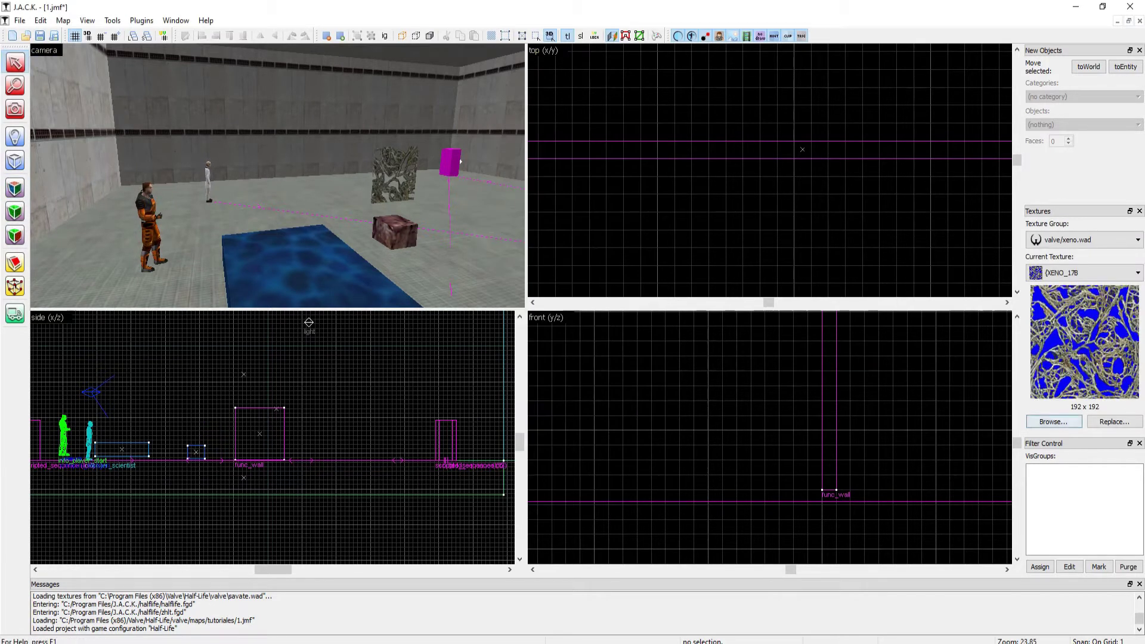
left_click(1053, 421)
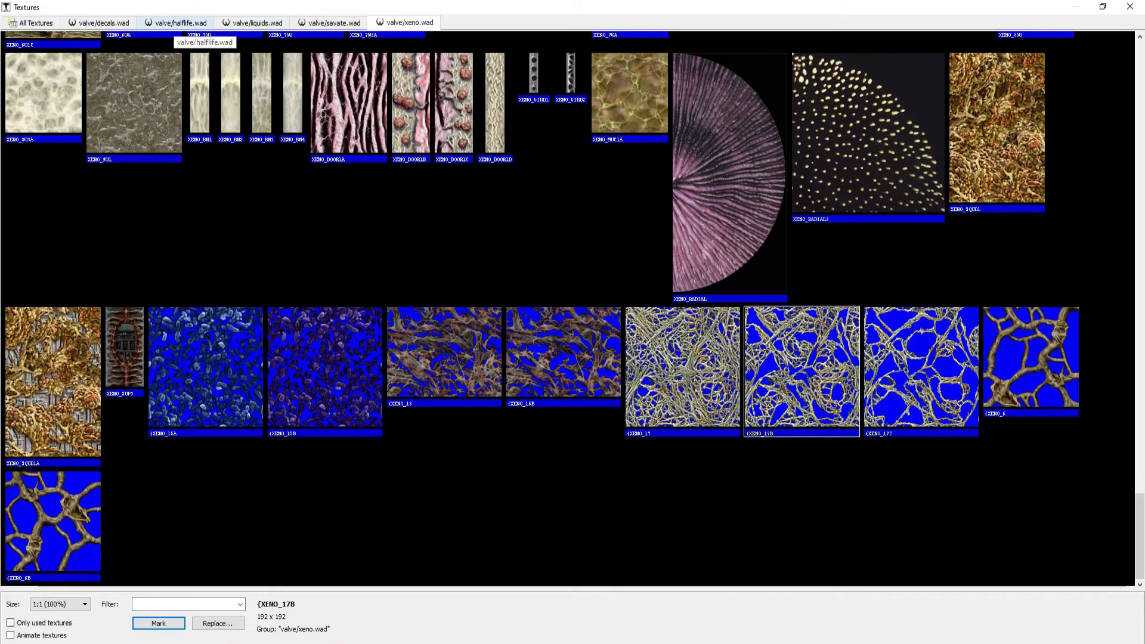
left_click(101, 23)
double_click(646, 426)
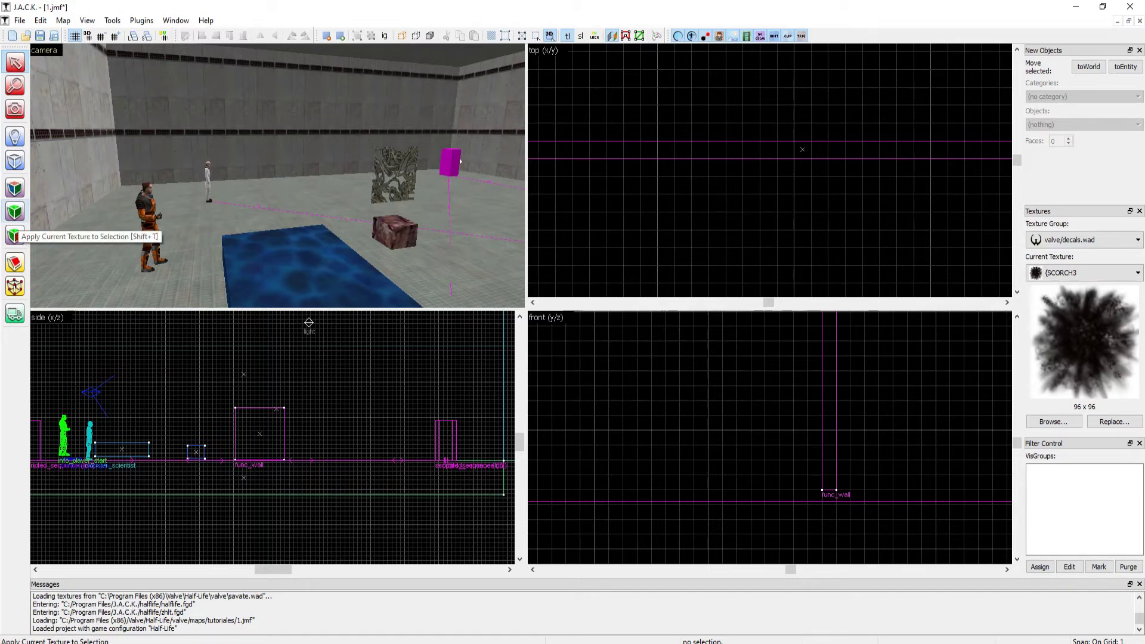
Apply the {SCORCH3 decal at three spots along the concrete wall behind the scientist
left_click(15, 236)
key("z")
key("w")
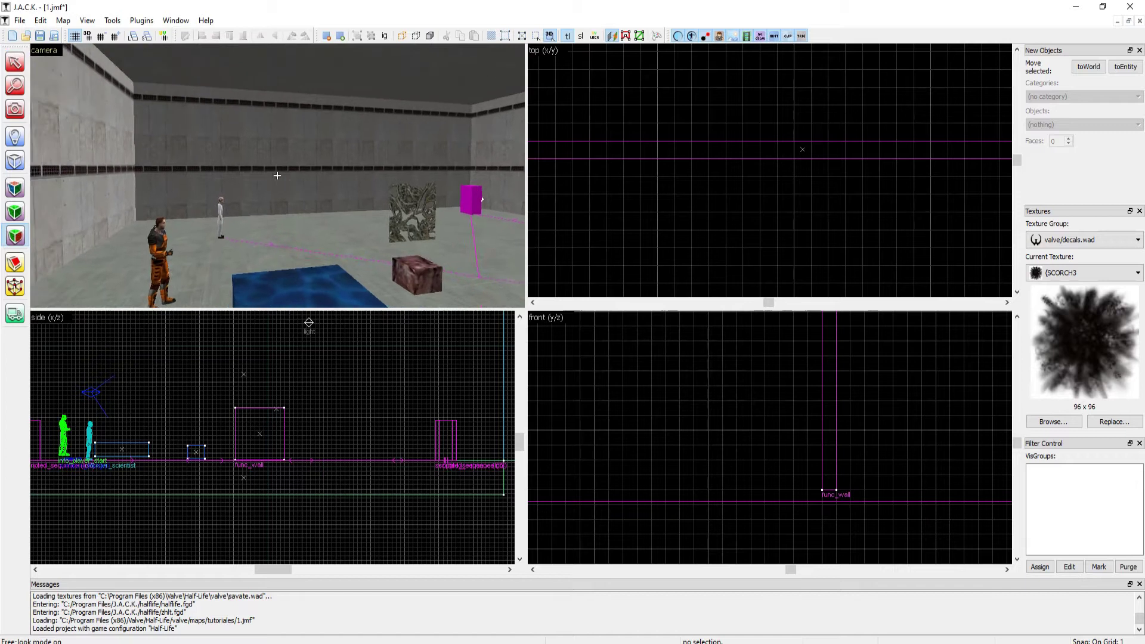
left_click(277, 176)
key("w")
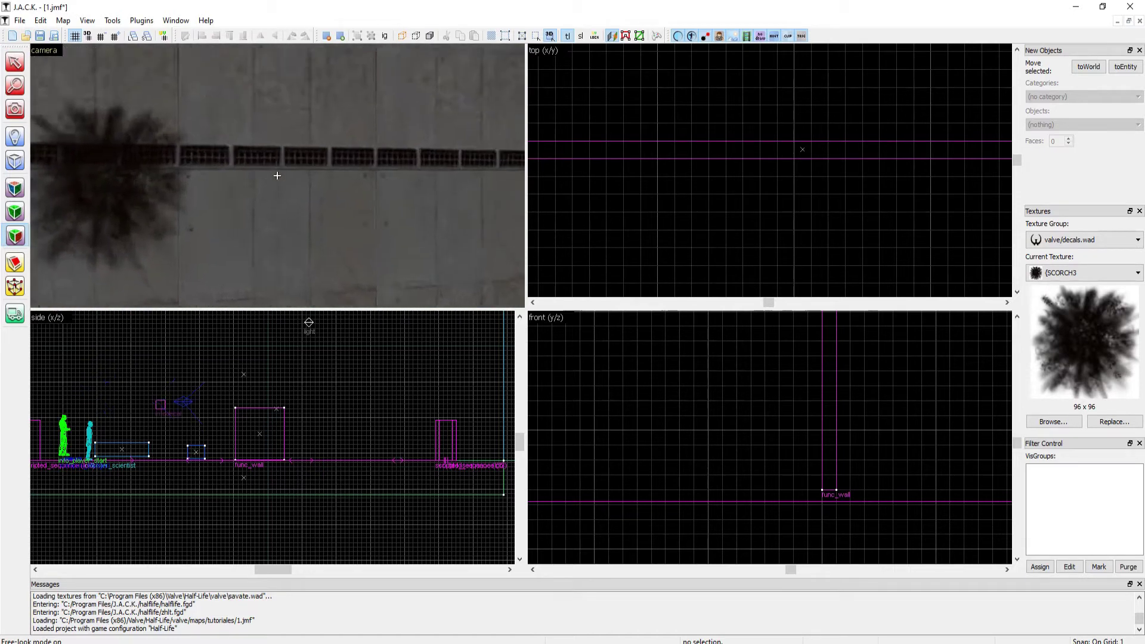
left_click(277, 175)
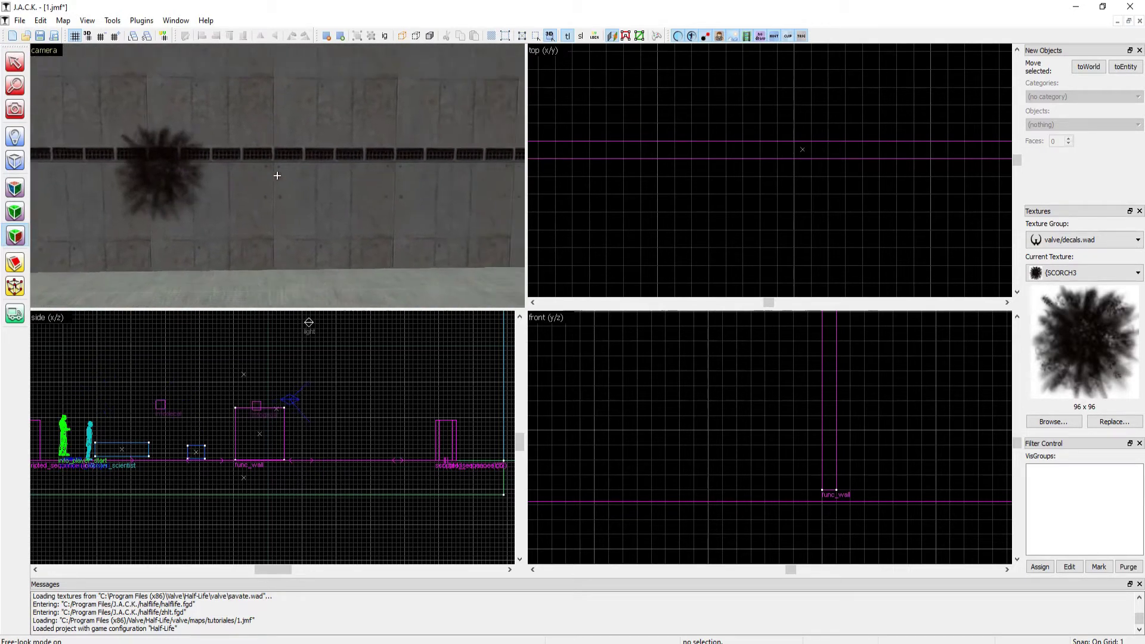
left_click(277, 175)
key("s")
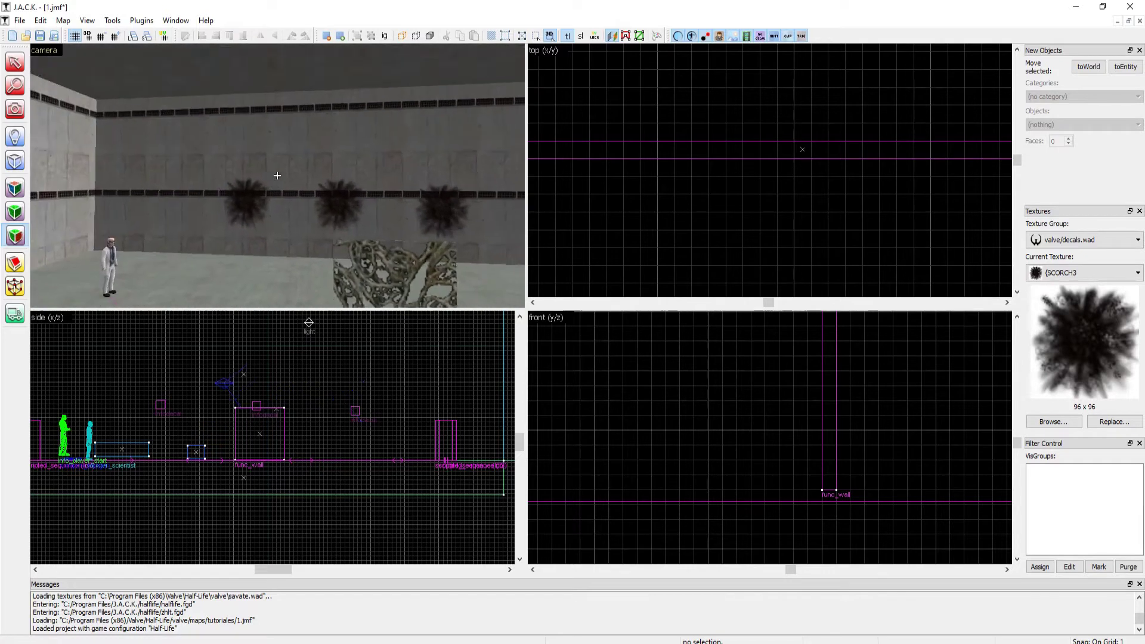
Select the scorch decal nearest the scientist and look at its infodecal object properties
key("w")
left_click(15, 62)
left_click(196, 175)
left_click(416, 182)
left_click(417, 181)
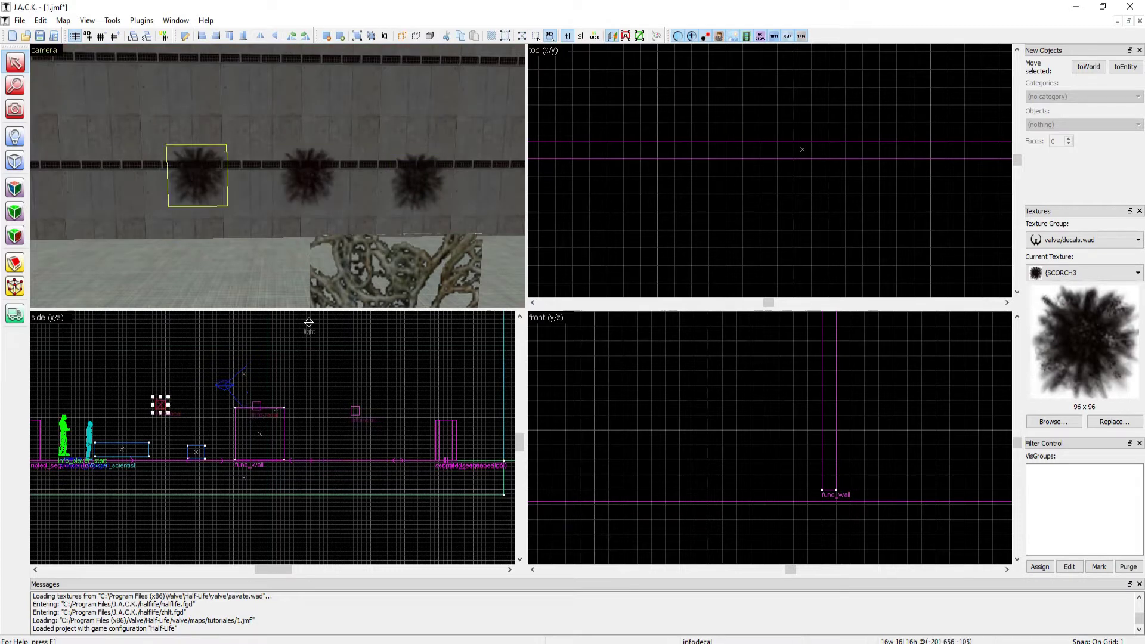
key("alt+Return")
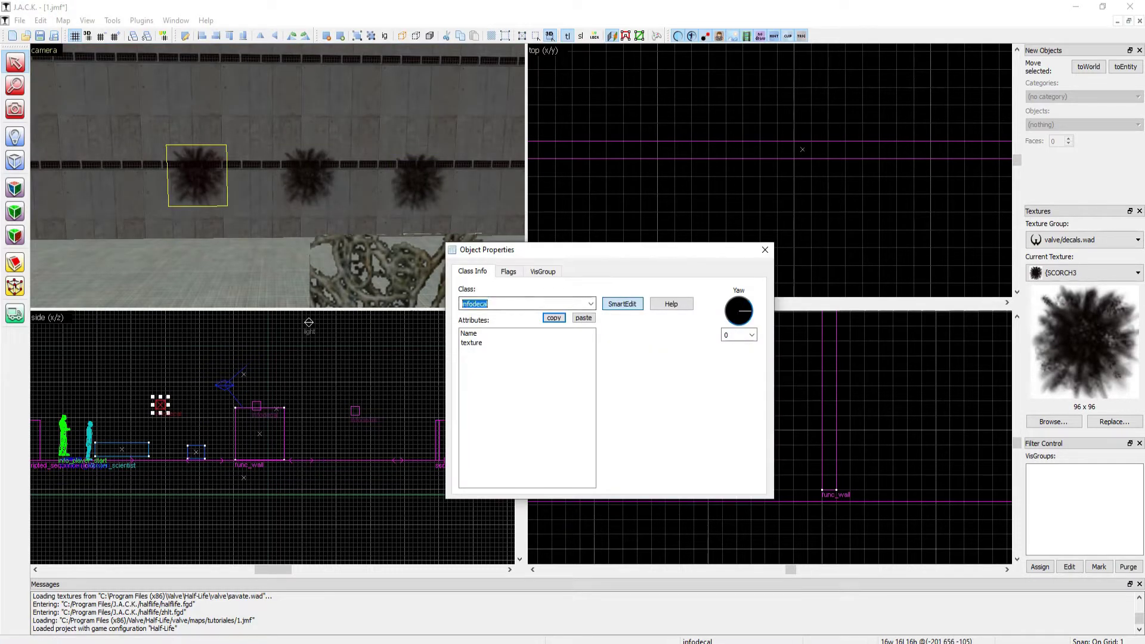
key("Escape")
Fly around the room in the camera view and examine the blocks, root panel and scorch decals from several sides
key("z")
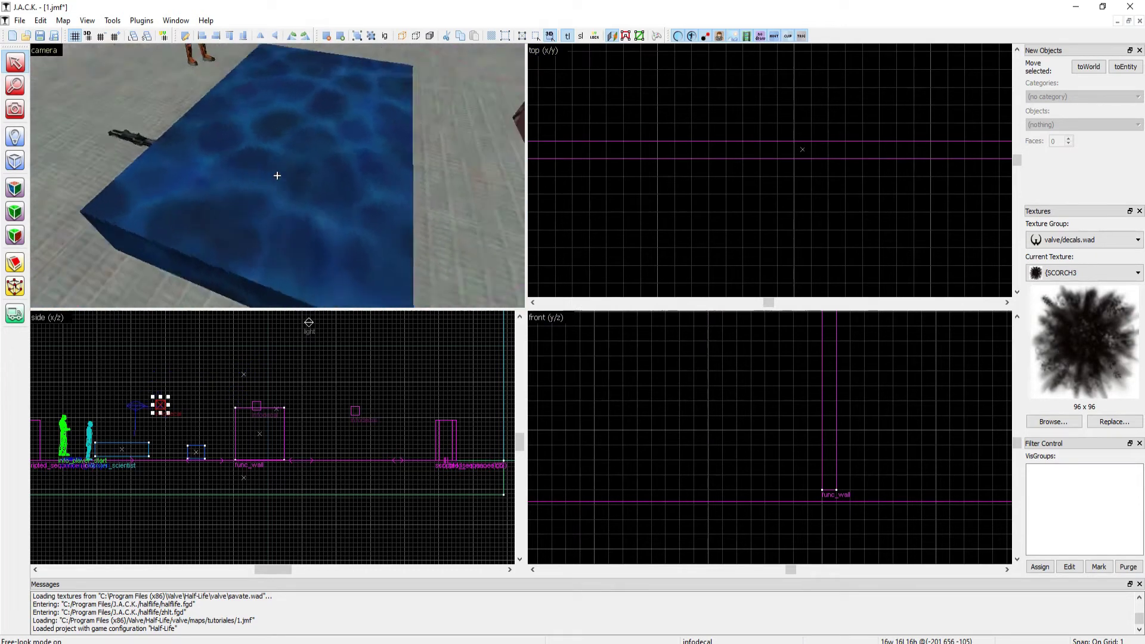
key("s")
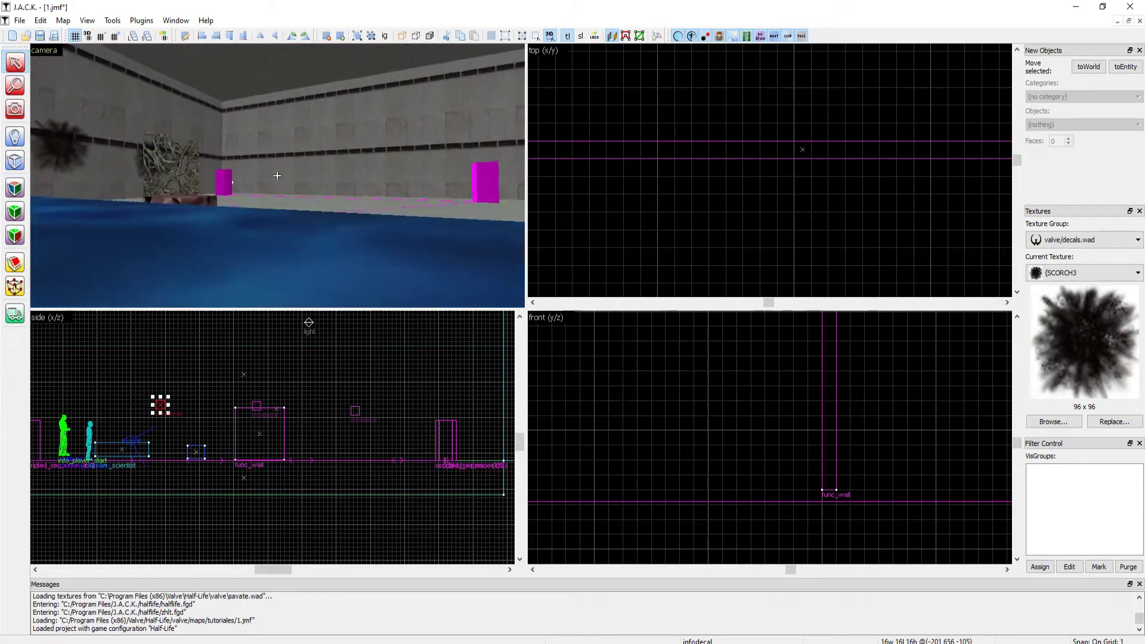
key("d")
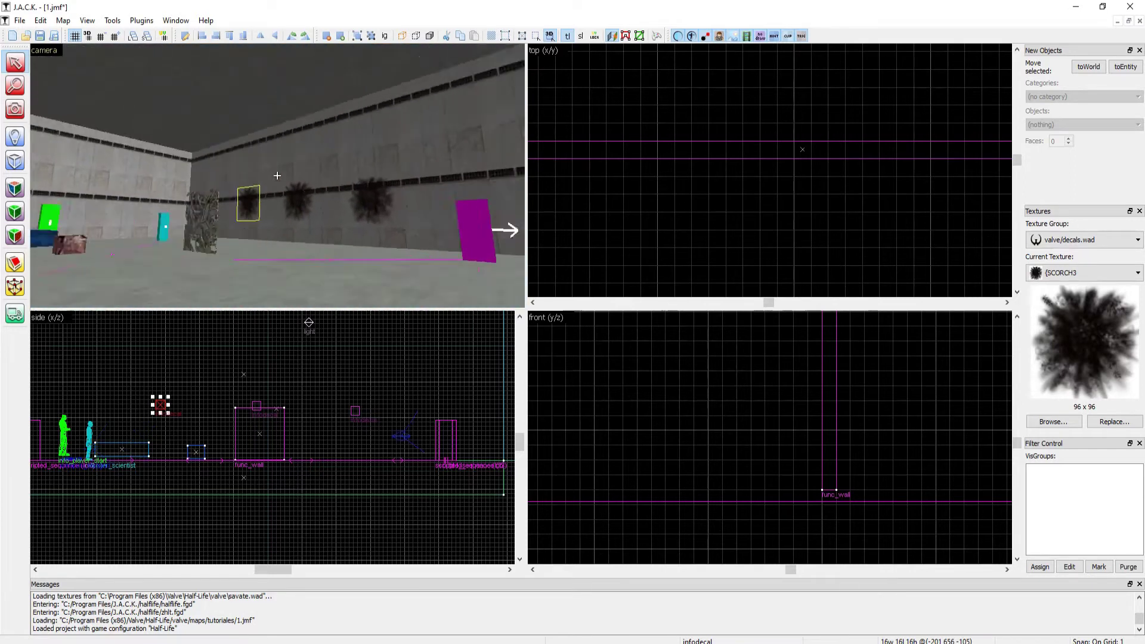
key("s")
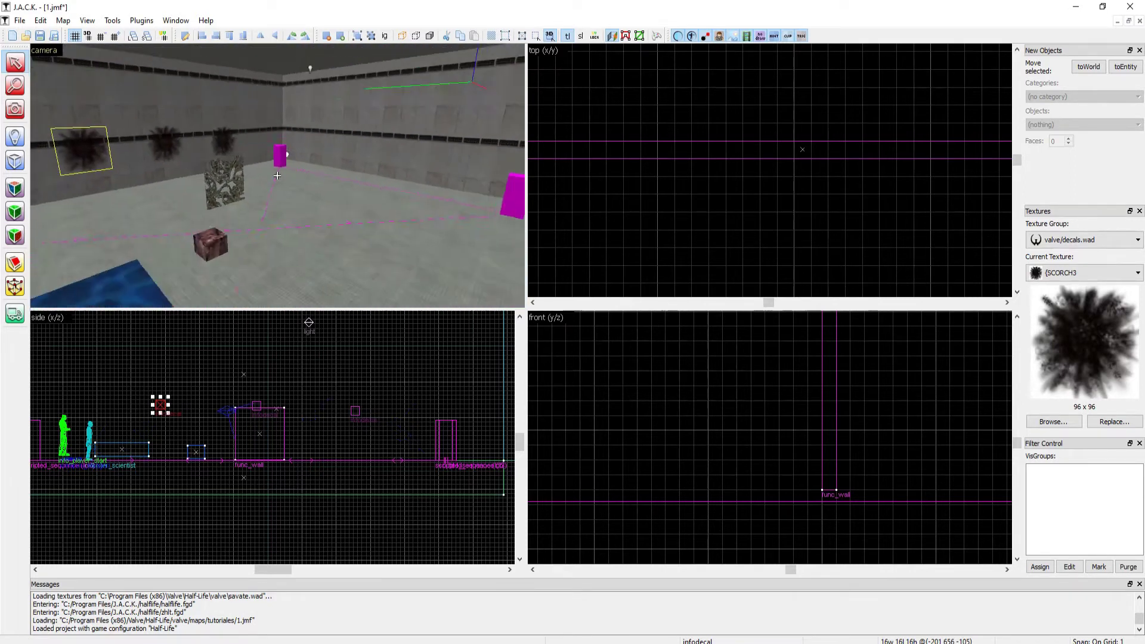
key("a")
key("d")
key("s")
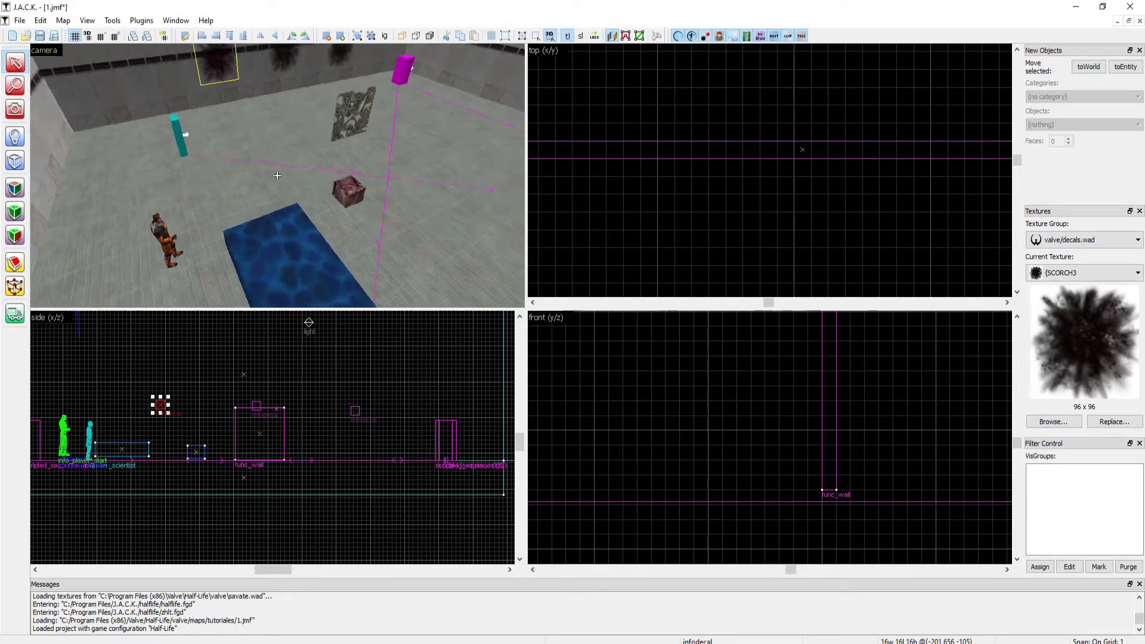
key("w")
key("s")
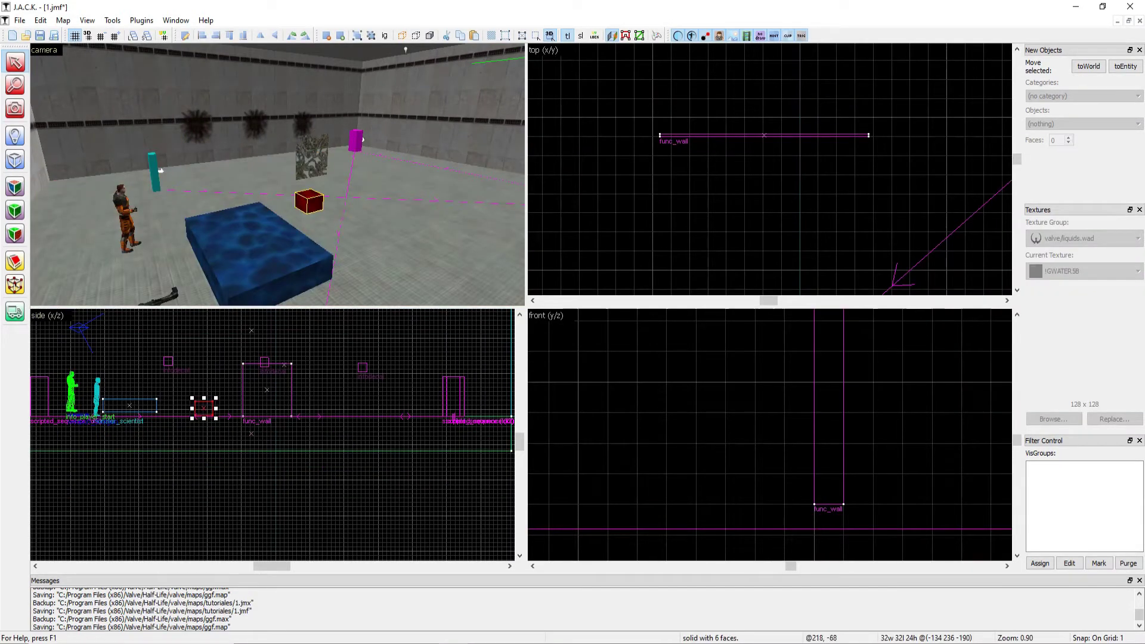
key("ctrl+v")
left_click_drag(275, 433, 226, 381)
right_click(229, 384)
left_click(257, 105)
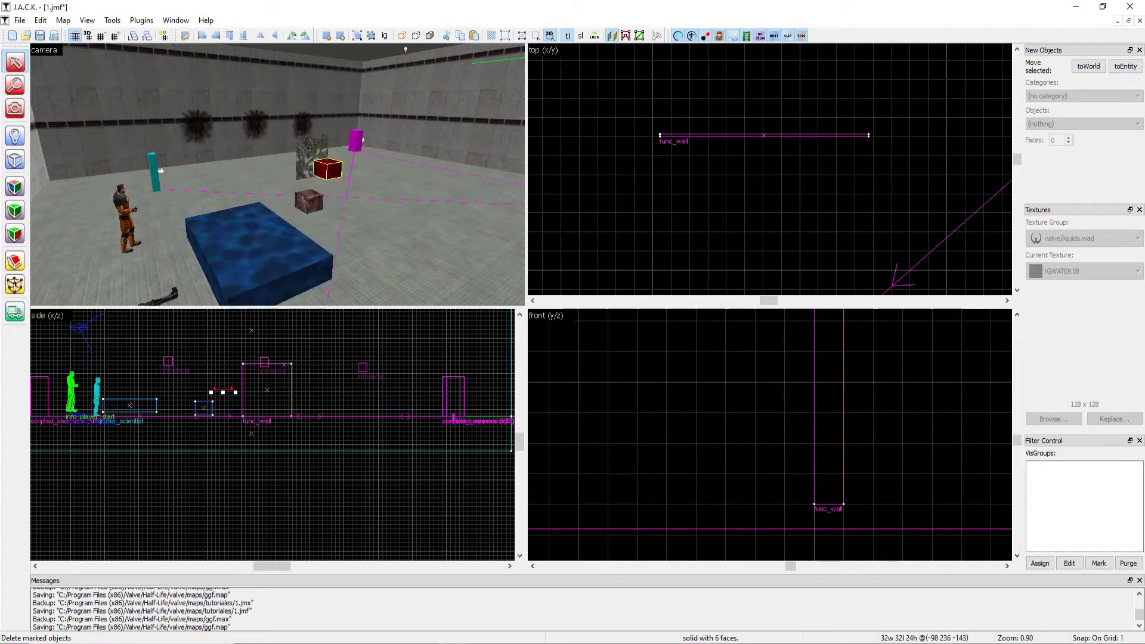
Copy the small 32 × 32 × 24 block and paste the duplicate on the far side of the func_wall panel
left_click(204, 409)
scroll(200, 413, "up", 3)
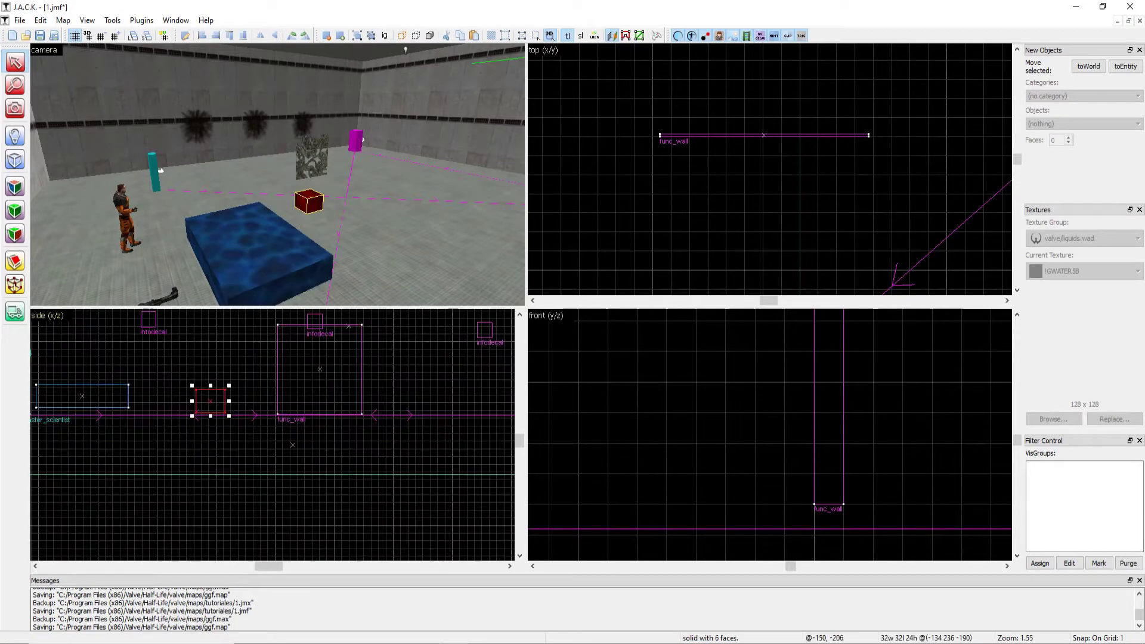
right_click(210, 406)
left_click(239, 99)
key("Delete")
scroll(421, 385, "down", 2)
right_click(422, 382)
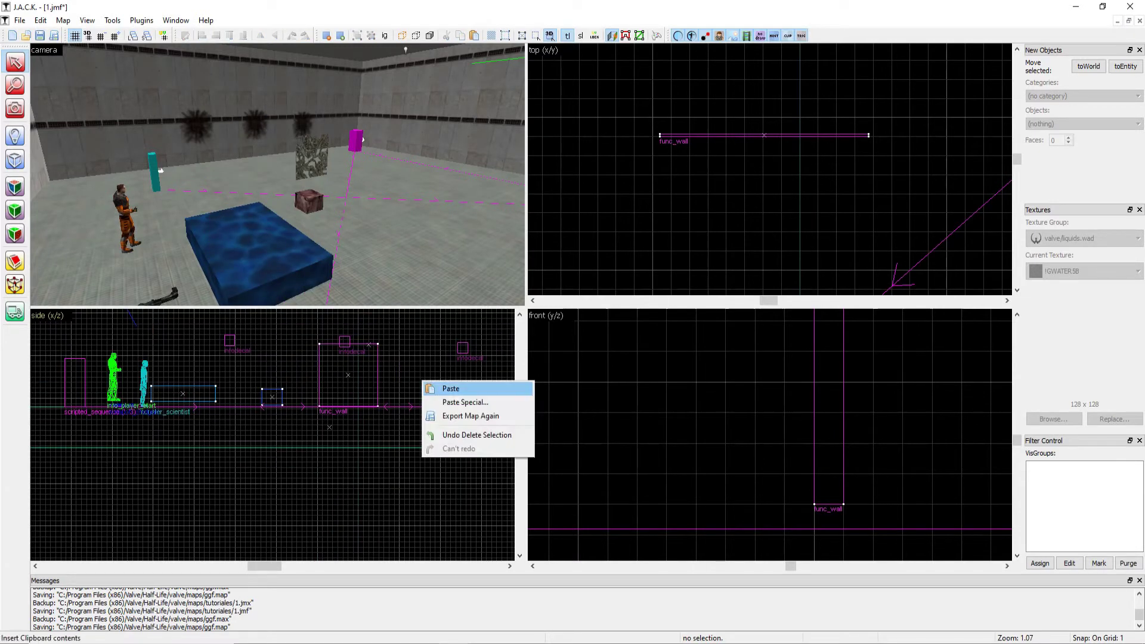
left_click(448, 388)
left_click(437, 378)
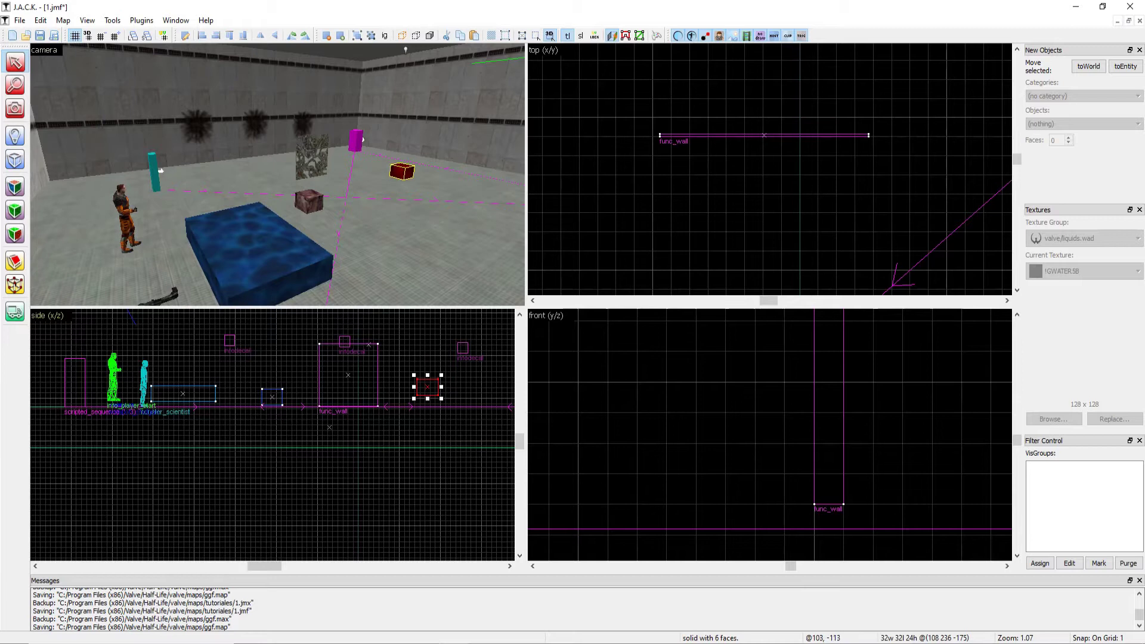
Move the pasted block toward the func_wall panel and lower it to about (106, 296, -190)
scroll(808, 391, "down", 6)
scroll(852, 215, "down", 10)
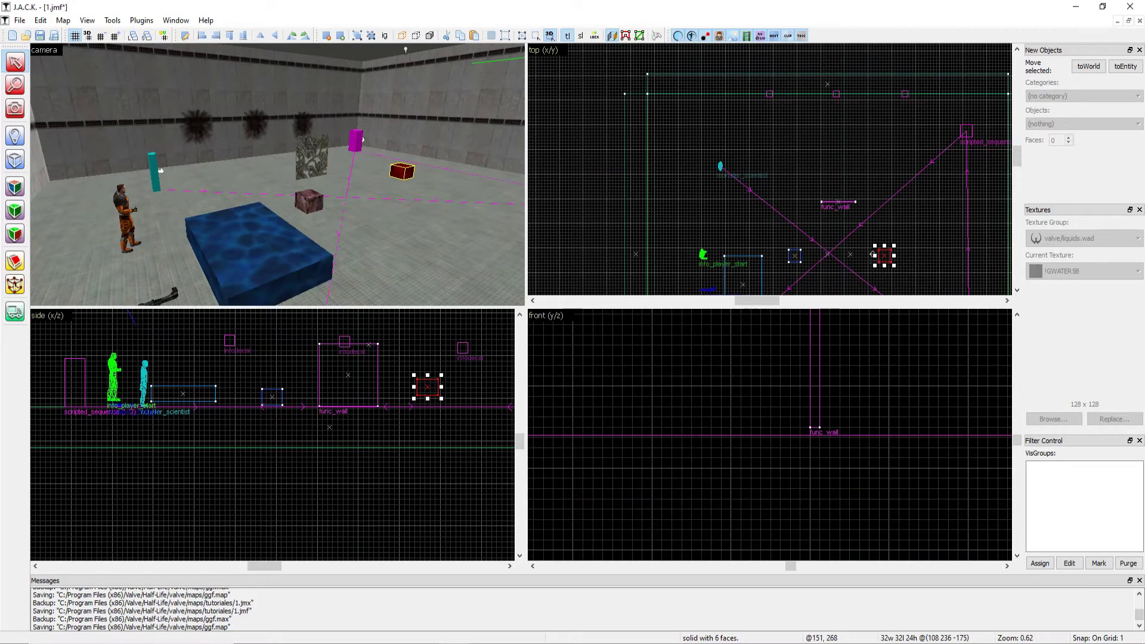
scroll(846, 357, "down", 10)
scroll(746, 358, "up", 4)
left_click_drag(786, 348, 881, 361)
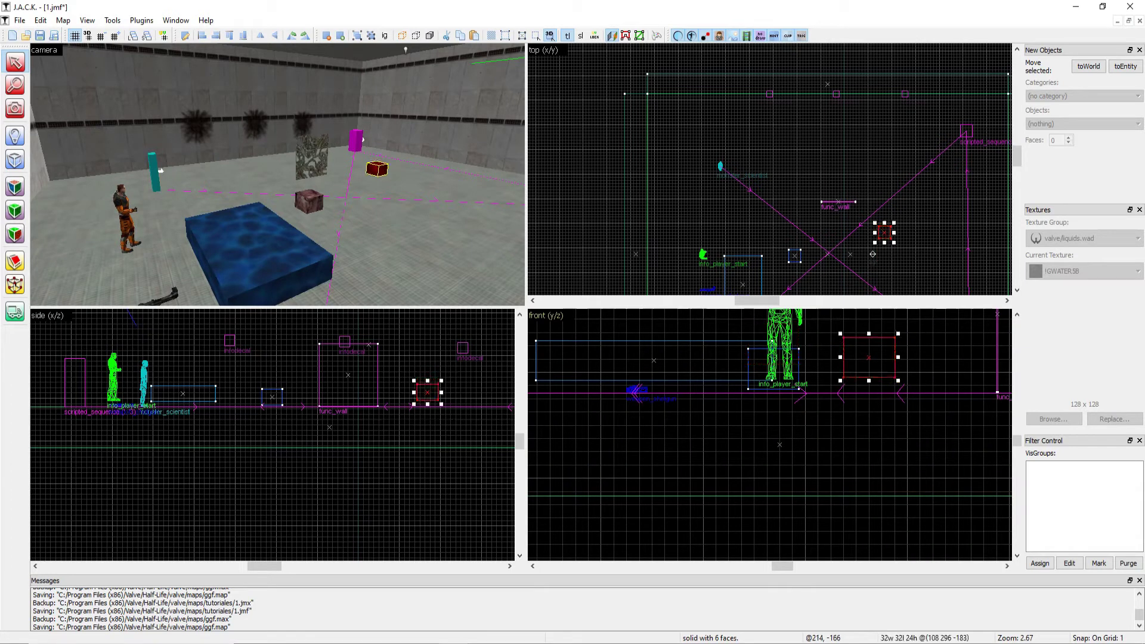
key("z")
key("z")
scroll(409, 473, "up", 4)
scroll(442, 332, "down", 3)
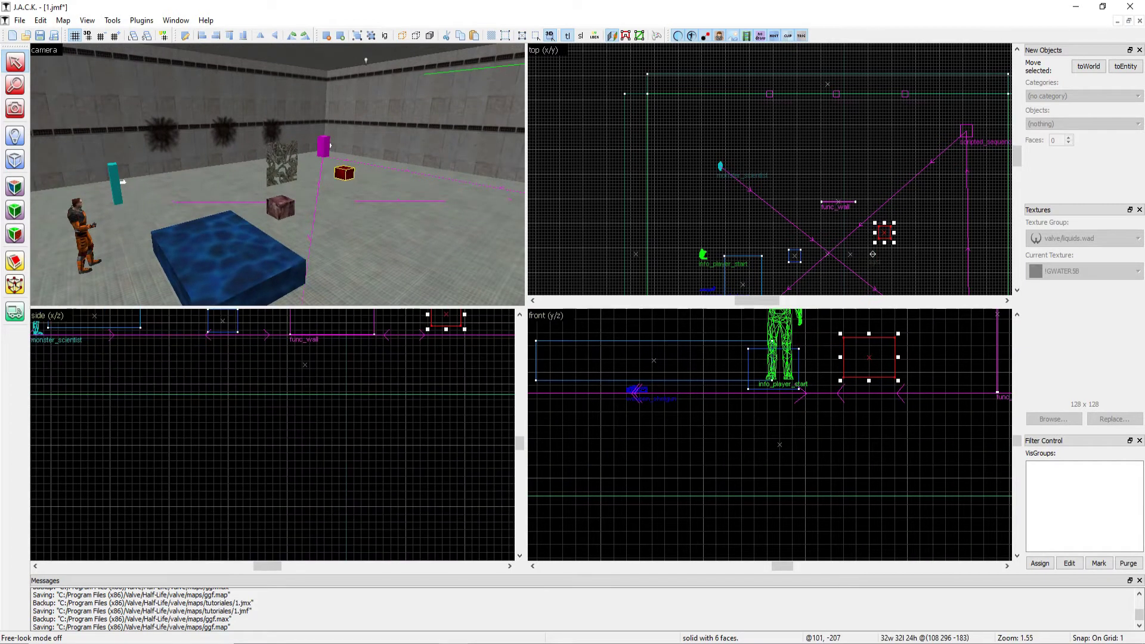
mouse_move(449, 325)
left_mouse_down()
mouse_move(448, 340)
mouse_move(445, 323)
left_mouse_up()
Lower the pasted block onto the floor at about (105, 296, -191) and check it up close
key("w")
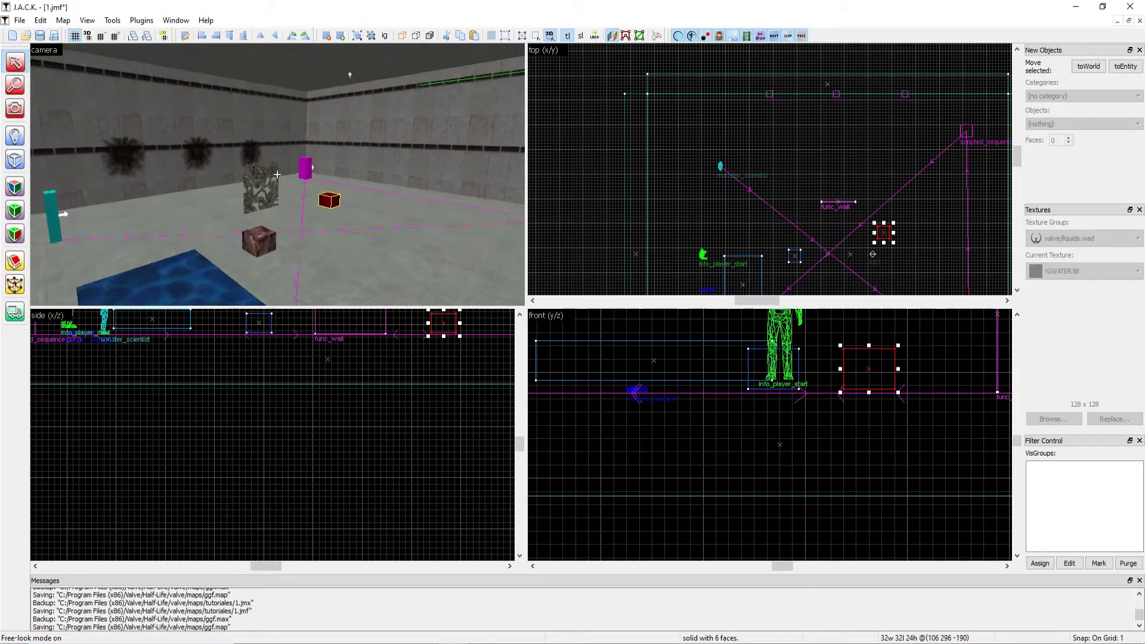
key("z")
scroll(443, 321, "up", 6)
scroll(442, 321, "up", 5)
left_click_drag(435, 362, 428, 368)
key("z")
key("s")
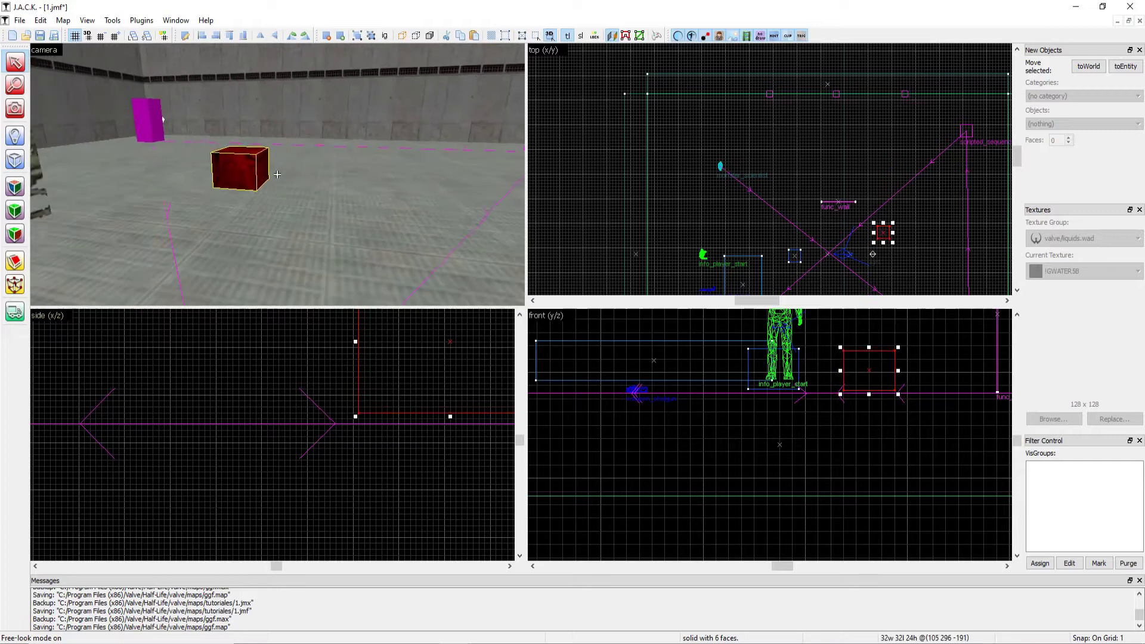
key("z")
Enlarge the pasted block to a slab about 150 wide and 67 long in front of the func_wall panel
scroll(374, 353, "down", 8)
scroll(872, 254, "up", 4)
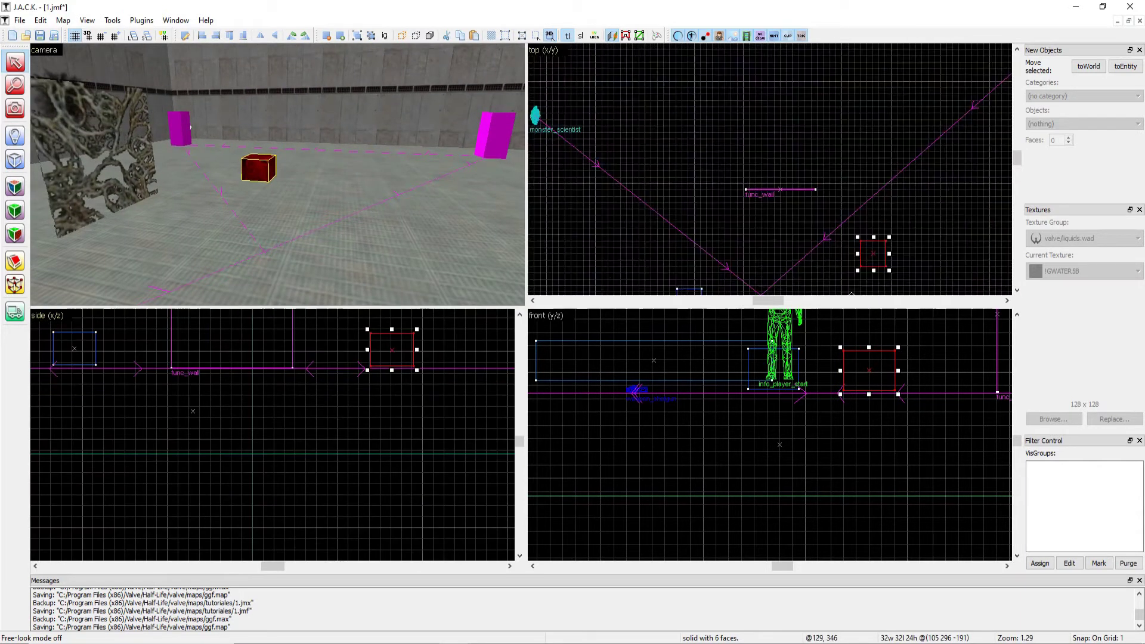
left_click_drag(857, 237, 788, 210)
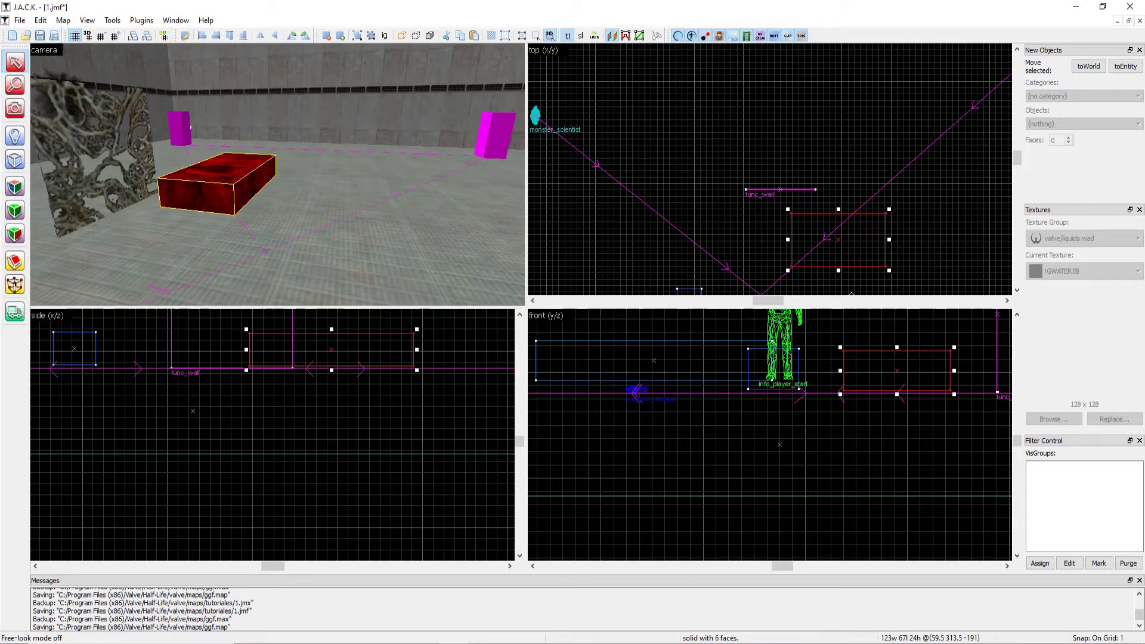
left_click_drag(417, 349, 452, 349)
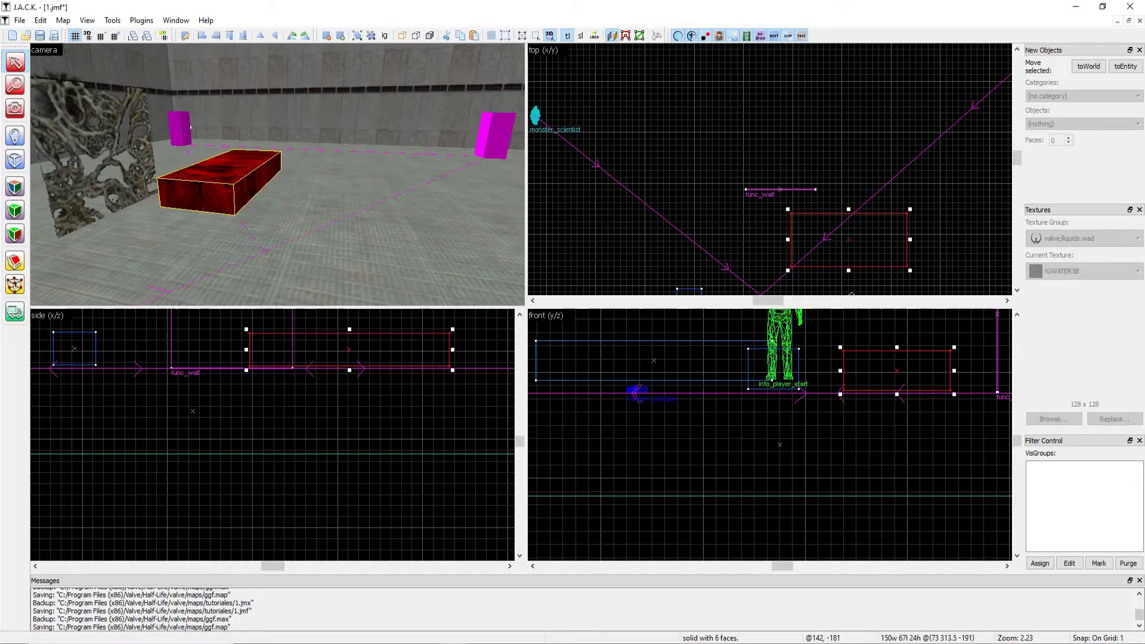
Inspect the enlarged slab in the camera view and look at its object properties
key("z")
key("w")
key("s")
key("z")
key("Escape")
double_click(212, 197)
left_click_drag(427, 158, 455, 179)
key("Escape")
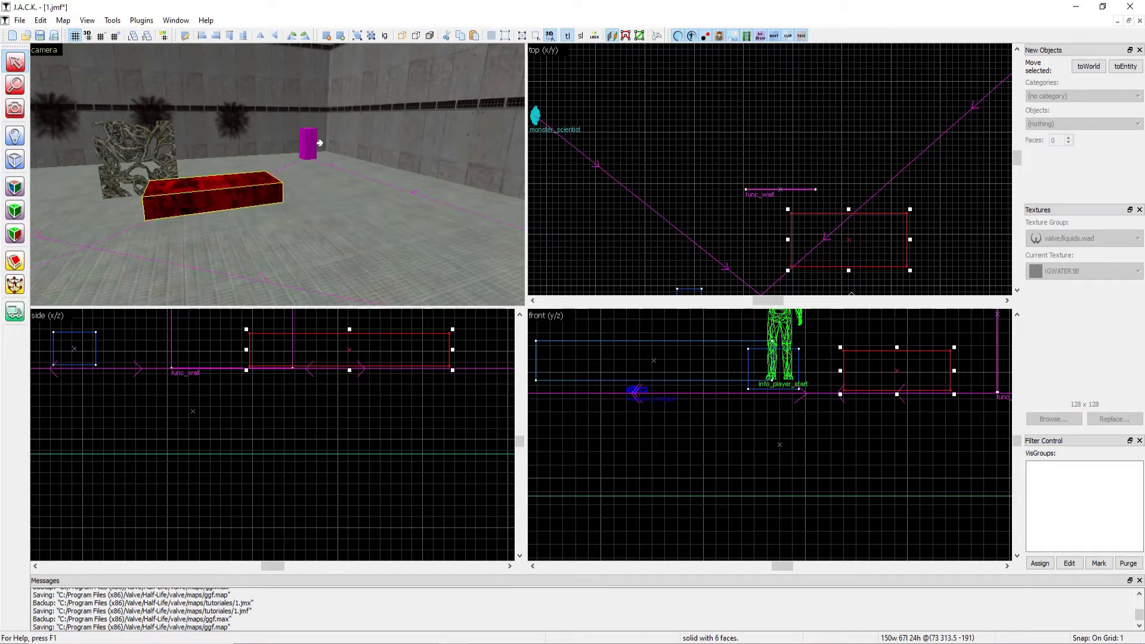
Tie the enlarged slab to a func_illusionary entity
right_click(220, 204)
mouse_move(263, 383)
mouse_move(358, 404)
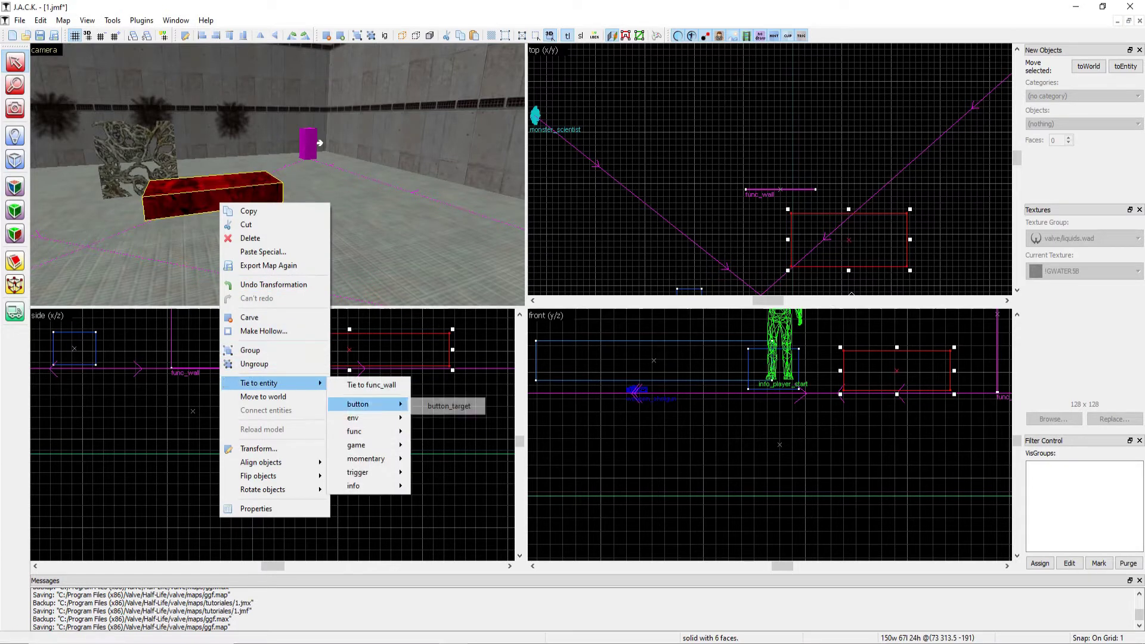
mouse_move(358, 431)
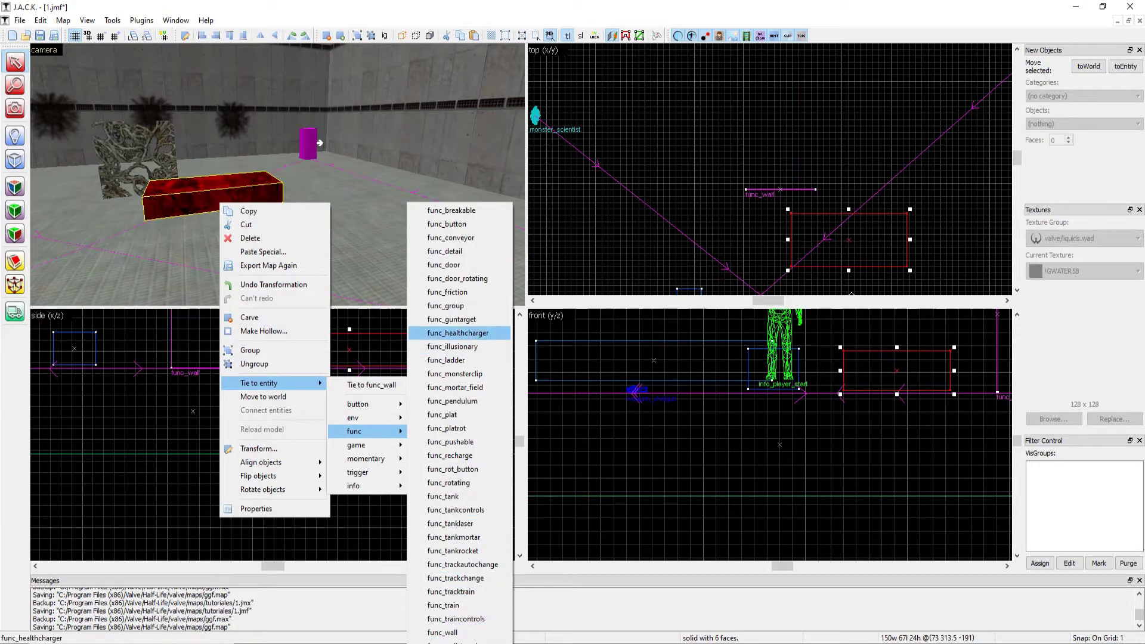
left_click(451, 346)
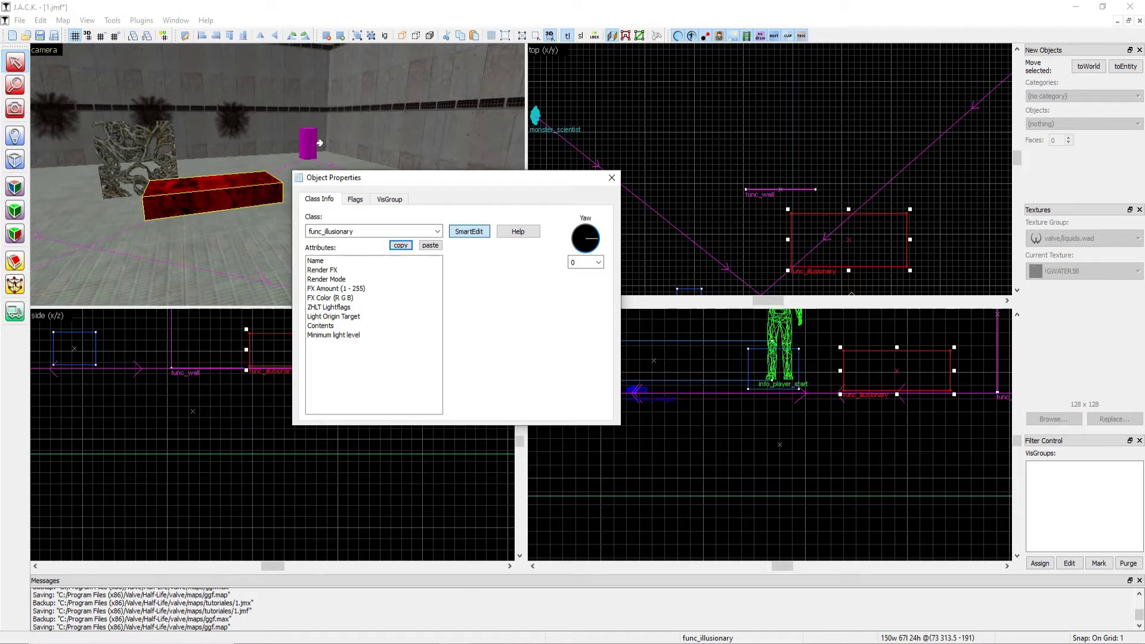
Review the func_illusionary's Render FX, Render Mode and FX Amount attributes, then close its object properties
left_click(323, 270)
left_click(326, 279)
left_click(322, 269)
left_click(544, 262)
left_click(544, 262)
left_click(326, 279)
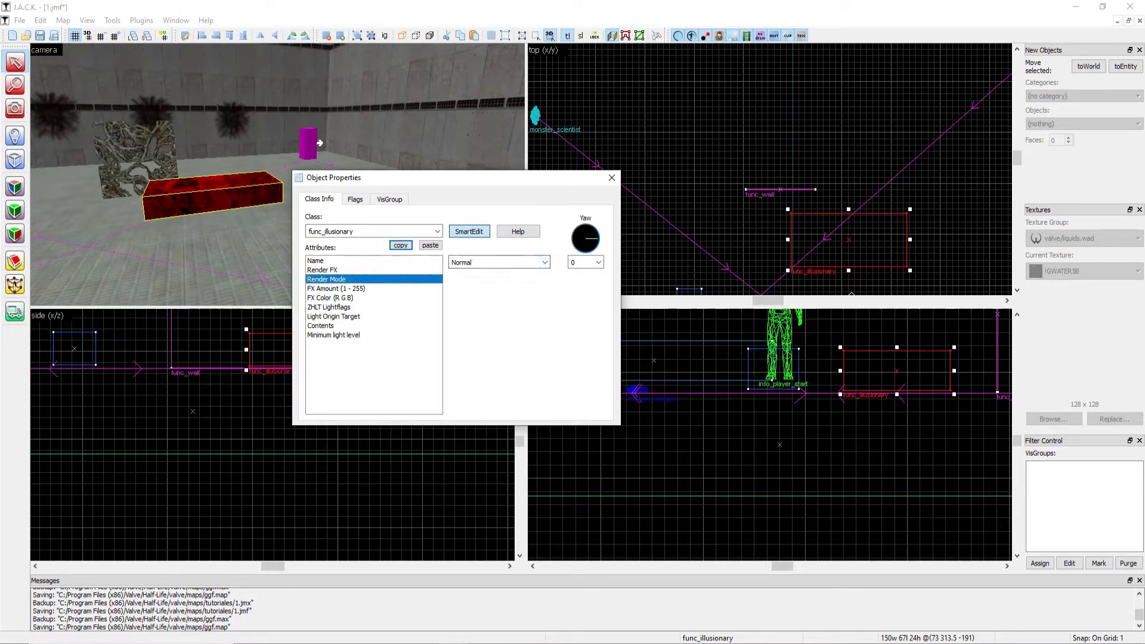
left_click(544, 262)
left_click(544, 262)
left_click(336, 288)
left_click(326, 279)
left_click(611, 177)
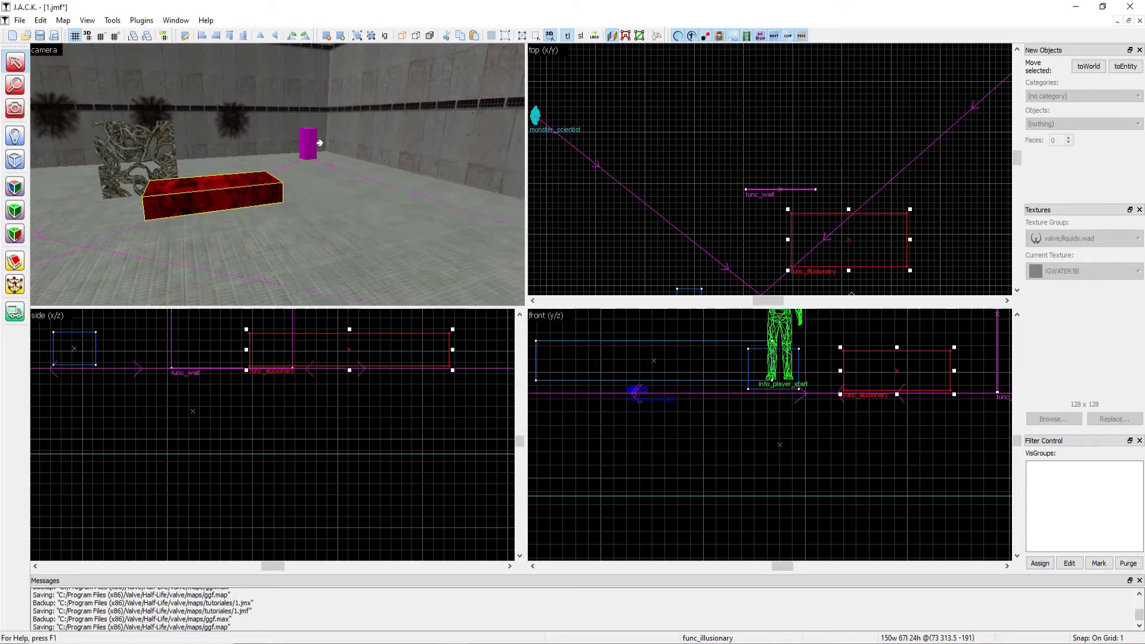
Inspect the func_illusionary slab from outside and from inside in the camera view
key("z")
key("w")
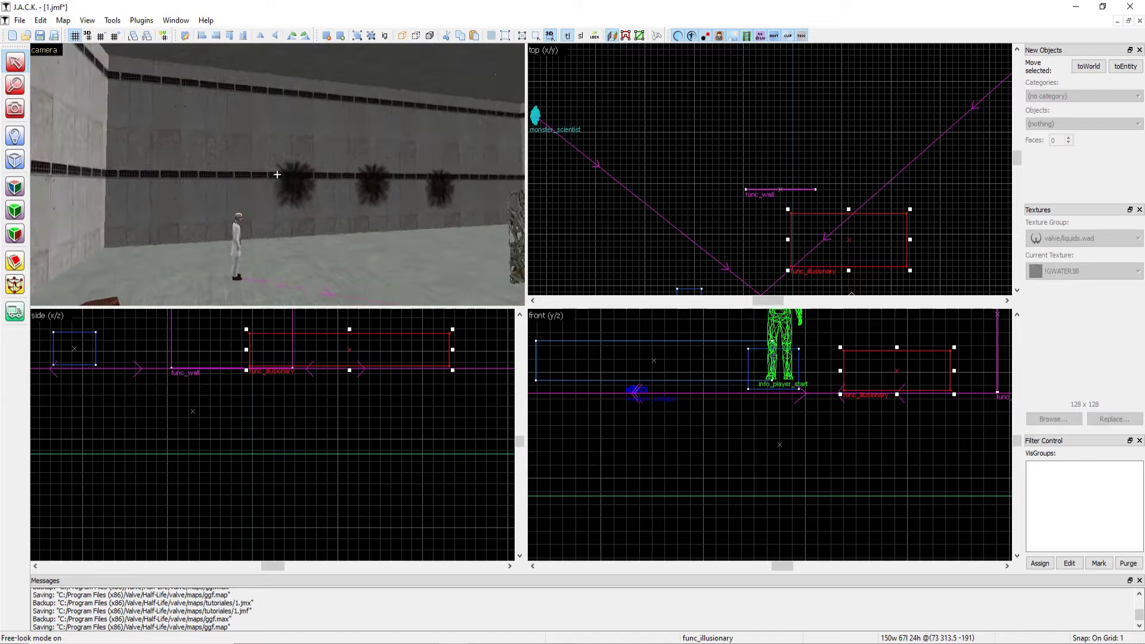
key("w")
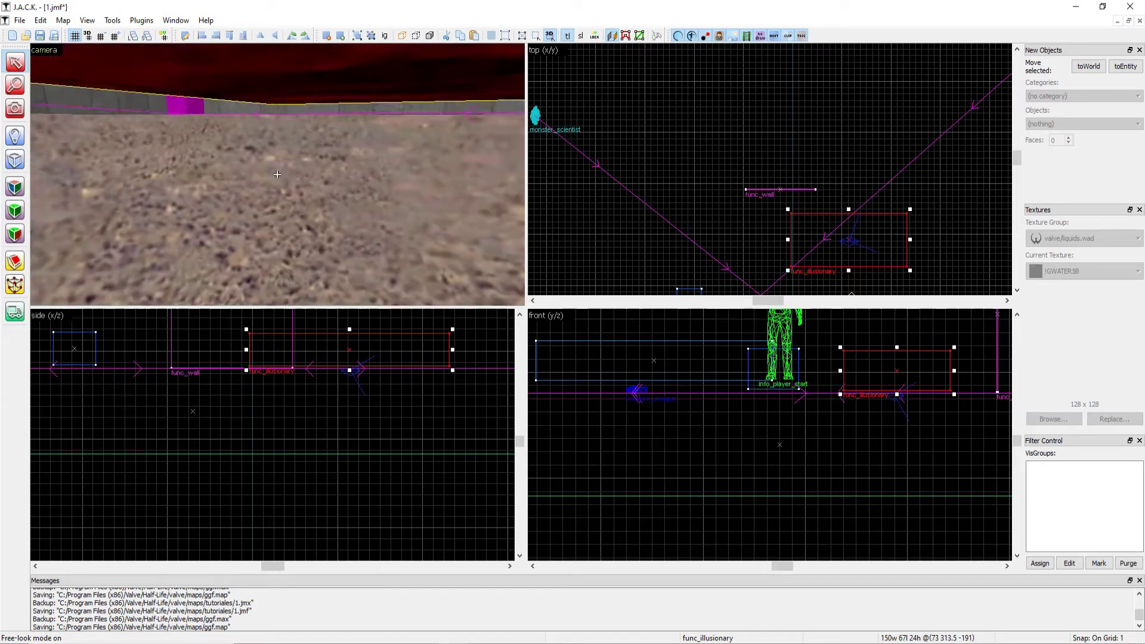
key("s")
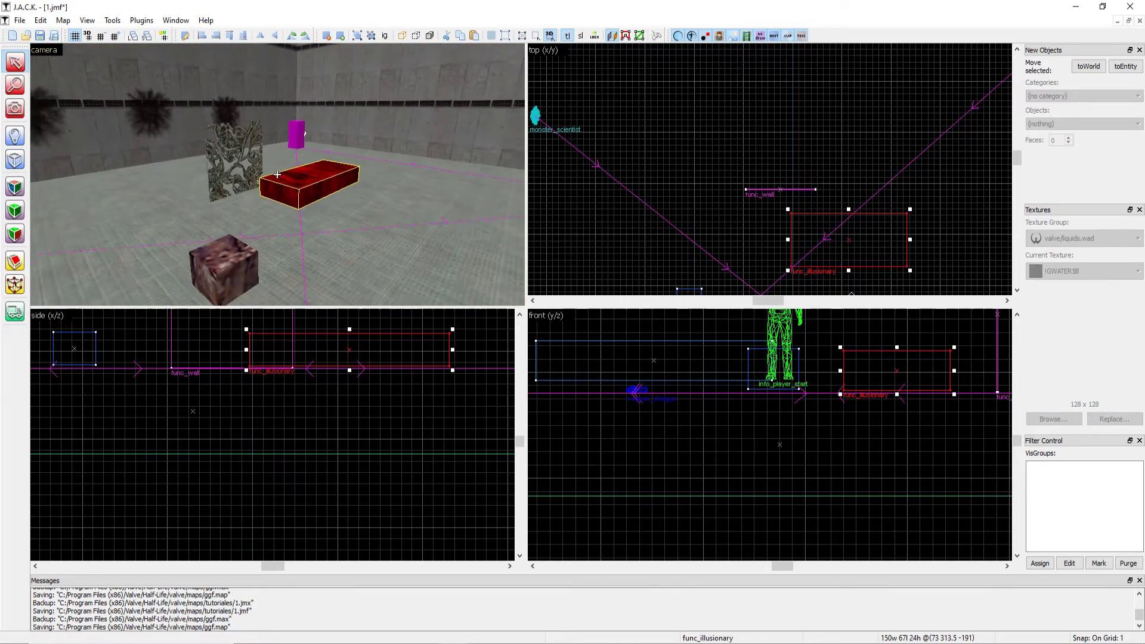
key("z")
key("z")
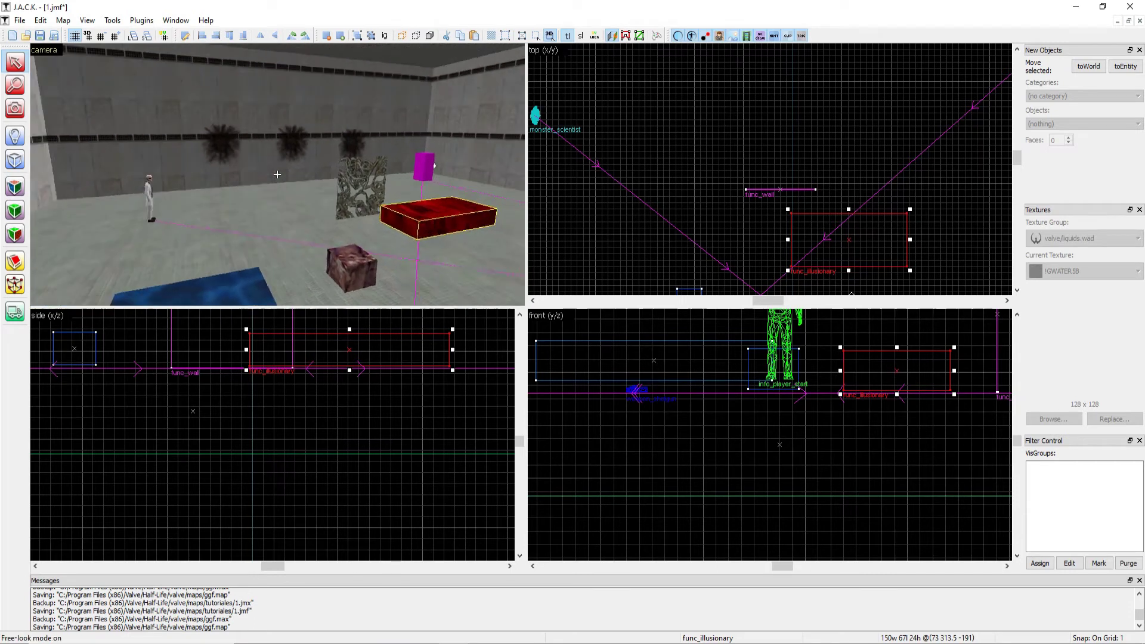
Change the texture of the first scorch infodecal on the wall to {LARGE#S8
key("w")
key("z")
left_click(278, 174)
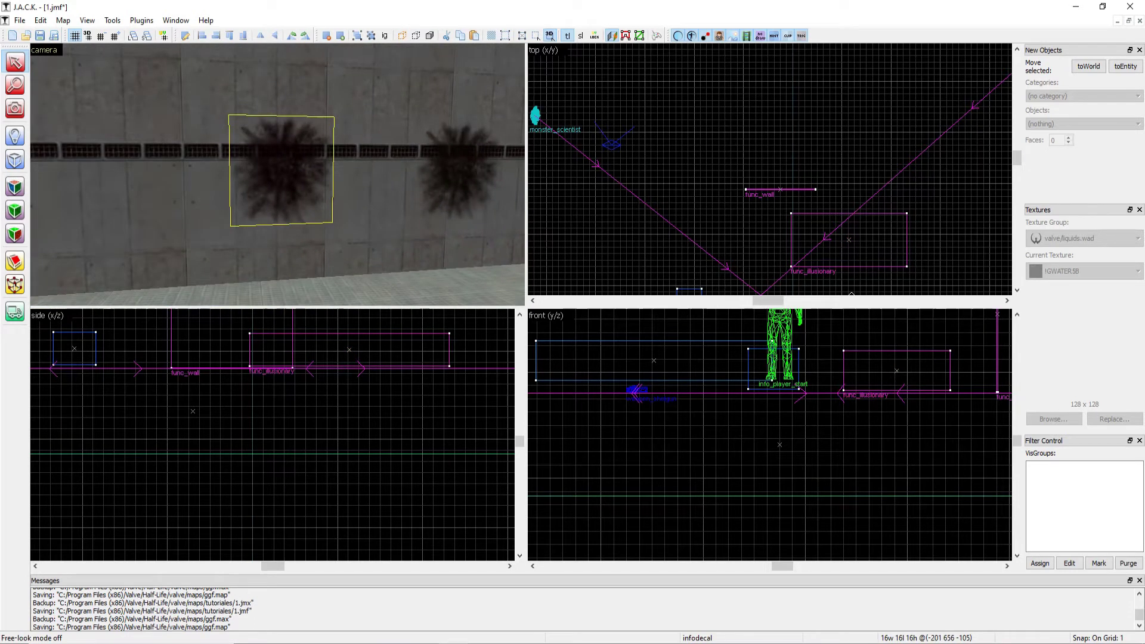
key("alt+Return")
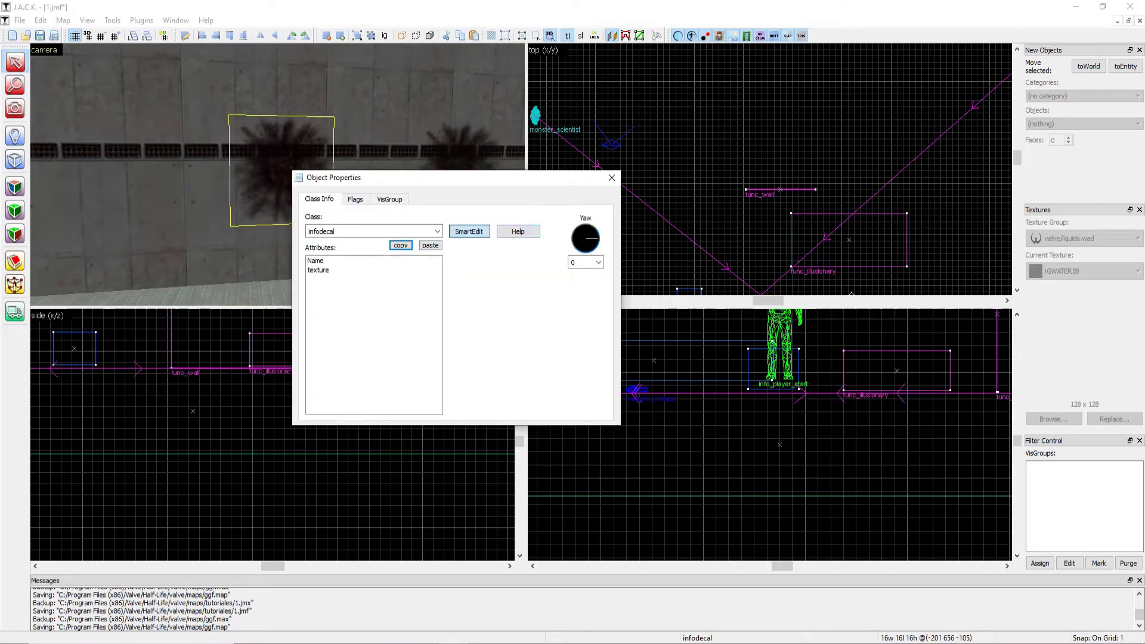
left_click(358, 269)
left_click(358, 260)
left_click(358, 269)
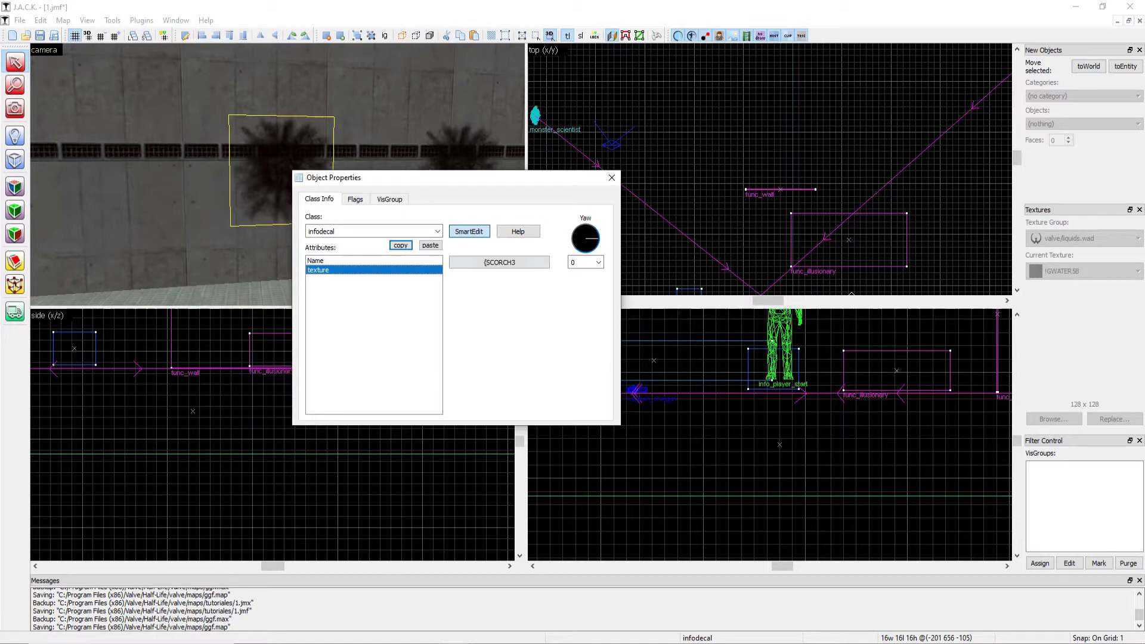
left_click(499, 262)
double_click(326, 335)
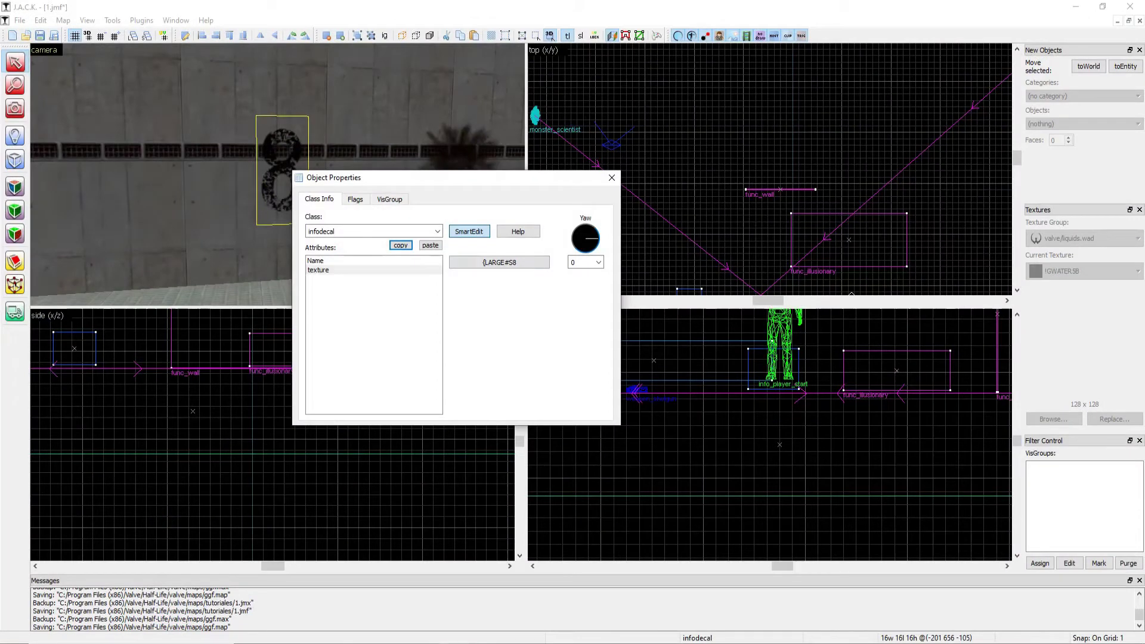
key("Escape")
Retexture all faces of the func_wall root panel with {DOOR from valve/halflife.wad
key("z")
key("d")
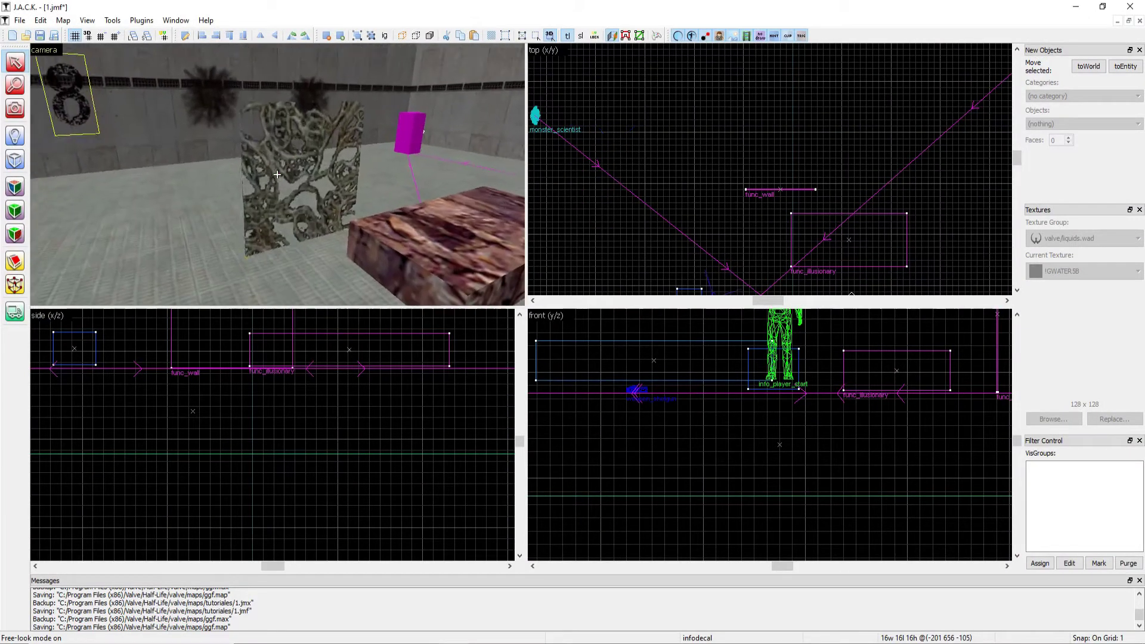
left_click(277, 174)
key("alt+Return")
key("Escape")
key("shift+a")
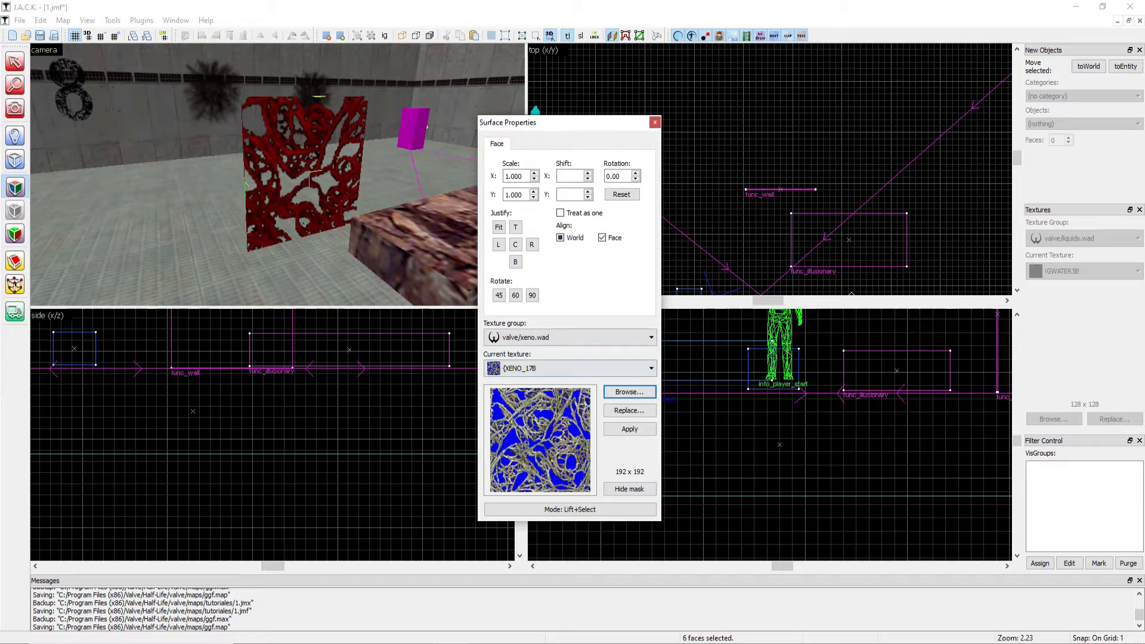
left_click(628, 391)
scroll(566, 306, "up", 3)
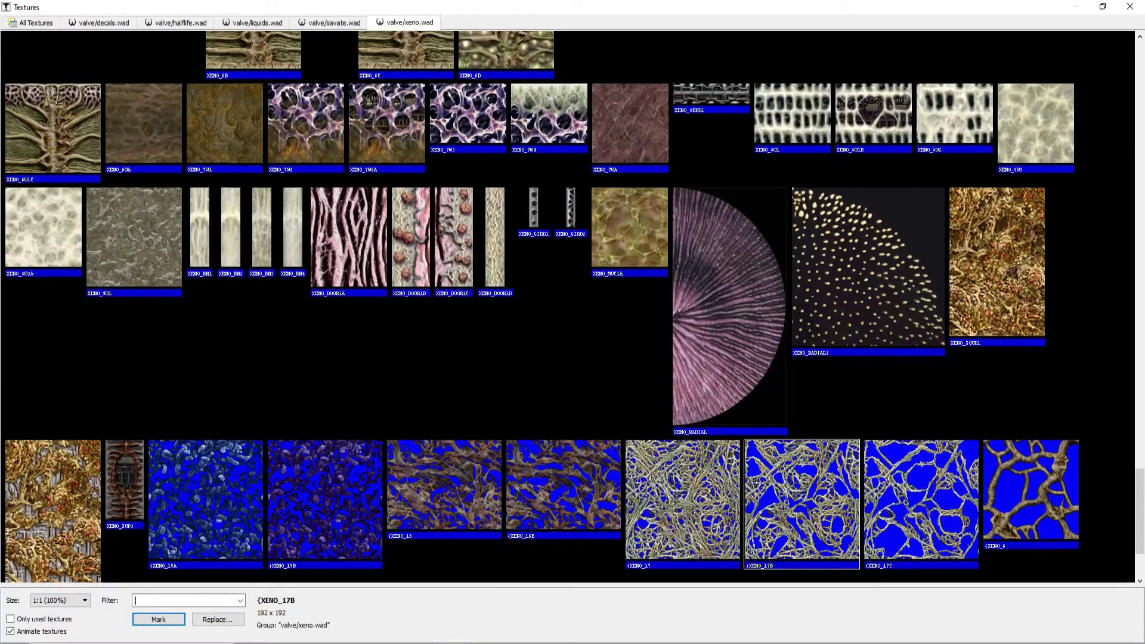
left_click(181, 23)
scroll(566, 306, "down", 1)
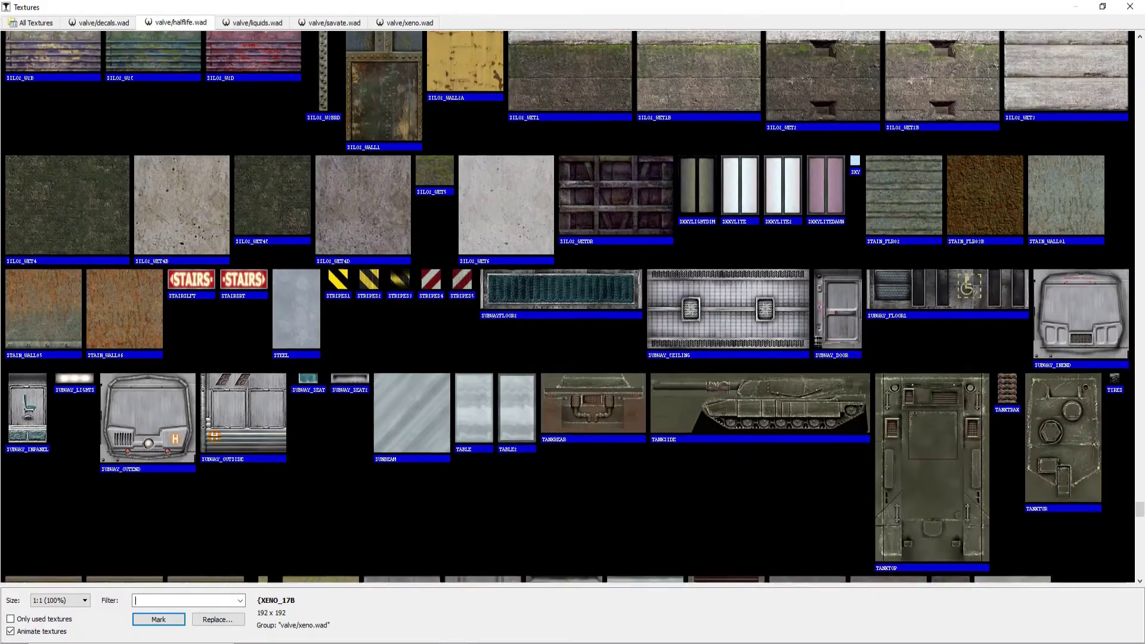
scroll(567, 306, "up", 4)
scroll(567, 307, "down", 1)
scroll(572, 307, "up", 10)
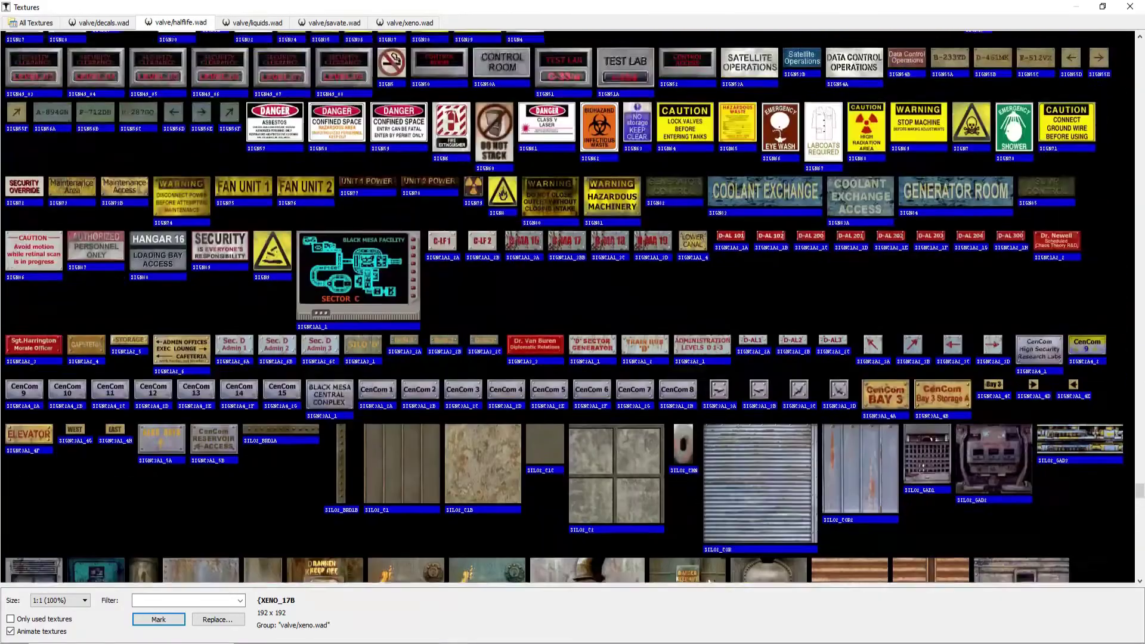
scroll(572, 307, "up", 15)
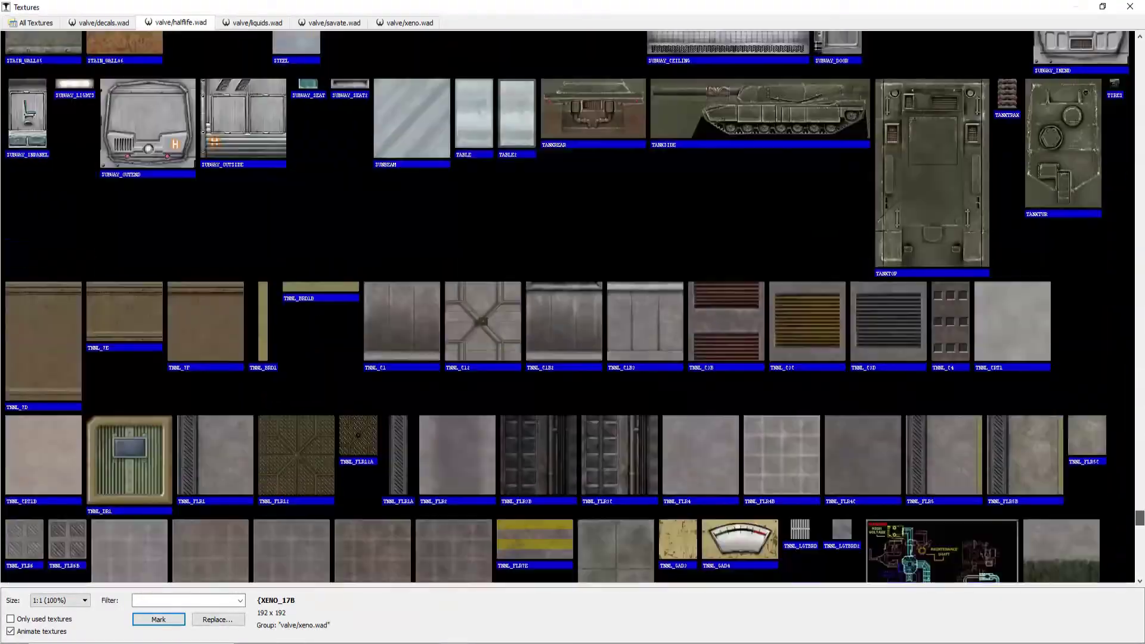
scroll(573, 308, "up", 15)
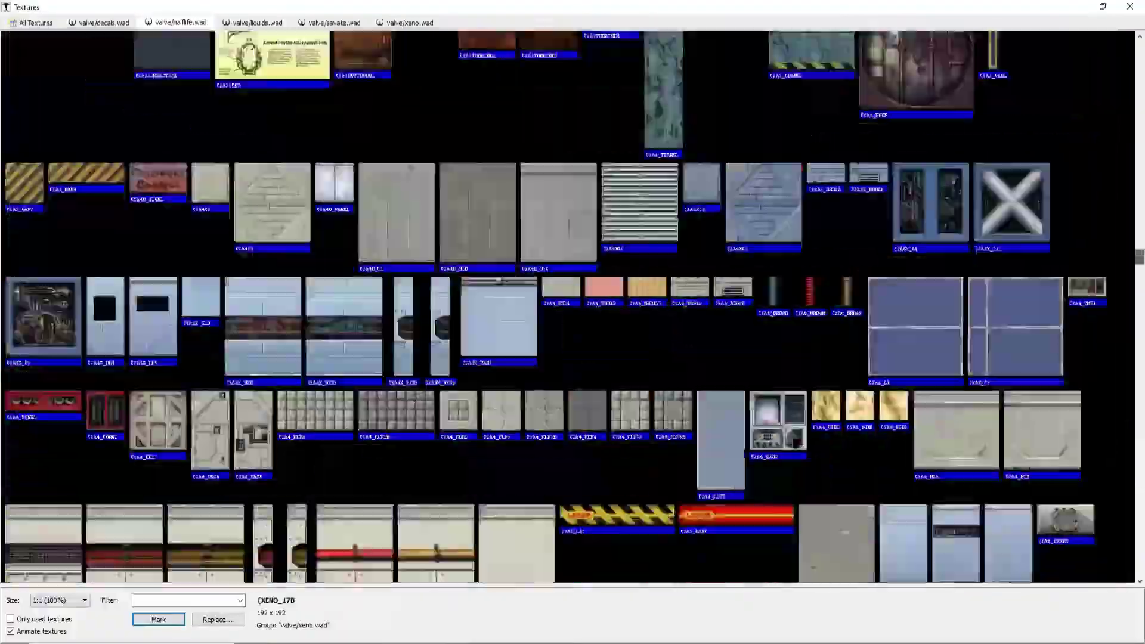
mouse_move(1139, 256)
left_mouse_down()
mouse_move(1140, 81)
mouse_move(1139, 276)
left_mouse_up()
scroll(572, 308, "down", 20)
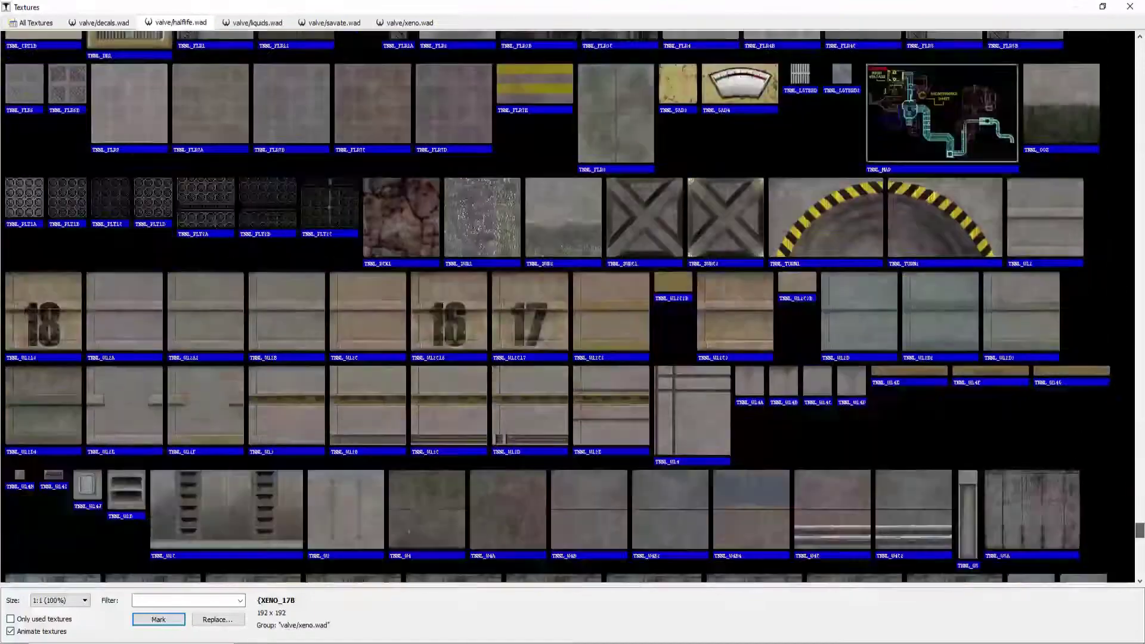
scroll(573, 307, "up", 3)
double_click(926, 217)
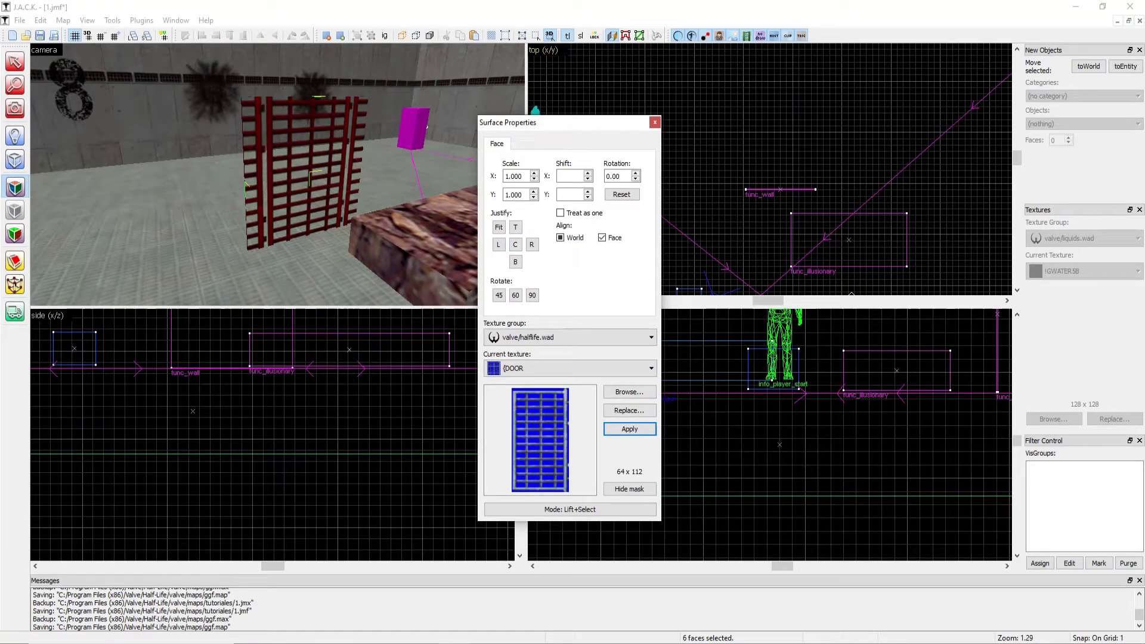
left_click(655, 122)
Narrow the func_wall panel from both sides to 62 wide, fitting it to a single grate door
left_click(304, 172)
scroll(334, 345, "down", 8)
scroll(325, 352, "up", 10)
left_click_drag(357, 409, 328, 409)
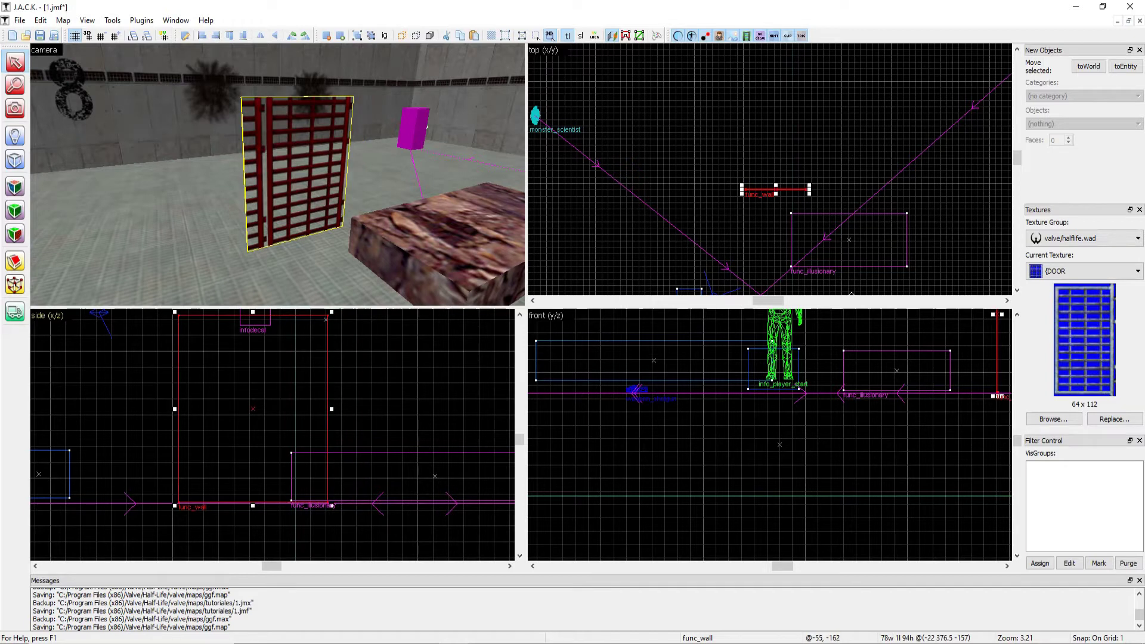
left_click_drag(175, 409, 206, 409)
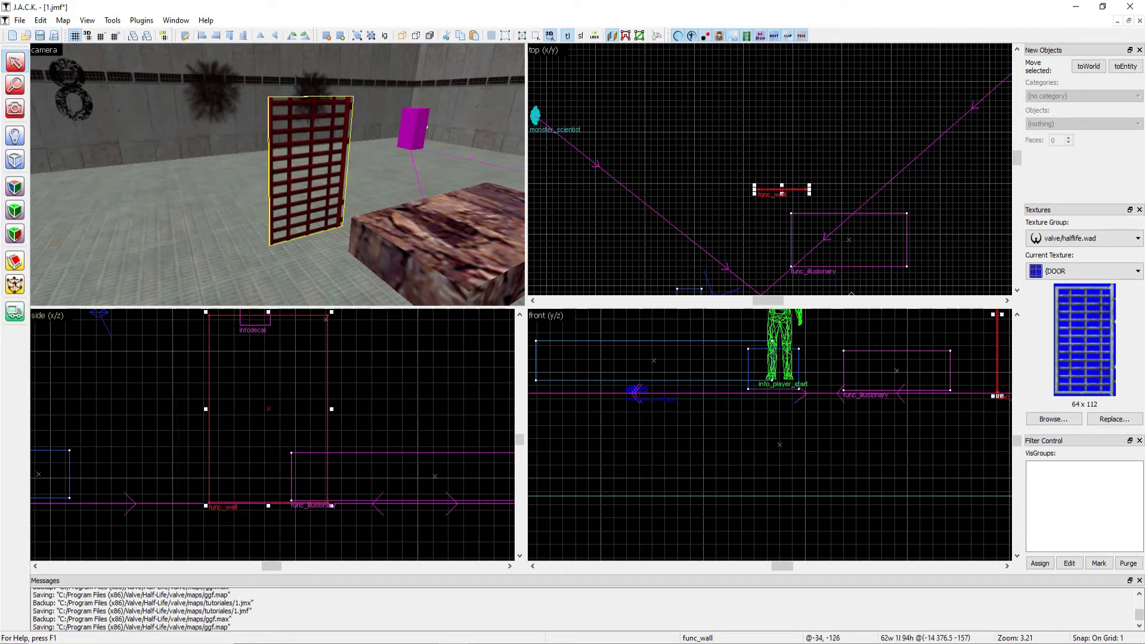
Inspect the narrowed grate door up close in the camera view, then clear the selection
key("z")
key("w")
key("w")
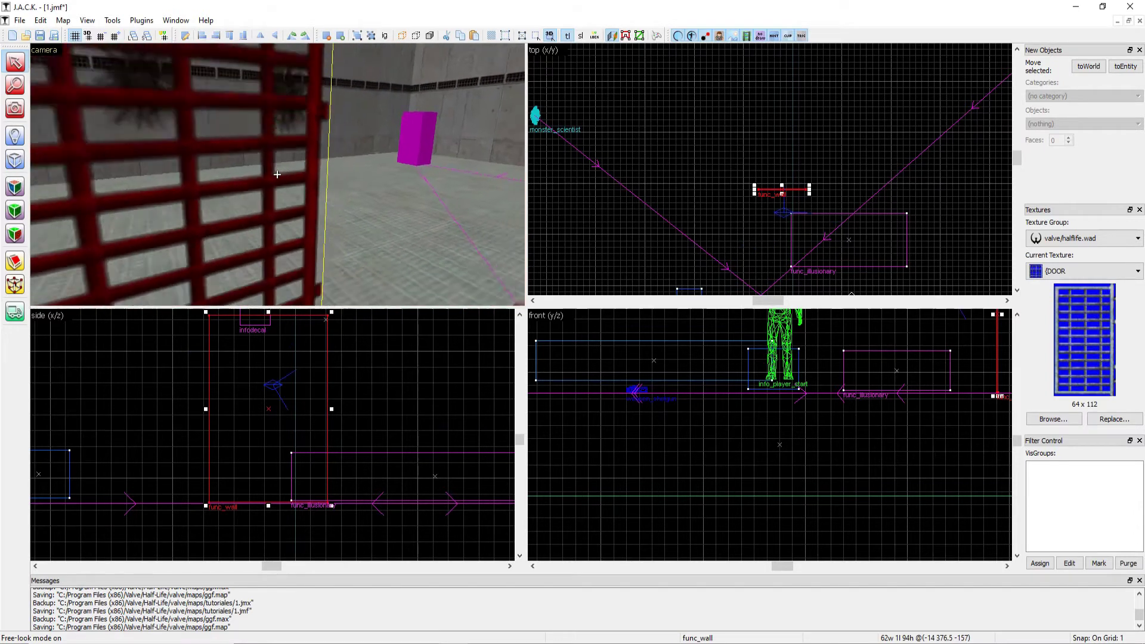
key("s")
key("z")
key("Escape")
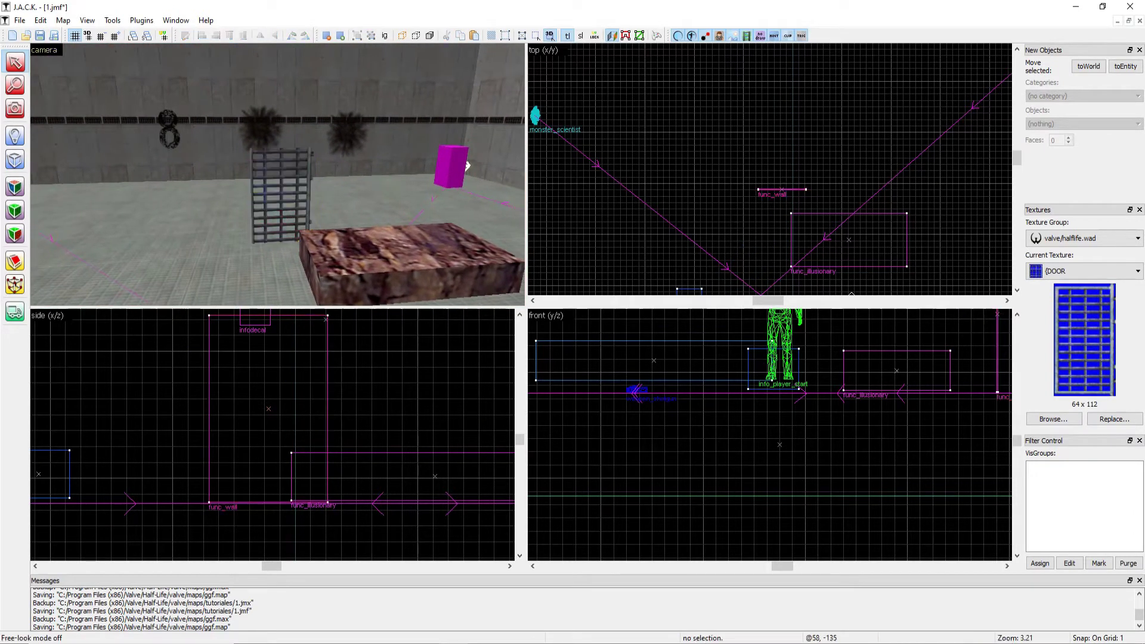
Retexture the large water block beside the player start with !GWATER5B from valve/liquids.wad
key("z")
key("w")
left_click(277, 174)
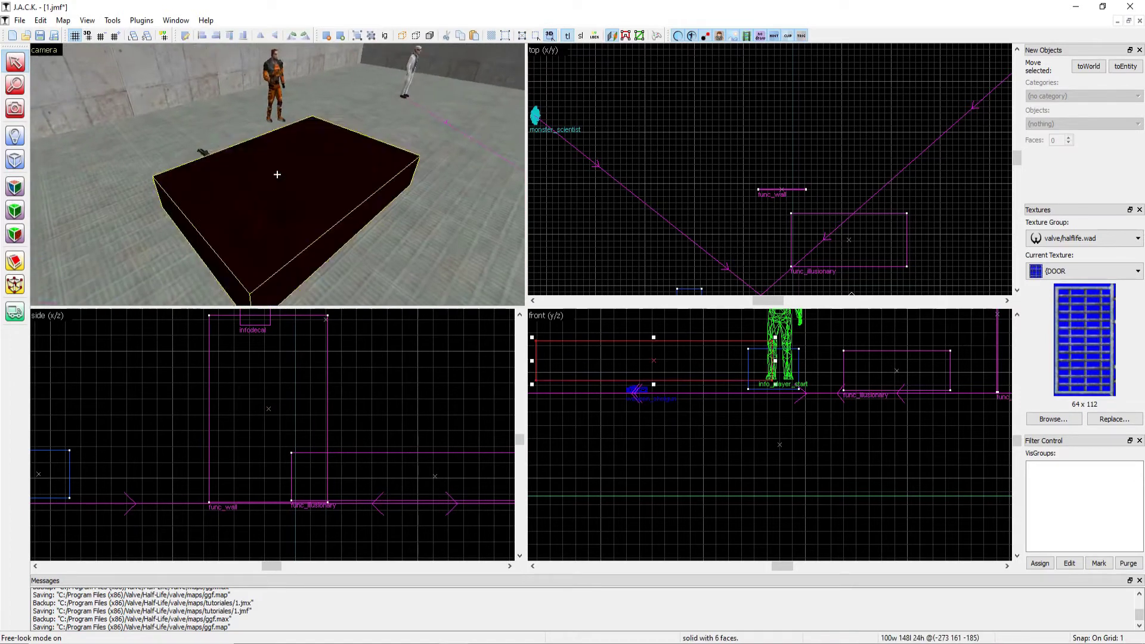
key("z")
left_click(15, 186)
left_click(629, 392)
left_click(43, 169)
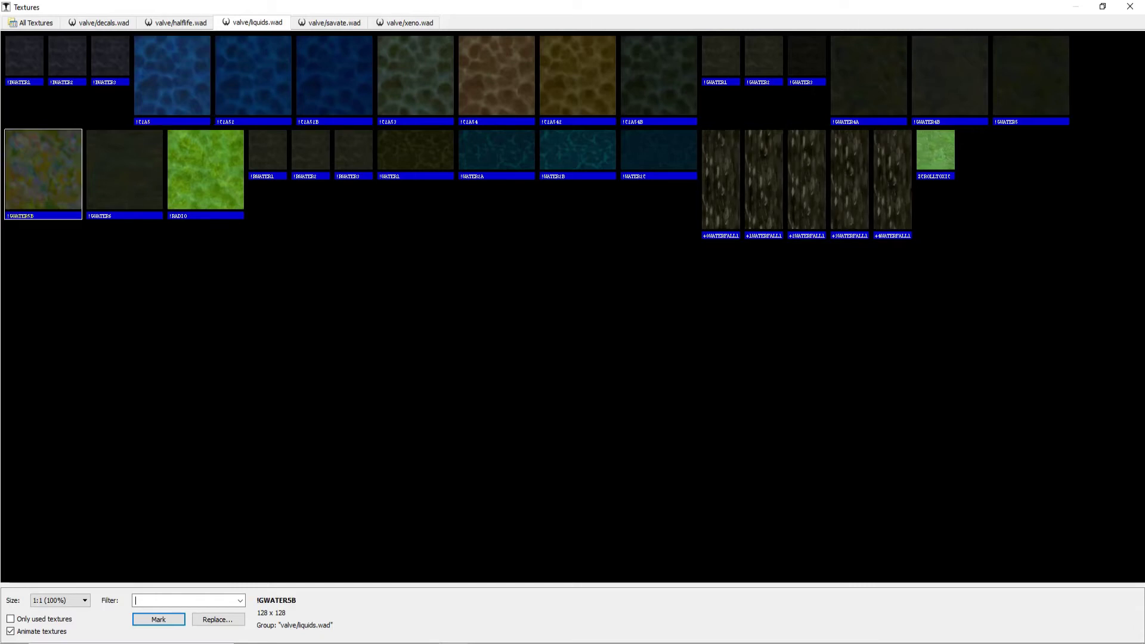
double_click(43, 169)
left_click(629, 429)
left_click(655, 122)
Retexture the small rock cube on the floor with -1OUT_GRND3 from valve/halflife.wad
key("z")
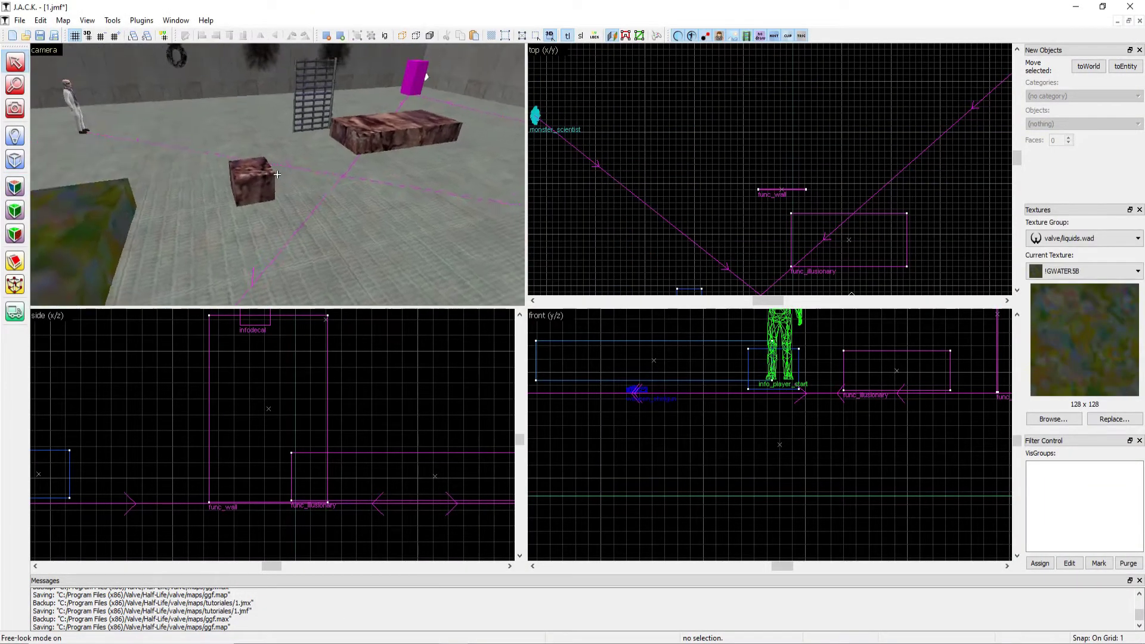
key("s")
key("w")
double_click(277, 174)
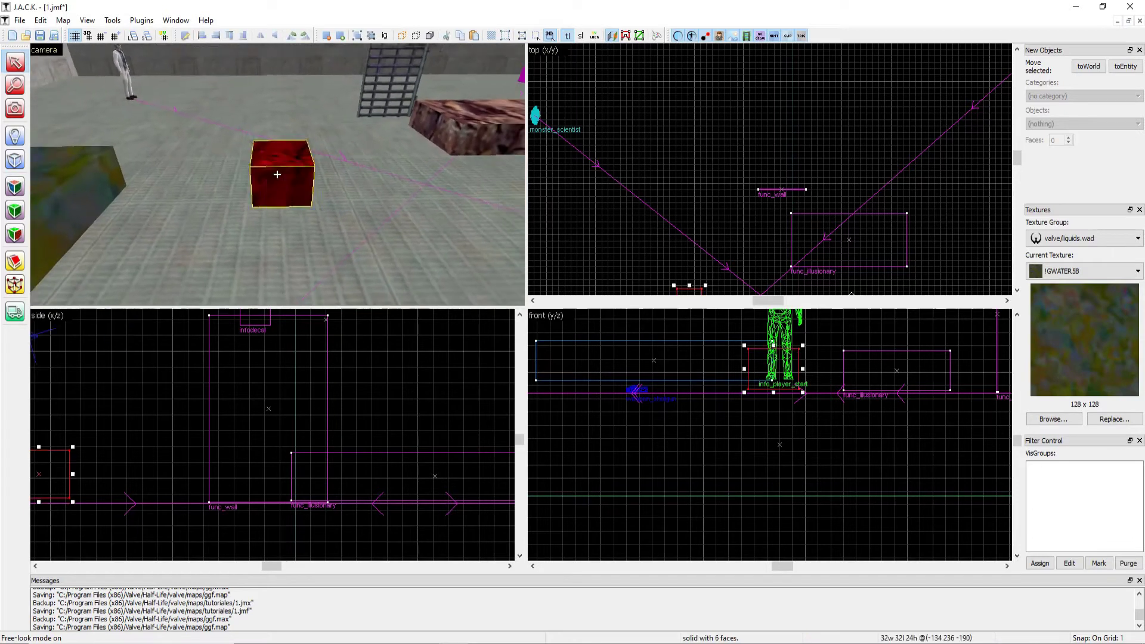
key("Escape")
left_click(15, 187)
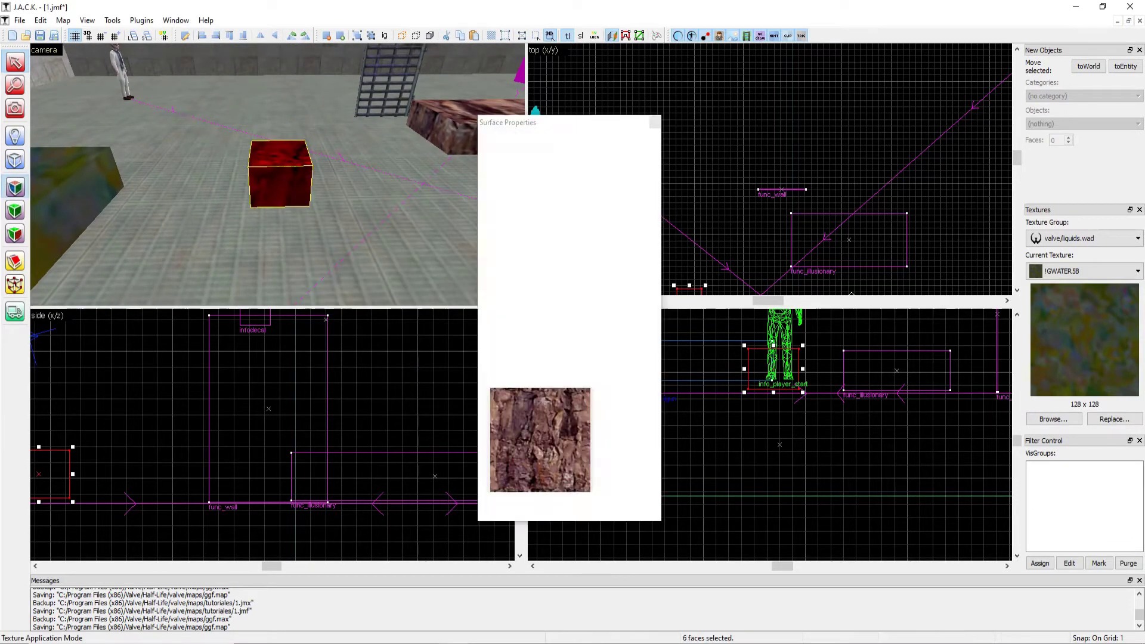
left_click(627, 391)
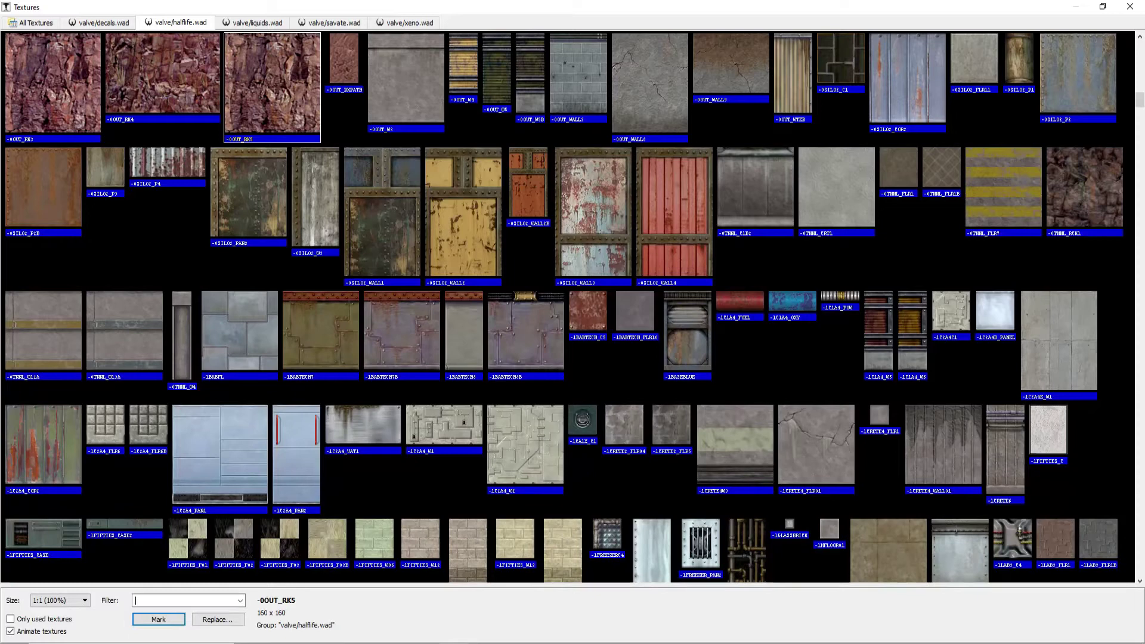
scroll(567, 307, "down", 10)
scroll(567, 307, "down", 10)
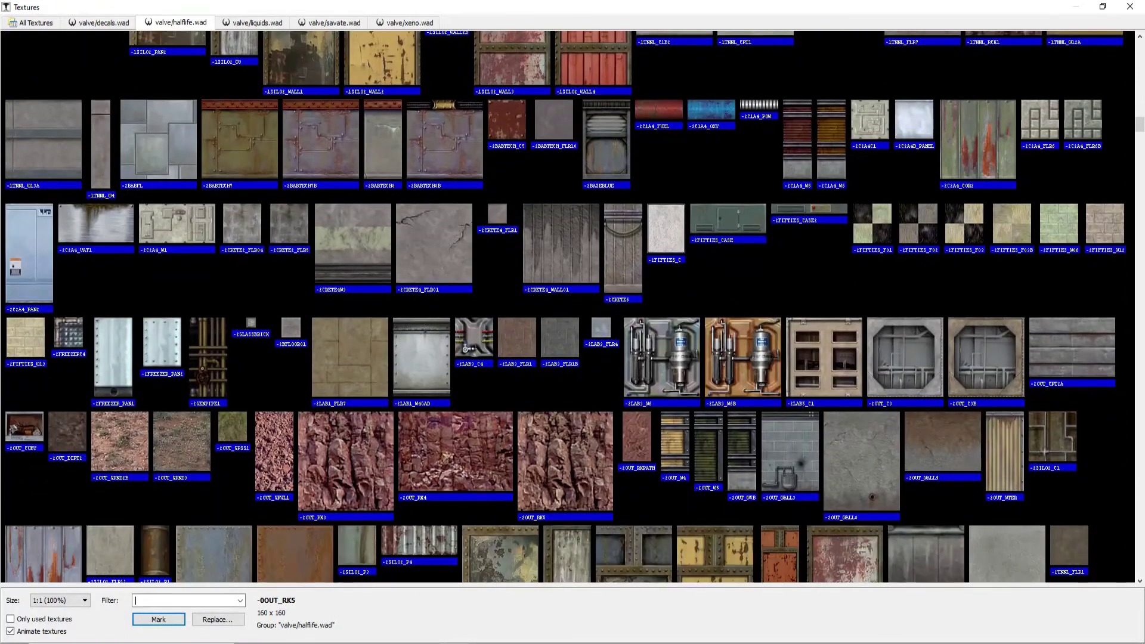
scroll(567, 308, "down", 4)
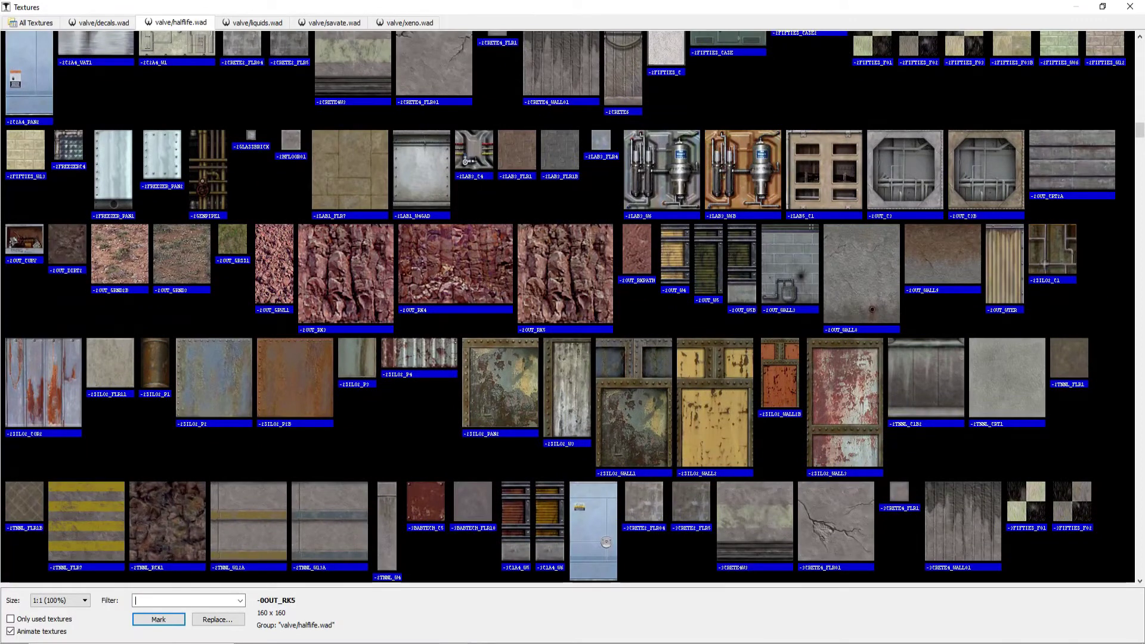
scroll(567, 307, "up", 12)
scroll(566, 307, "up", 6)
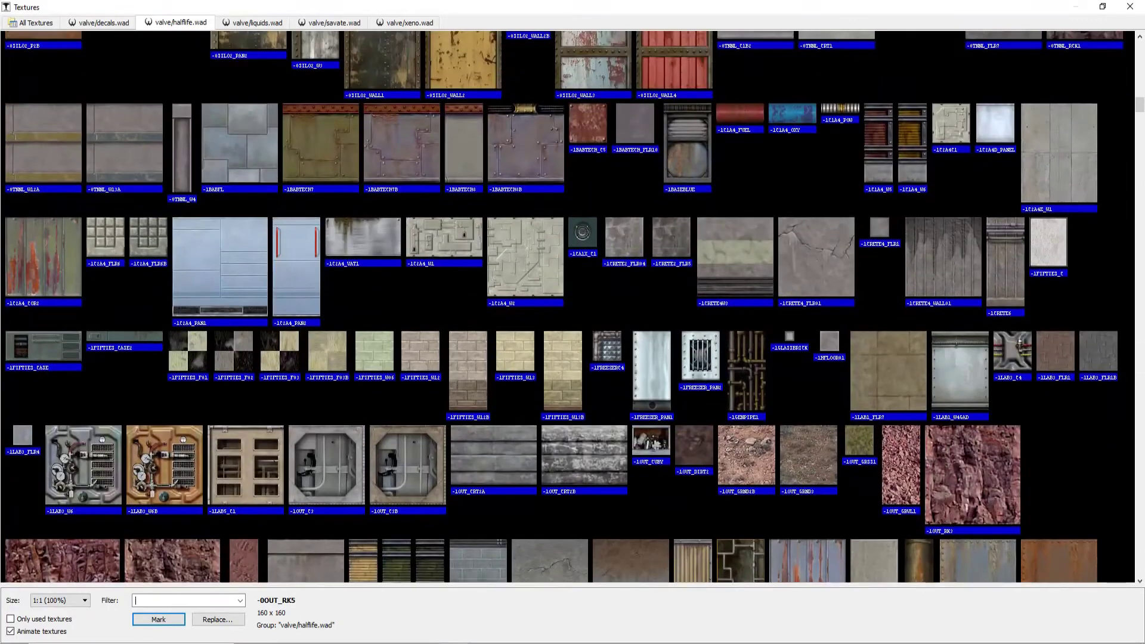
scroll(566, 307, "down", 2)
left_click(808, 459)
double_click(808, 455)
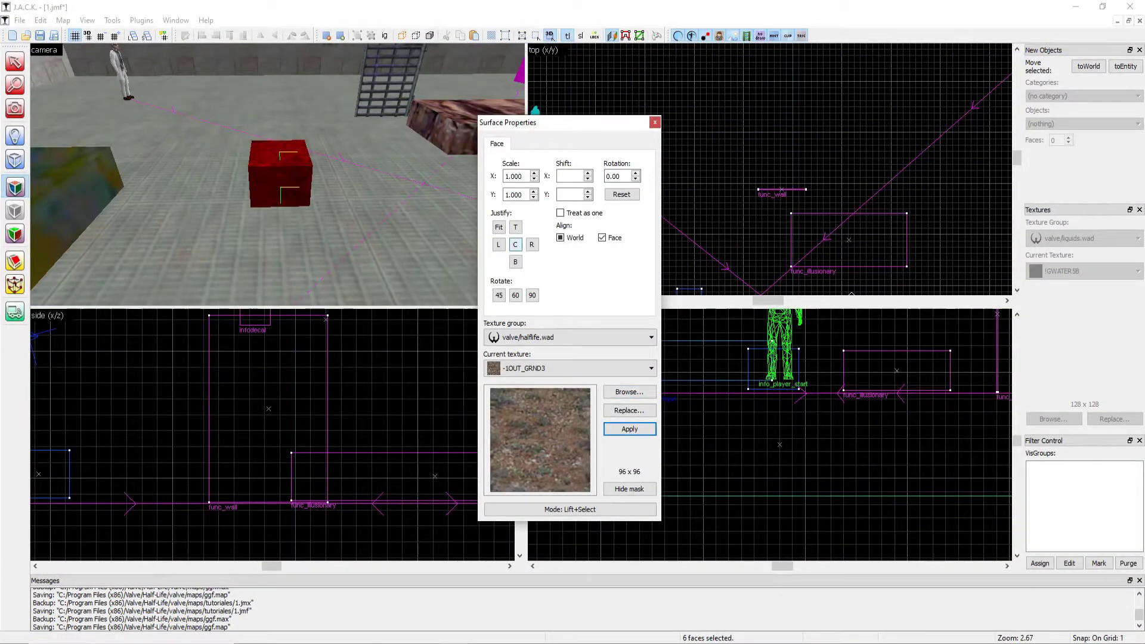
left_click(654, 122)
Look over the room's retextured blocks, grate door and slab in the camera view
key("z")
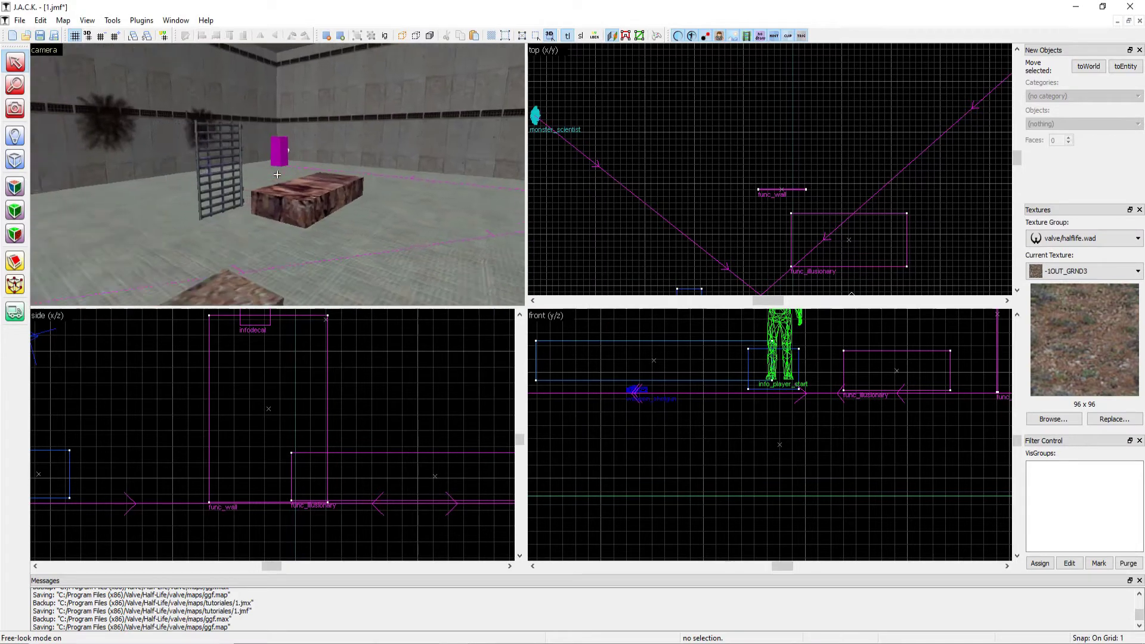
key("s")
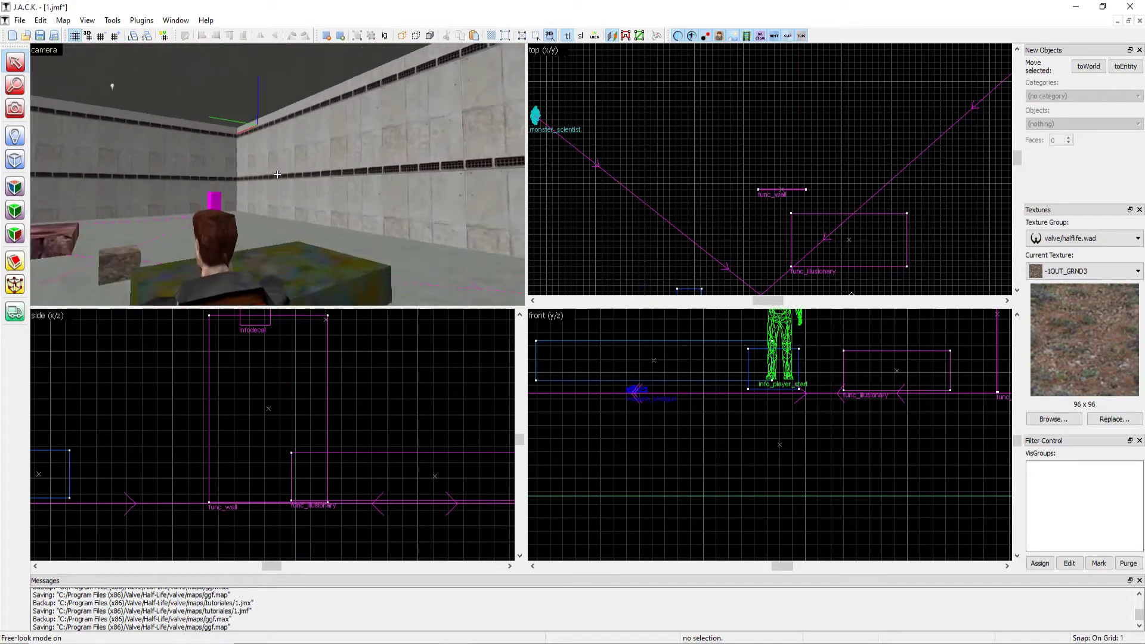
key("w")
key("d")
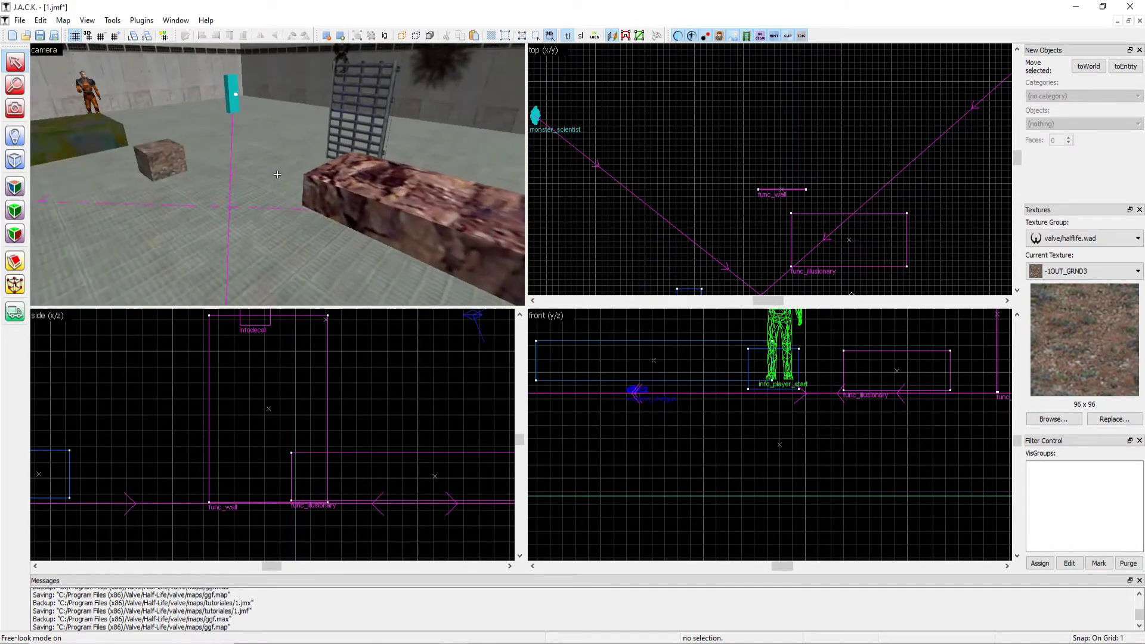
key("a")
key("w")
key("d")
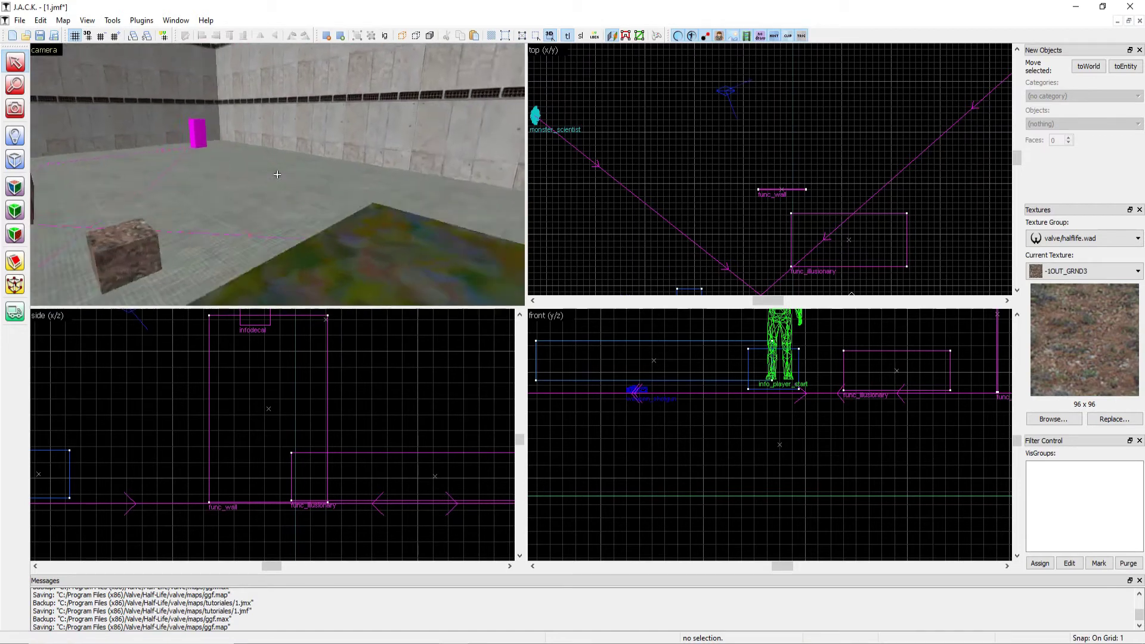
Compile the current map and run it in Half-Life
key("s")
key("z")
left_click(19, 20)
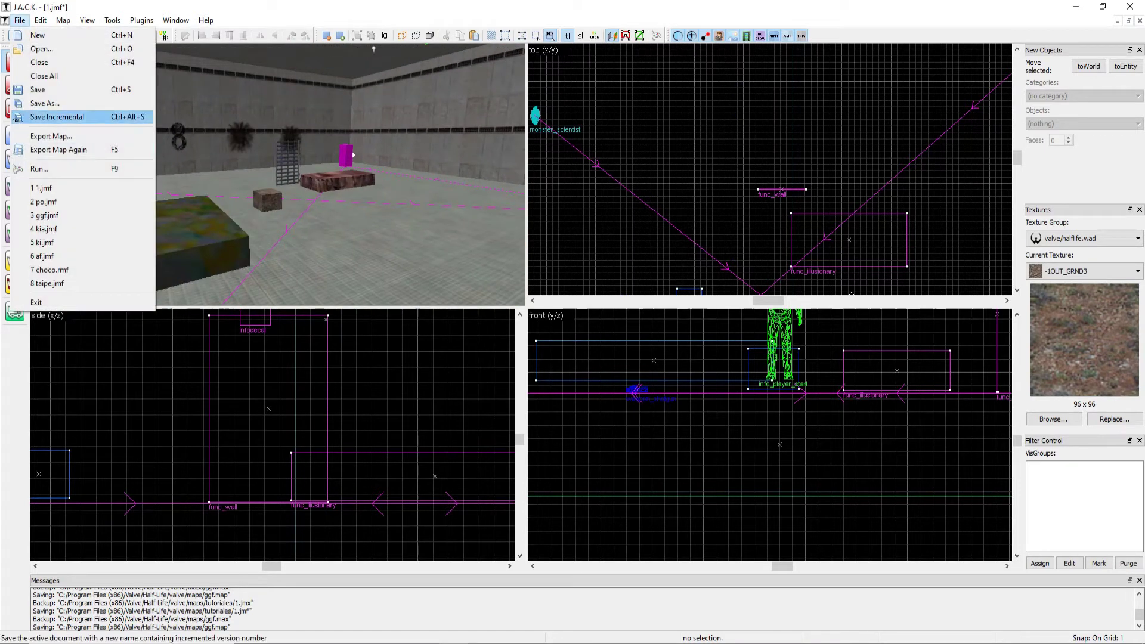
left_click(37, 169)
key("F9")
left_click(586, 421)
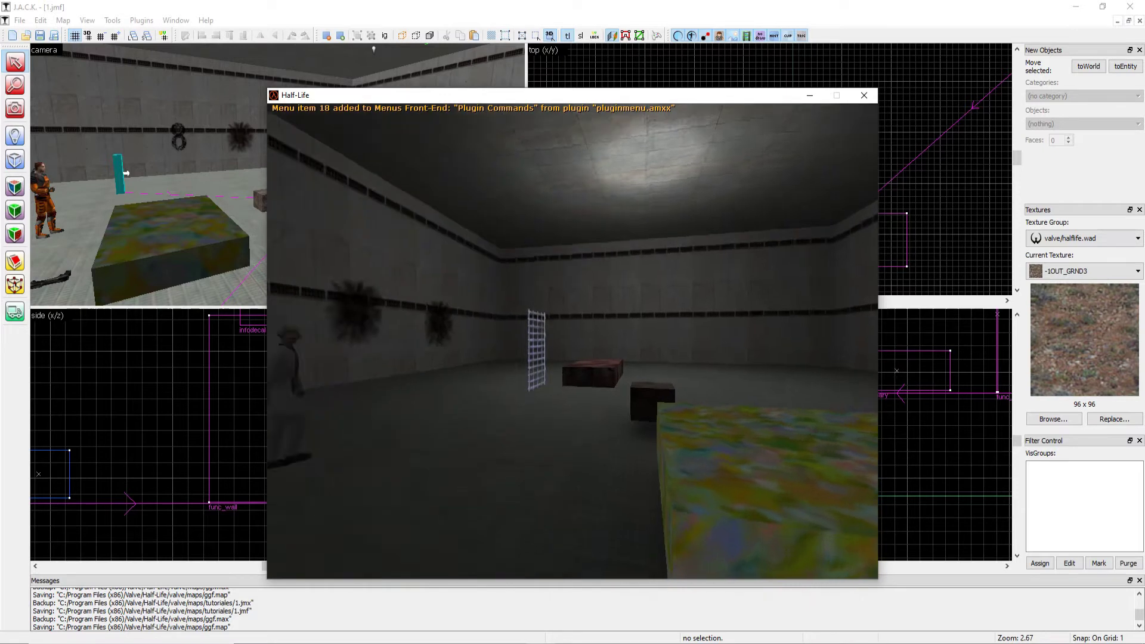
Walk around the room in the running game and examine the water block, wall decals and small rock cube
key("w")
key("w")
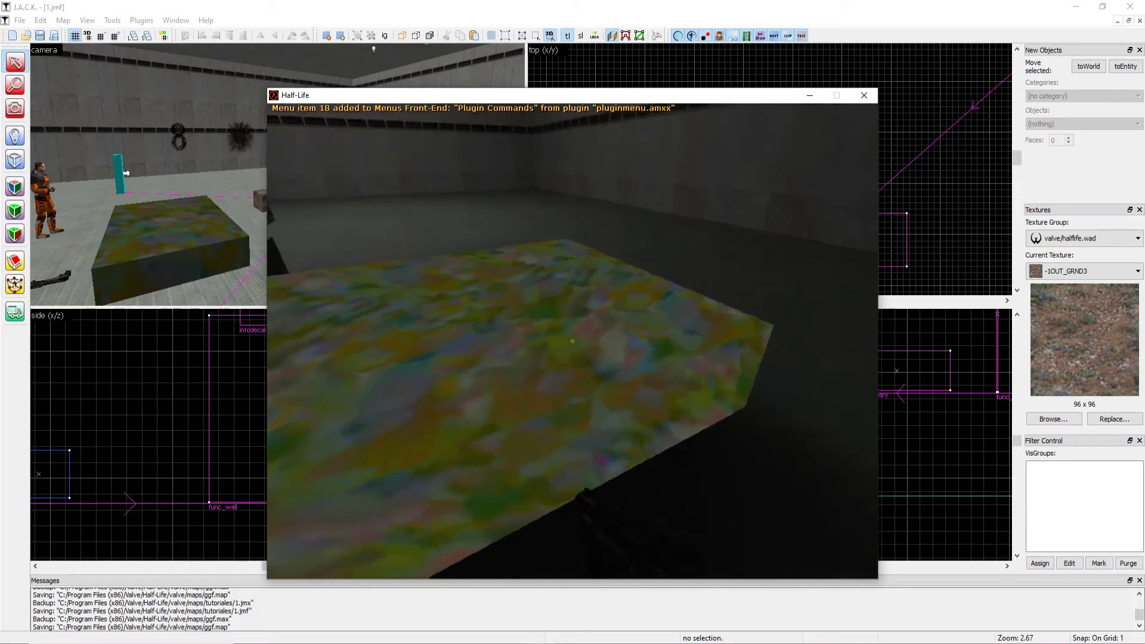
key("w")
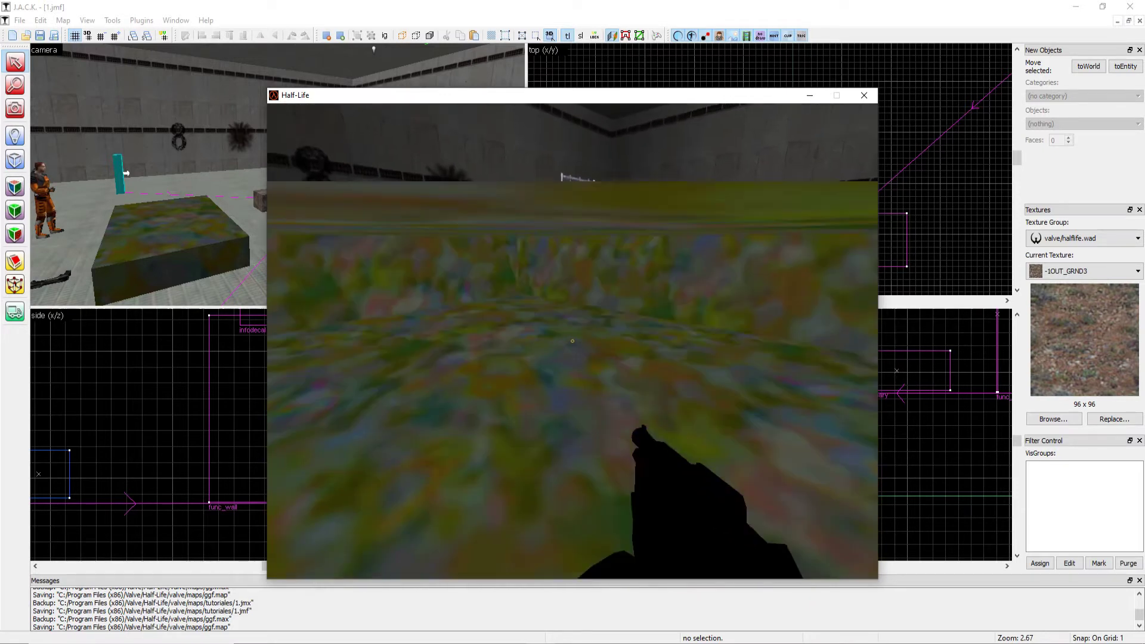
left_click(573, 341)
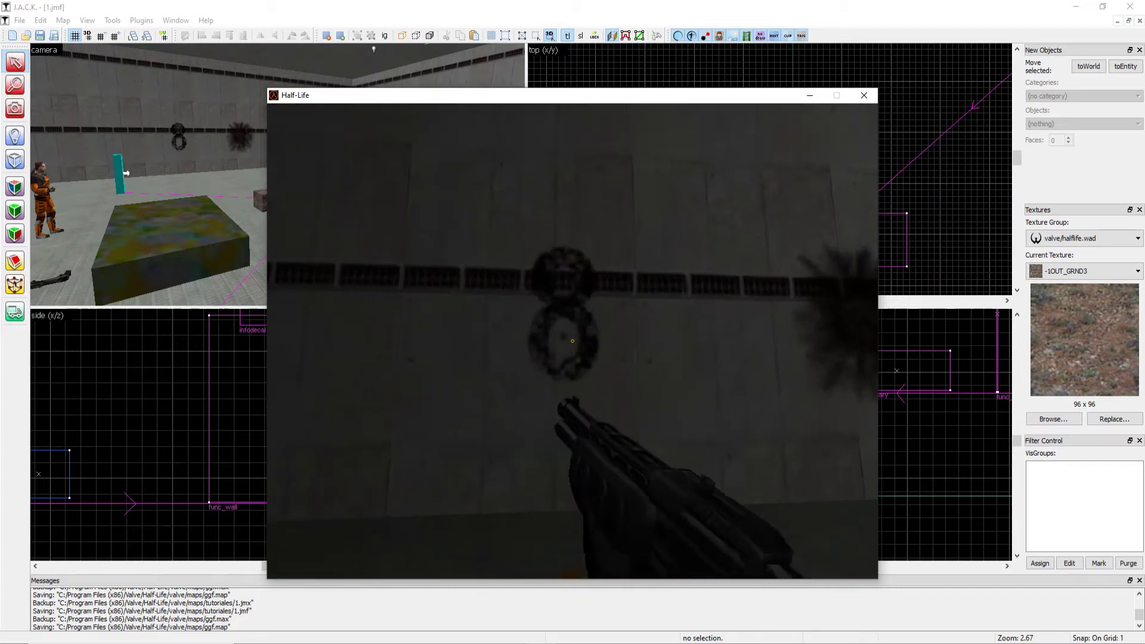
key("w")
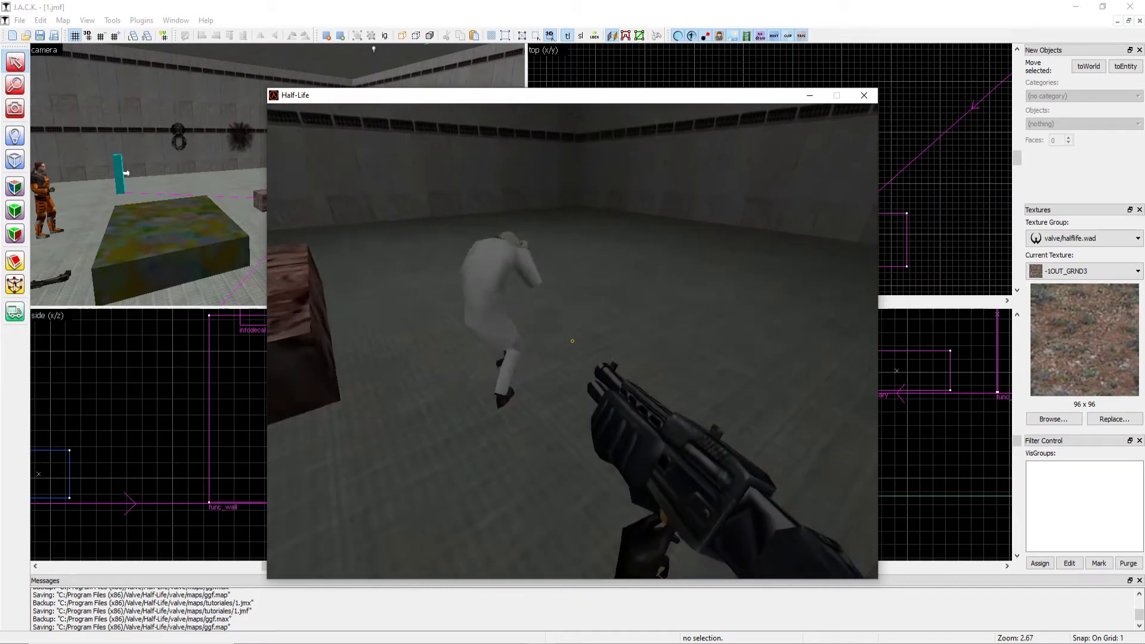
key("w")
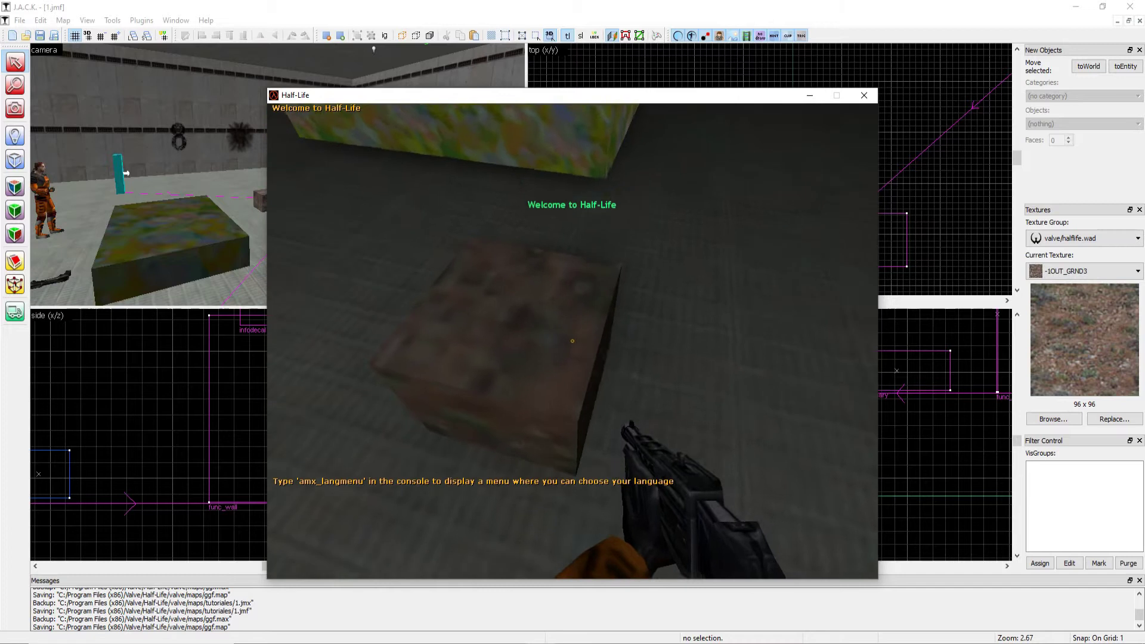
key("s")
key("w")
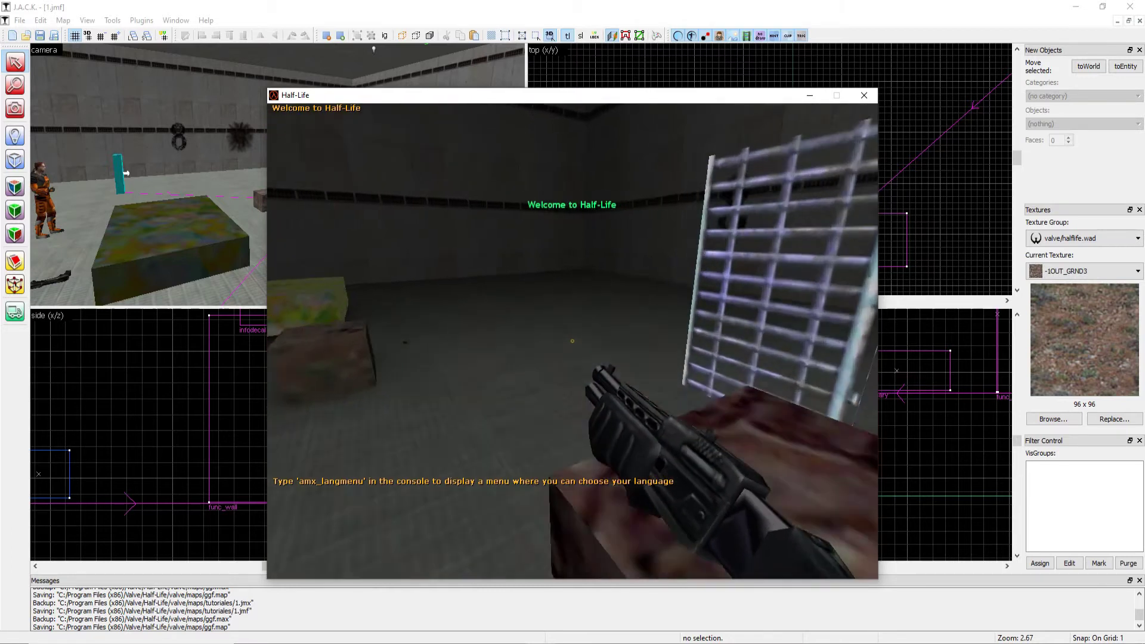
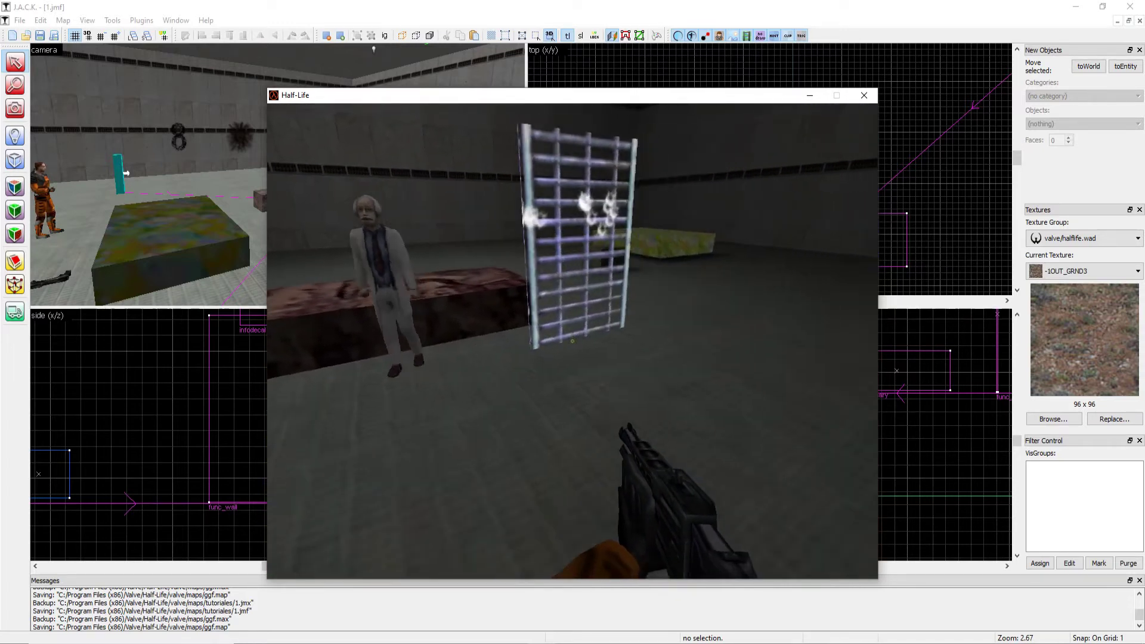
Examine the func_wall grate door from several sides in the running game to check its transparency and solidity
key("w")
key("d")
key("s")
key("a")
key("d")
key("w")
key("ctrl")
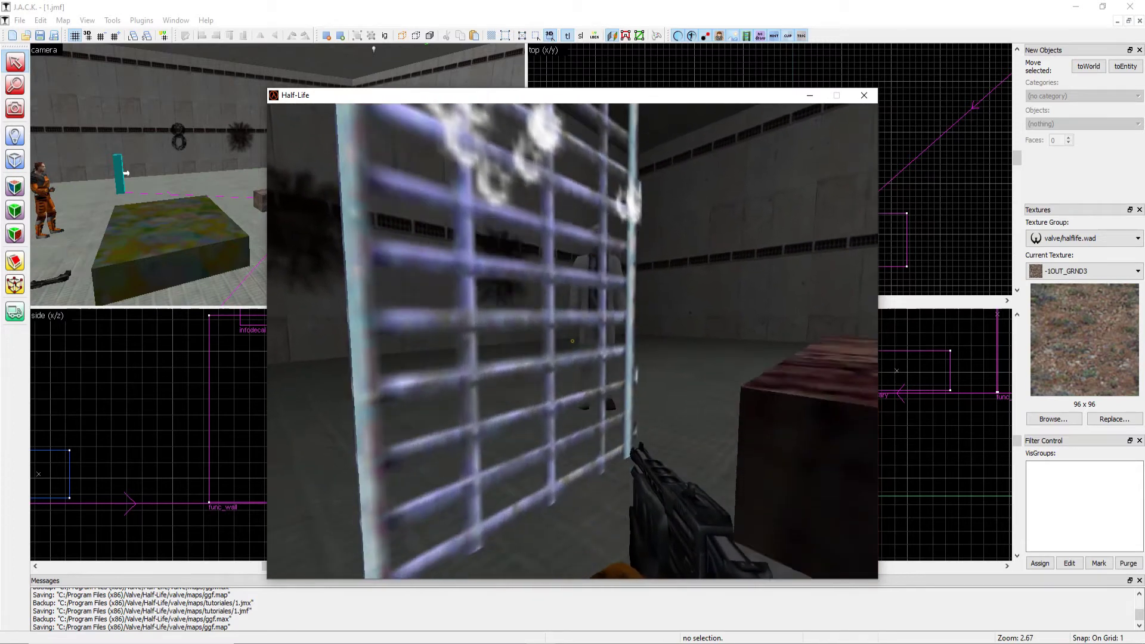
key("w")
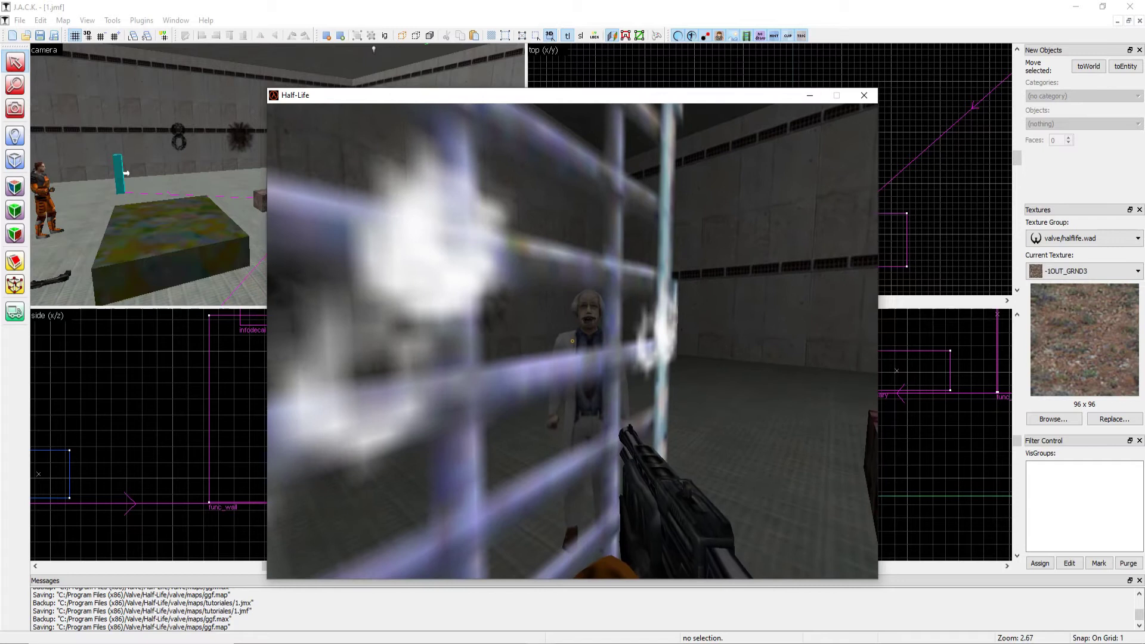
key("w")
key("s")
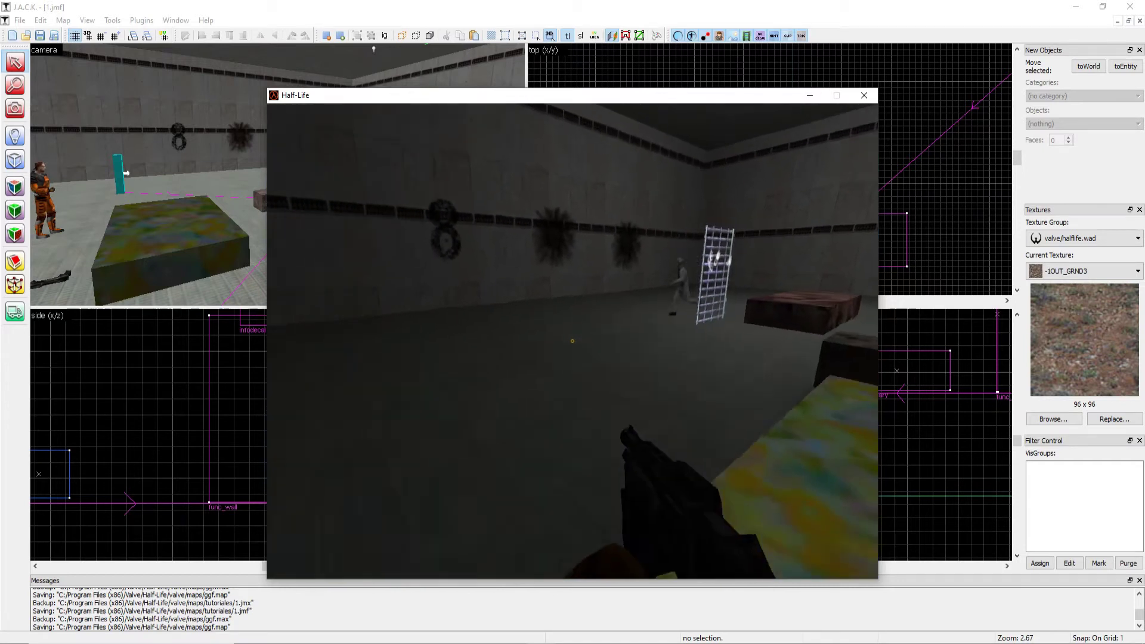
Walk into the func_illusionary slab in the running game to check whether it can be passed through
key("w")
key("d")
key("s")
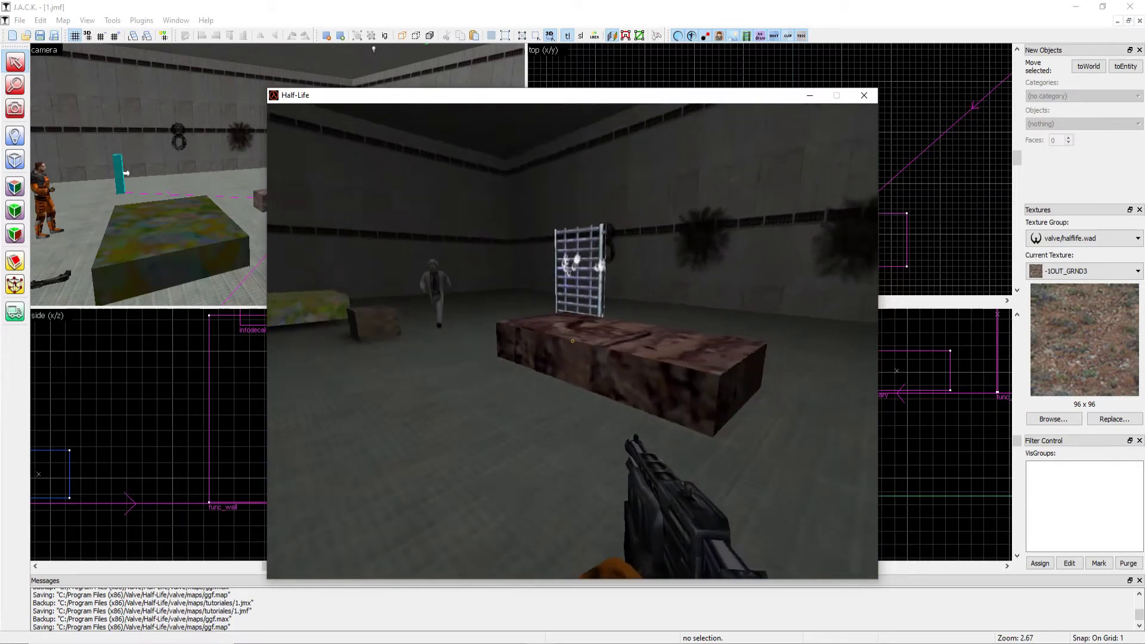
key("w")
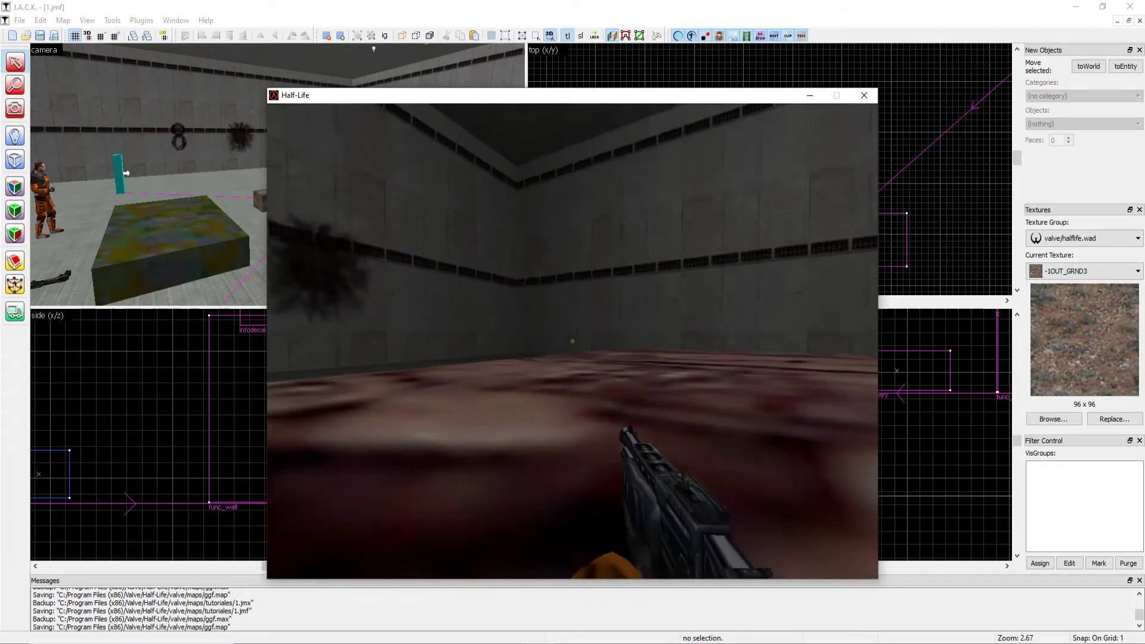
key("s")
key("w")
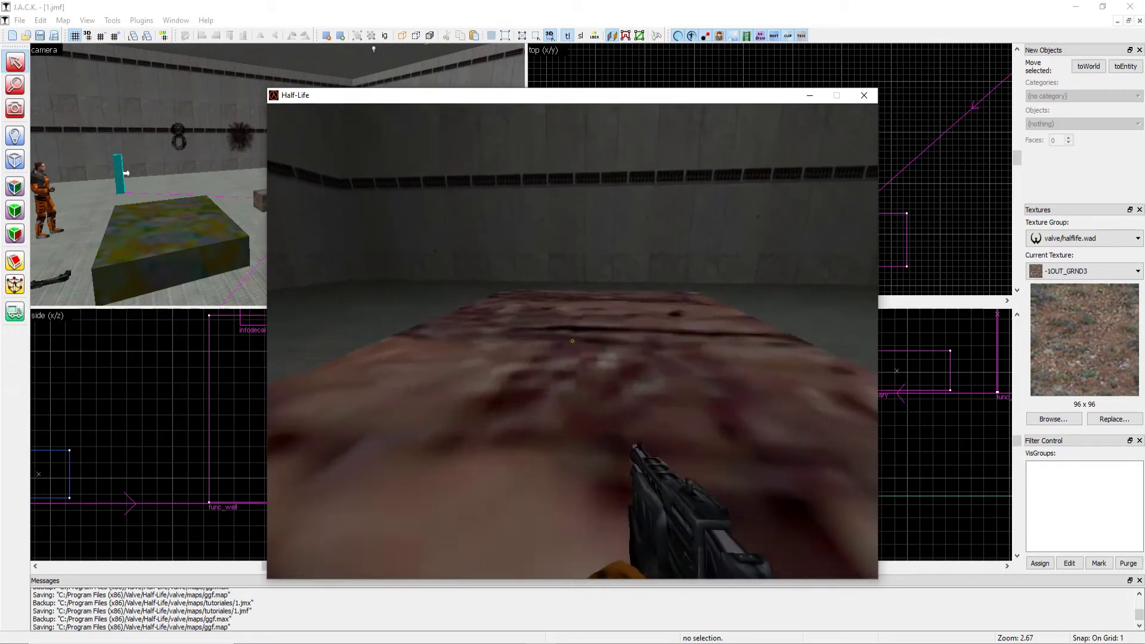
key("w")
Quit the running game and close the compile process window
key("Escape")
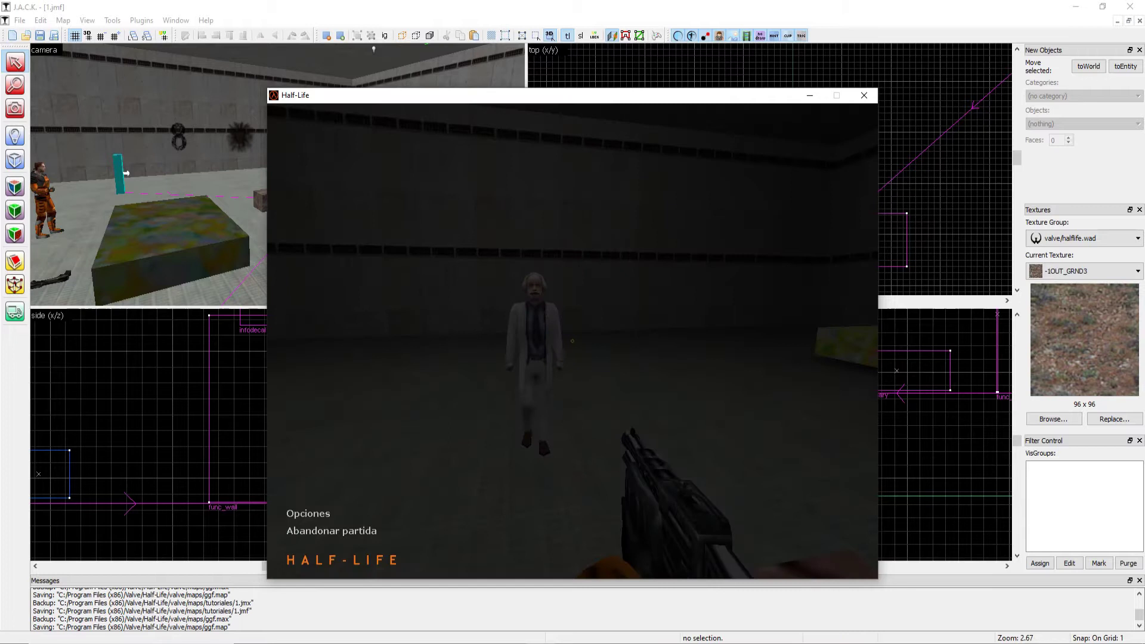
left_click(863, 95)
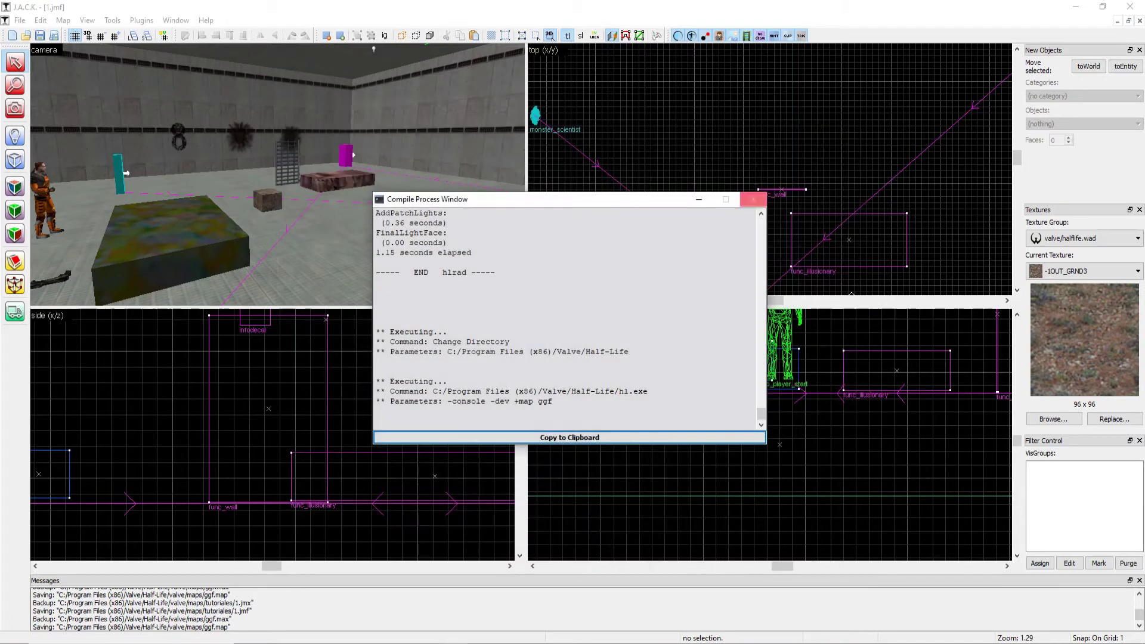
left_click(753, 199)
Select the func_illusionary slab beside the grate door in the camera view
key("z")
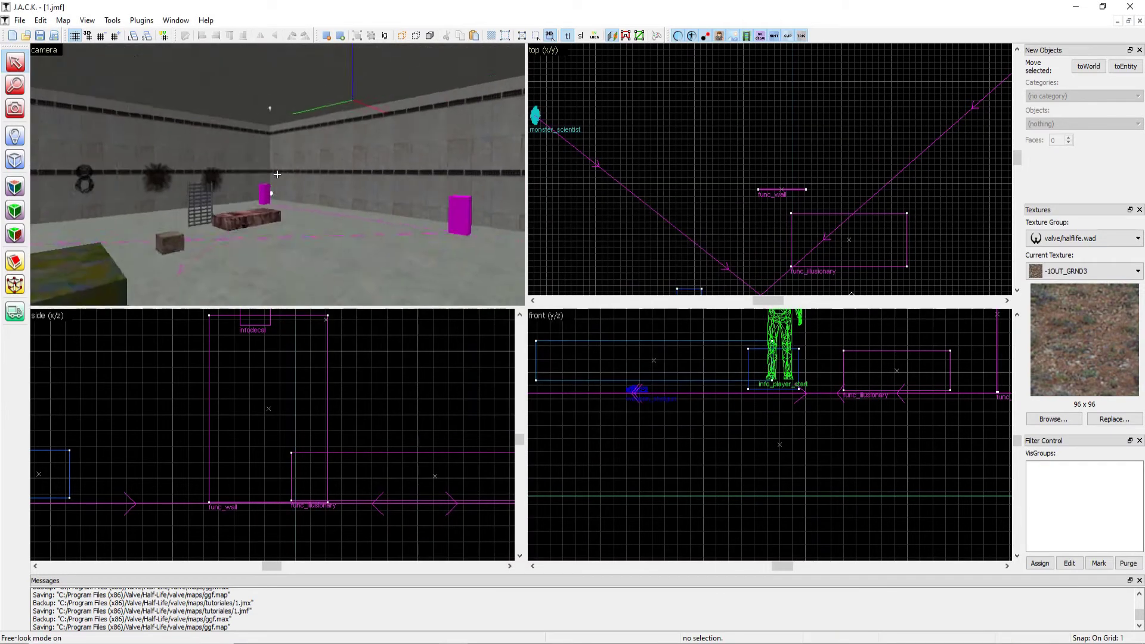
key("a")
key("w")
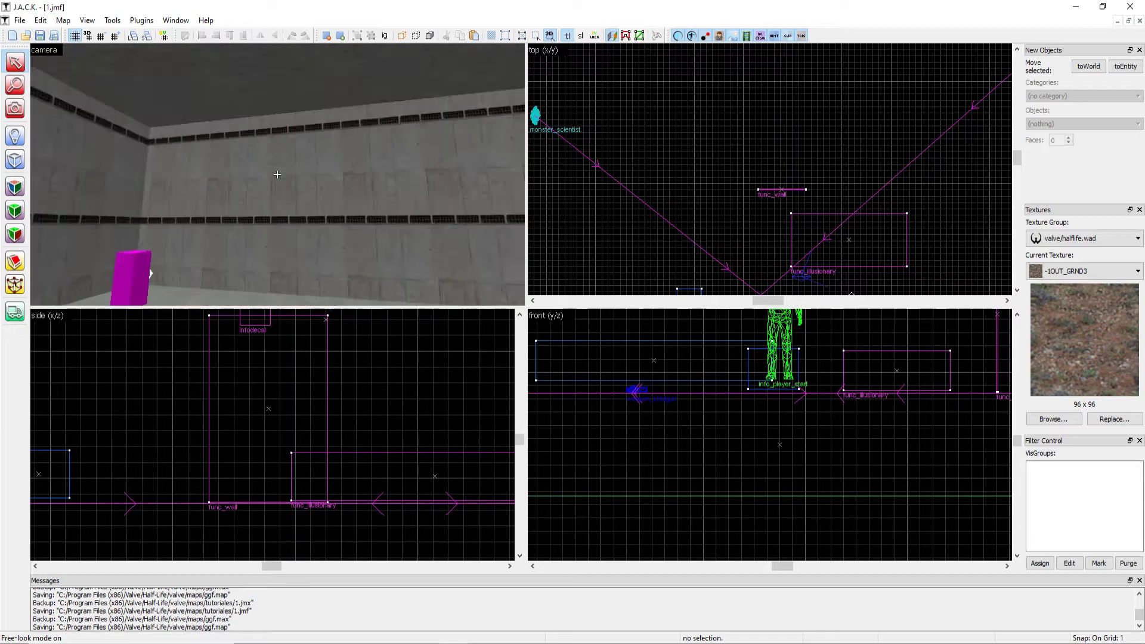
key("s")
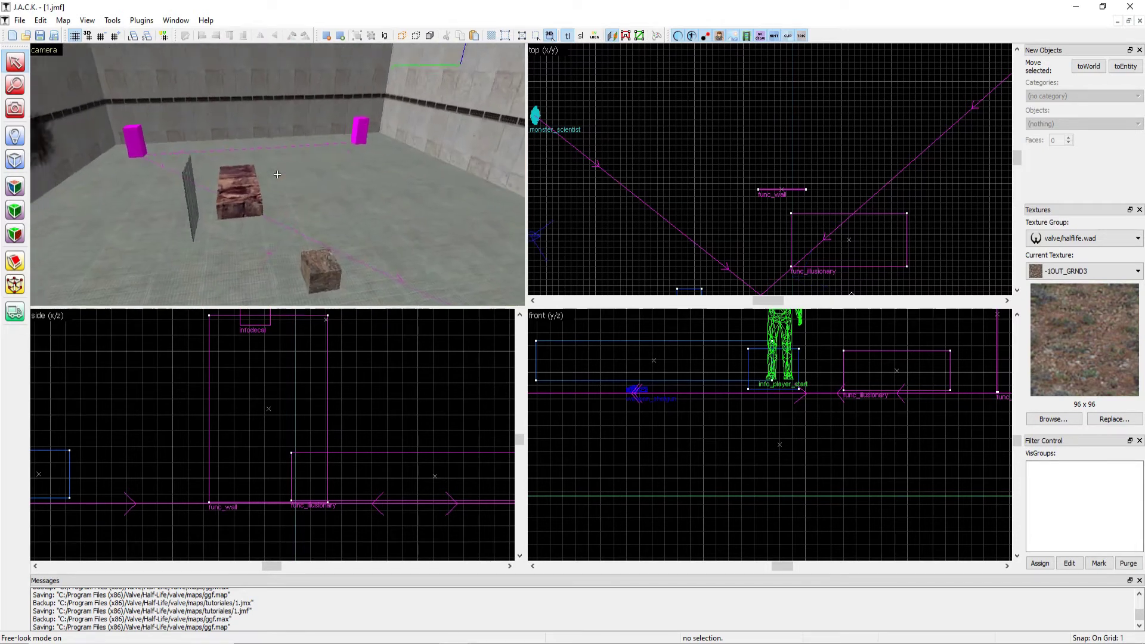
key("w")
key("s")
key("w")
key("z")
left_click(277, 174)
key("w")
key("s")
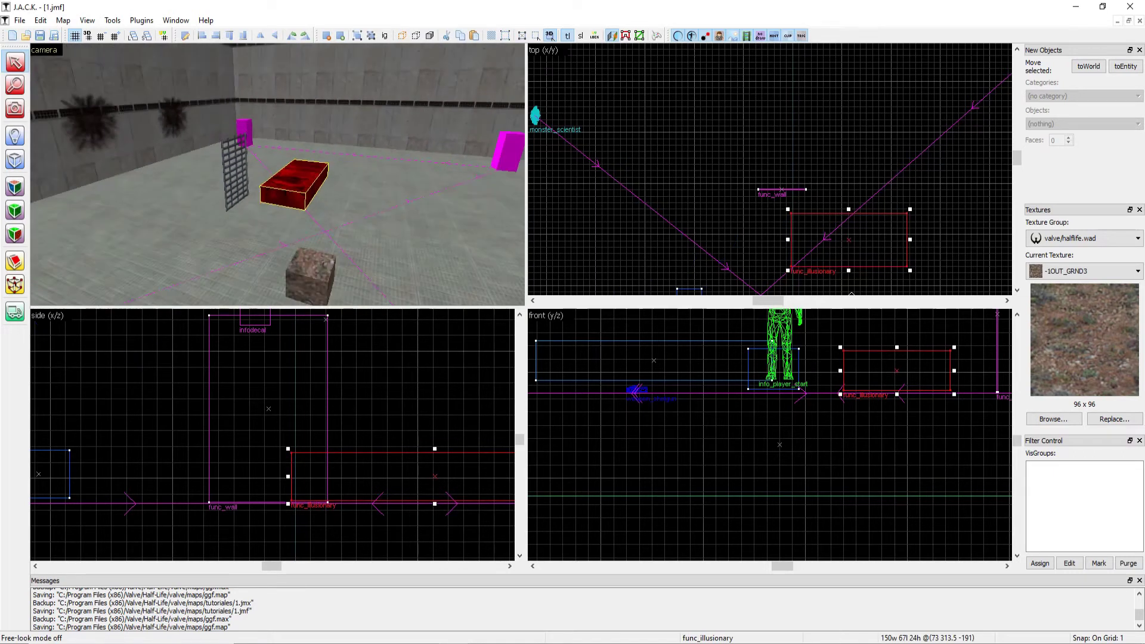
key("w")
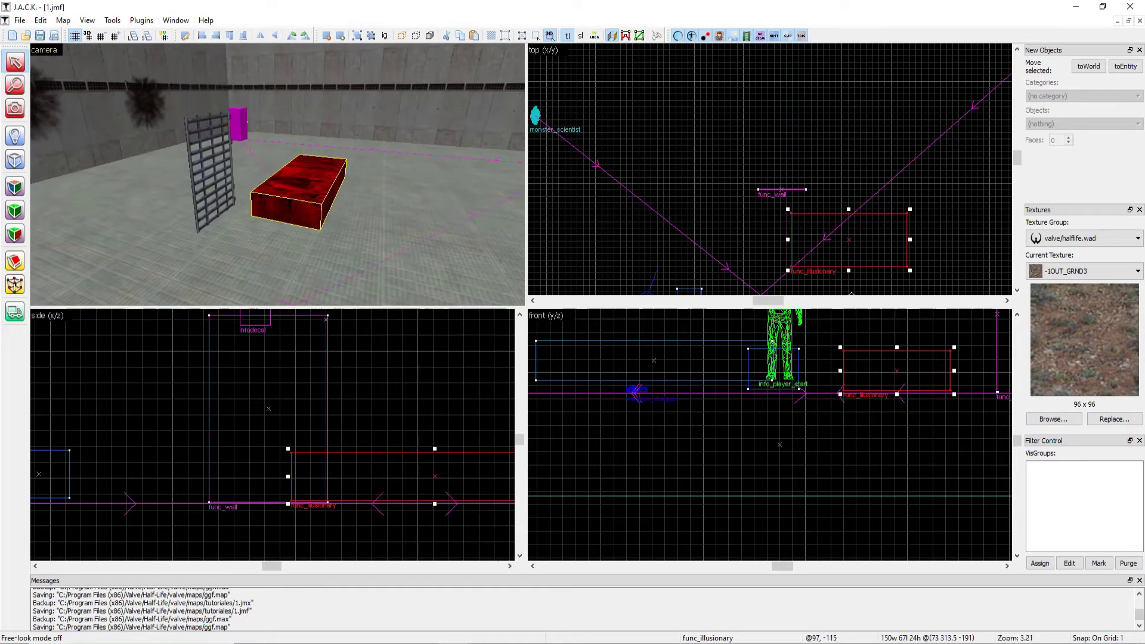
Stretch the func_illusionary slab upward to a height of 75 units, keeping its base on the floor
scroll(391, 394, "down", 3)
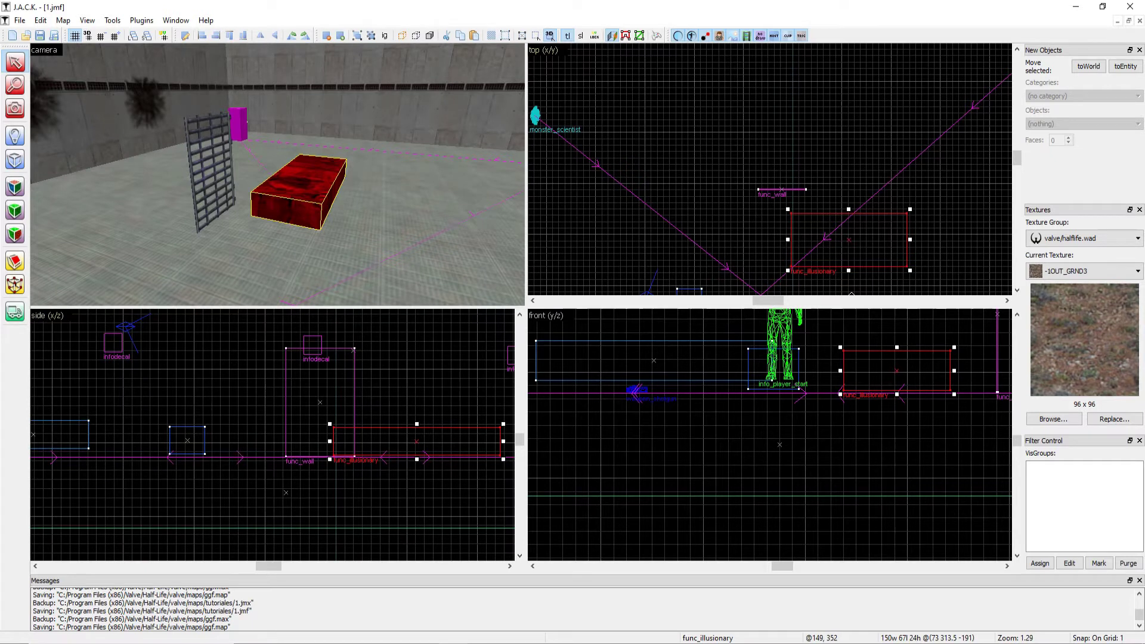
left_click_drag(897, 347, 897, 321)
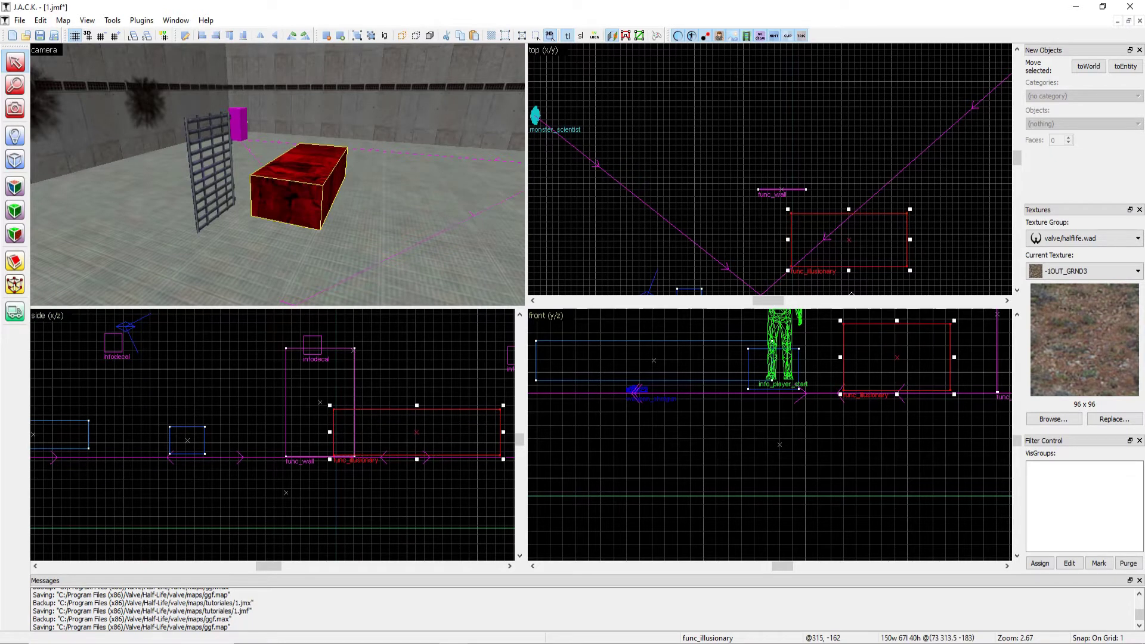
scroll(900, 324, "down", 4)
scroll(900, 324, "up", 3)
scroll(899, 324, "down", 8)
scroll(901, 318, "up", 11)
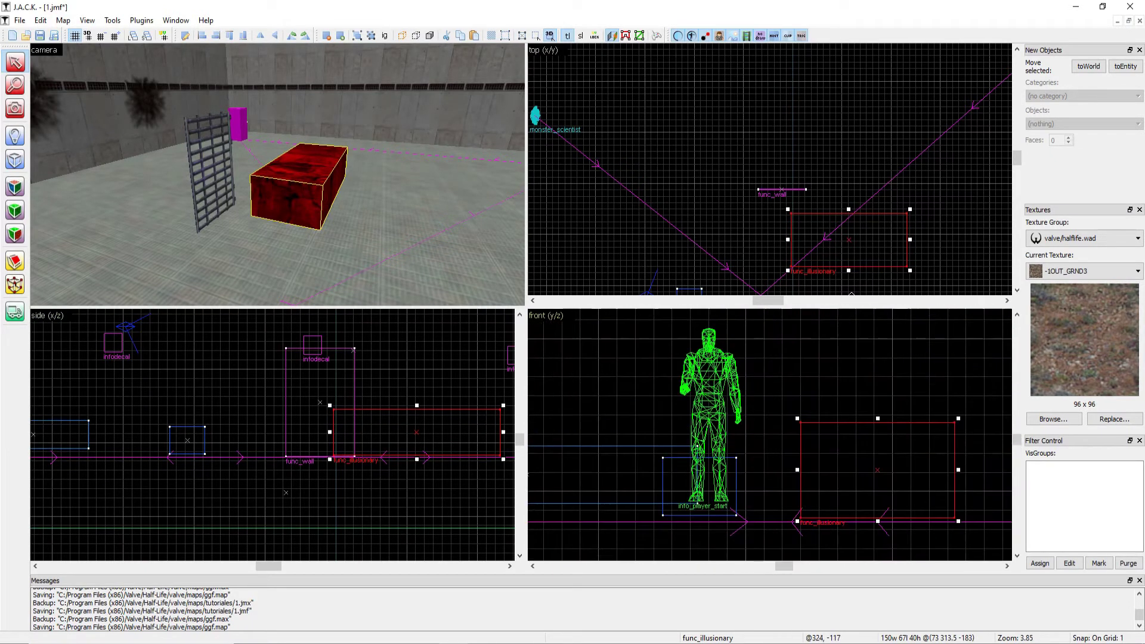
left_click_drag(877, 419, 877, 335)
Hollow out the raised func_illusionary block using the offered wall thickness
key("z")
key("w")
key("s")
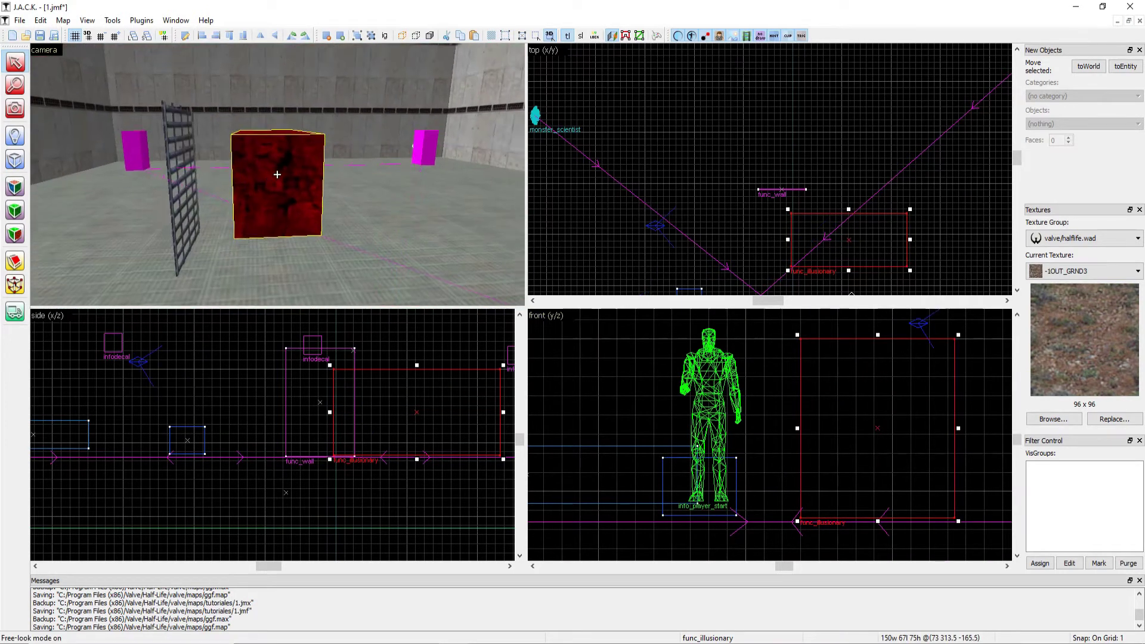
right_click(279, 175)
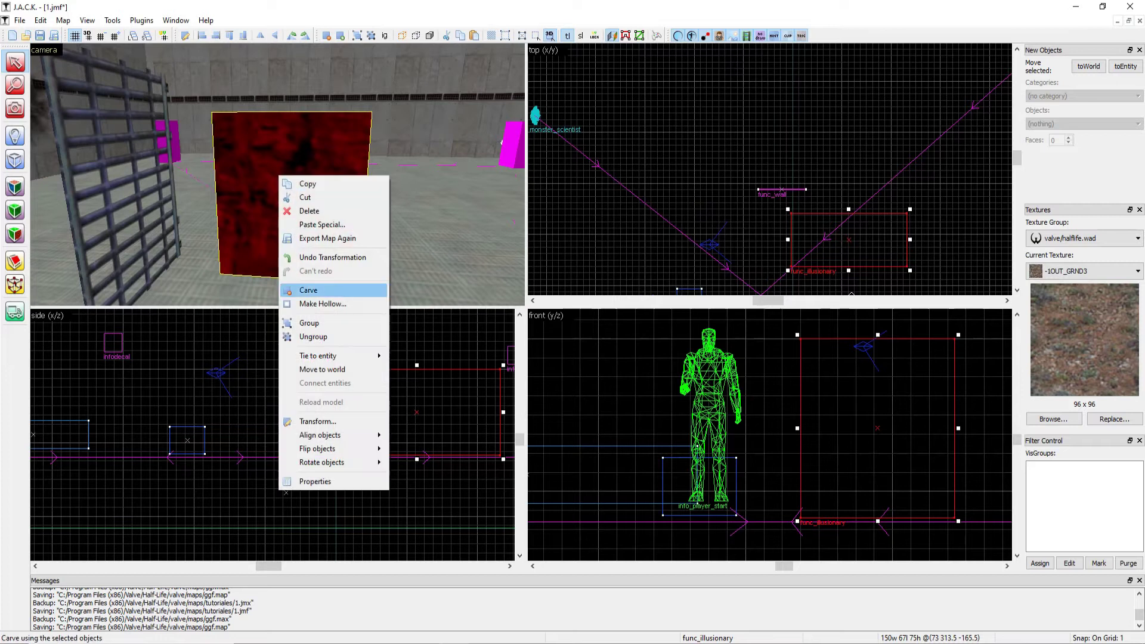
left_click(323, 303)
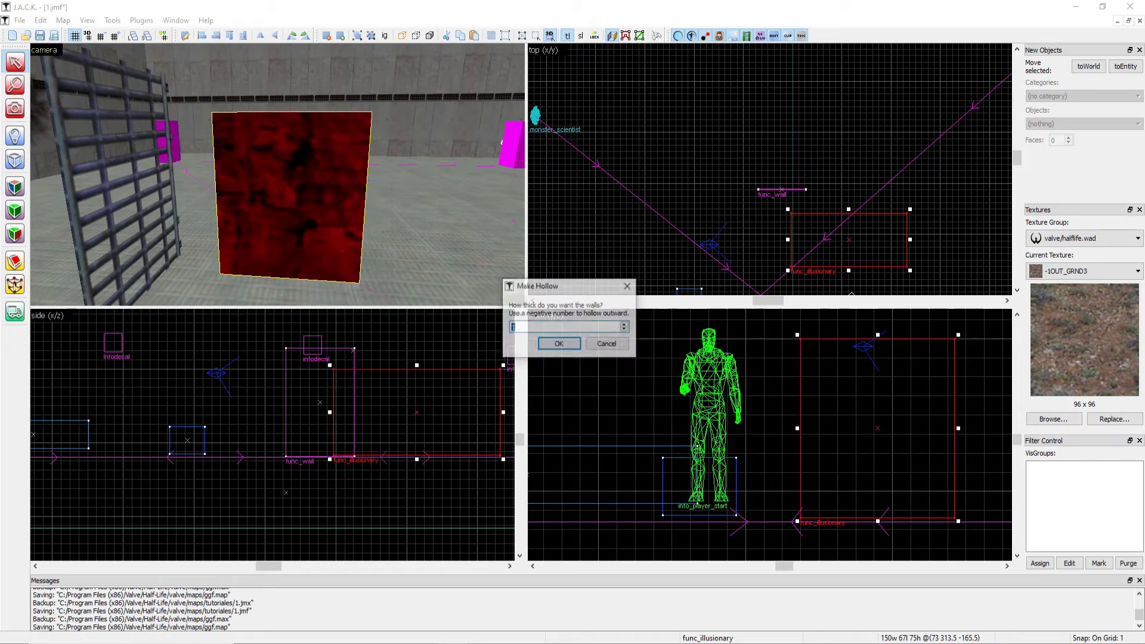
left_click(560, 343)
Inspect the inside and outside of the hollowed func_illusionary block in the camera view
key("z")
key("w")
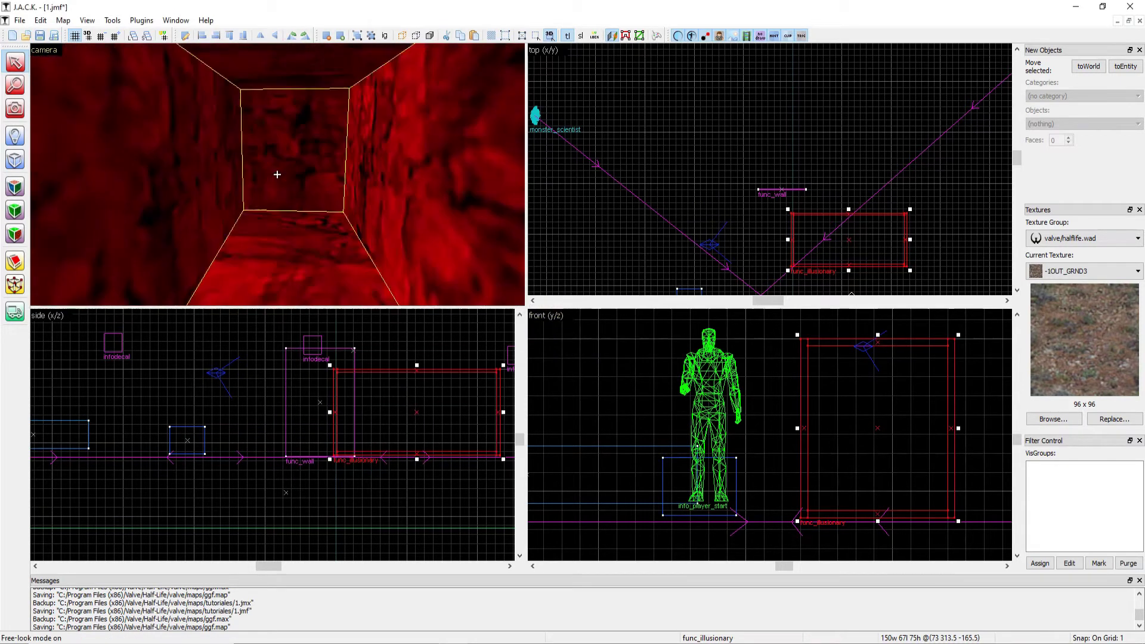
key("s")
key("w")
key("s")
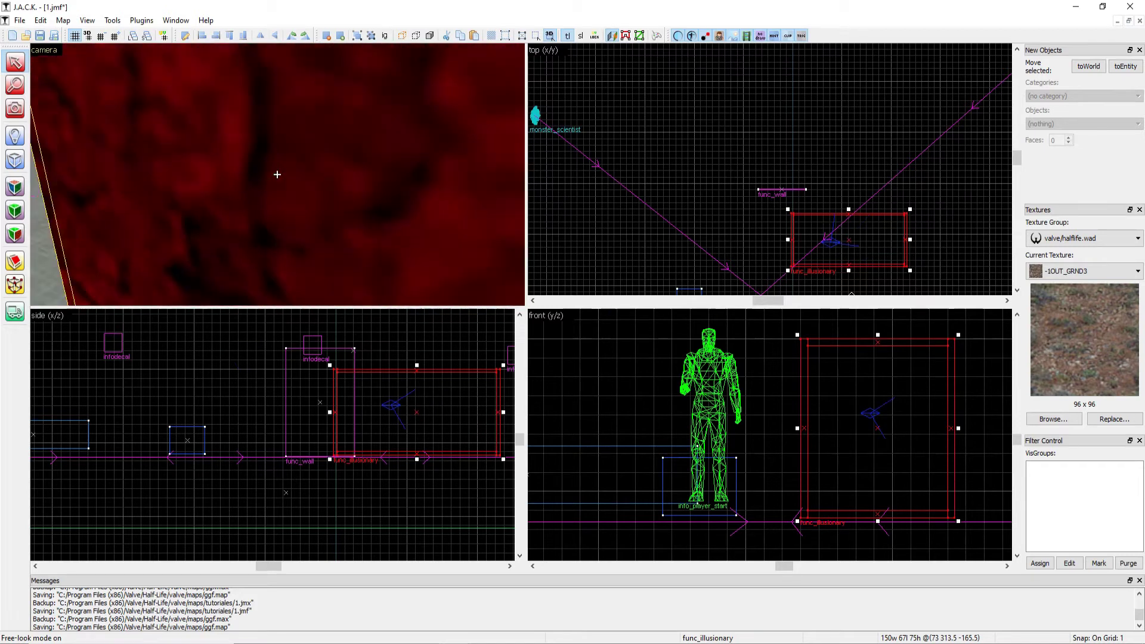
key("z")
scroll(861, 377, "down", 6)
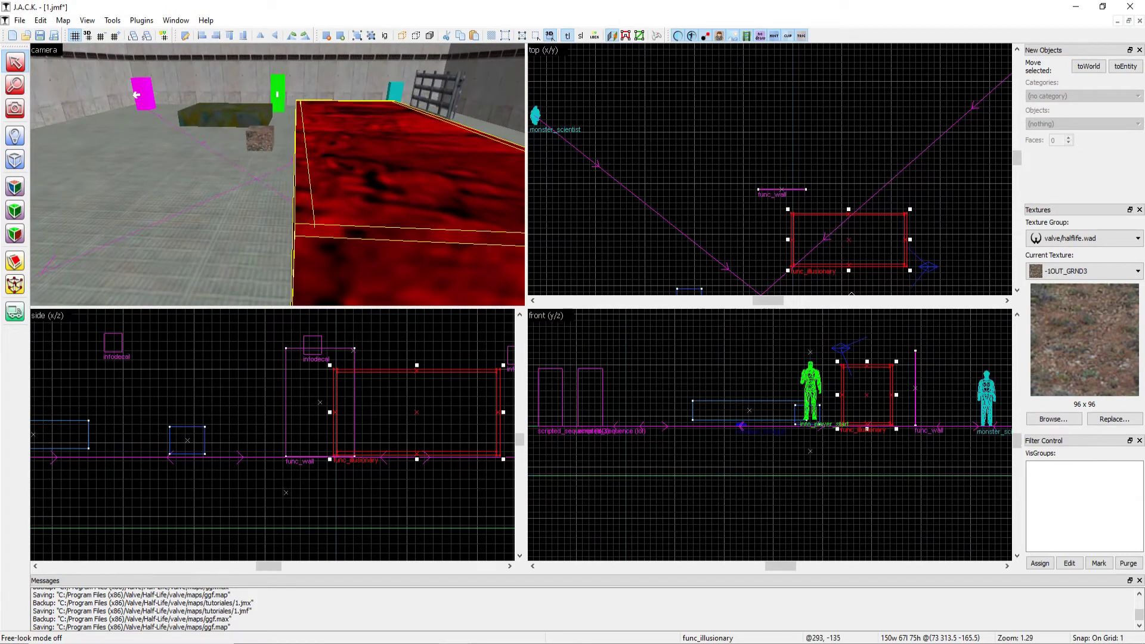
Stretch the func_illusionary block in the top view to a length of 115 units
scroll(834, 247, "down", 4)
left_click_drag(840, 227, 840, 209)
key("z")
key("s")
key("z")
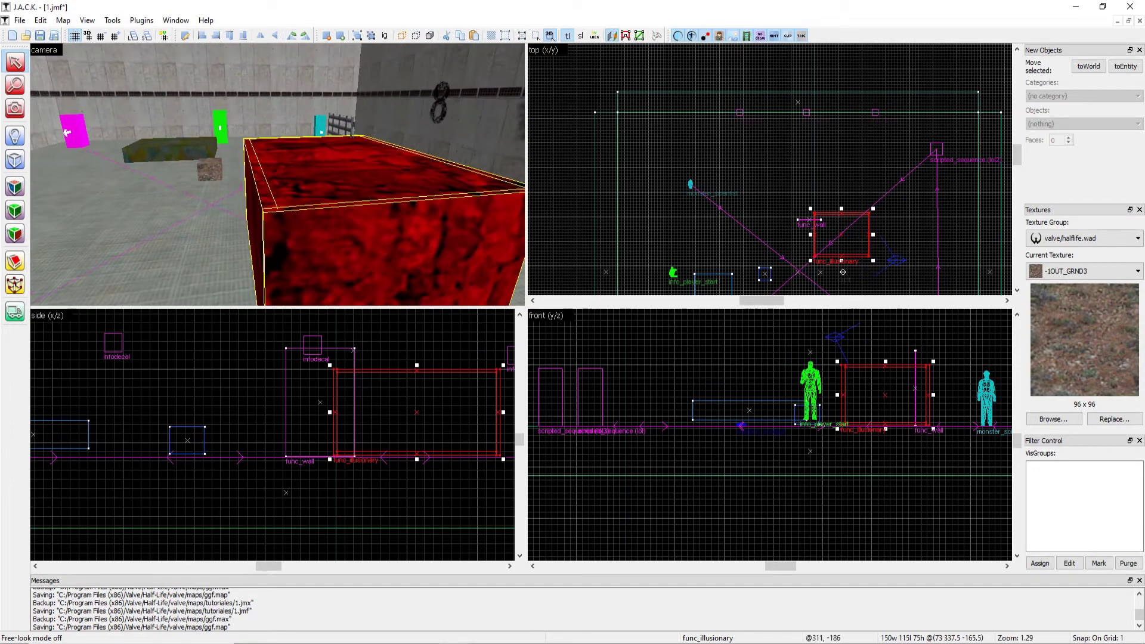
Shift the func_illusionary block toward the player start and slightly upward in the front view, and deselect it
left_click_drag(867, 401, 824, 397)
key("z")
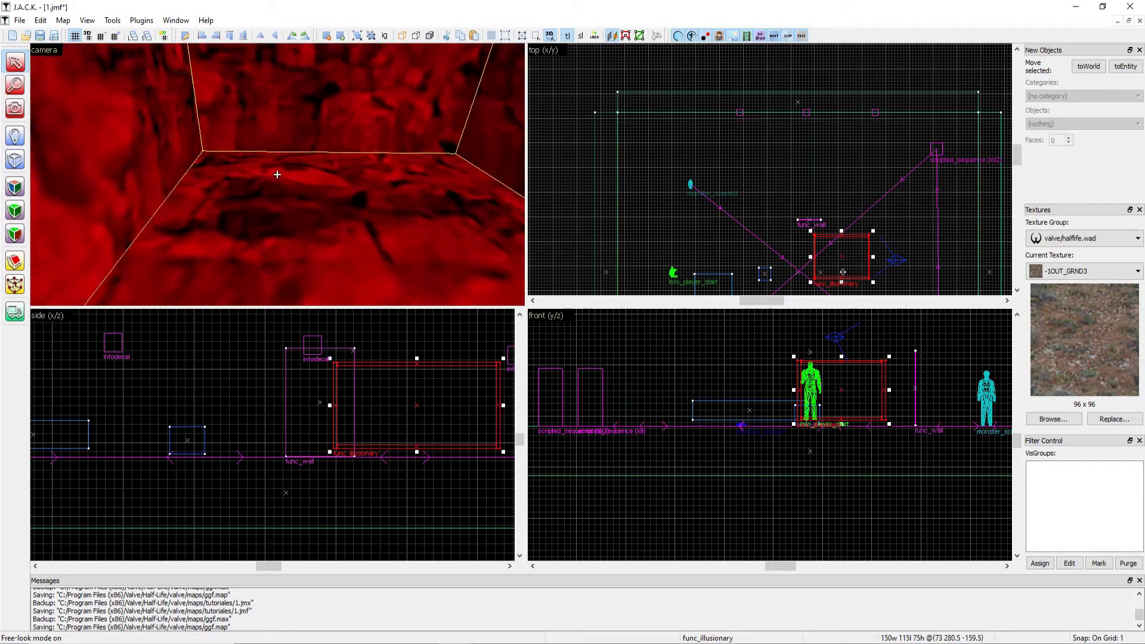
key("s")
key("w")
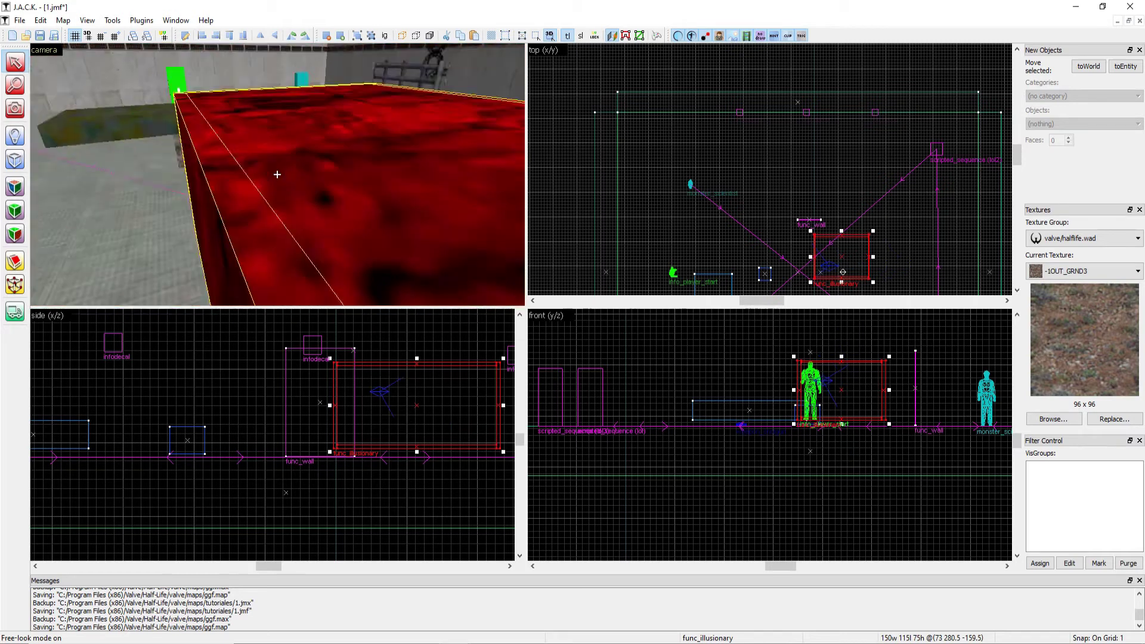
key("s")
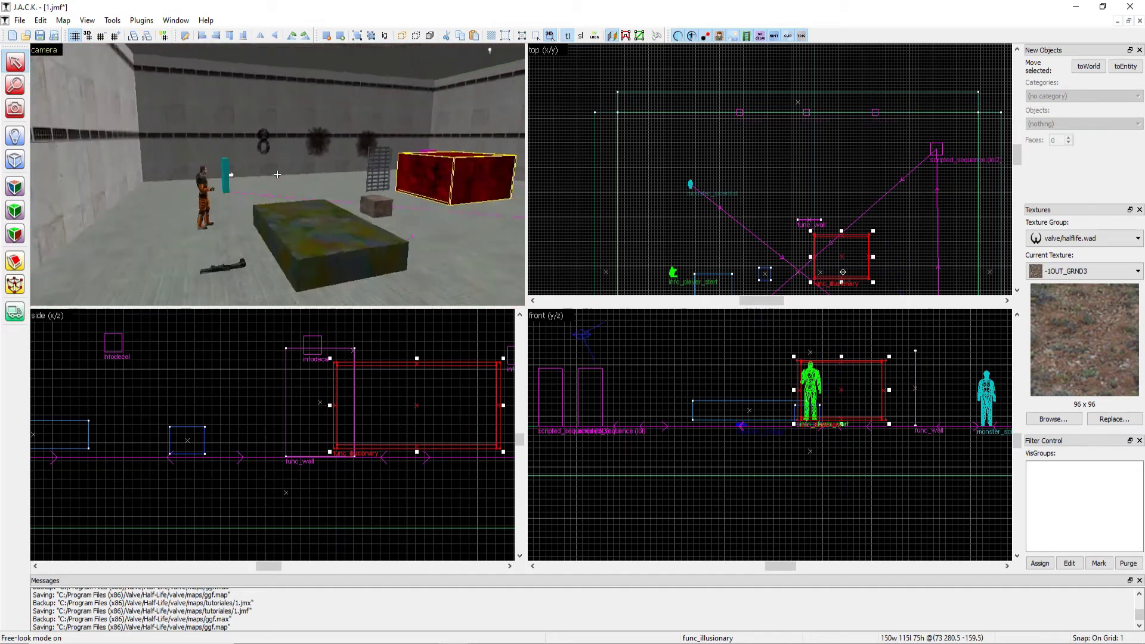
key("z")
key("w")
key("s")
key("z")
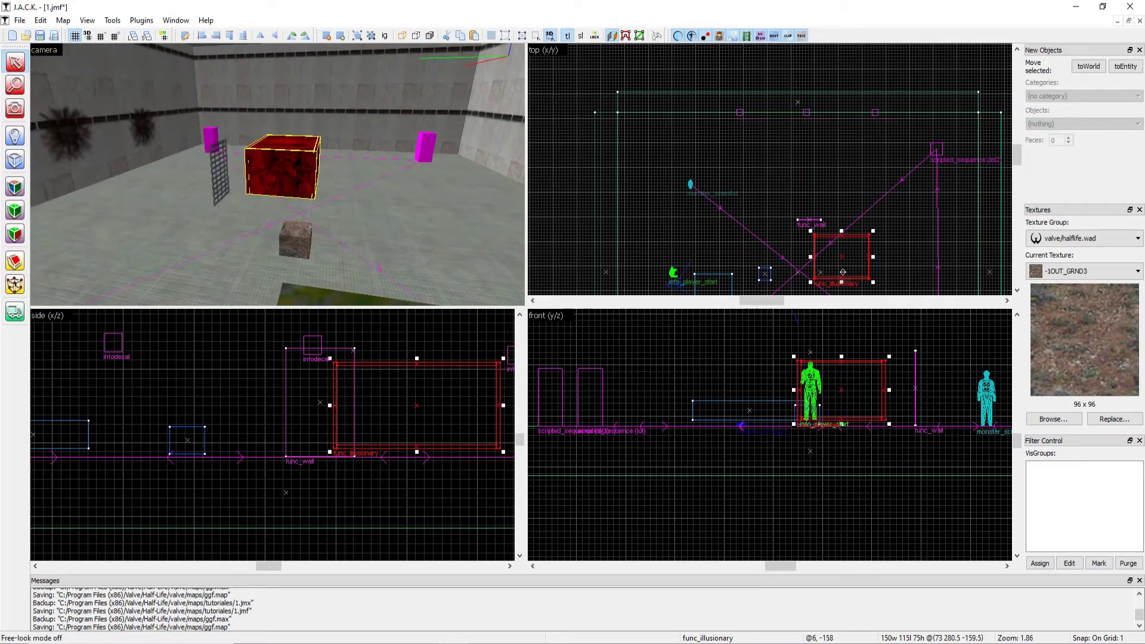
key("Escape")
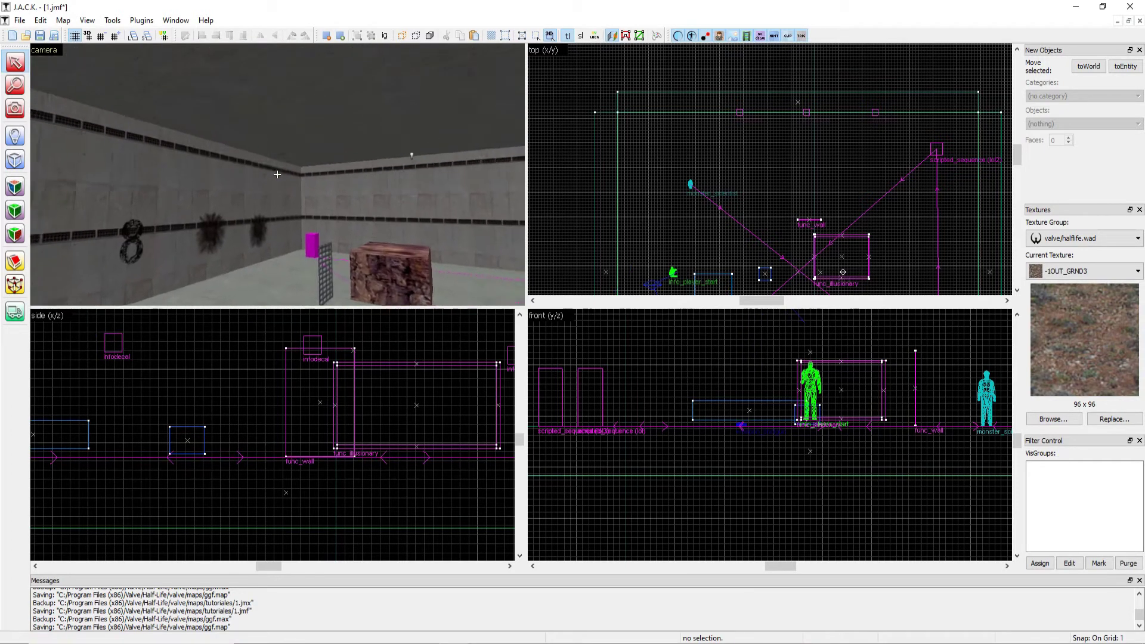
Export the map again in the same format and compile and run it in Half-Life
key("w")
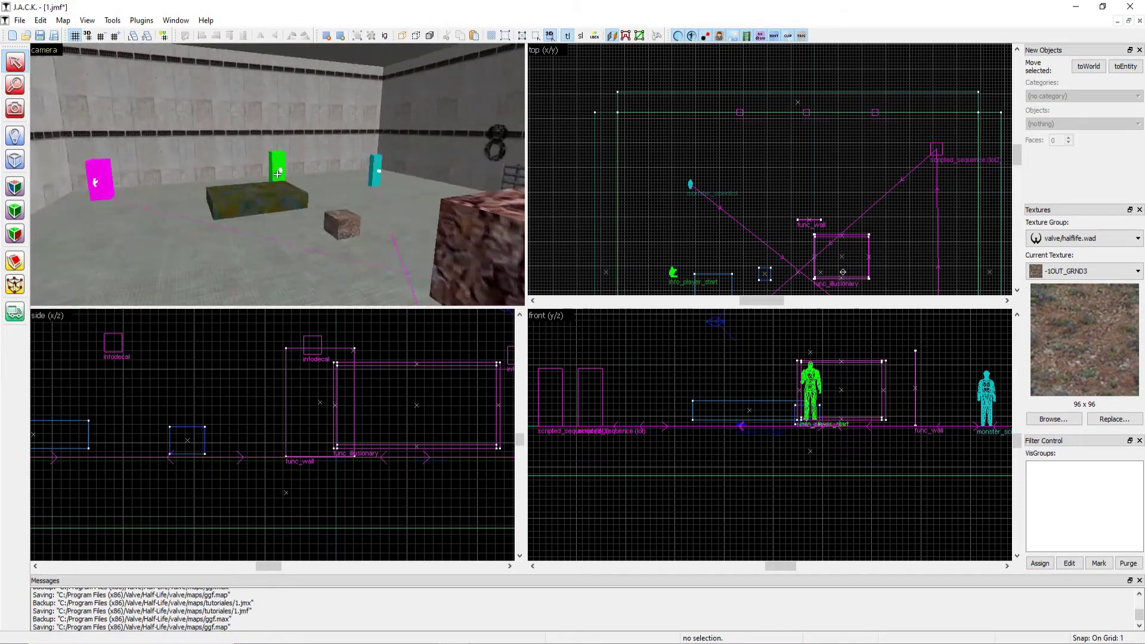
key("s")
key("a")
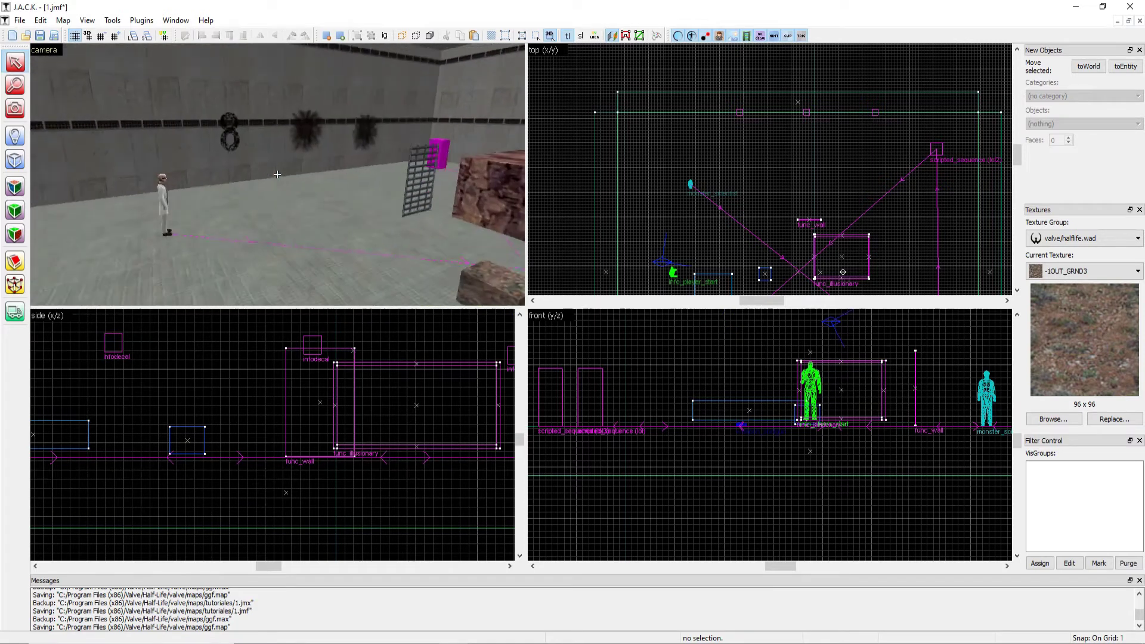
key("d")
key("s")
key("z")
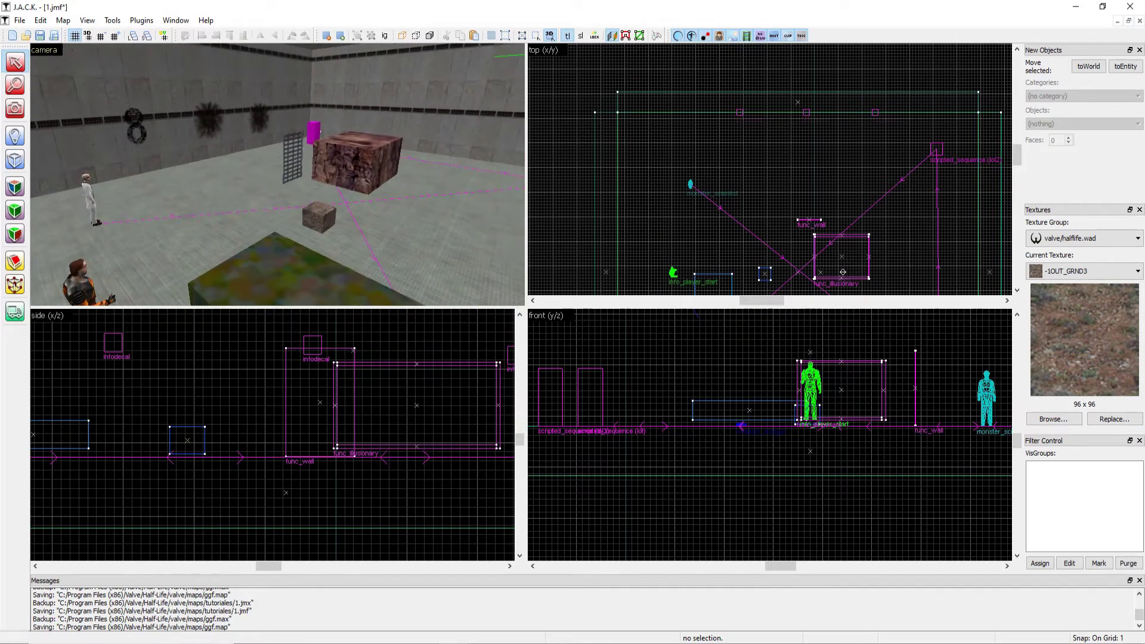
left_click(19, 20)
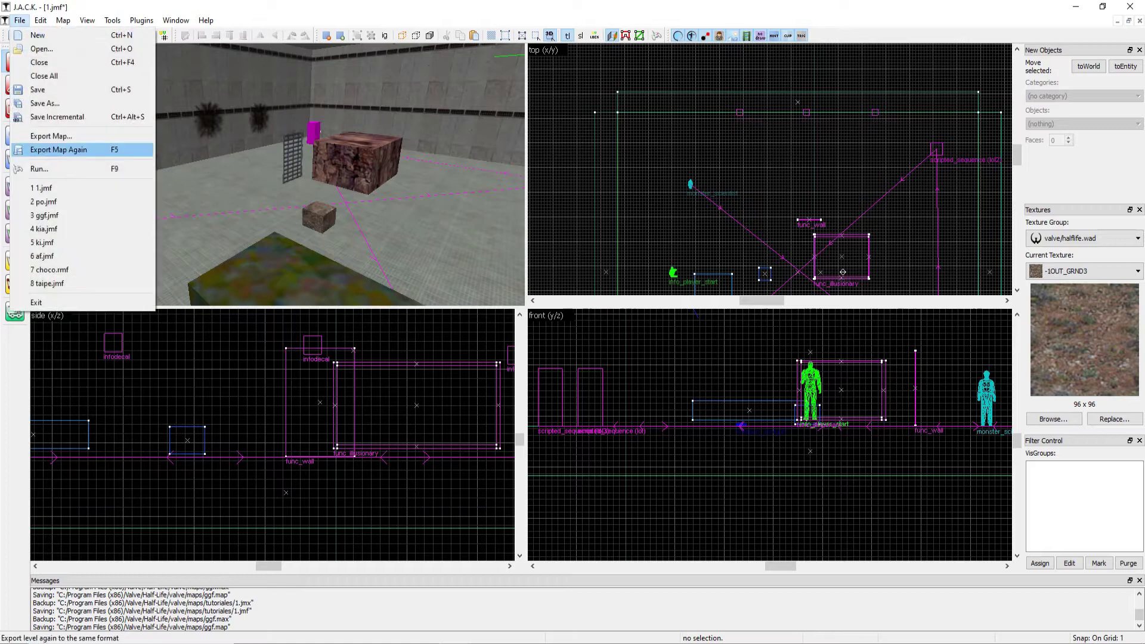
left_click(60, 149)
left_click(583, 421)
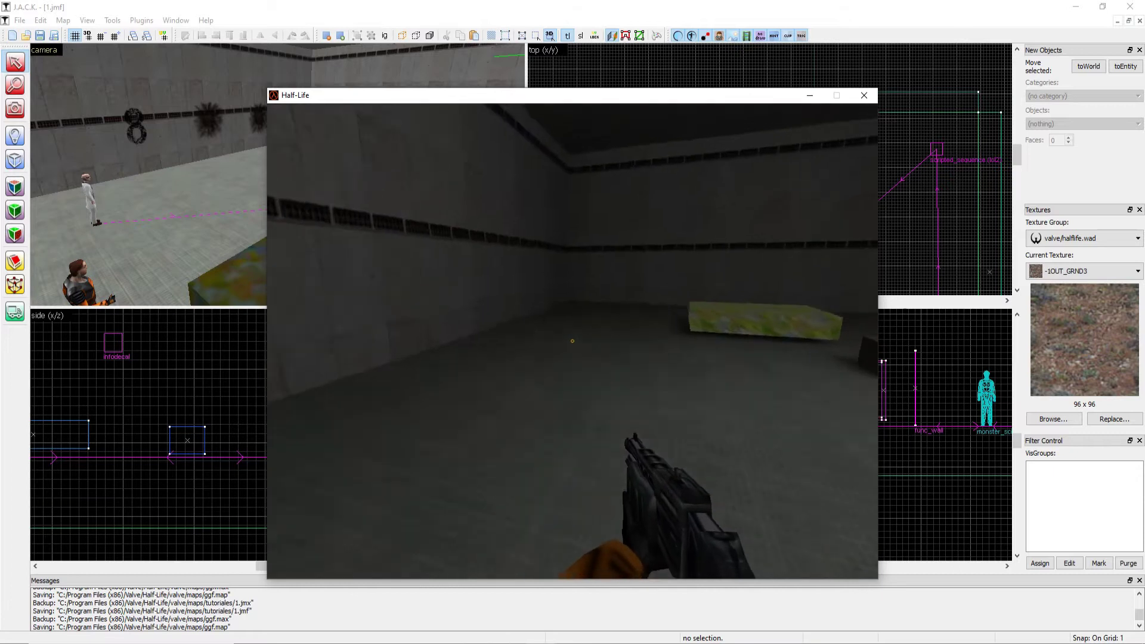
Playtest the room in Half-Life around the illusionary rock block and the grate, and close the game and compile windows
key("w")
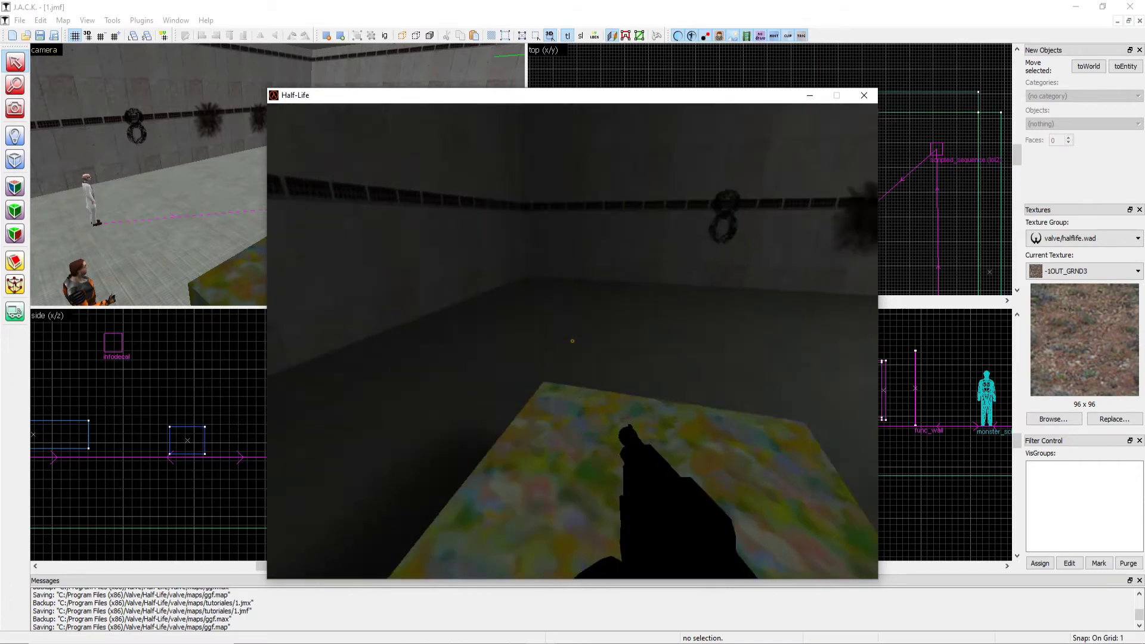
key("space")
key("w")
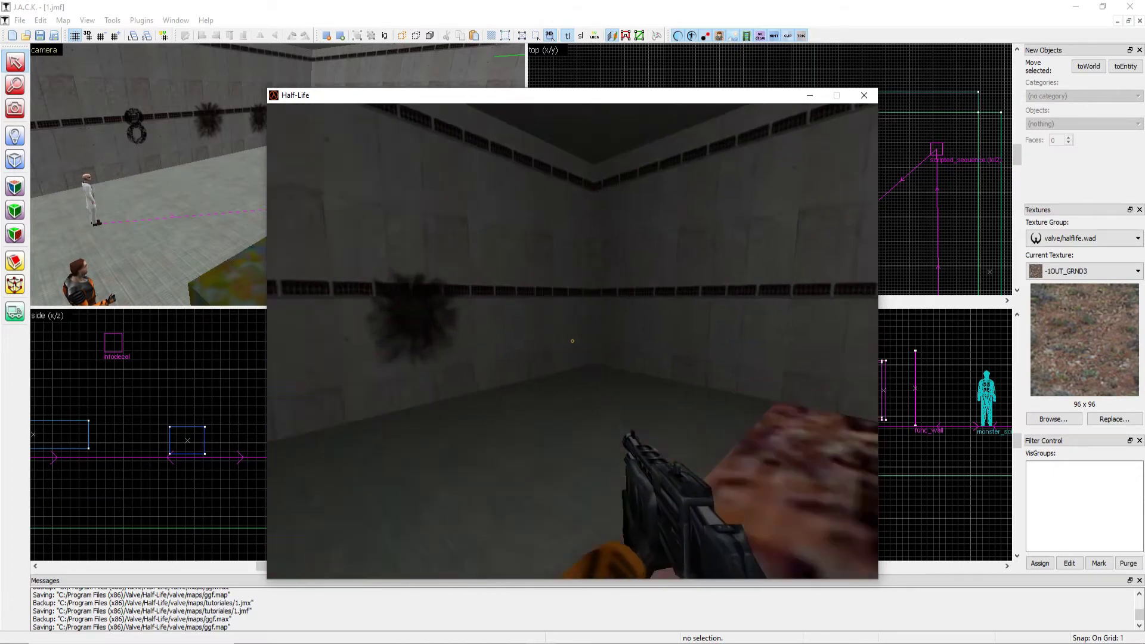
key("w")
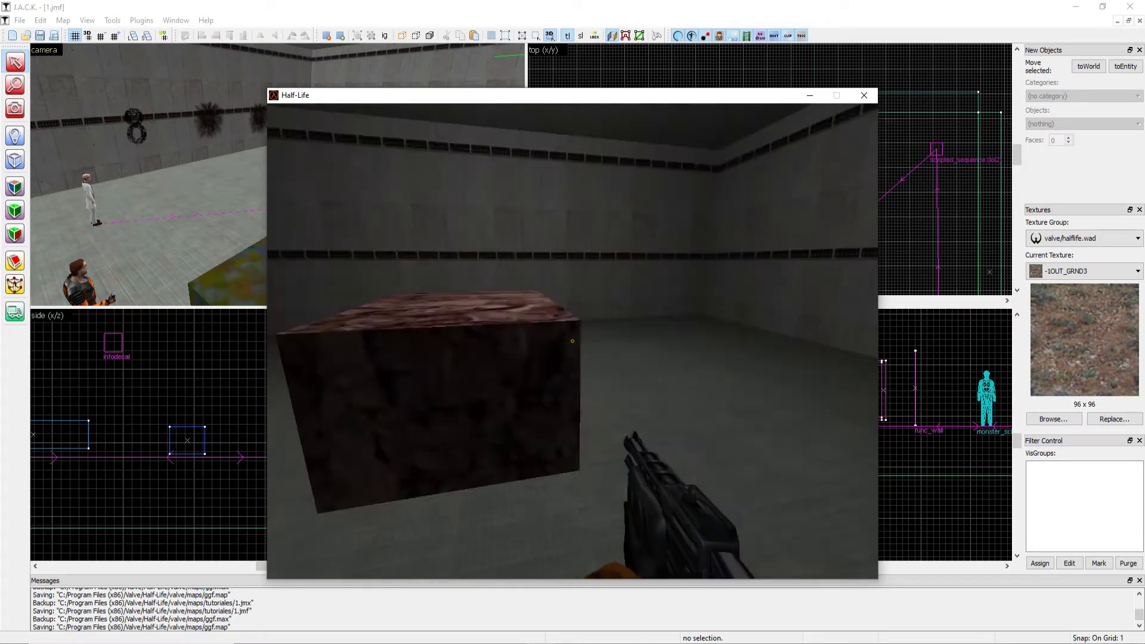
key("space")
key("s")
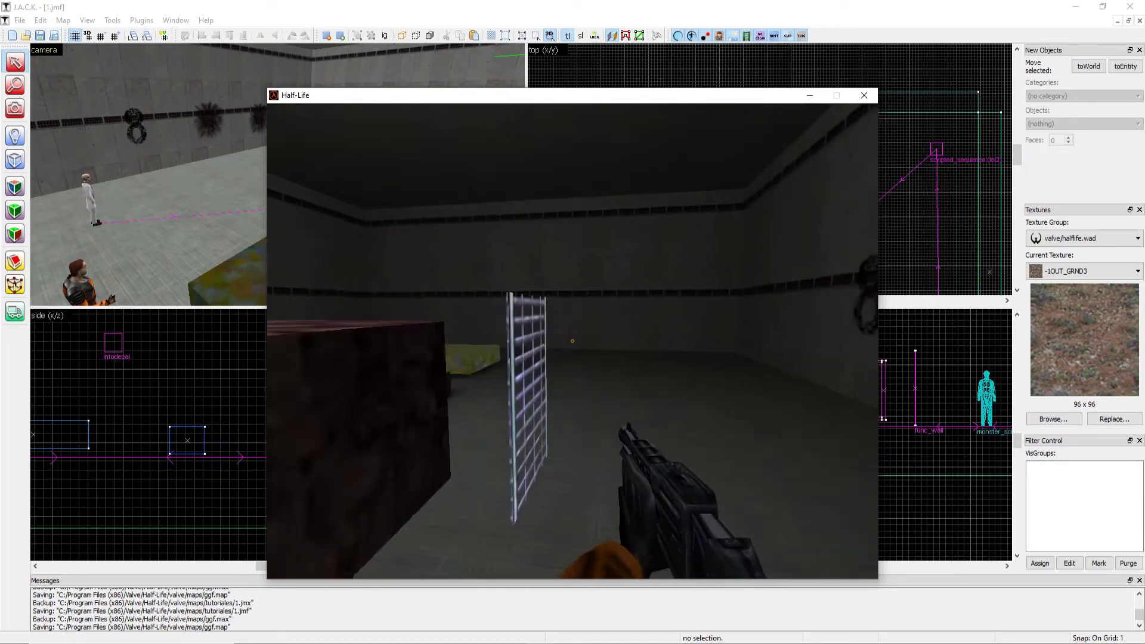
key("Escape")
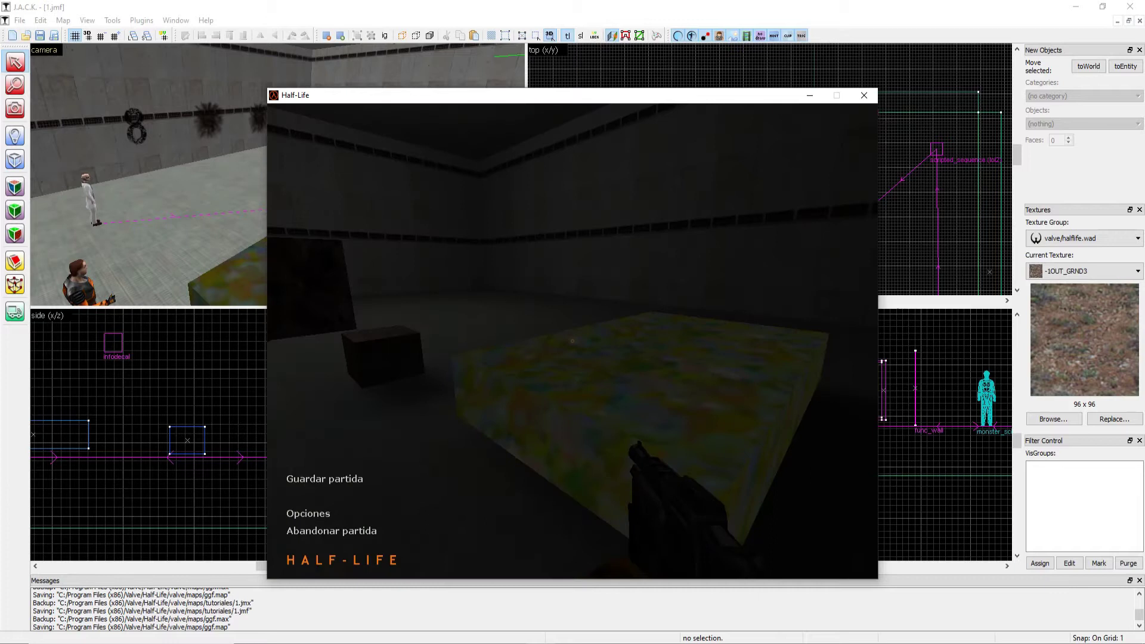
left_click(863, 95)
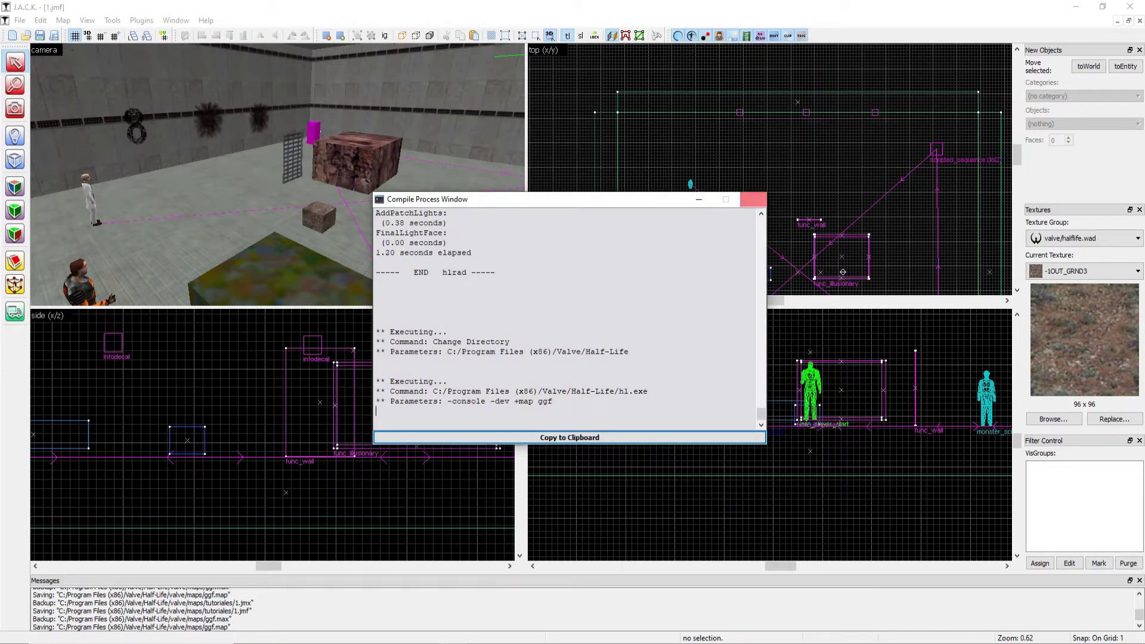
left_click(753, 200)
key("z")
key("s")
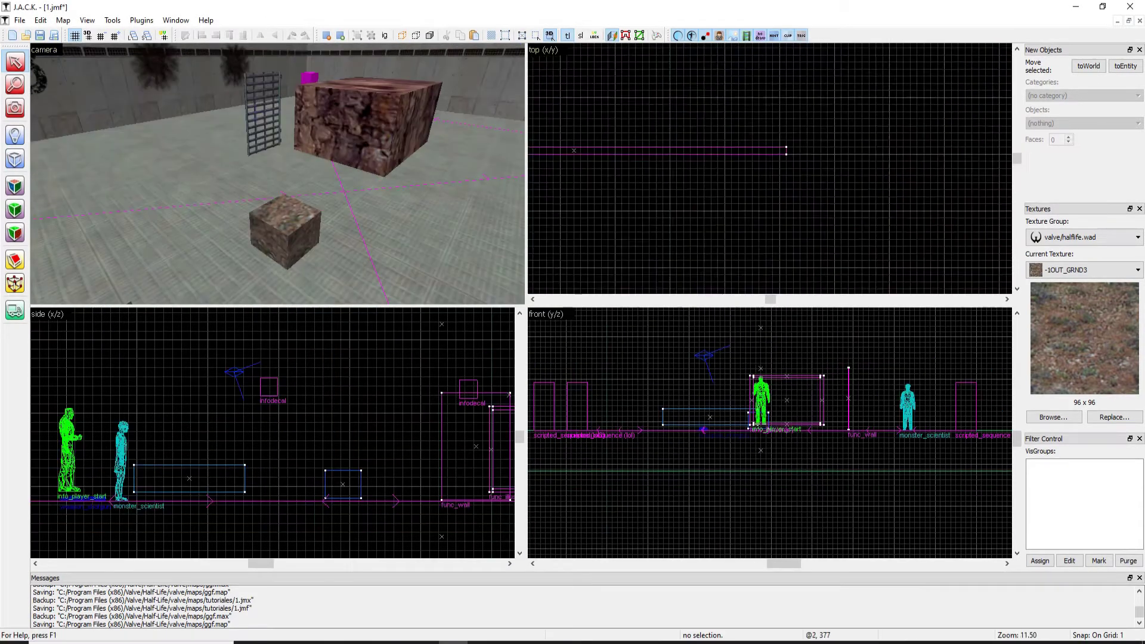
scroll(749, 372, "down", 6)
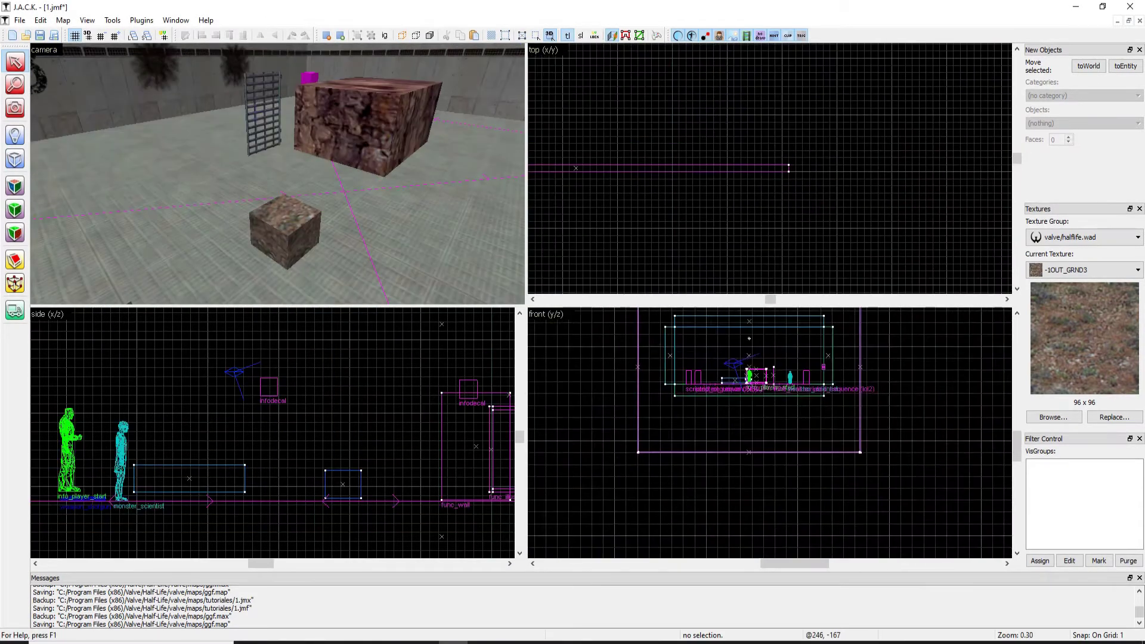
scroll(749, 372, "up", 6)
scroll(769, 168, "down", 2)
scroll(769, 168, "up", 2)
scroll(770, 168, "down", 2)
scroll(770, 169, "up", 2)
scroll(687, 155, "down", 7)
scroll(310, 394, "down", 2)
scroll(310, 394, "up", 2)
Copy the small stone crate and paste a duplicate of it into the side view
left_click(285, 232)
right_click(285, 232)
left_click(304, 239)
right_click(277, 377)
left_click(295, 383)
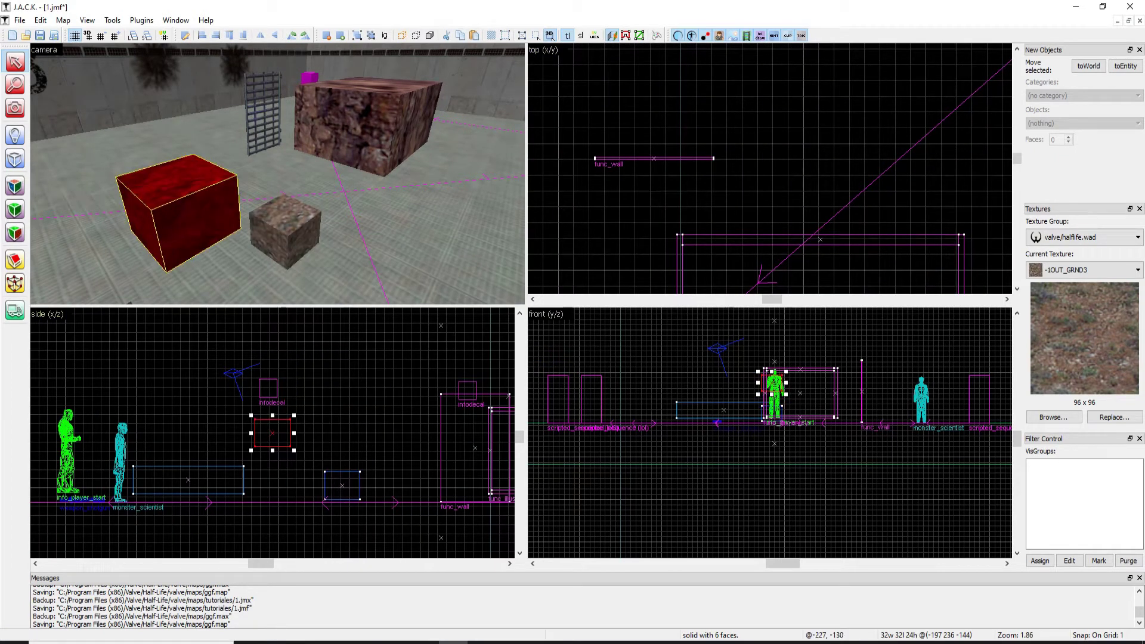
Move the duplicated crate beside the original one, centred at about (-134, 299, -190)
left_click_drag(266, 428, 232, 438)
scroll(762, 239, "down", 5)
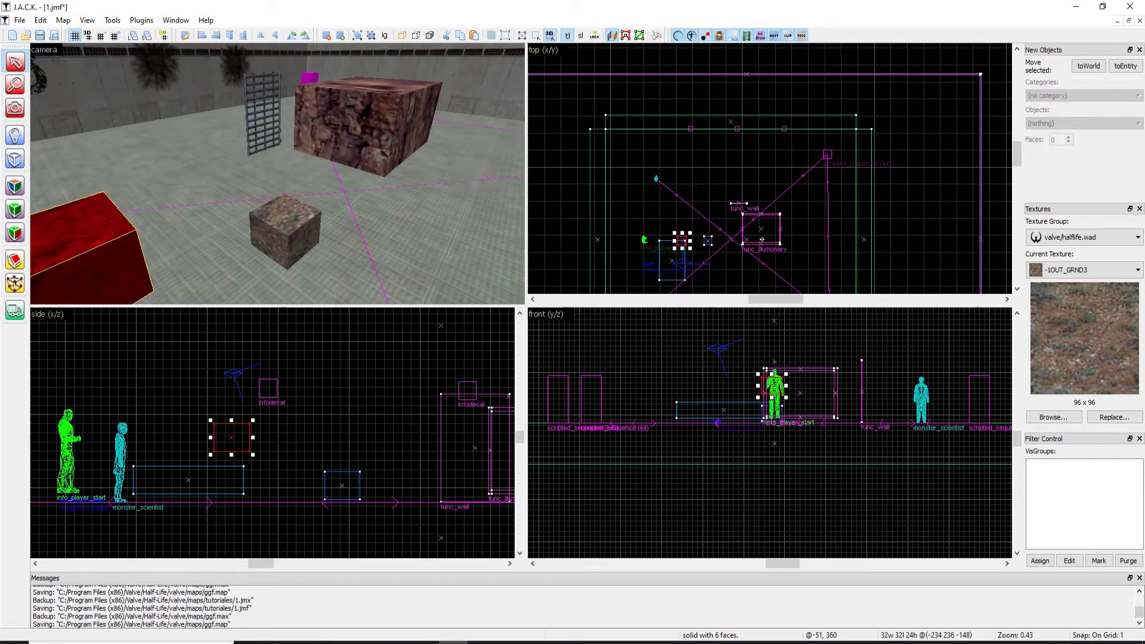
scroll(677, 234, "up", 4)
left_click_drag(685, 249, 735, 206)
scroll(321, 440, "up", 5)
left_click_drag(335, 428, 359, 509)
scroll(362, 506, "up", 1)
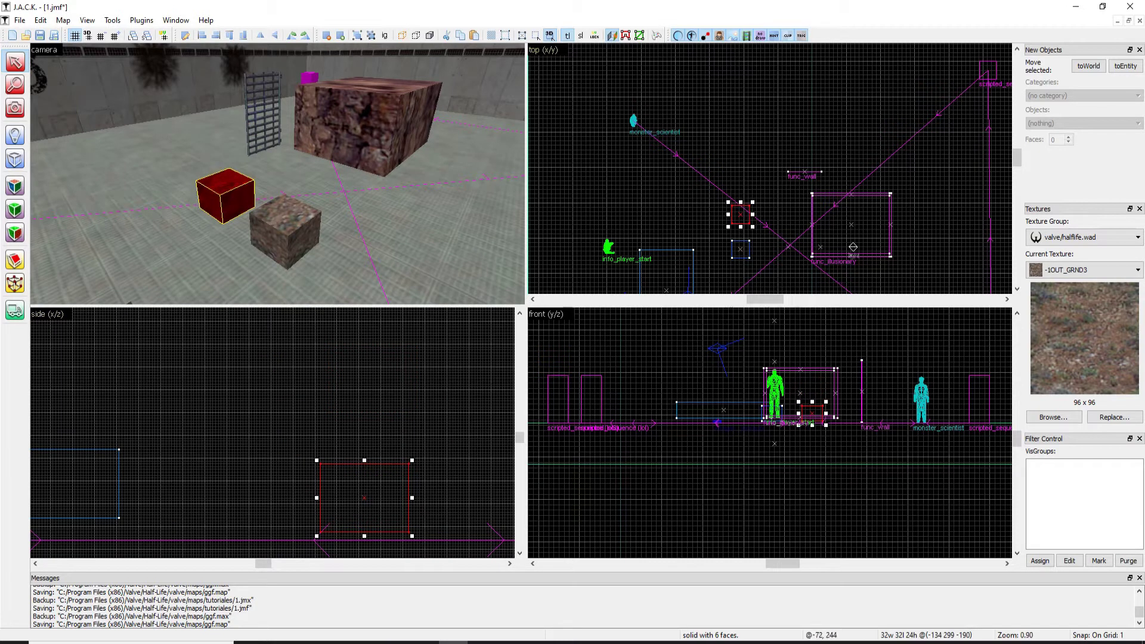
Nudge the duplicated crate in the front view down to floor level, centred at about (-134, 300, -192)
scroll(751, 232, "up", 4)
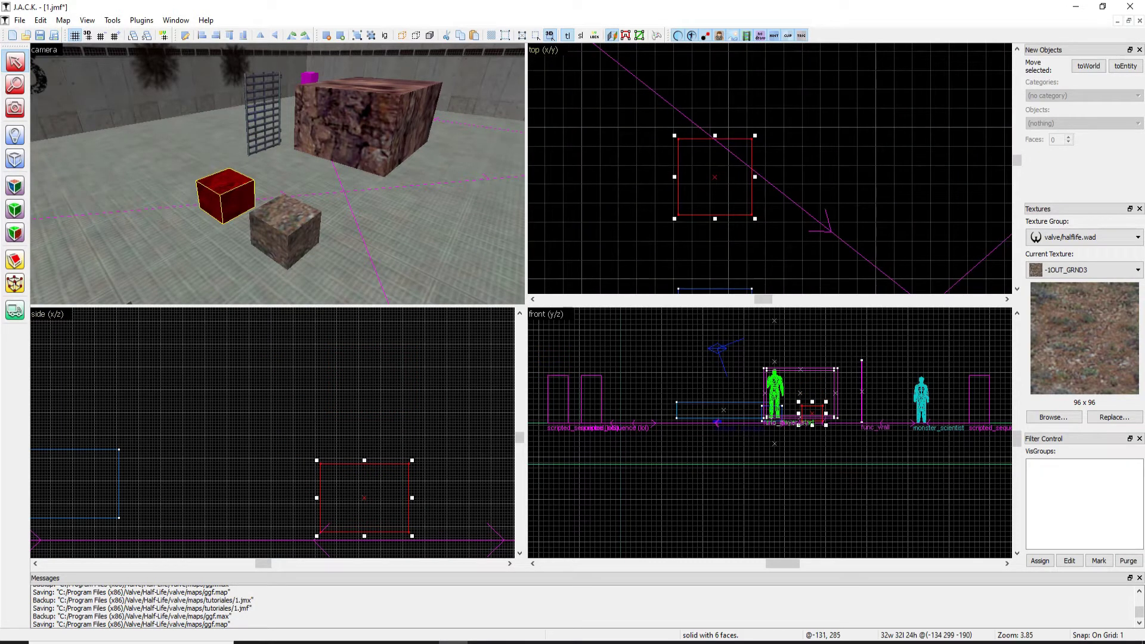
scroll(815, 421, "up", 3)
mouse_move(807, 397)
left_mouse_down()
mouse_move(809, 414)
mouse_move(809, 399)
left_mouse_up()
key("z")
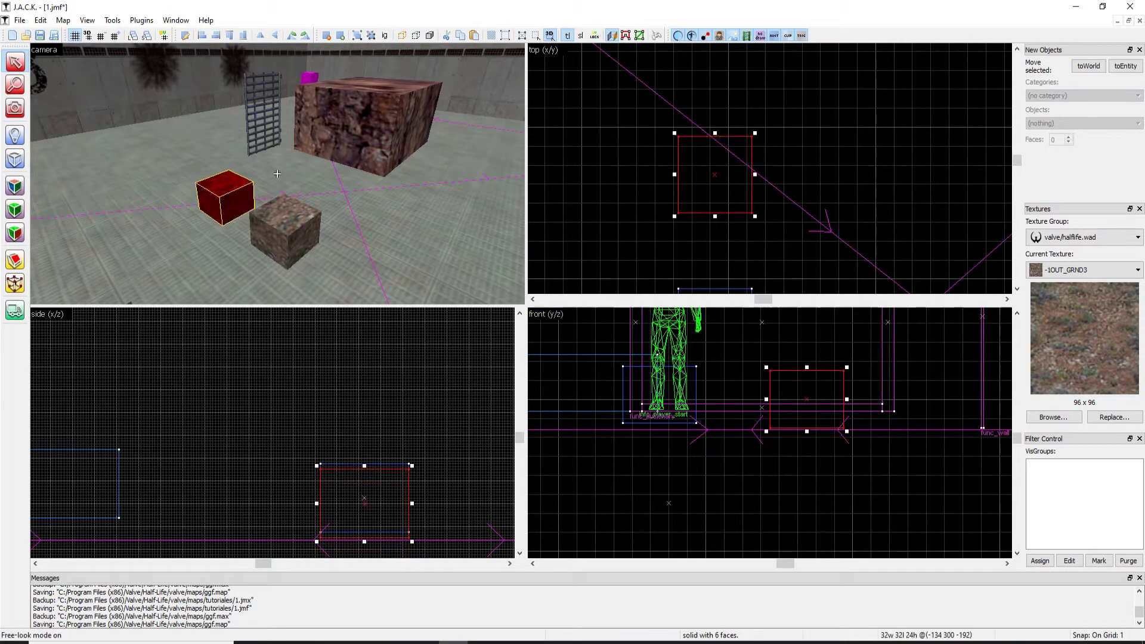
key("w")
key("s")
key("z")
scroll(426, 410, "down", 3)
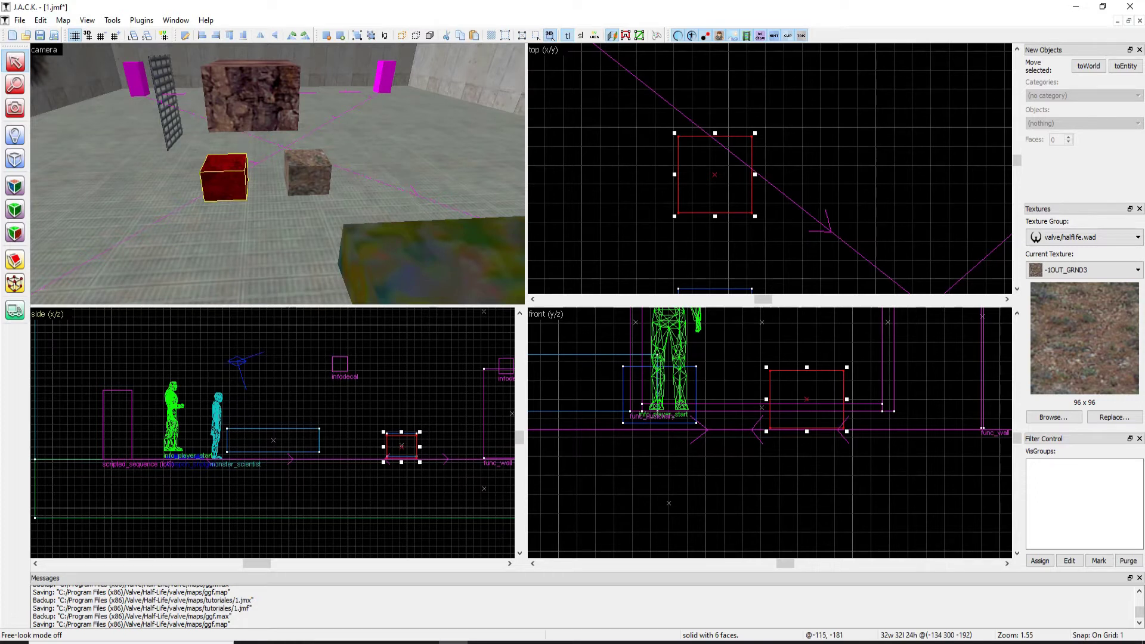
Move the duplicated crate farther from the original in the top view, to about (-133, 362, -192)
left_click_drag(694, 174, 696, 108)
scroll(695, 163, "down", 5)
key("z")
key("a")
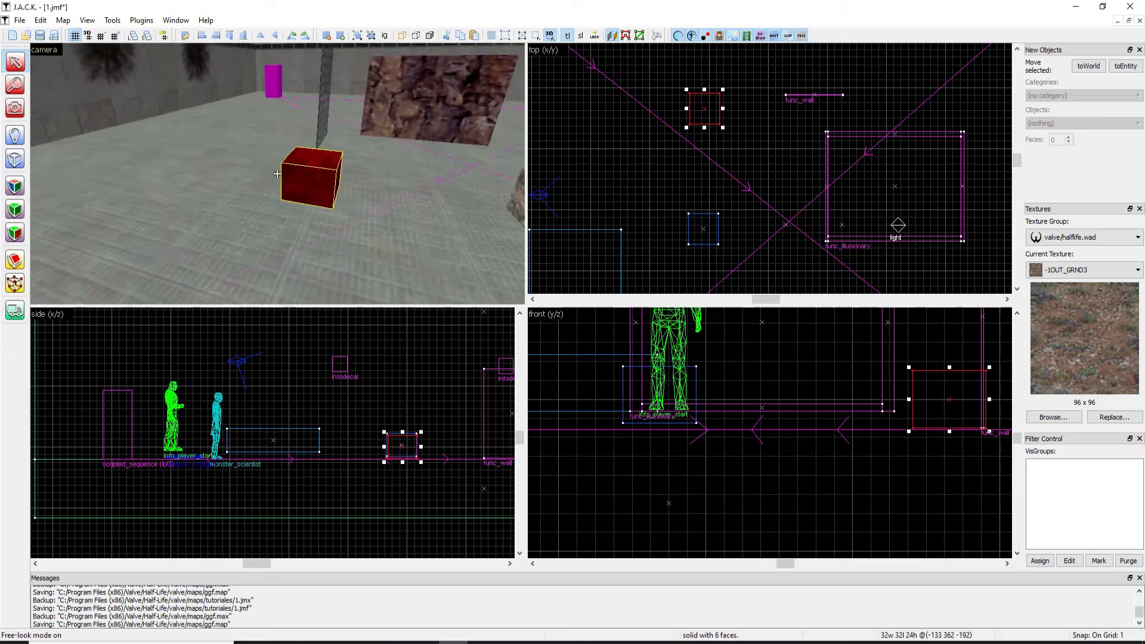
key("s")
key("z")
Stretch the duplicated crate in the side view to a width of 84 units
mouse_move(722, 108)
left_mouse_down()
mouse_move(771, 109)
mouse_move(723, 103)
left_mouse_up()
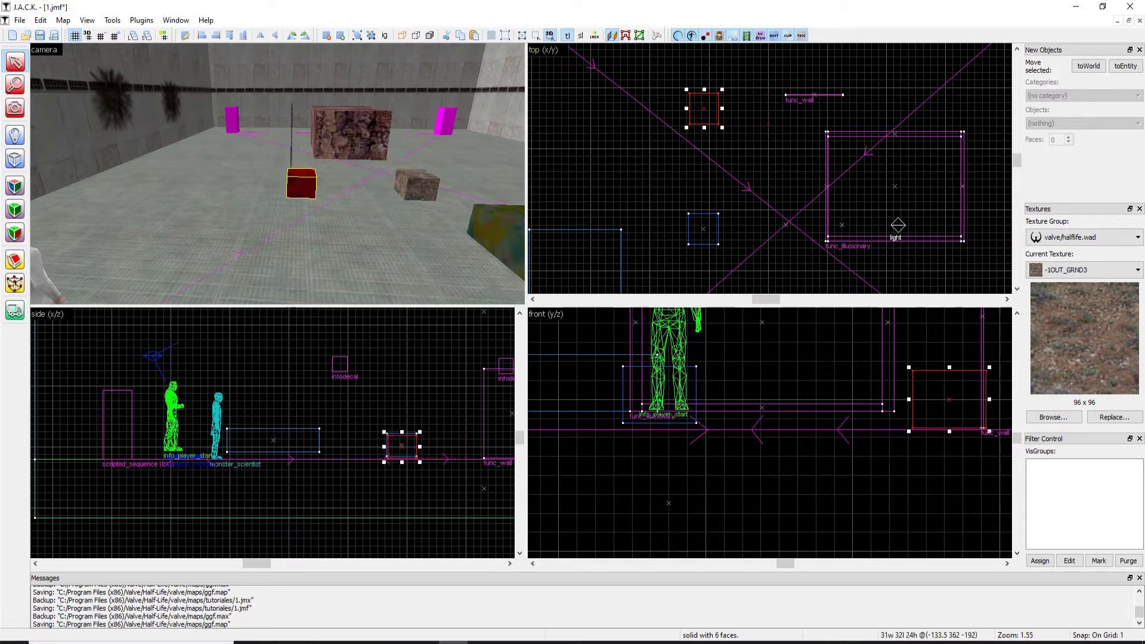
scroll(385, 442, "up", 4)
left_click_drag(388, 453, 287, 453)
scroll(954, 417, "down", 4)
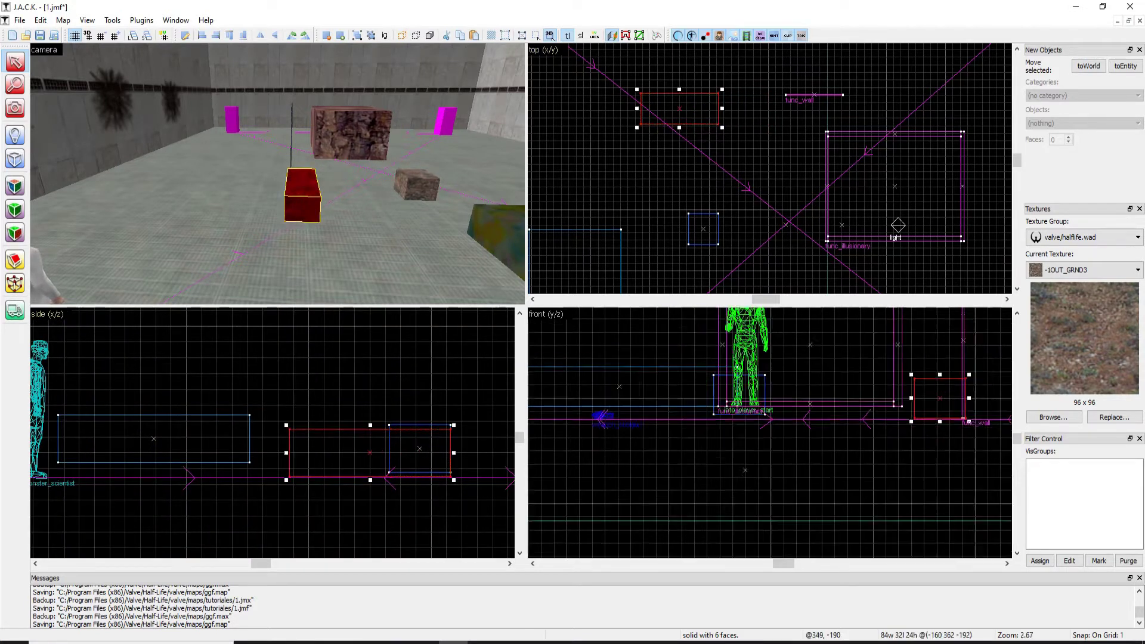
Stretch the widened block upward to a height of 118 units, keeping its base on the floor
left_click_drag(370, 425, 370, 340)
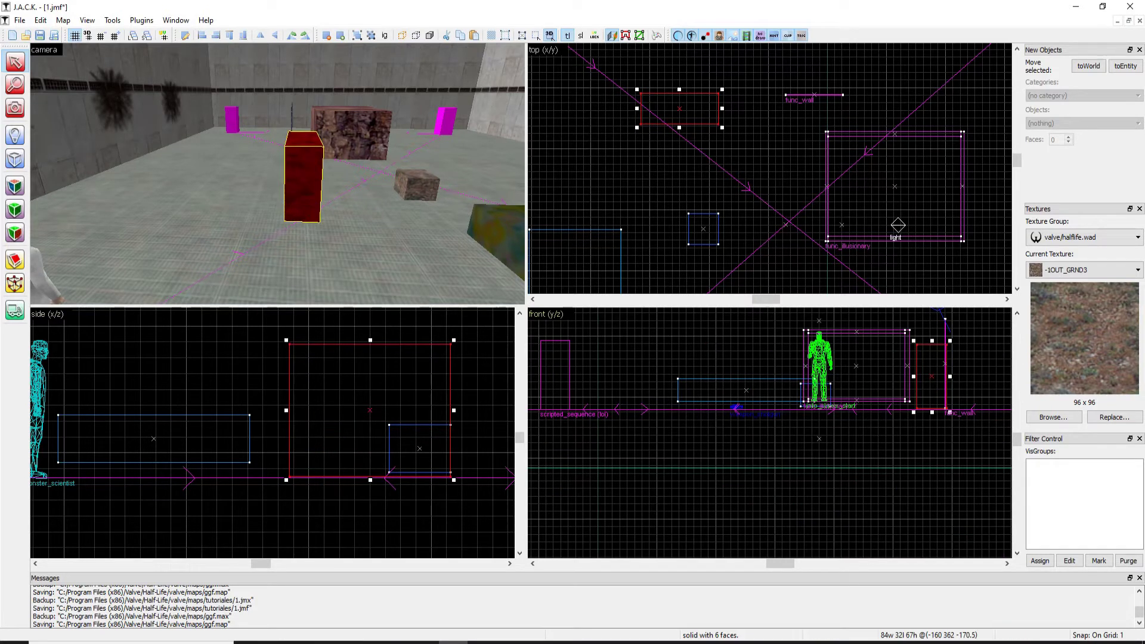
scroll(954, 418, "up", 4)
left_click_drag(904, 443, 904, 341)
key("z")
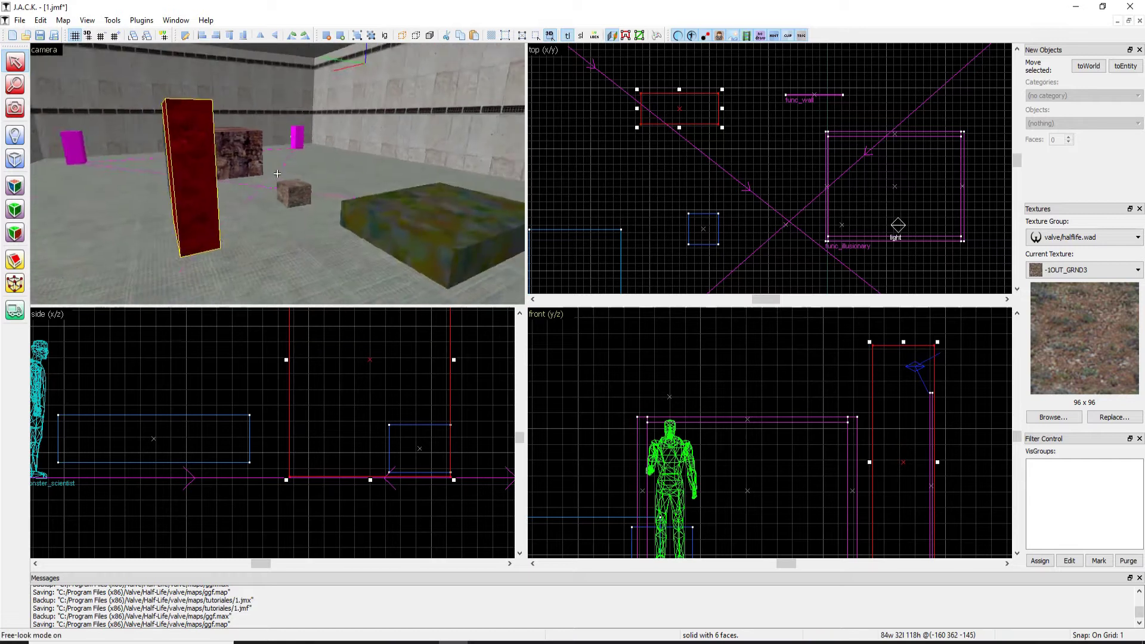
key("z")
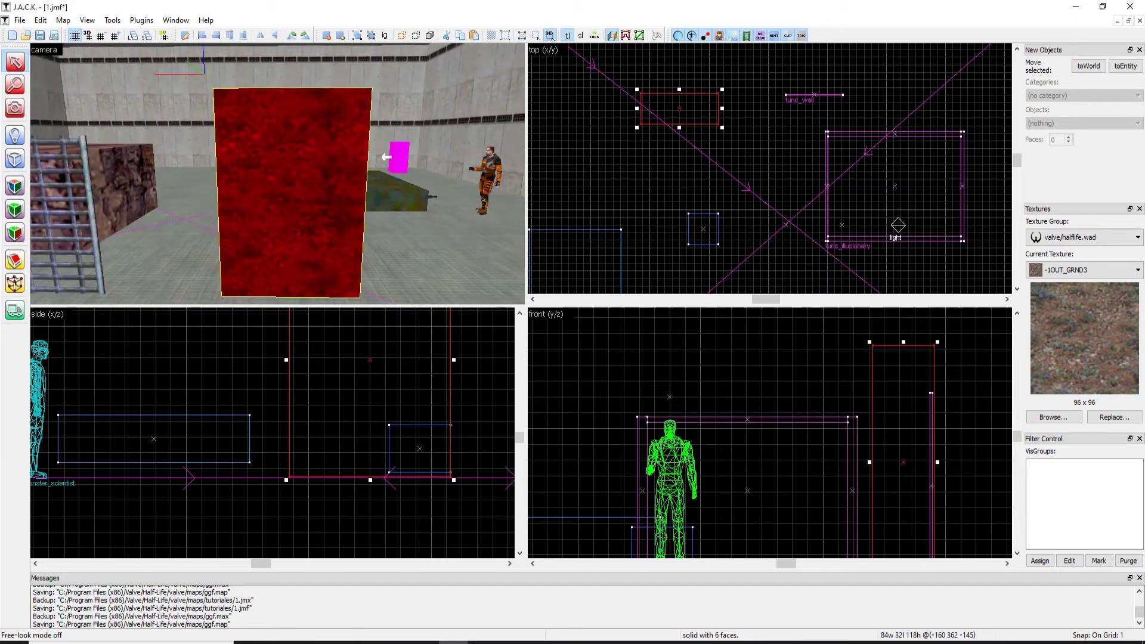
key("z")
key("s")
key("z")
scroll(277, 174, "up", 3)
scroll(277, 174, "down", 3)
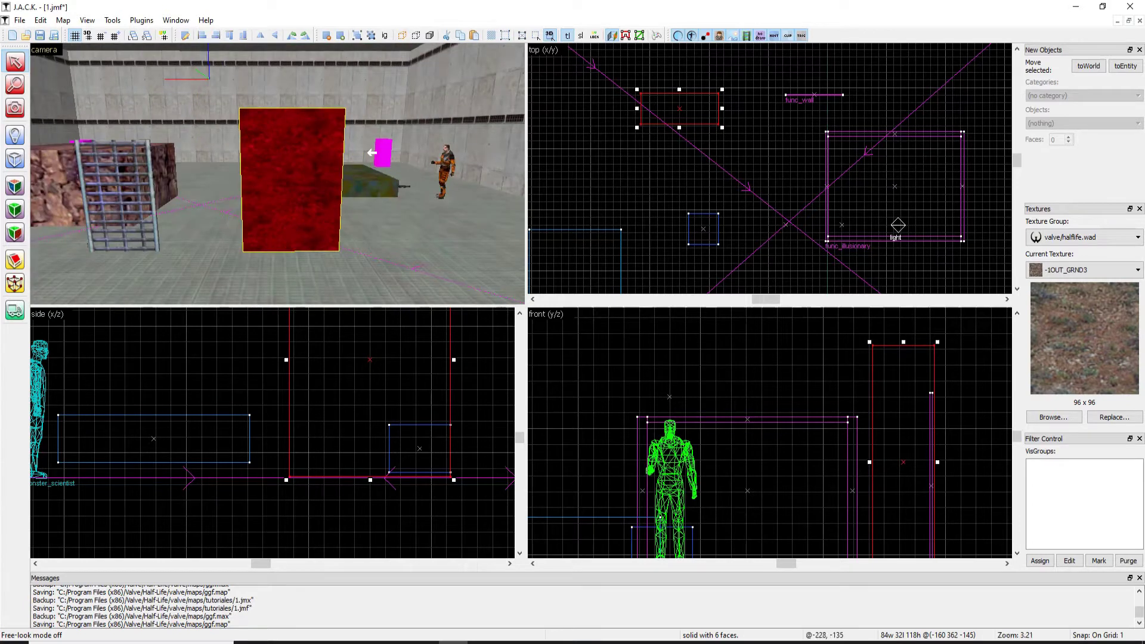
key("alt+Return")
left_click_drag(486, 237, 459, 189)
left_click(643, 190)
Browse the halflife.wad textures and apply C1A3SECDR02 to all six faces of the tall block
key("shift+a")
left_click(746, 380)
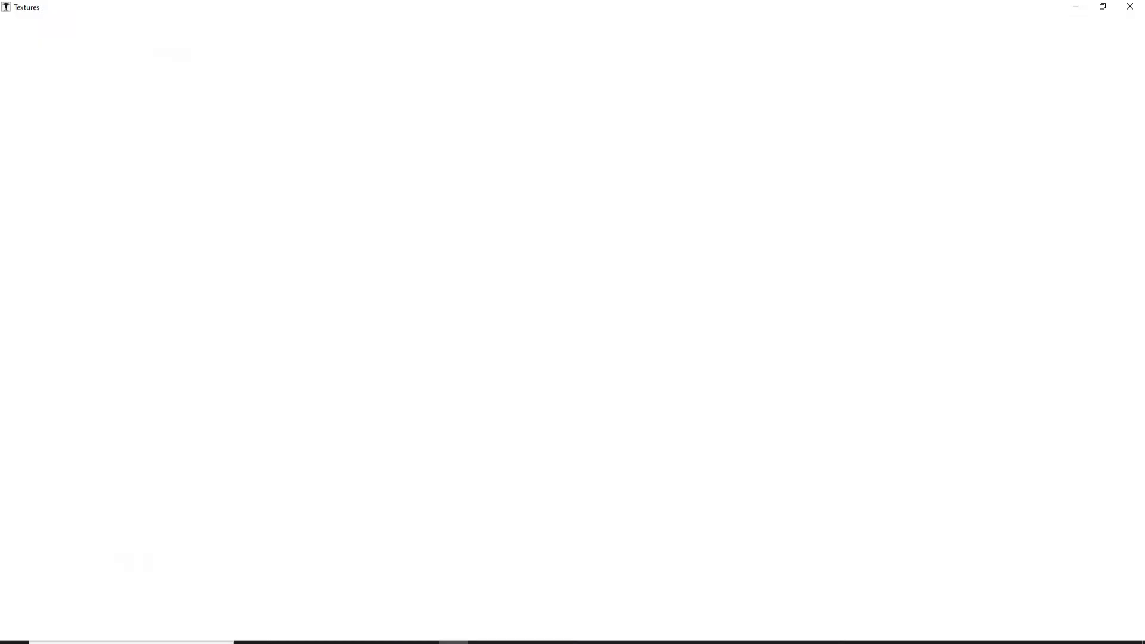
scroll(567, 305, "down", 6)
scroll(566, 304, "down", 3)
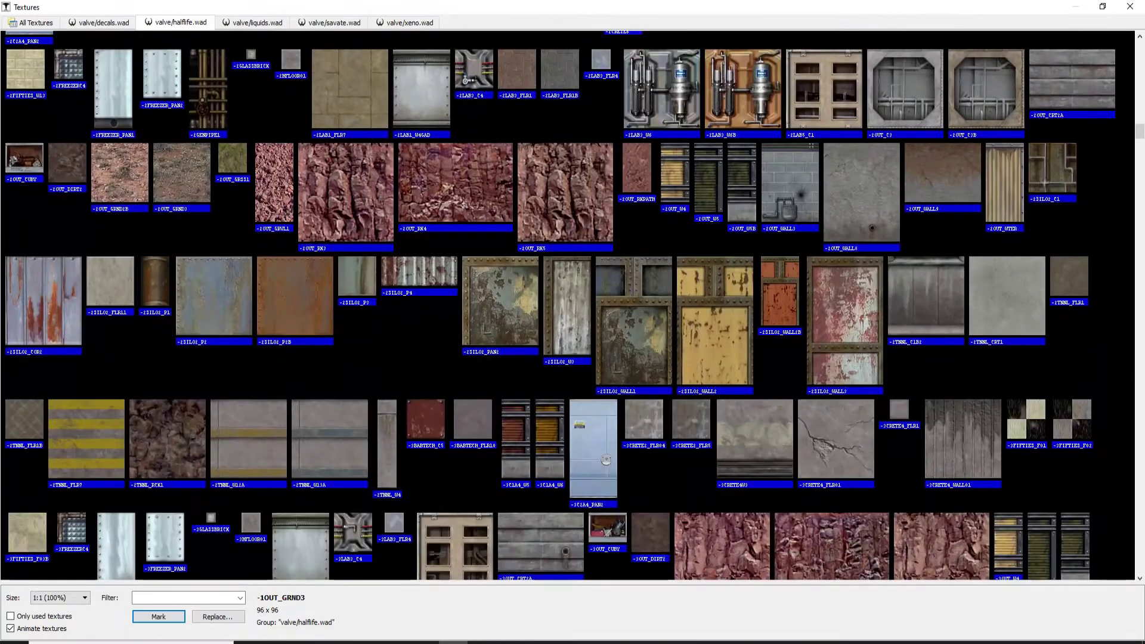
scroll(567, 304, "down", 3)
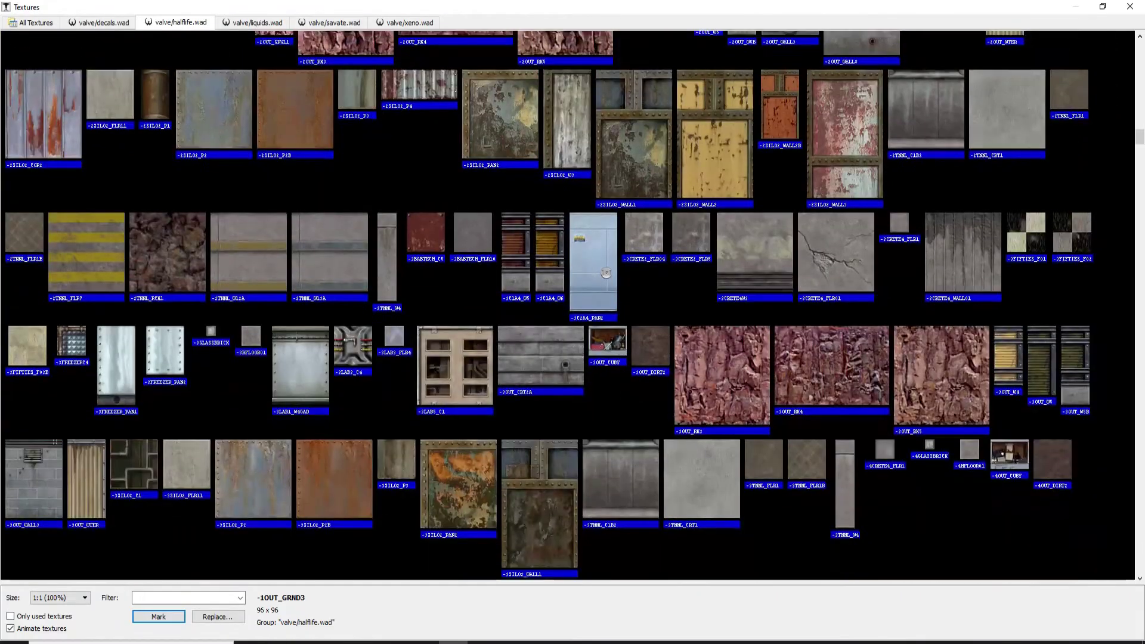
scroll(567, 304, "up", 15)
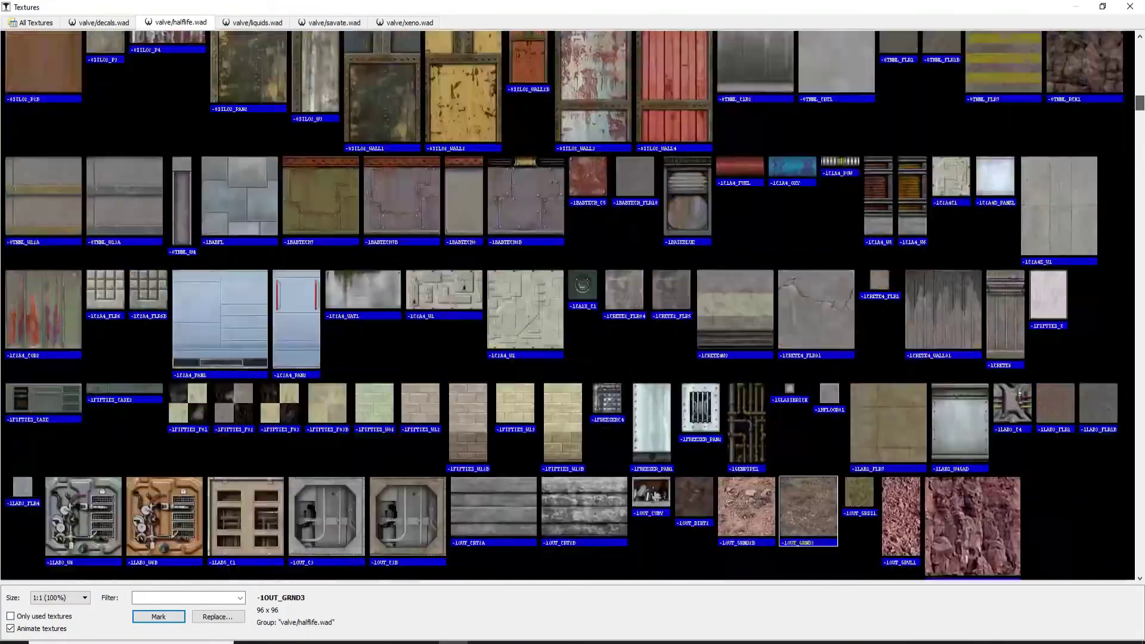
scroll(566, 304, "down", 20)
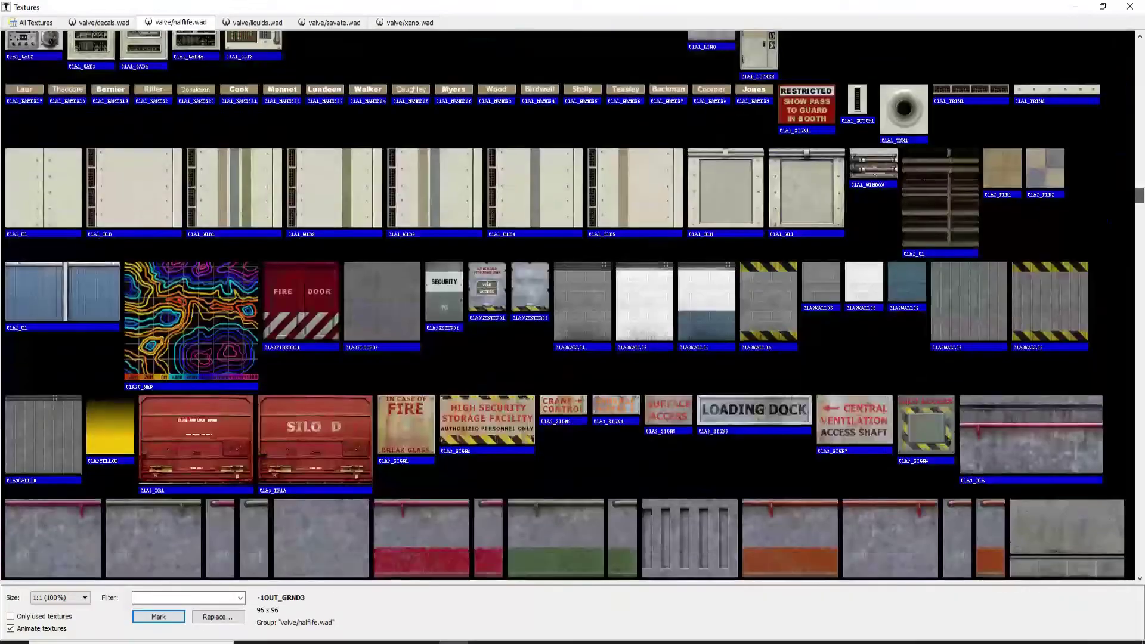
scroll(567, 304, "up", 12)
scroll(566, 304, "down", 10)
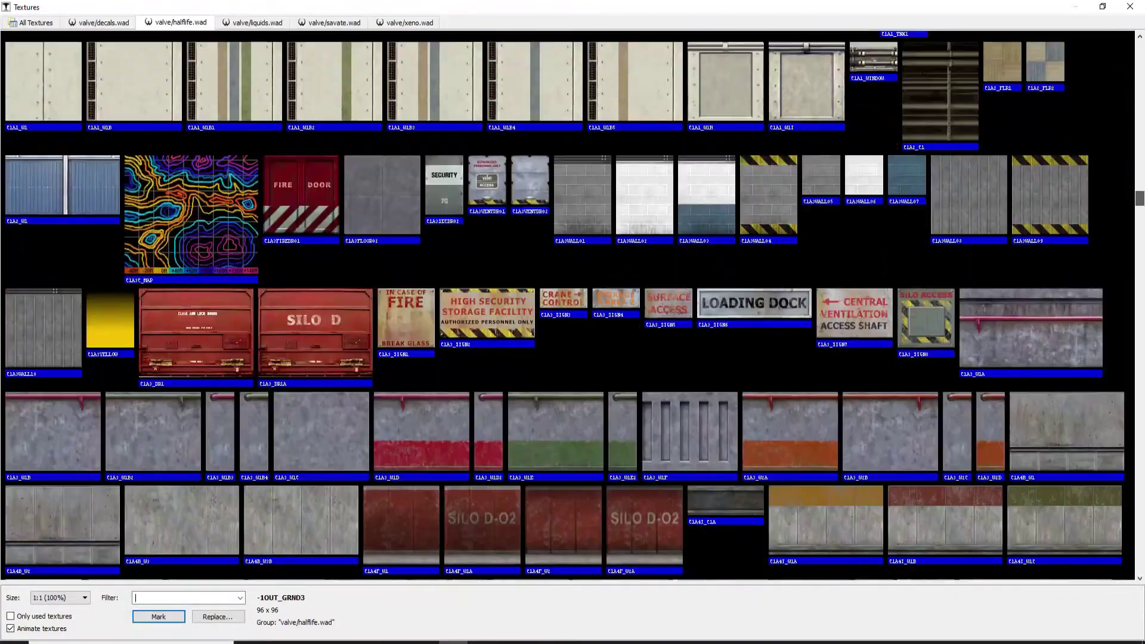
scroll(566, 304, "down", 5)
scroll(566, 304, "up", 15)
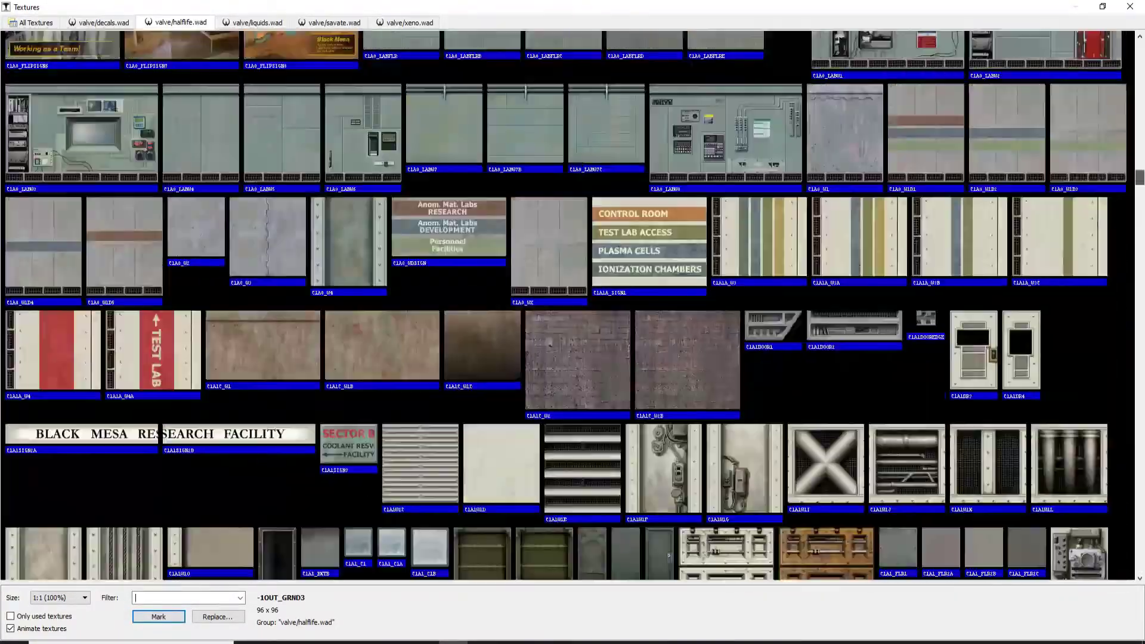
scroll(566, 304, "up", 5)
scroll(567, 305, "down", 10)
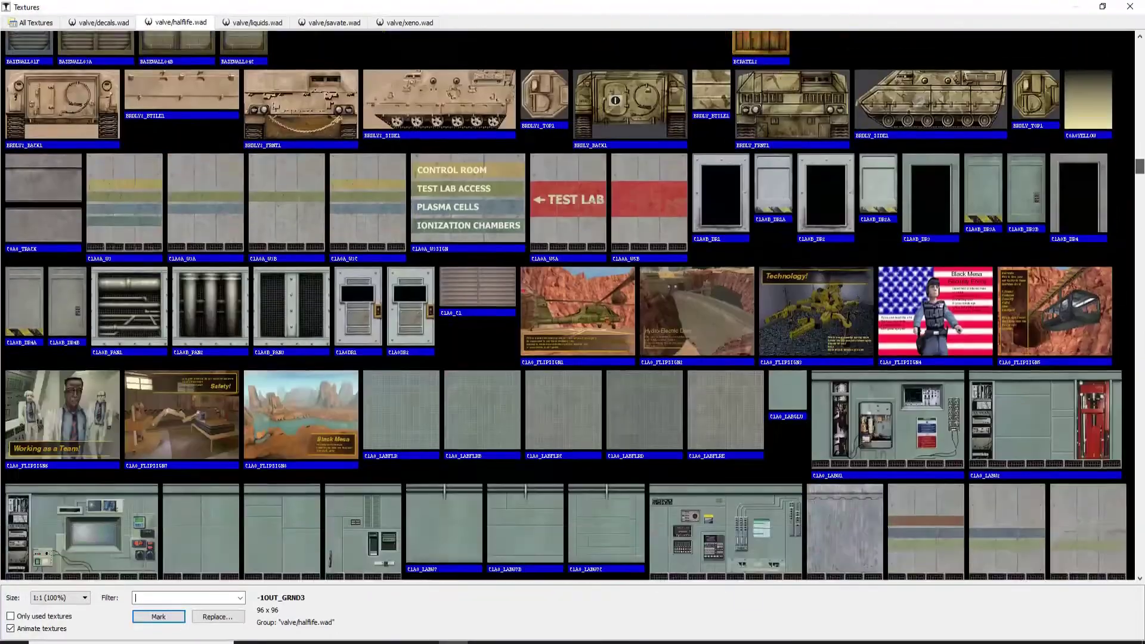
scroll(567, 304, "down", 10)
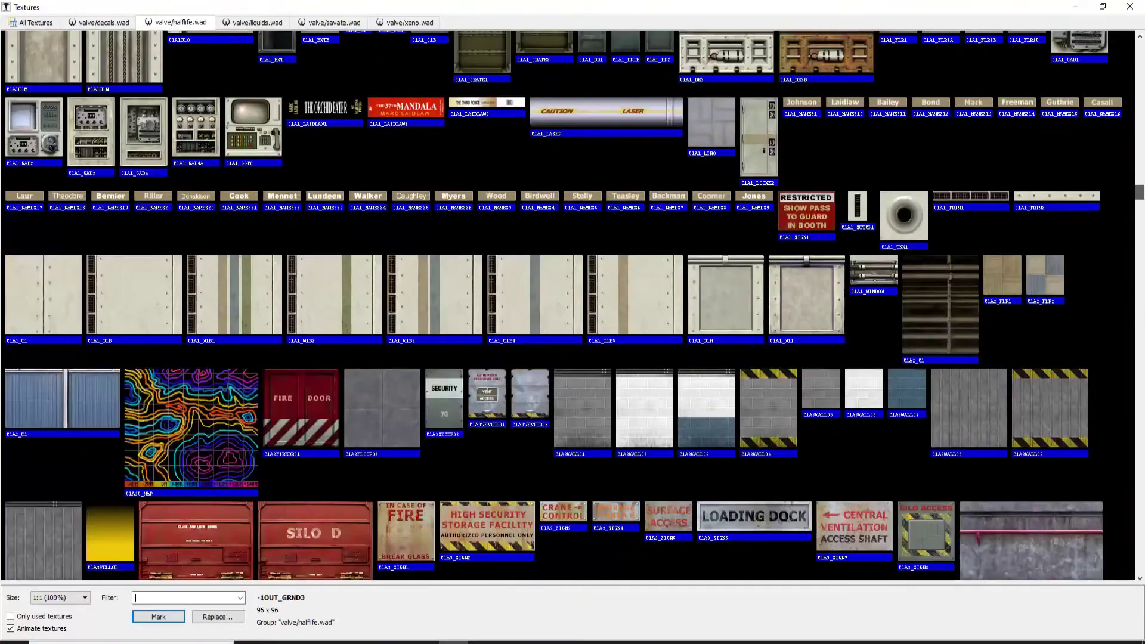
scroll(566, 304, "down", 3)
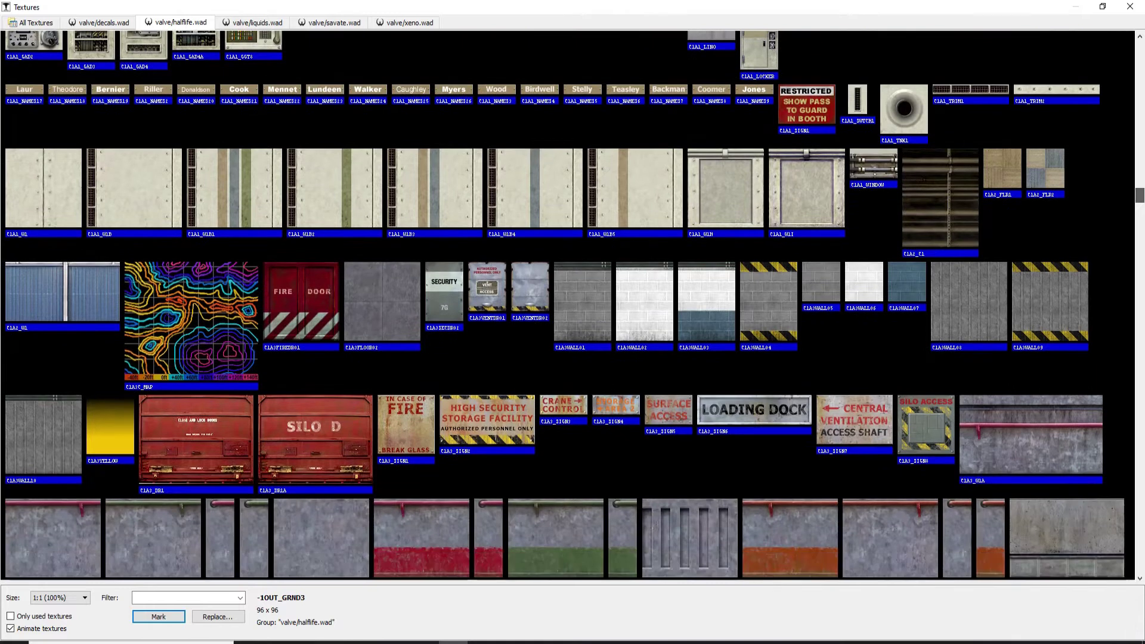
double_click(445, 292)
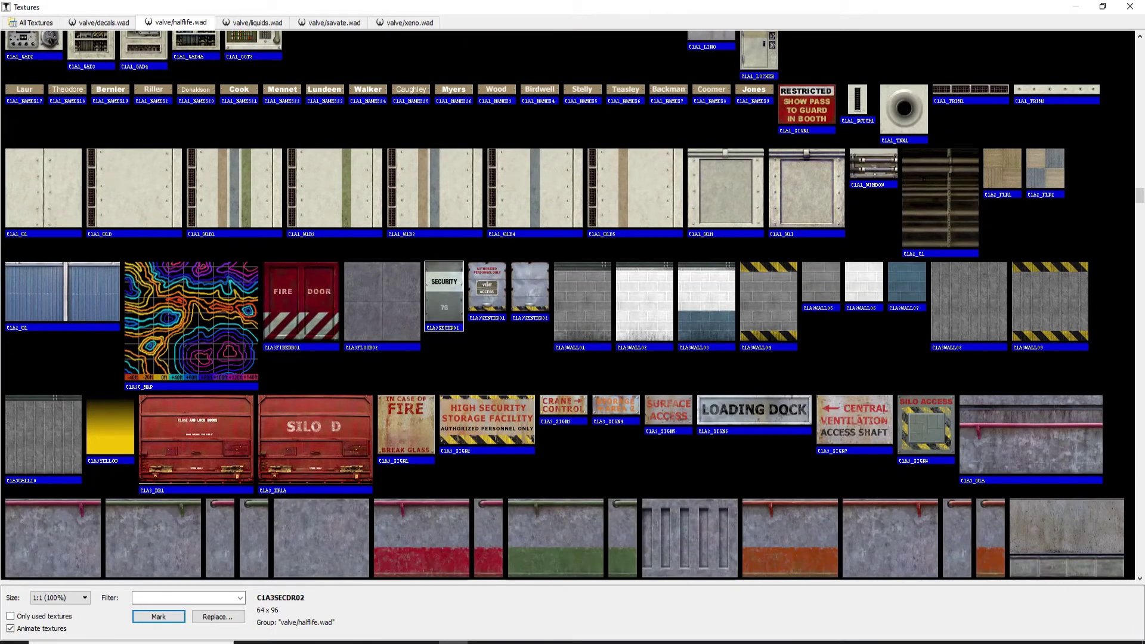
left_click(745, 418)
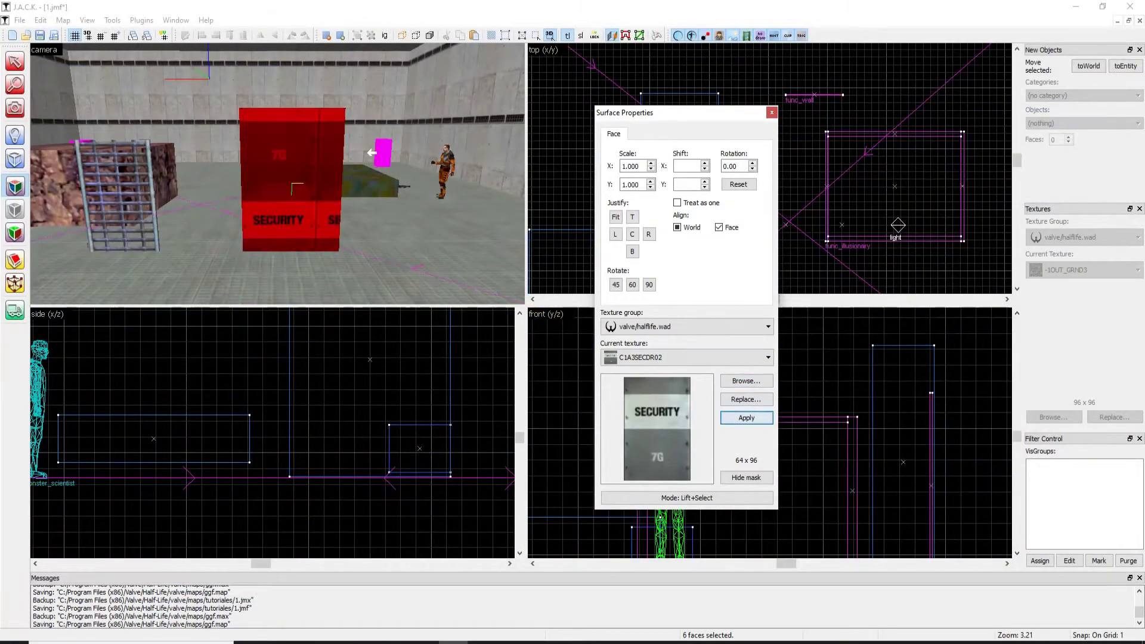
Centre the security door texture on the tall block's faces and close the surface properties
scroll(277, 173, "up", 1)
scroll(278, 174, "down", 1)
left_click(632, 233)
left_click(771, 112)
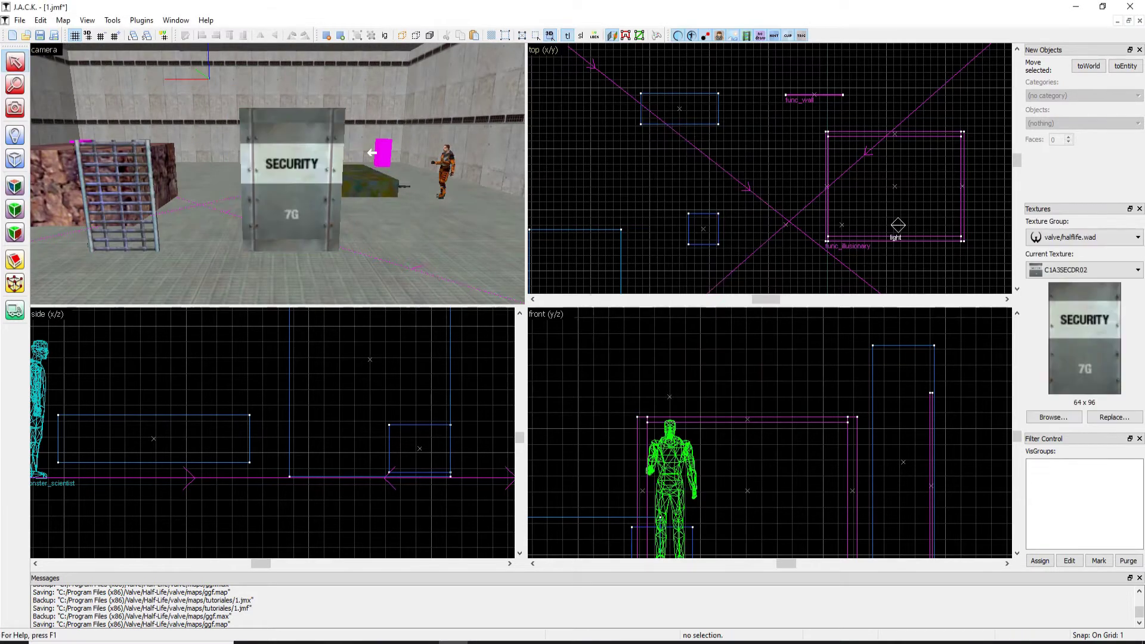
Narrow the security-textured block from both sides in the side view to a width of 67 units
left_click(292, 179)
scroll(882, 431, "down", 5)
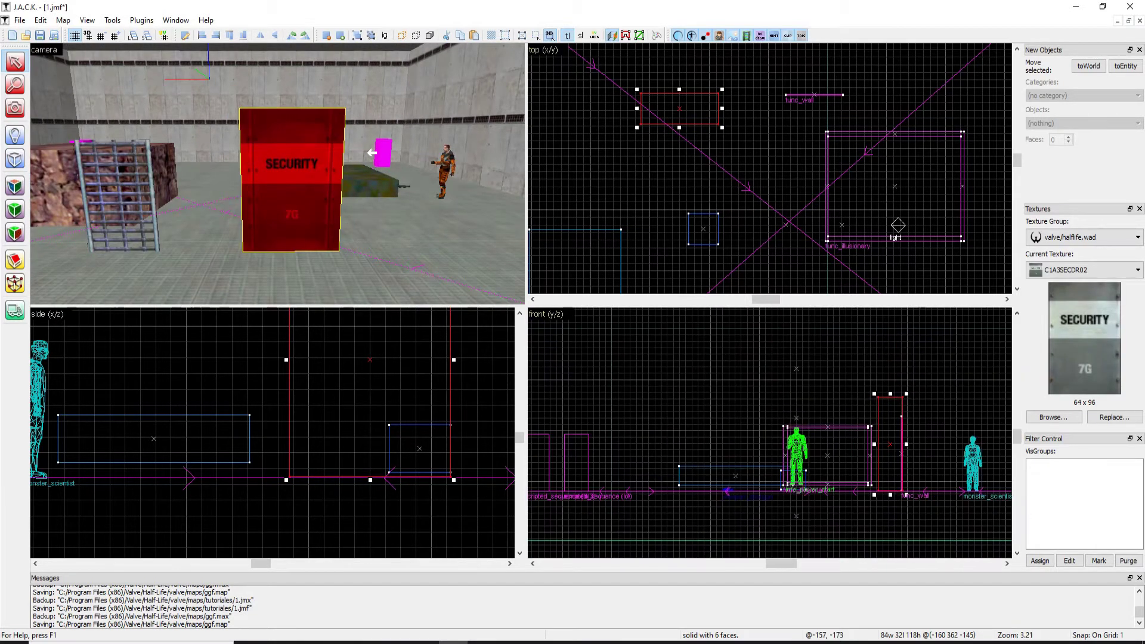
scroll(352, 395, "down", 4)
scroll(376, 382, "up", 5)
left_click_drag(438, 373, 417, 374)
scroll(247, 385, "up", 3)
left_click_drag(229, 367, 279, 366)
scroll(249, 366, "up", 4)
scroll(277, 173, "down", 3)
scroll(277, 173, "up", 2)
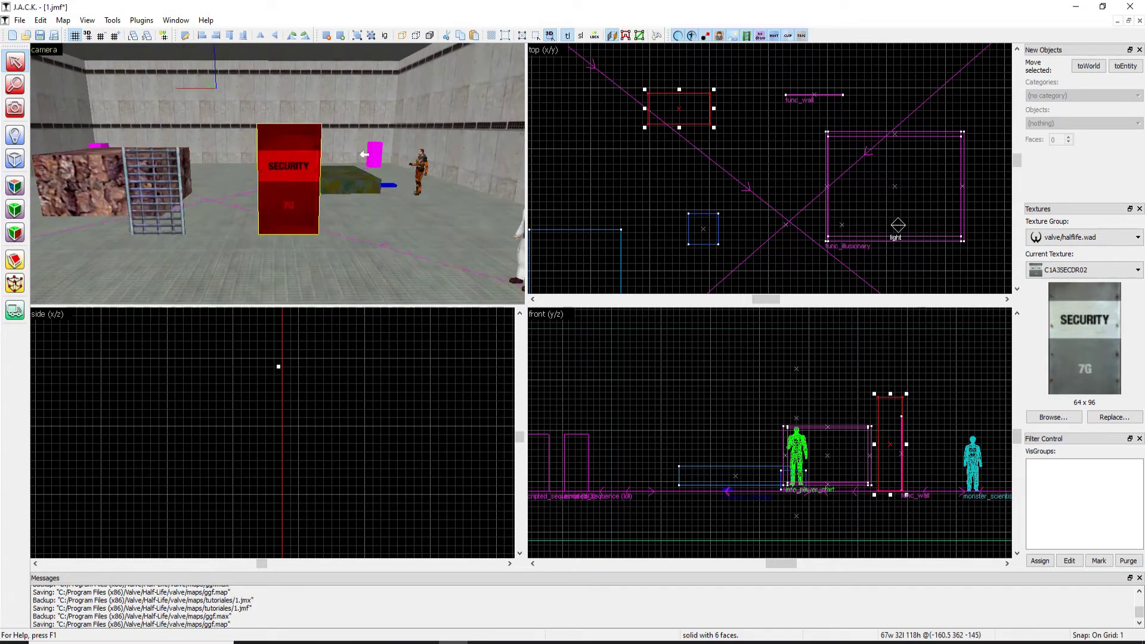
Examine the block's base against the floor in the camera and its placement in the side view
key("z")
key("w")
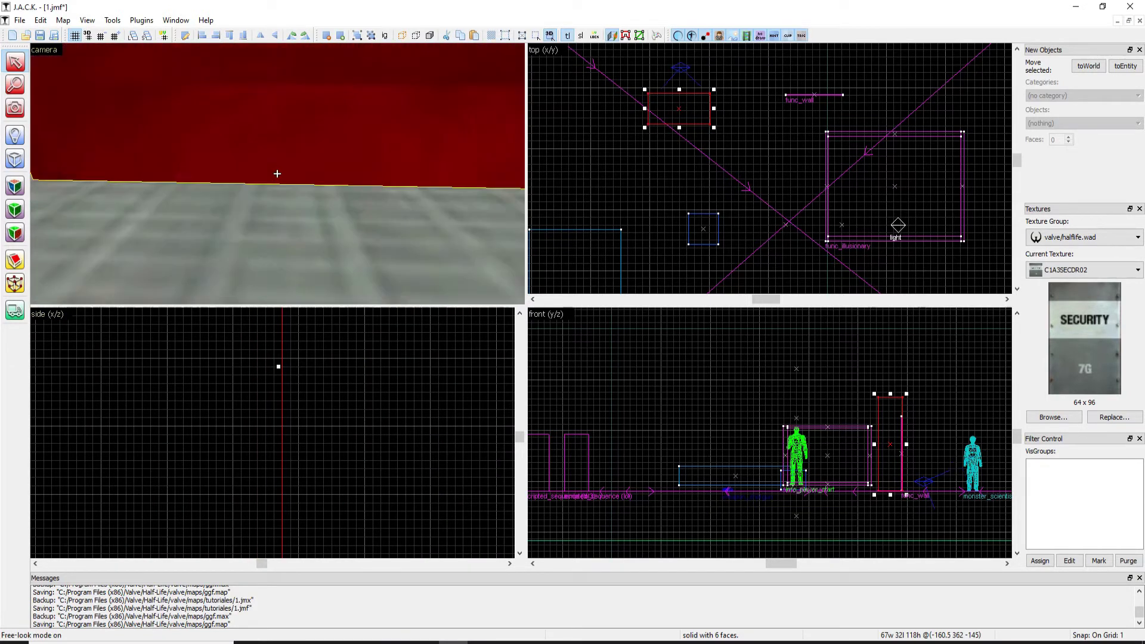
key("Down")
key("z")
scroll(272, 433, "down", 10)
scroll(484, 548, "up", 4)
mouse_move(244, 563)
left_mouse_down()
mouse_move(268, 563)
mouse_move(246, 563)
left_mouse_up()
scroll(274, 553, "down", 4)
scroll(342, 541, "up", 3)
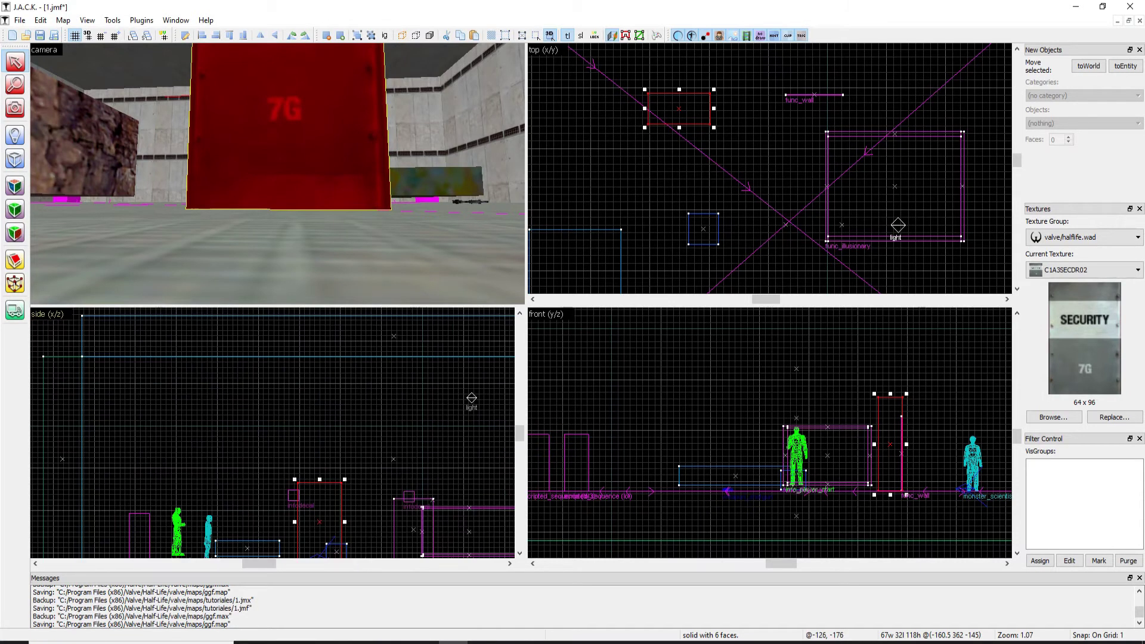
Thin the security block in the front view to a depth of 5 units
key("z")
key("s")
key("z")
key("z")
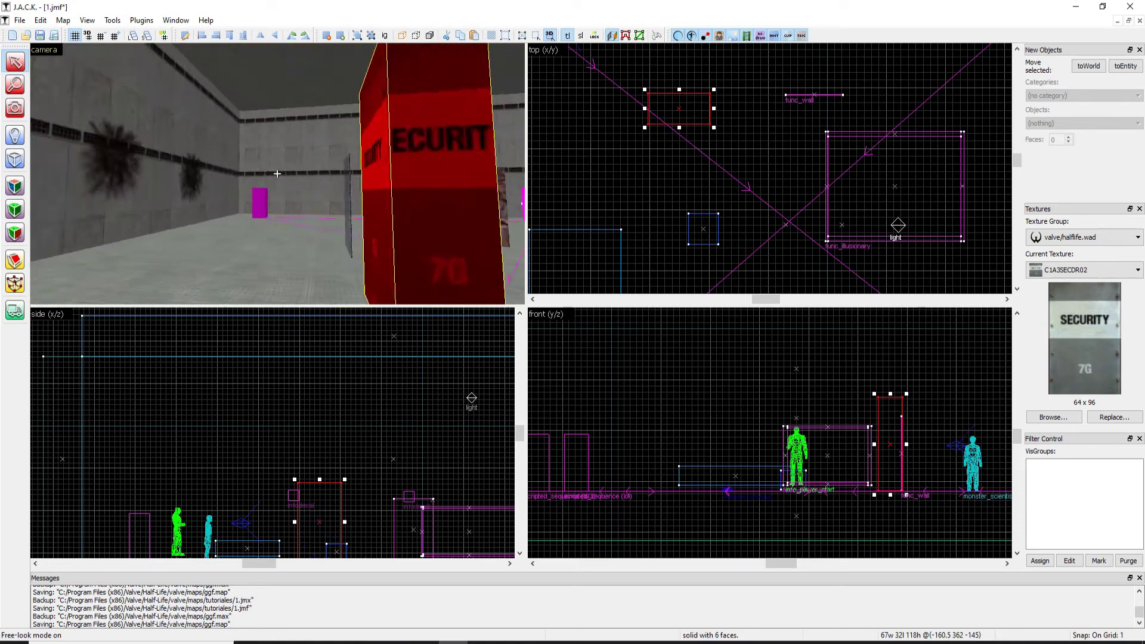
key("a")
key("z")
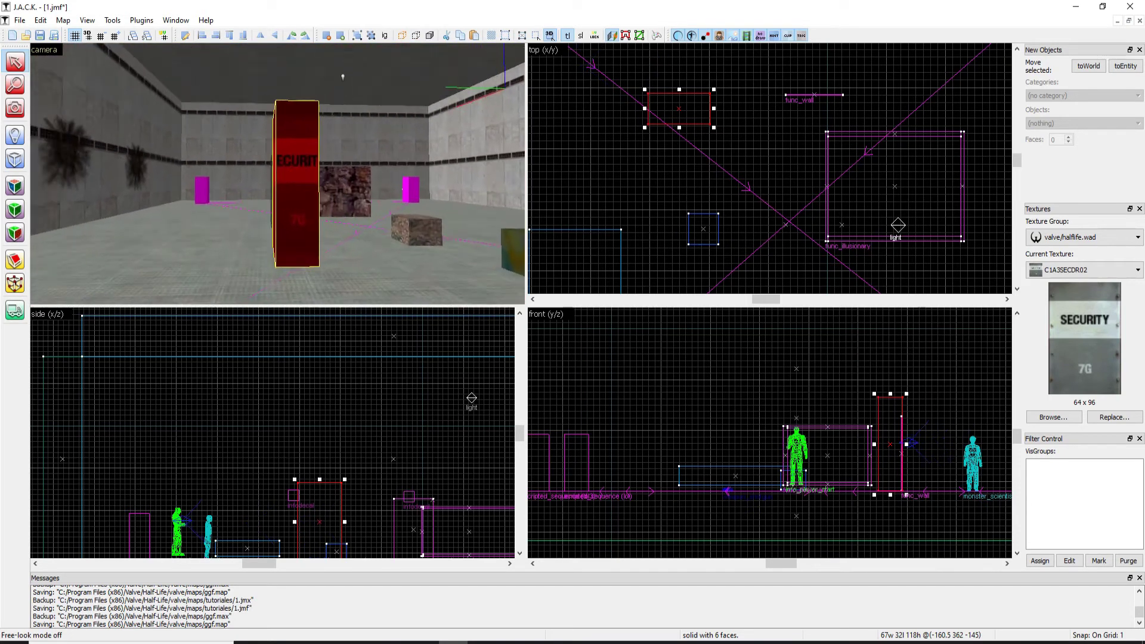
scroll(904, 443, "up", 8)
left_click_drag(903, 450, 815, 447)
Fly the camera around the thinned security block to examine its edges and front face
key("z")
key("a")
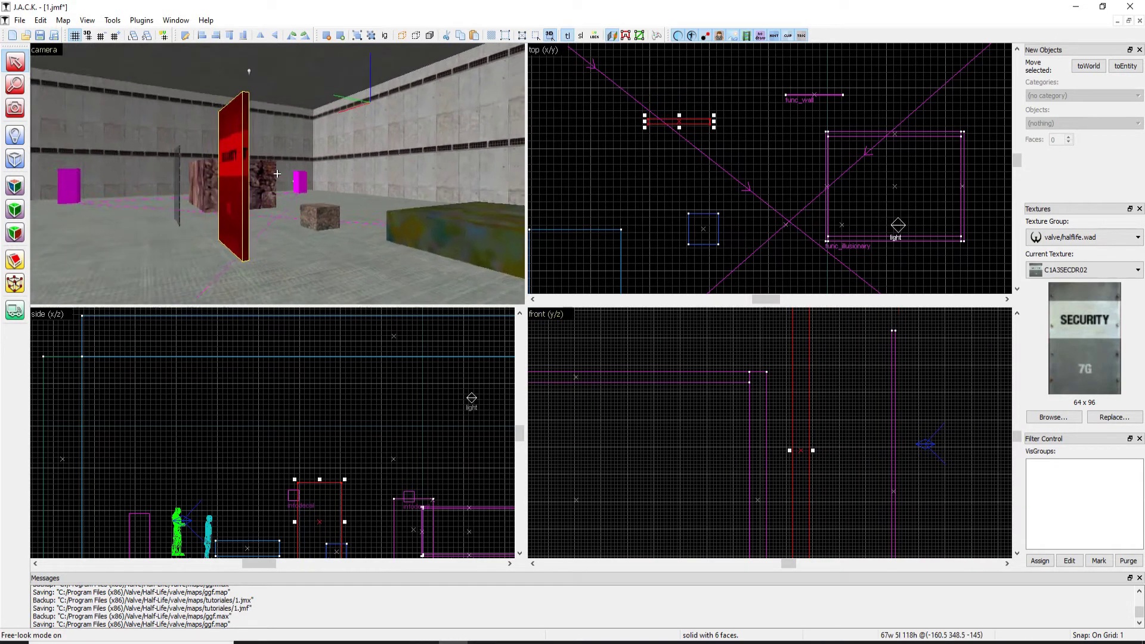
key("w")
key("a")
key("s")
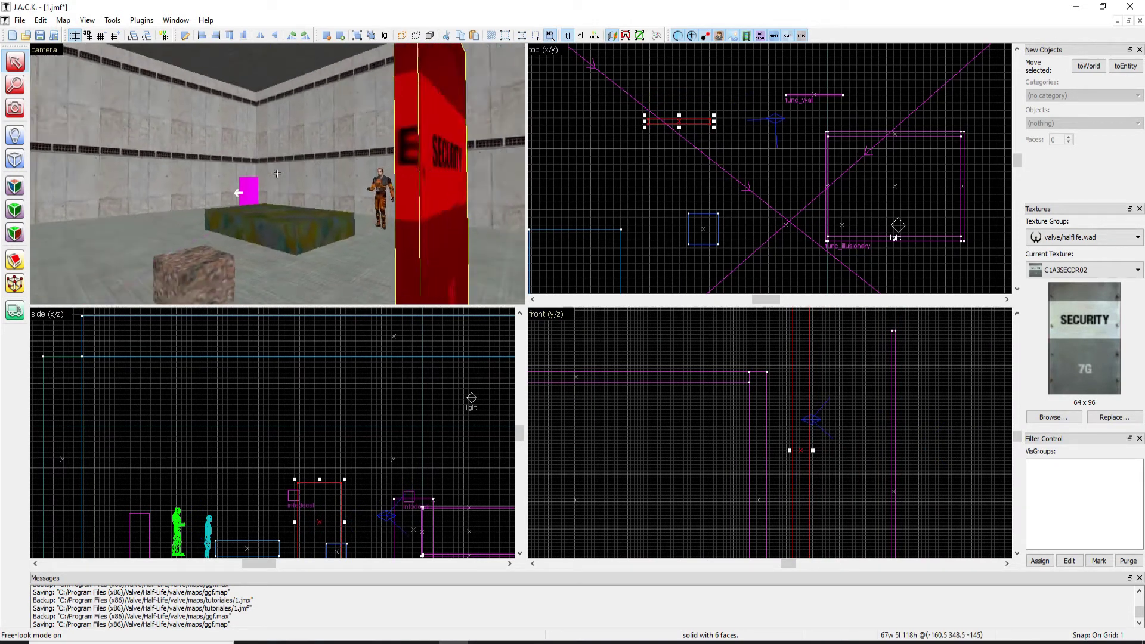
key("d")
key("s")
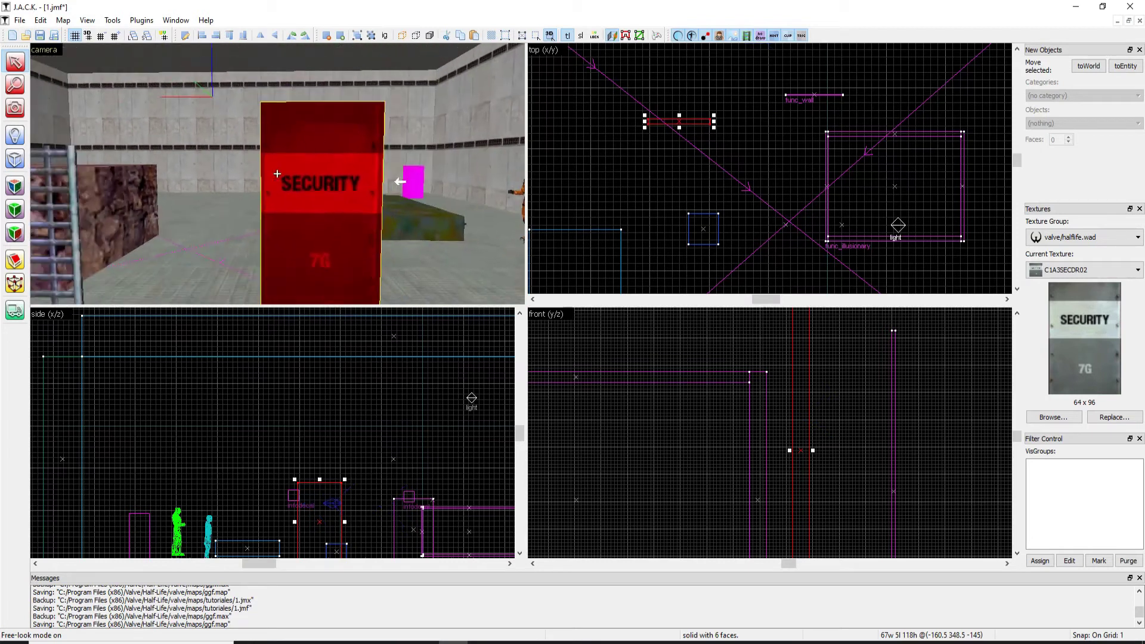
key("z")
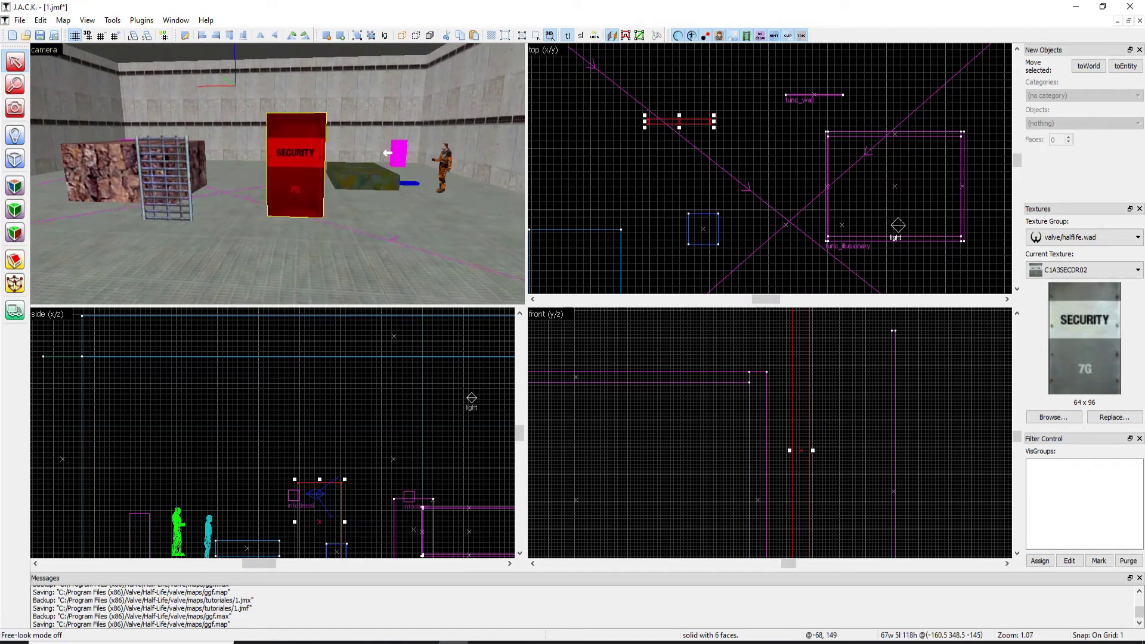
Tie the thin security block to a func_door entity
key("Escape")
scroll(298, 161, "up", 1)
left_click(299, 161)
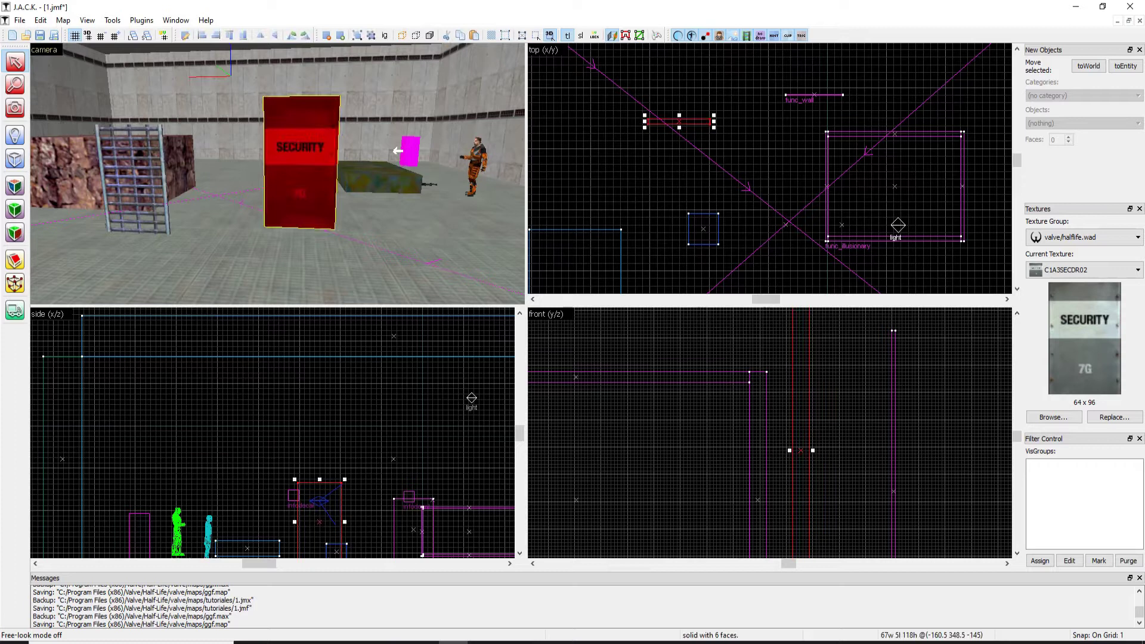
key("alt+Return")
left_click_drag(424, 187, 345, 164)
left_click(564, 163)
right_click(308, 157)
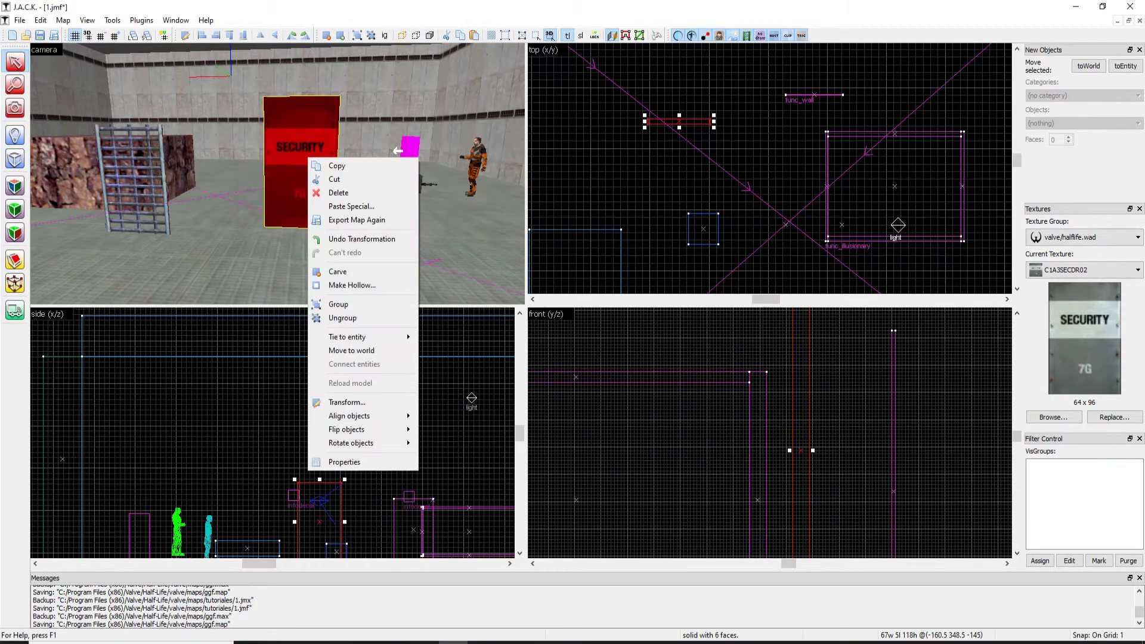
mouse_move(364, 337)
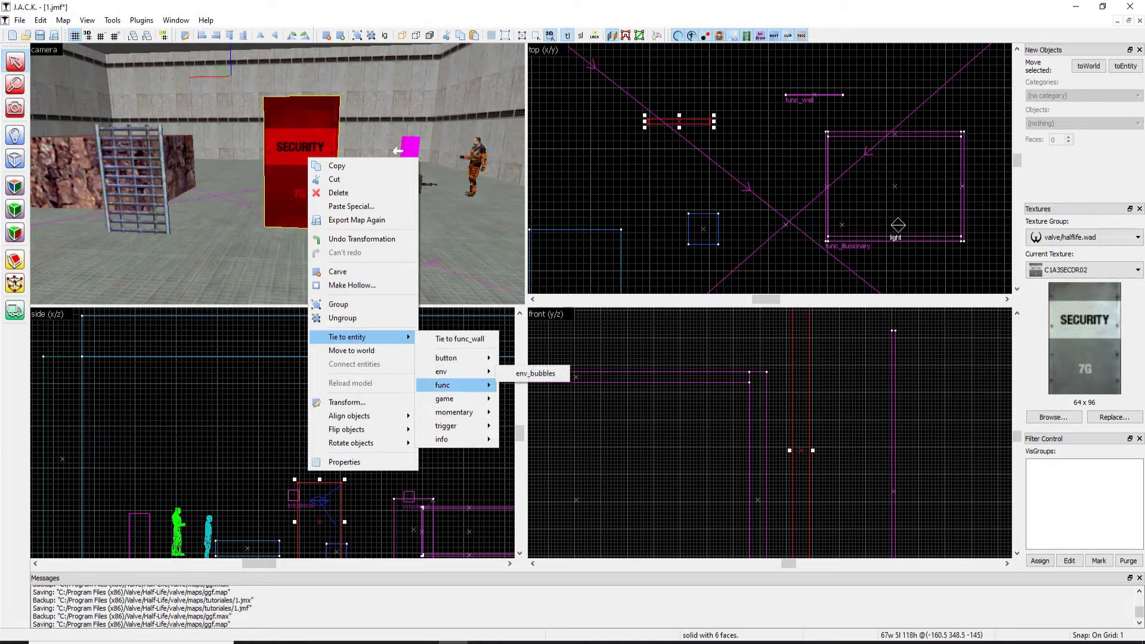
mouse_move(453, 385)
left_click(532, 264)
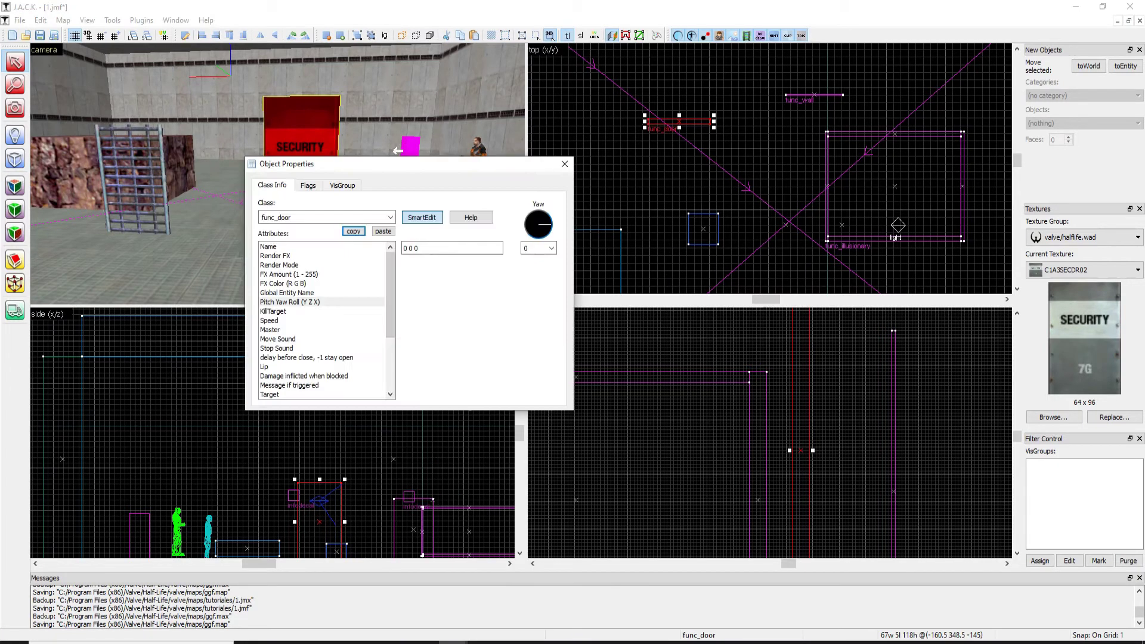
Set the door's Pitch Yaw Roll direction to Up (-90 0 0) and close its properties
left_click(268, 247)
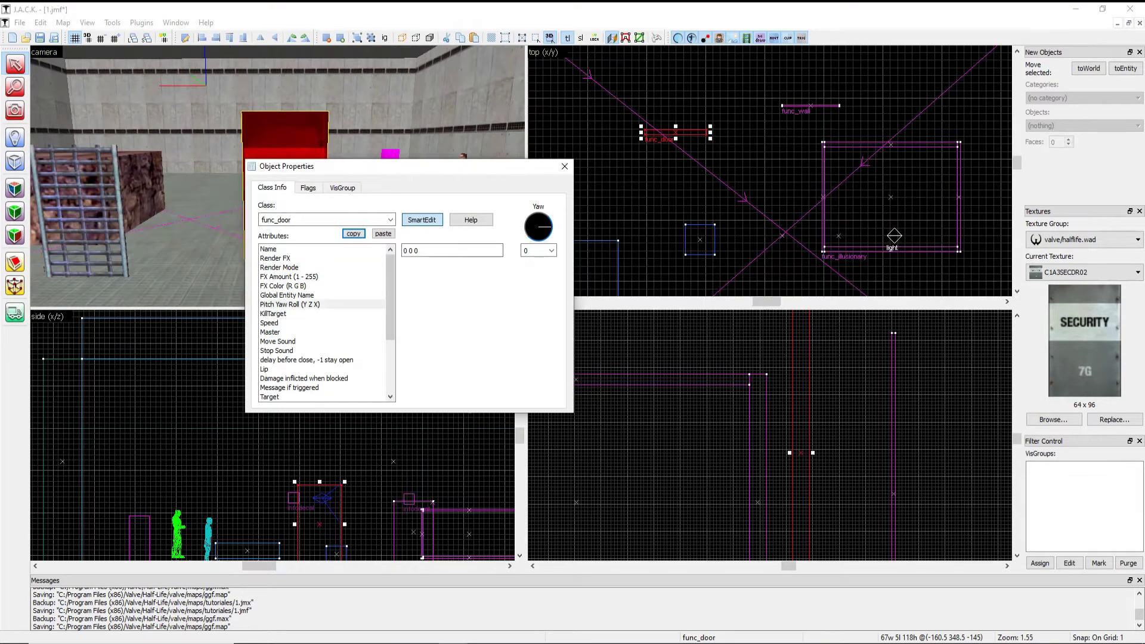
left_click(322, 304)
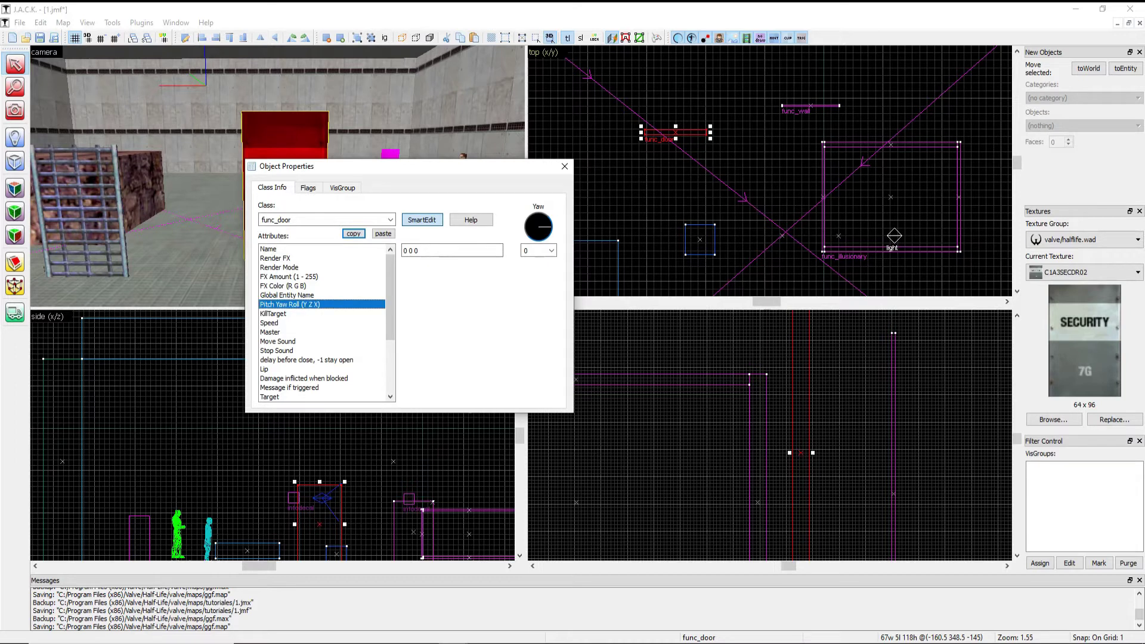
left_click(452, 251)
left_click(552, 251)
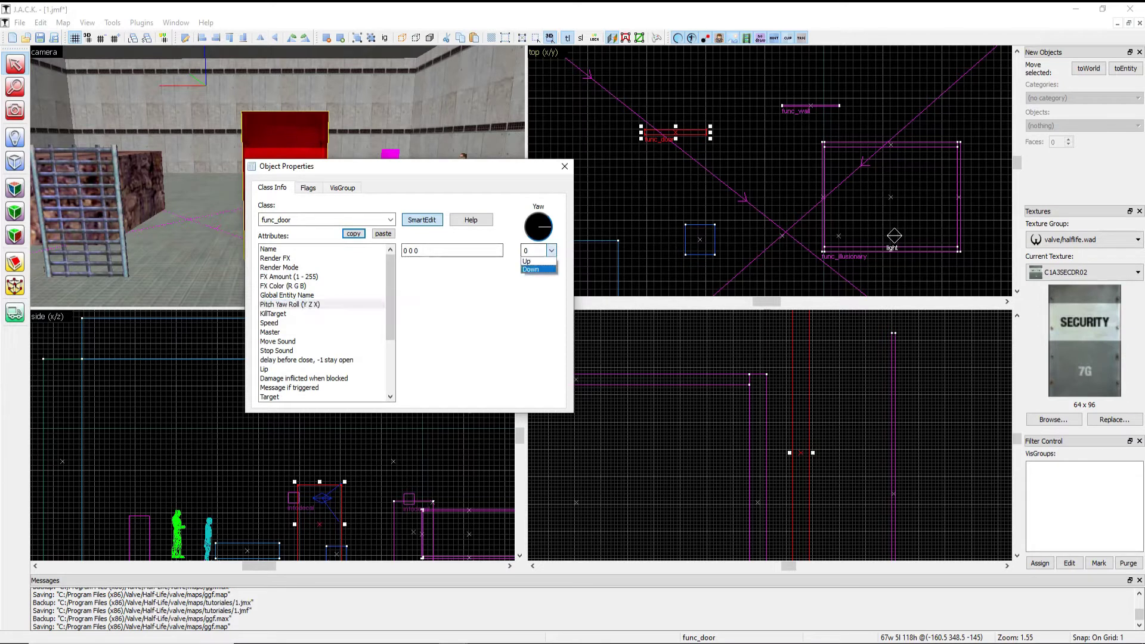
left_click(531, 261)
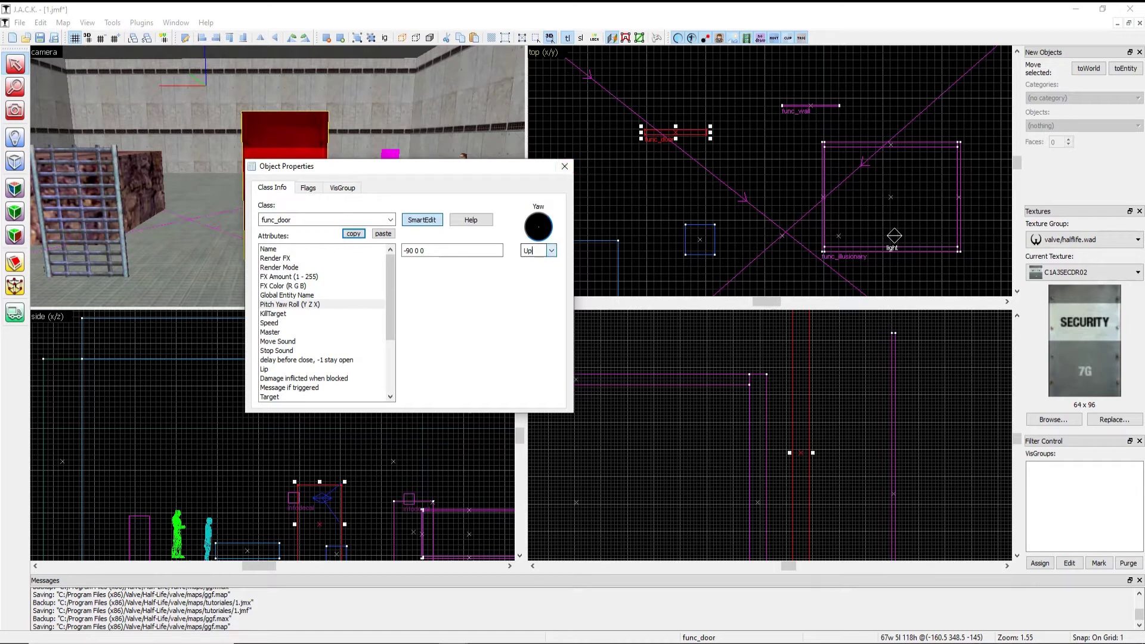
left_click(564, 165)
Run the map in Half-Life with CSG, BSP, VIS and LIGHT all set to Normal
left_click(19, 22)
left_click(36, 171)
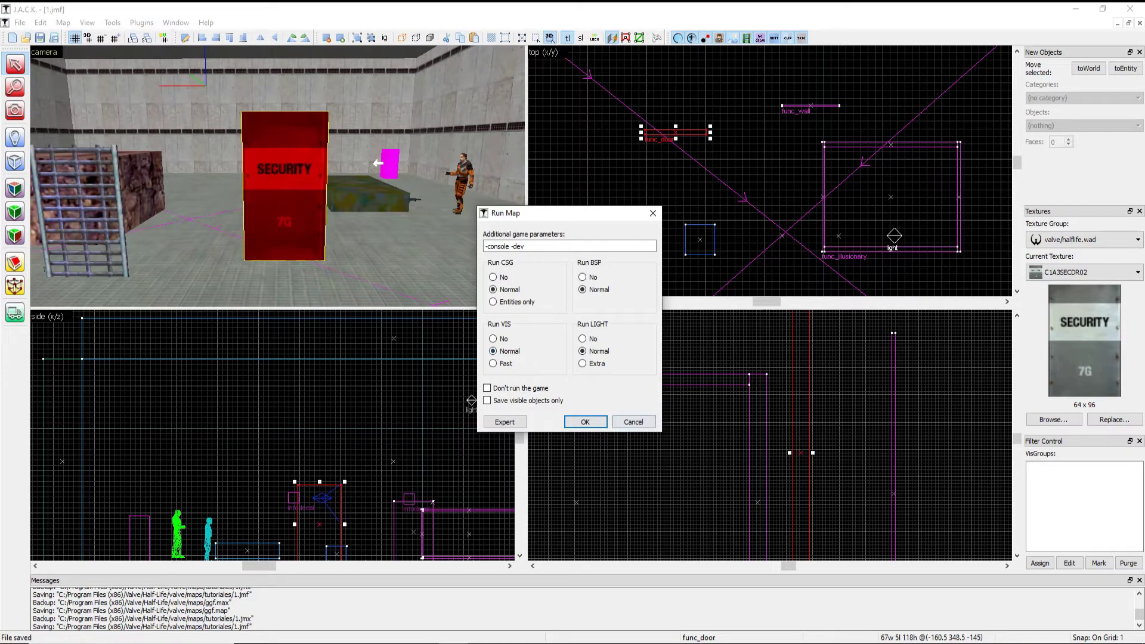
key("Return")
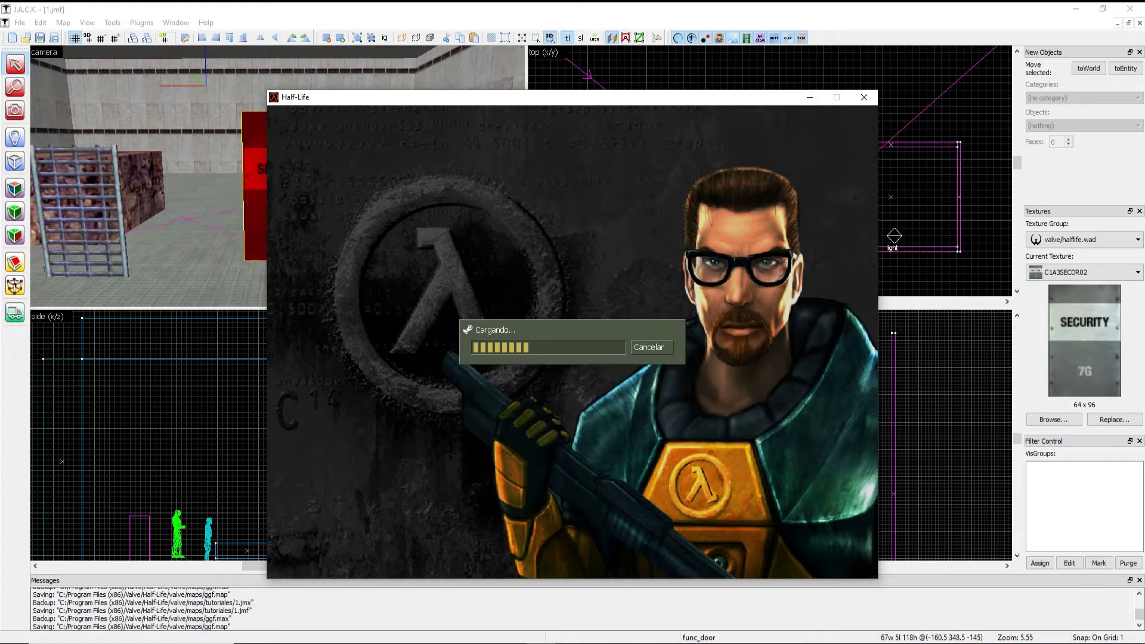
Walk through the room in the playtest, shoot the scientist and touch the security door to test its upward opening
key("w")
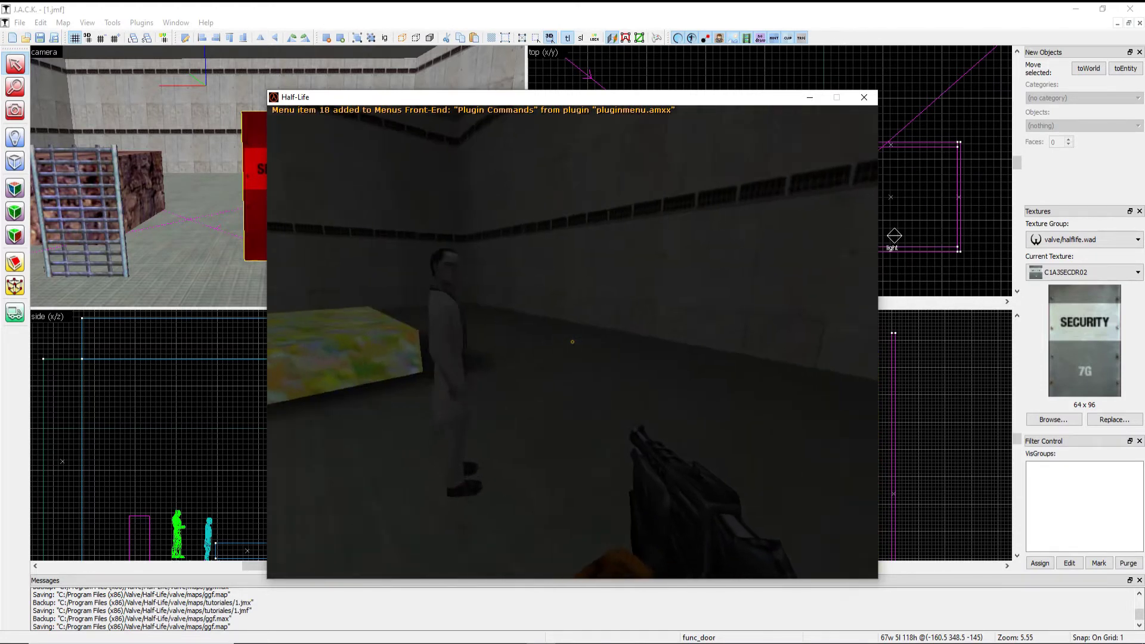
key("w")
key("s")
key("w")
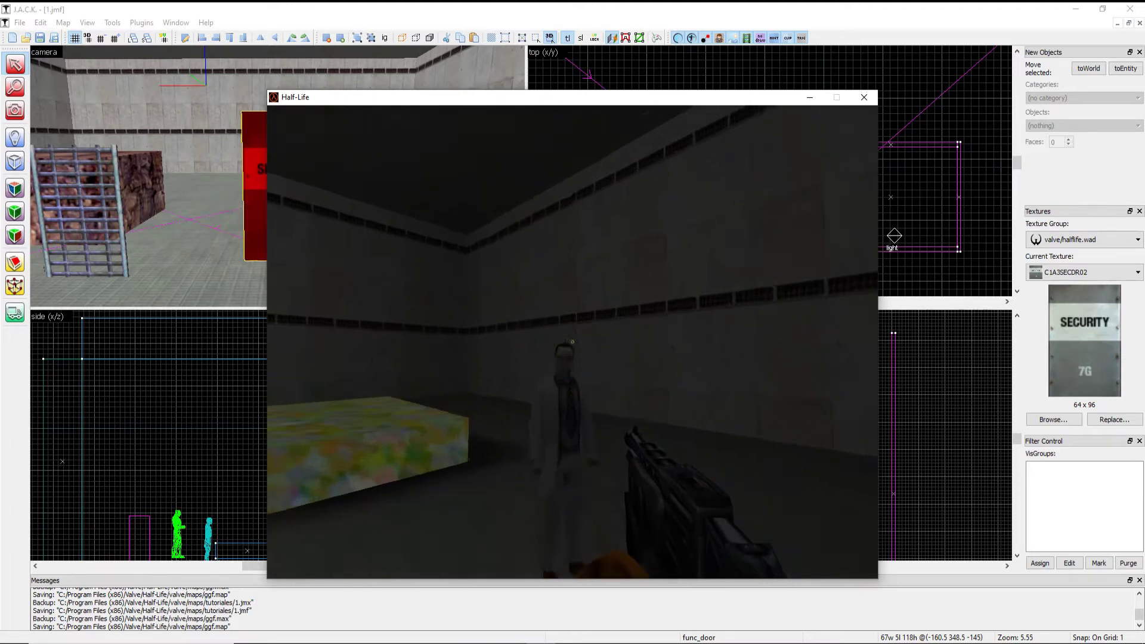
left_click(573, 342)
key("w")
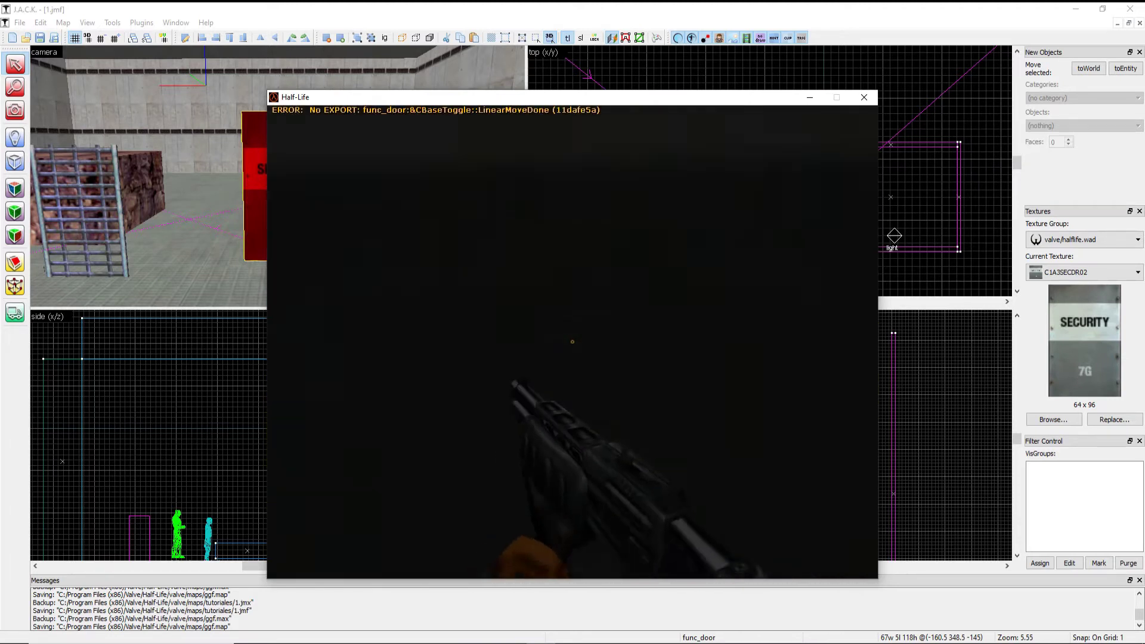
key("s")
key("w")
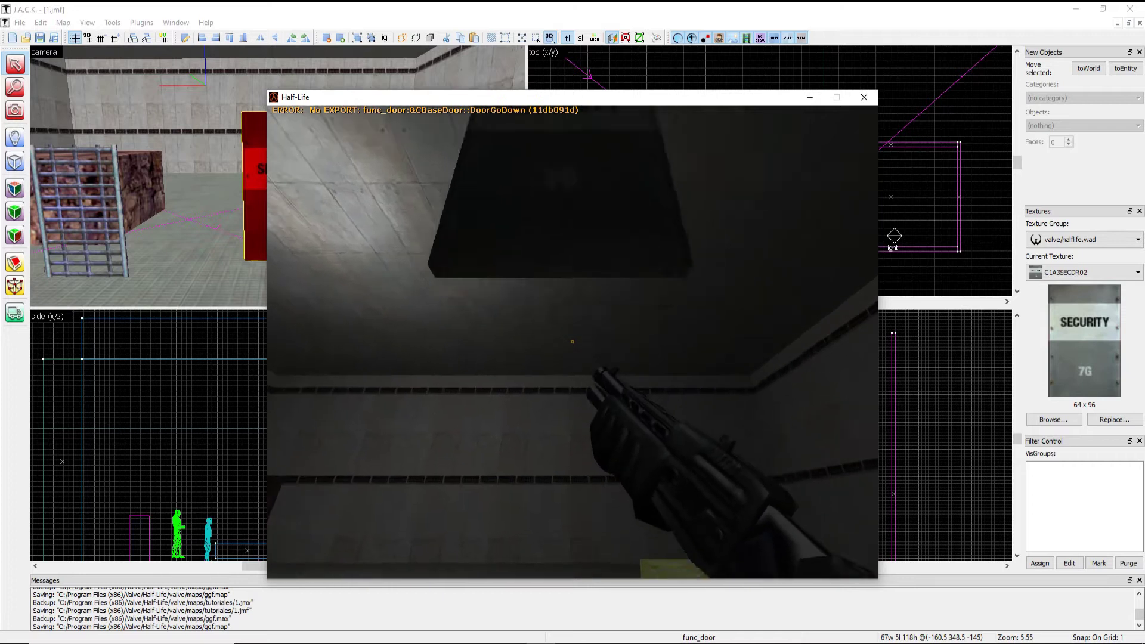
Approach and back away from the security door on both sides to check its opening and closing, and quit the game
key("s")
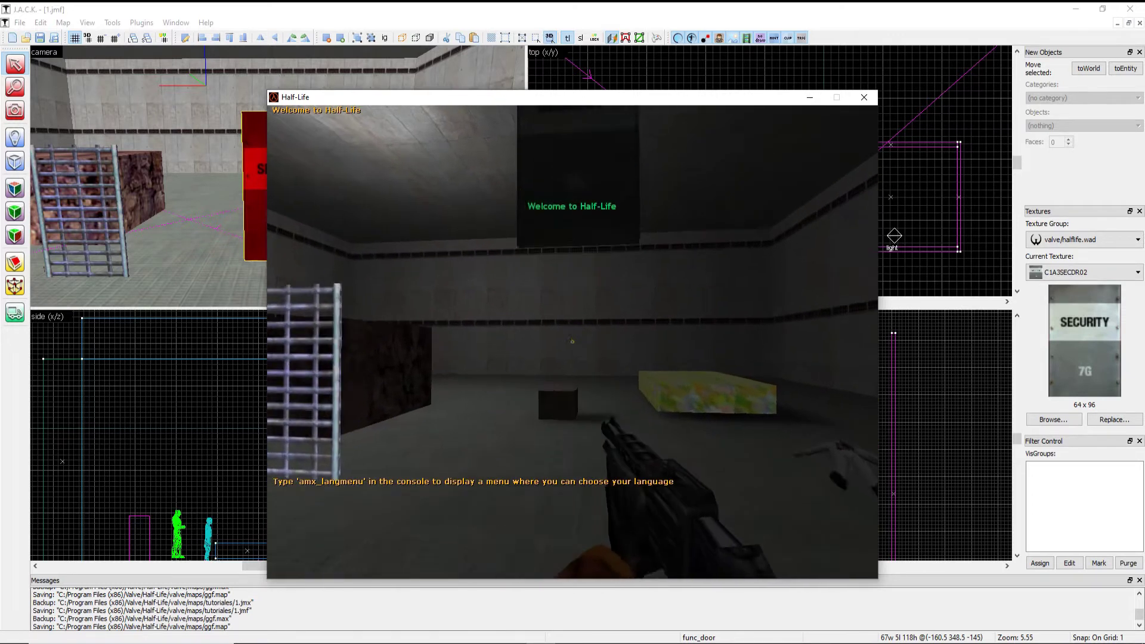
key("w")
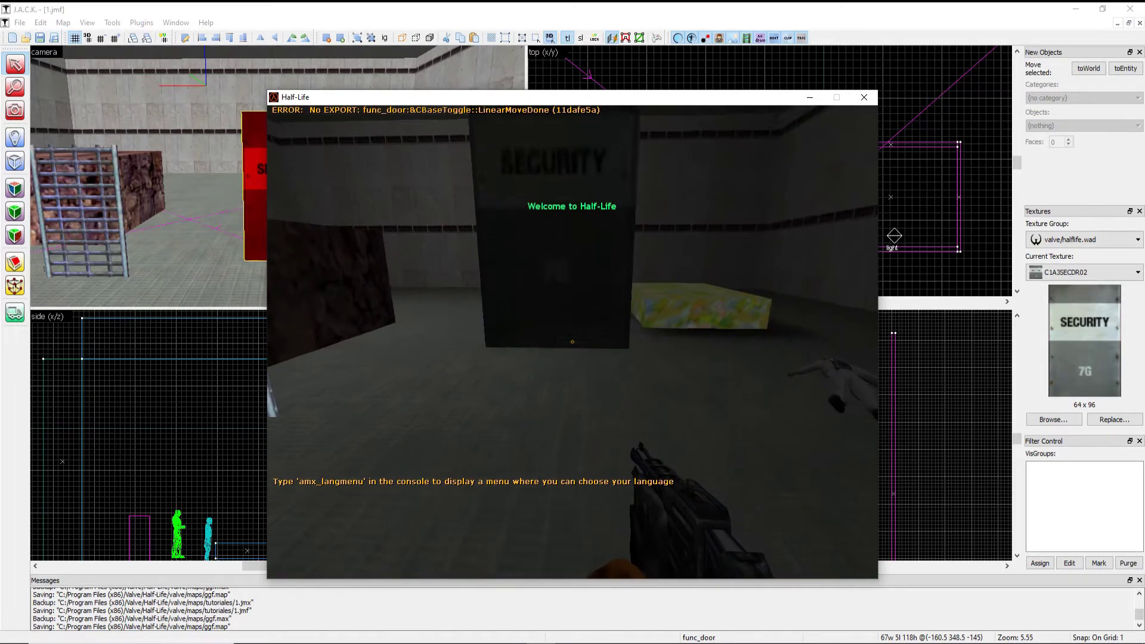
key("w")
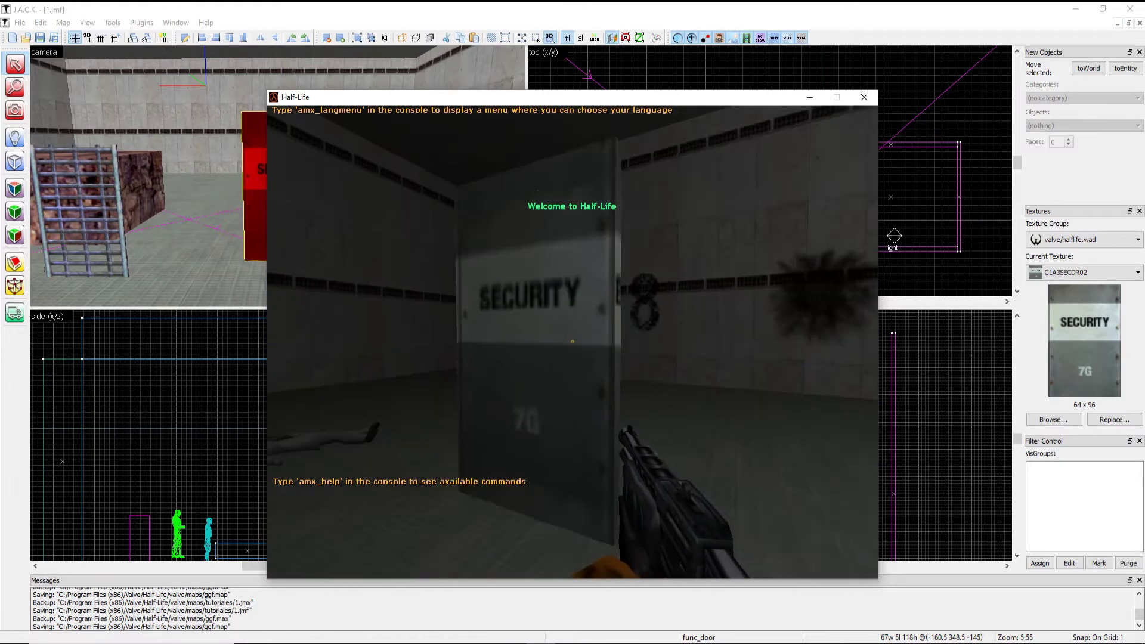
key("s")
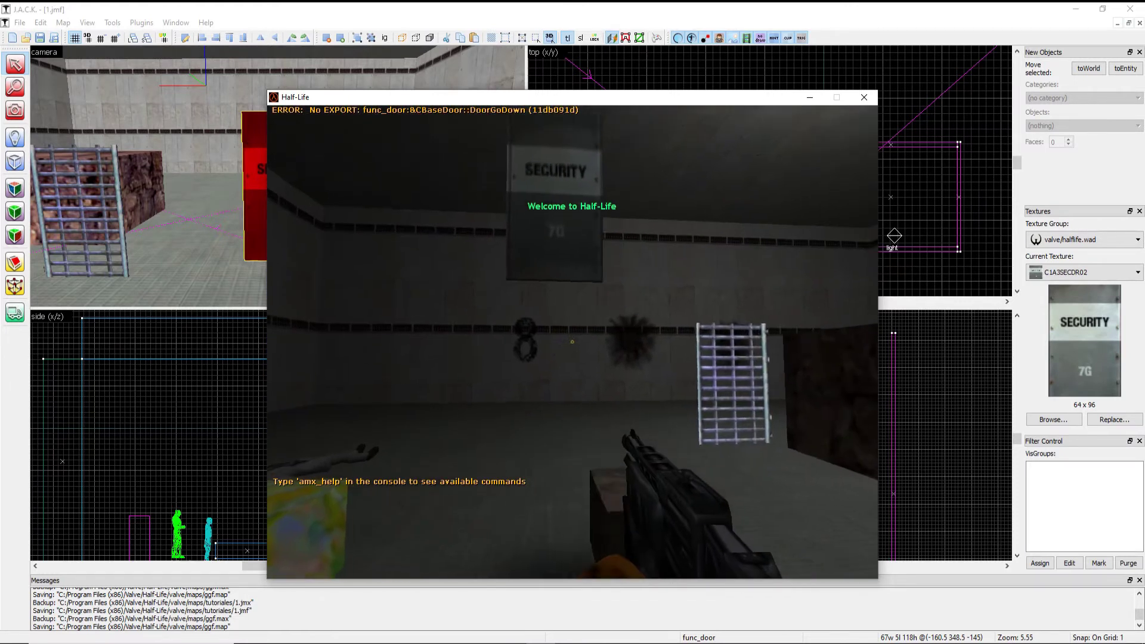
key("s")
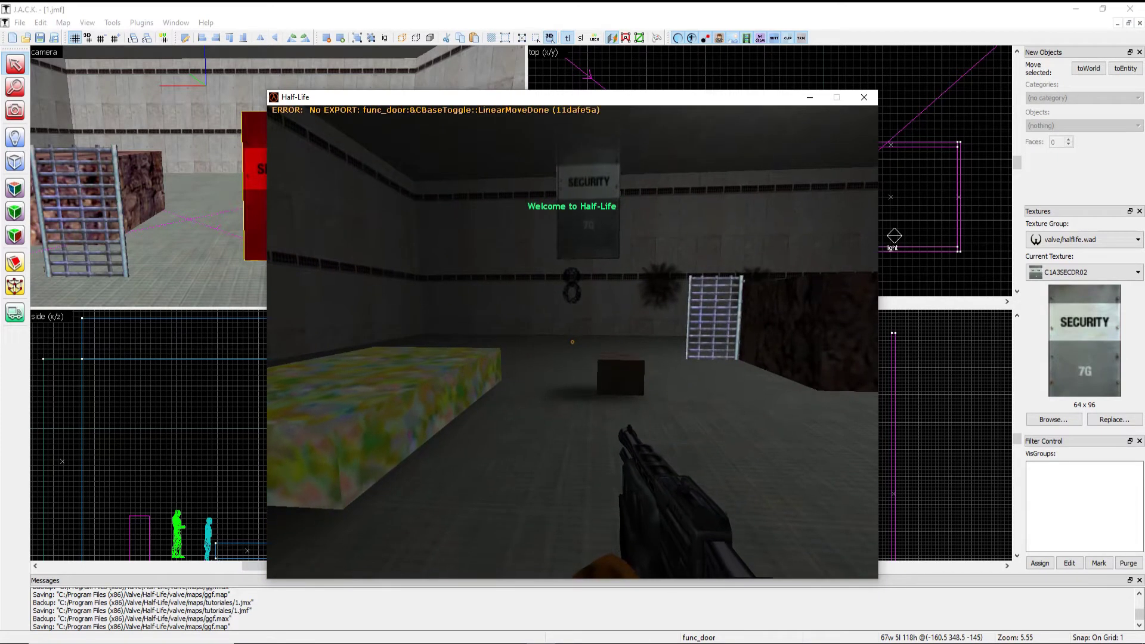
key("w")
left_click(572, 342)
key("s")
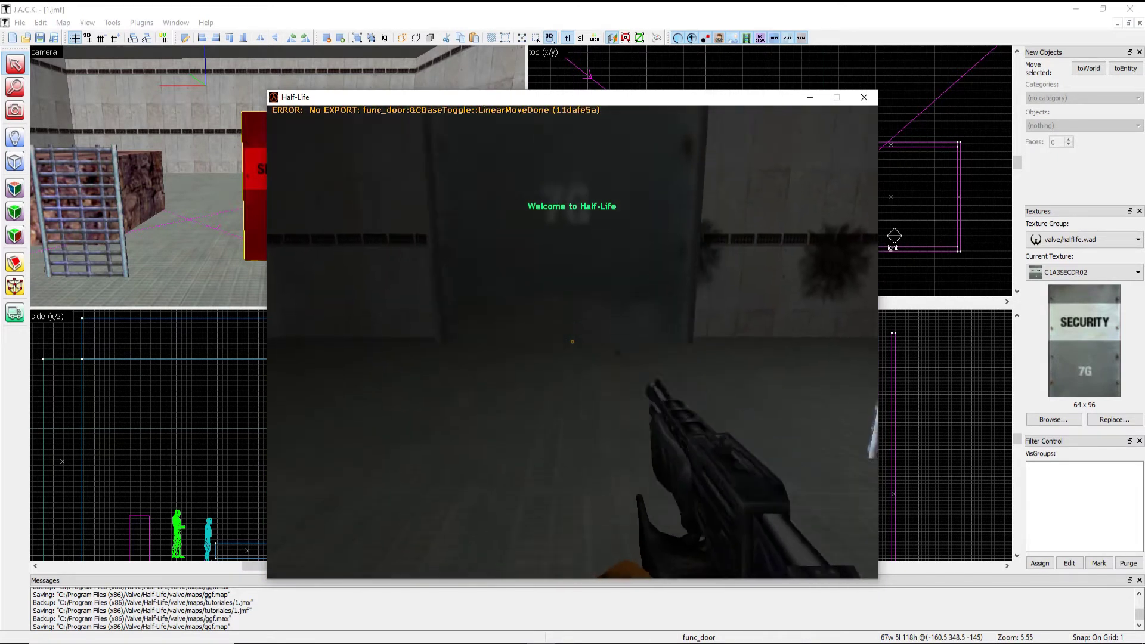
key("s")
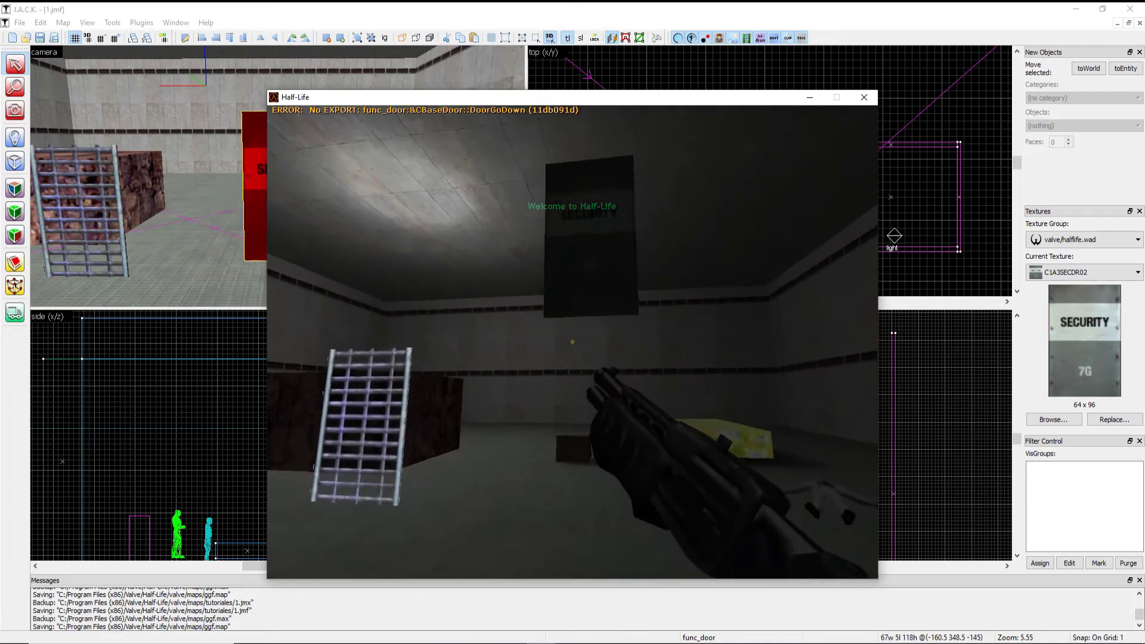
key("Left")
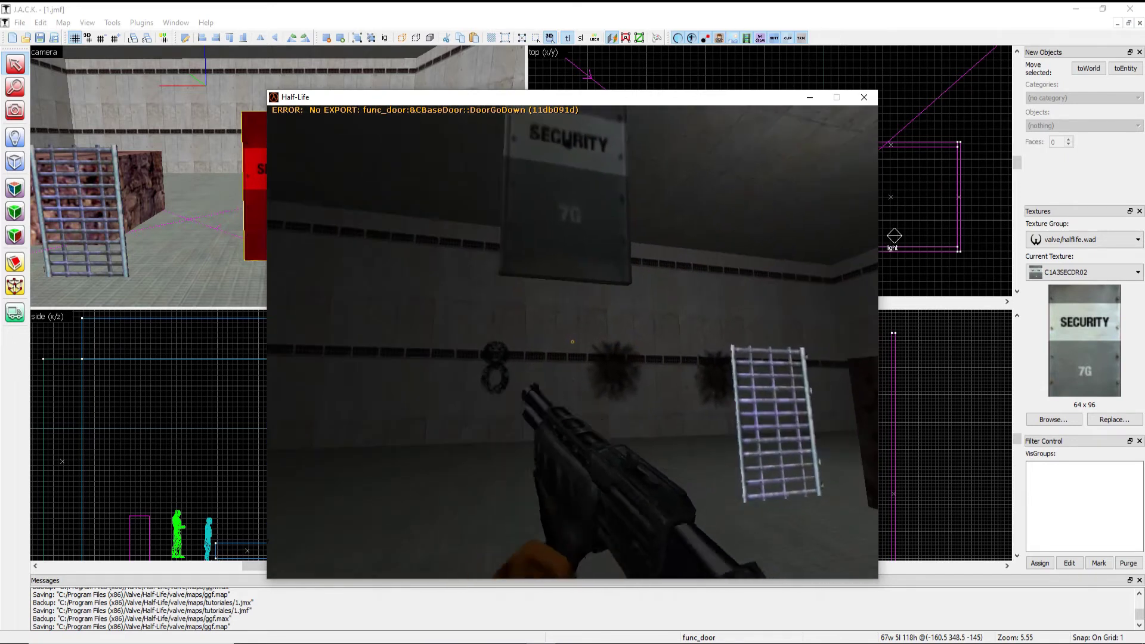
key("w")
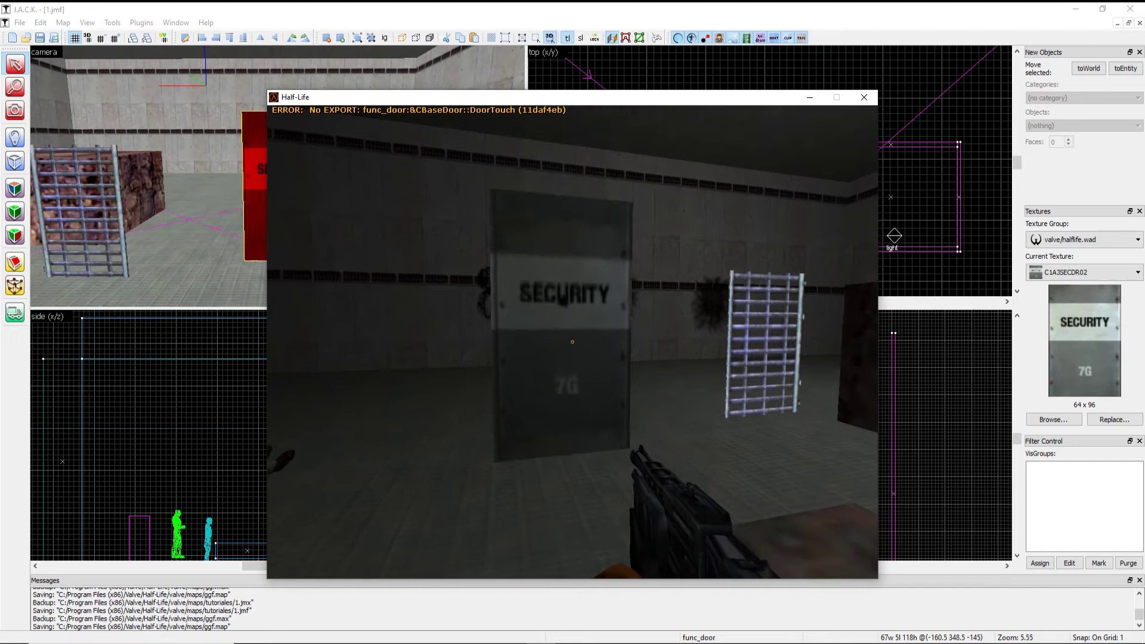
key("Escape")
key("alt+F4")
Set the func_door's Pitch Yaw Roll direction to Down (90 0 0) and close its properties
key("Escape")
key("alt+Return")
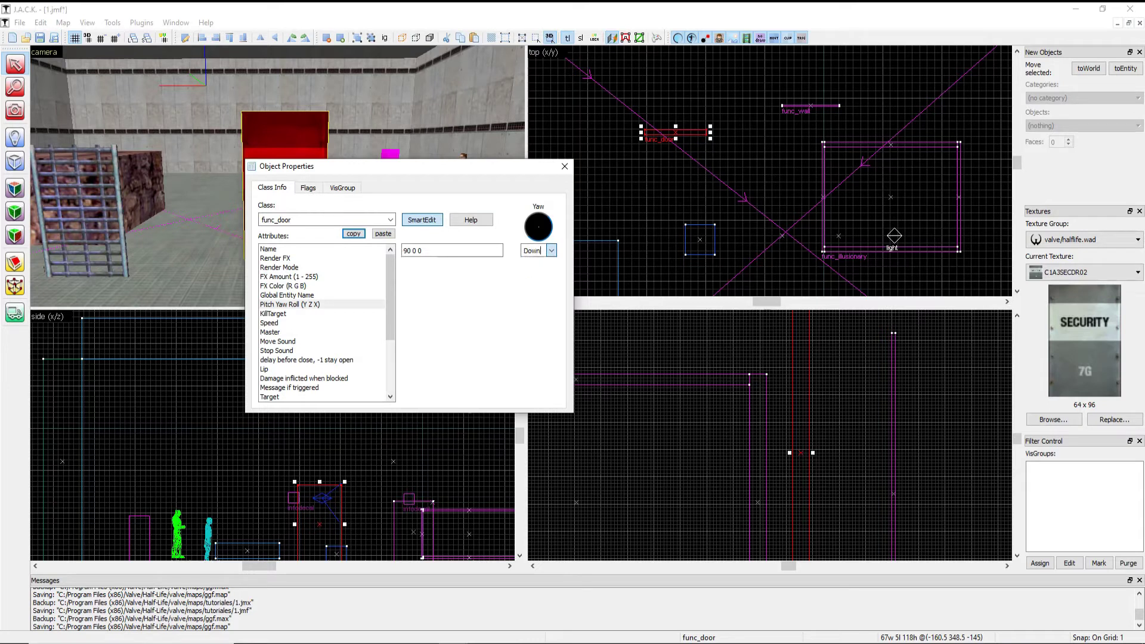
left_click(564, 166)
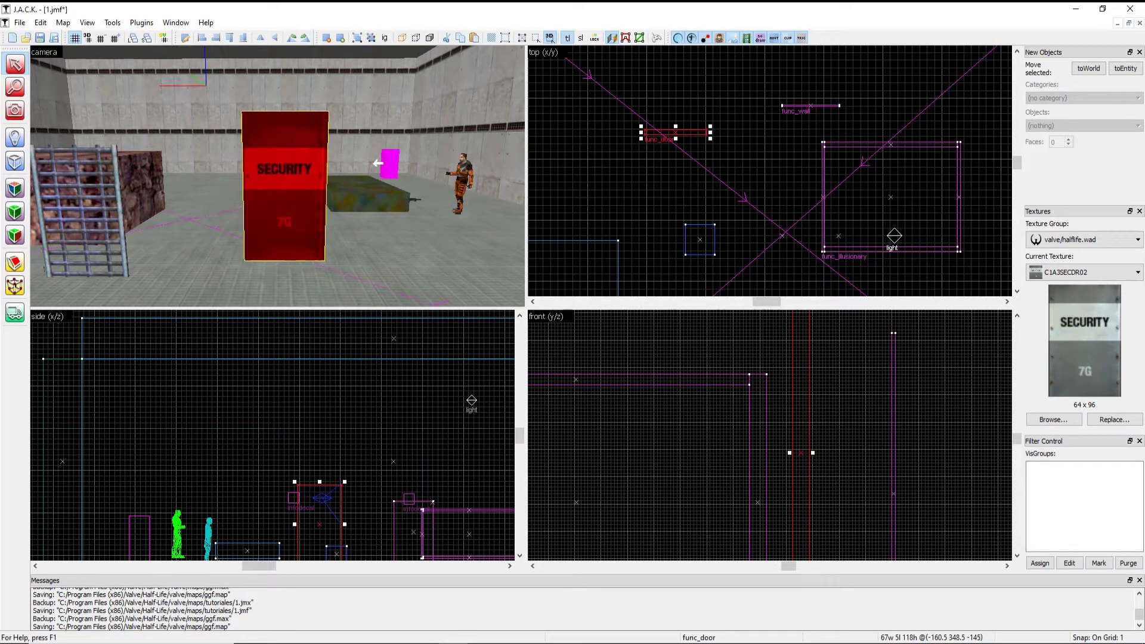
Raise the security door about 77 units so that it hangs above the floor
scroll(361, 459, "down", 3)
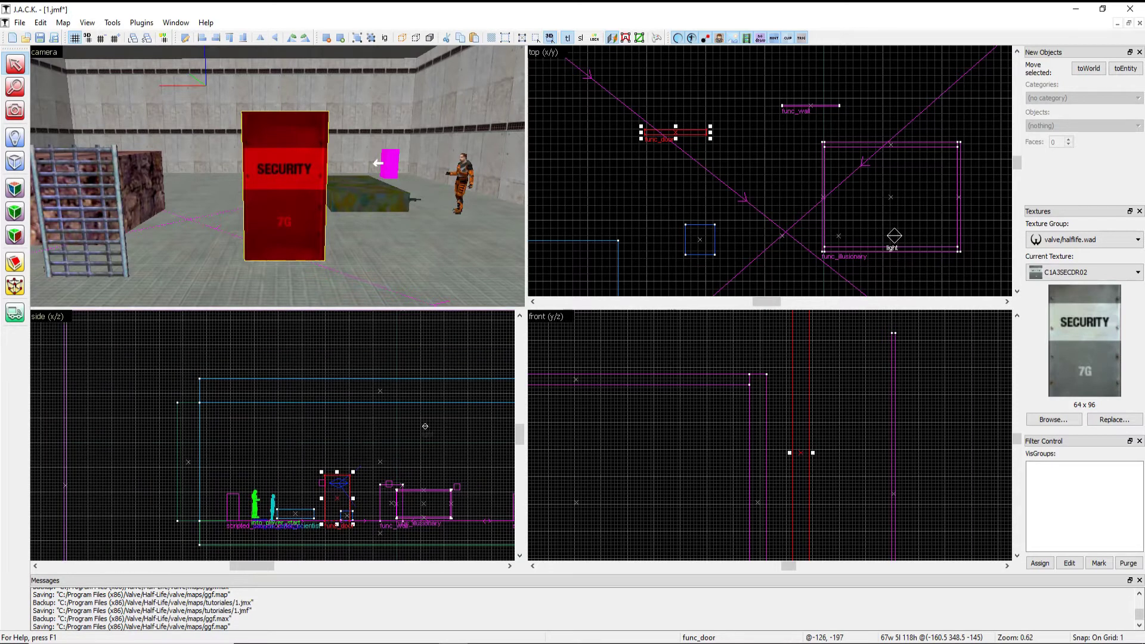
scroll(342, 520, "up", 5)
left_click_drag(362, 404, 362, 337)
key("z")
key("s")
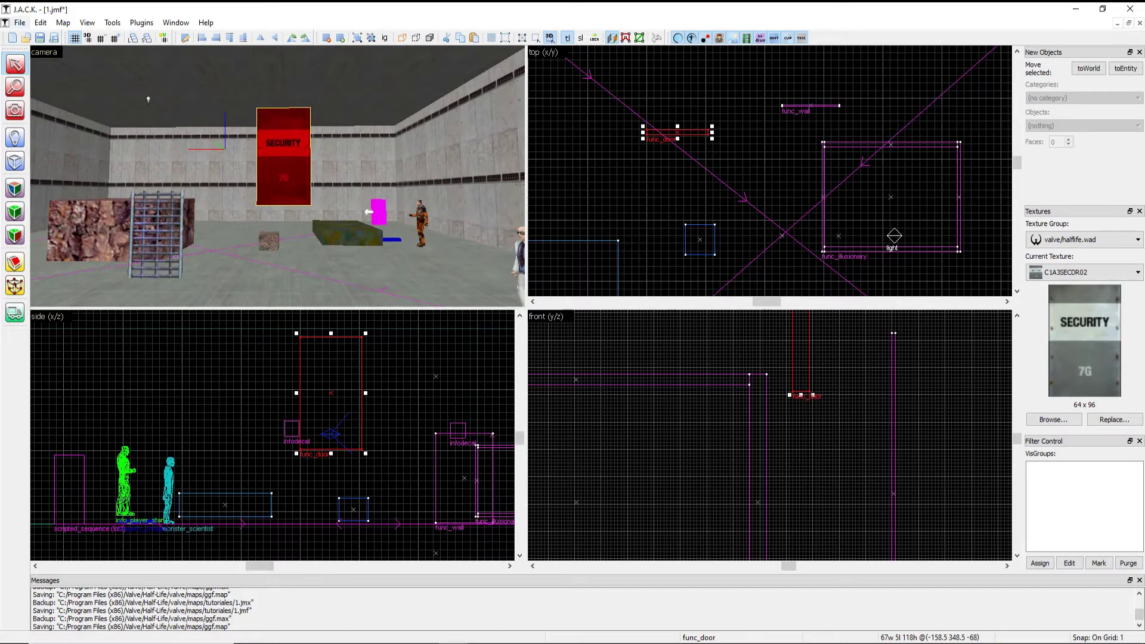
Run the map with the raised door, with CSG, BSP, VIS and LIGHT set to Normal
left_click(20, 22)
left_click(39, 170)
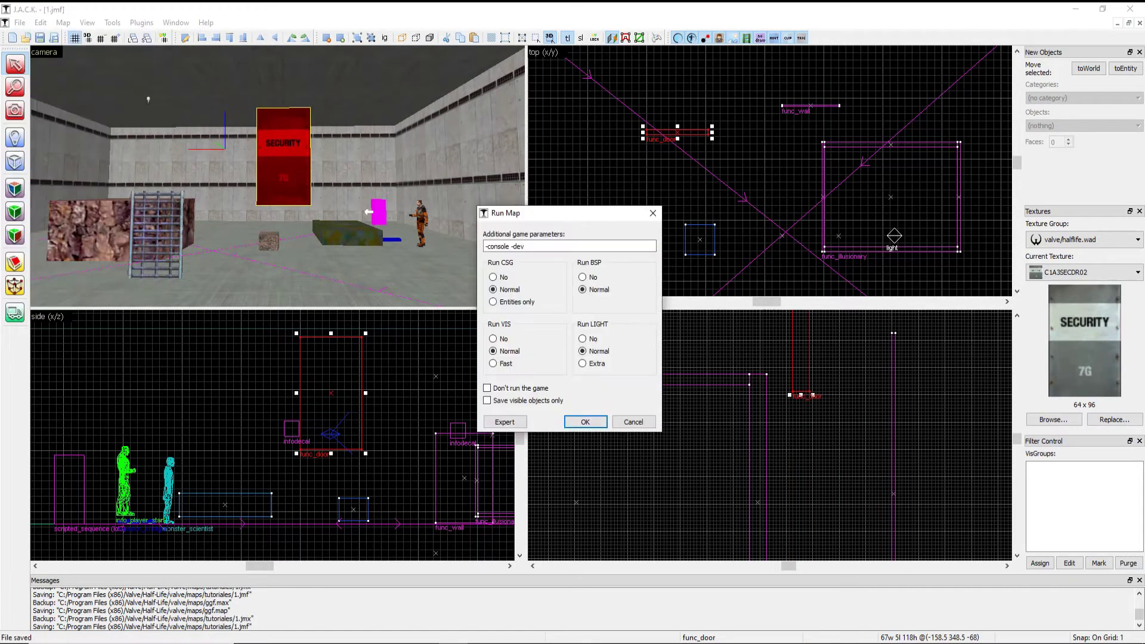
key("Return")
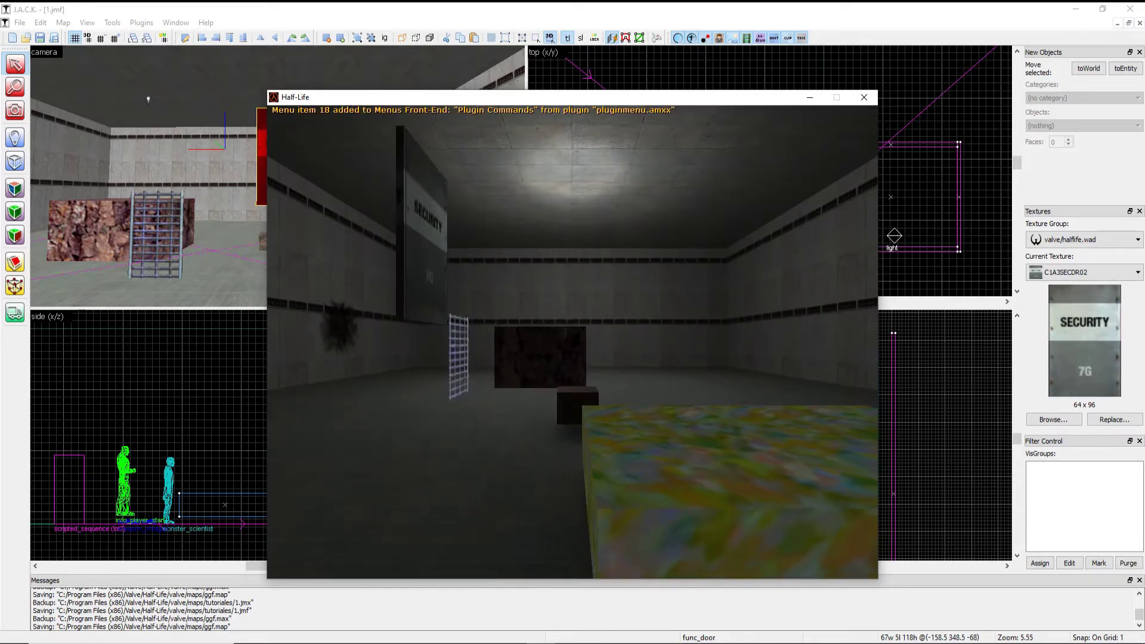
Walk under and against the raised door to test its downward movement, quit the game and close the compile window
key("w")
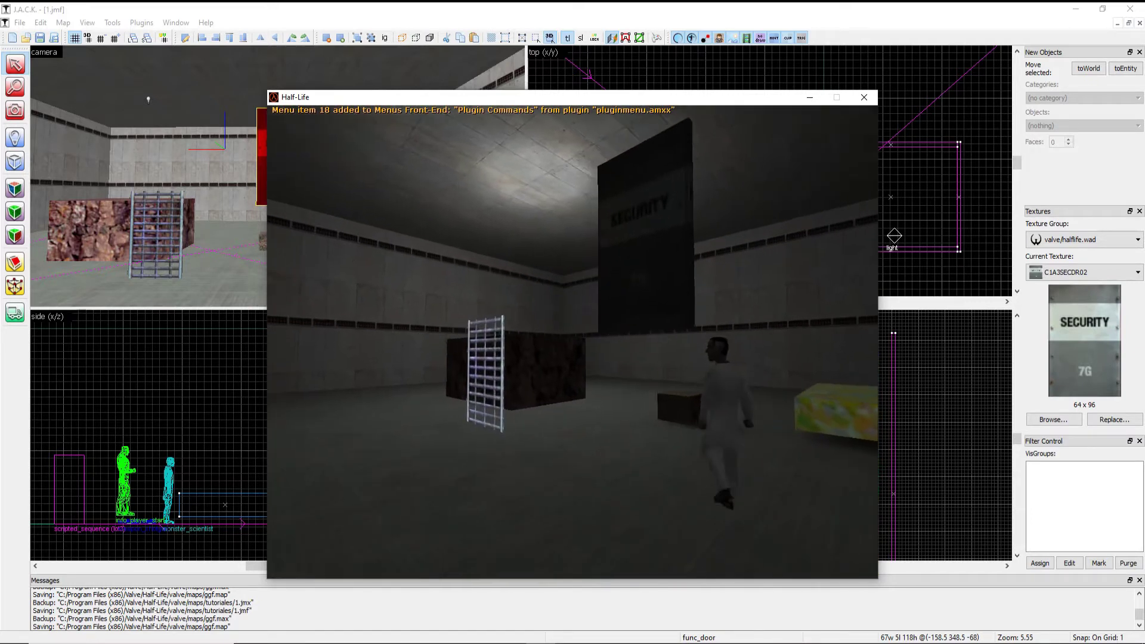
key("w")
key("s")
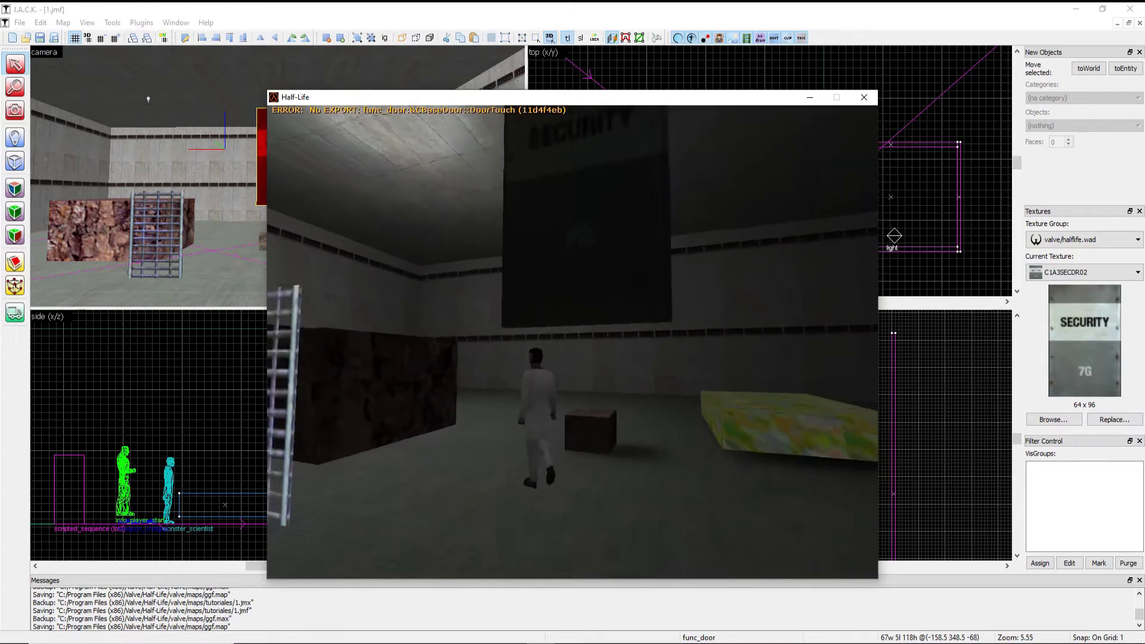
key("w")
key("w")
key("s")
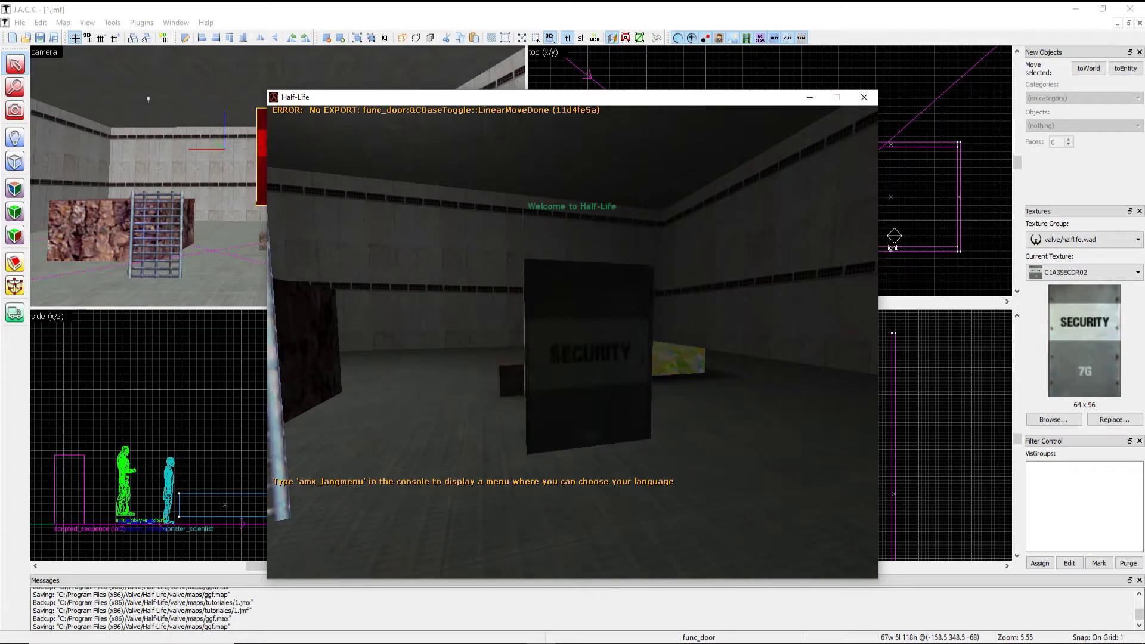
key("w")
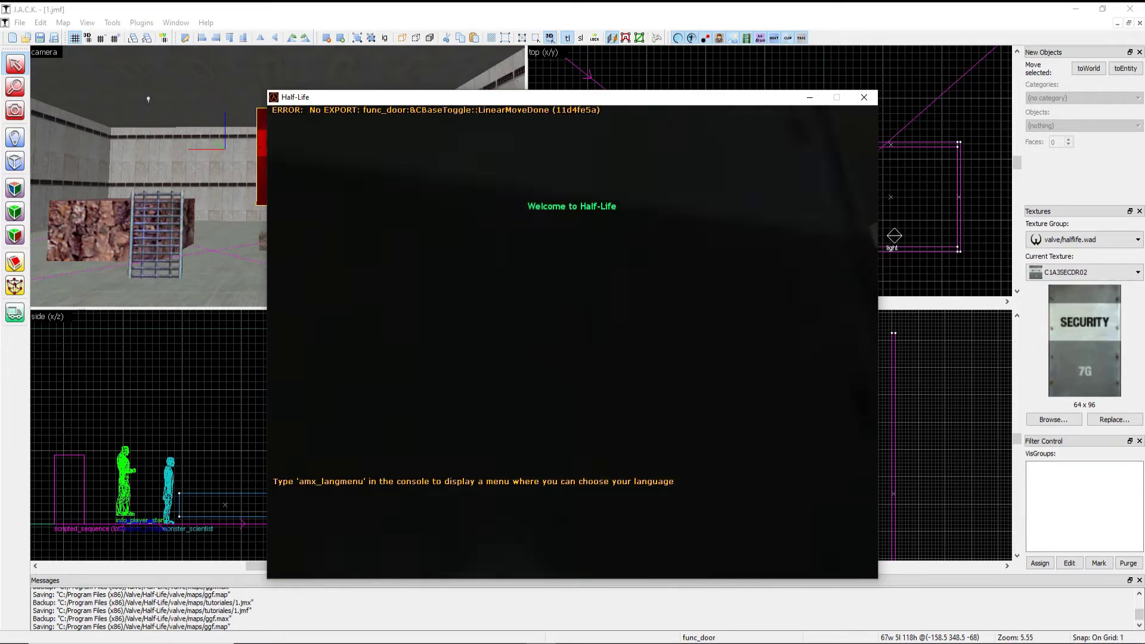
key("s")
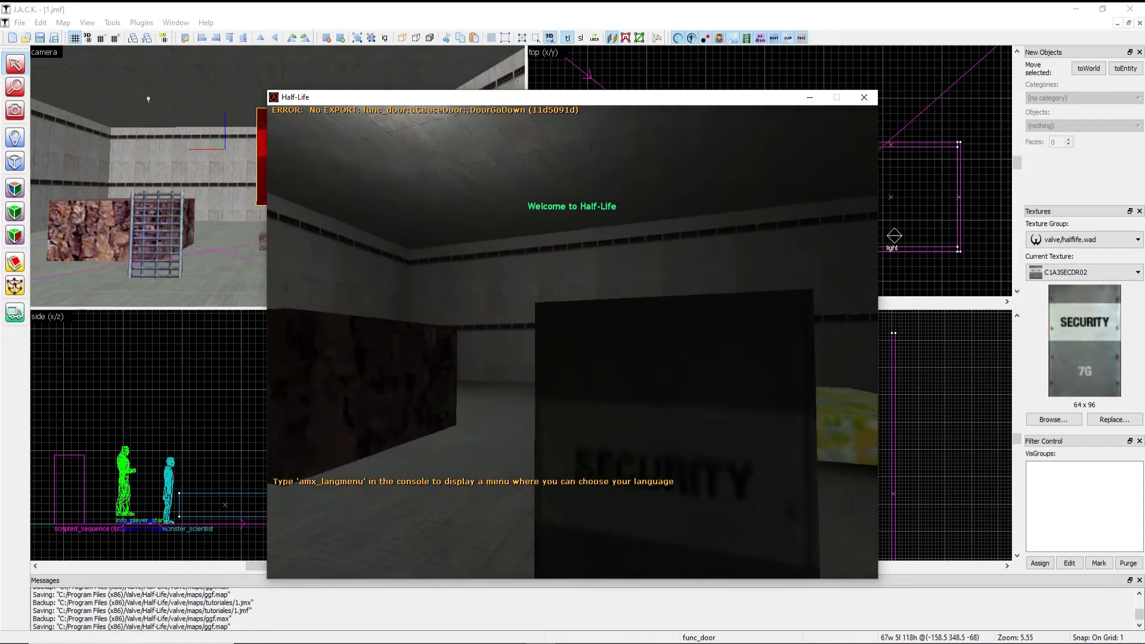
key("Escape")
left_click(128, 106)
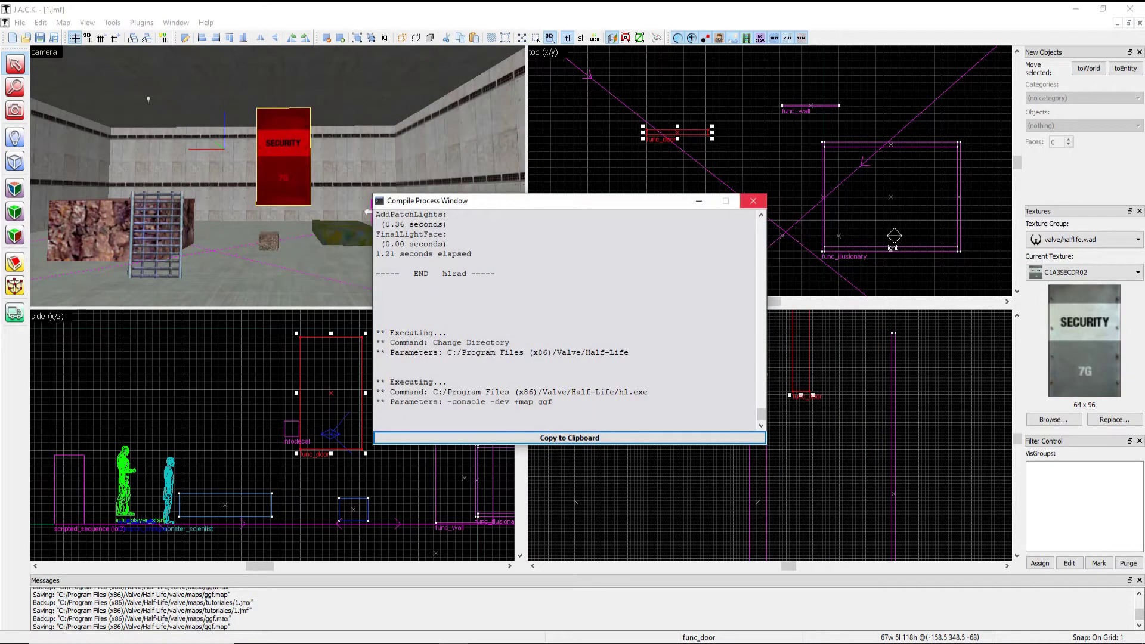
left_click(754, 199)
Lower the security door about 74 units so its base sits just above the floor line
left_click_drag(335, 446, 331, 512)
key("z")
key("w")
key("z")
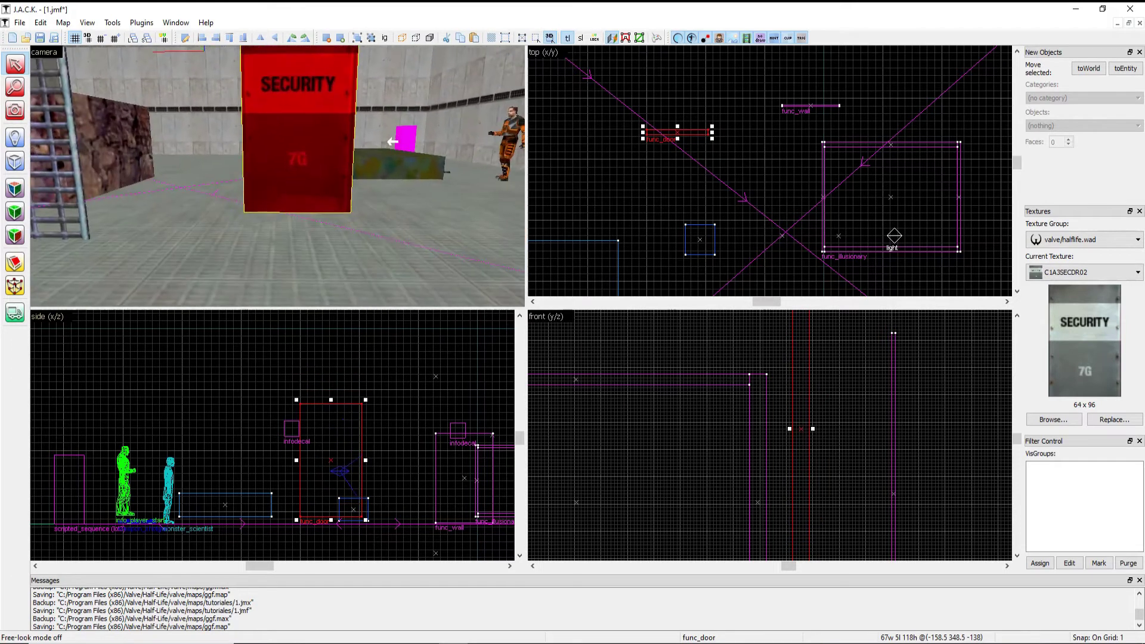
scroll(332, 520, "up", 9)
scroll(317, 471, "up", 1)
left_click_drag(317, 466, 317, 489)
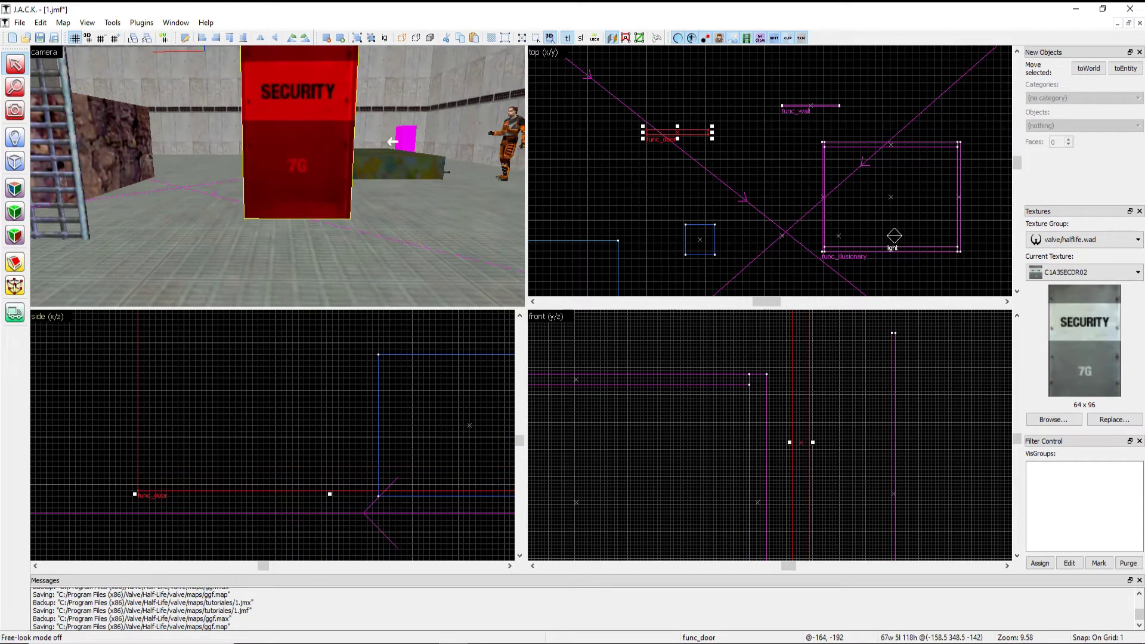
Check the lowered door from the camera and run the map in Half-Life with it near floor level
key("z")
key("s")
key("w")
key("d")
key("s")
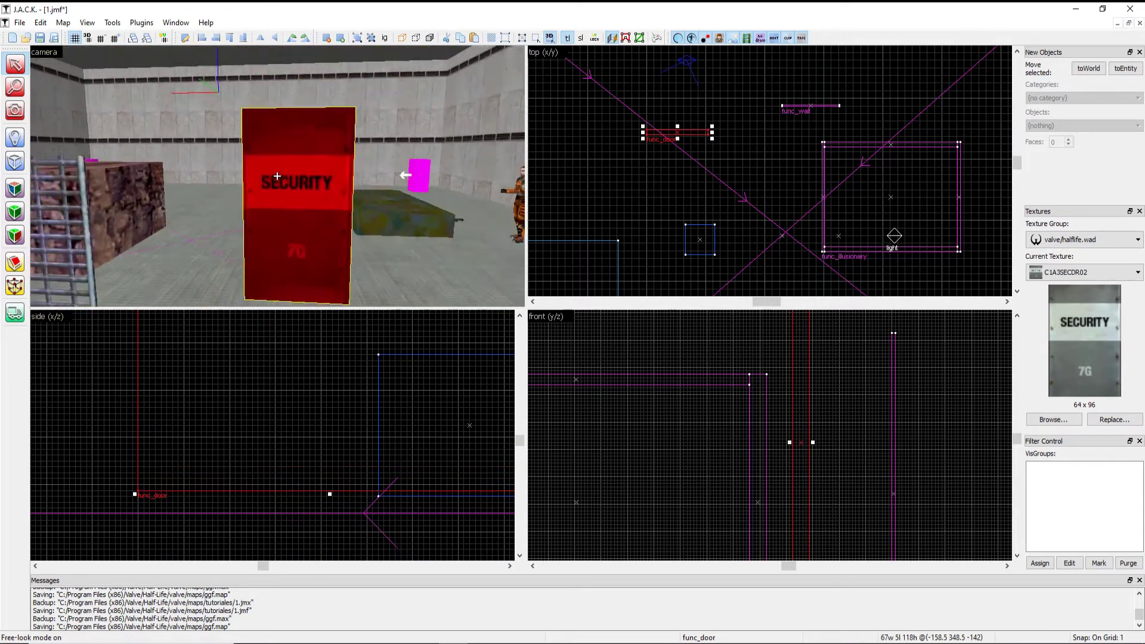
key("z")
left_click(19, 22)
left_click(37, 171)
left_click(585, 421)
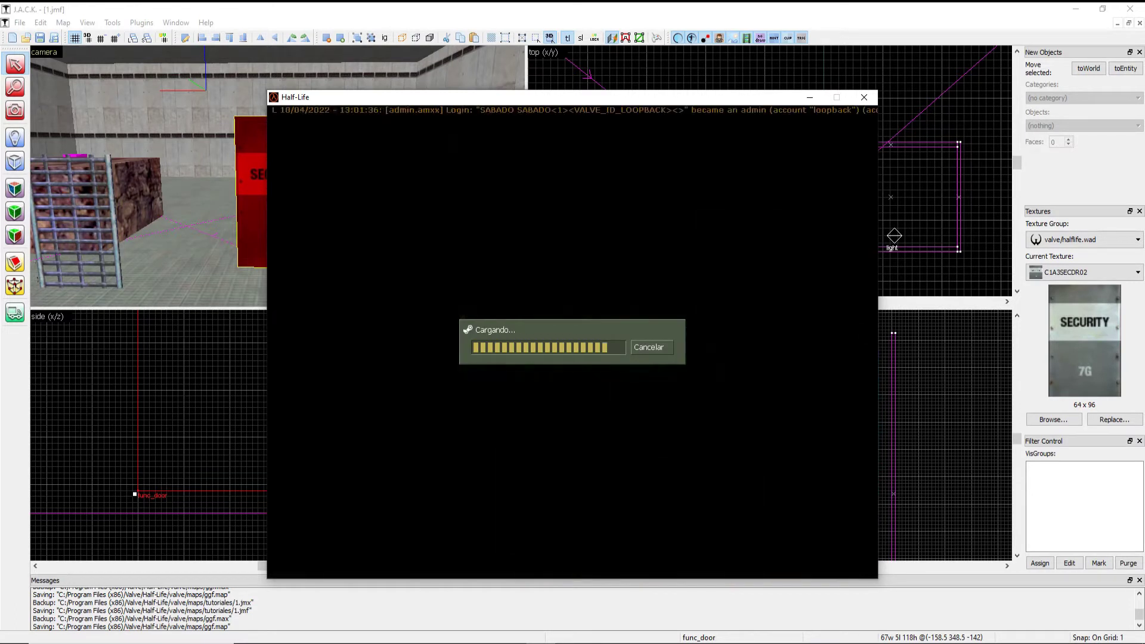
Approach the lowered security door in the game and walk against it from both sides to test its opening movement
key("w")
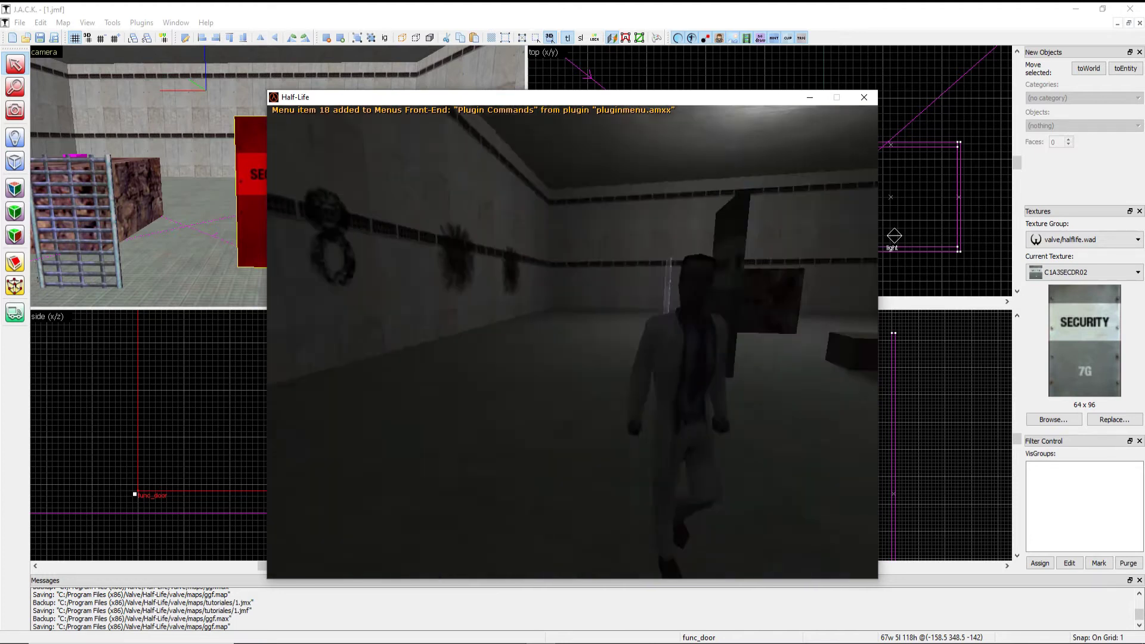
key("w")
key("s")
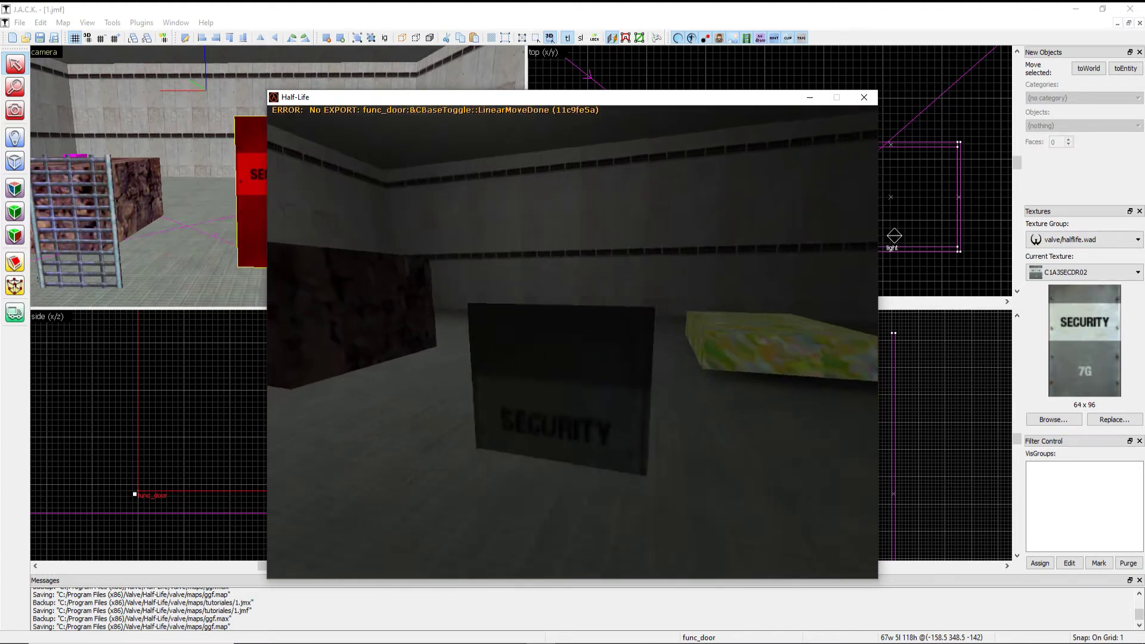
key("w")
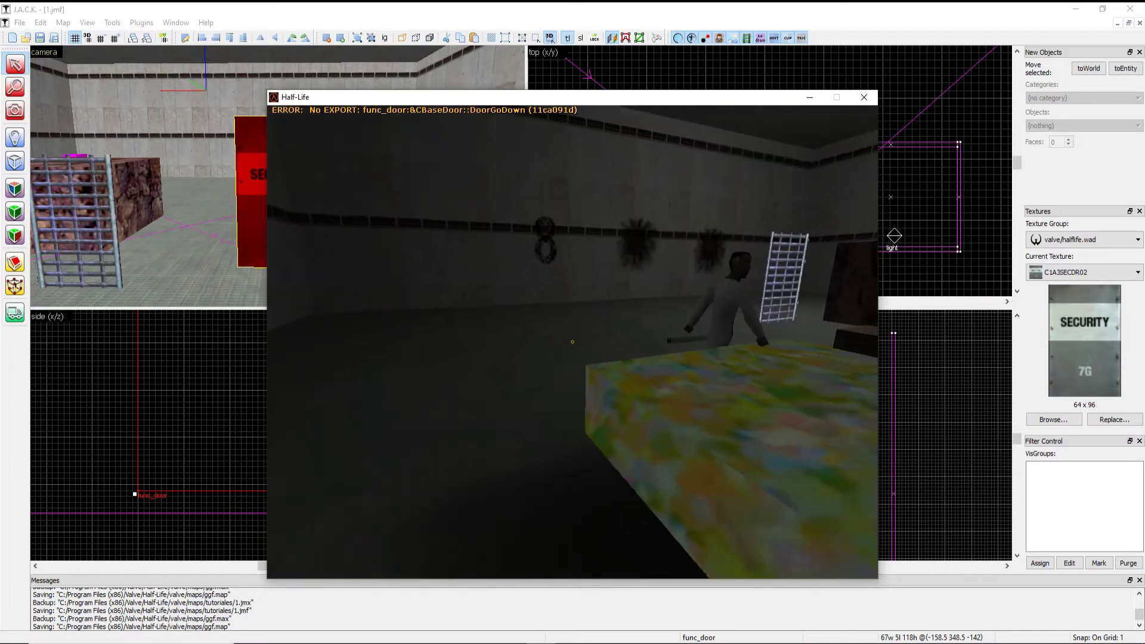
key("w")
left_click(573, 341)
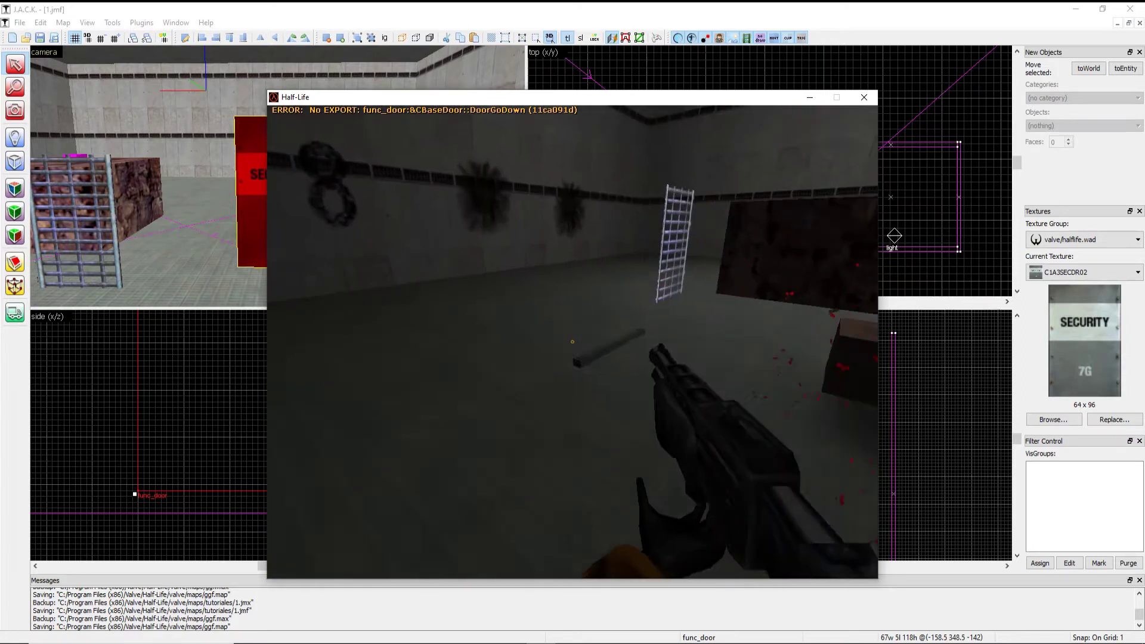
key("s")
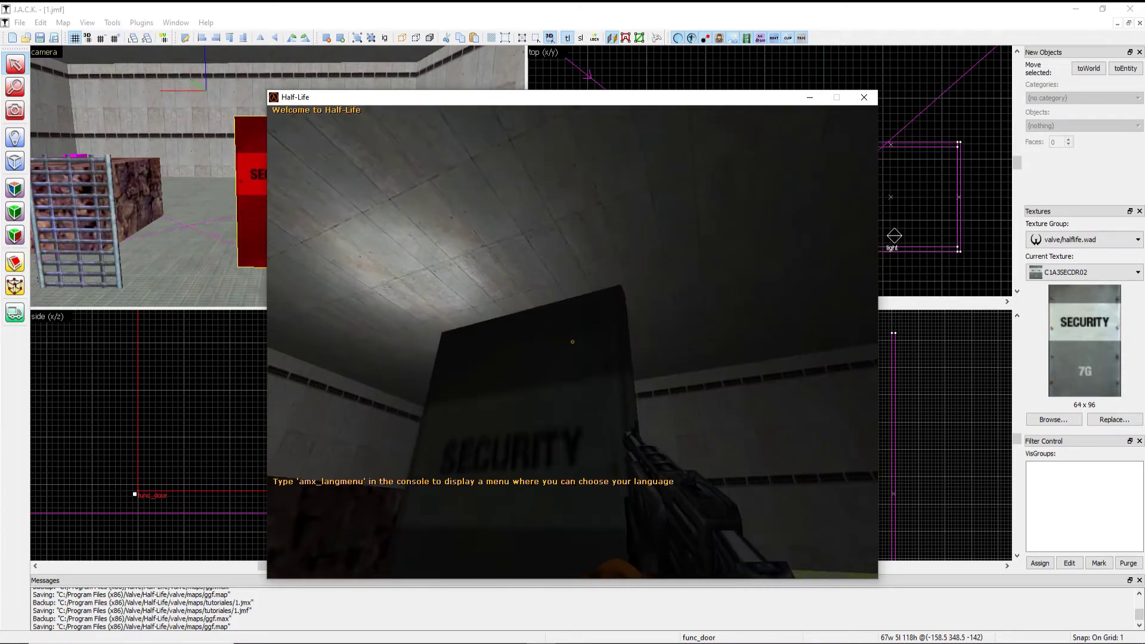
key("w")
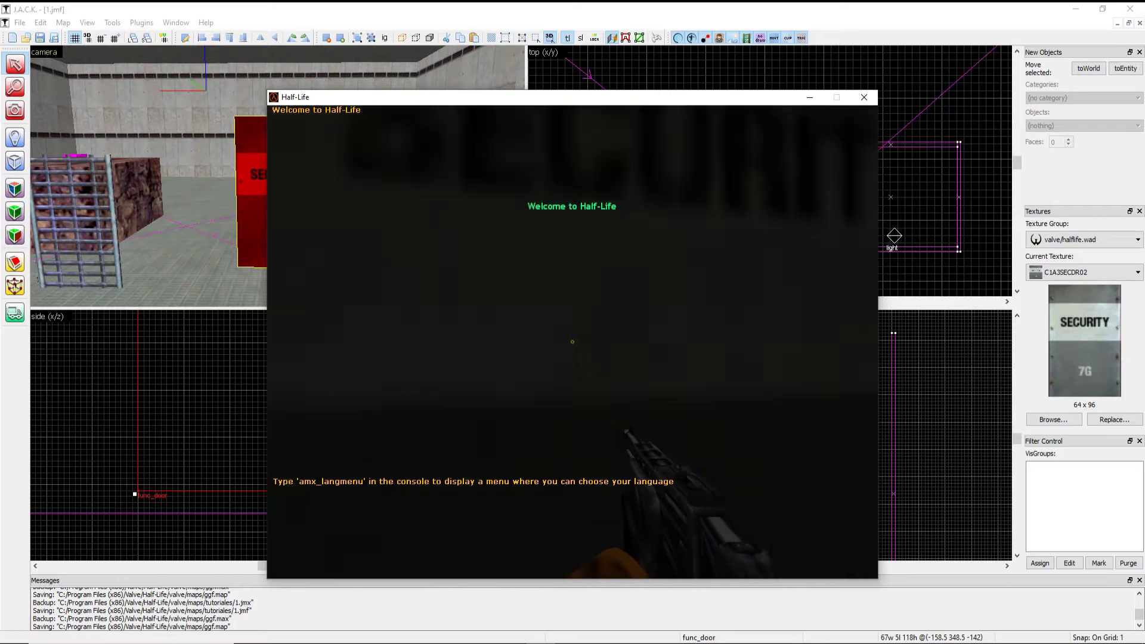
key("w")
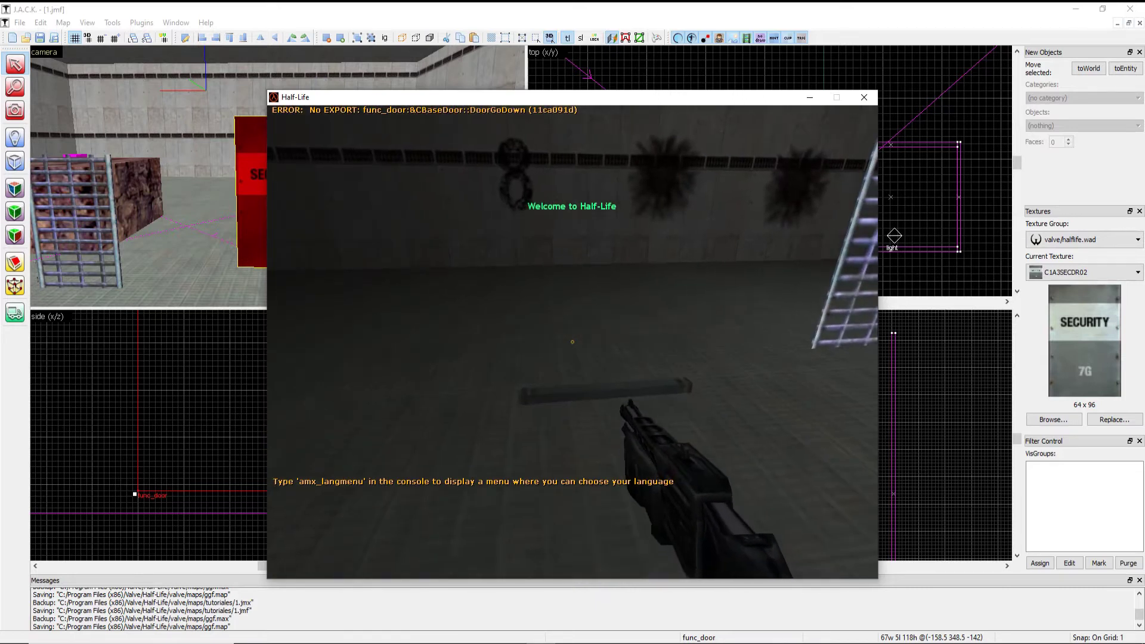
Watch the door sink and rise again from the front, quit the game and close the compile window
scroll(573, 340, "up", 1)
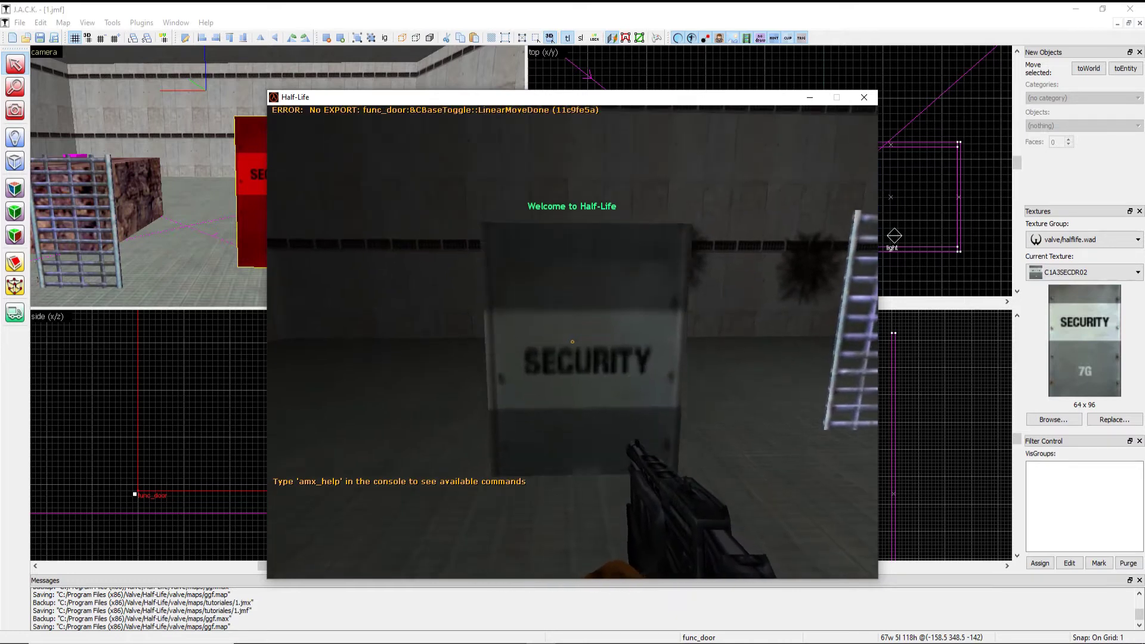
key("w")
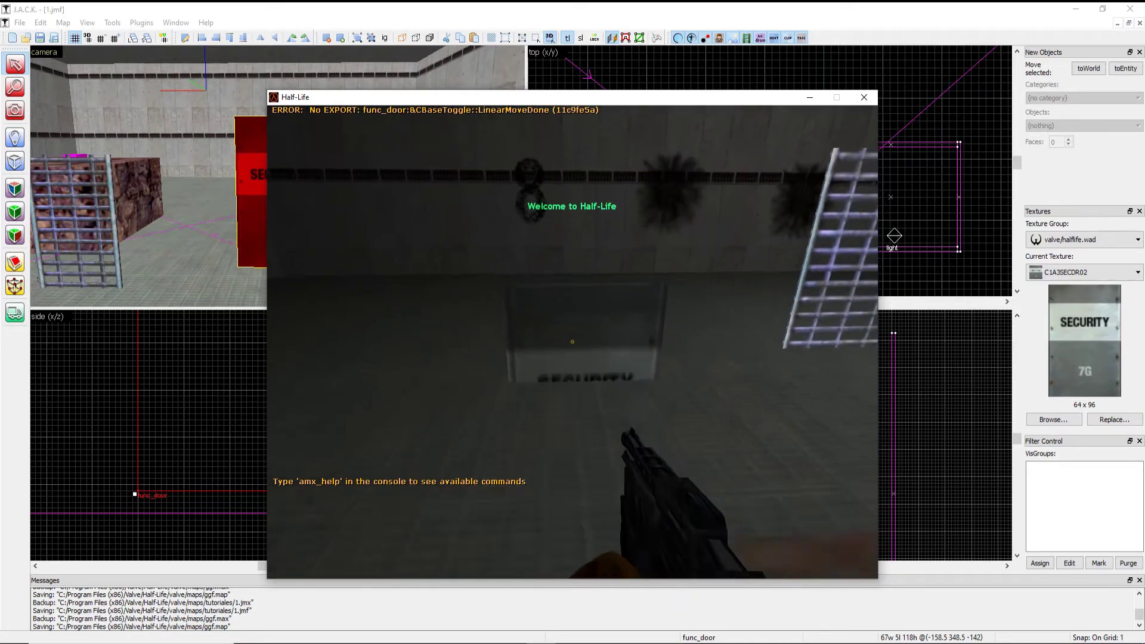
key("w")
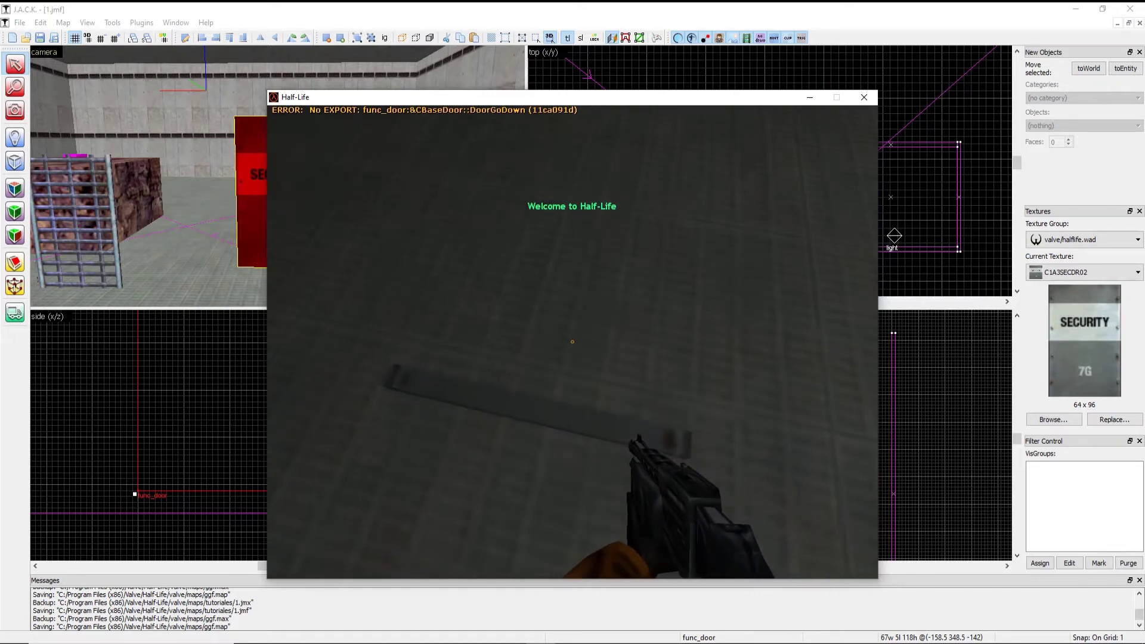
key("s")
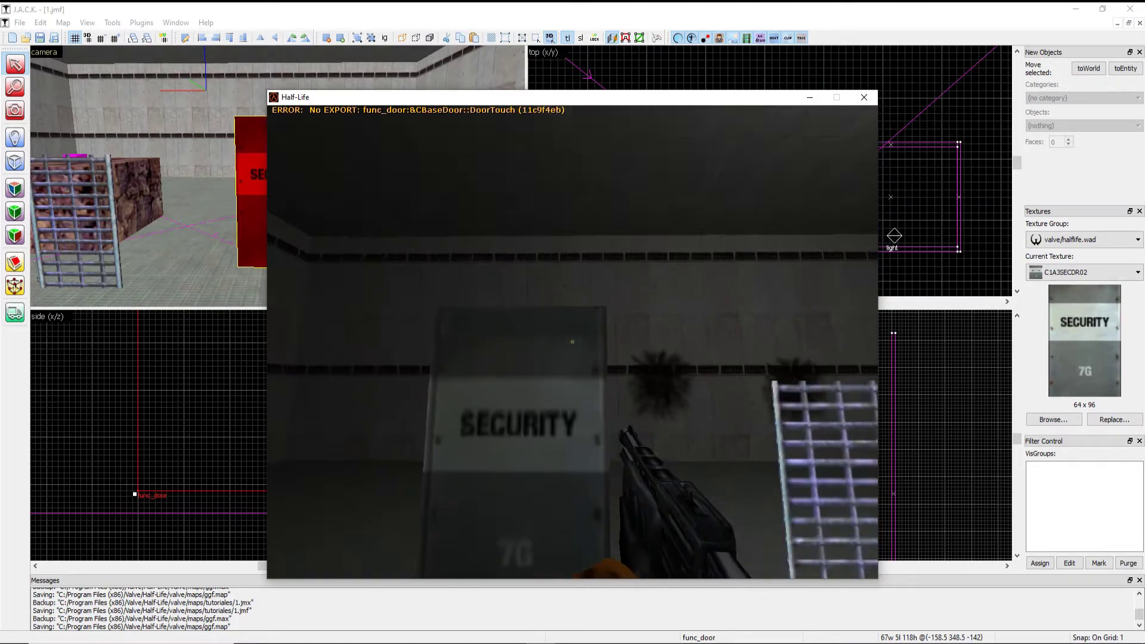
key("Escape")
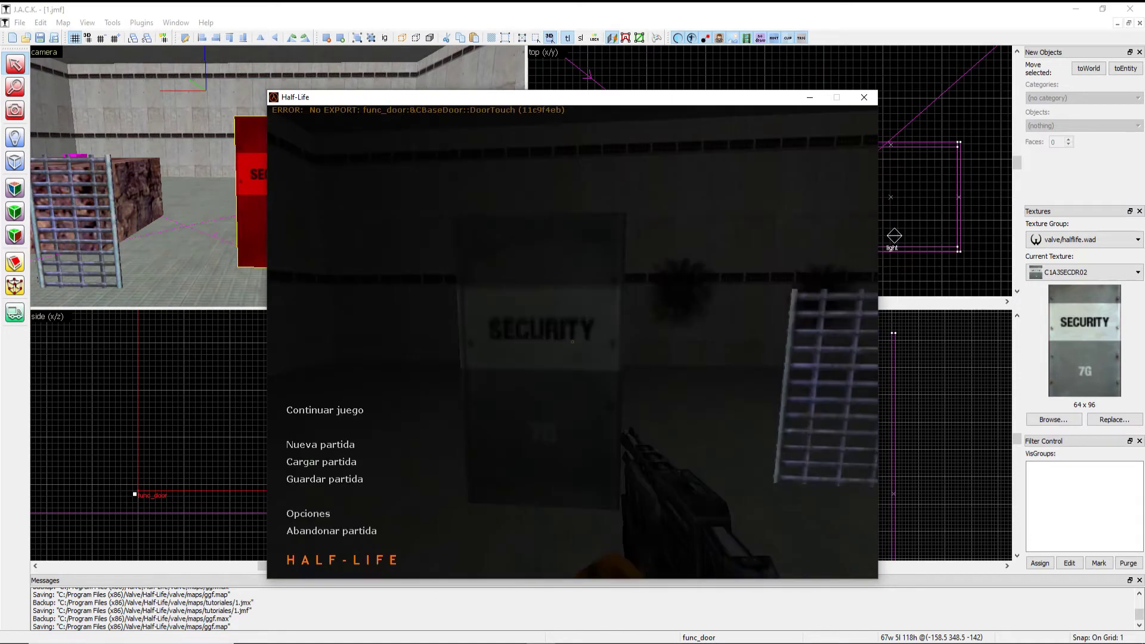
left_click(865, 97)
left_click(753, 201)
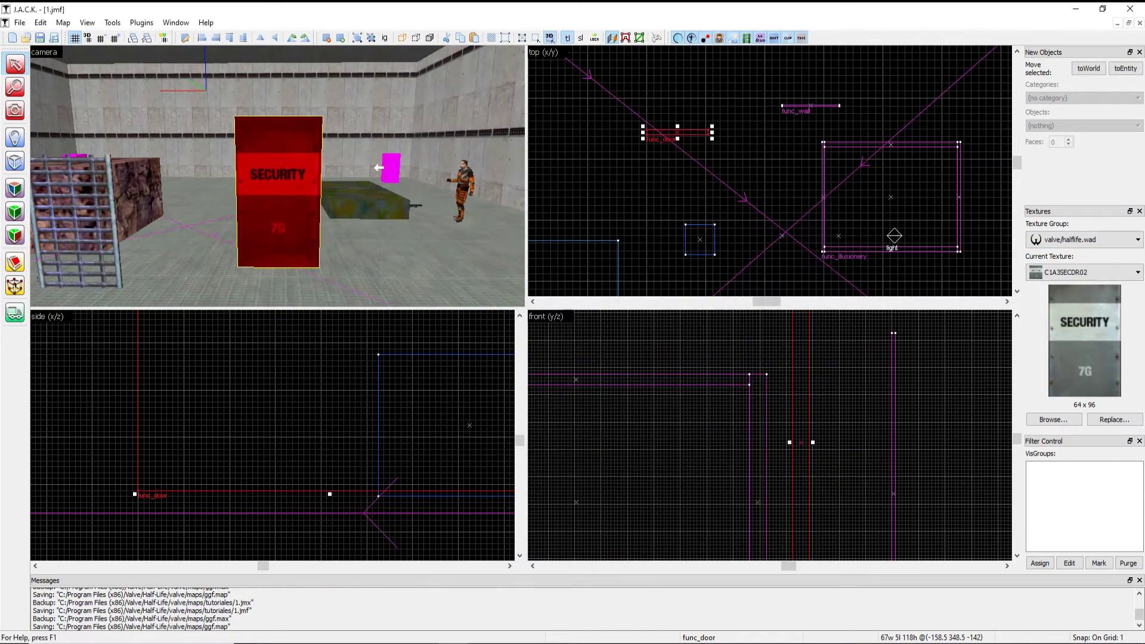
Set the func_door's Pitch Yaw Roll to 0 356 0 and check the door from the camera
key("alt+Return")
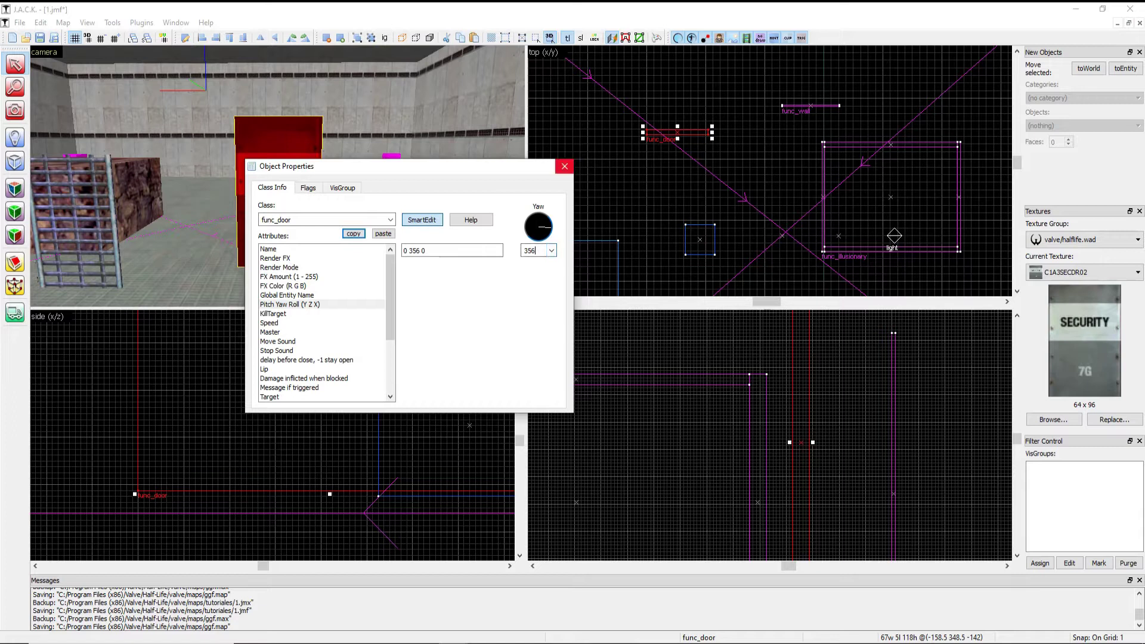
left_click(564, 166)
key("z")
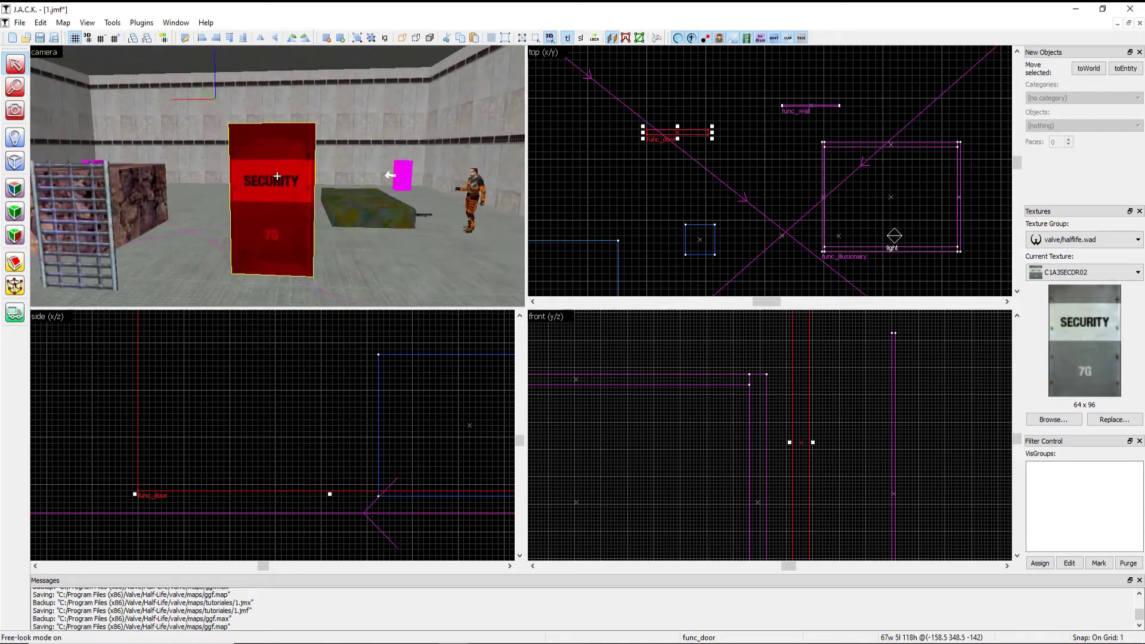
key("d")
key("z")
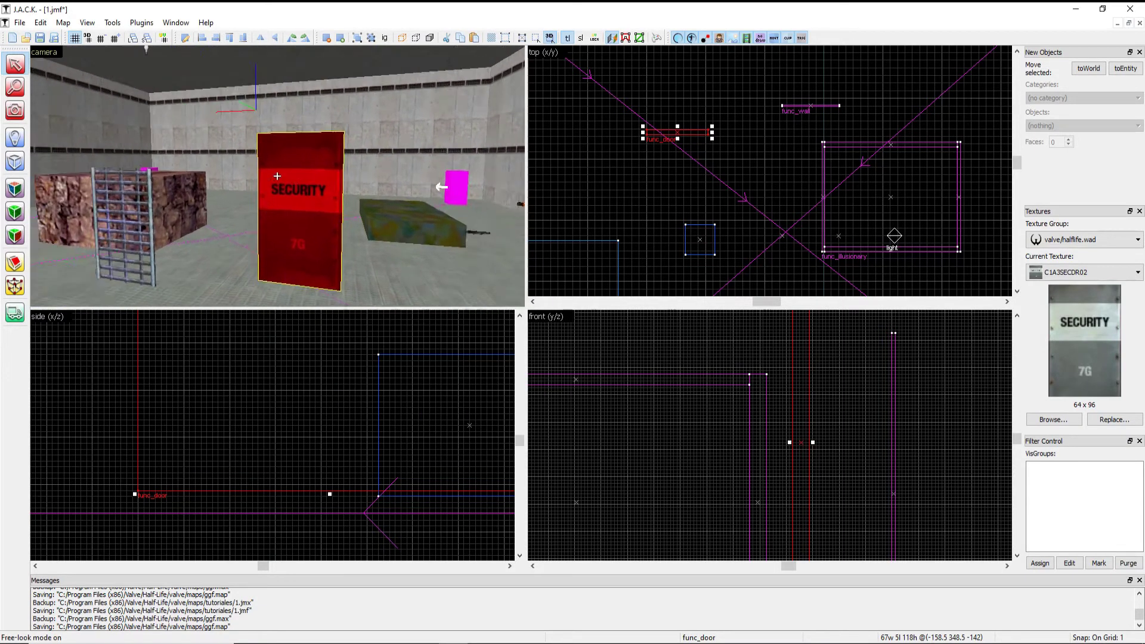
key("z")
Run the map with the 356 yaw door, with CSG, BSP, VIS and LIGHT set to Normal
left_click(20, 22)
left_click(30, 171)
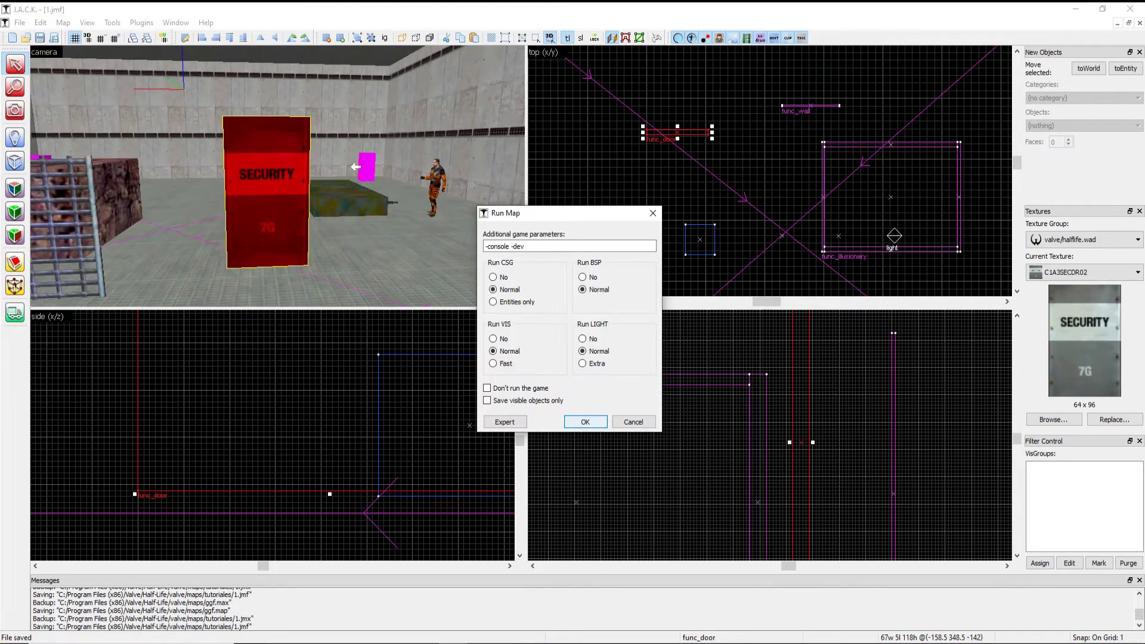
key("Return")
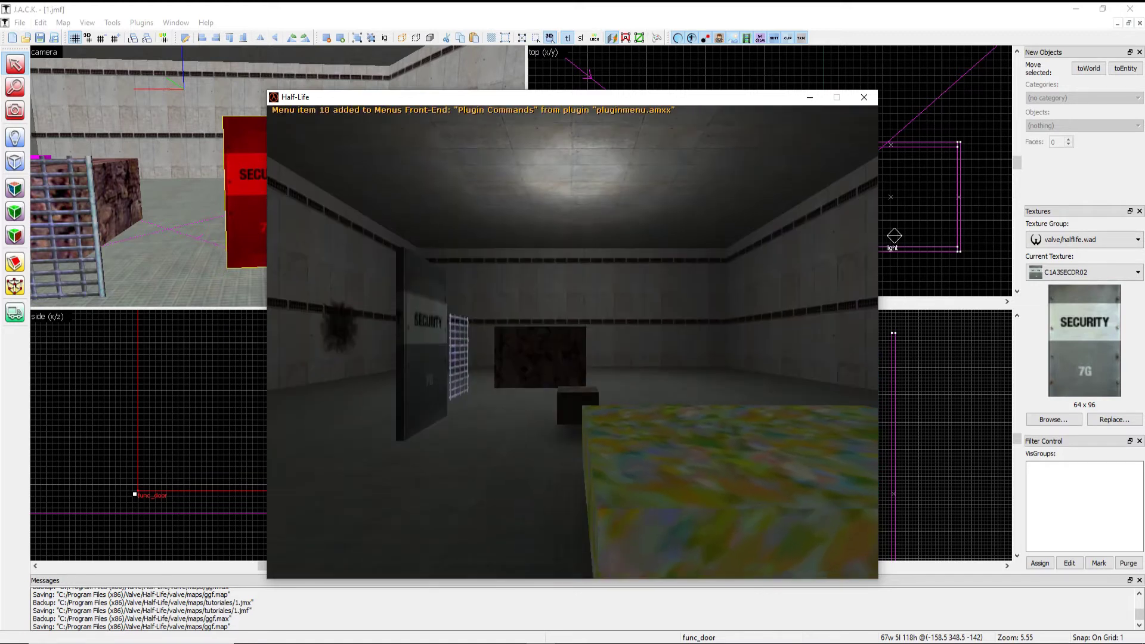
Walk up to the 356 yaw door and touch it to test which way it slides, backing off to watch
key("d")
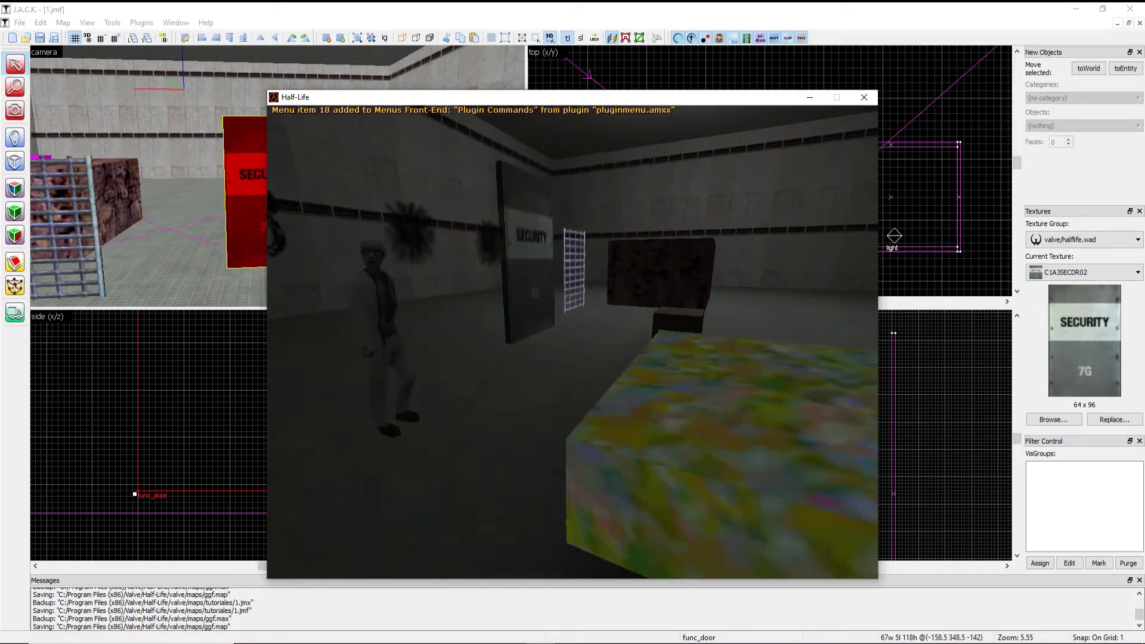
key("w")
right_click(573, 342)
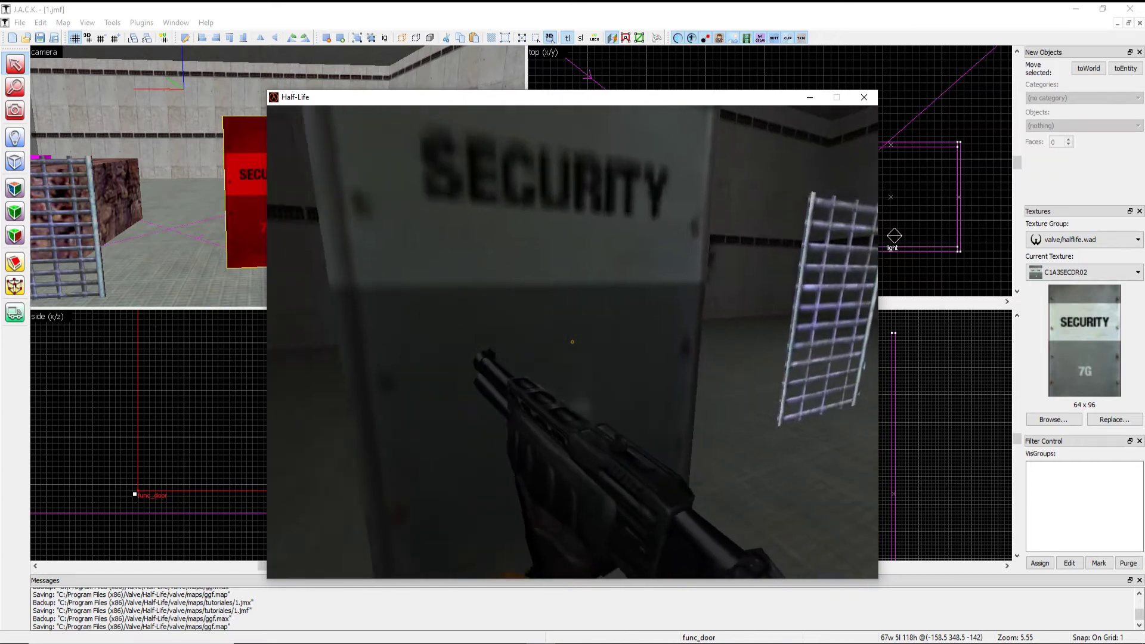
key("s")
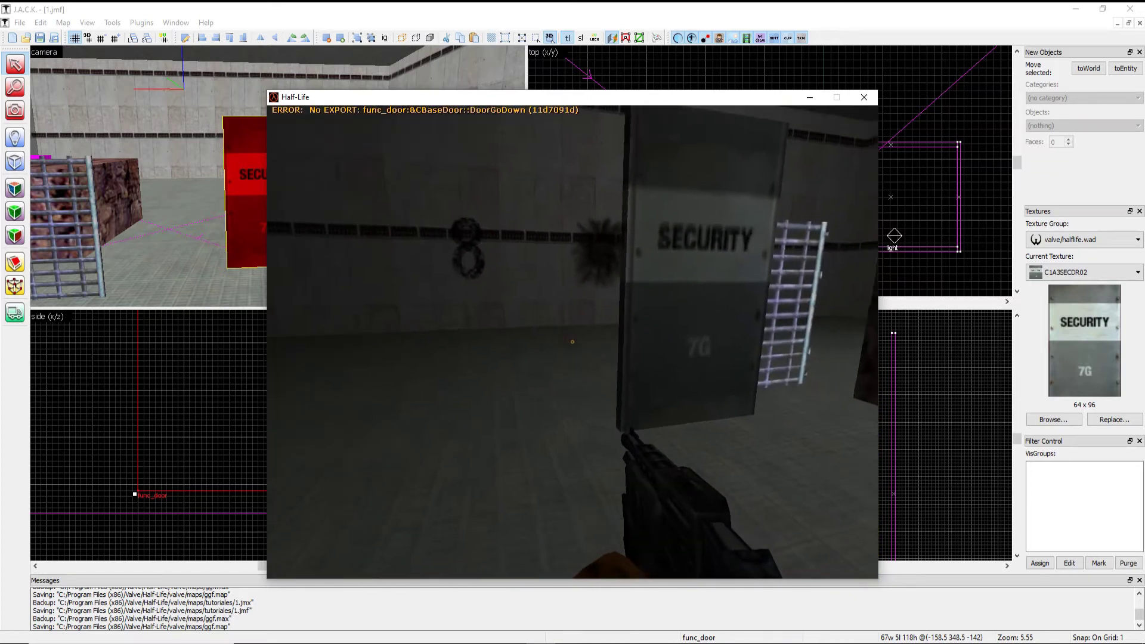
key("w")
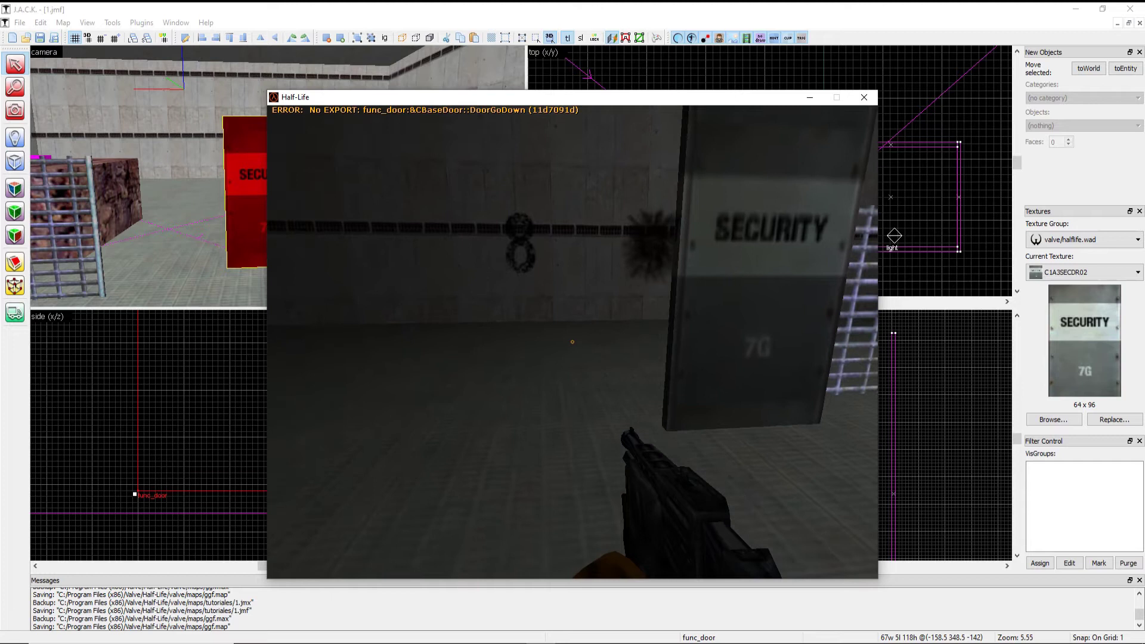
key("w")
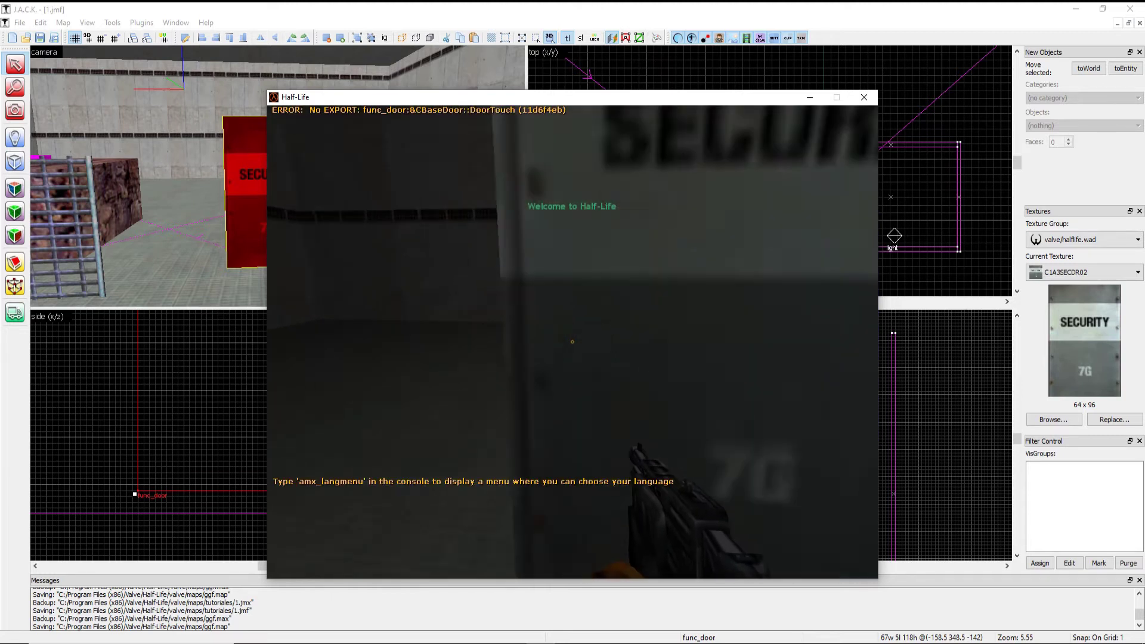
key("s")
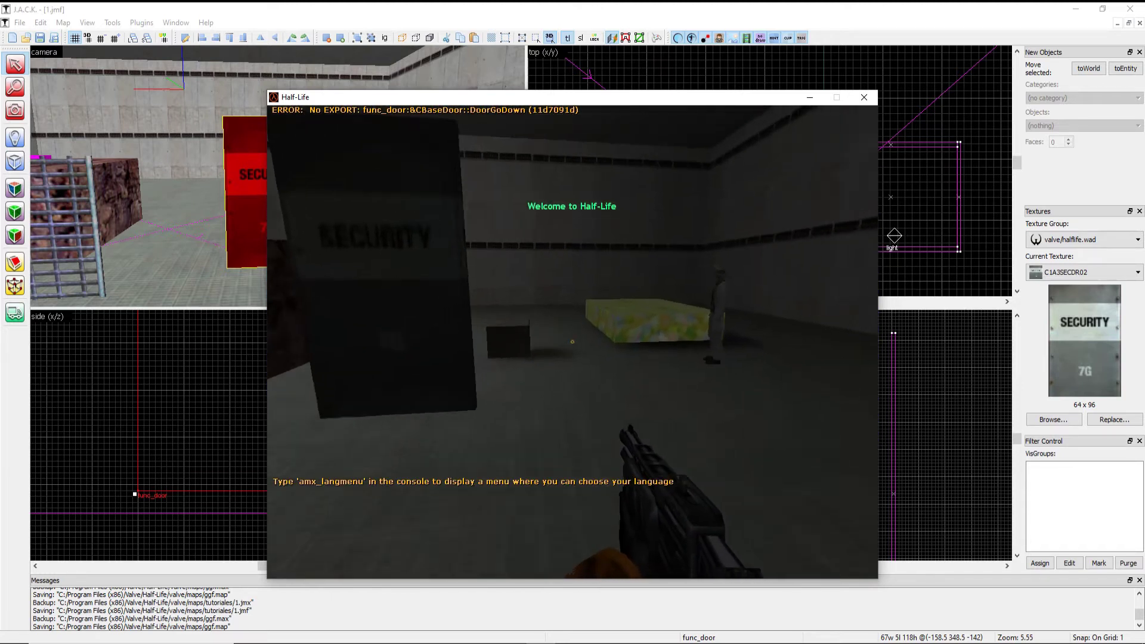
Trigger the sliding door again and watch it from across the room, quit the game and close the compile window
key("w")
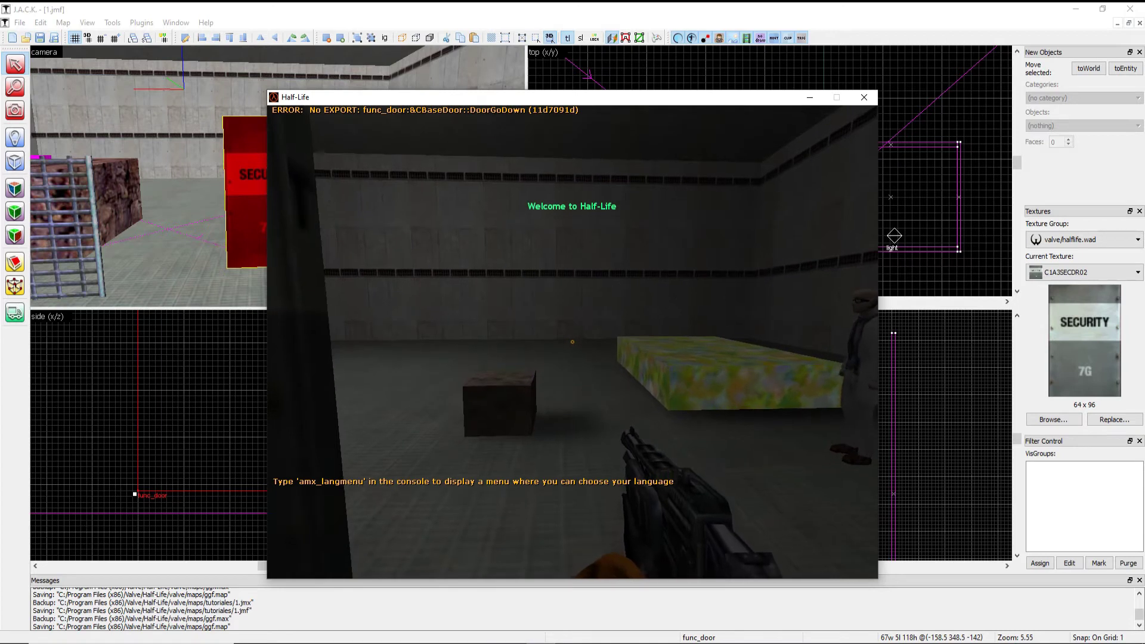
key("w")
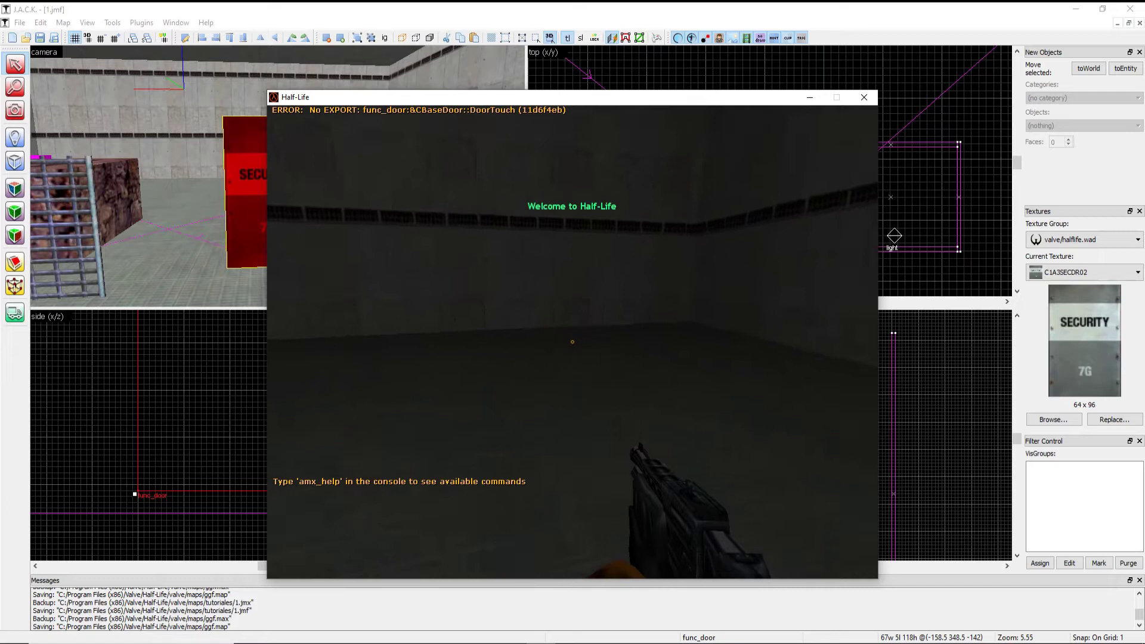
key("w")
key("s")
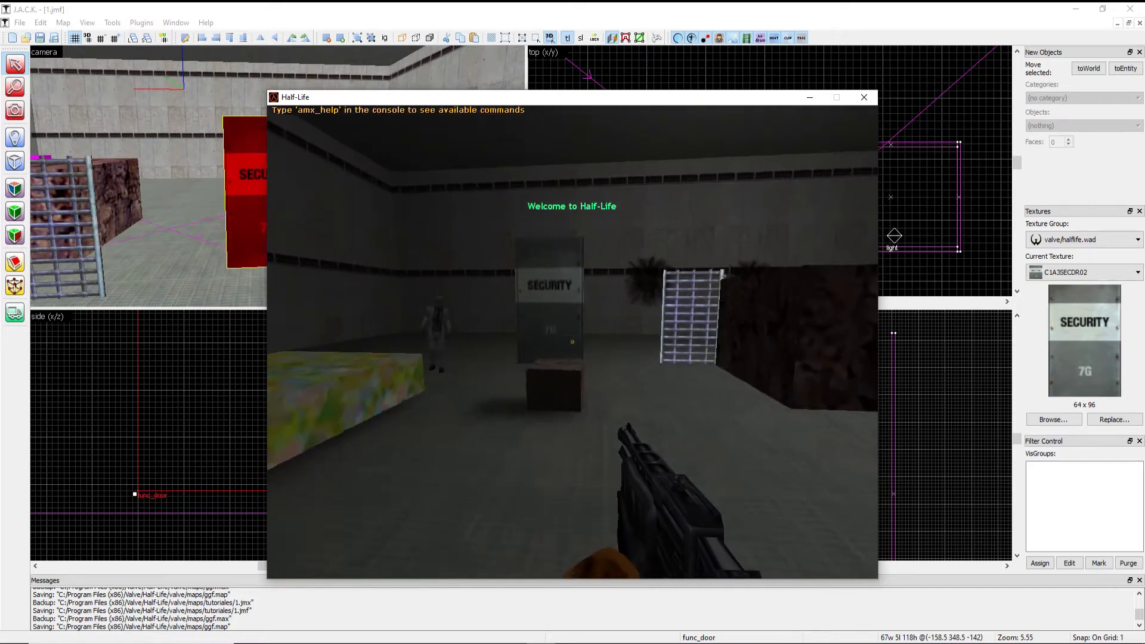
key("w")
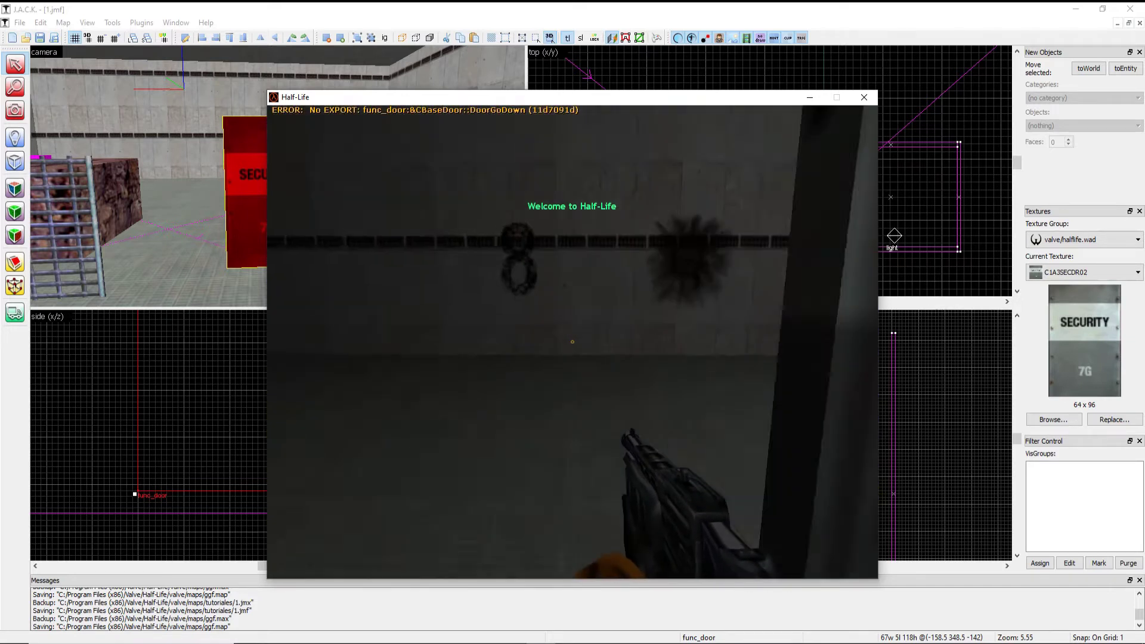
key("d")
key("s")
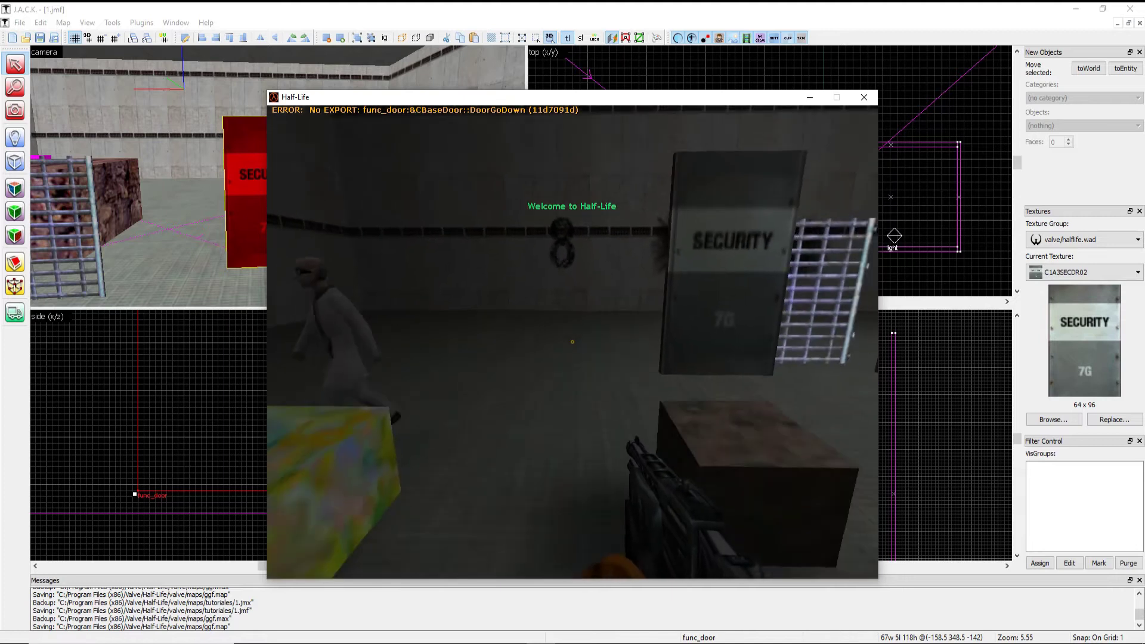
key("s")
key("Escape")
left_click(864, 97)
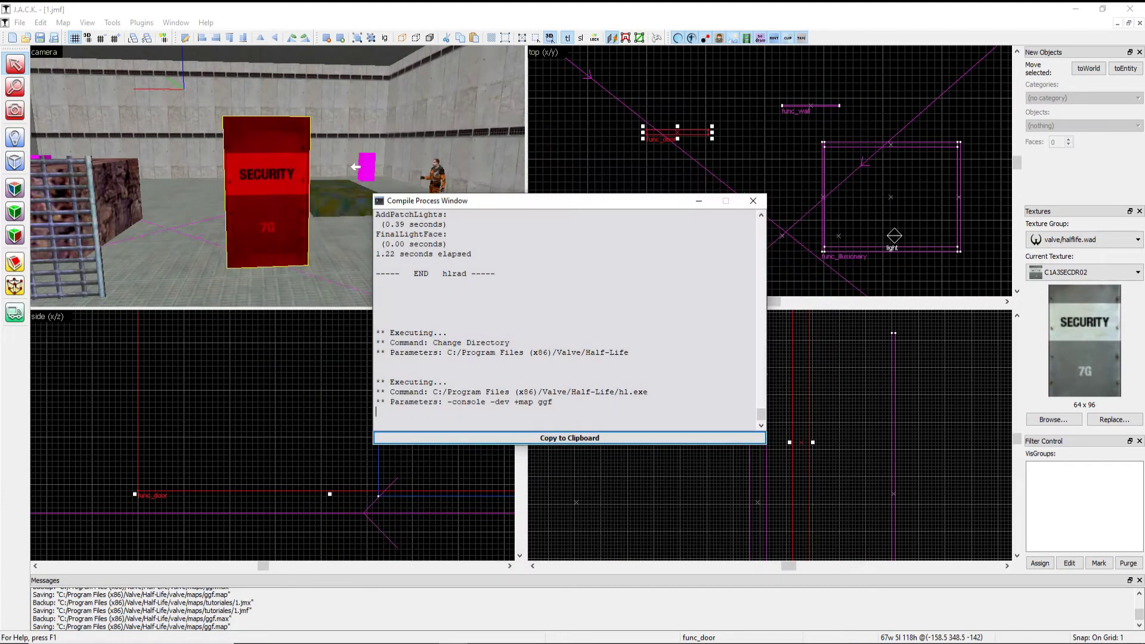
left_click(753, 200)
Set the func_door's Pitch Yaw Roll to 0 178 0 and run the map with the current compile settings
key("alt+Return")
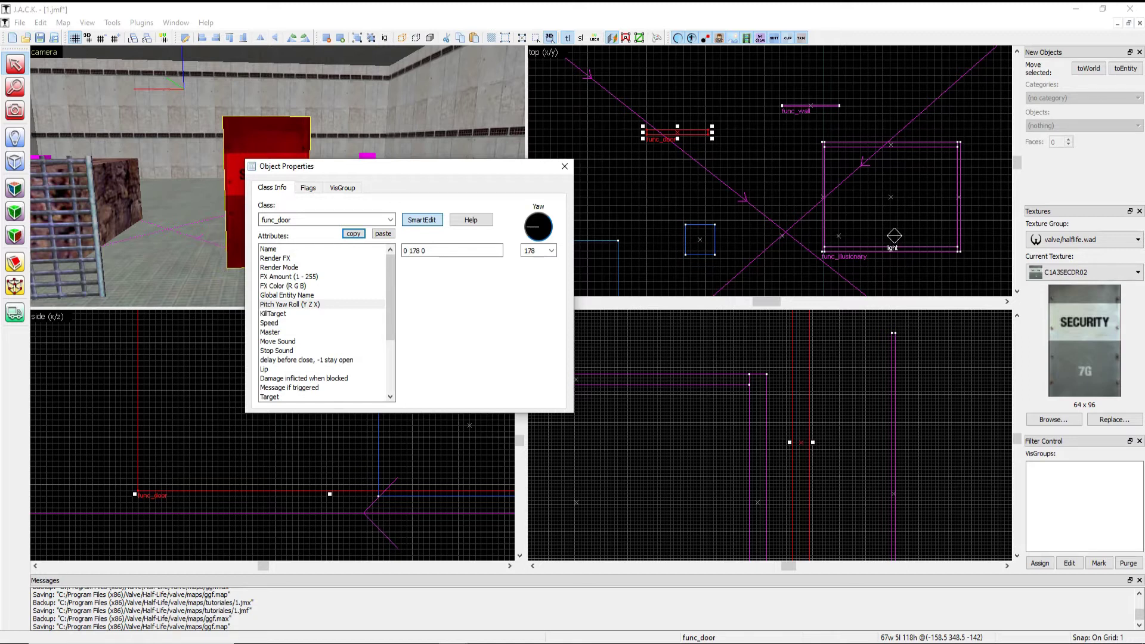
left_click(564, 166)
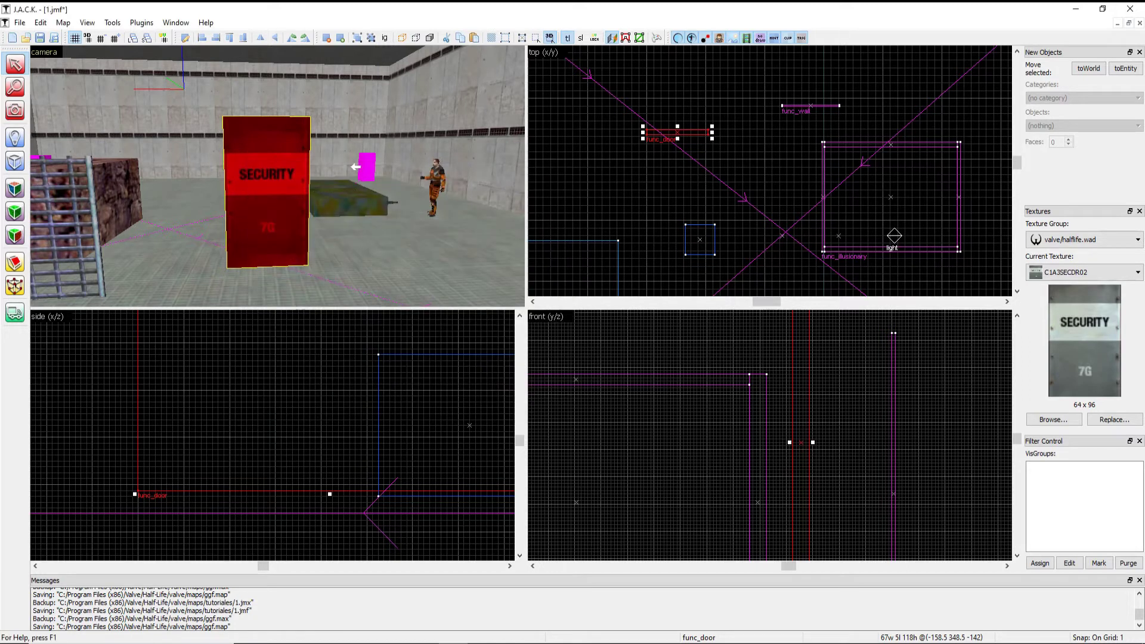
left_click(20, 22)
left_click(36, 171)
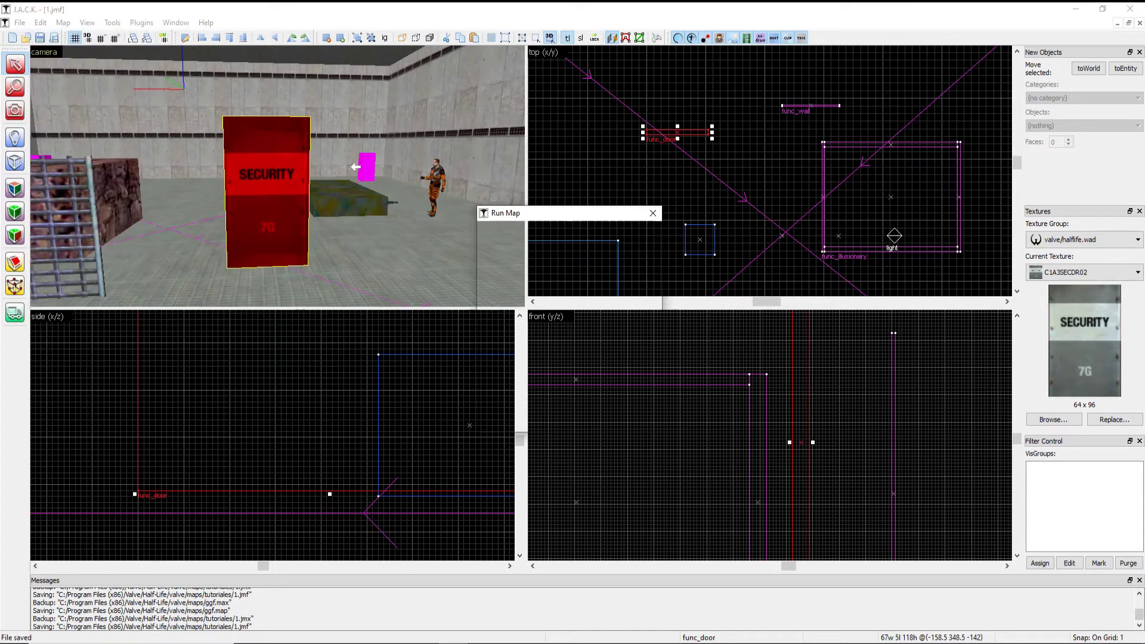
key("Return")
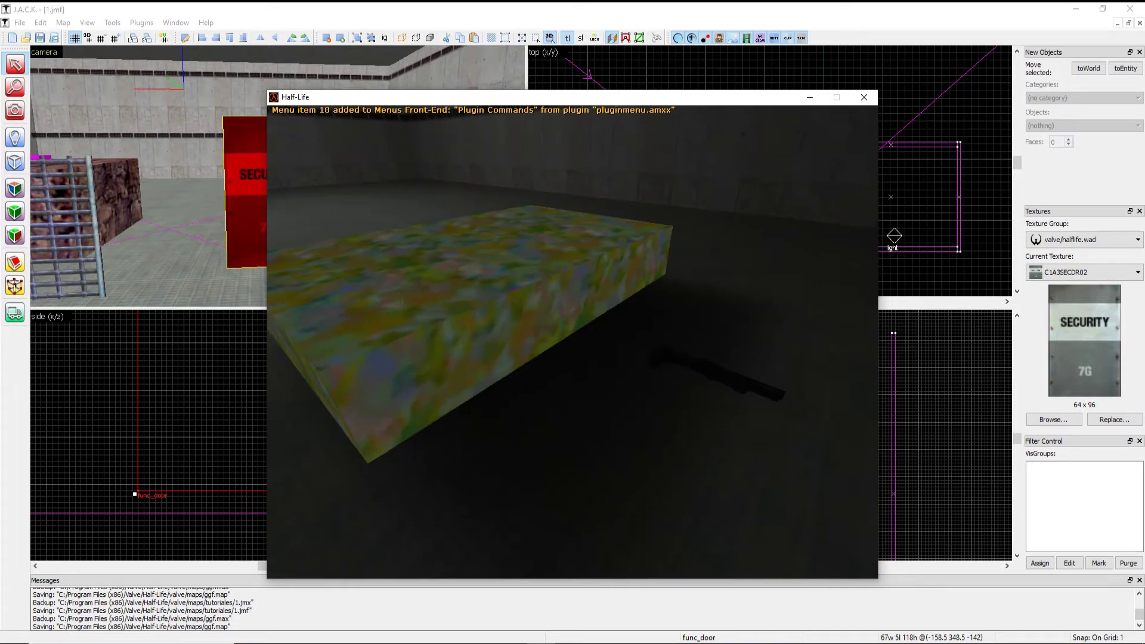
Walk up to the security door and touch it to test which way it slides, backing off to watch
key("d")
key("w")
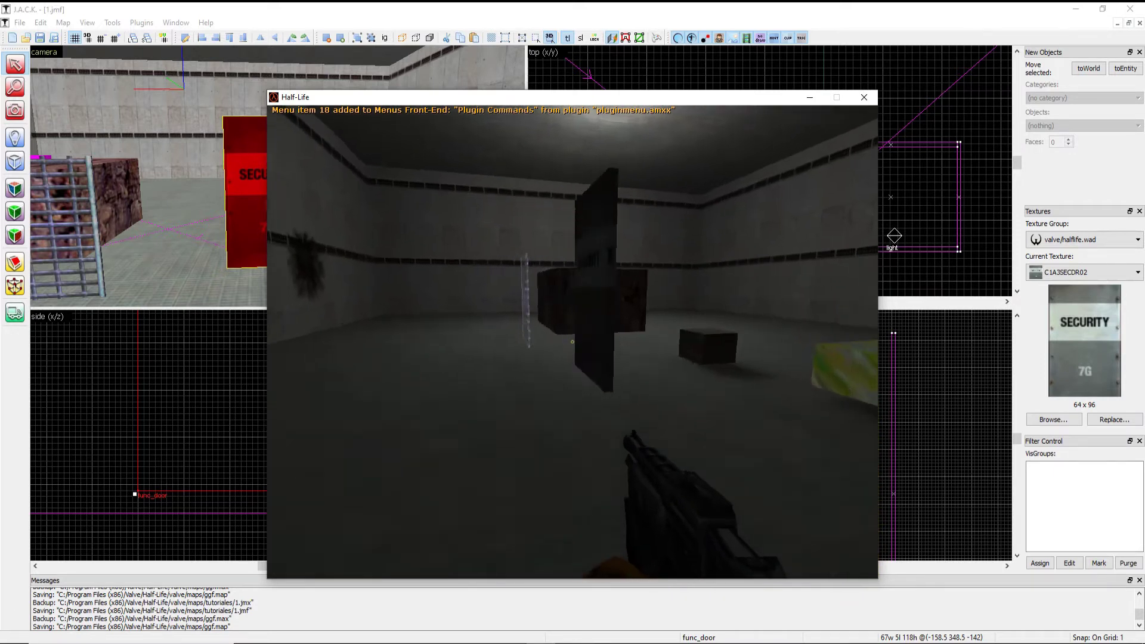
key("a")
key("w")
key("s")
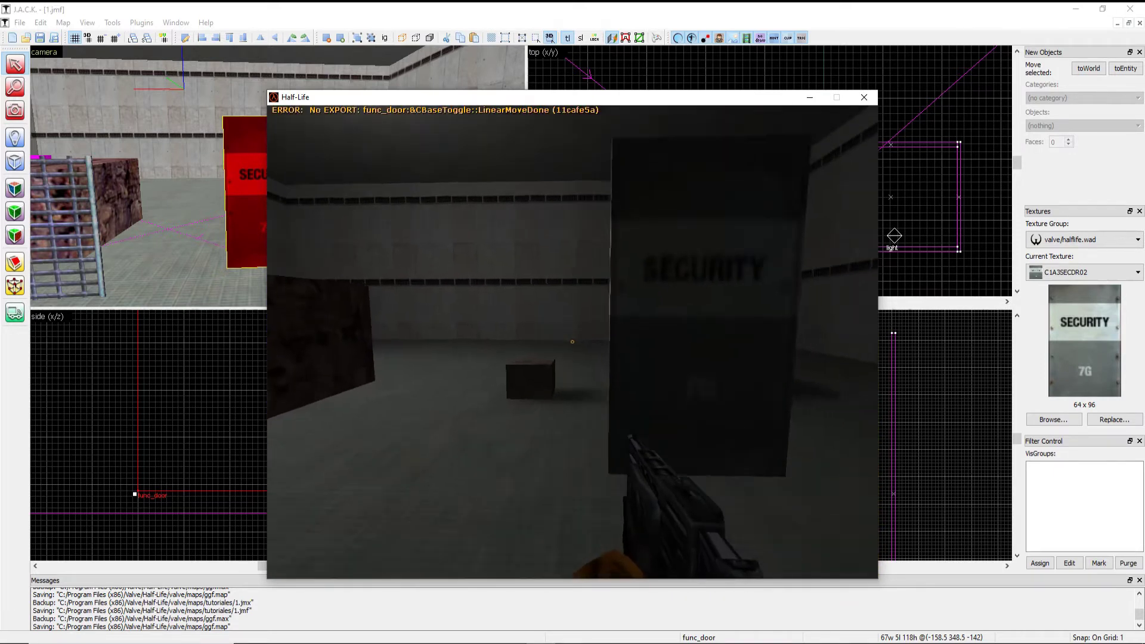
key("w")
key("w")
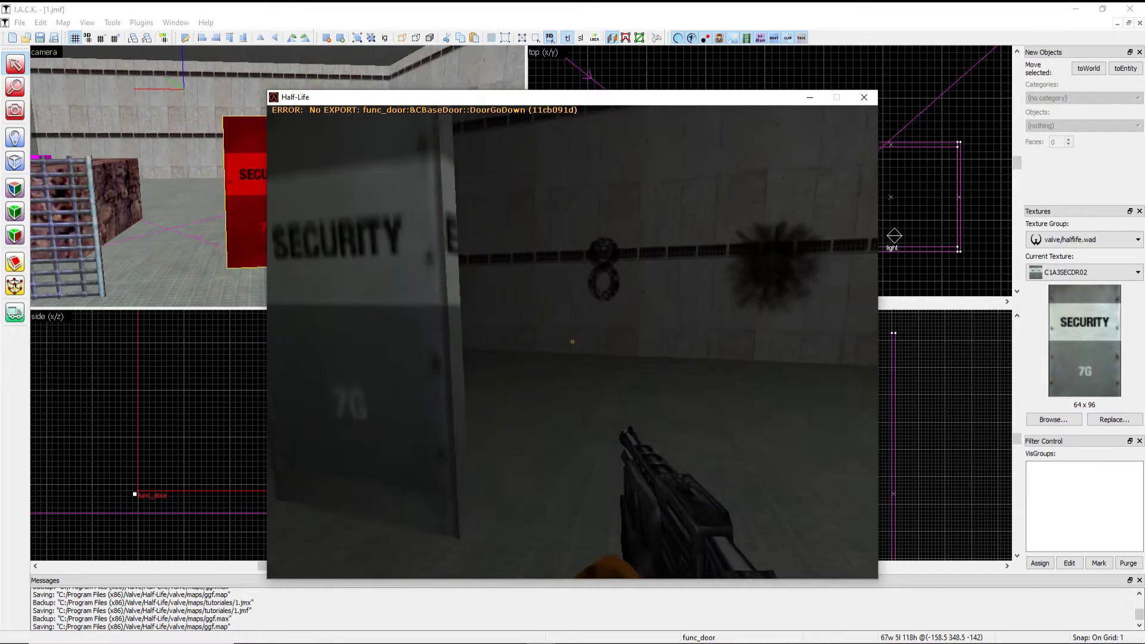
key("s")
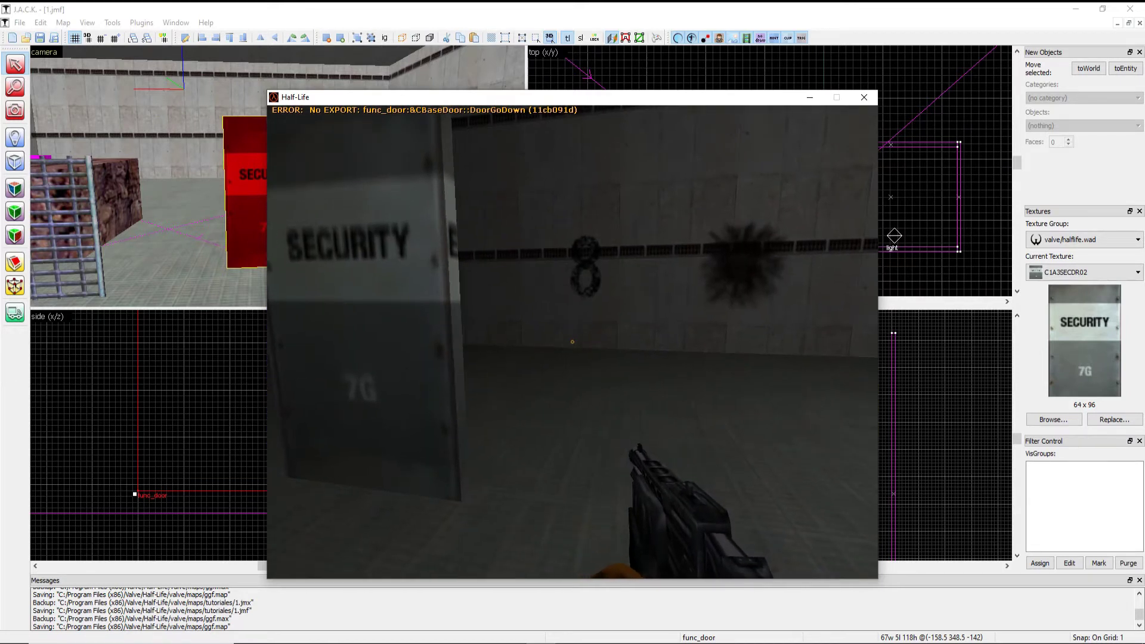
Move around close to the security door to check its opening position from the side
key("a")
key("w")
key("d")
key("s")
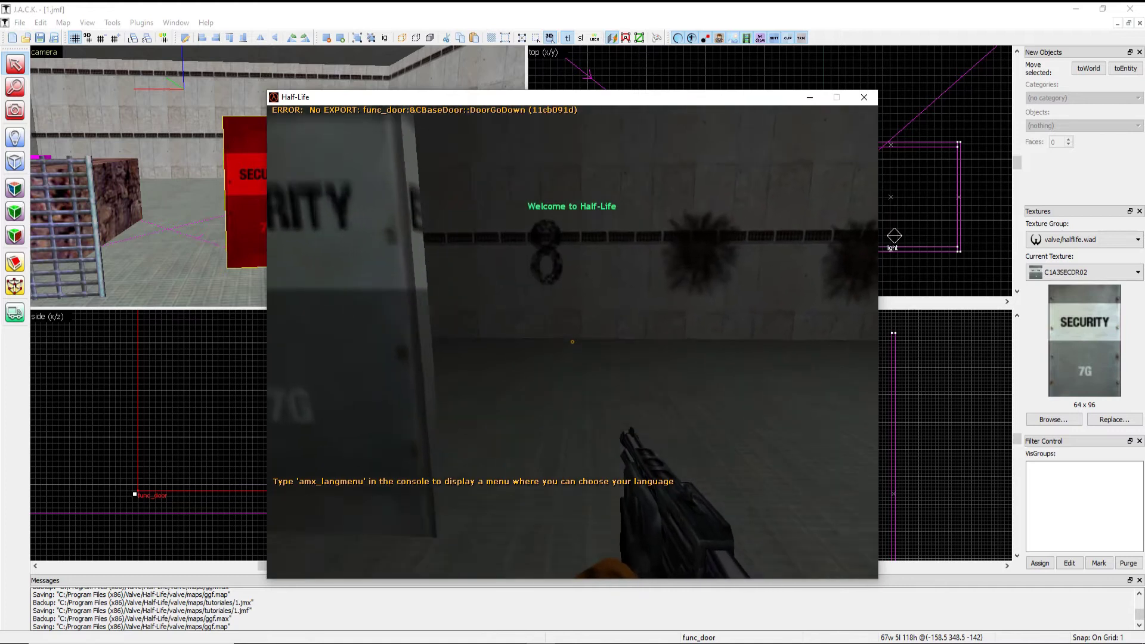
key("w")
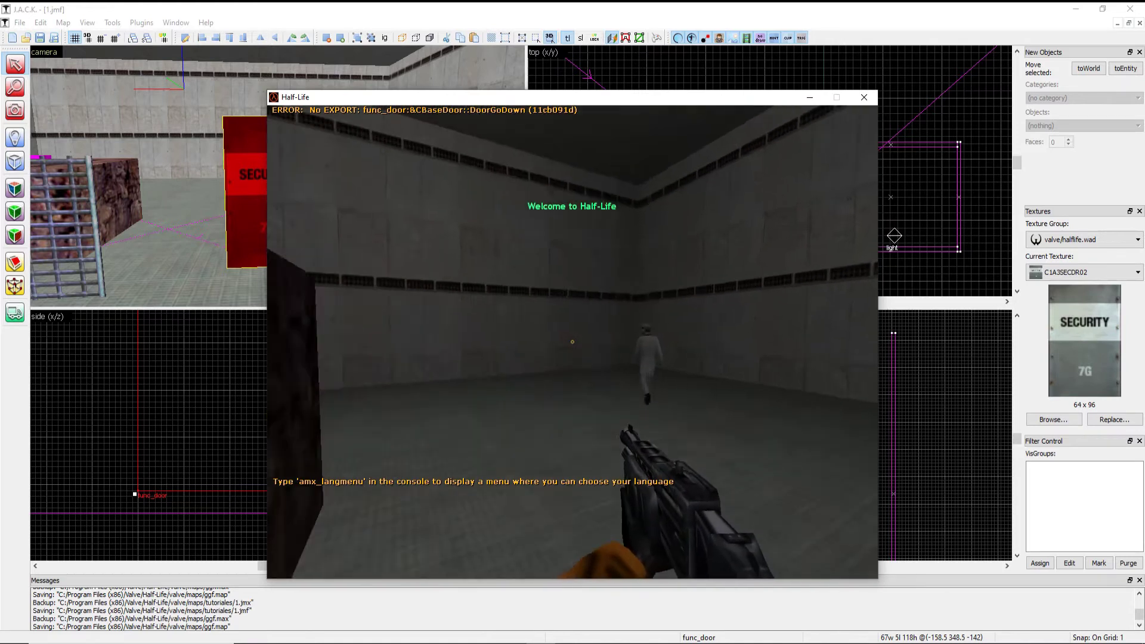
Watch the security door from across the room and from on top of the multicoloured block
key("Right")
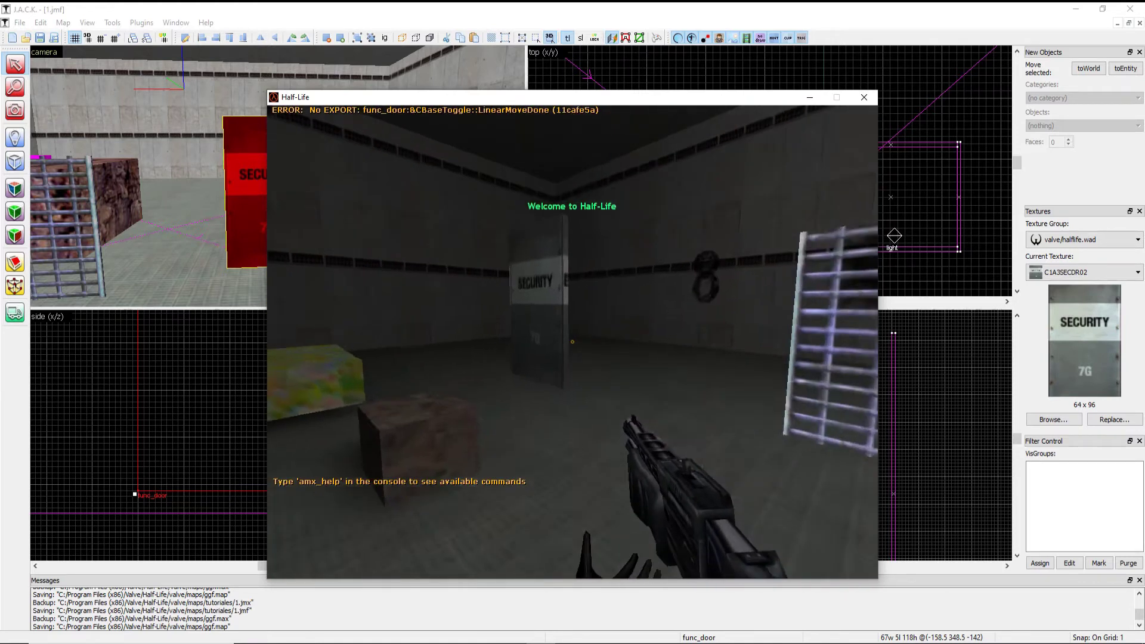
key("w")
key("s")
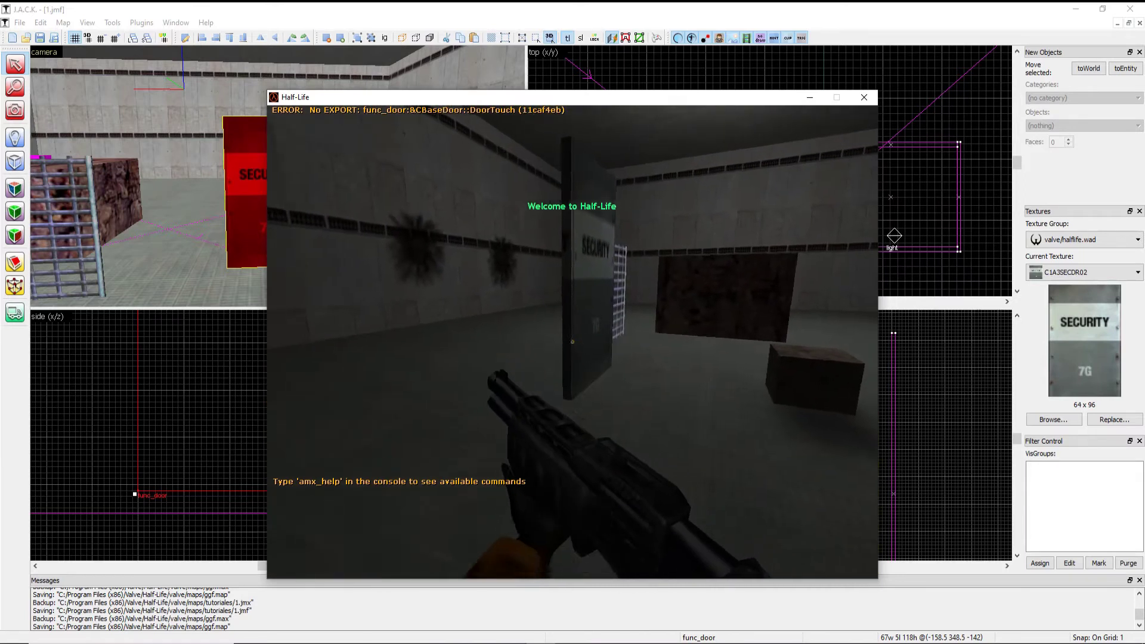
key("d")
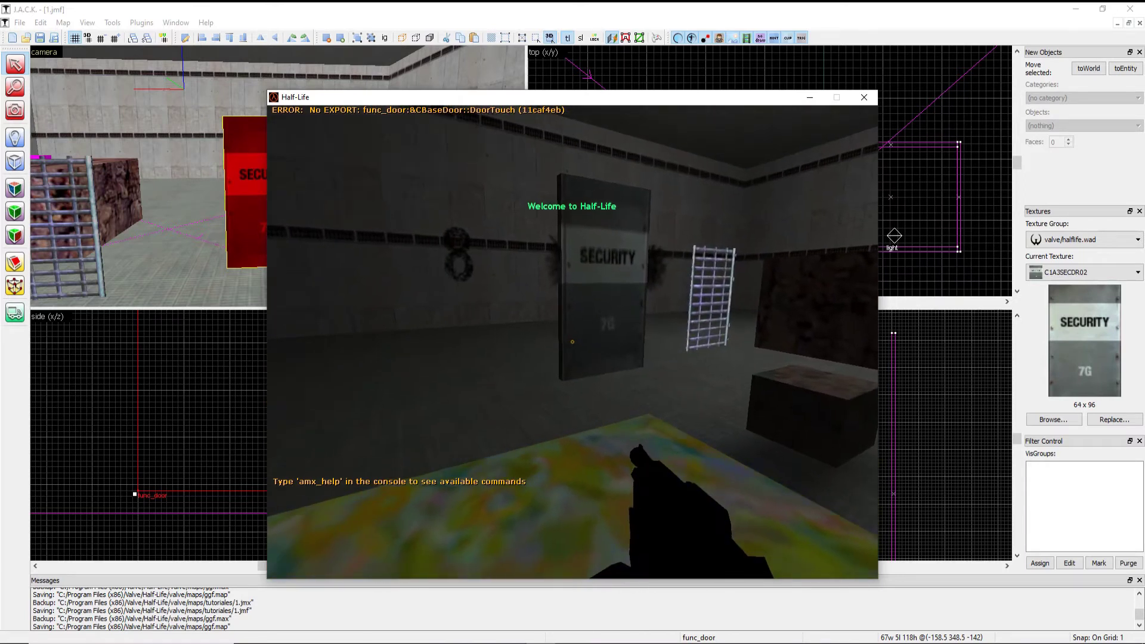
key("Left")
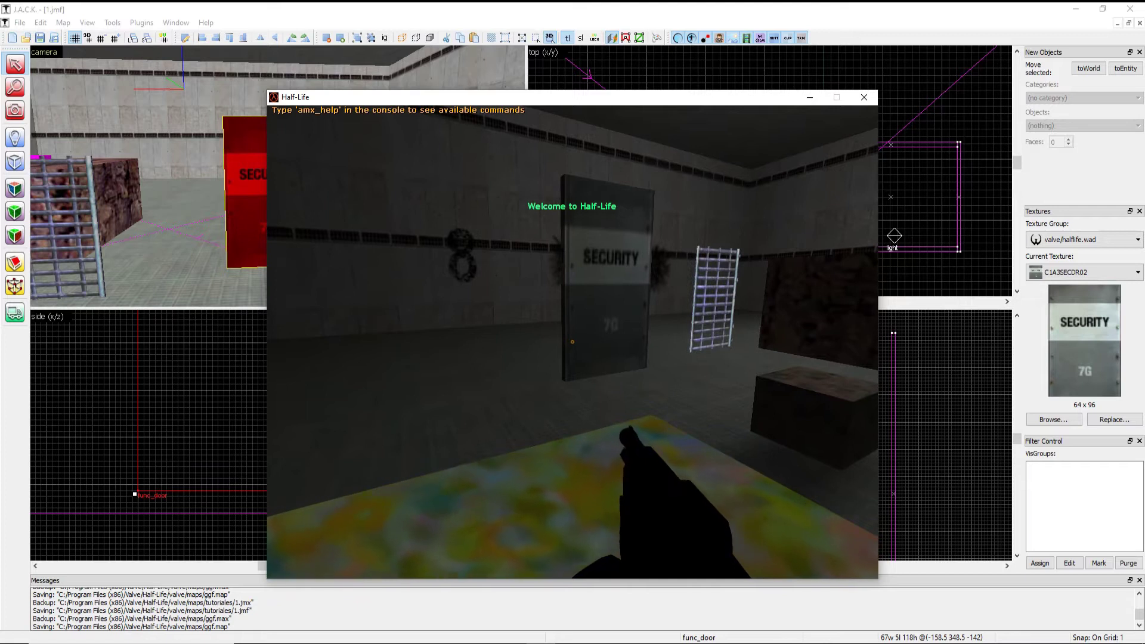
key("Left")
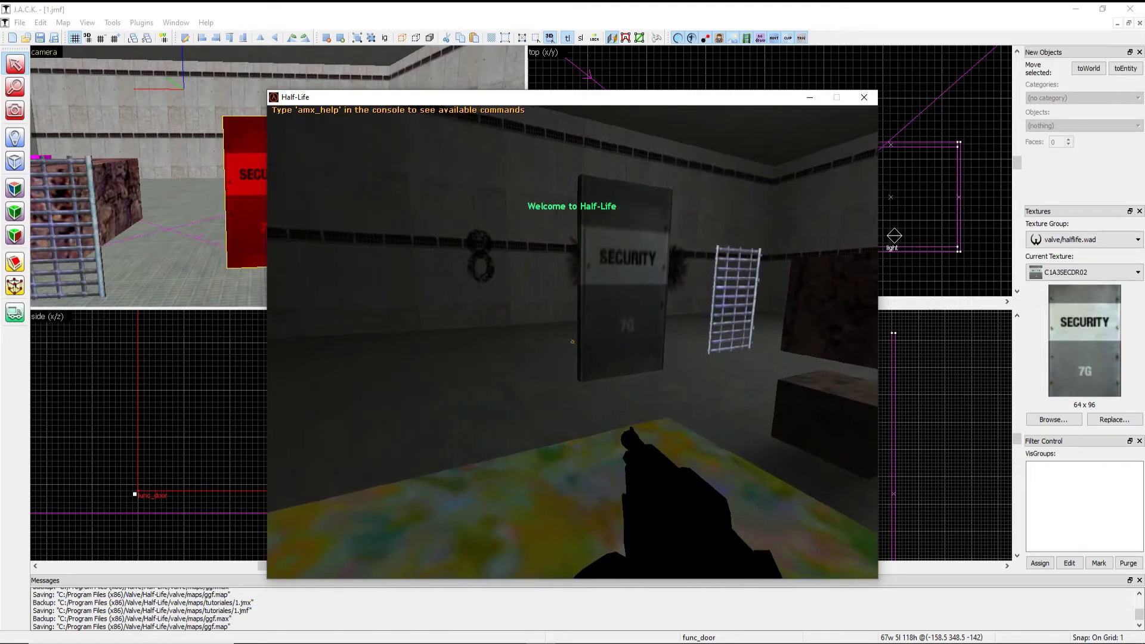
Return to the security door and trigger it again to recheck its sliding direction at close range
key("w")
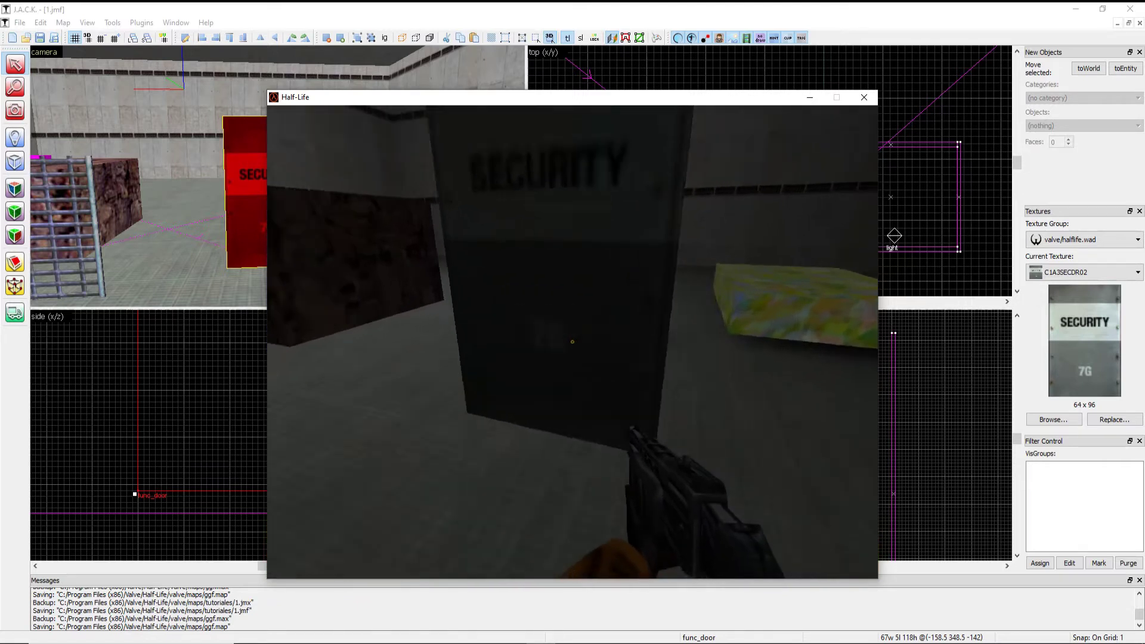
key("w")
key("s")
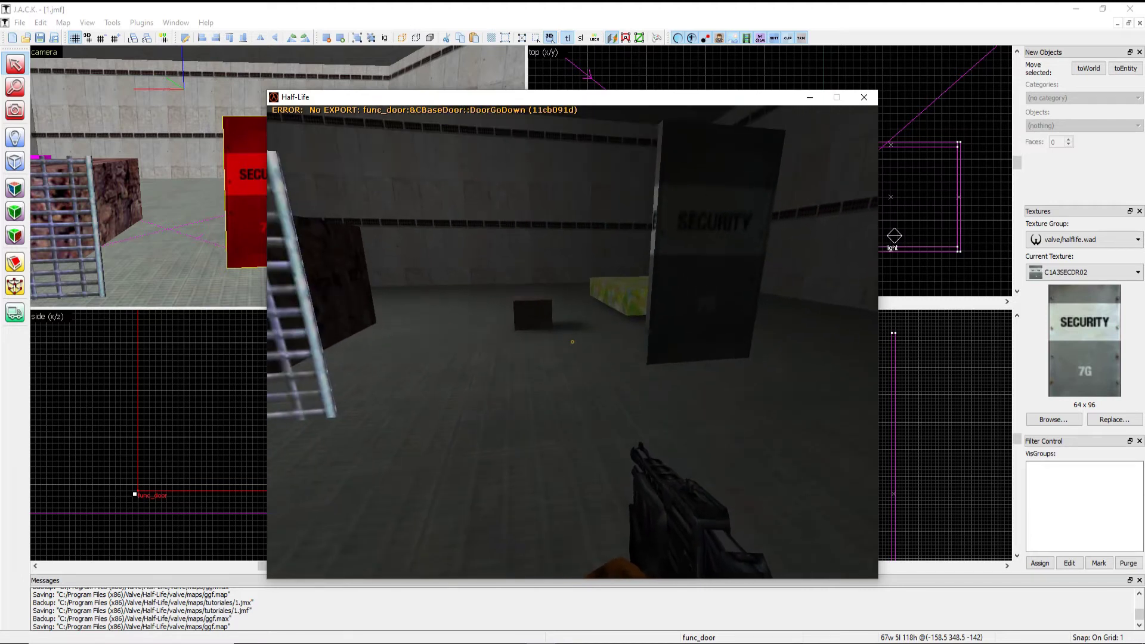
key("w")
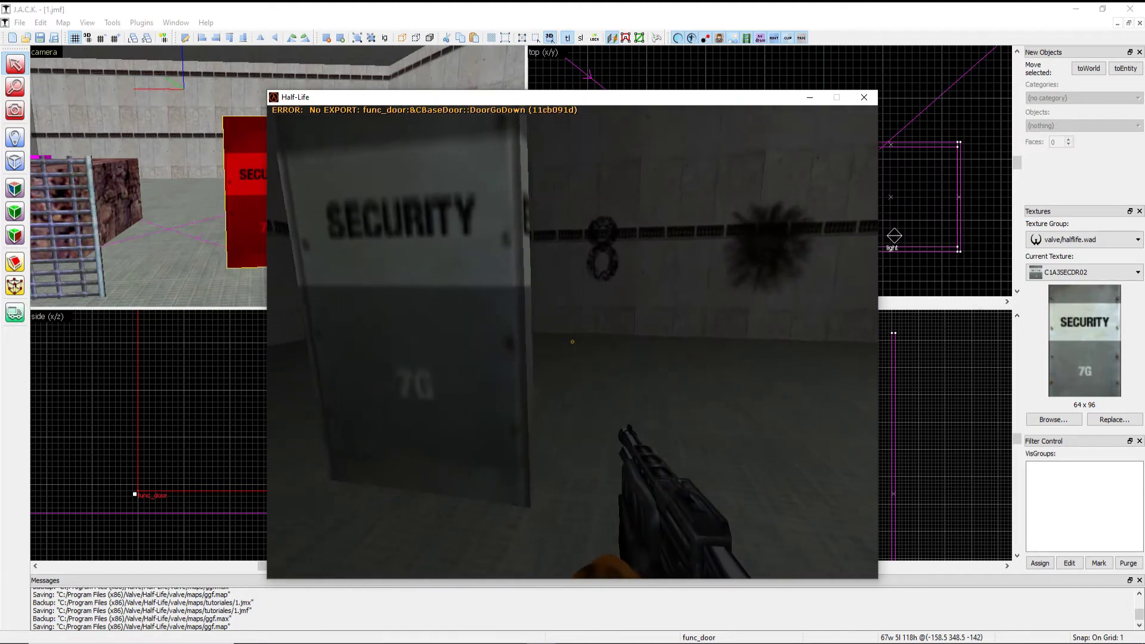
key("Left")
key("Up")
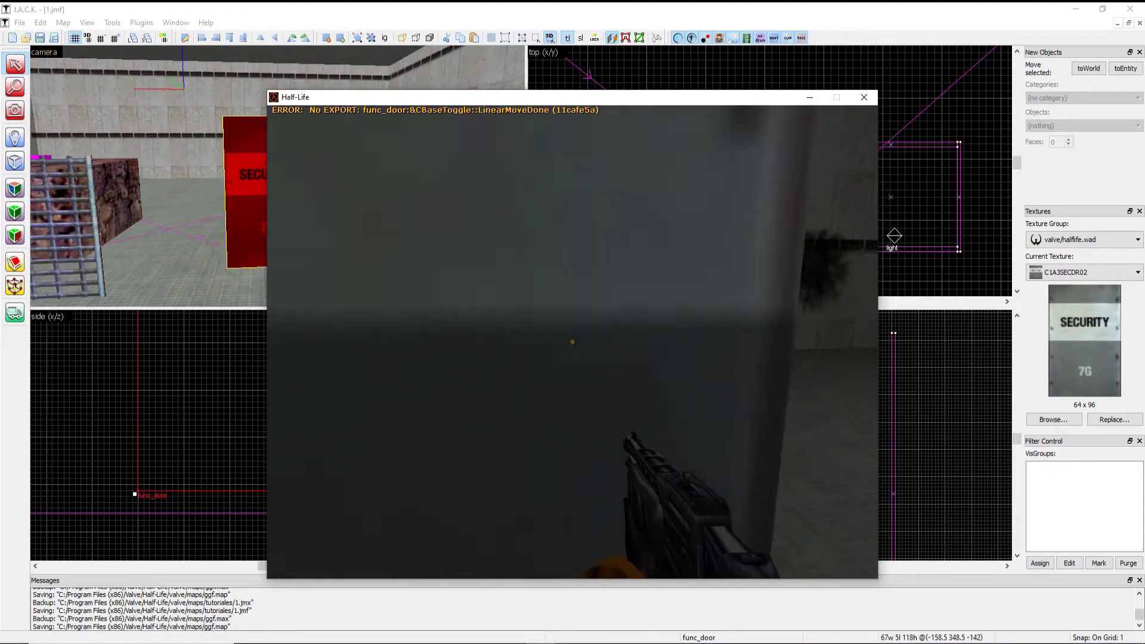
Back away from the door, quit the game and minimize the Bandicam window
key("s")
left_click(572, 342)
key("Escape")
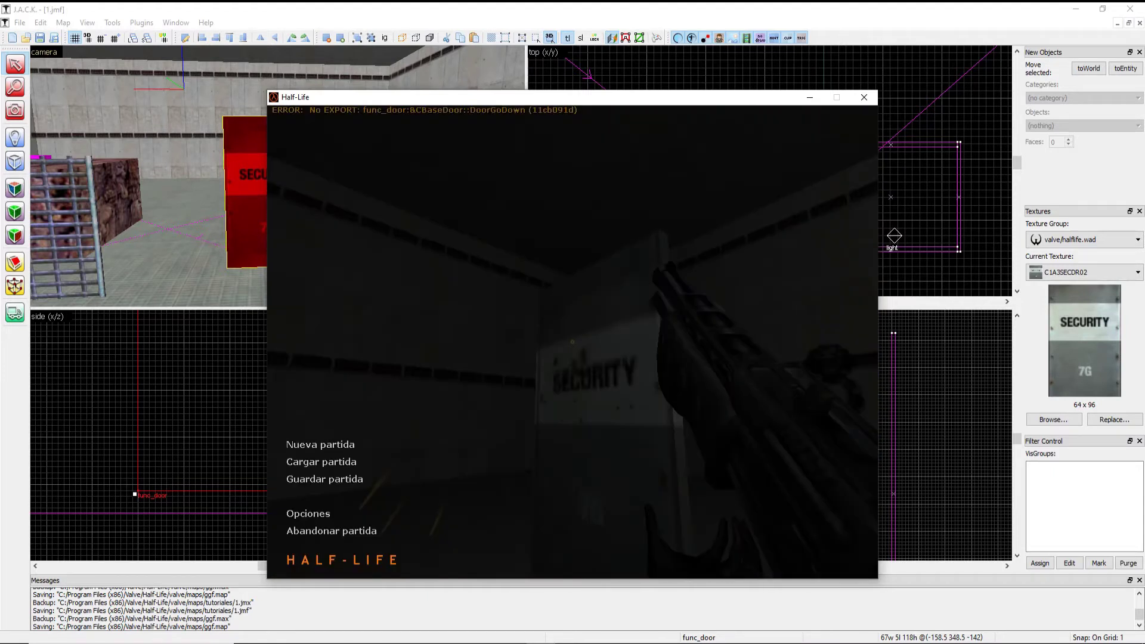
key("alt+F4")
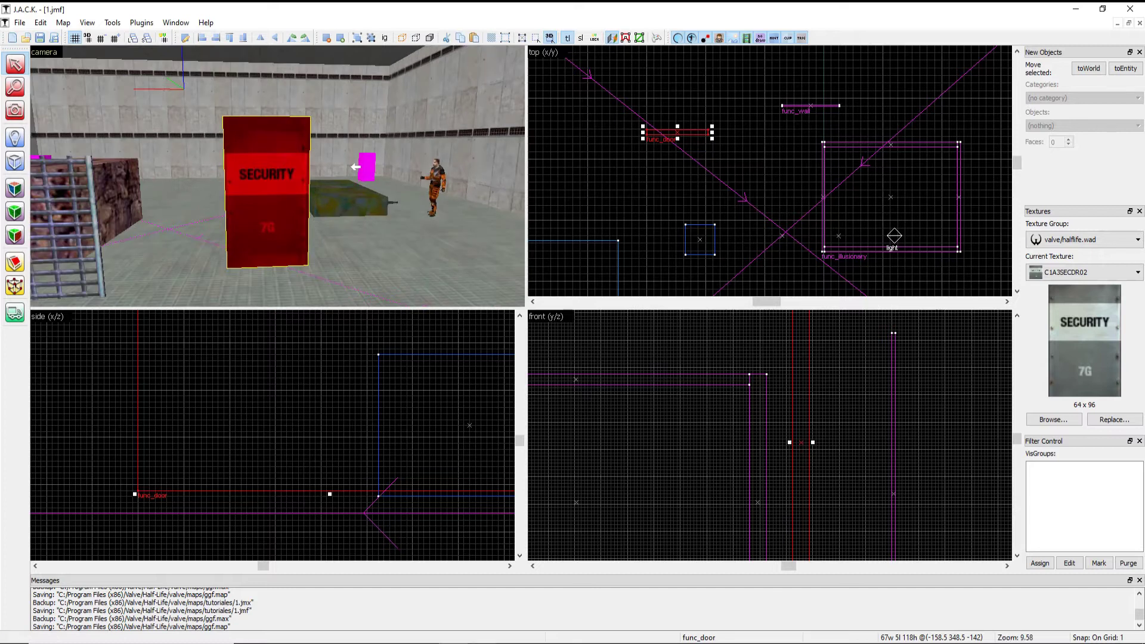
key("alt+Tab")
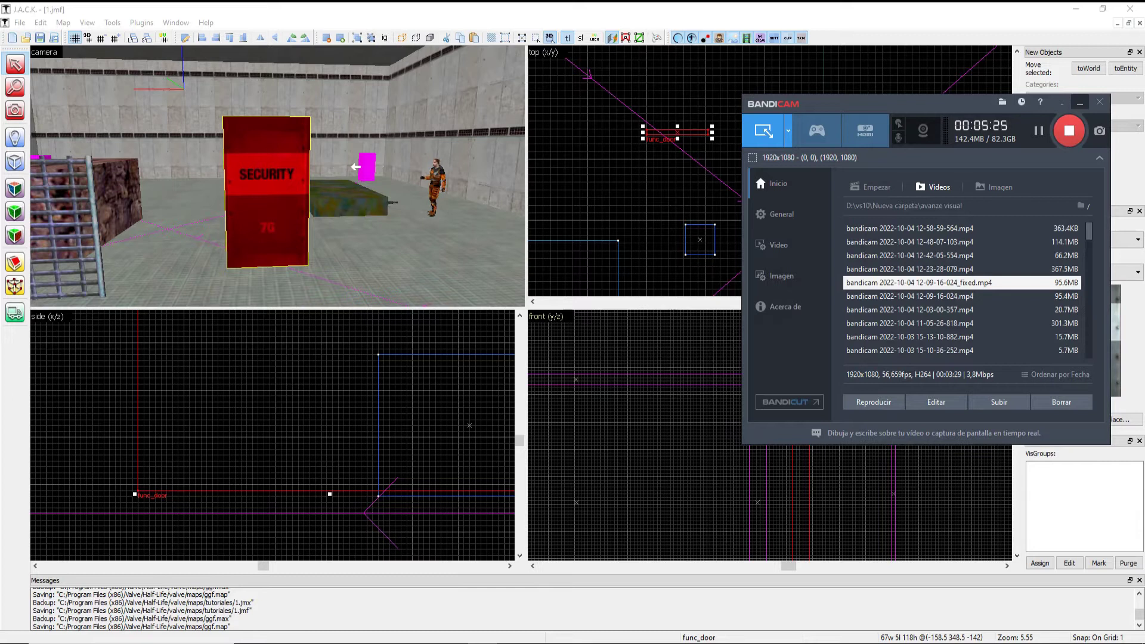
left_click(1080, 103)
Set the func_door's Pitch Yaw Roll to 90 180 0 and run the map with the current compile settings
key("alt+Return")
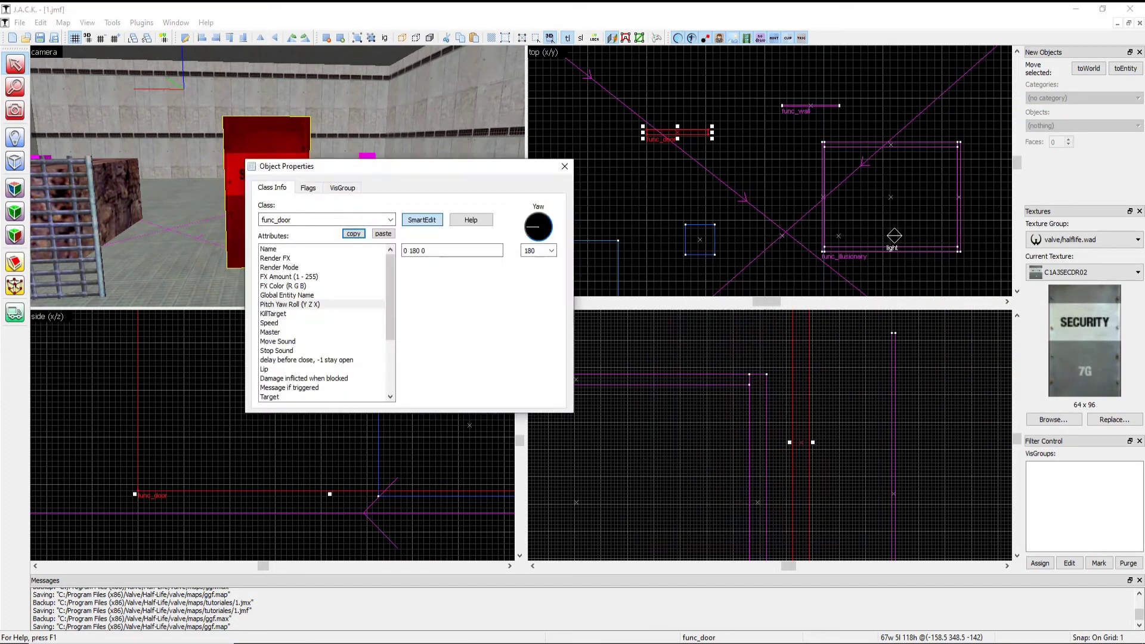
left_click(321, 304)
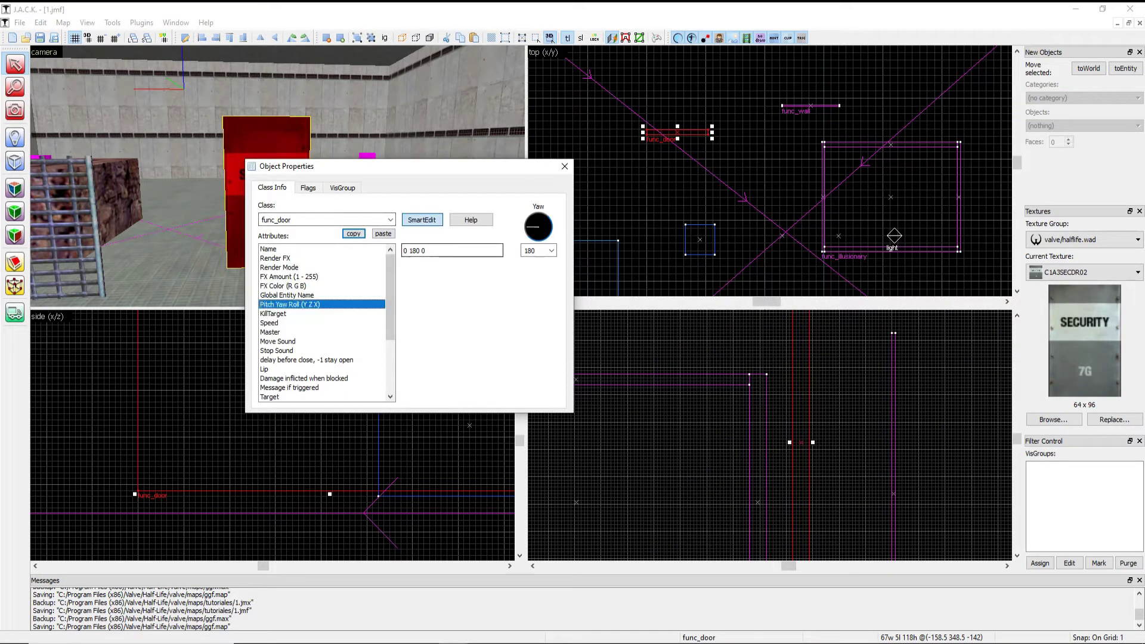
left_click_drag(410, 250, 404, 251)
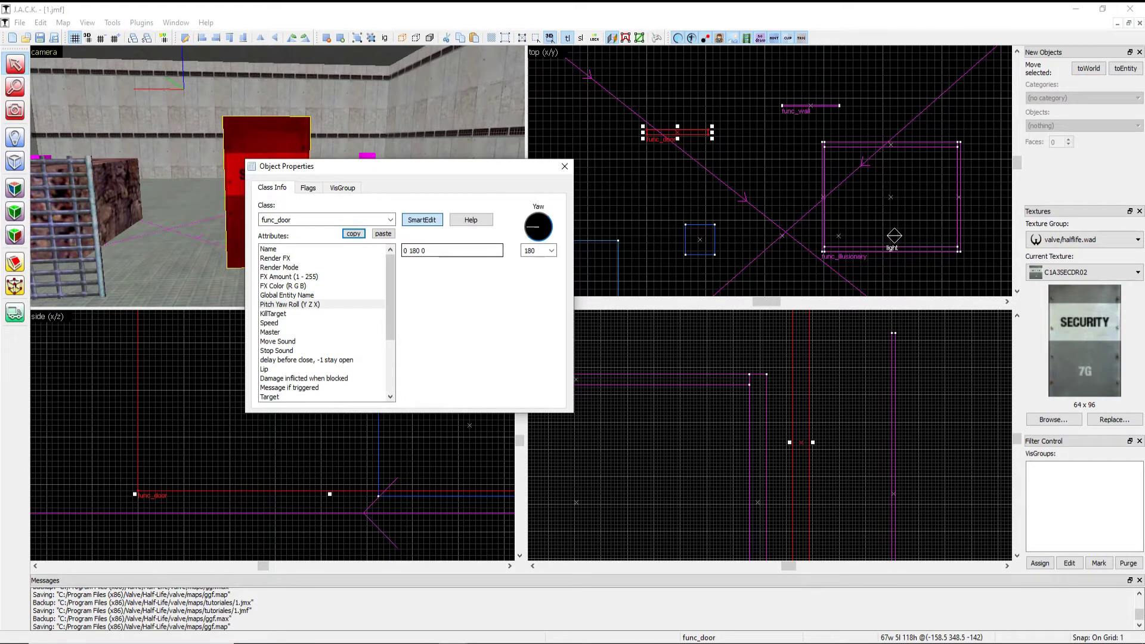
left_click_drag(408, 251, 397, 251)
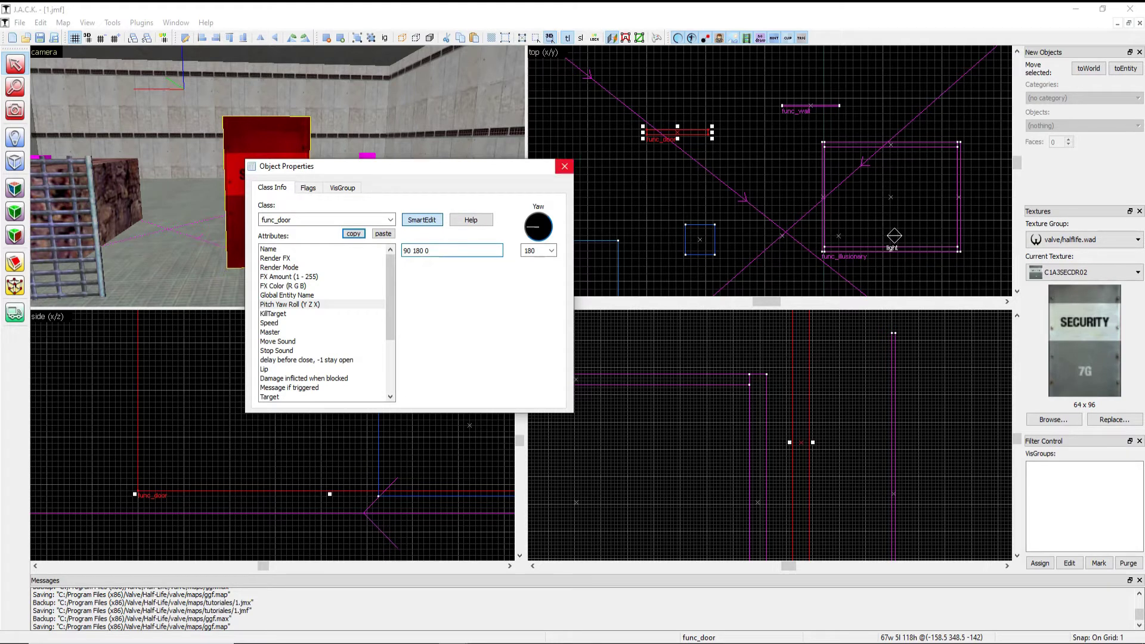
left_click(564, 166)
left_click(20, 23)
left_click(40, 170)
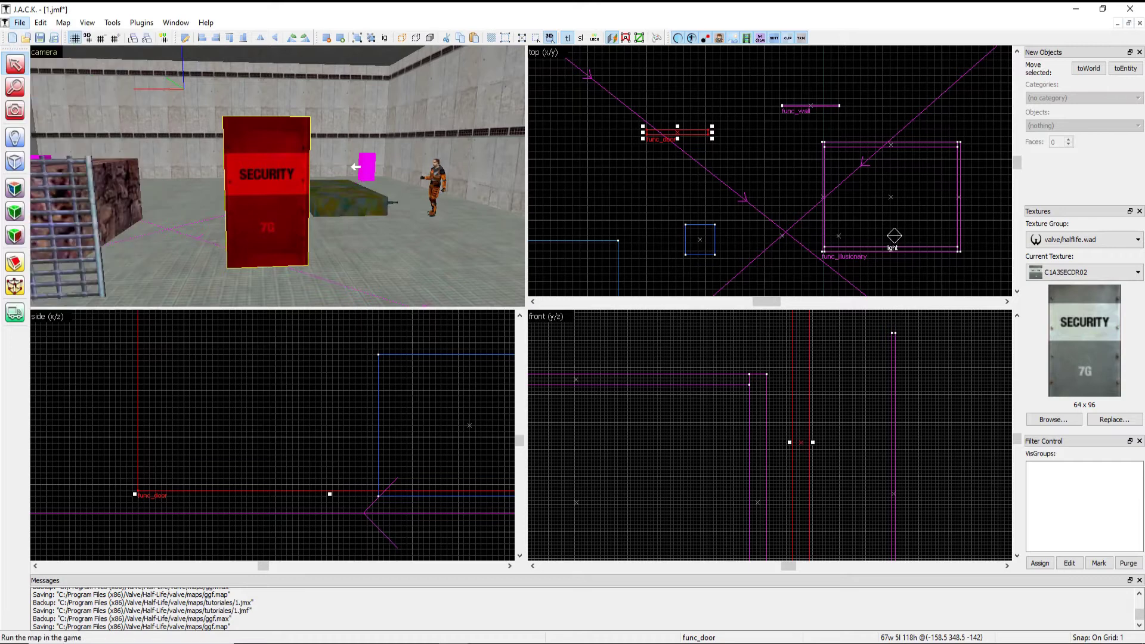
left_click(586, 421)
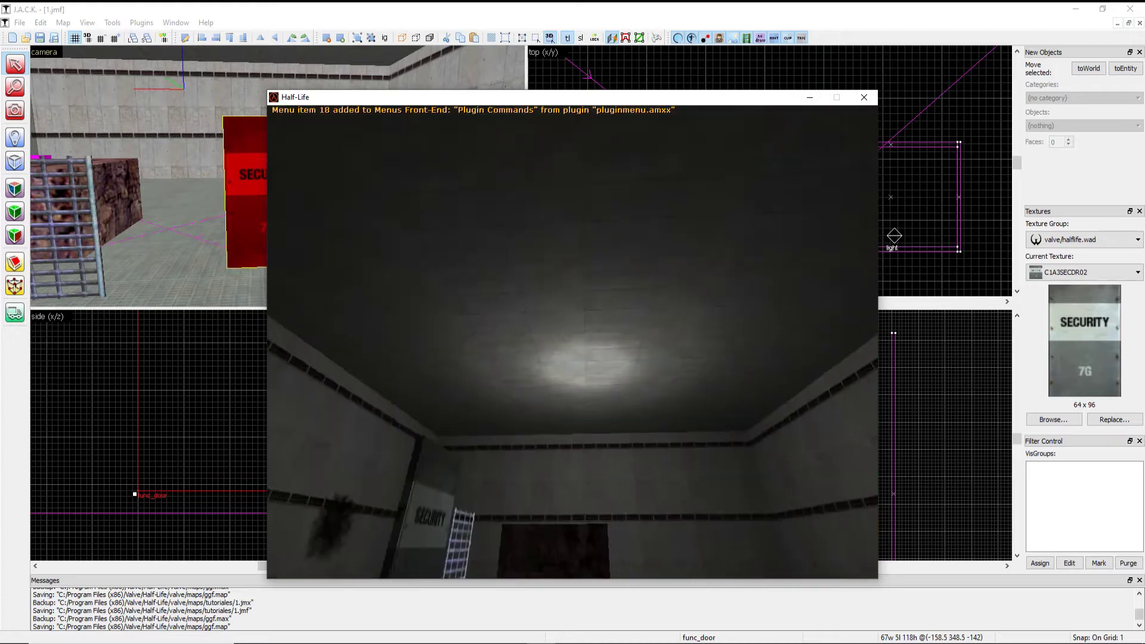
Touch the door with pitch 90 from both sides to test its vertical opening, and quit the game
key("w")
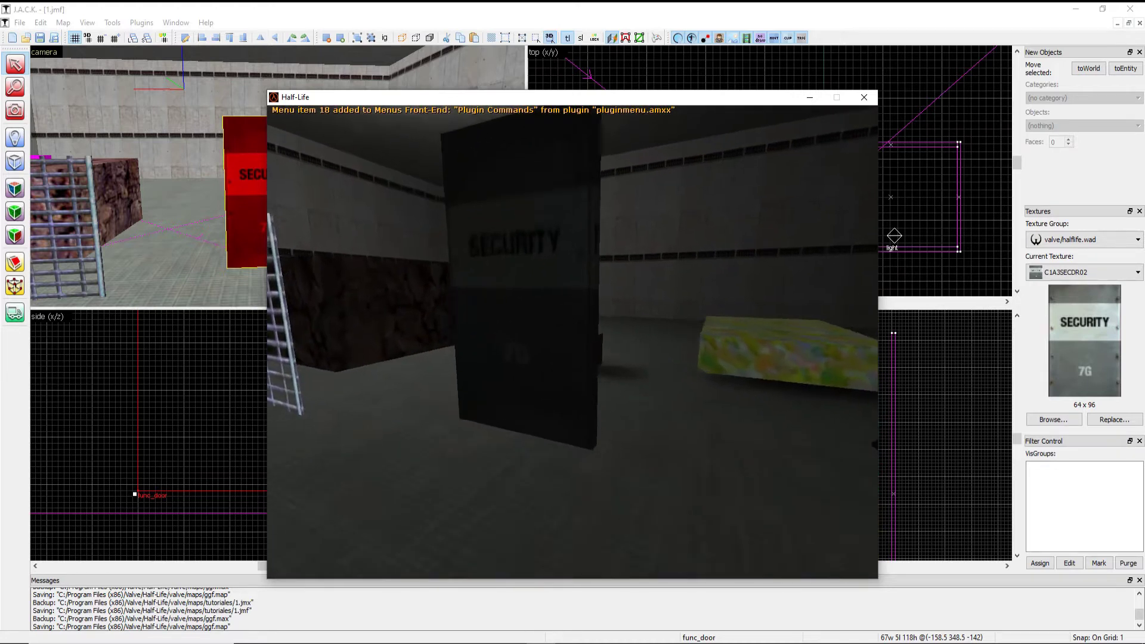
key("w")
key("s")
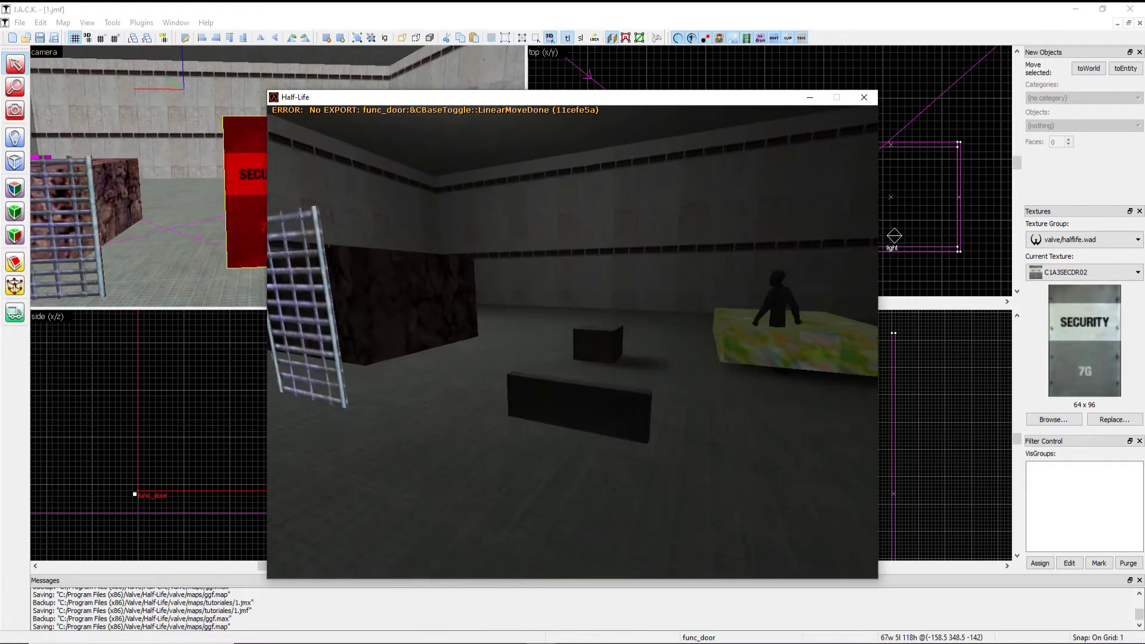
key("s")
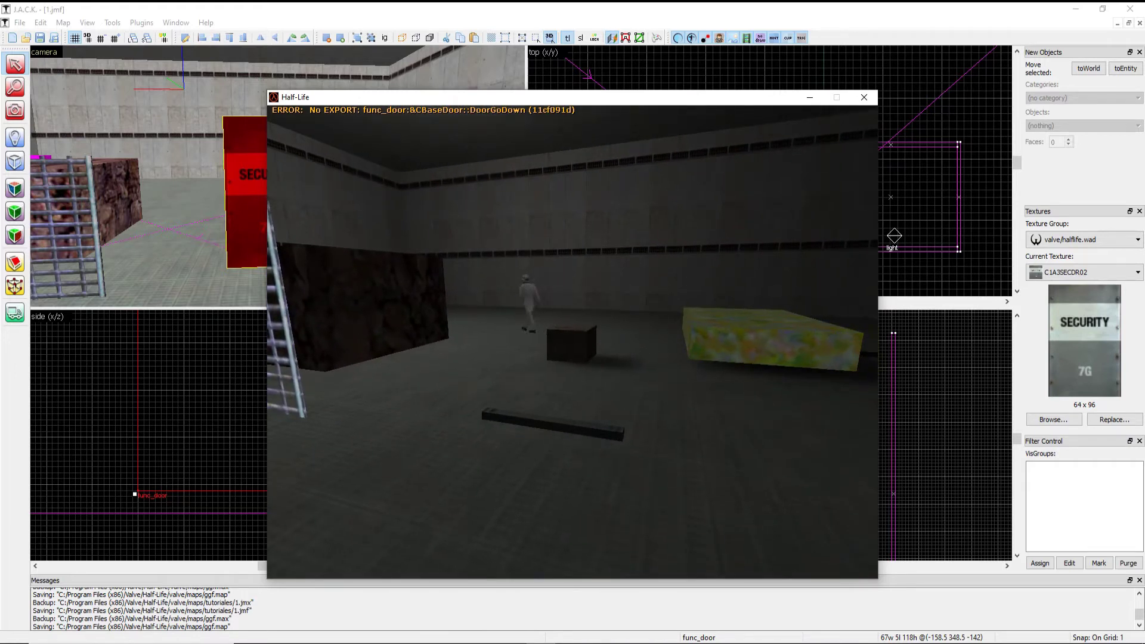
key("w")
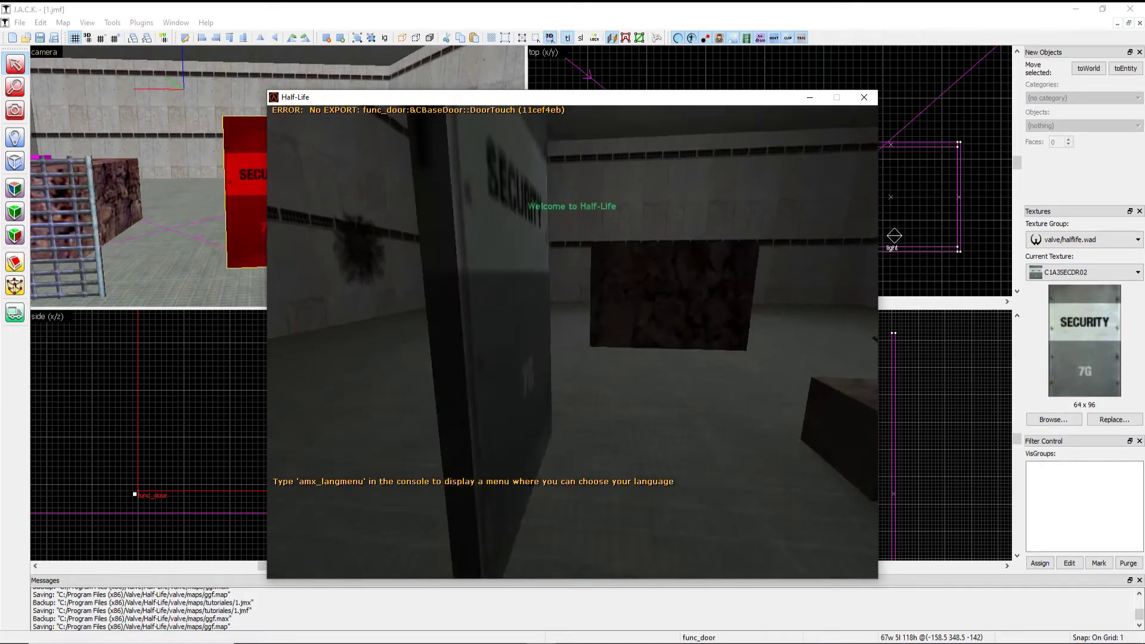
key("Escape")
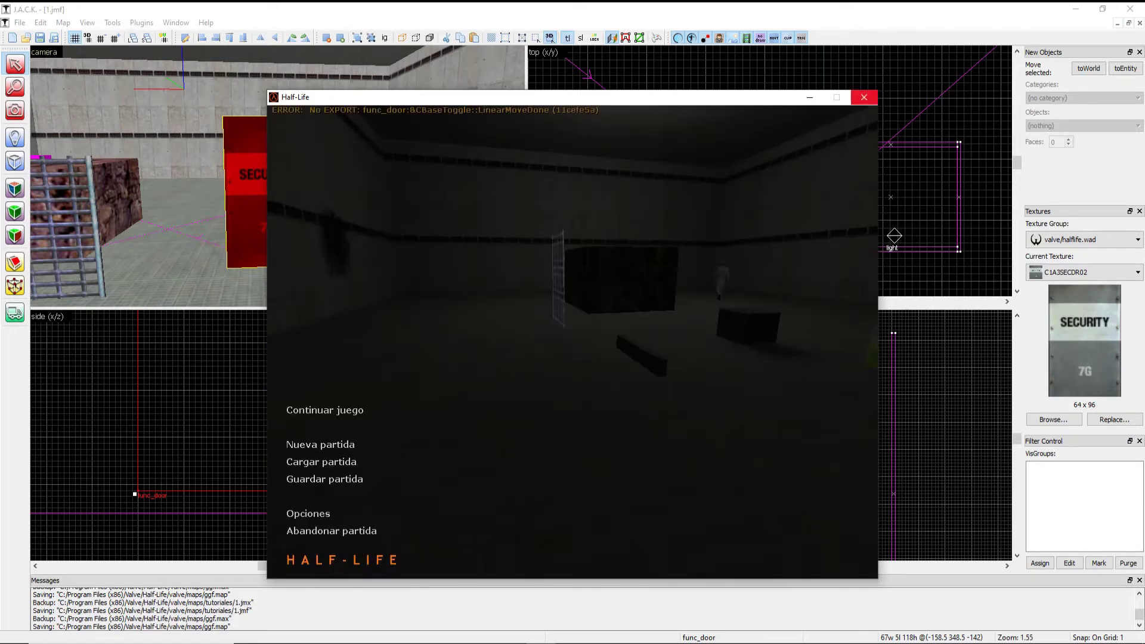
left_click(865, 97)
left_click(753, 200)
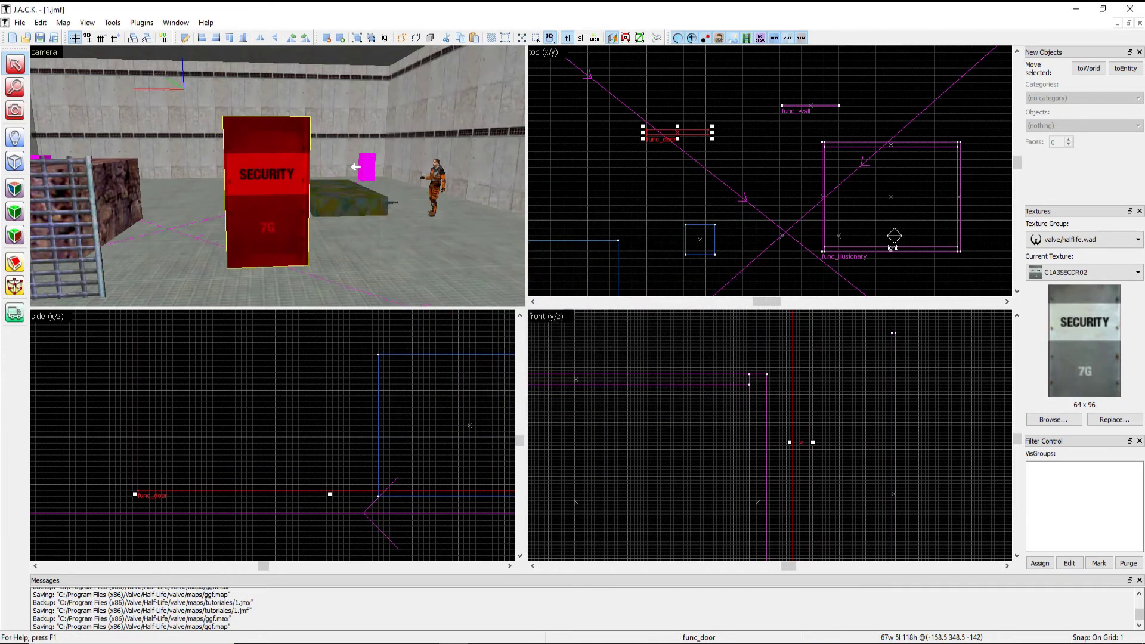
Set the func_door's Pitch Yaw Roll to 0 180 0, open its yaw choices and close the object properties
key("alt+Return")
left_click(411, 250)
key("Delete")
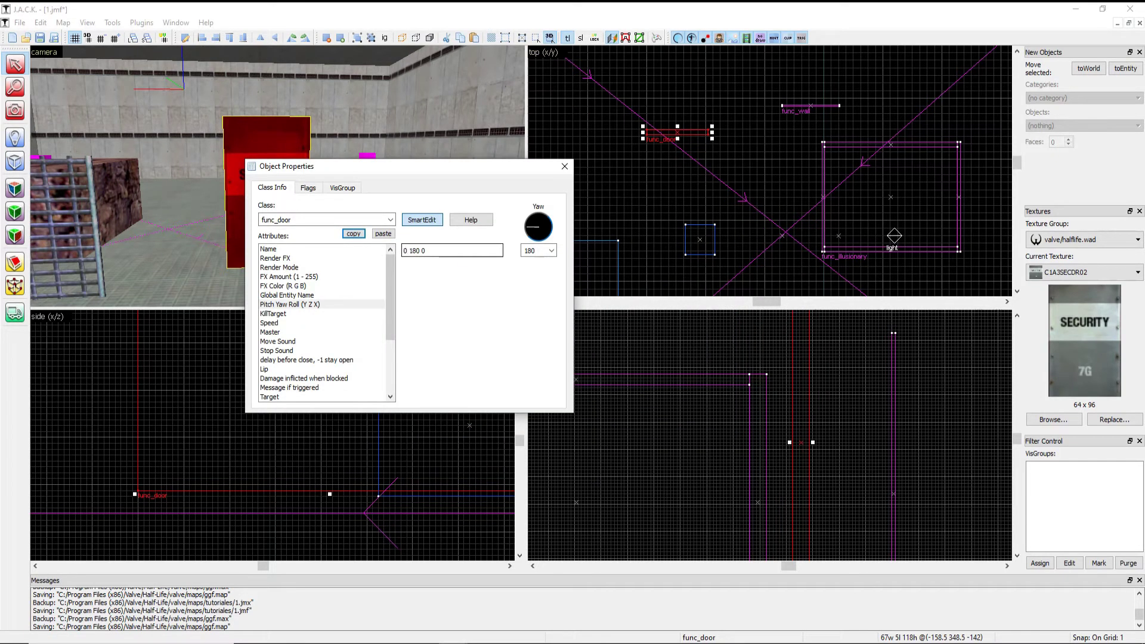
left_click(426, 251)
key("Return")
key("alt+Return")
left_click(550, 250)
left_click(551, 251)
left_click(564, 166)
Run the edited map in the game with the current compile settings
left_click(19, 23)
left_click(27, 92)
key("F9")
key("Return")
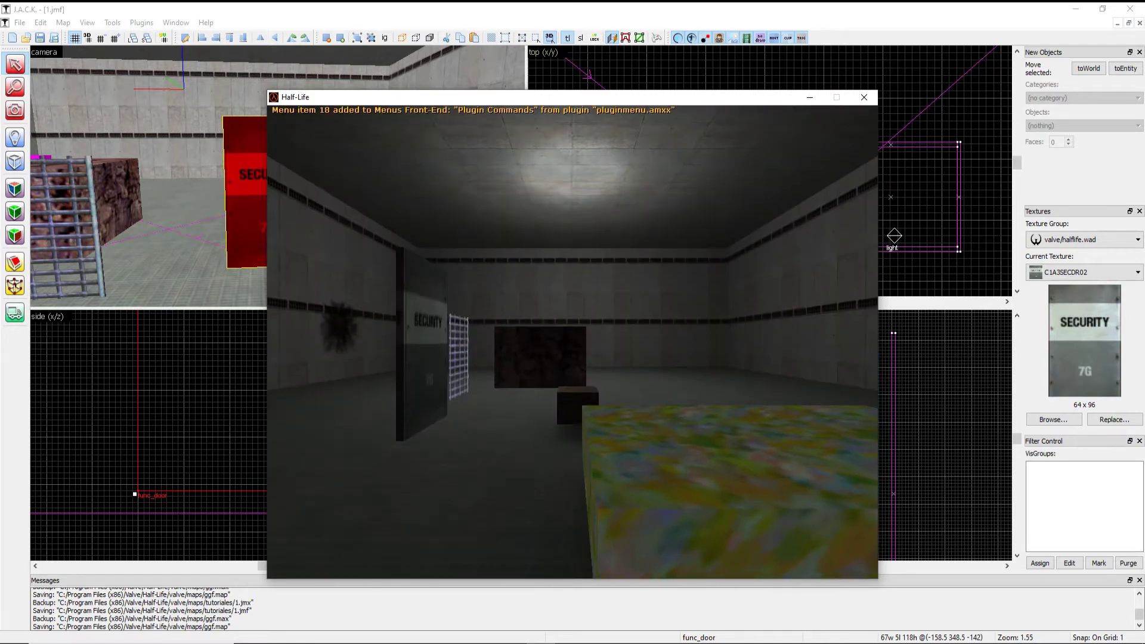
Walk up to the re-edited door and touch it to test its opening direction, viewing it from different sides
key("w")
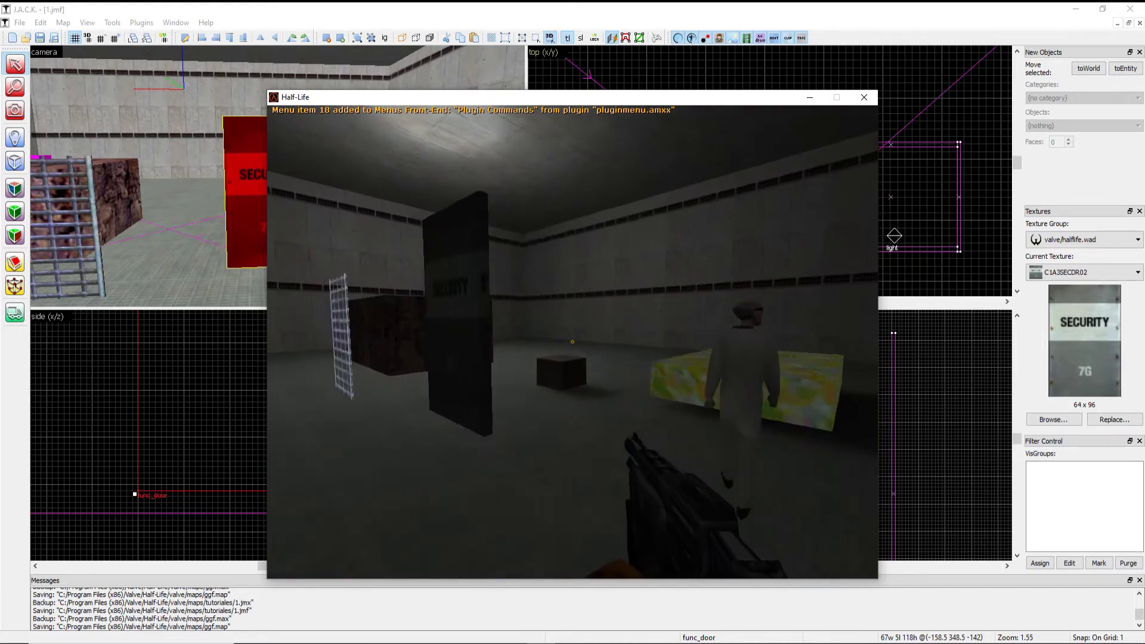
key("s")
key("w")
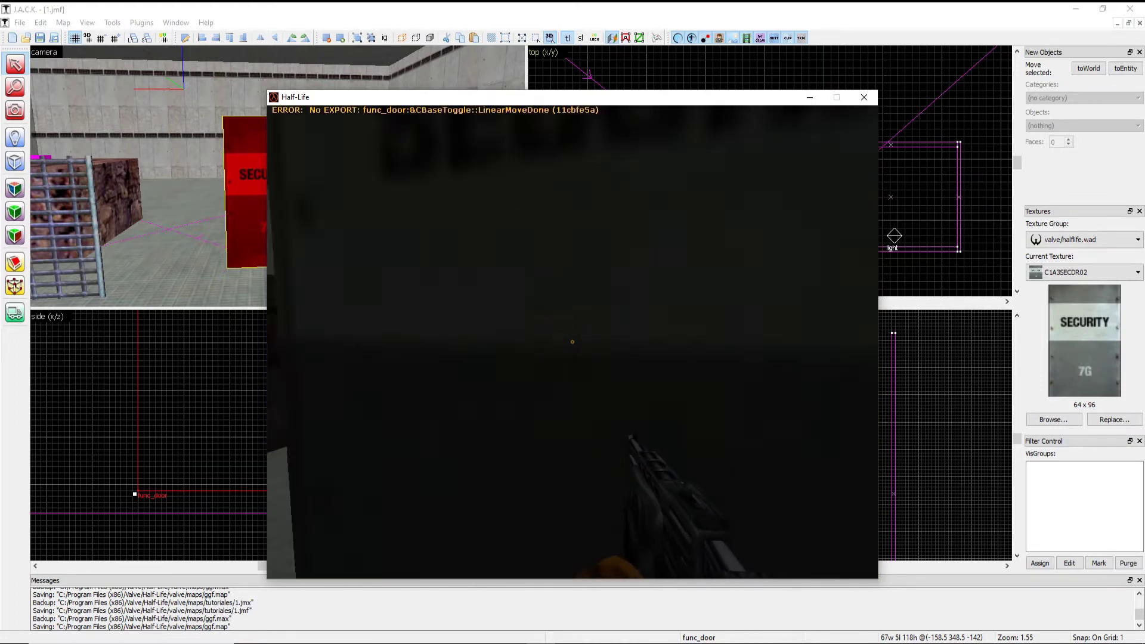
key("s")
key("w")
key("a")
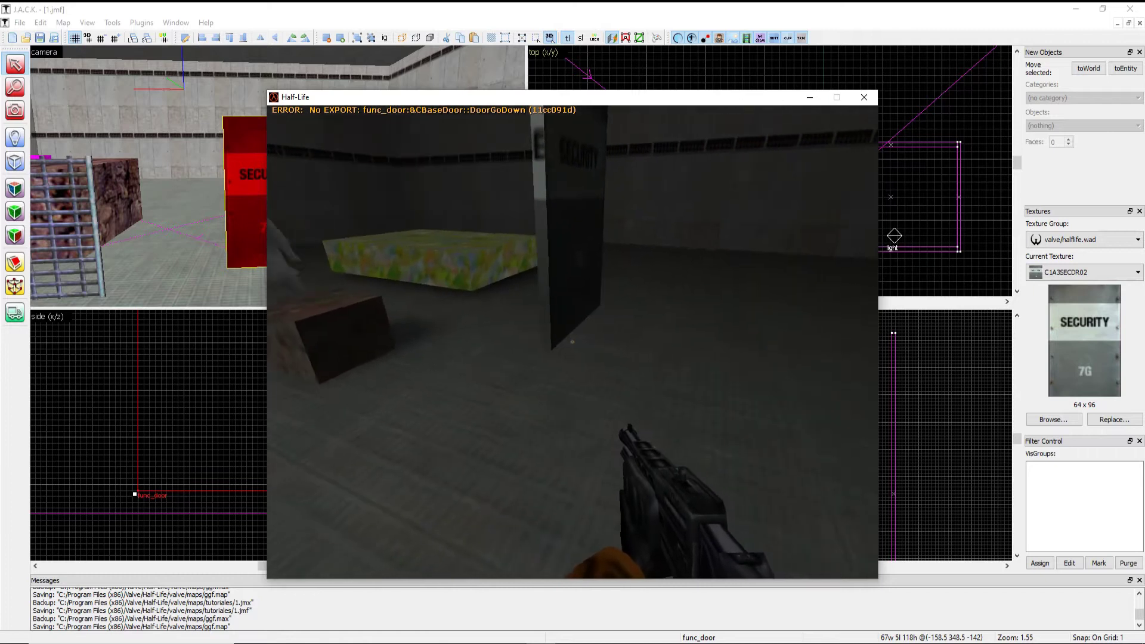
Touch the security door repeatedly and back away from it to compare its open and closed positions
key("d")
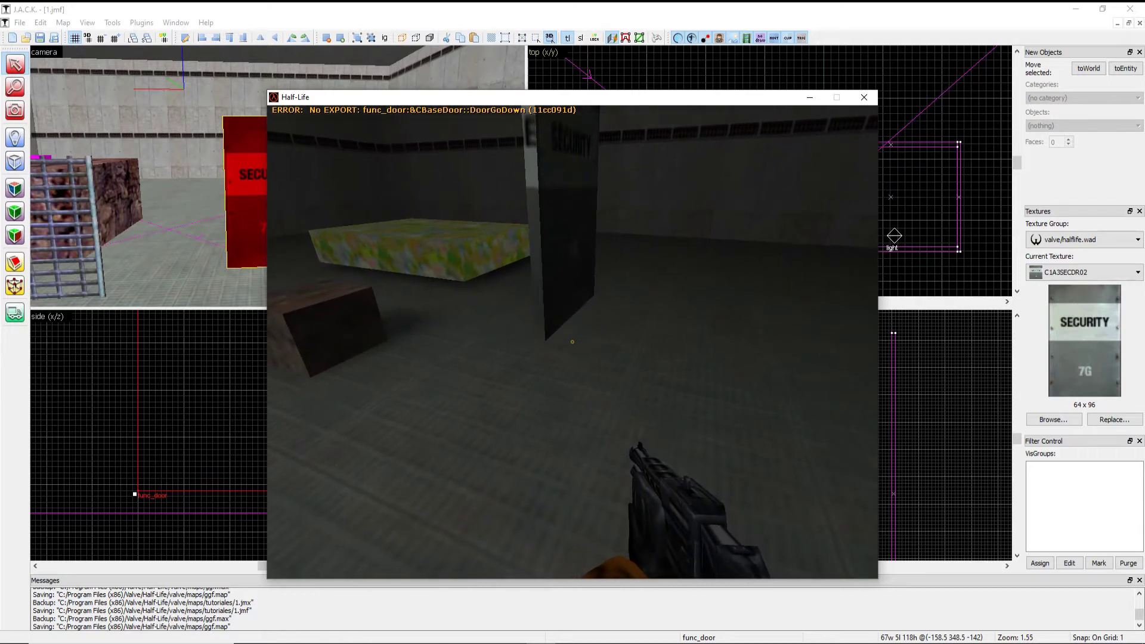
key("w")
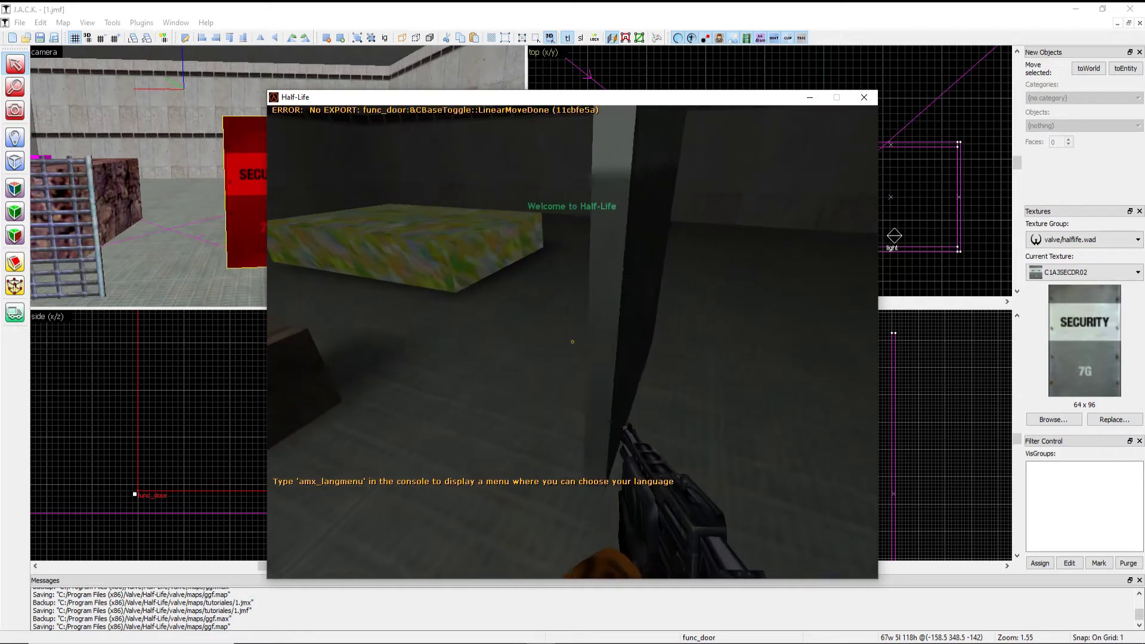
key("s")
key("w")
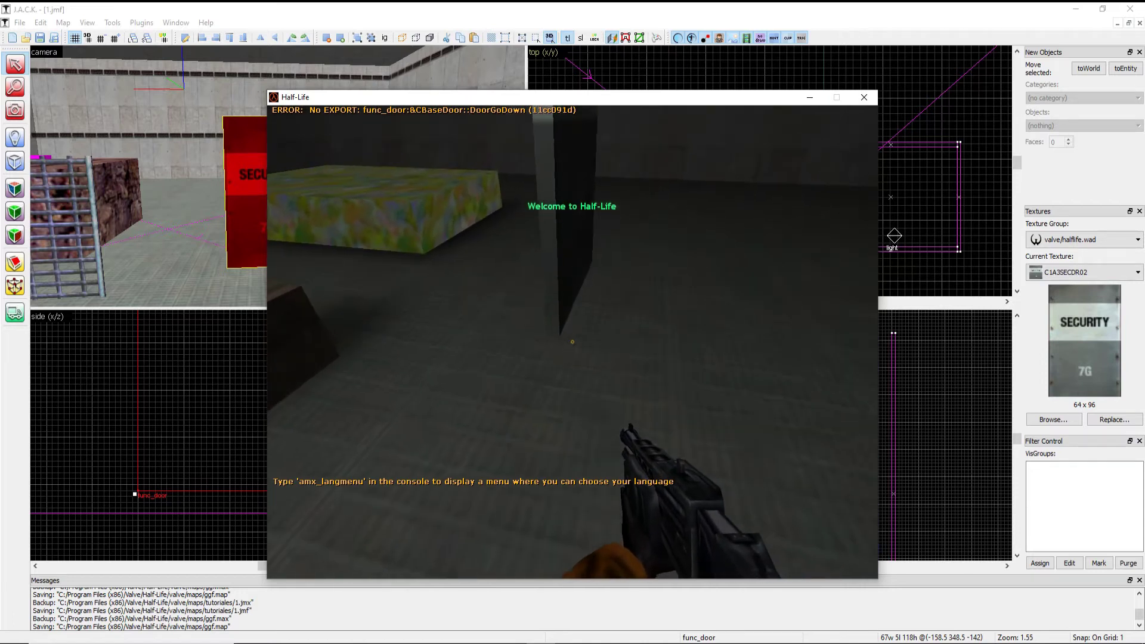
key("r")
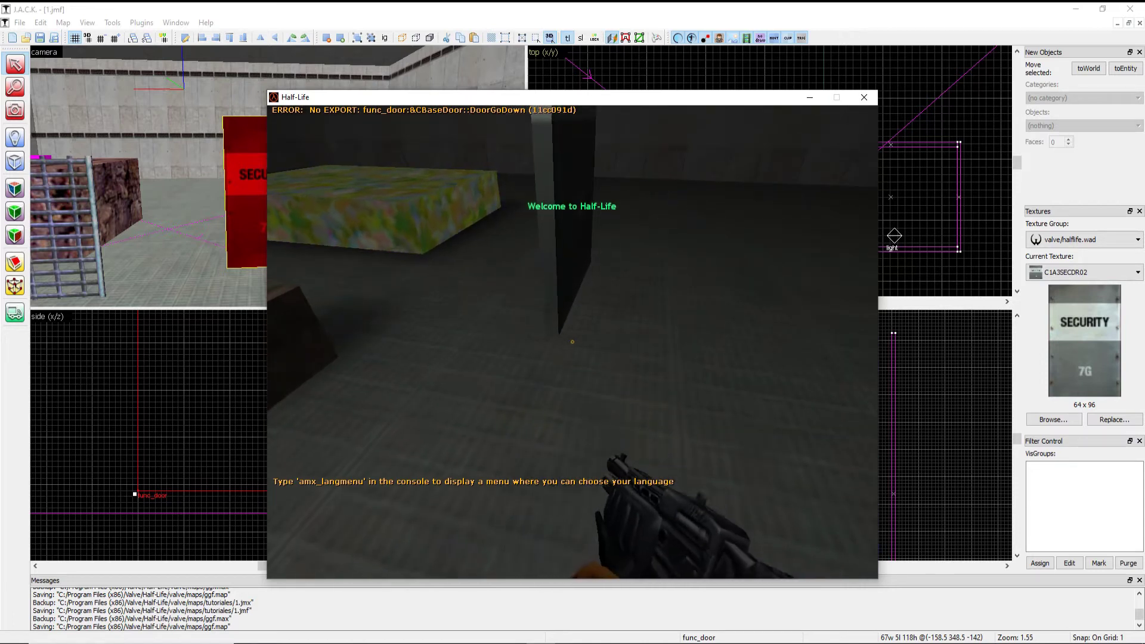
key("w")
key("d")
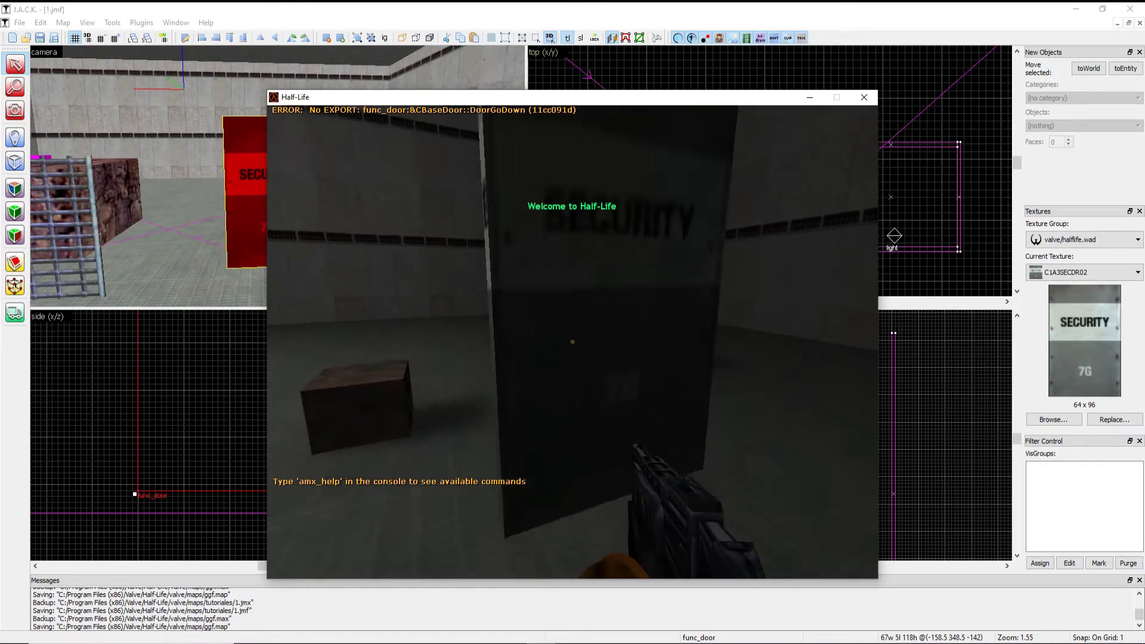
key("s")
key("a")
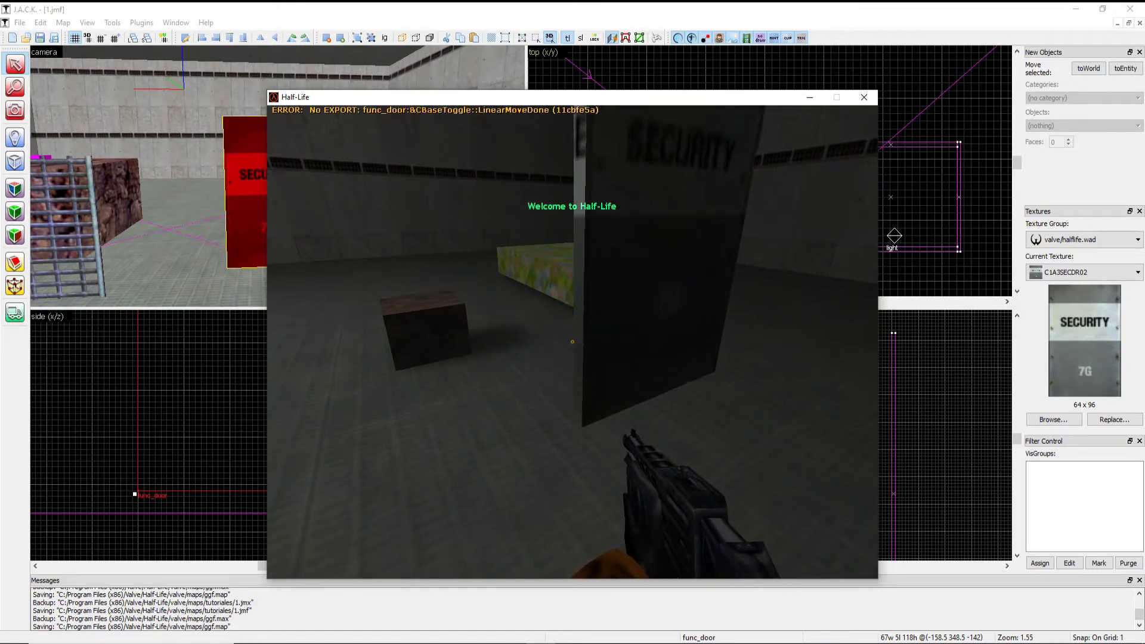
key("s")
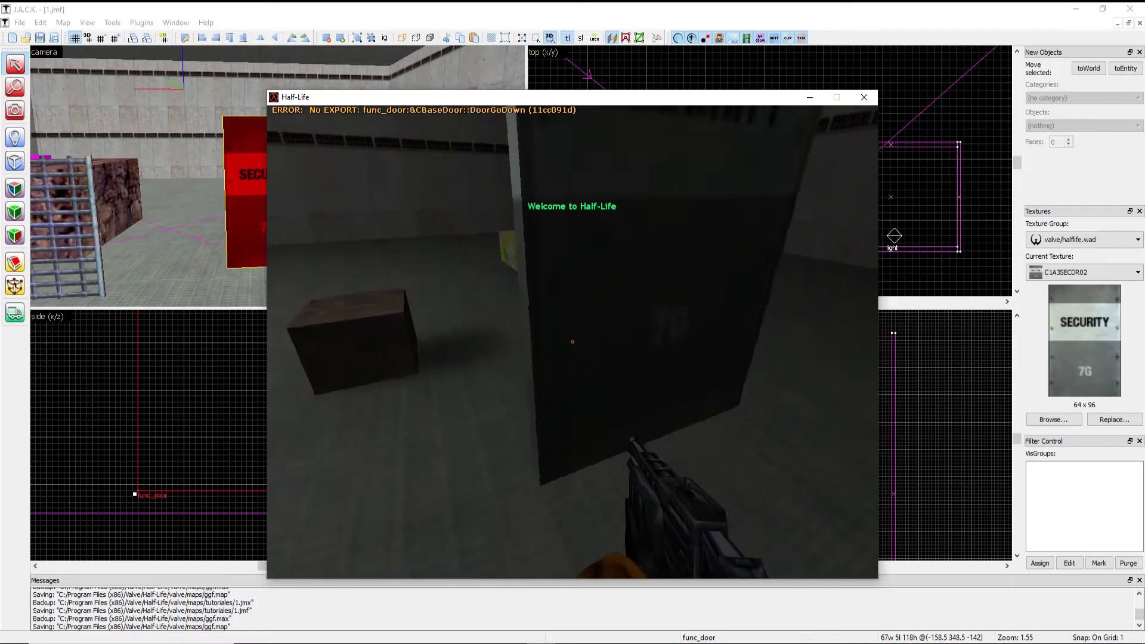
Fire at the security door, touch it again to watch its movement up close, and quit the game
left_click(572, 341)
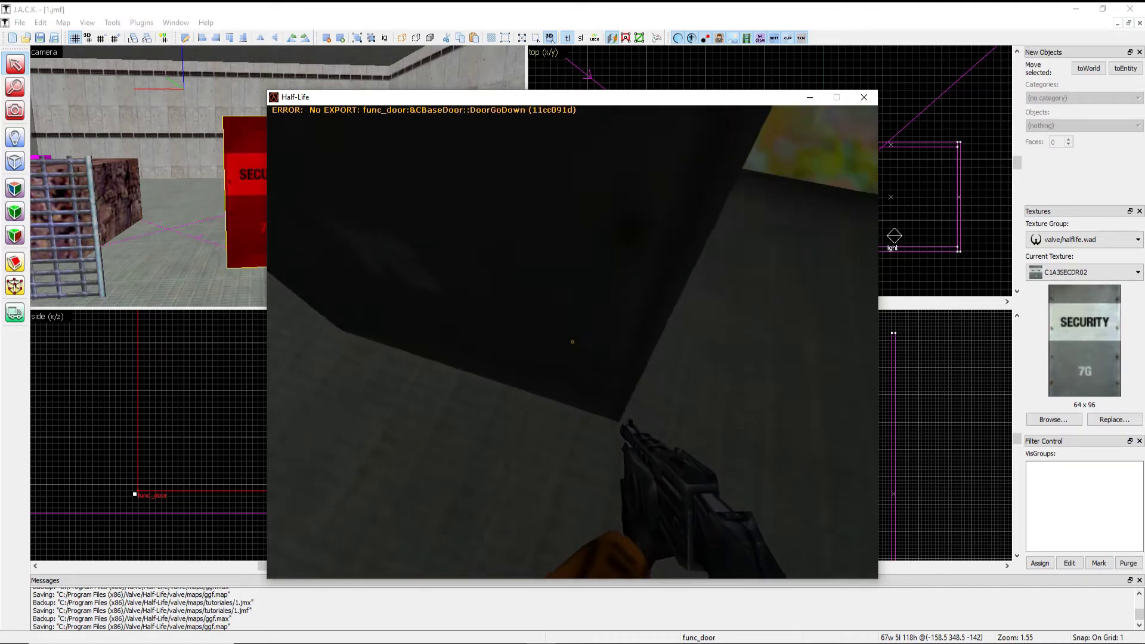
left_click(572, 342)
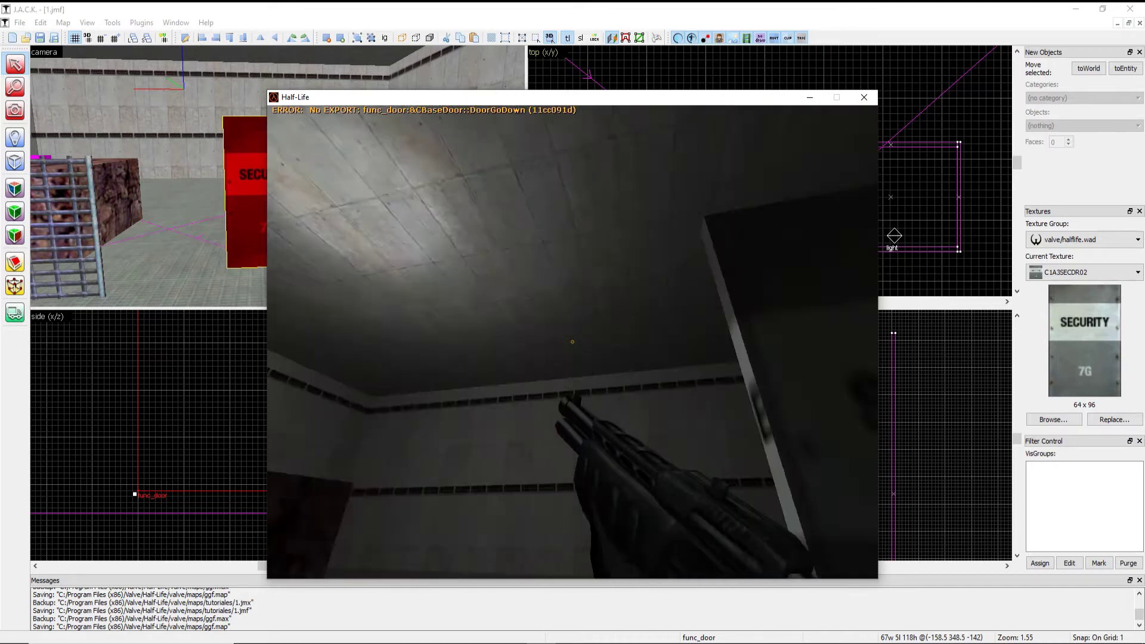
key("s")
key("w")
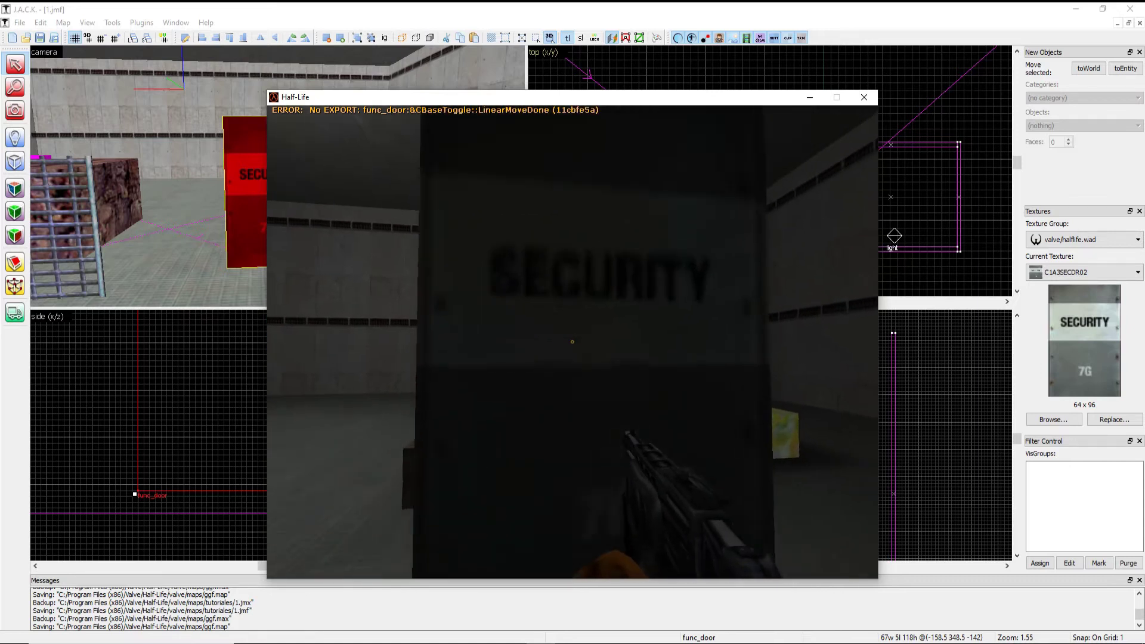
key("s")
key("w")
key("w")
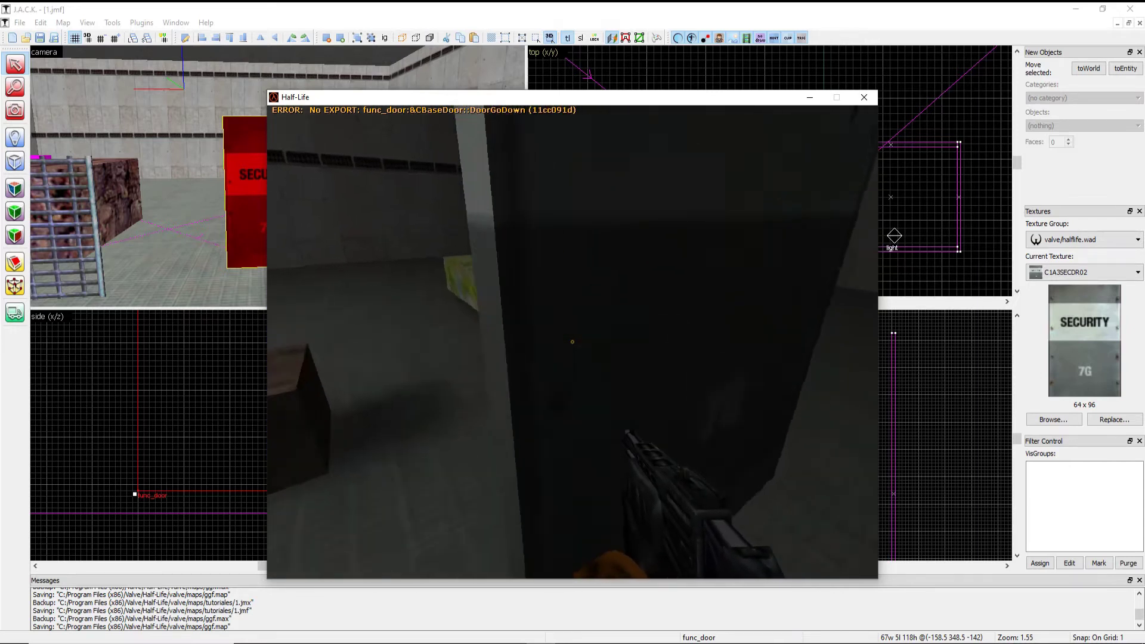
key("s")
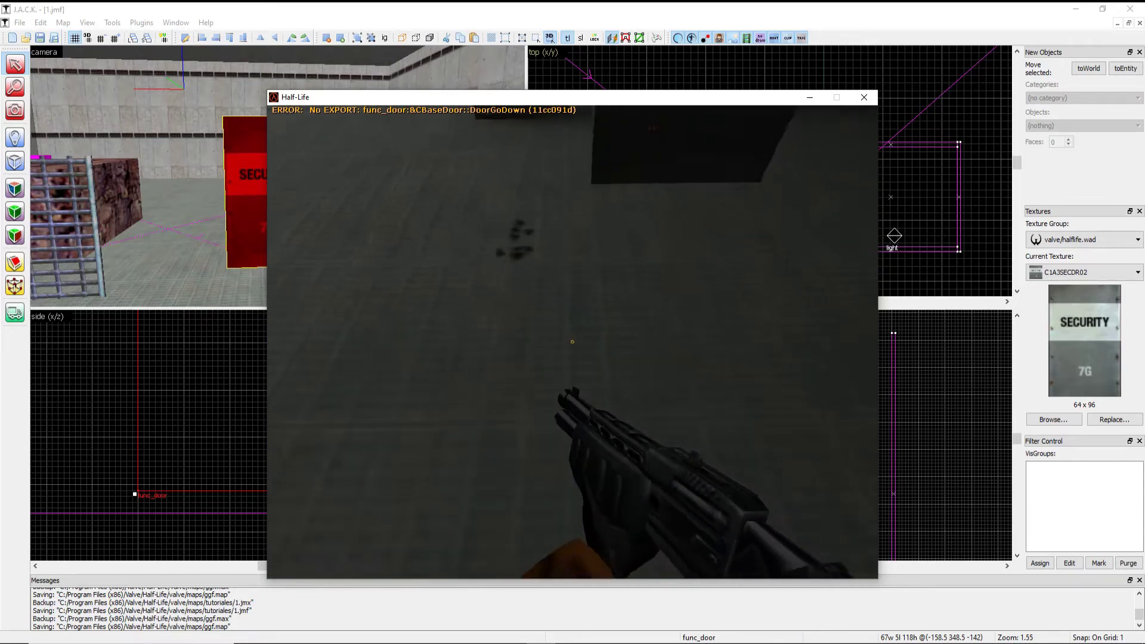
key("Escape")
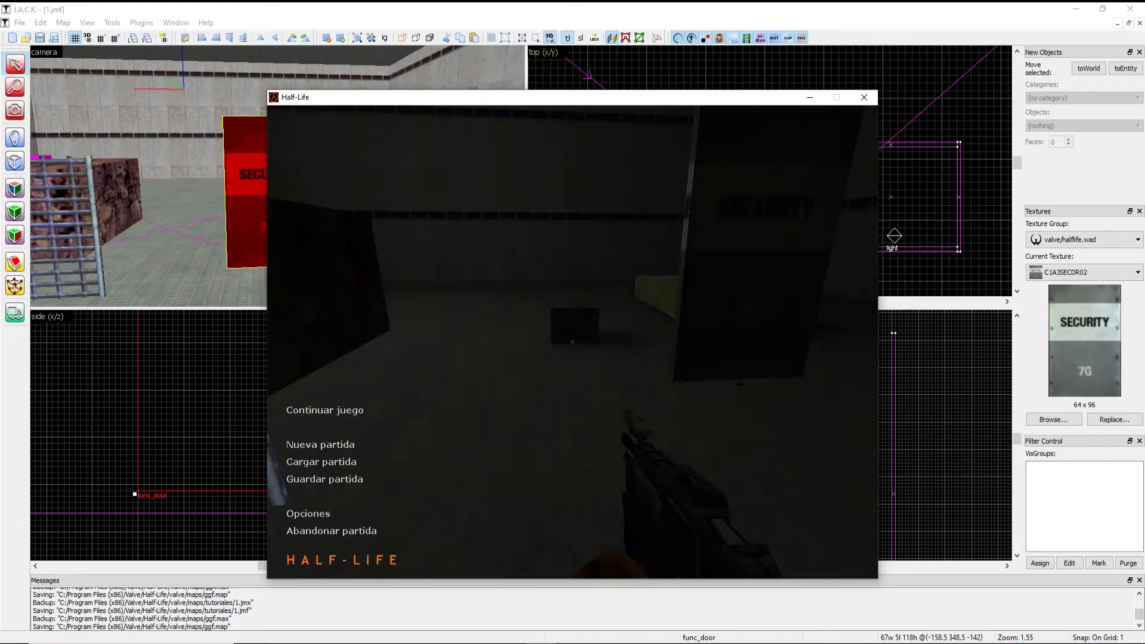
key("alt+F4")
key("Escape")
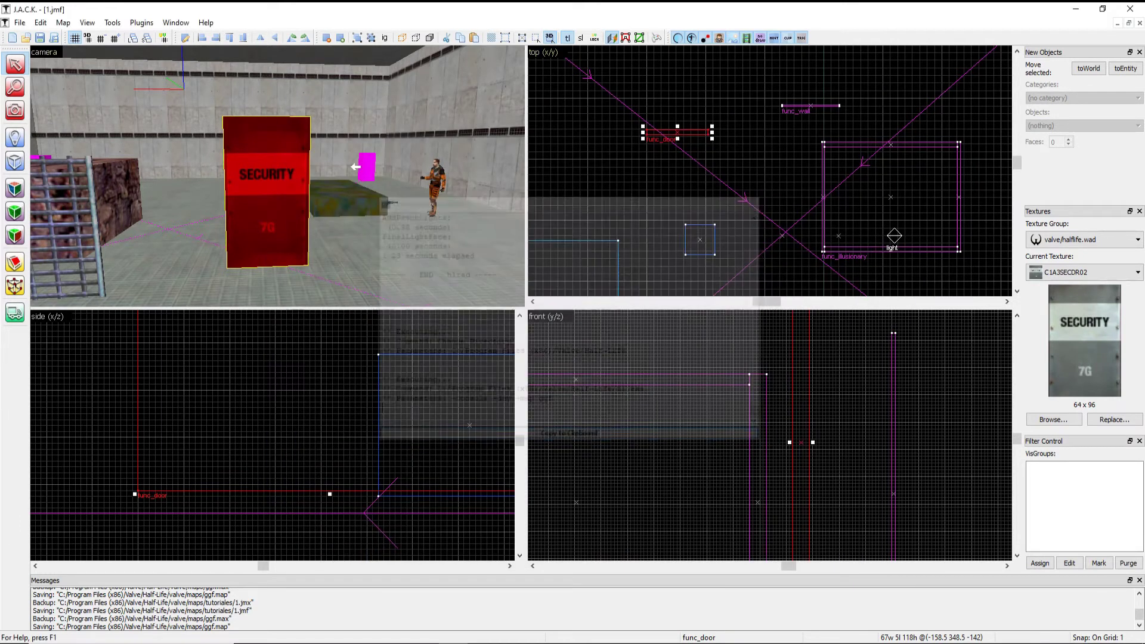
Set the func_door's Pitch Yaw Roll to 90 0 0 and view the door from different sides in the 3D view
key("alt+Return")
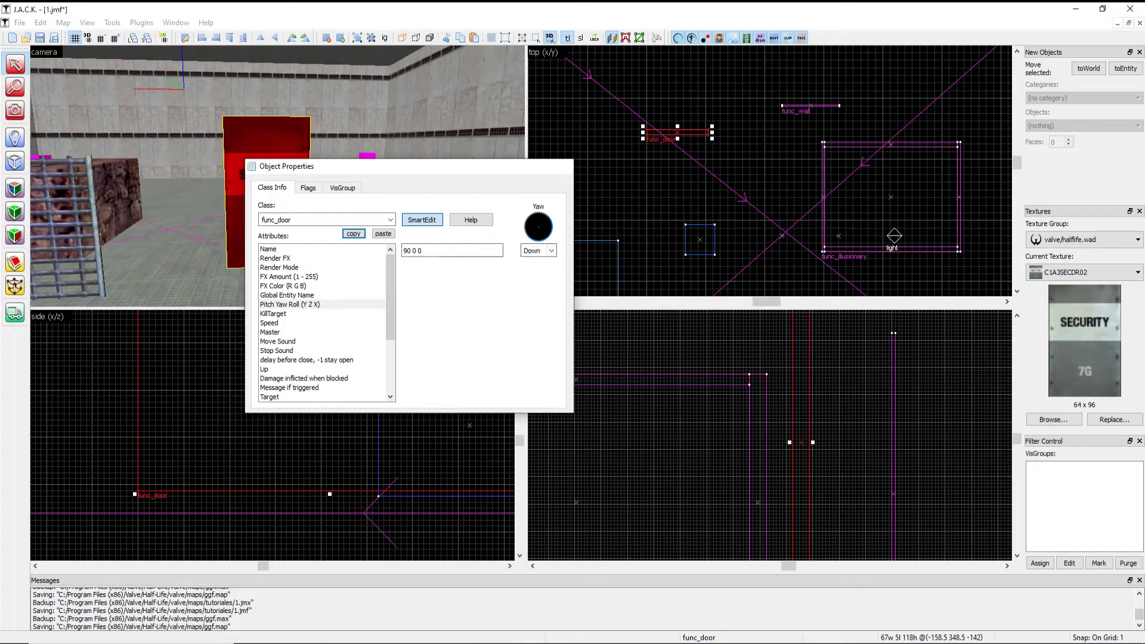
key("Escape")
key("z")
key("w")
key("a")
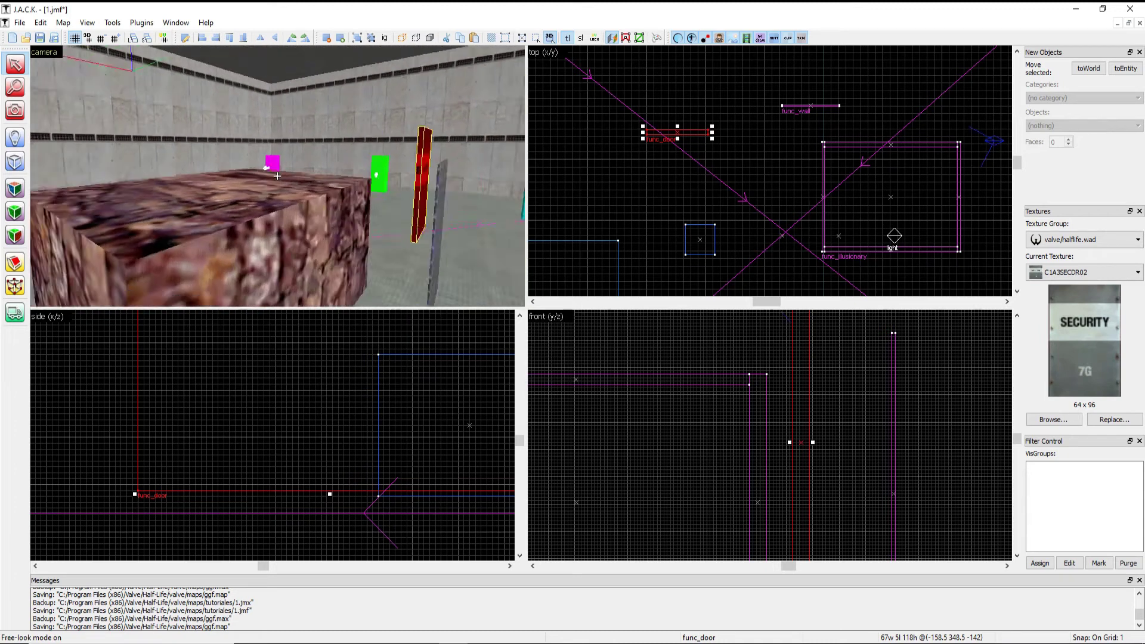
key("d")
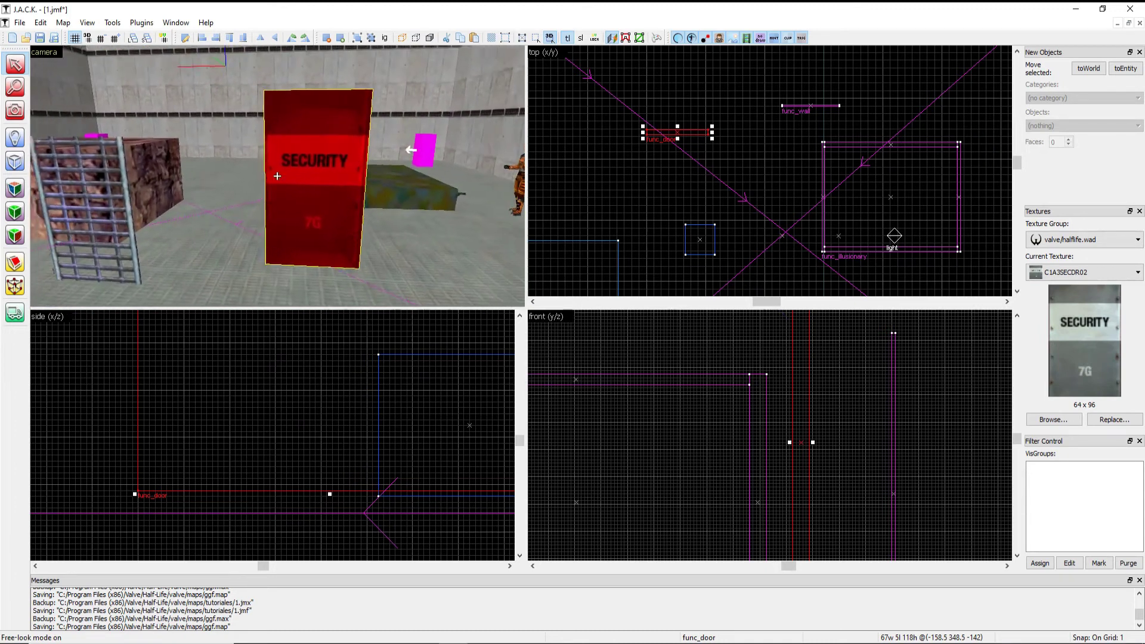
key("z")
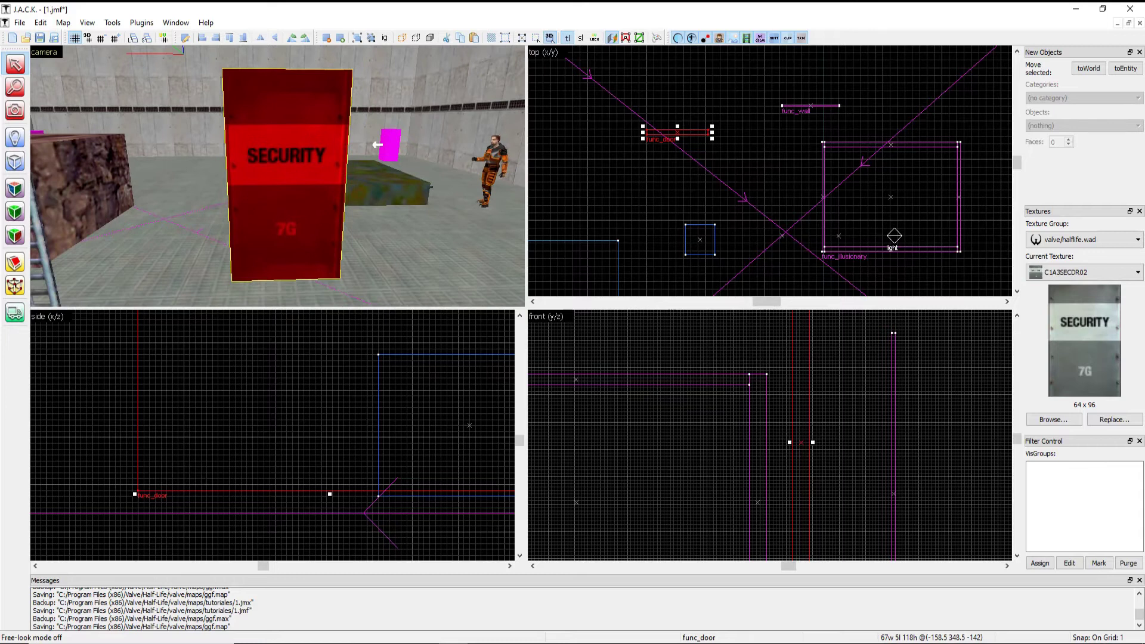
Set the func_door's Pitch Yaw Roll to -90 311 0 and run the map in the game with normal compile settings
key("alt+Return")
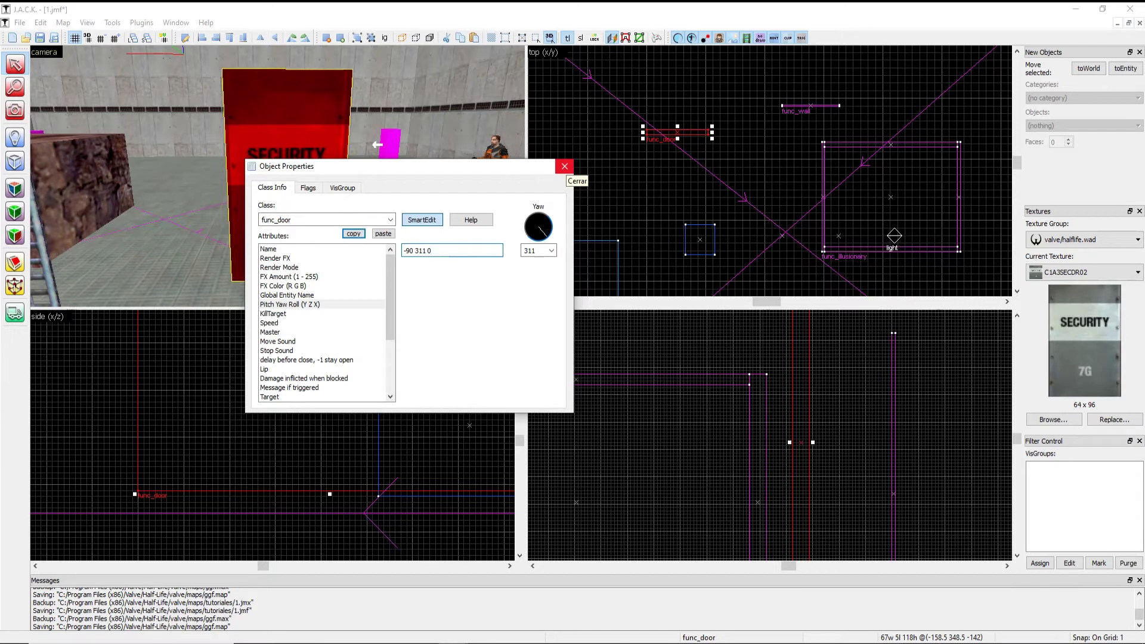
key("Escape")
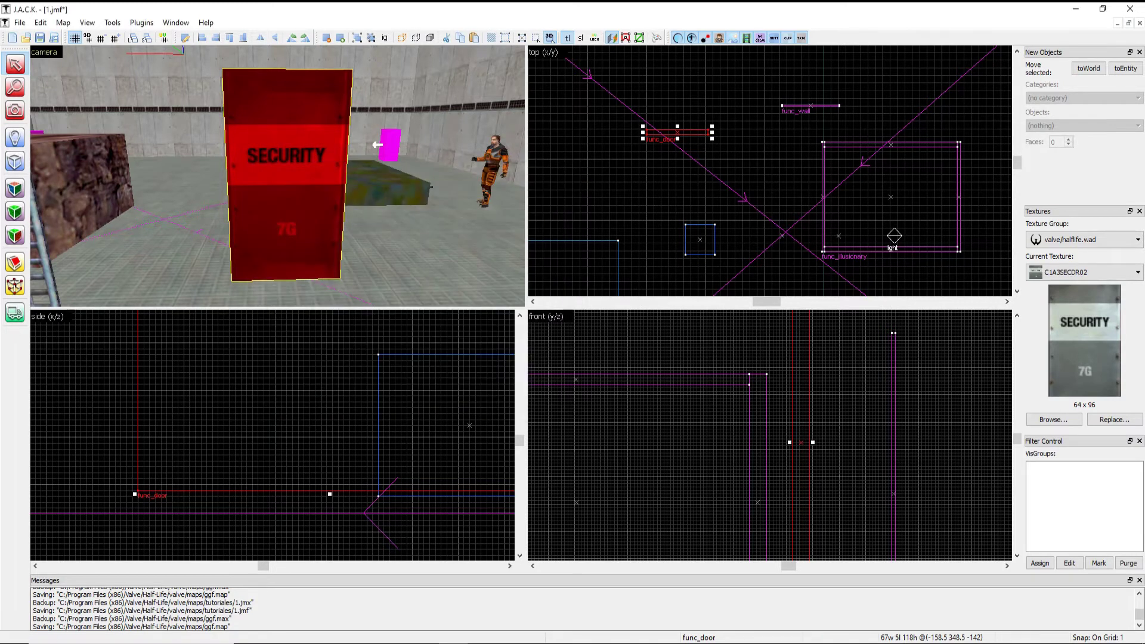
left_click(19, 22)
left_click(42, 170)
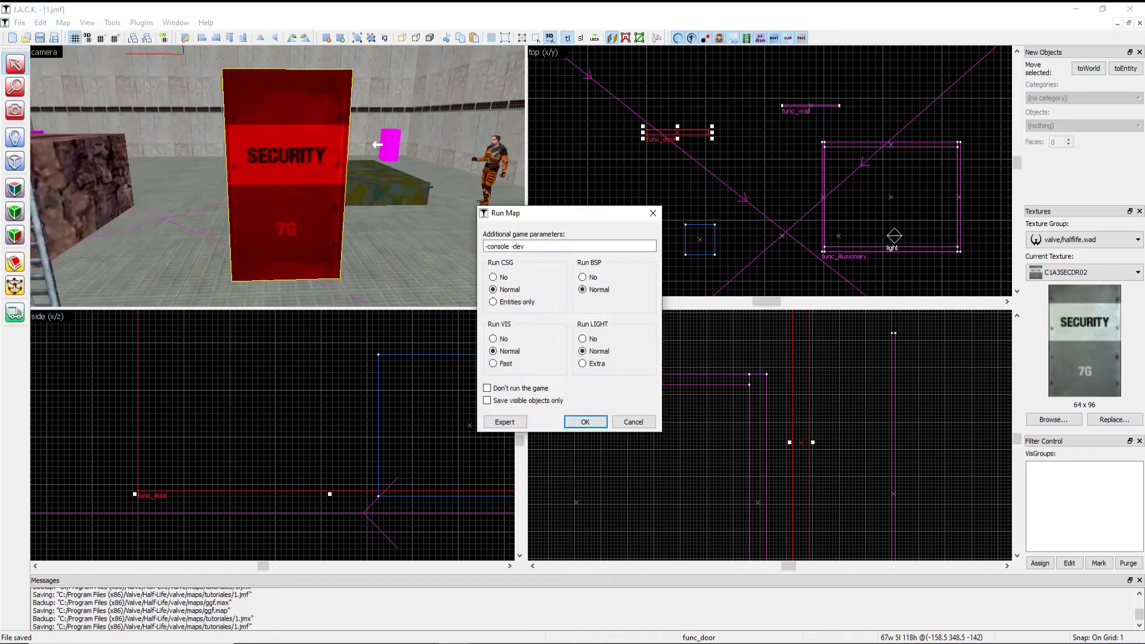
left_click(588, 421)
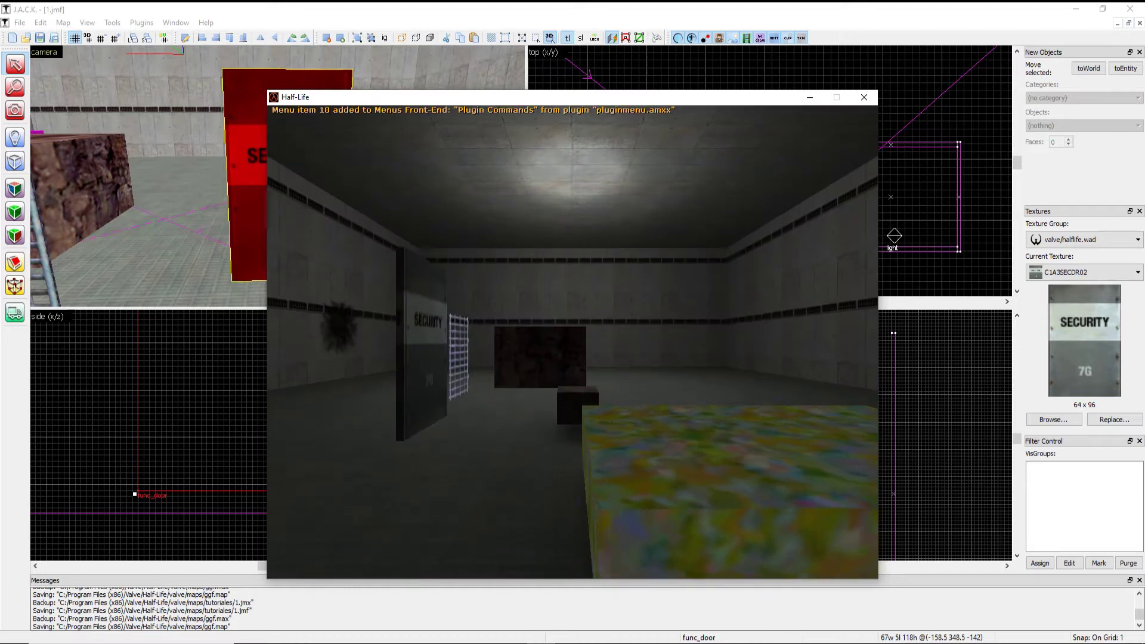
Touch the door with pitch -90 to test its opening direction, look at it from below, and quit the game
key("w")
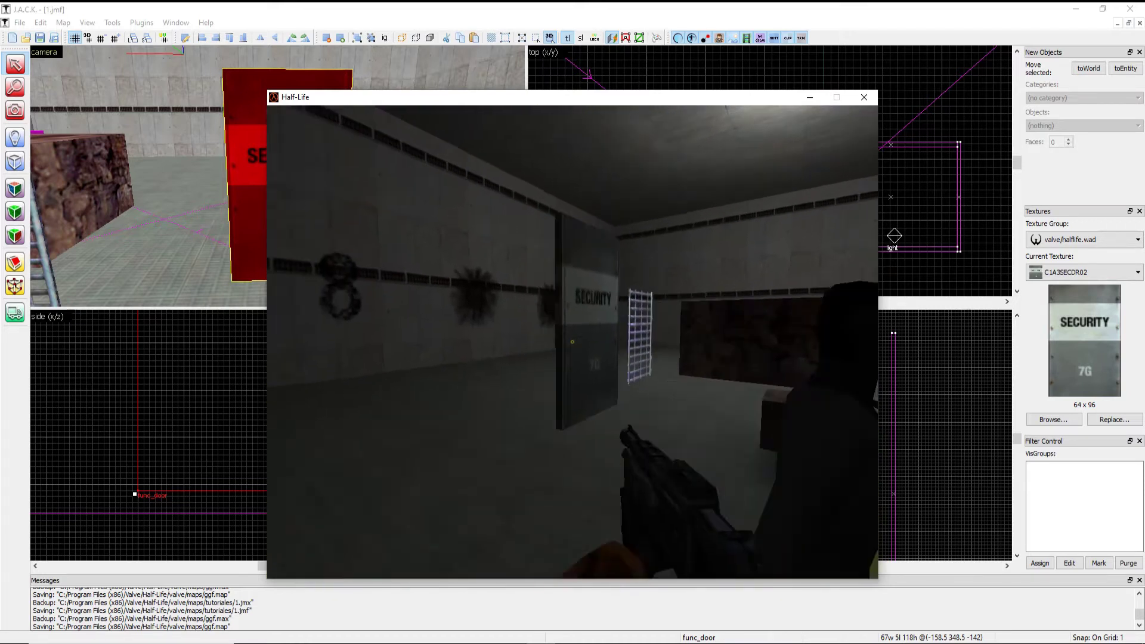
key("s")
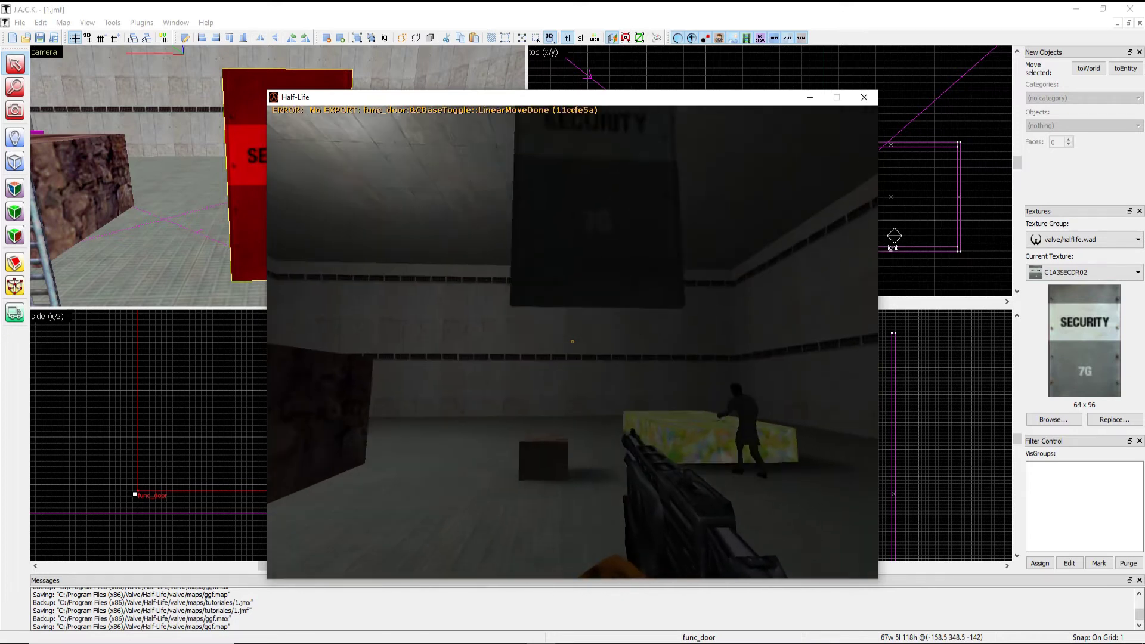
key("a")
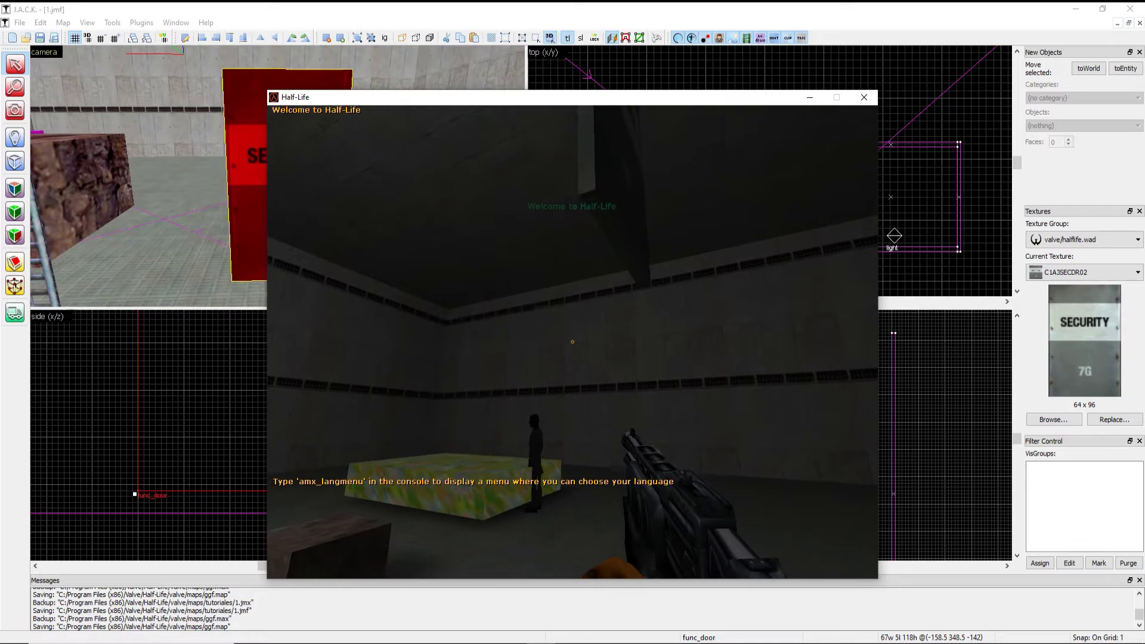
key("w")
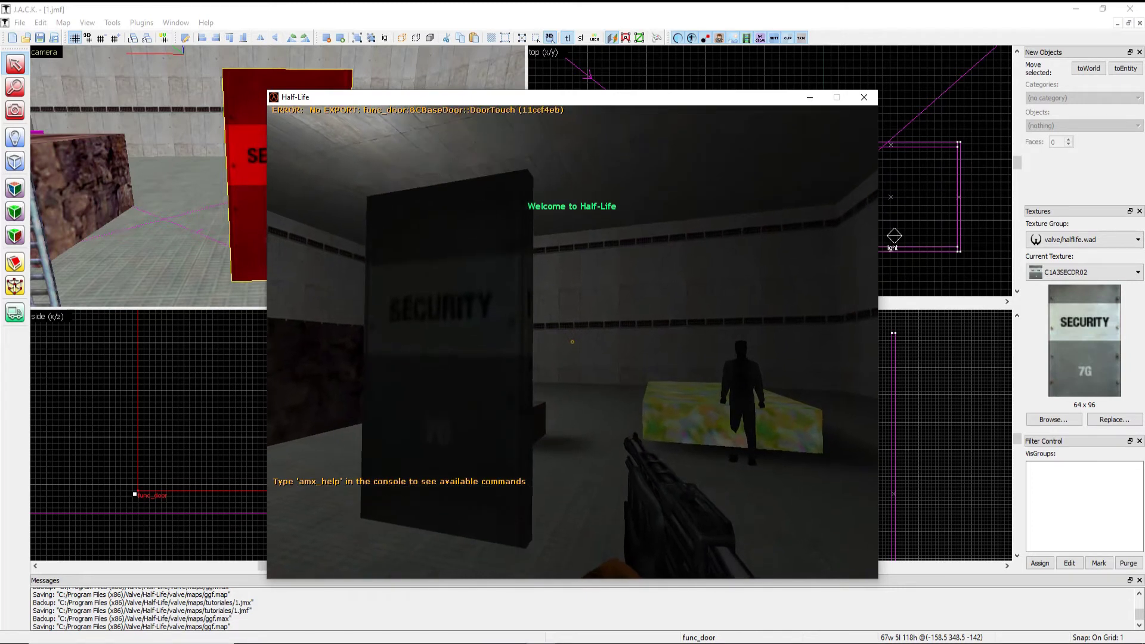
key("w")
key("Escape")
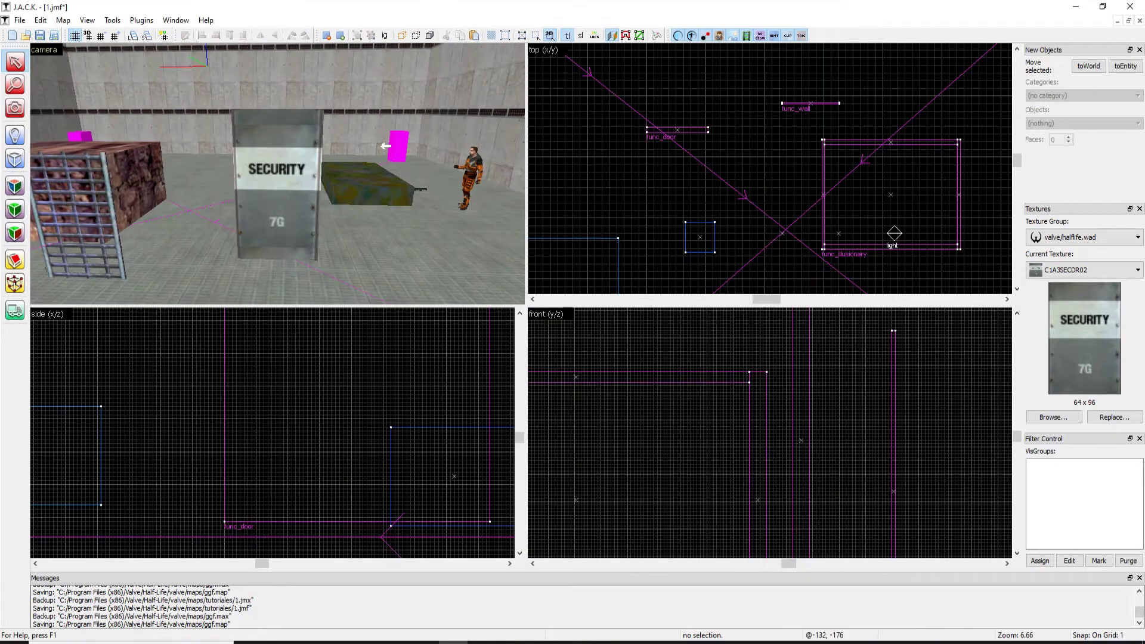
Copy the small 32 × 32 × 24 block standing near the door and paste a duplicate of it into the map
key("z")
key("w")
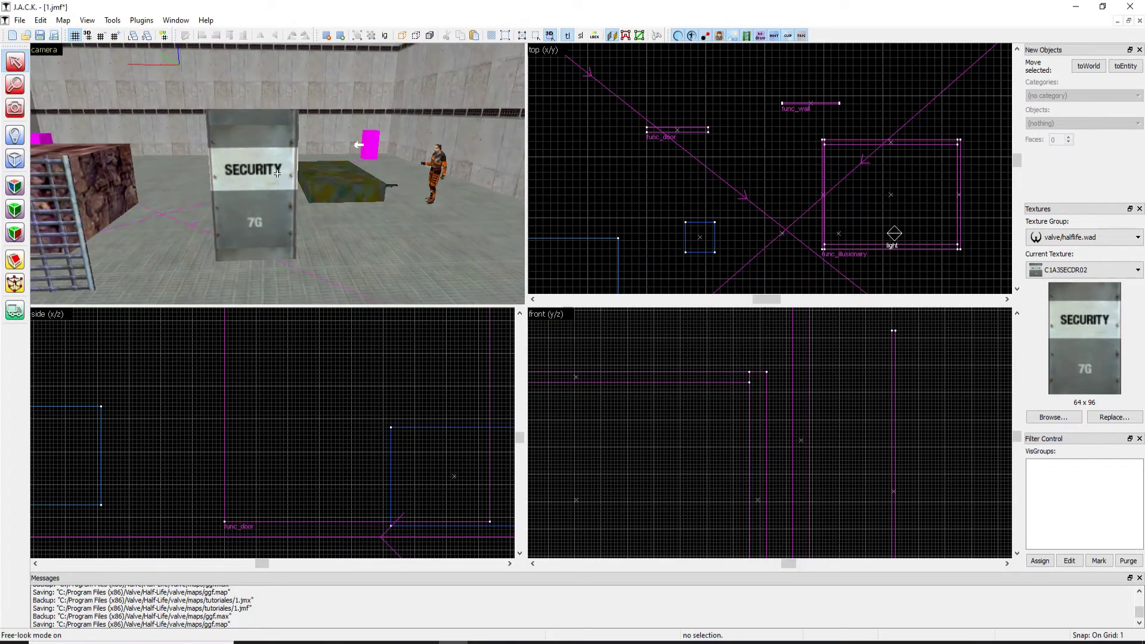
key("d")
left_click(277, 174)
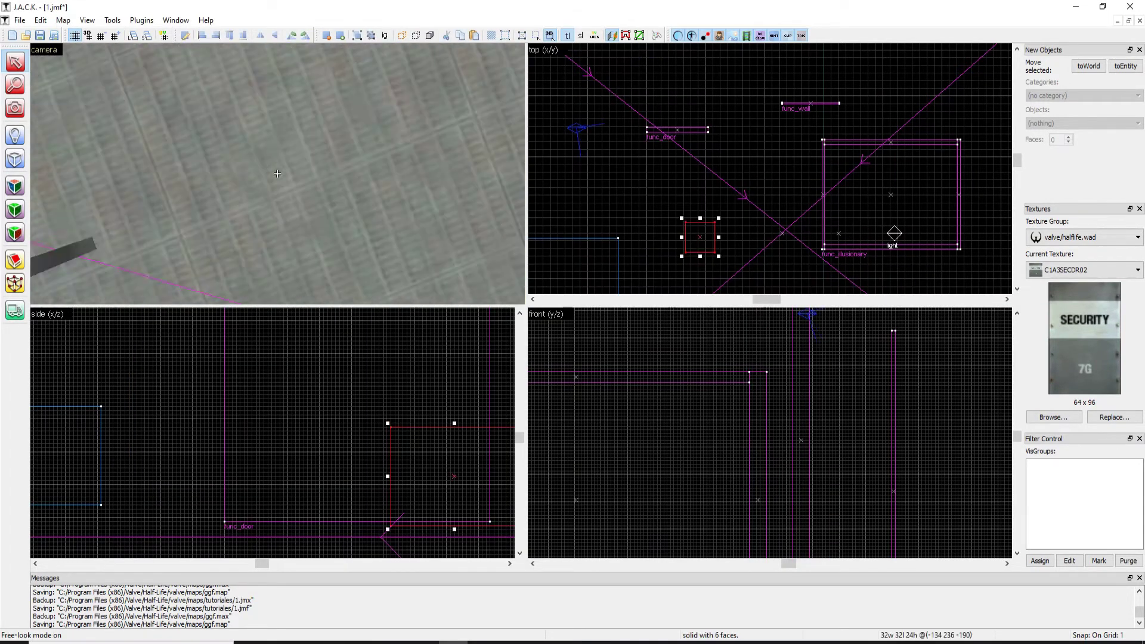
key("z")
scroll(438, 358, "down", 6)
scroll(438, 404, "up", 3)
right_click(442, 412)
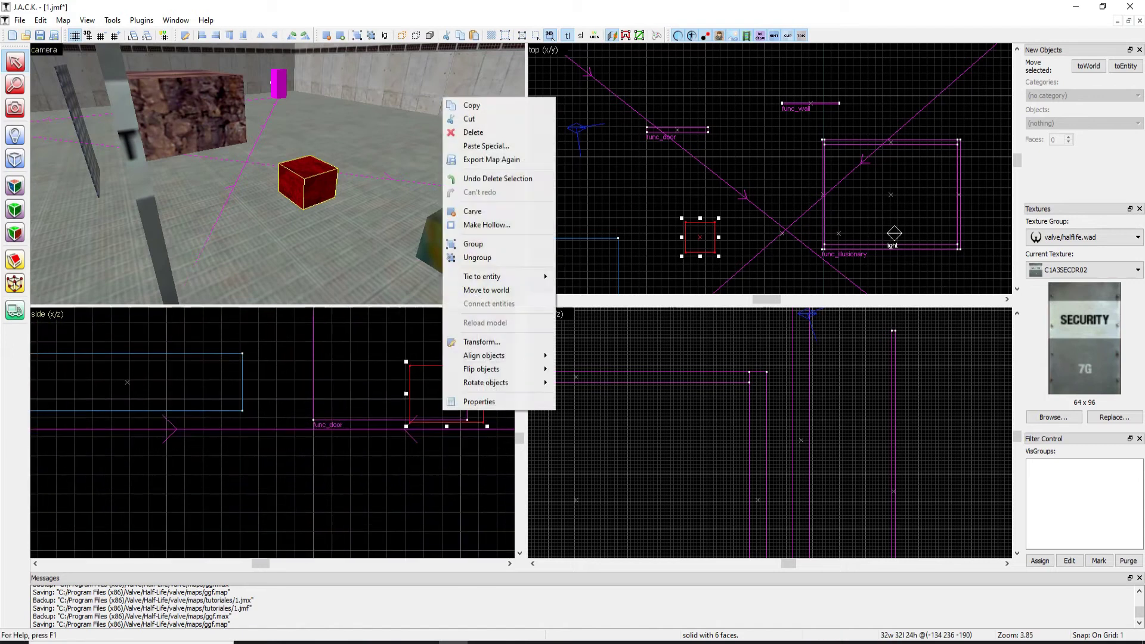
left_click(477, 105)
scroll(427, 369, "down", 6)
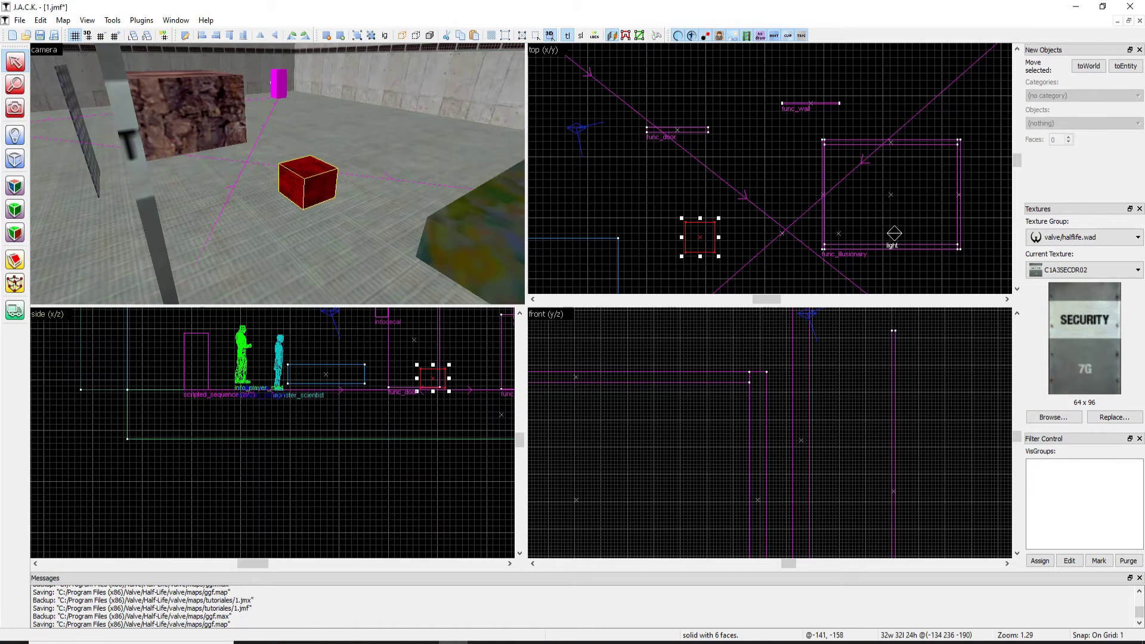
right_click(409, 354)
left_click(426, 362)
scroll(426, 358, "down", 6)
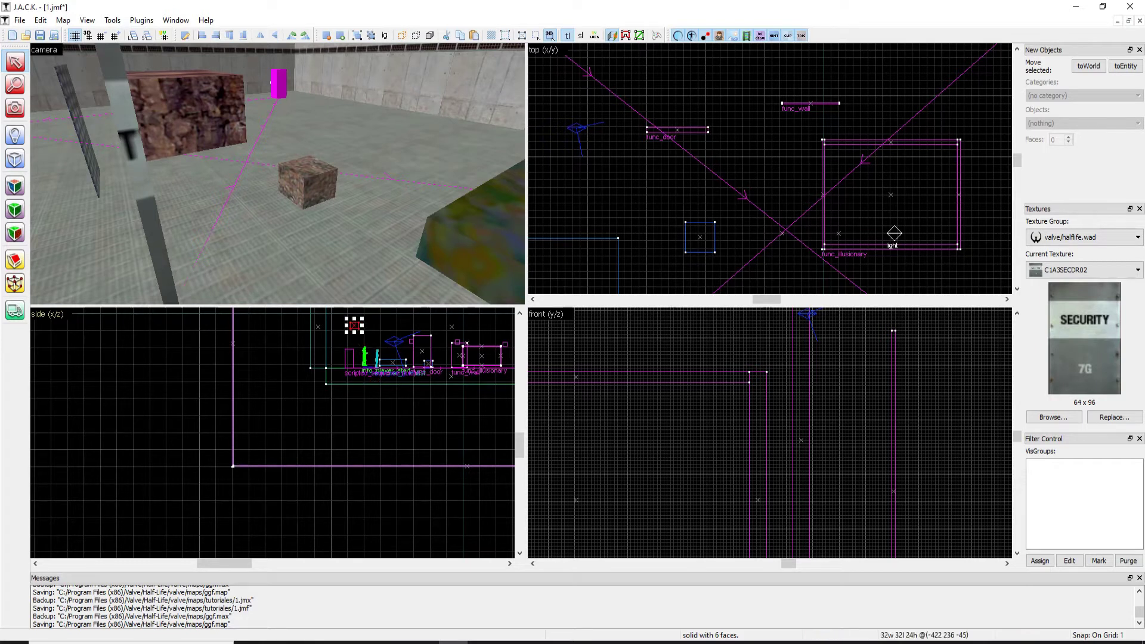
Move the duplicate block horizontally to about (-285, 453), close to the scientist
key("z")
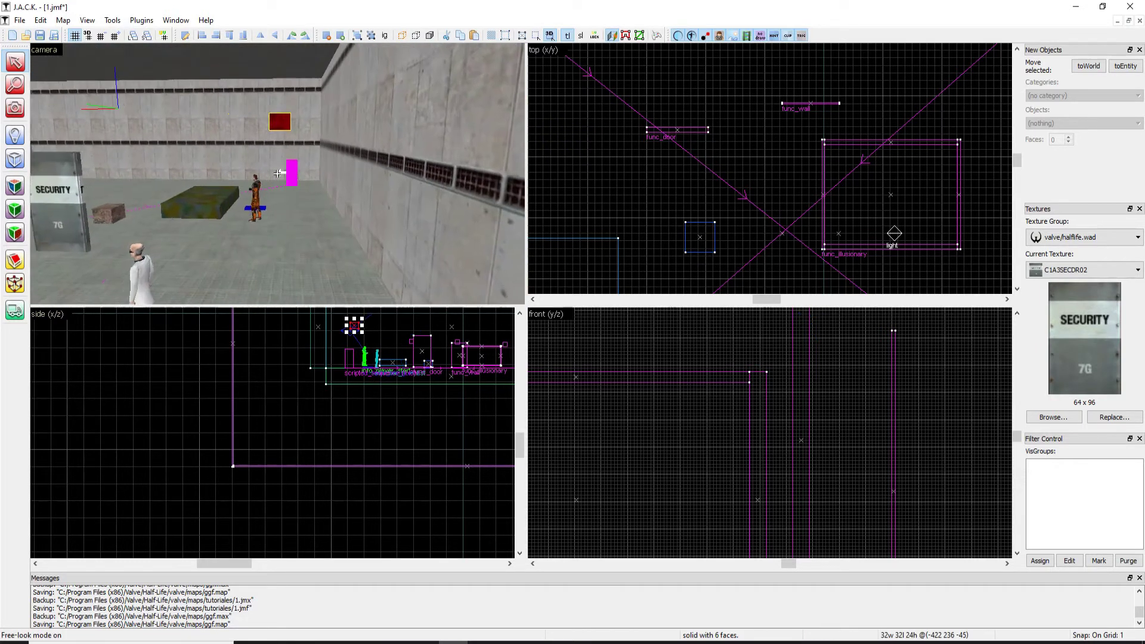
key("z")
scroll(744, 191, "down", 7)
left_click_drag(659, 203, 692, 144)
key("z")
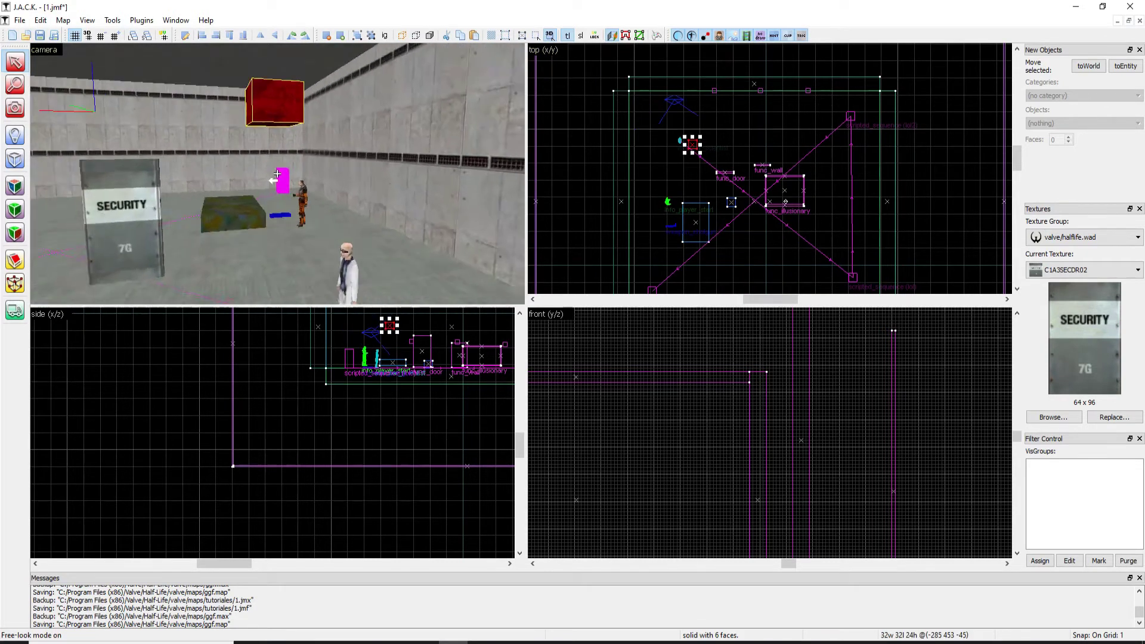
key("z")
Reposition the duplicate block between the scientist and the door and lower it close to the floor, at about (-227, 469, -183)
scroll(343, 345, "down", 6)
scroll(358, 337, "up", 10)
scroll(319, 375, "up", 3)
left_click_drag(294, 387, 347, 351)
scroll(741, 484, "down", 7)
left_click_drag(857, 343, 875, 507)
key("z")
key("w")
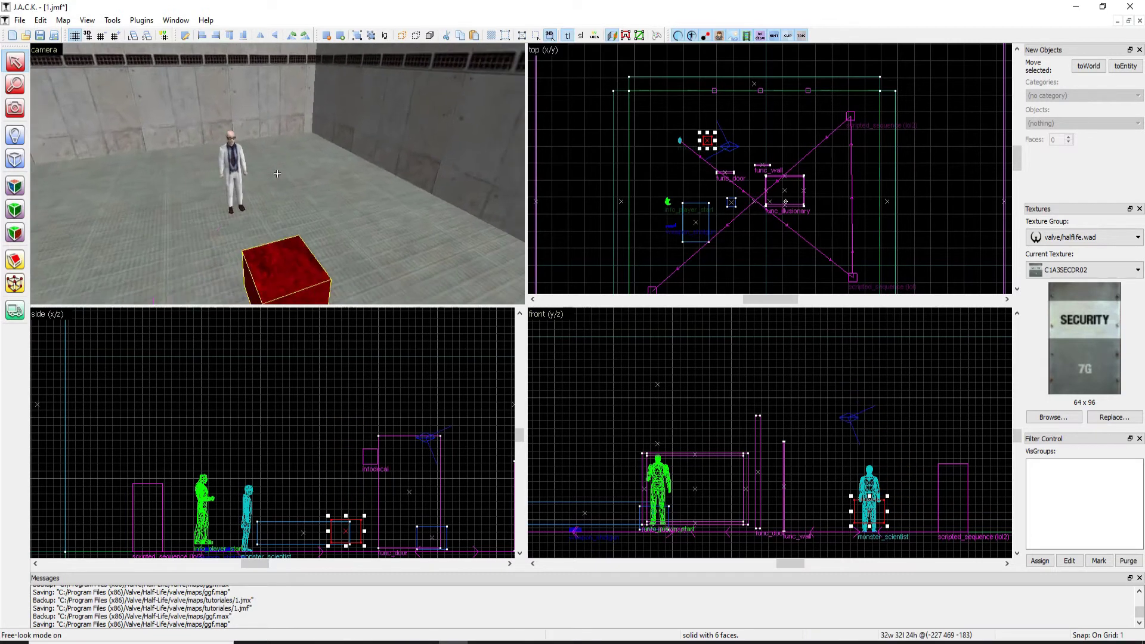
Stretch the duplicate block horizontally between the scientist and the door to a width of about 84 units
key("z")
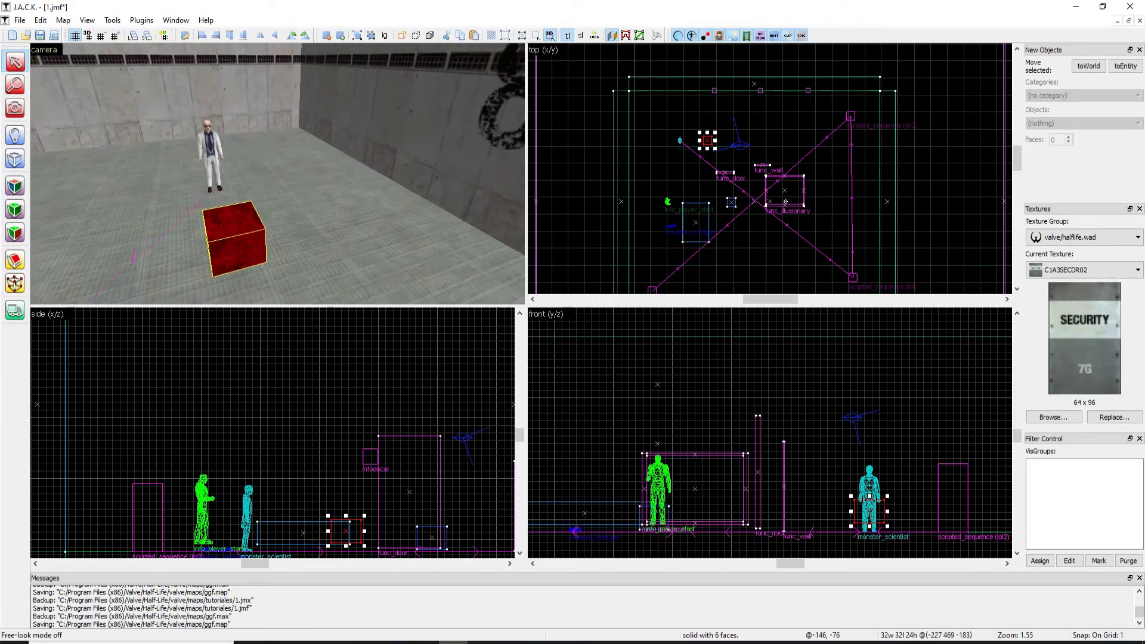
scroll(361, 537, "up", 4)
left_click_drag(365, 524, 429, 523)
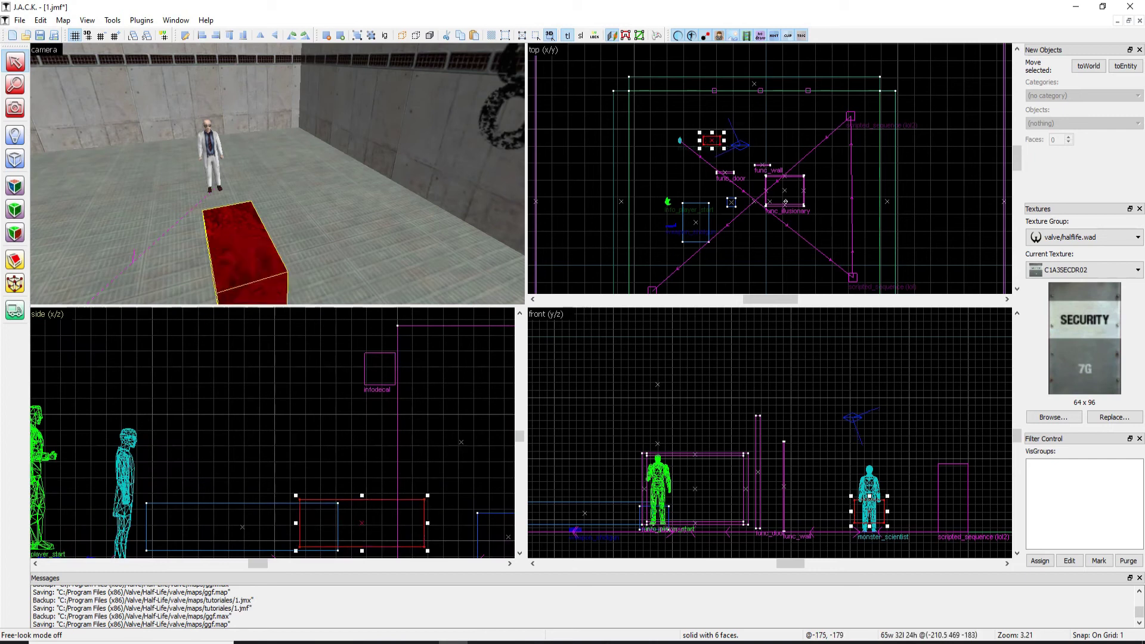
scroll(746, 191, "up", 8)
left_click_drag(731, 189, 641, 189)
scroll(877, 168, "down", 3)
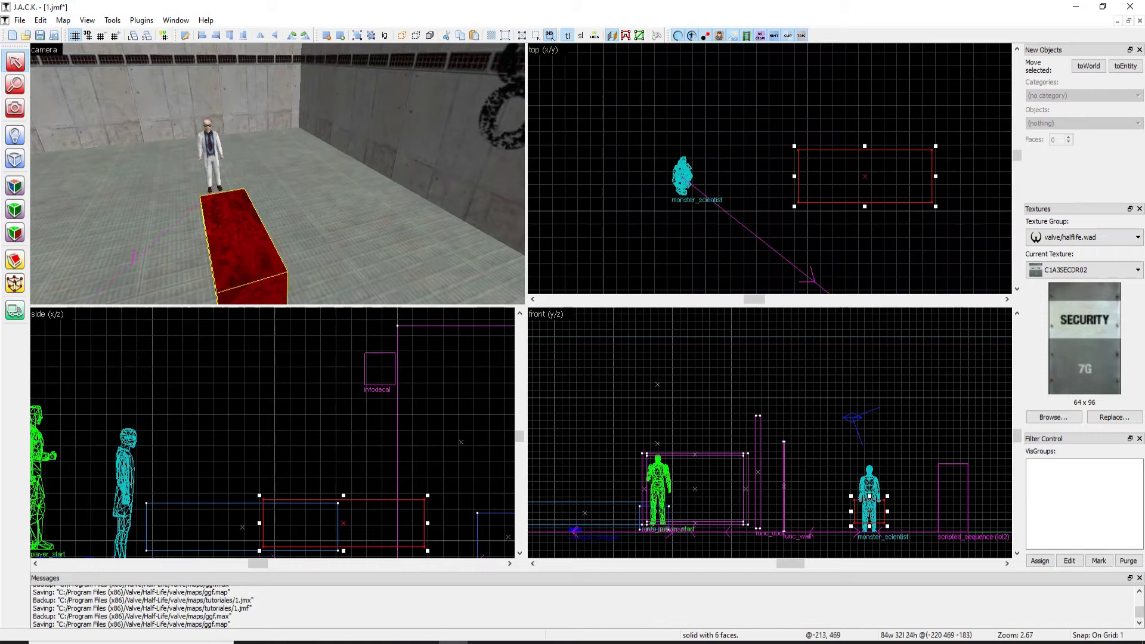
Raise the duplicate block's height to about 61 units and extend its length to about 101 units
left_click_drag(345, 494, 345, 421)
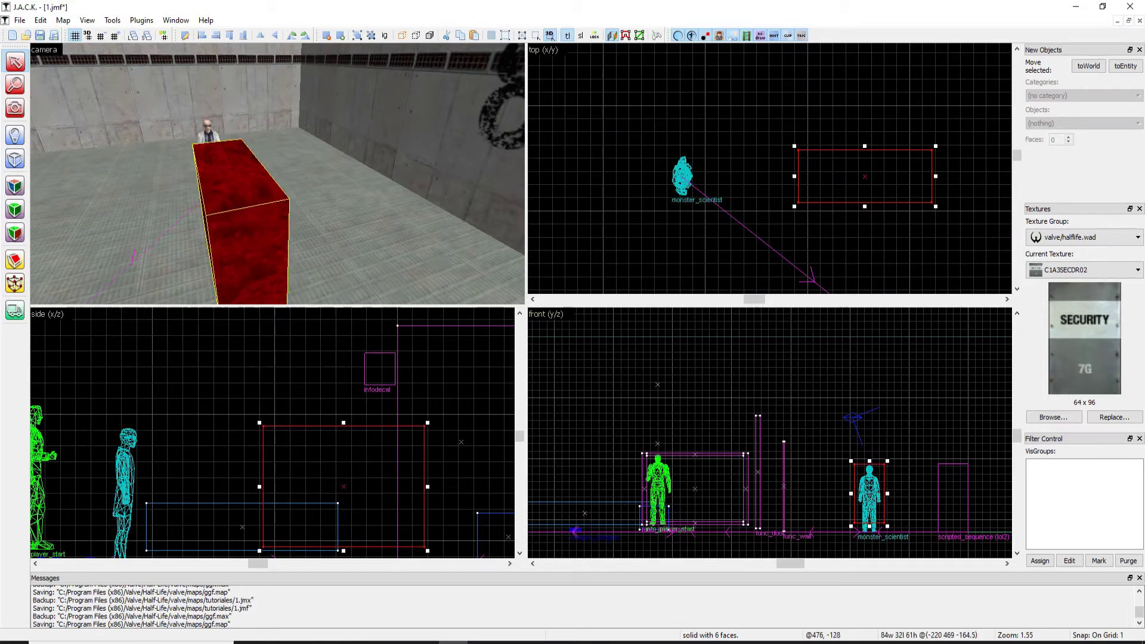
key("z")
scroll(896, 358, "down", 1)
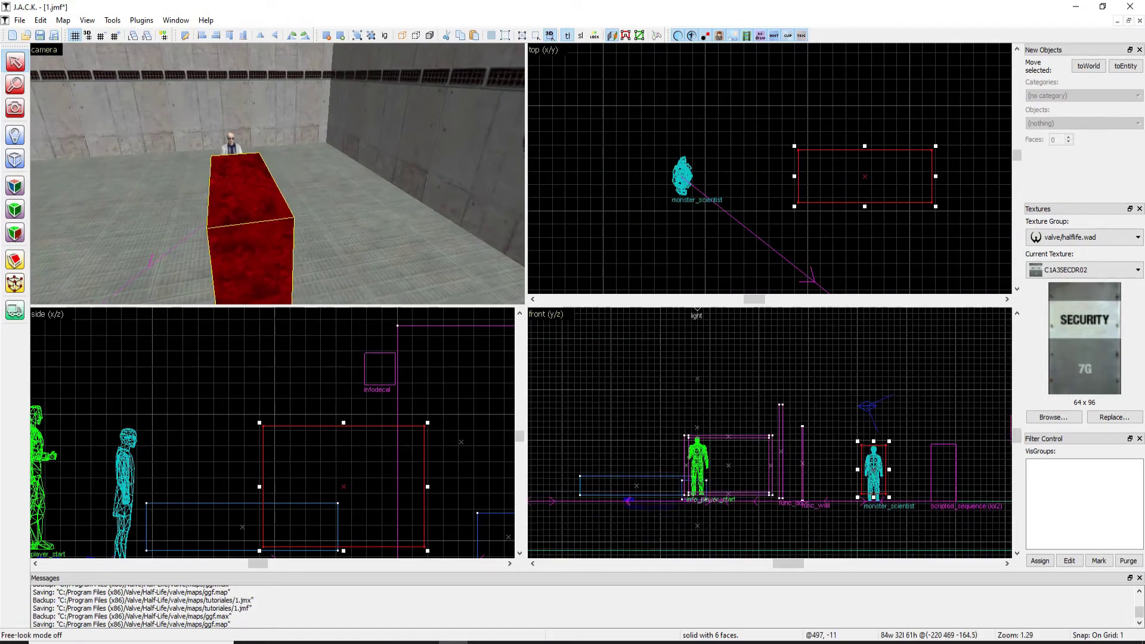
scroll(894, 435, "up", 3)
left_click_drag(881, 427, 973, 427)
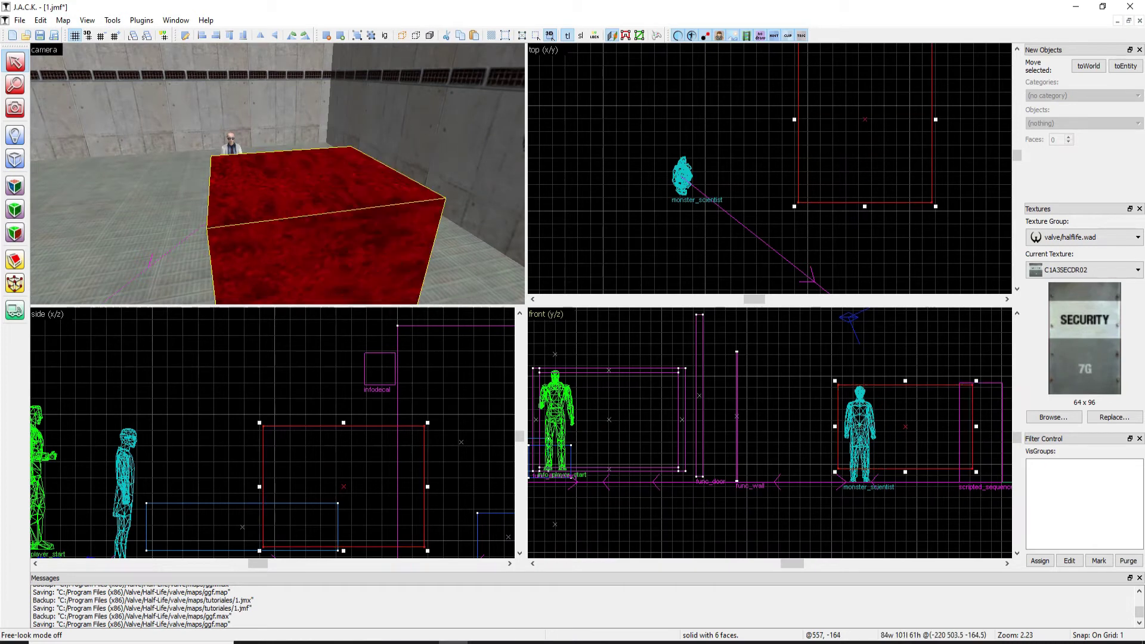
Apply the red C3A2A_TNK4 texture from halflife.wad to all six faces of the enlarged block and justify it to the center
key("a")
key("d")
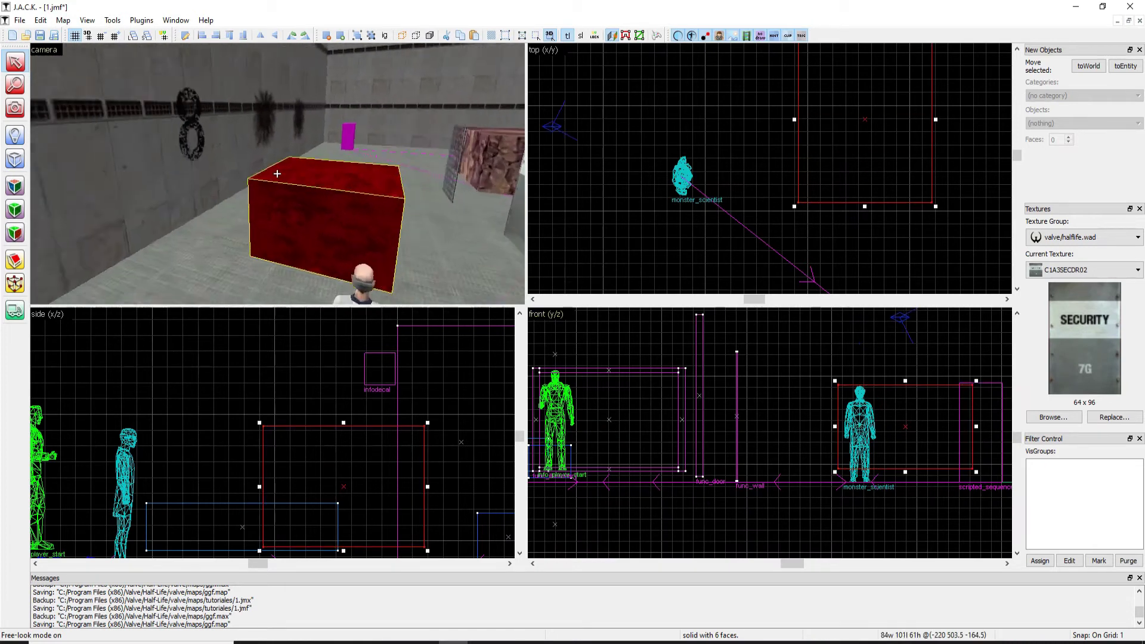
key("z")
key("shift+a")
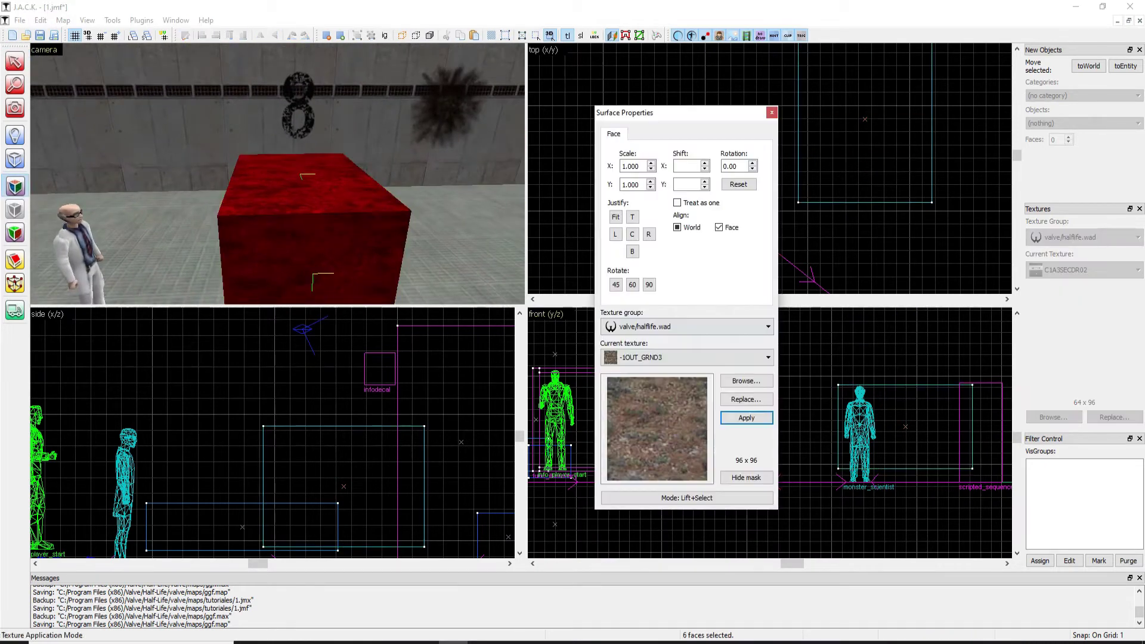
left_click(745, 381)
scroll(567, 304, "down", 7)
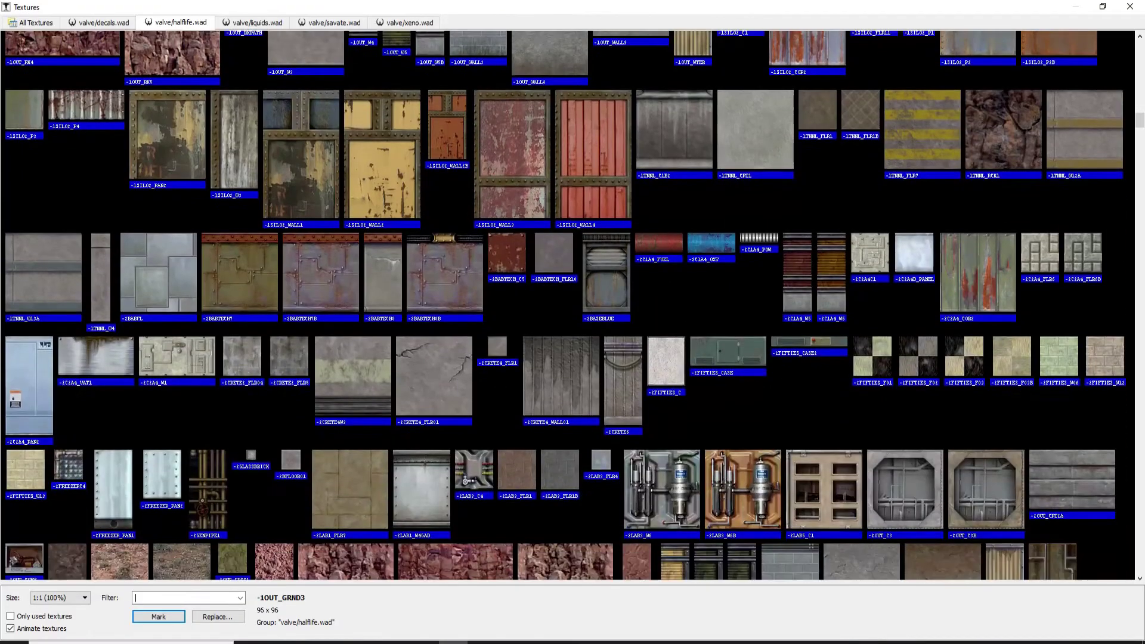
scroll(570, 304, "down", 3)
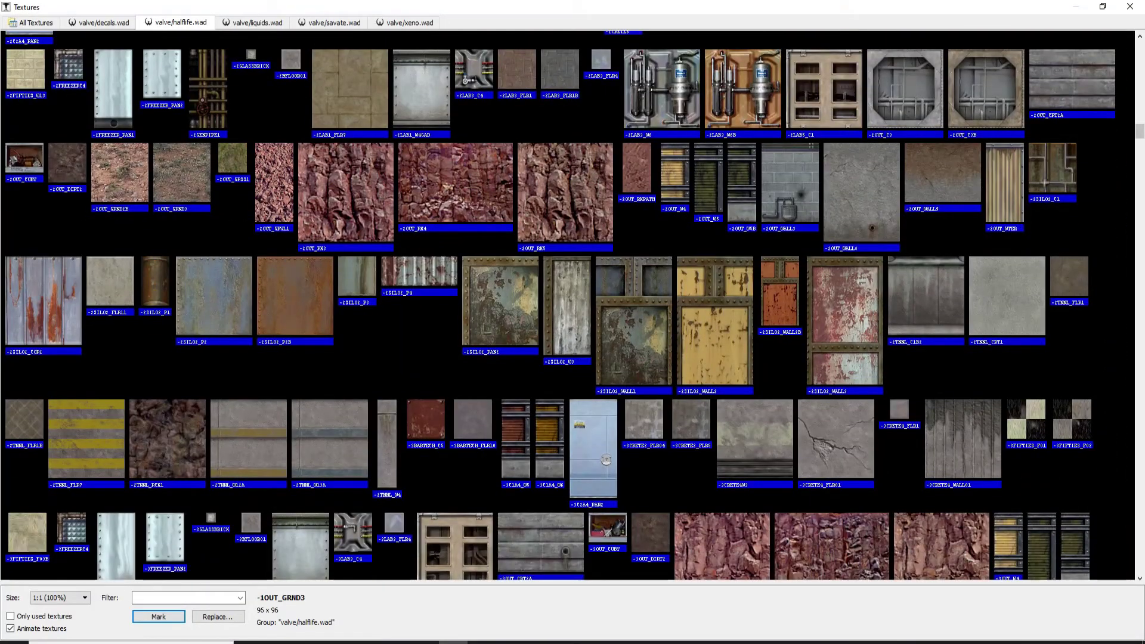
scroll(569, 305, "down", 10)
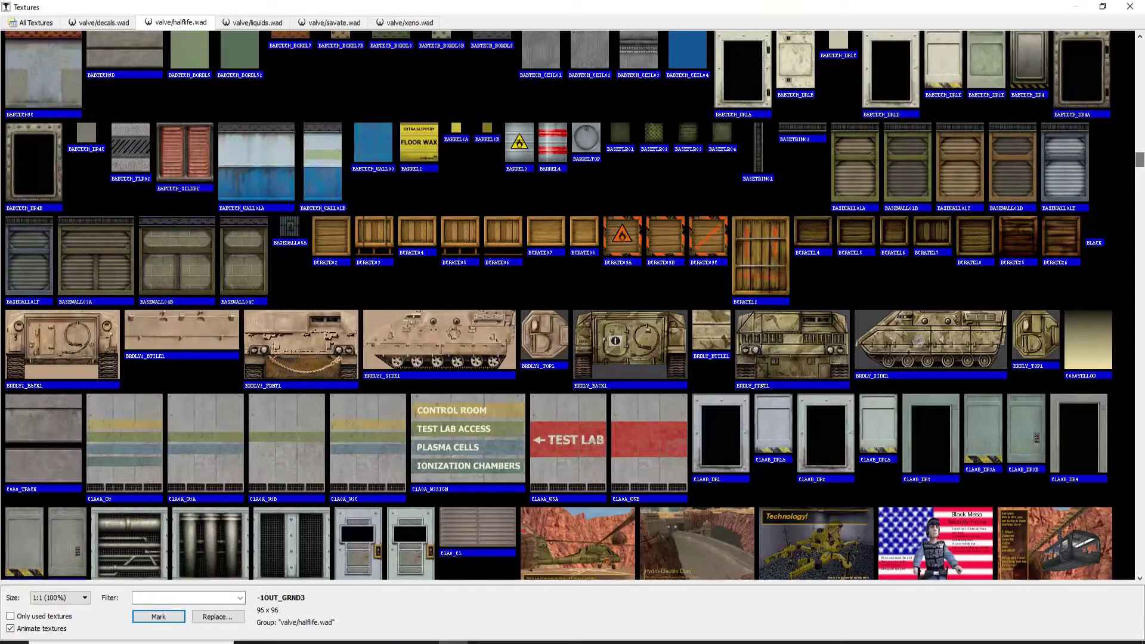
scroll(570, 304, "down", 1)
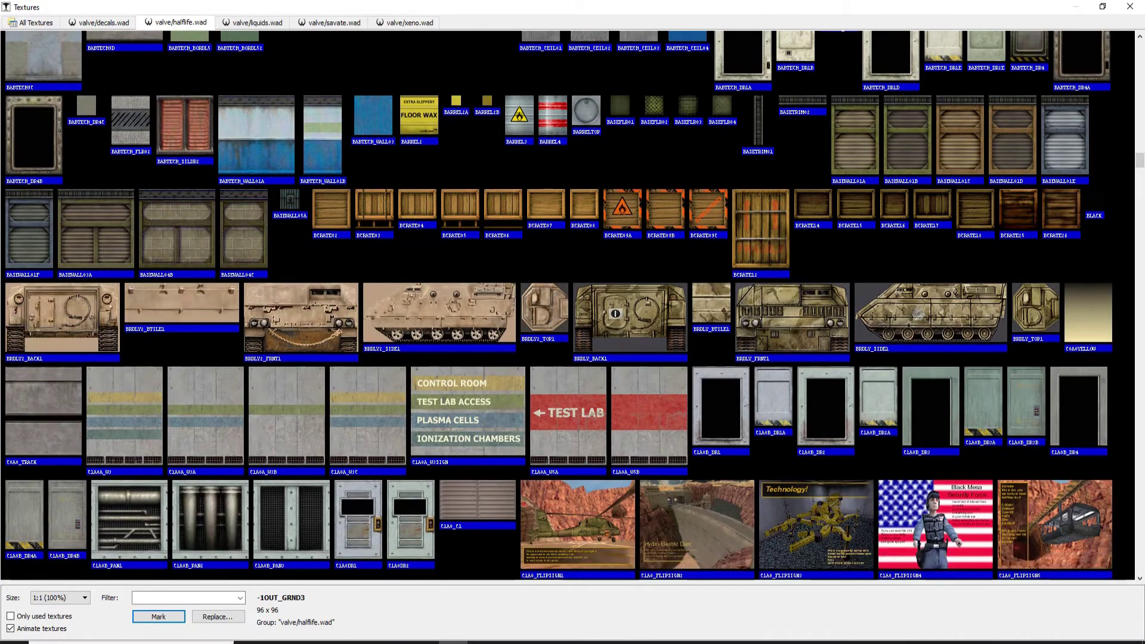
scroll(569, 304, "up", 3)
scroll(570, 304, "down", 3)
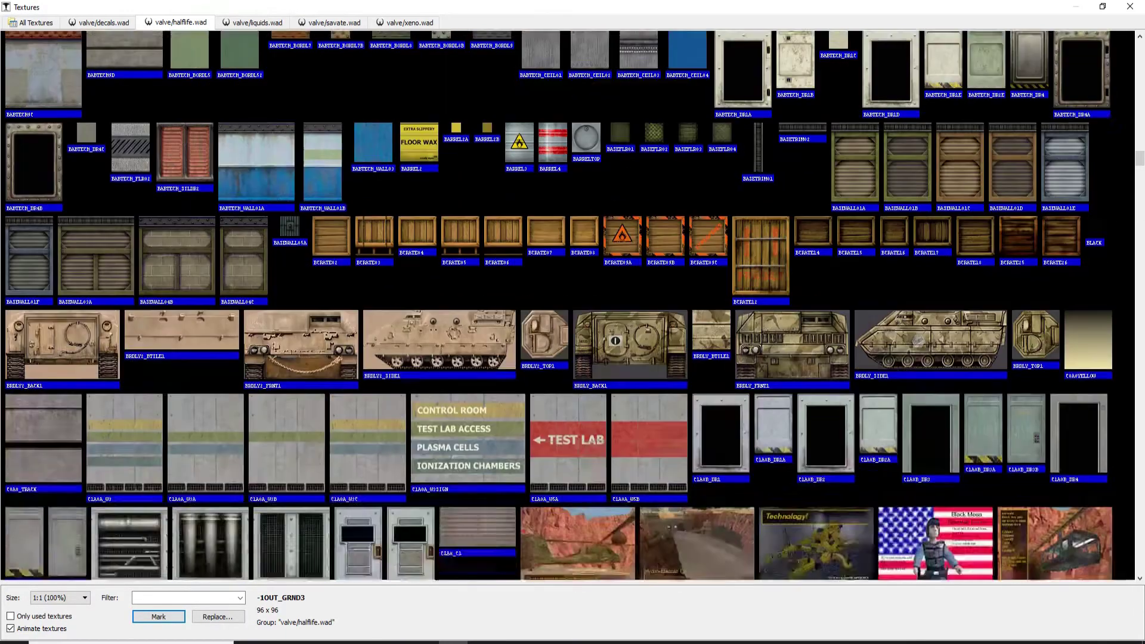
scroll(570, 304, "up", 2)
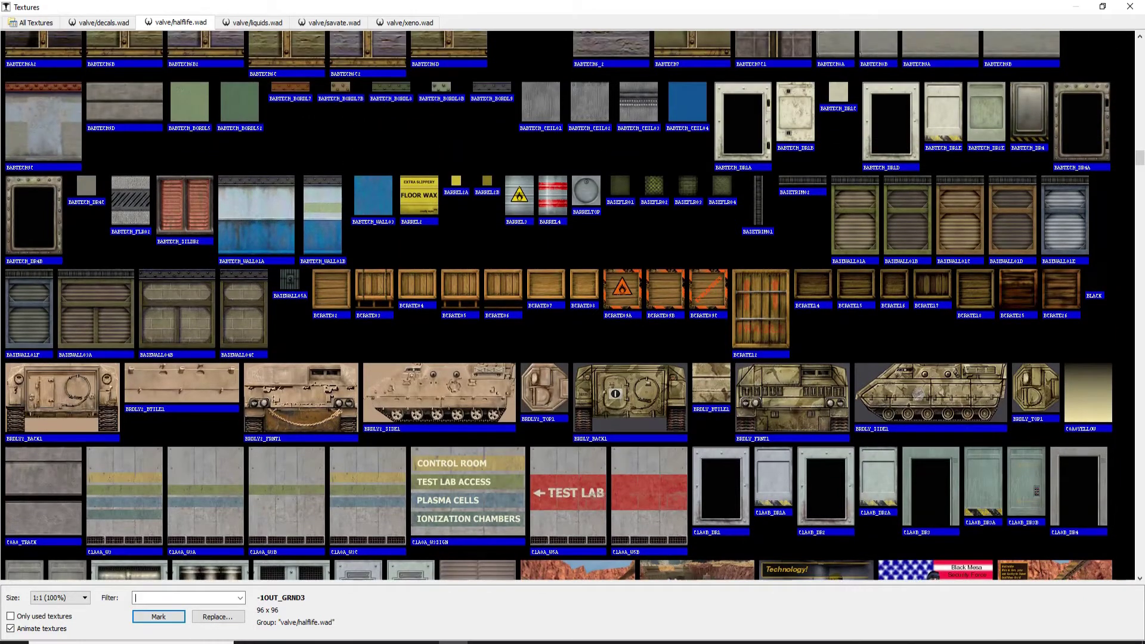
scroll(570, 304, "up", 1)
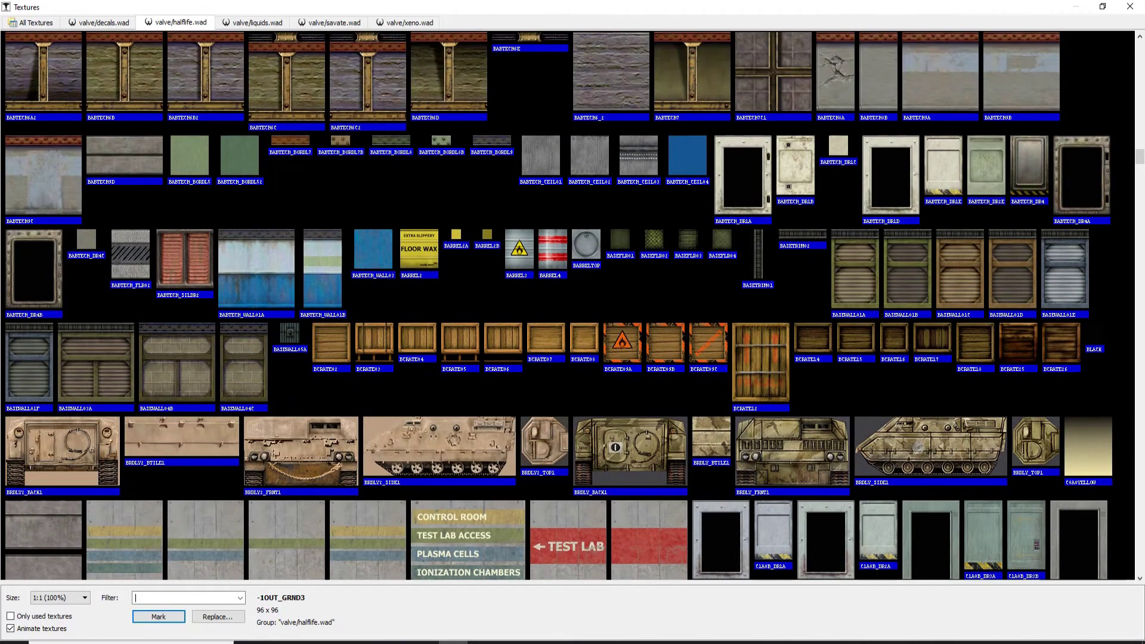
scroll(569, 304, "down", 2)
scroll(569, 305, "down", 2)
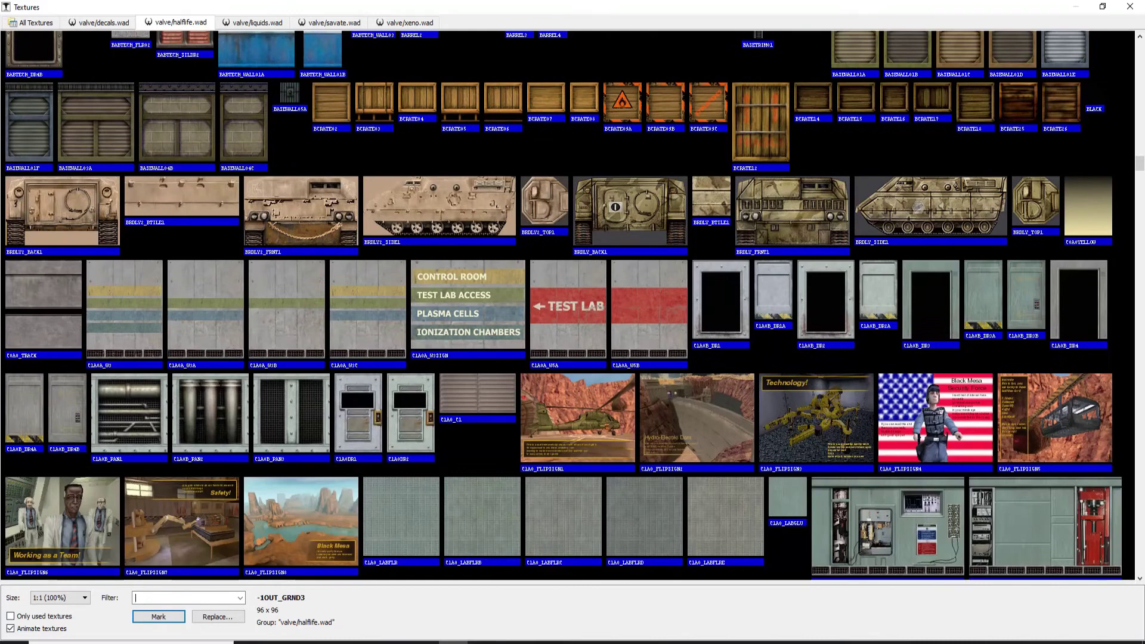
scroll(570, 304, "up", 4)
scroll(570, 304, "up", 2)
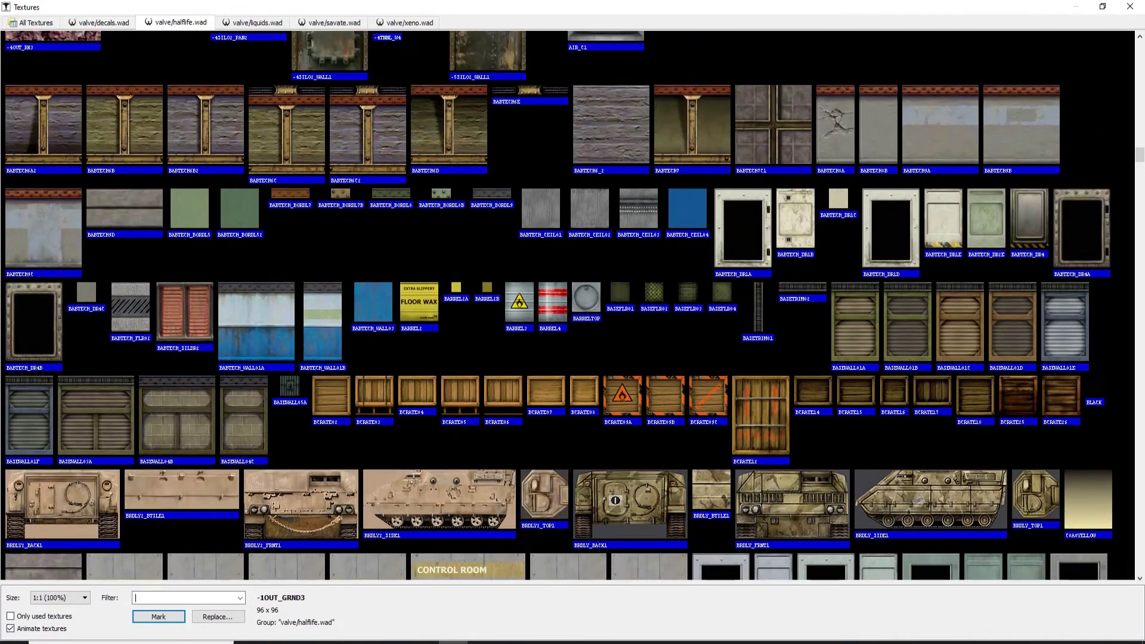
scroll(569, 304, "up", 10)
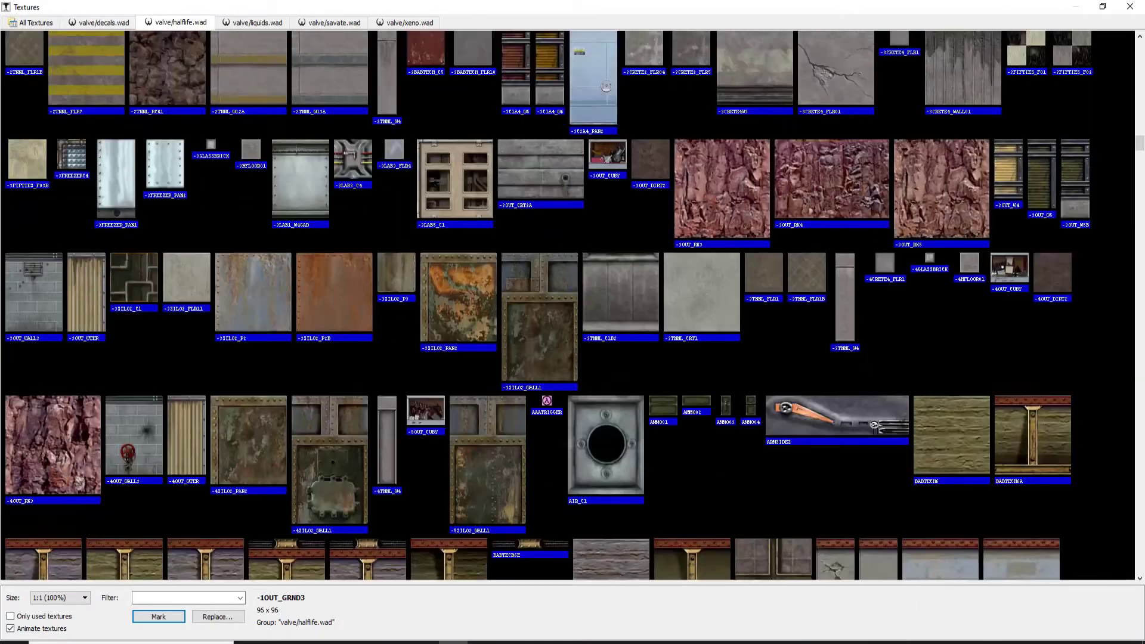
scroll(570, 305, "up", 10)
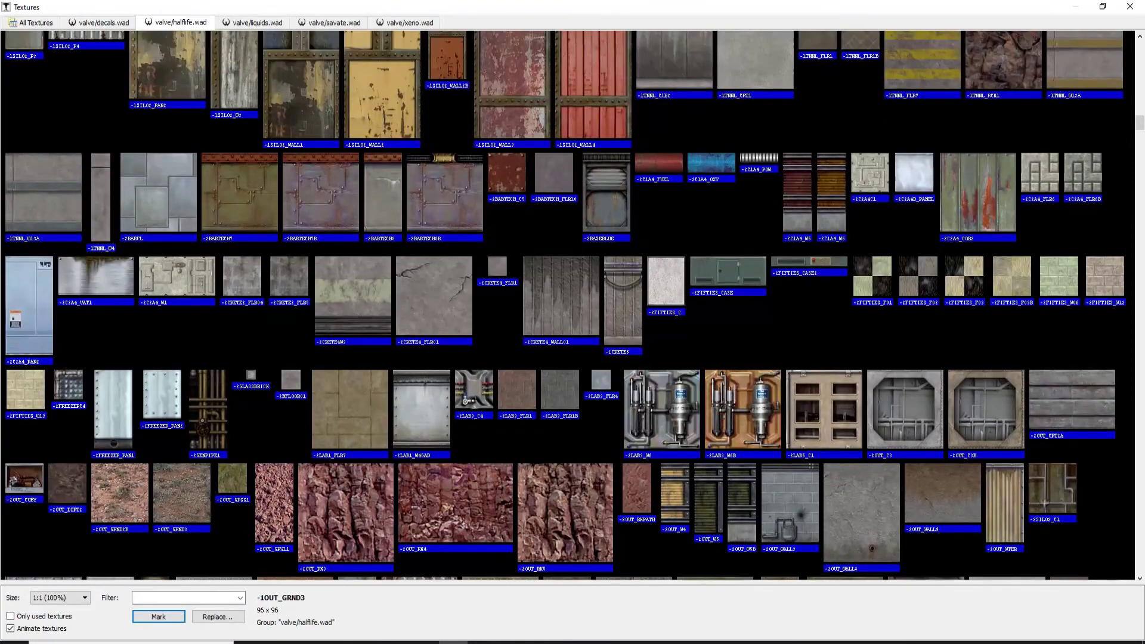
scroll(570, 304, "up", 1)
scroll(567, 304, "up", 3)
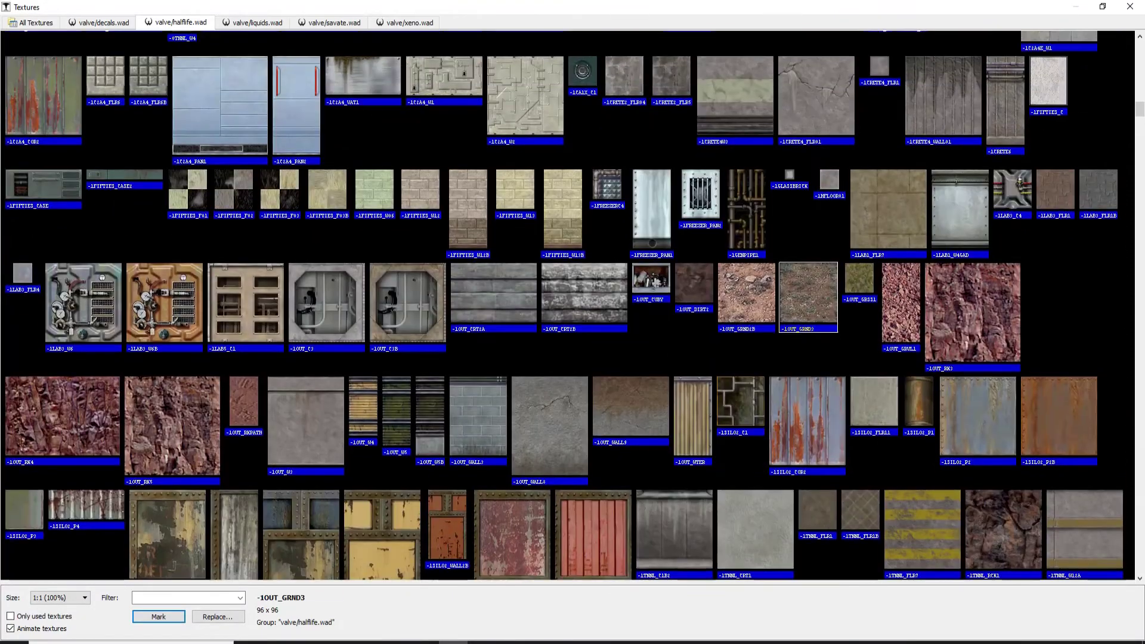
scroll(567, 304, "up", 9)
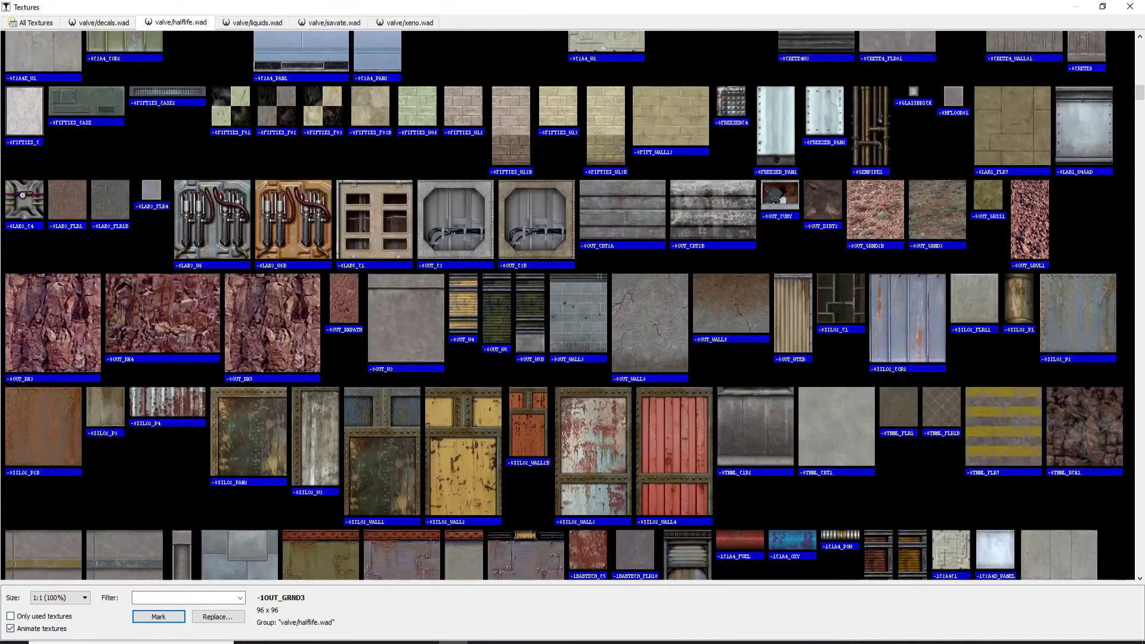
scroll(567, 304, "up", 4)
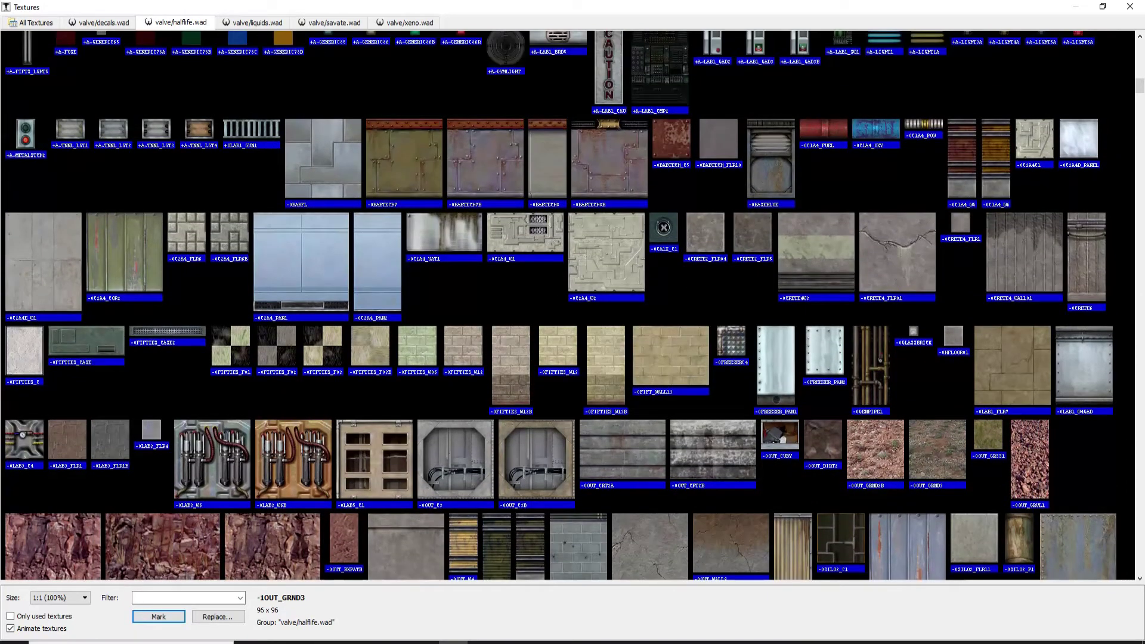
scroll(566, 304, "up", 8)
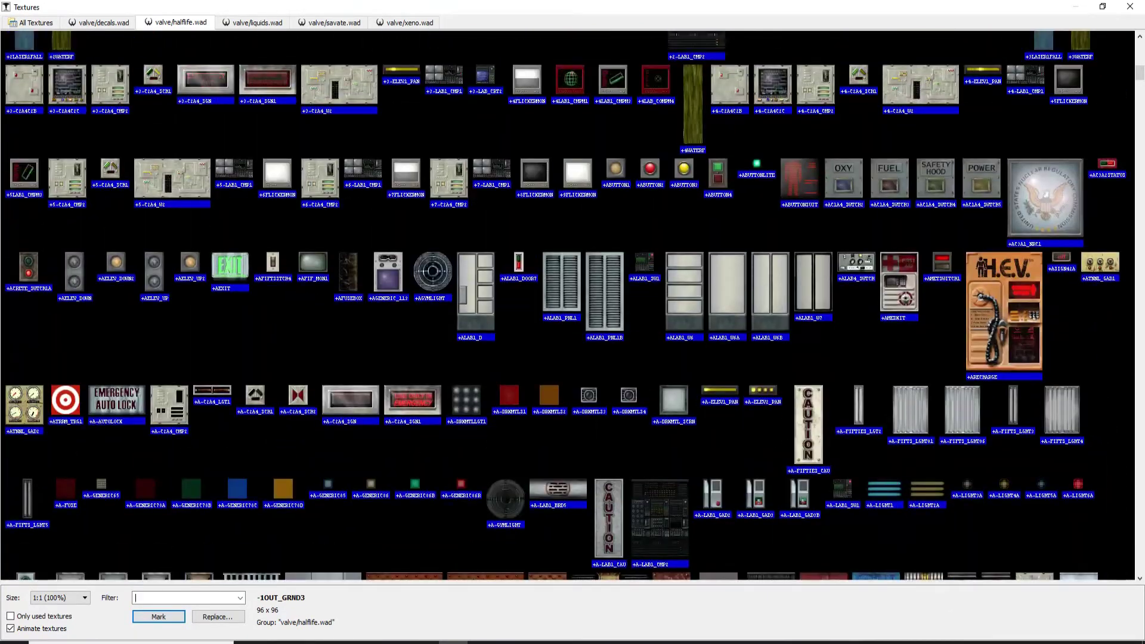
scroll(567, 304, "up", 8)
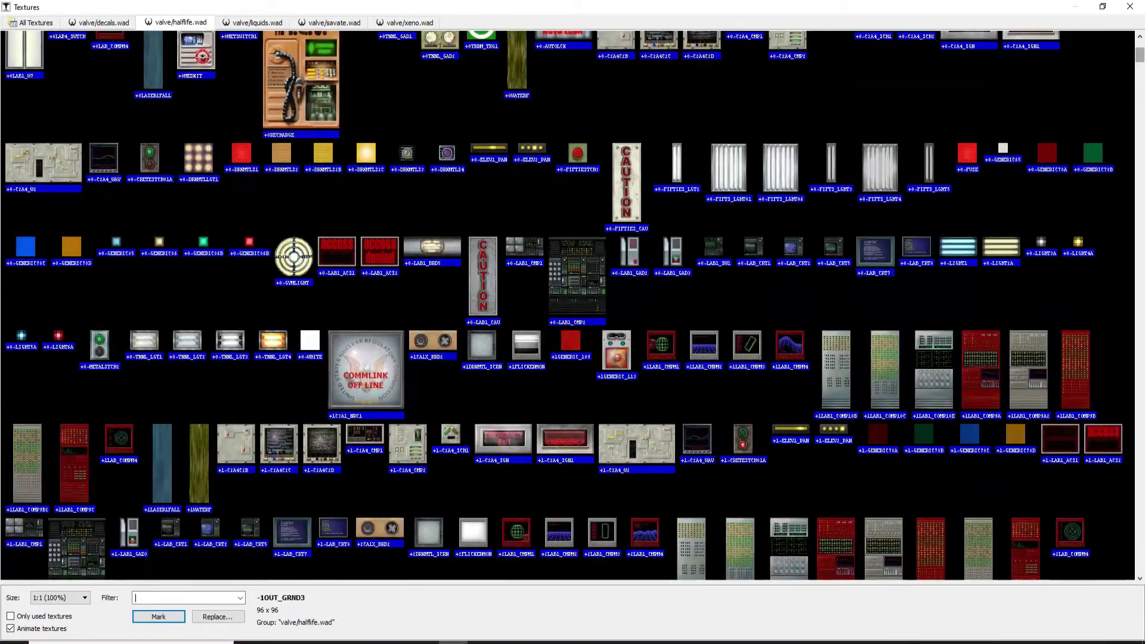
scroll(566, 304, "down", 10)
scroll(566, 305, "down", 15)
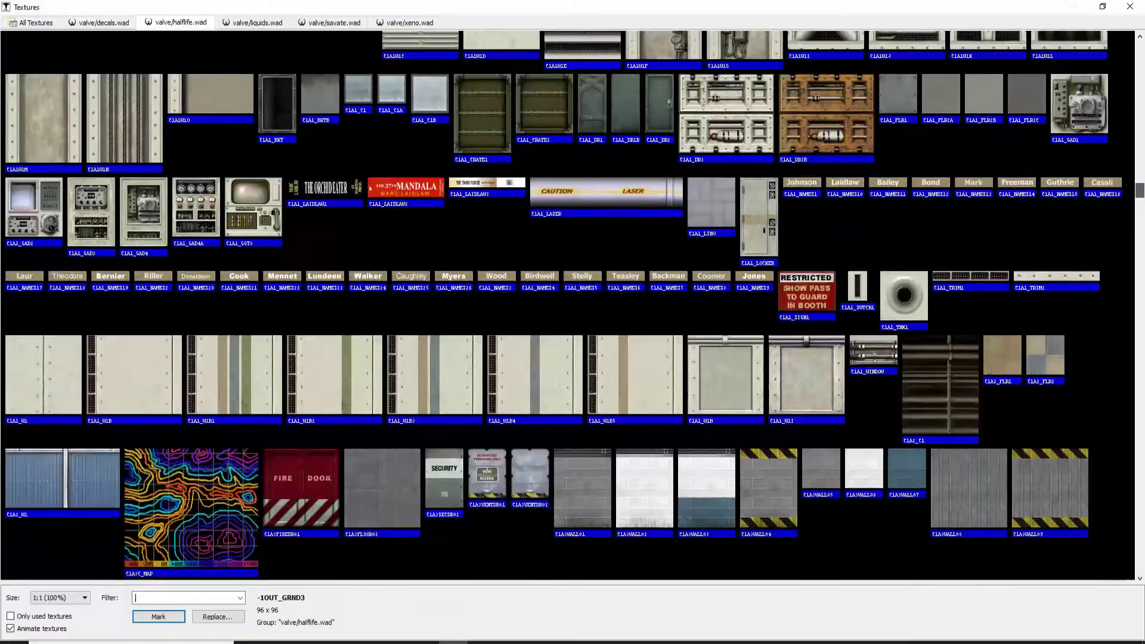
scroll(567, 304, "down", 12)
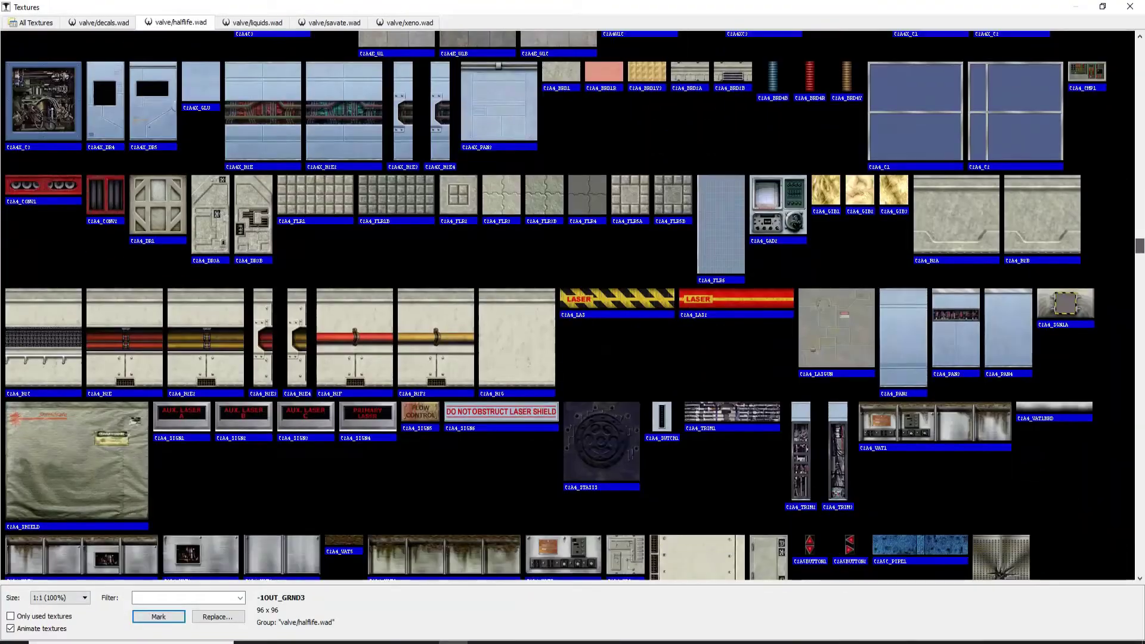
scroll(566, 304, "down", 15)
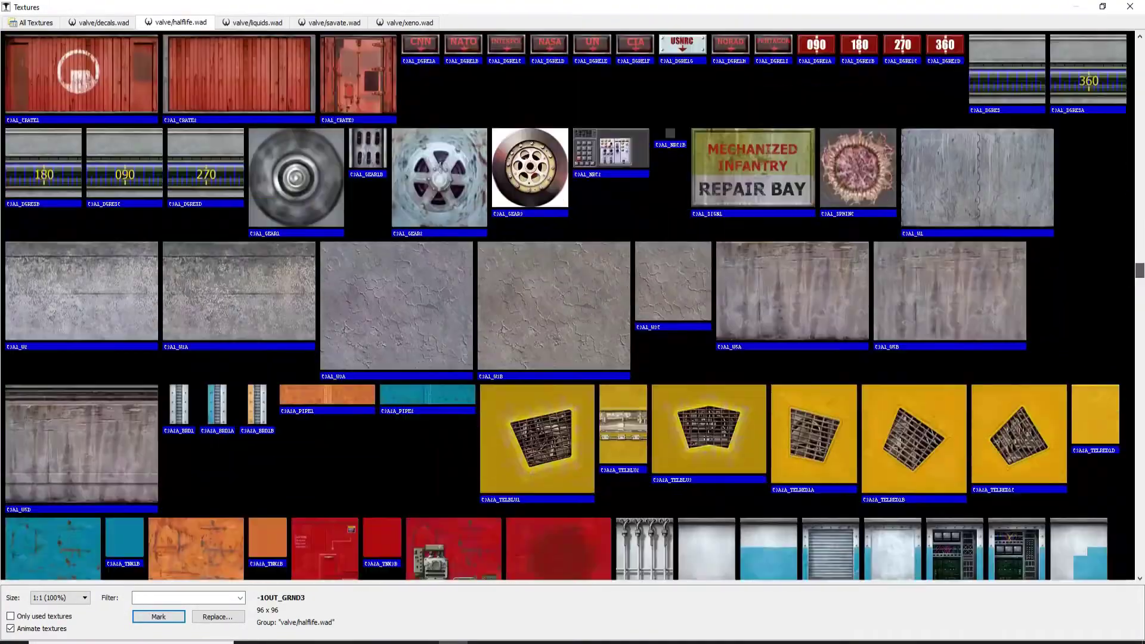
scroll(567, 304, "up", 8)
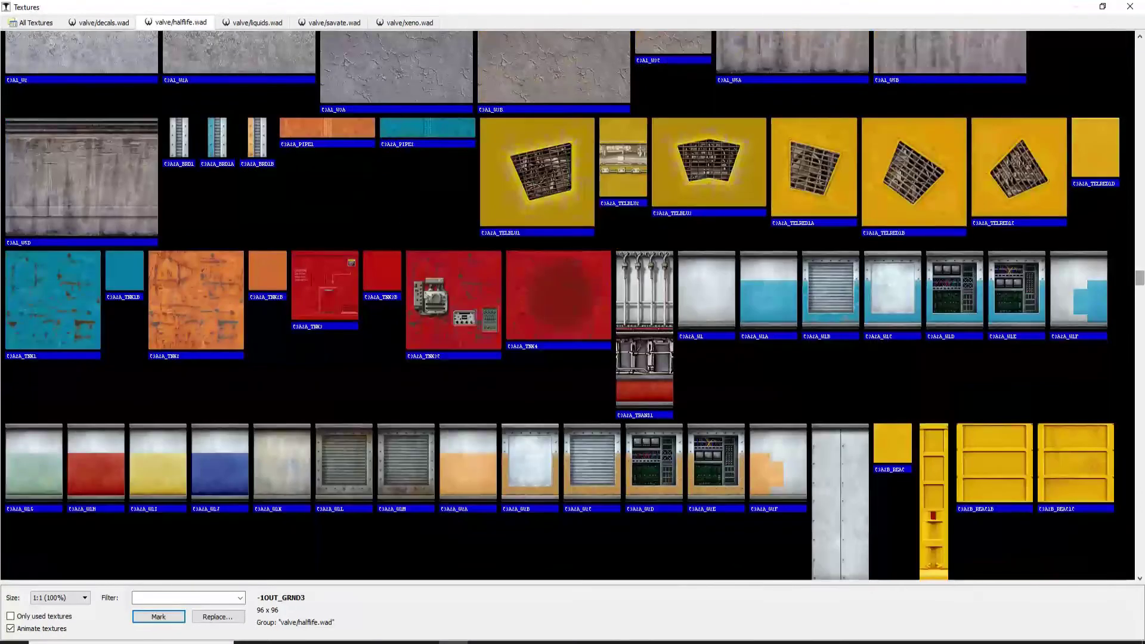
scroll(567, 304, "down", 1)
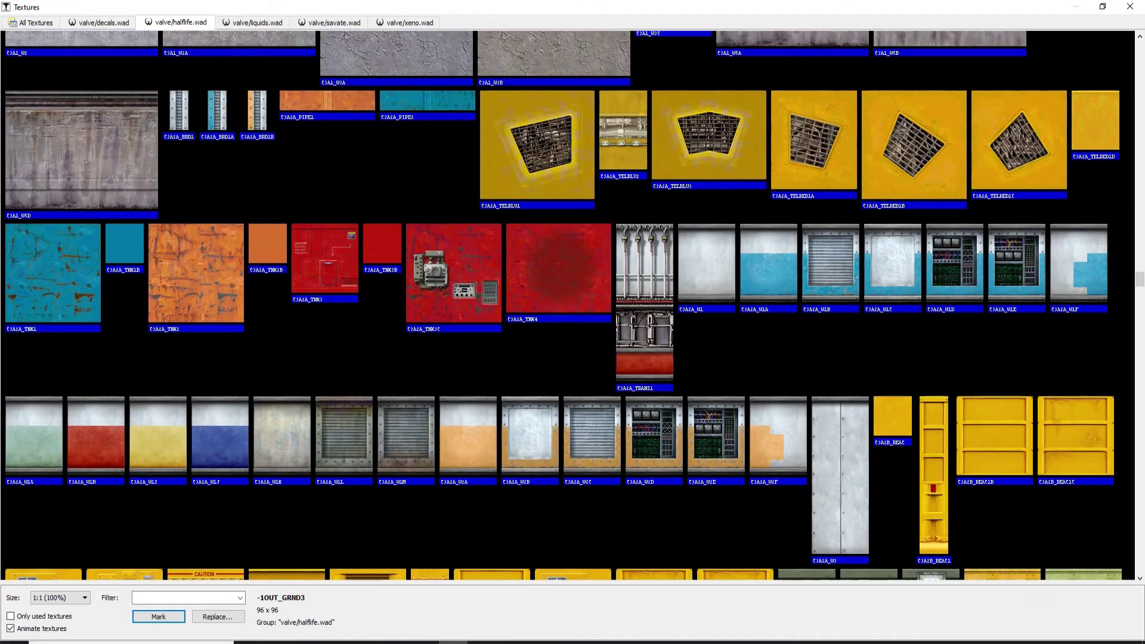
scroll(567, 304, "down", 10)
scroll(567, 304, "up", 7)
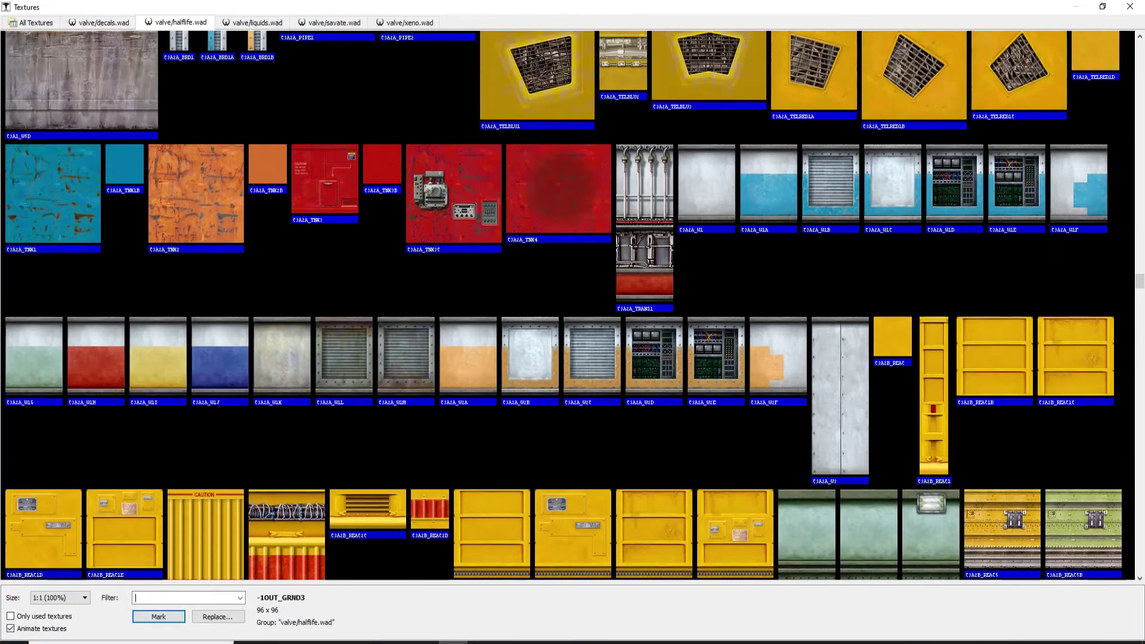
scroll(567, 305, "up", 3)
double_click(558, 273)
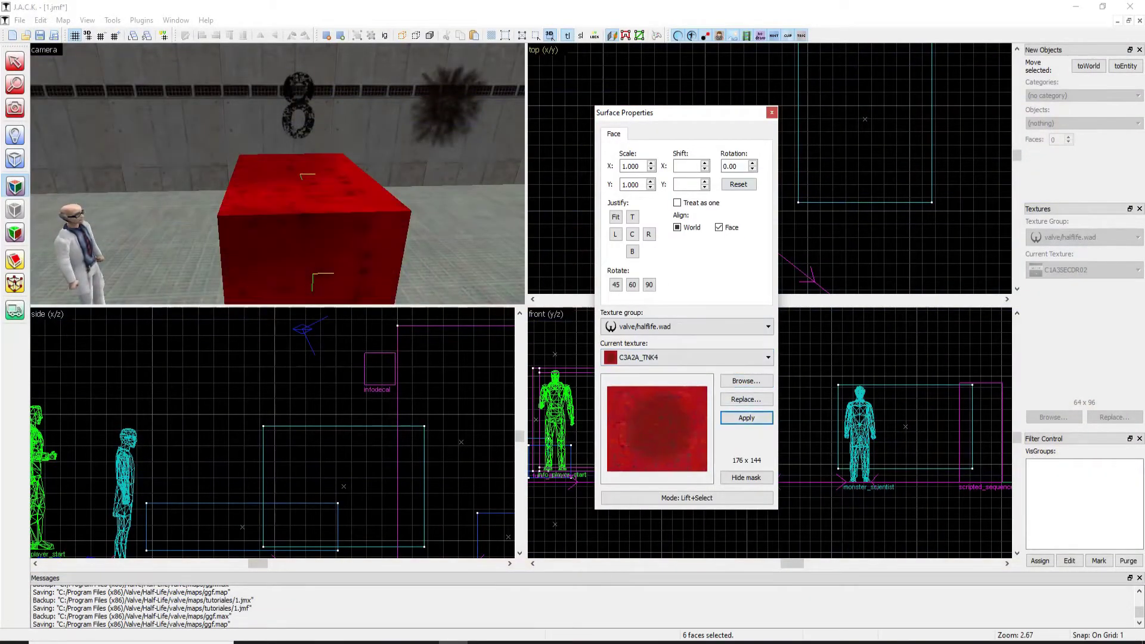
key("shift+s")
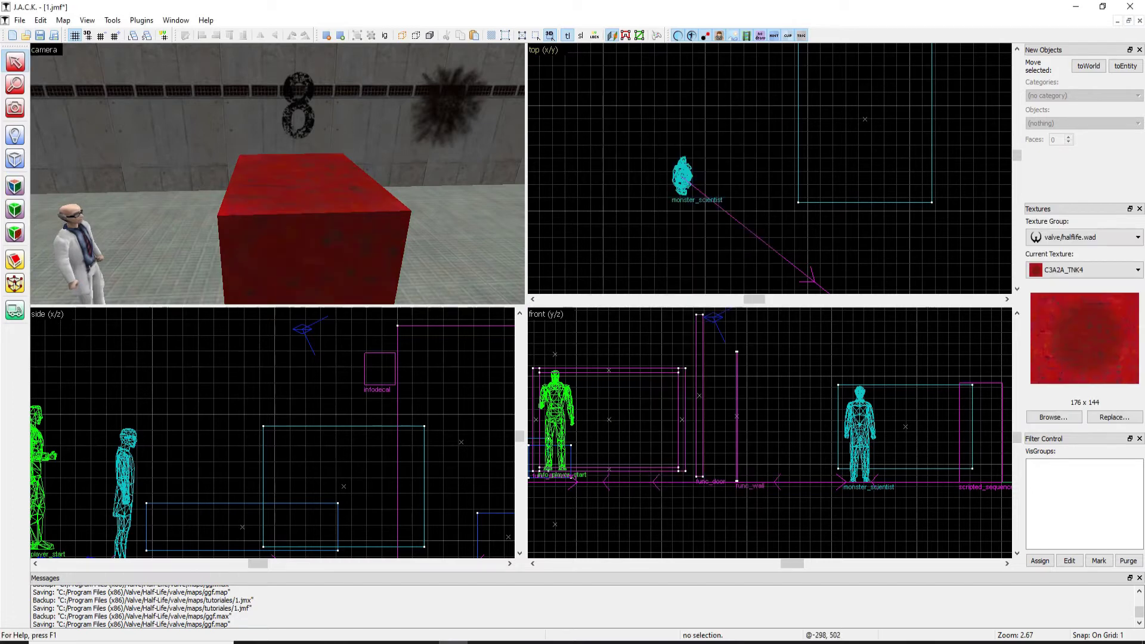
Select the enlarged red block as a whole object, ready for conversion to an entity
key("a")
key("z")
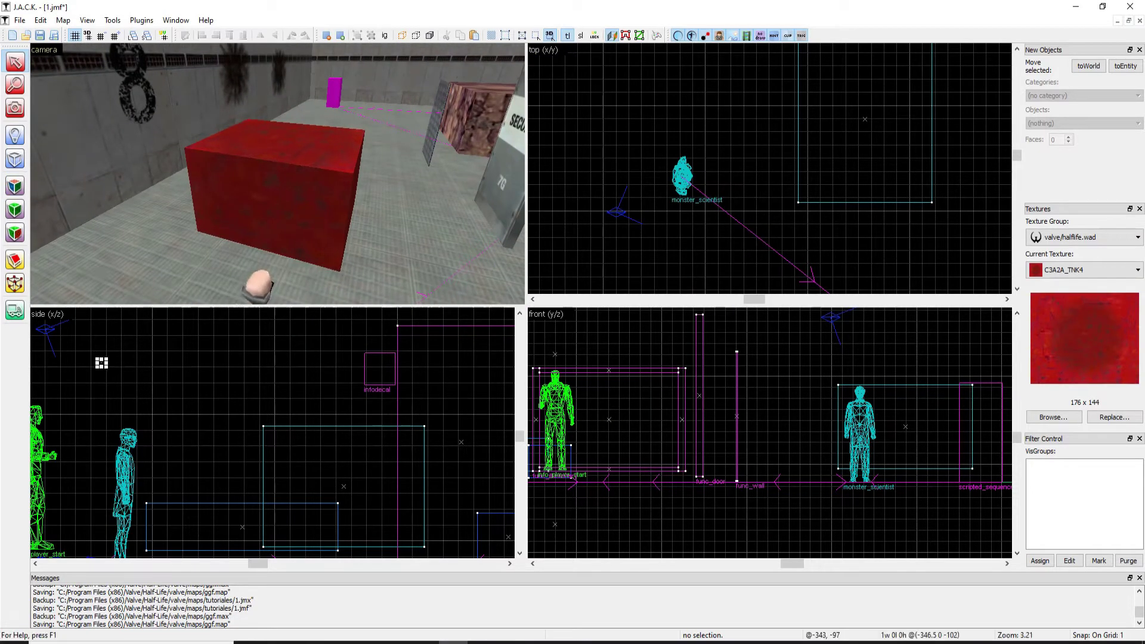
left_click(276, 174)
left_click(210, 409)
left_click(277, 173)
key("z")
key("w")
key("z")
right_click(276, 178)
key("Escape")
key("alt+Return")
left_click_drag(478, 187, 478, 237)
key("Escape")
Tie the selected red block to a func_breakable entity
right_click(320, 197)
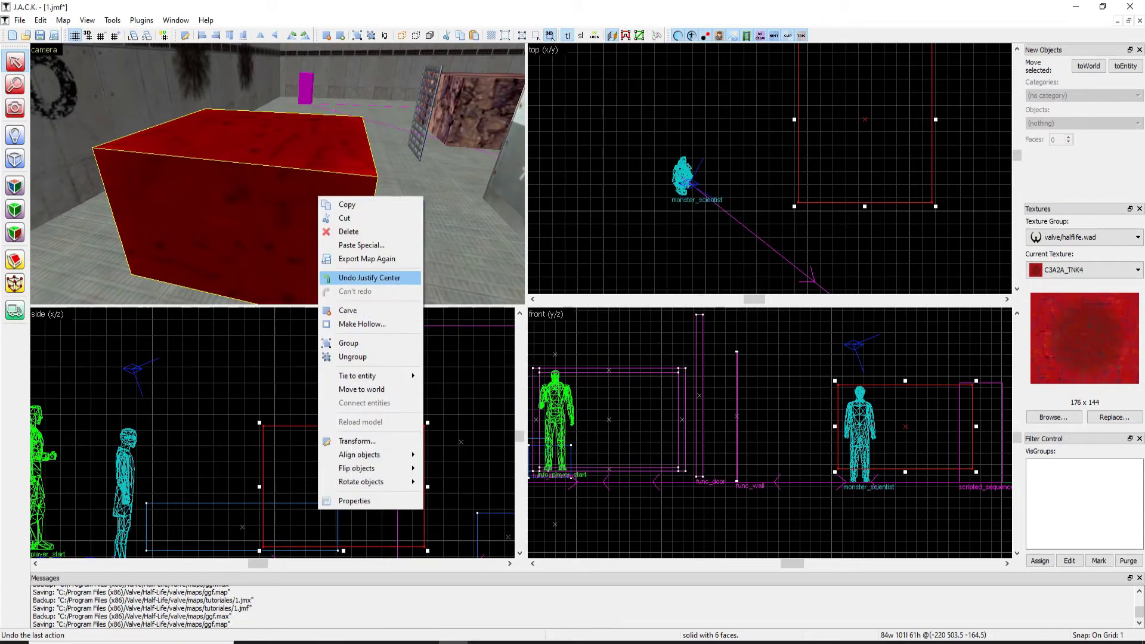
mouse_move(370, 376)
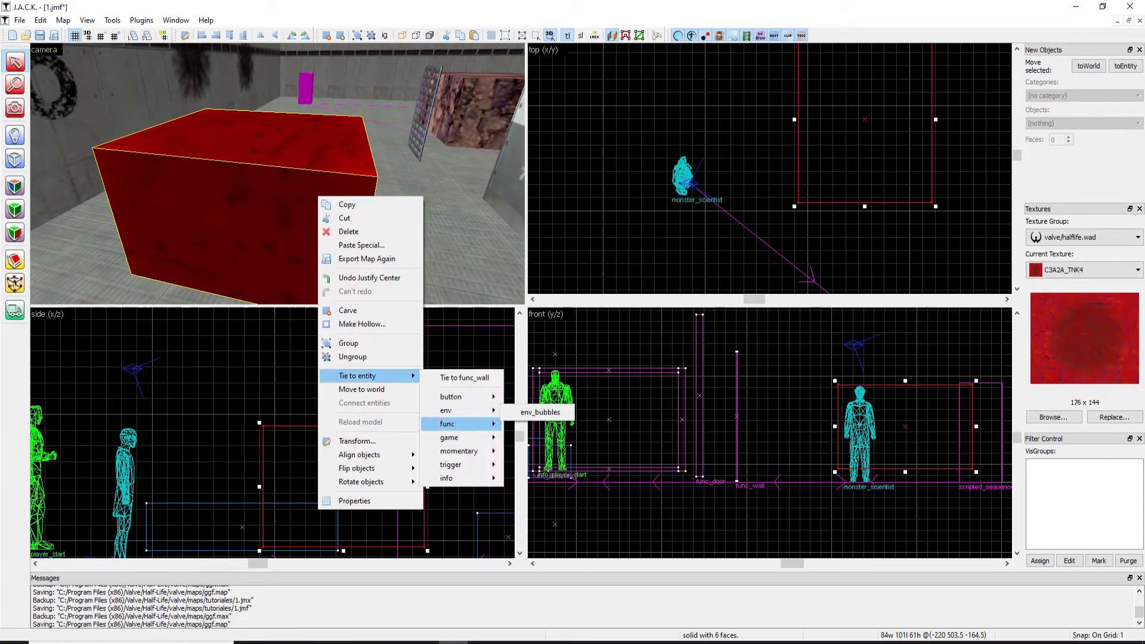
mouse_move(459, 424)
key("Return")
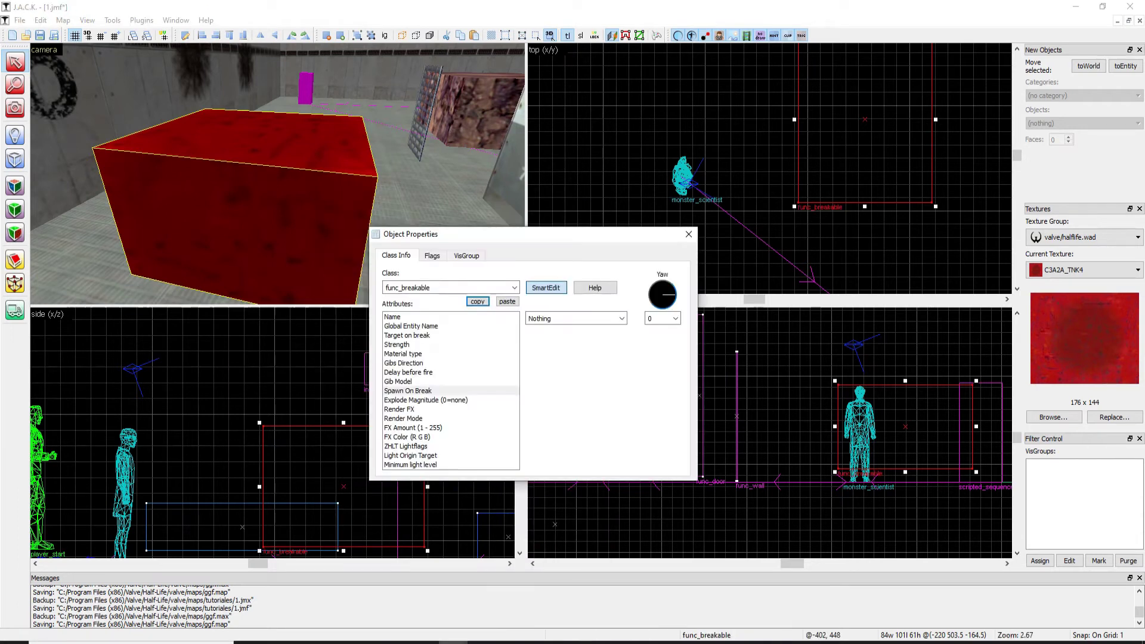
Set the func_breakable block's material type to Metal and close its properties
left_click(397, 344)
left_click(403, 353)
left_click(621, 318)
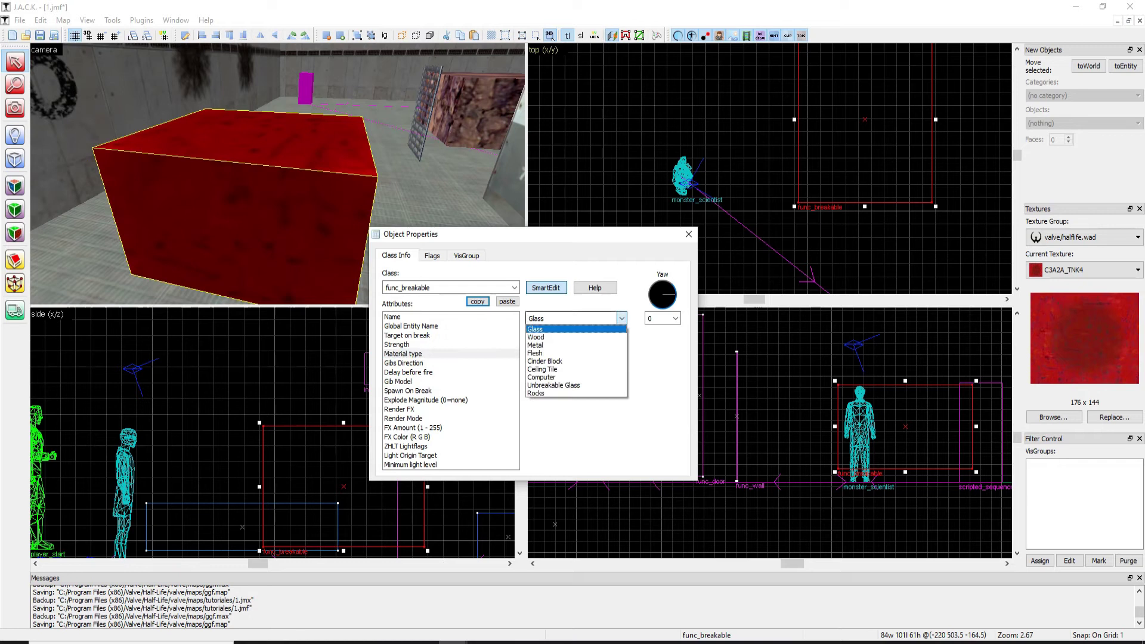
left_click(535, 345)
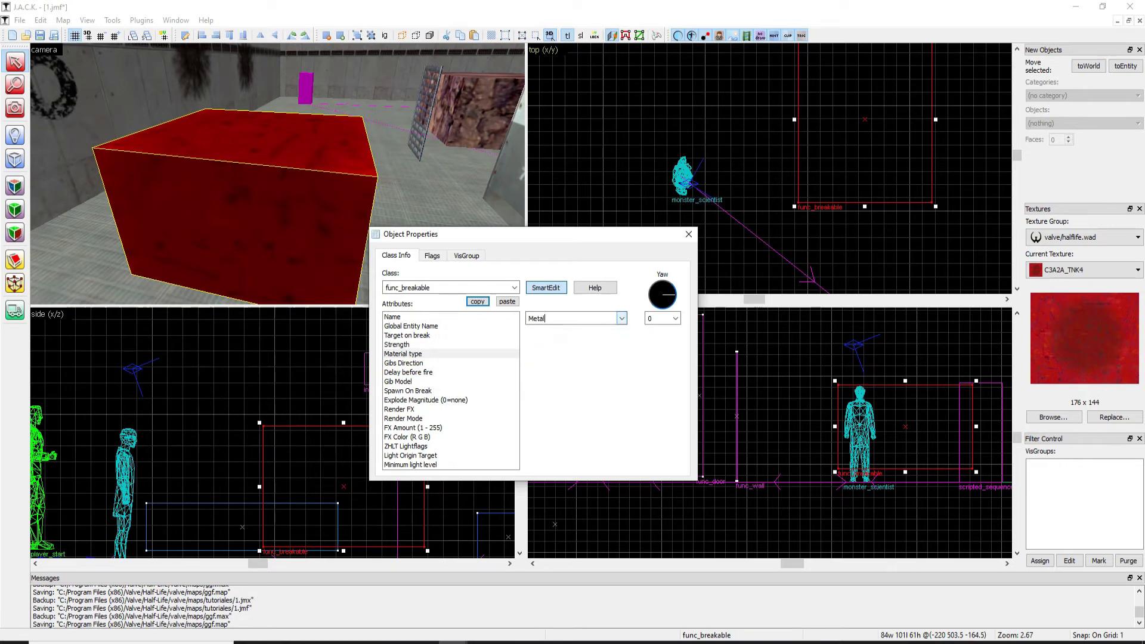
left_click(688, 234)
Place a weapon_crowbar entity on the floor beside the existing weapon near the player start
key("z")
key("s")
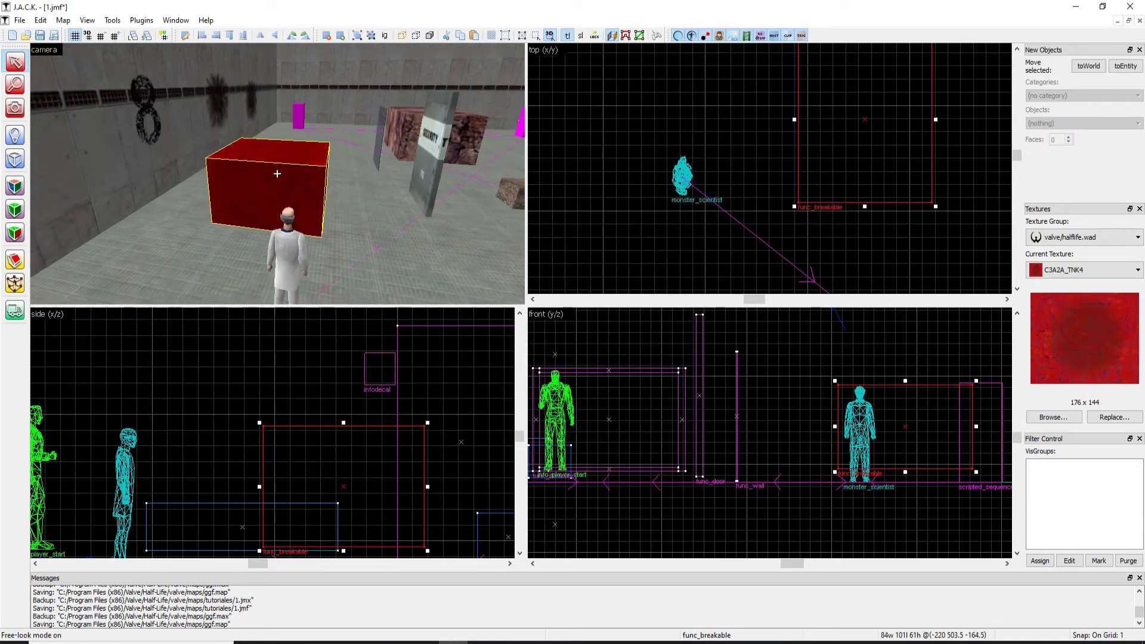
key("w")
key("s")
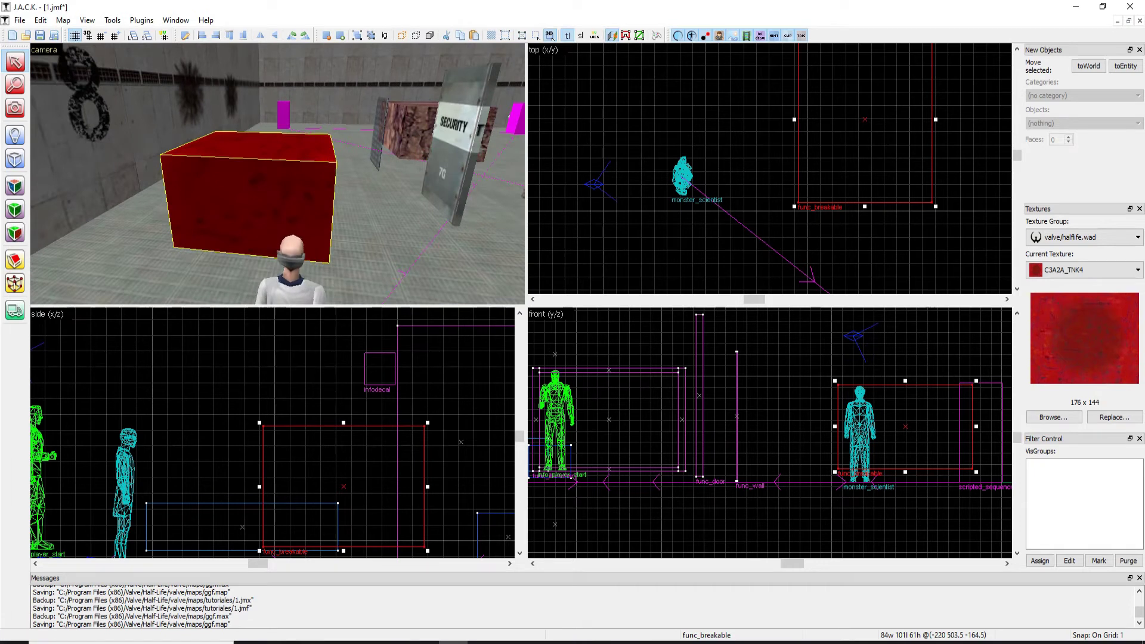
key("z")
key("d")
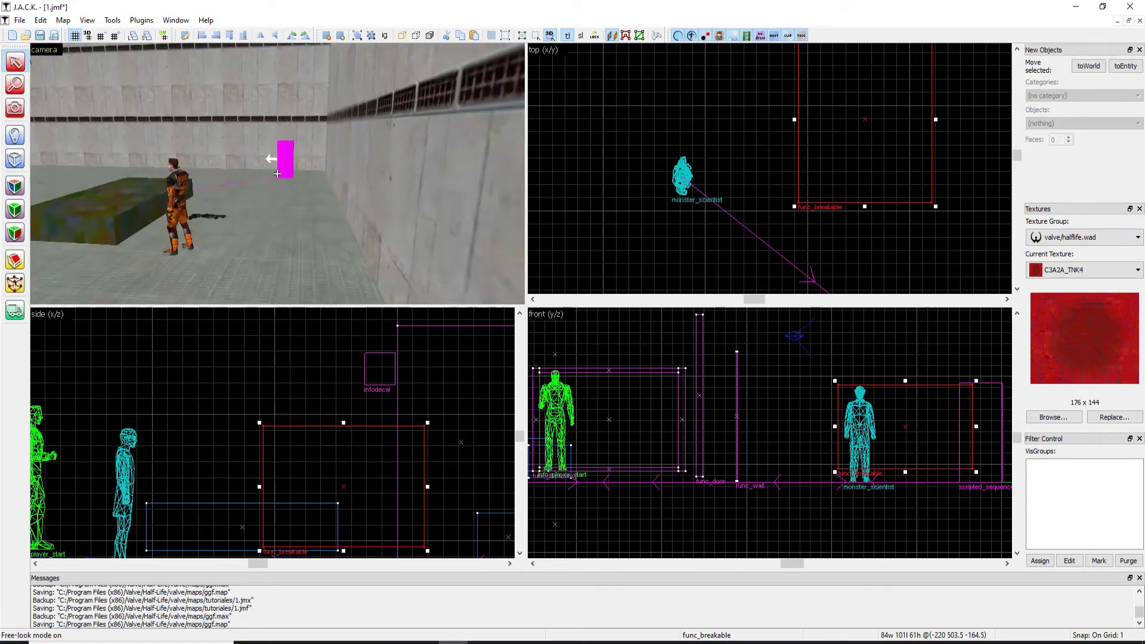
key("w")
key("s")
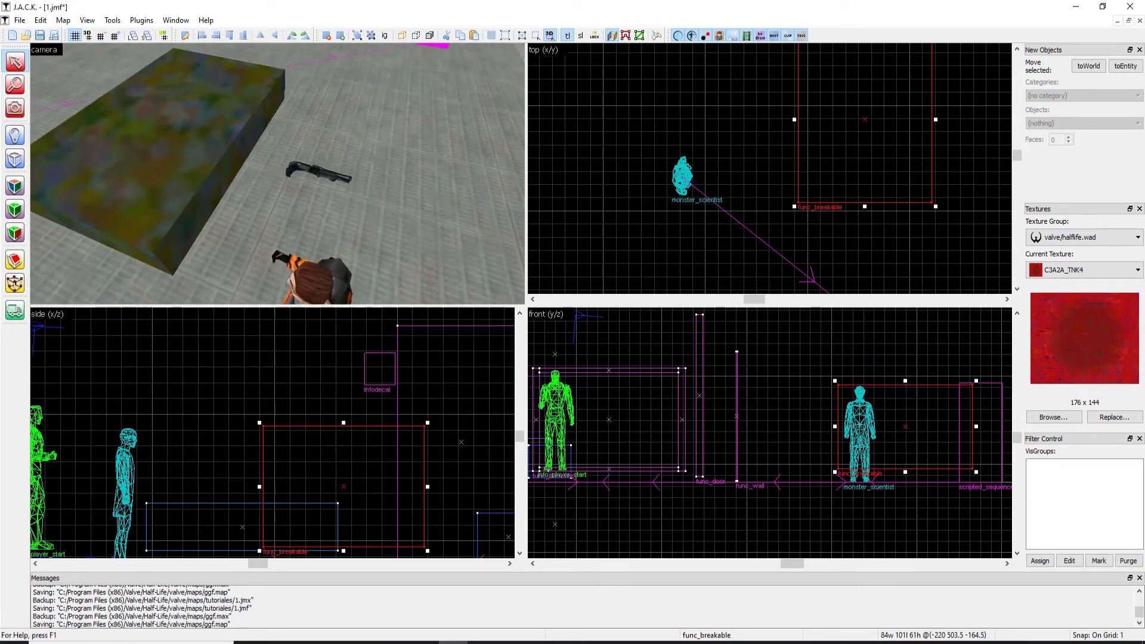
left_click(15, 135)
left_click(1083, 123)
left_click(1084, 123)
left_click(1084, 123)
scroll(1079, 286, "down", 20)
scroll(1079, 302, "down", 2)
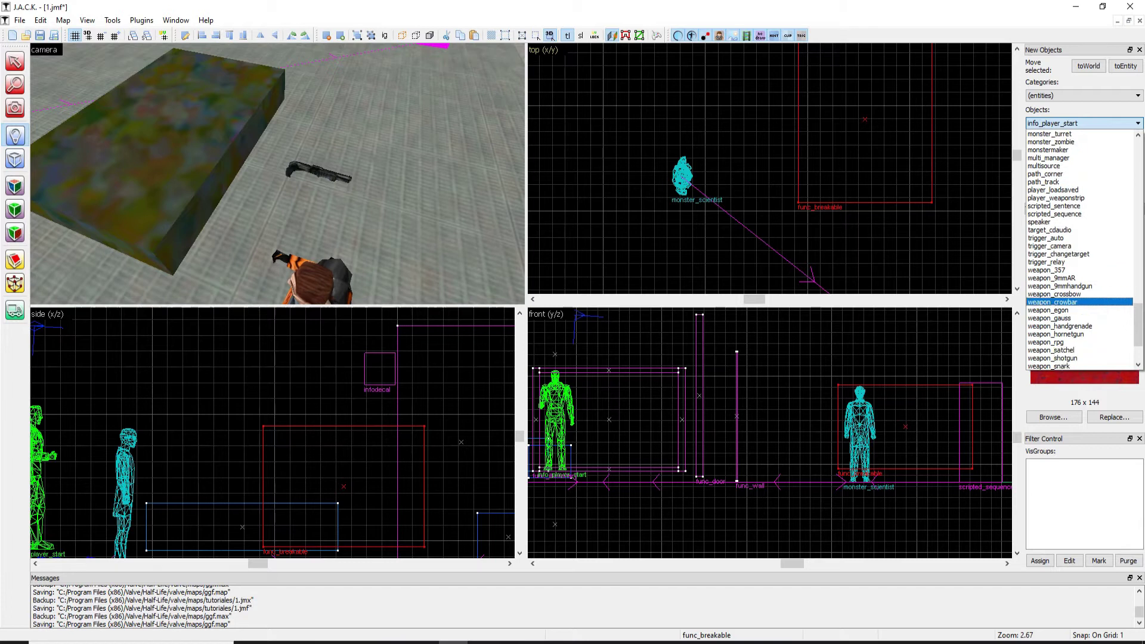
key("Return")
left_click(278, 174)
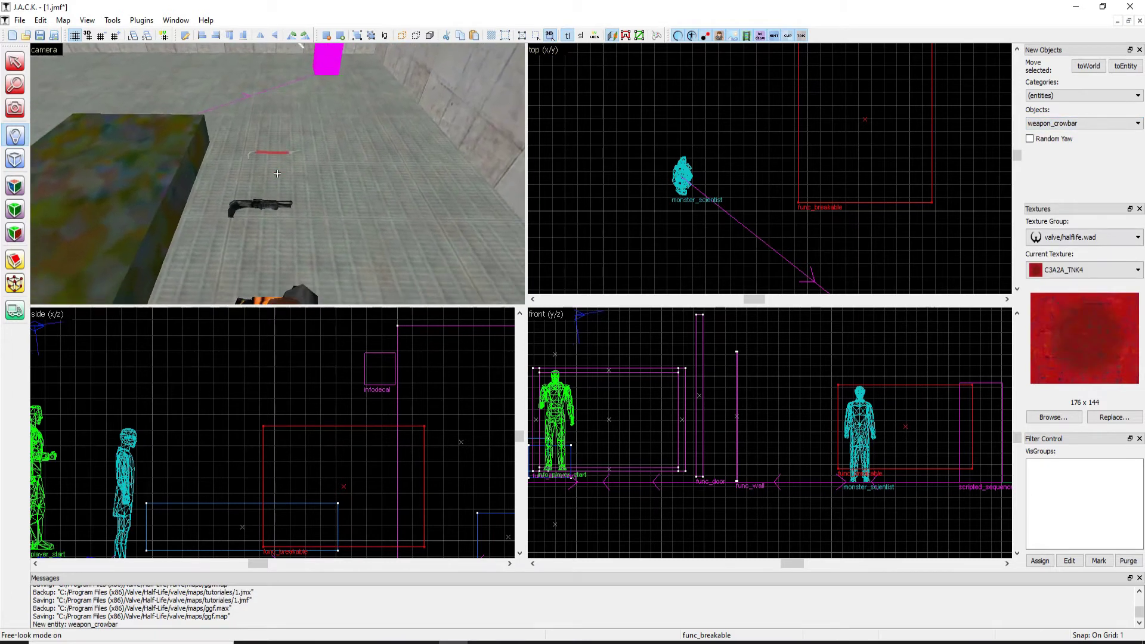
Save the map and run it with normal CSG, BSP, VIS and LIGHT compilation
key("s")
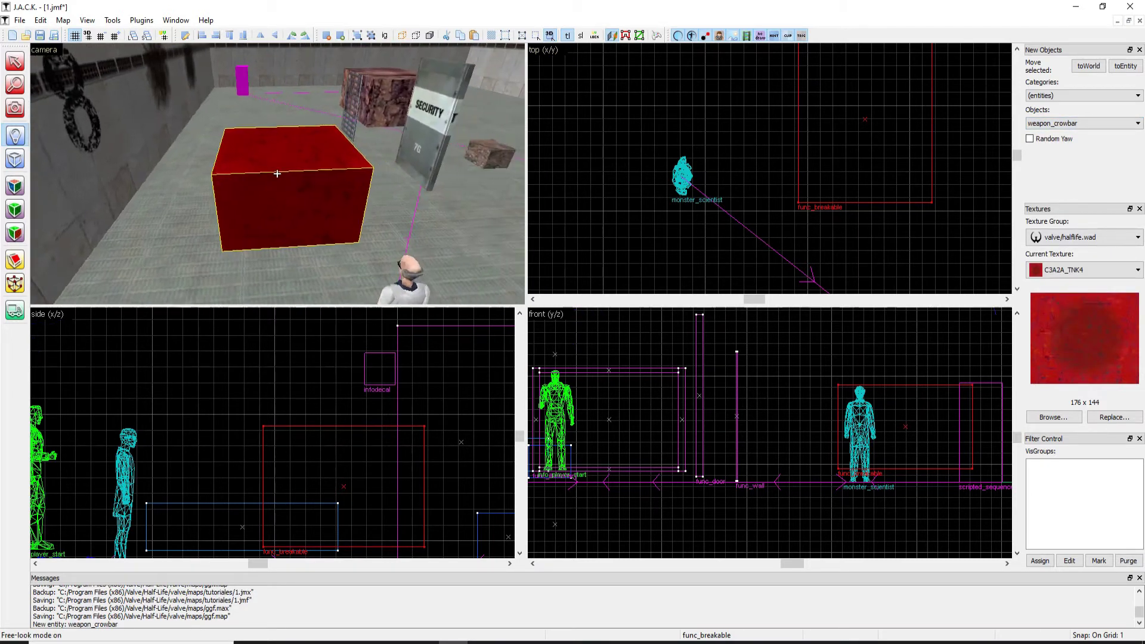
key("z")
left_click(19, 20)
left_click(39, 168)
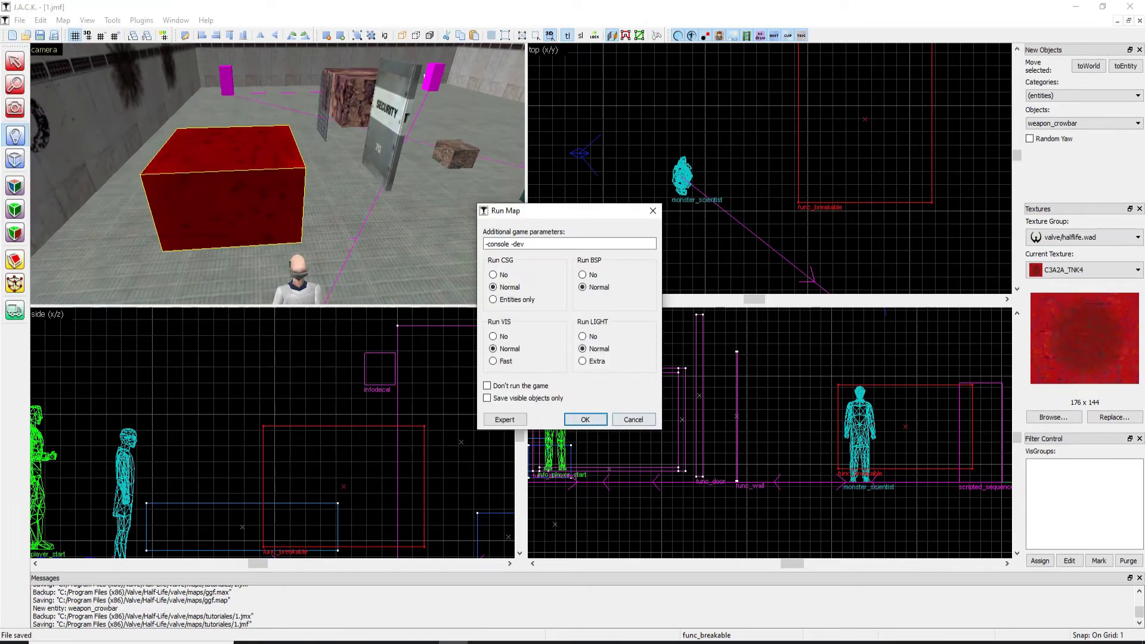
left_click(586, 419)
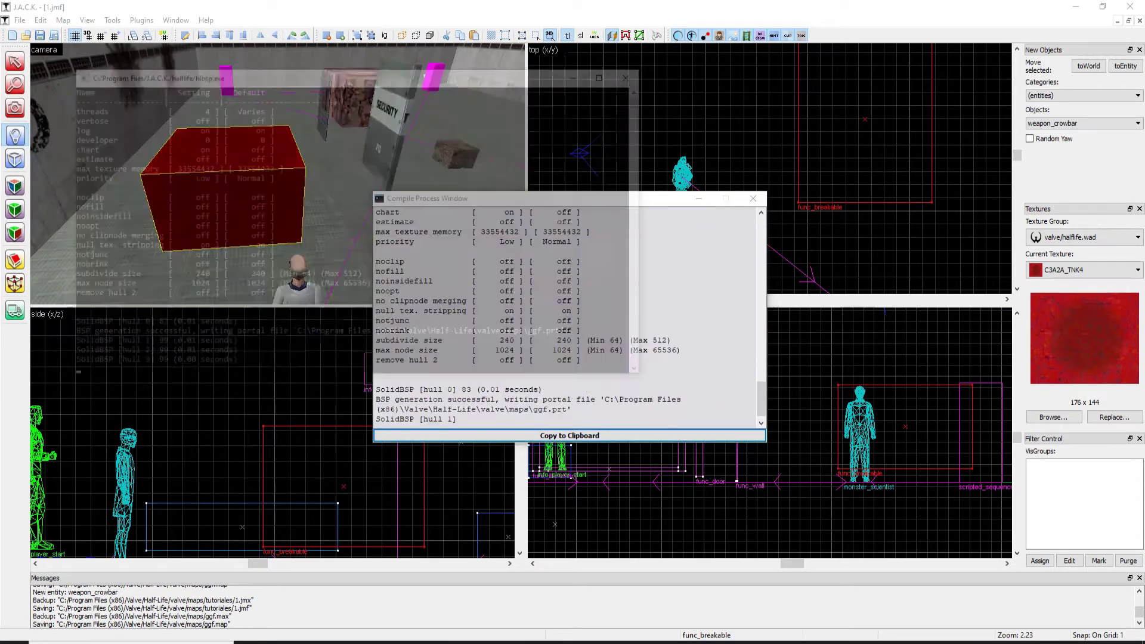
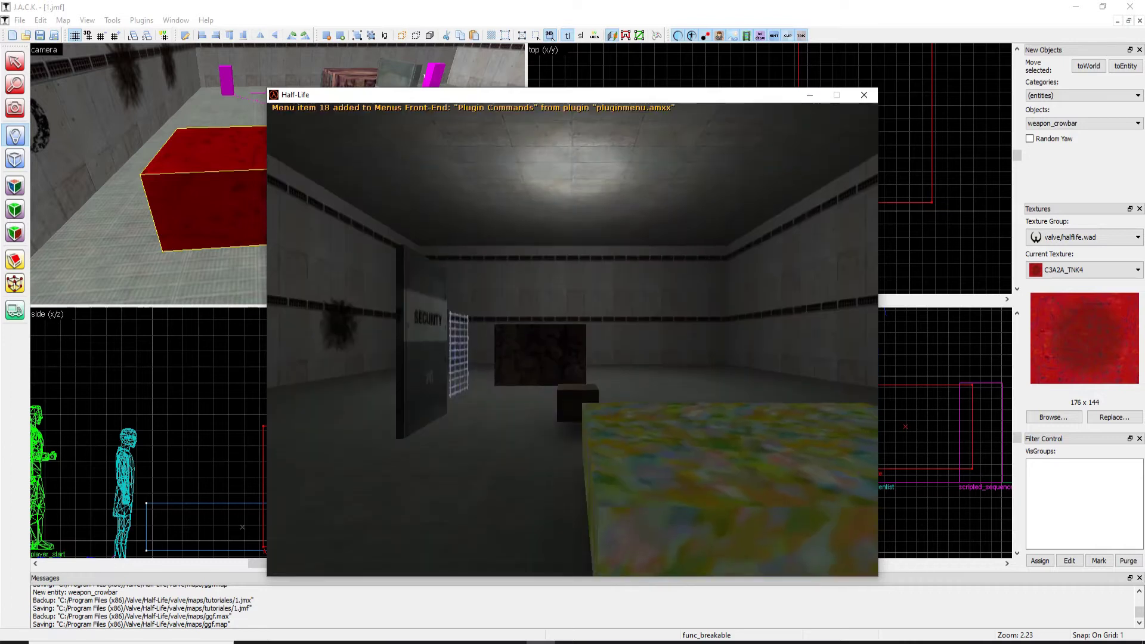
Walk up to the red breakable block in the game and shoot it to test how it breaks
key("w")
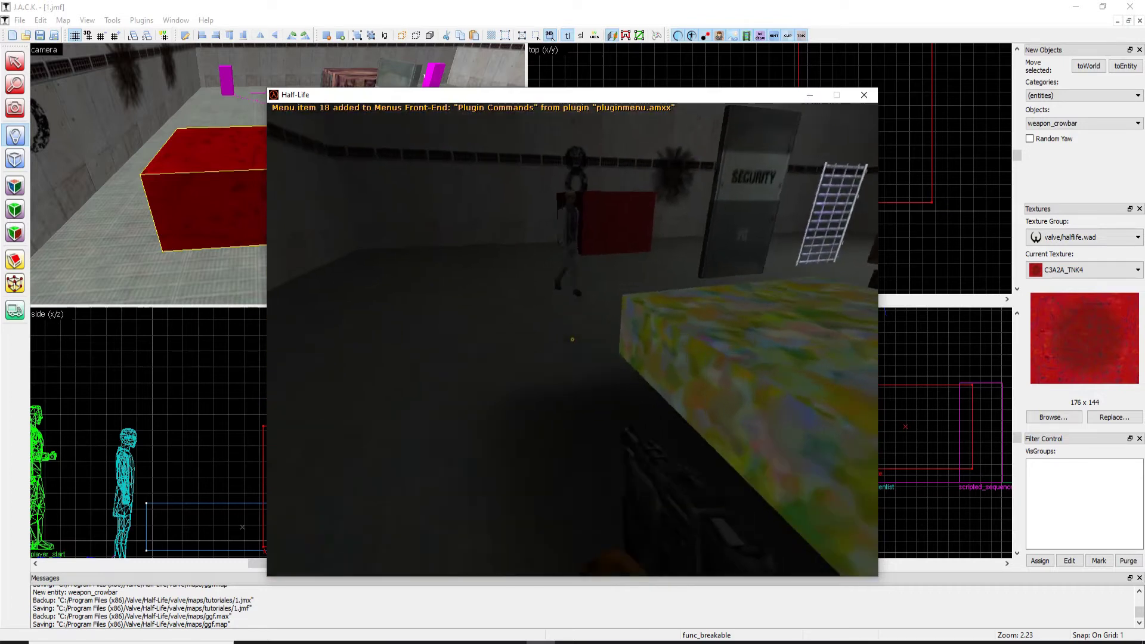
key("w")
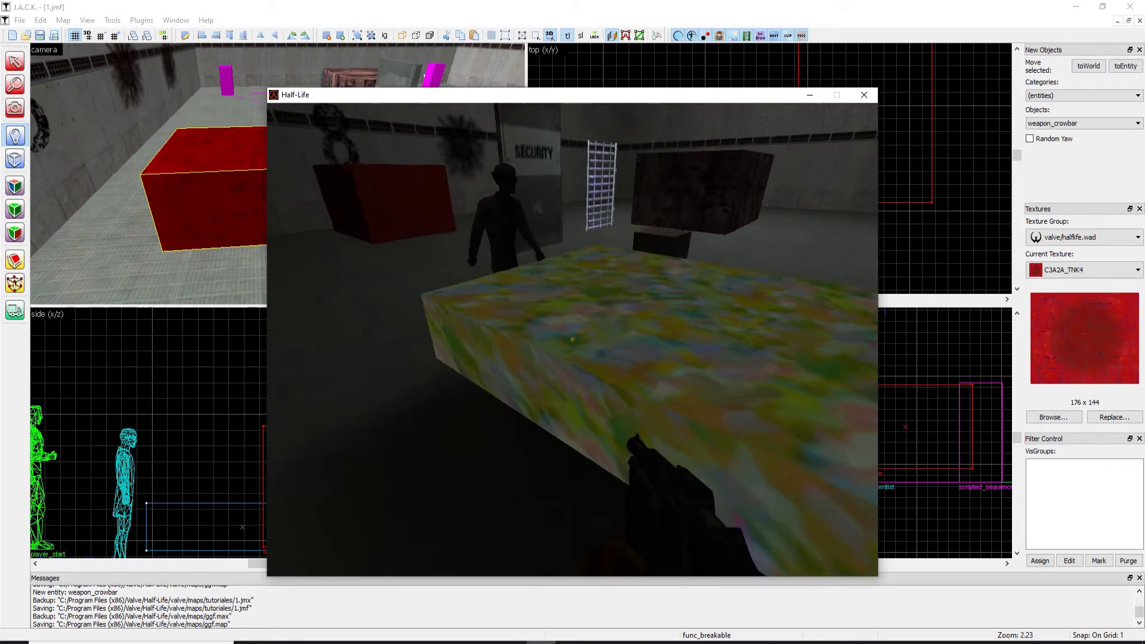
key("w")
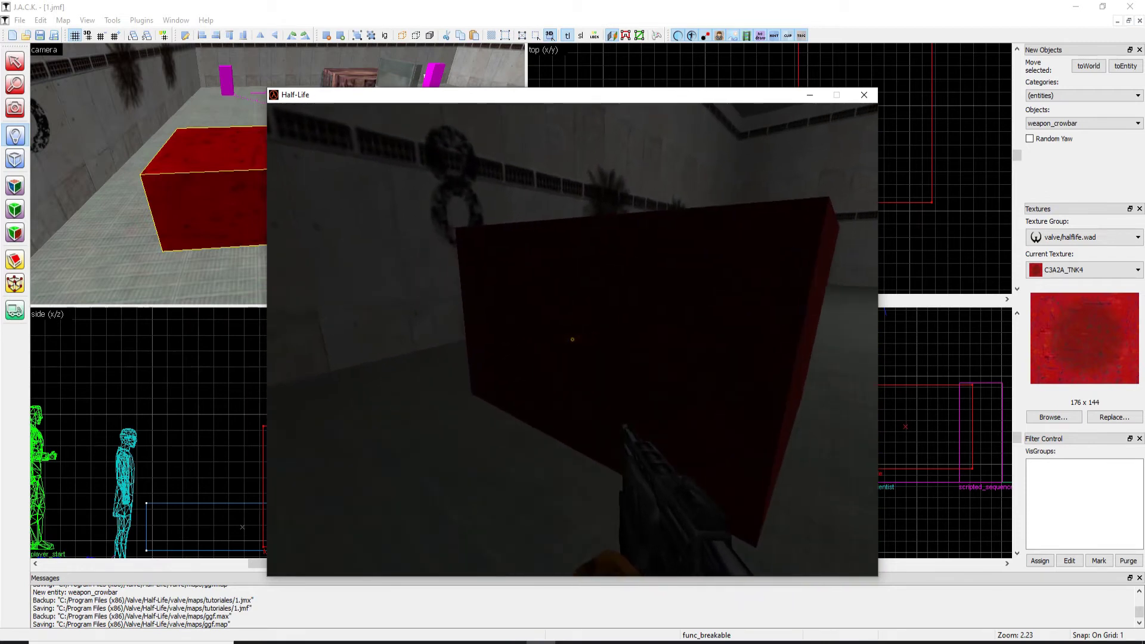
key("w")
key("s")
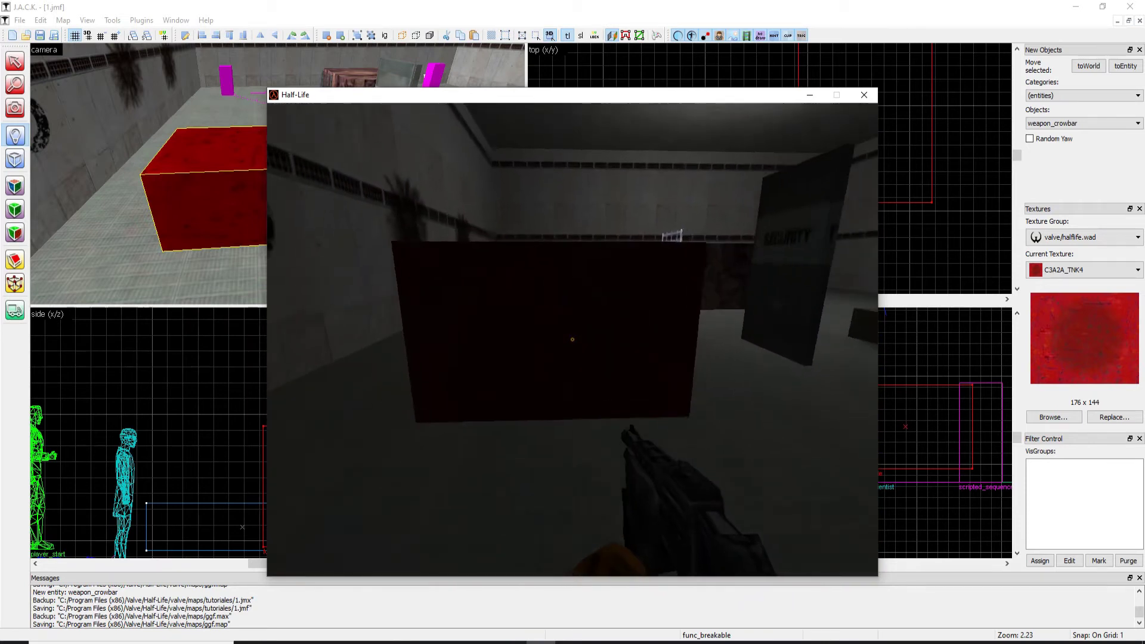
key("a")
key("space")
key("w")
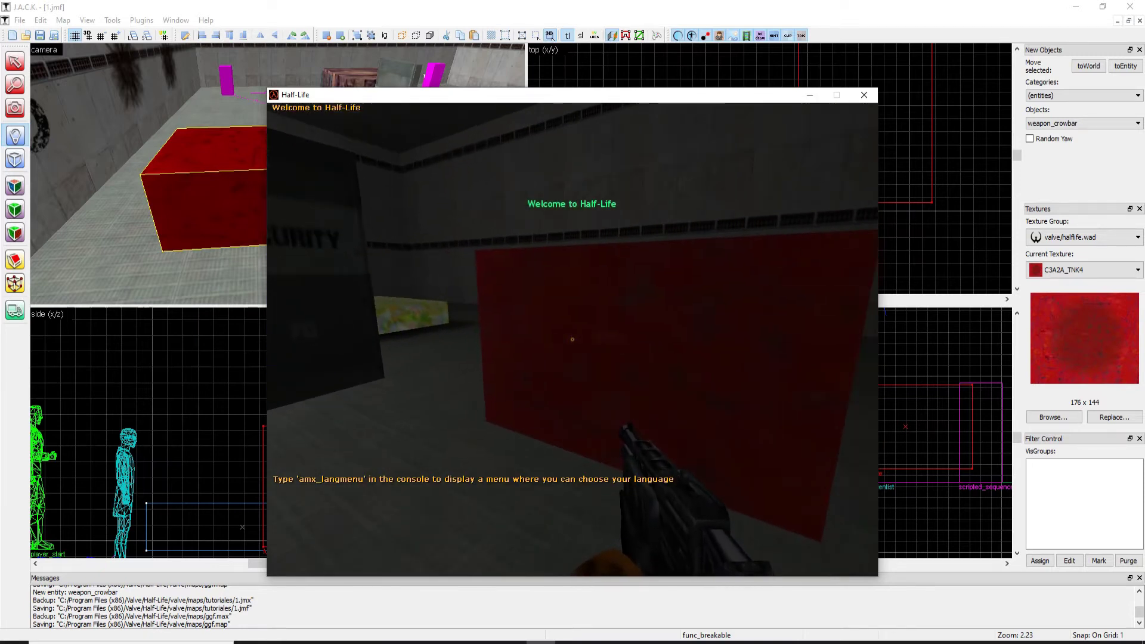
left_click(572, 339)
key("d")
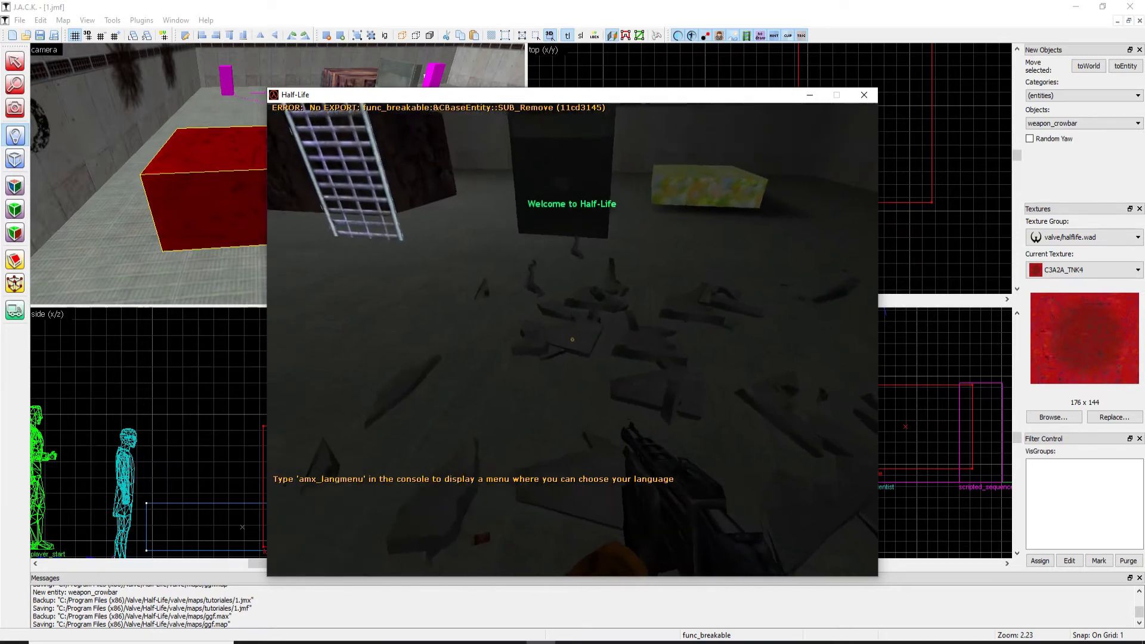
Walk around the room in the game to inspect the area where the breakable block stood
key("w")
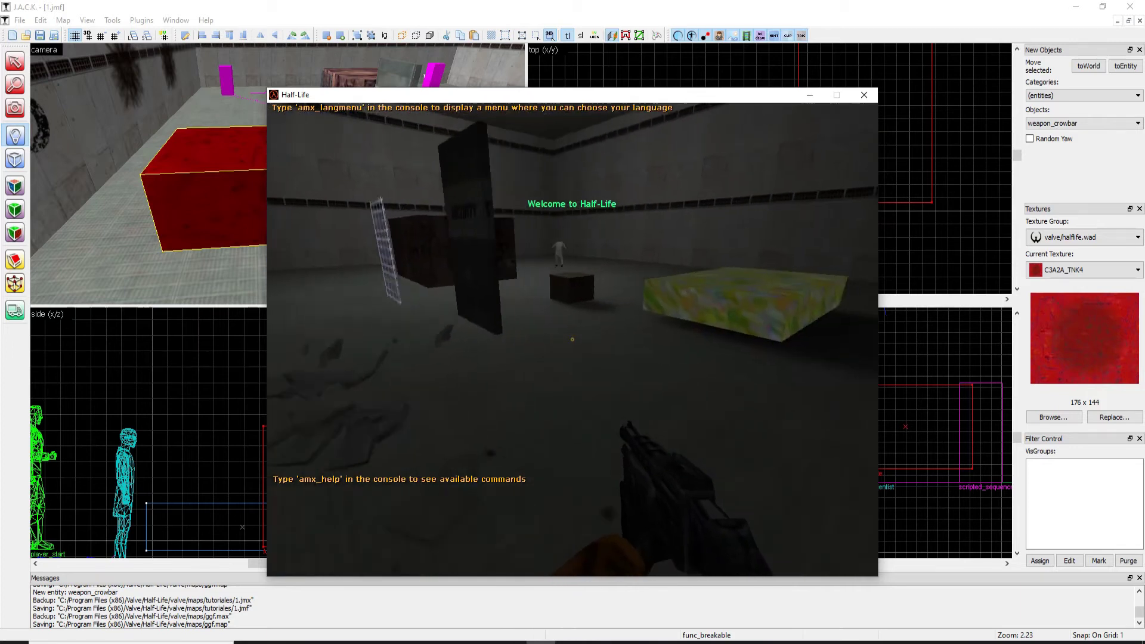
key("w")
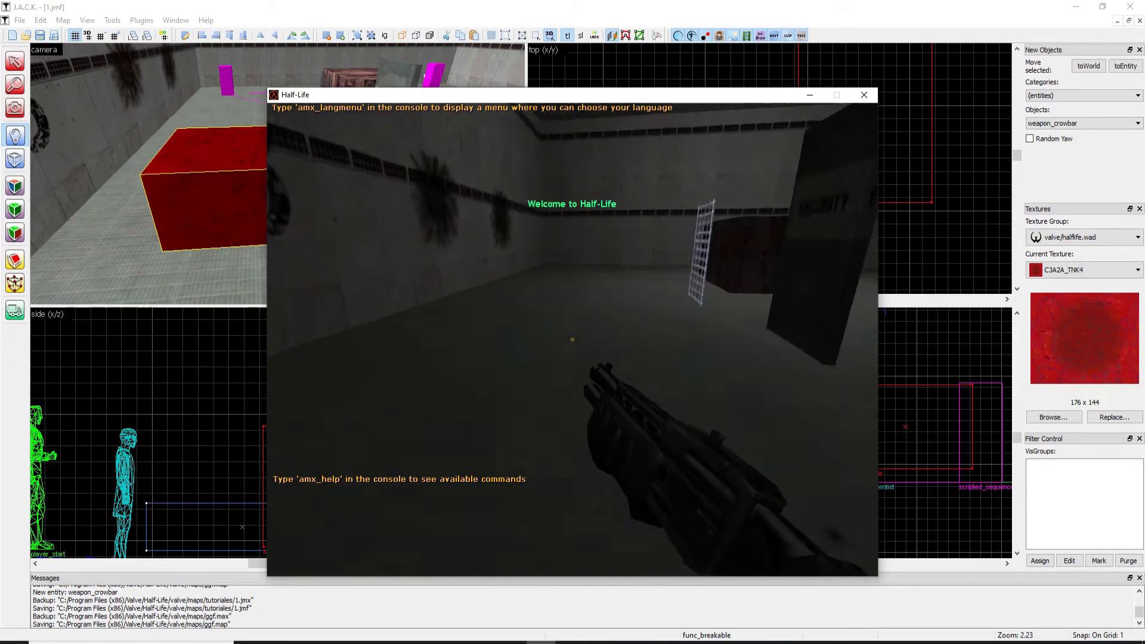
key("2")
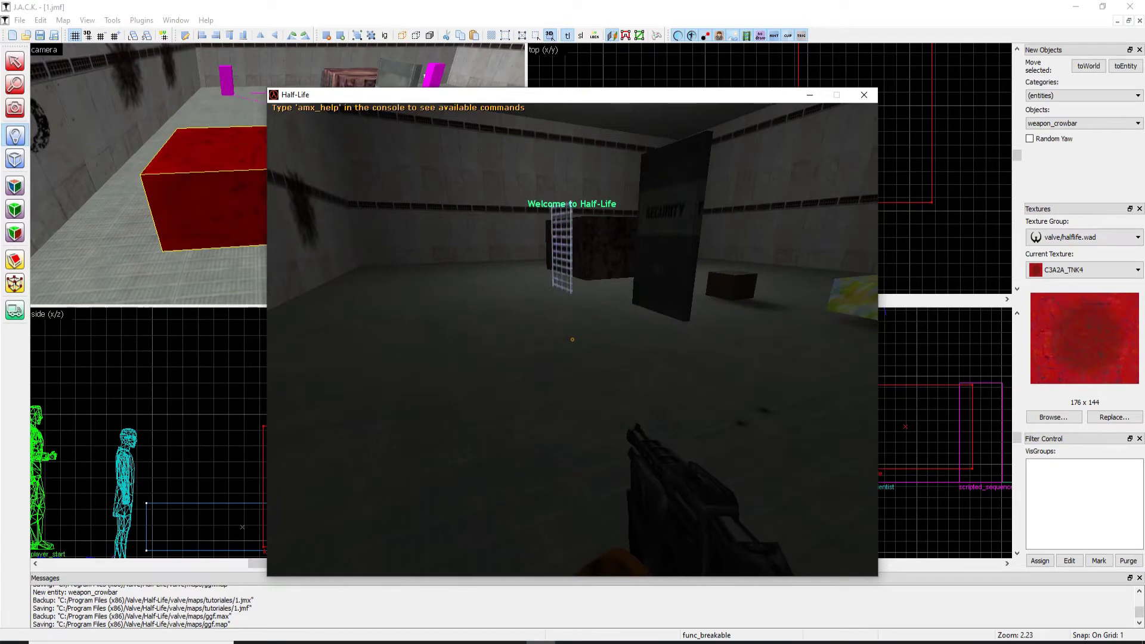
key("w")
key("a")
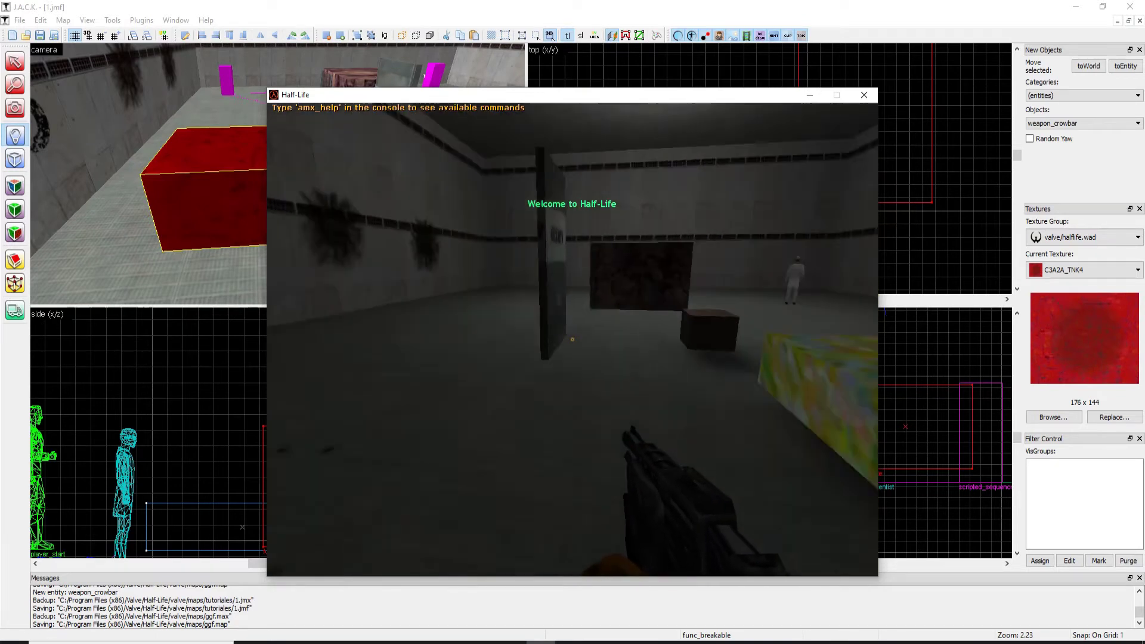
key("s")
key("d")
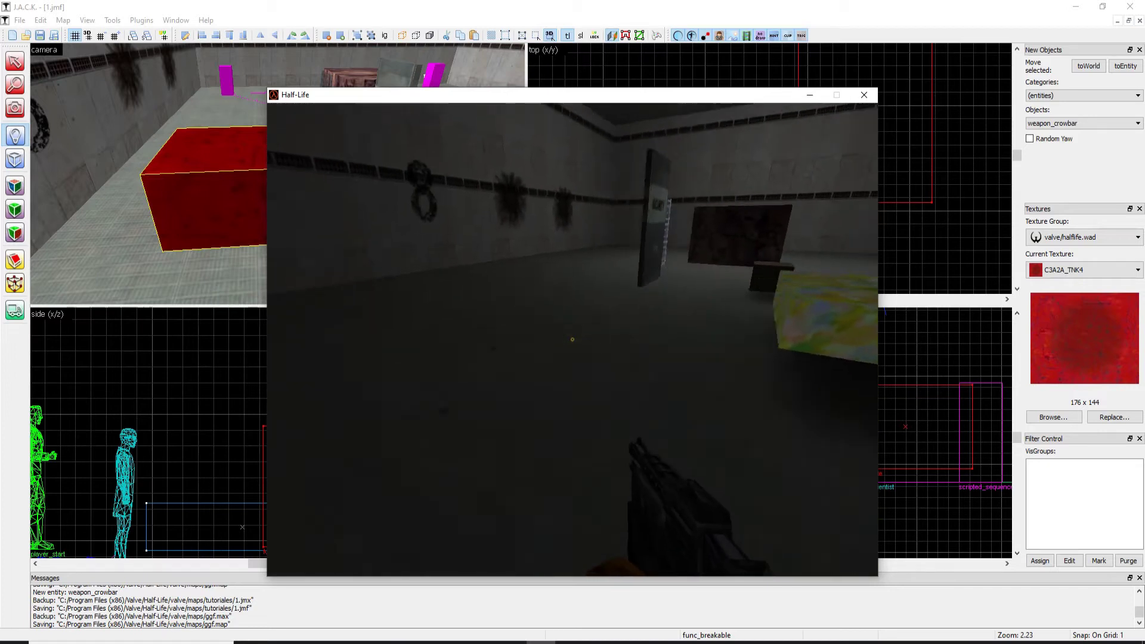
key("w")
key("a")
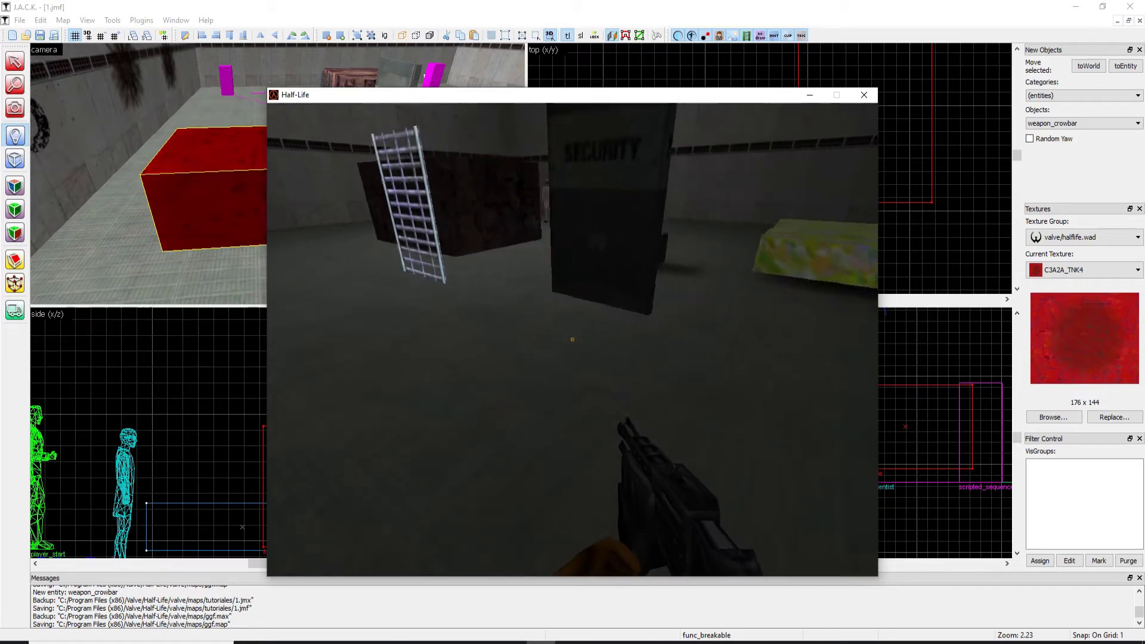
Close the running Half-Life game and the compile process window
key("Escape")
left_click(865, 95)
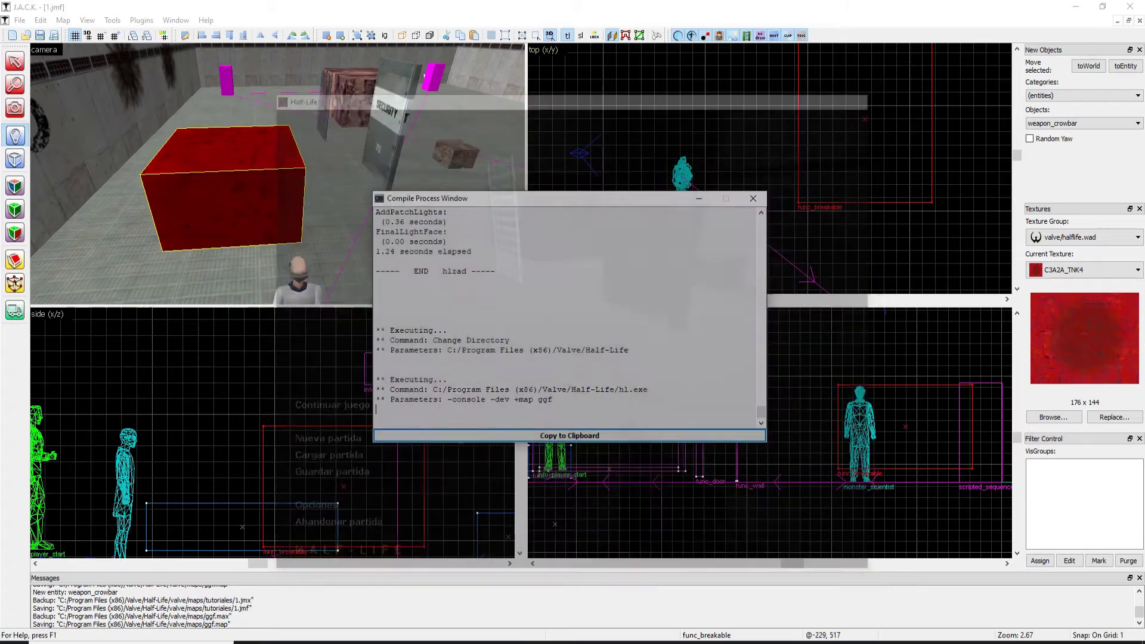
left_click(753, 199)
Place a second weapon_crowbar on the floor beside the first one near the player start
key("z")
key("s")
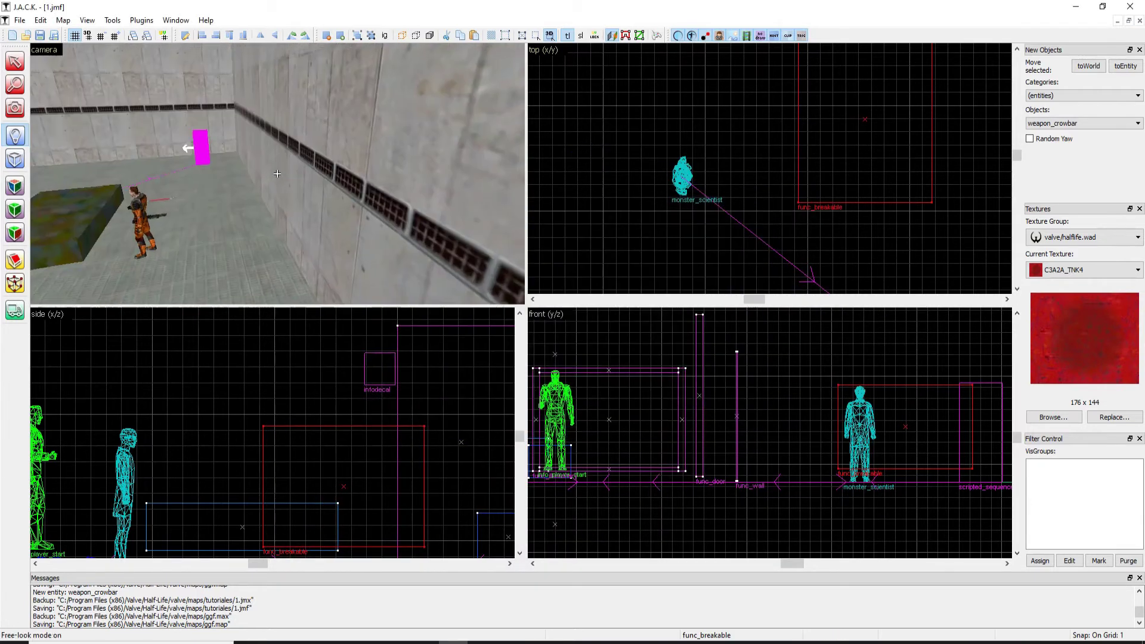
left_click(277, 173)
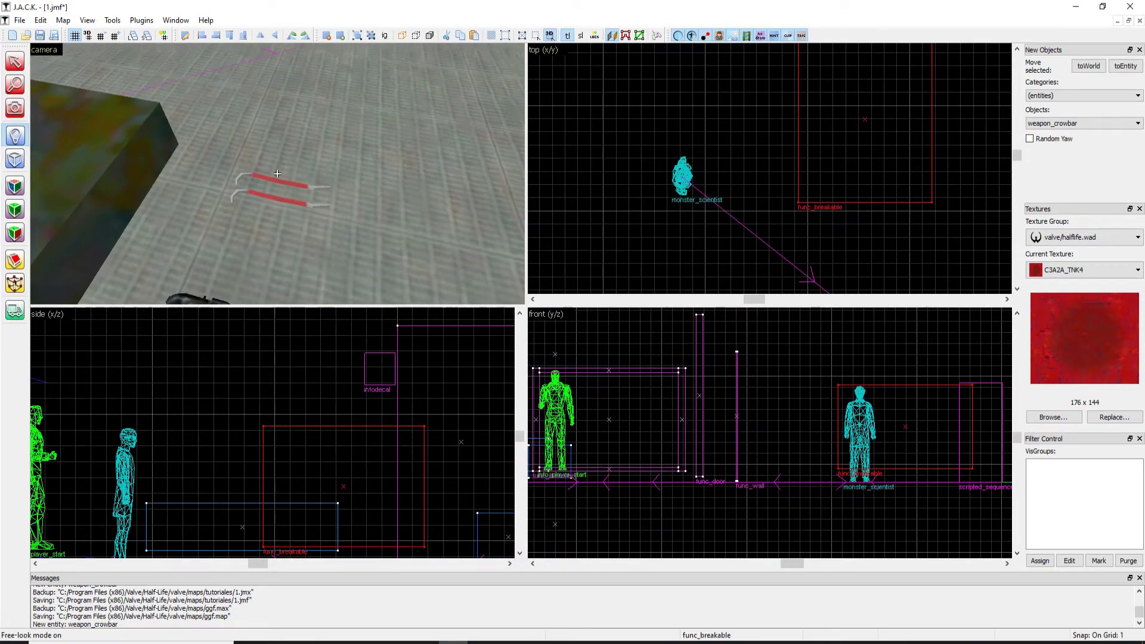
Reopen the red func_breakable block's properties and set its material type to Glass
key("a")
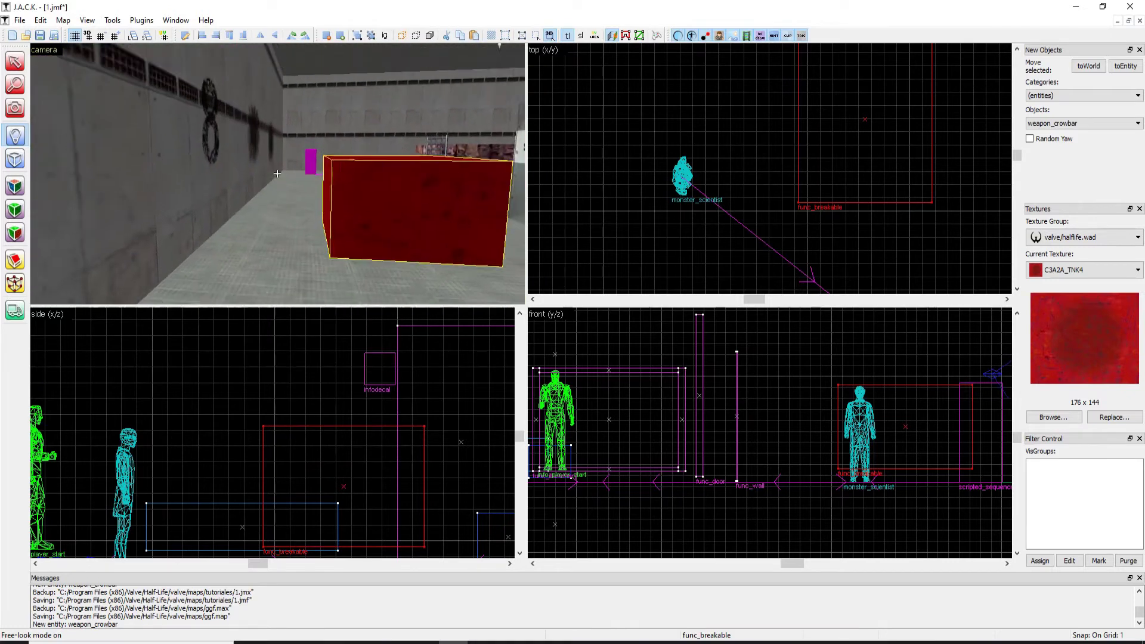
key("z")
left_click(15, 62)
key("z")
key("w")
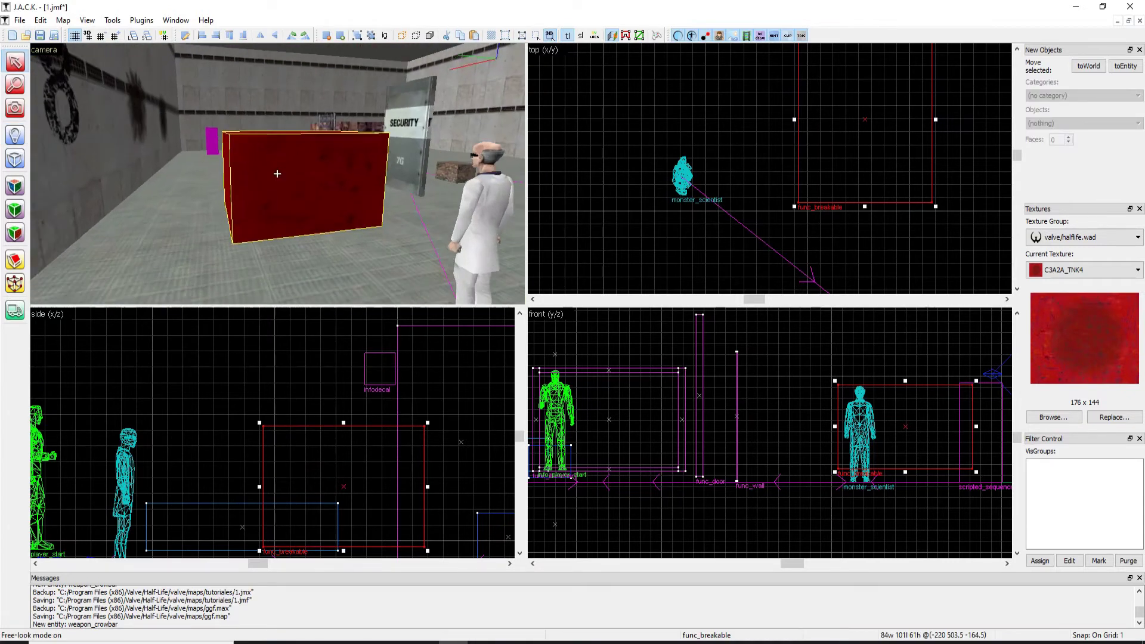
key("alt+Return")
left_click(621, 318)
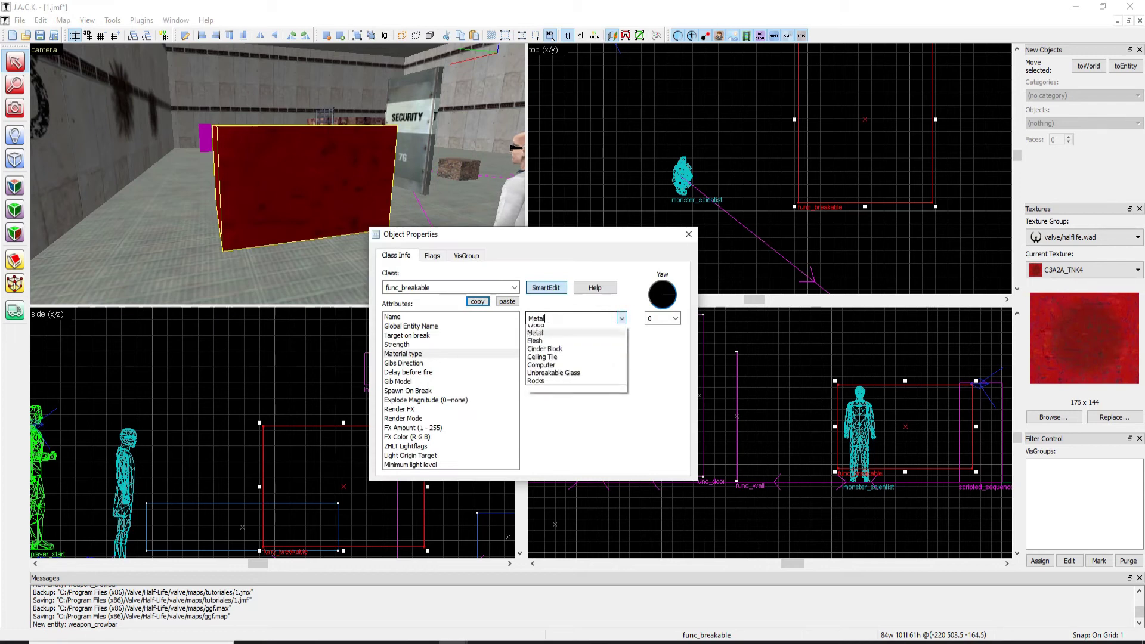
left_click(575, 328)
left_click(688, 234)
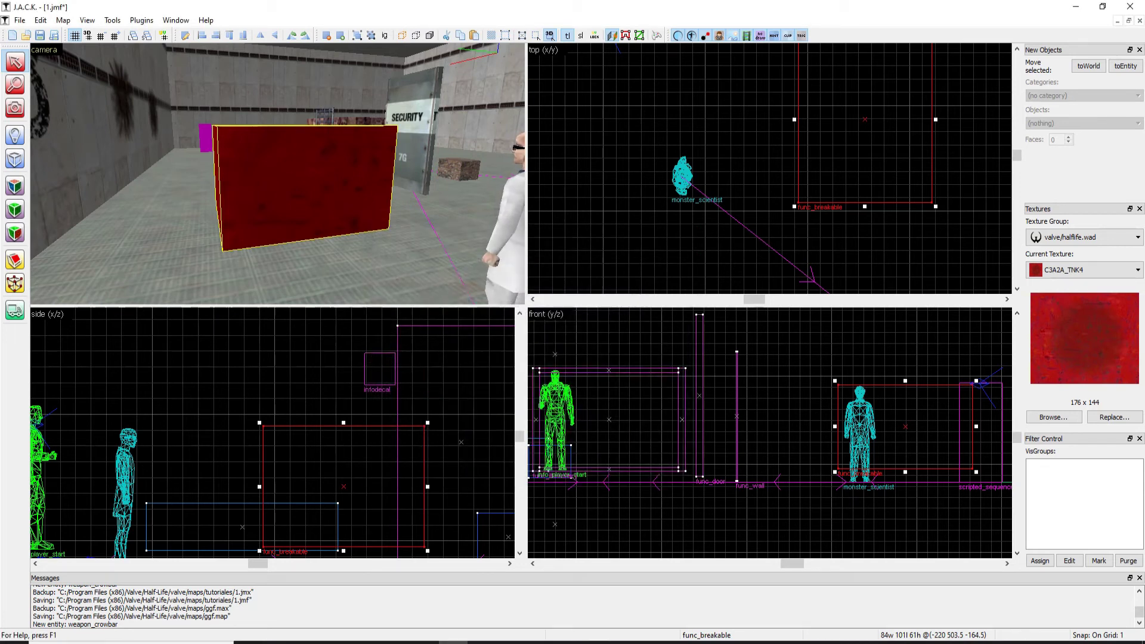
Shrink the red func_breakable block into a thin panel 6 units wide, keeping its side nearest the scientist in place
scroll(307, 408, "down", 5)
scroll(805, 156, "down", 5)
scroll(950, 401, "down", 2)
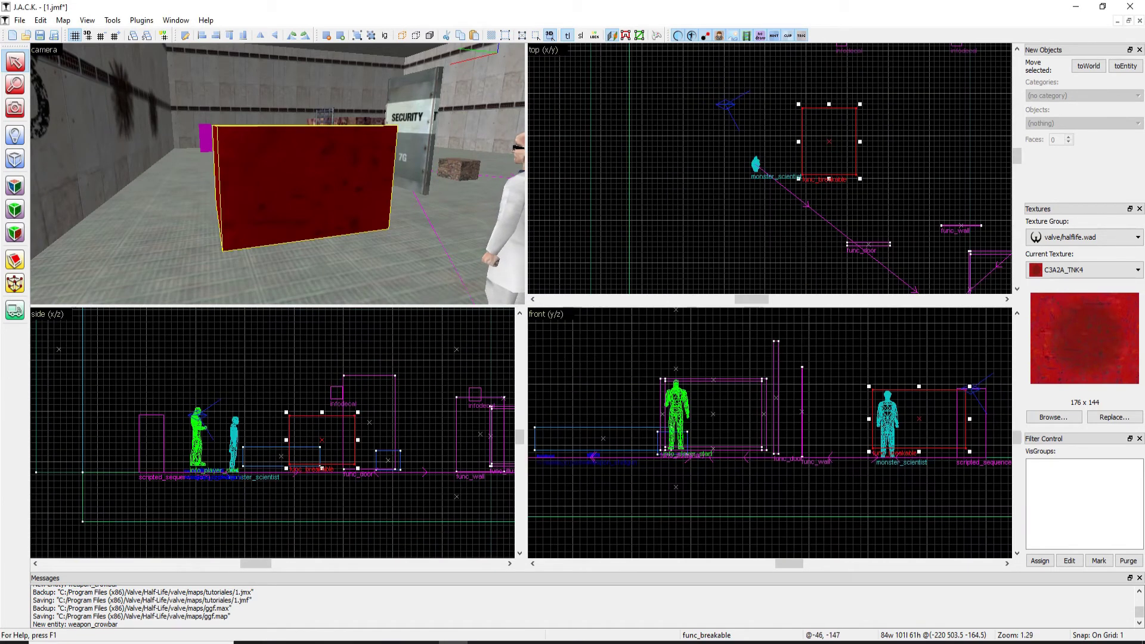
scroll(368, 425, "up", 3)
scroll(847, 137, "up", 5)
scroll(881, 136, "up", 2)
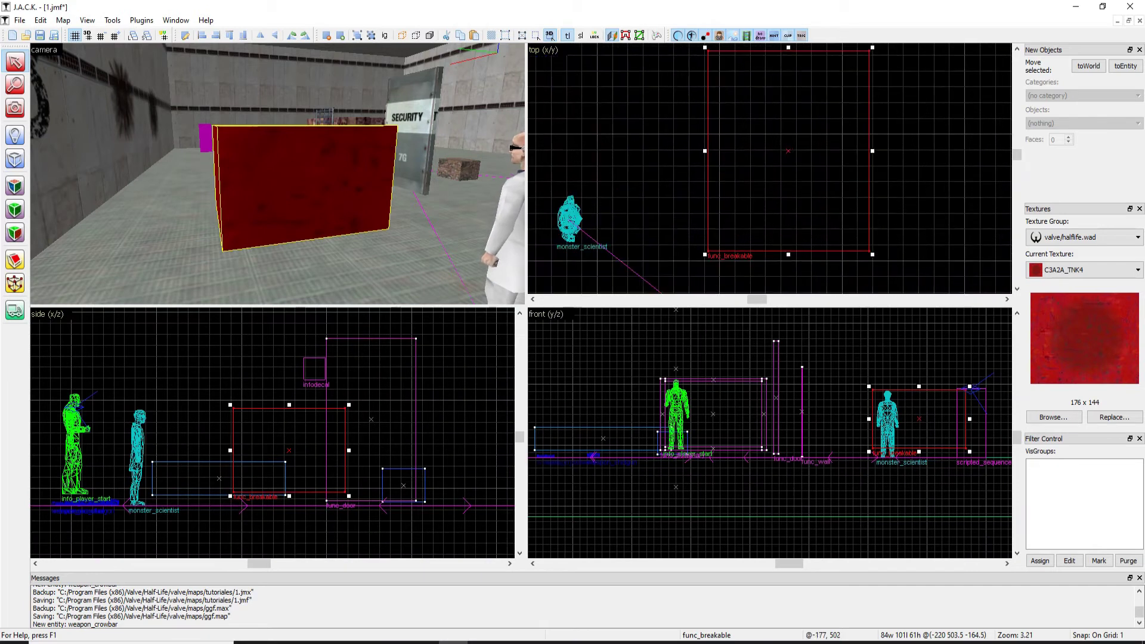
left_click_drag(873, 151, 721, 151)
key("z")
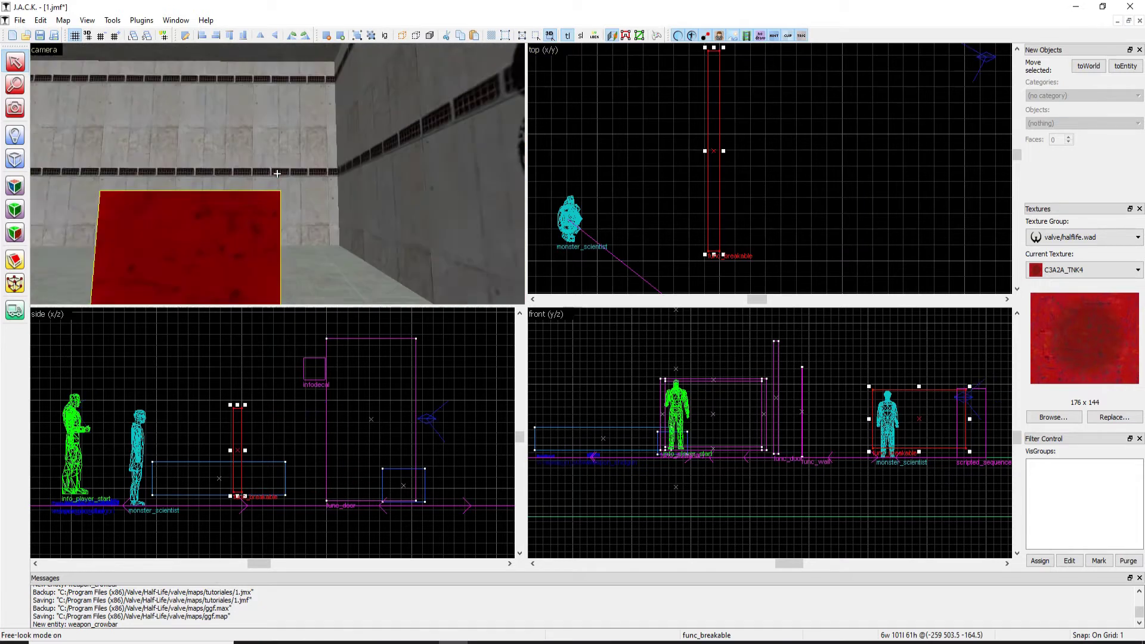
key("z")
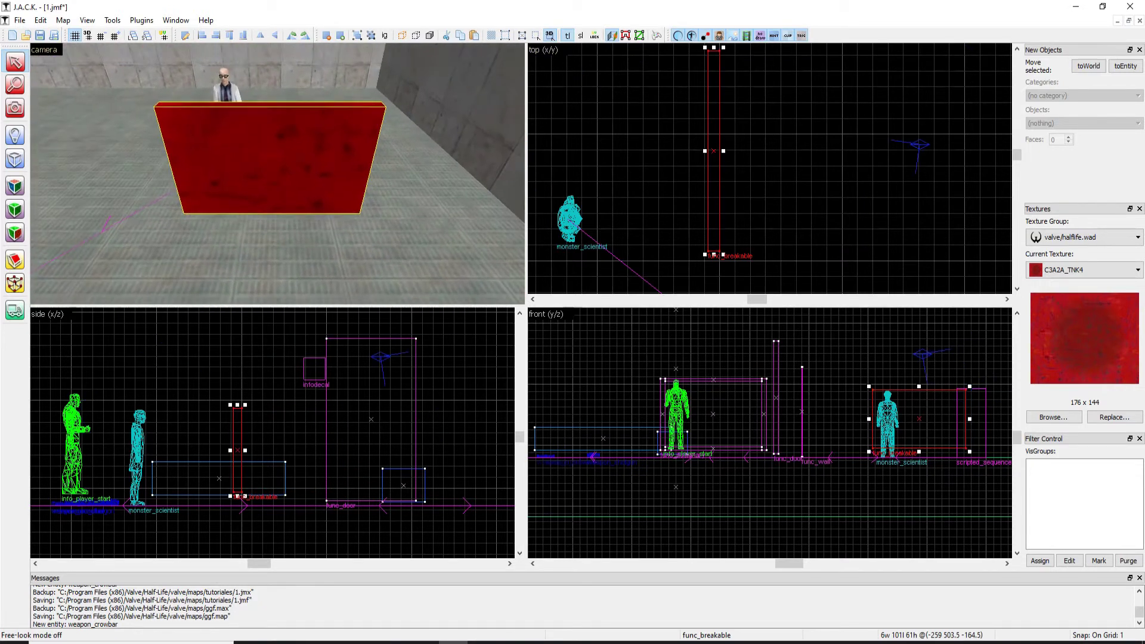
Apply the GLASSBLUE1 texture from halflife.wad to all faces of the breakable panel
left_click(15, 186)
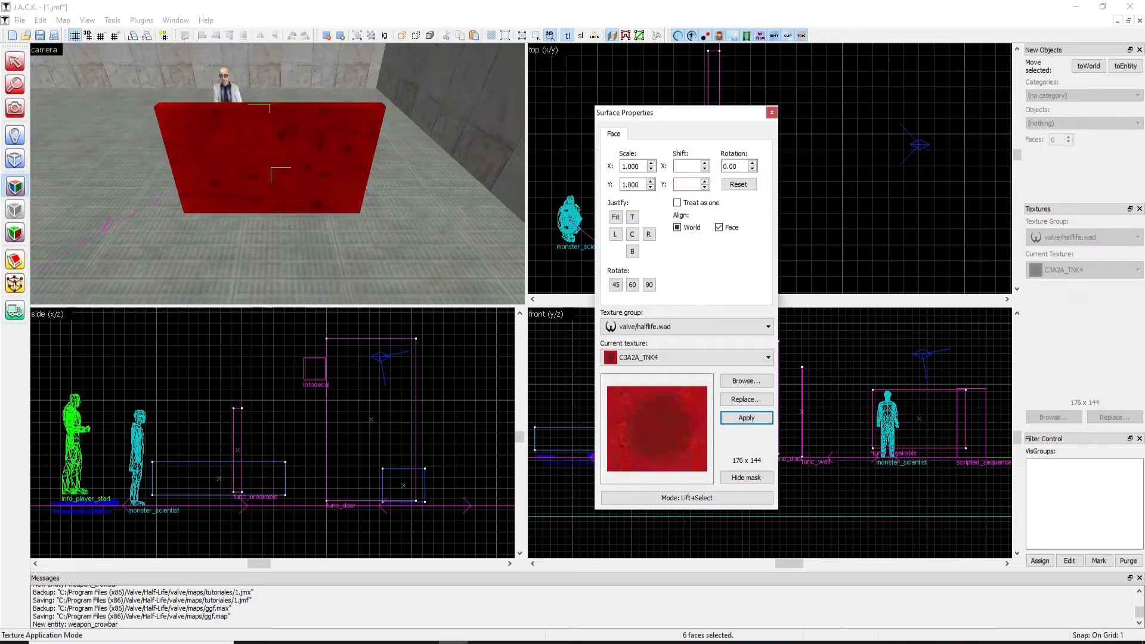
left_click(745, 381)
scroll(567, 305, "down", 7)
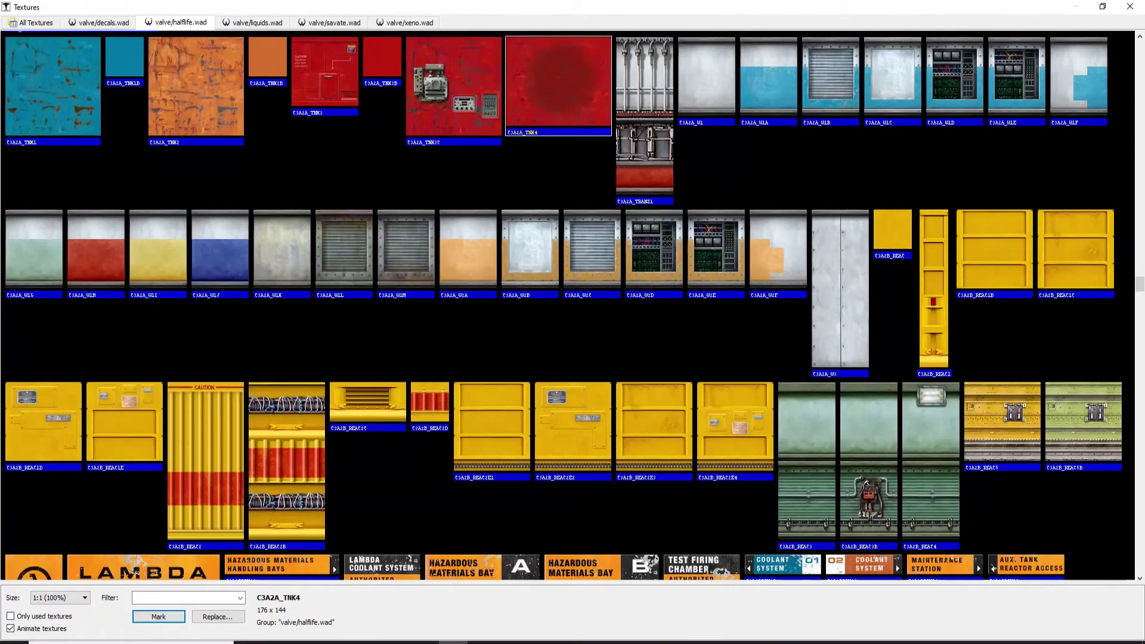
scroll(564, 306, "down", 5)
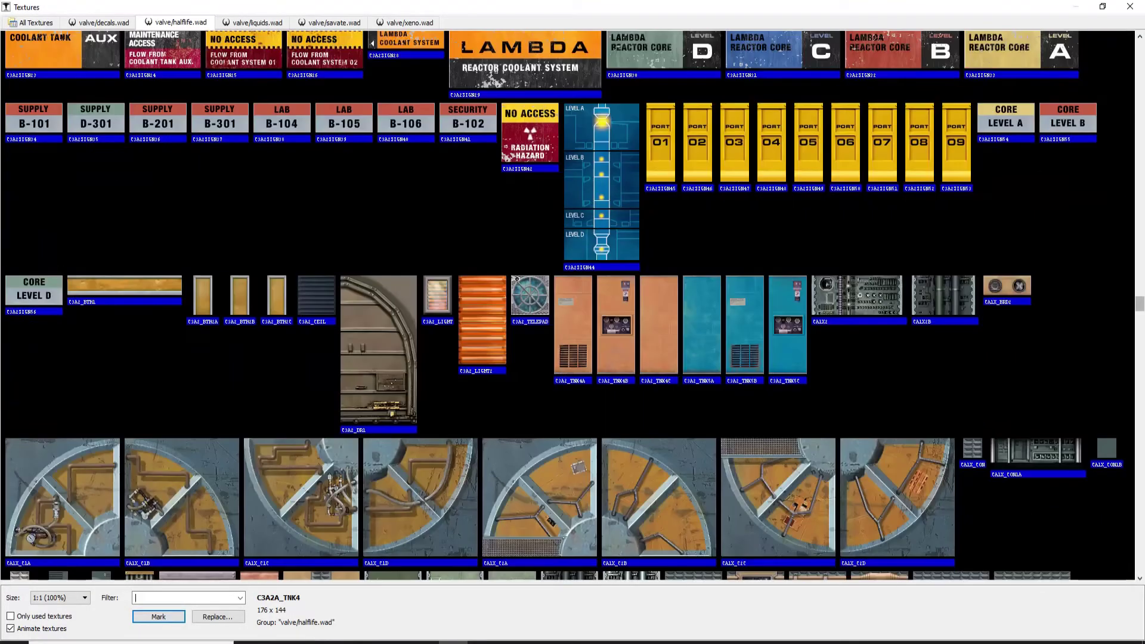
scroll(563, 306, "down", 15)
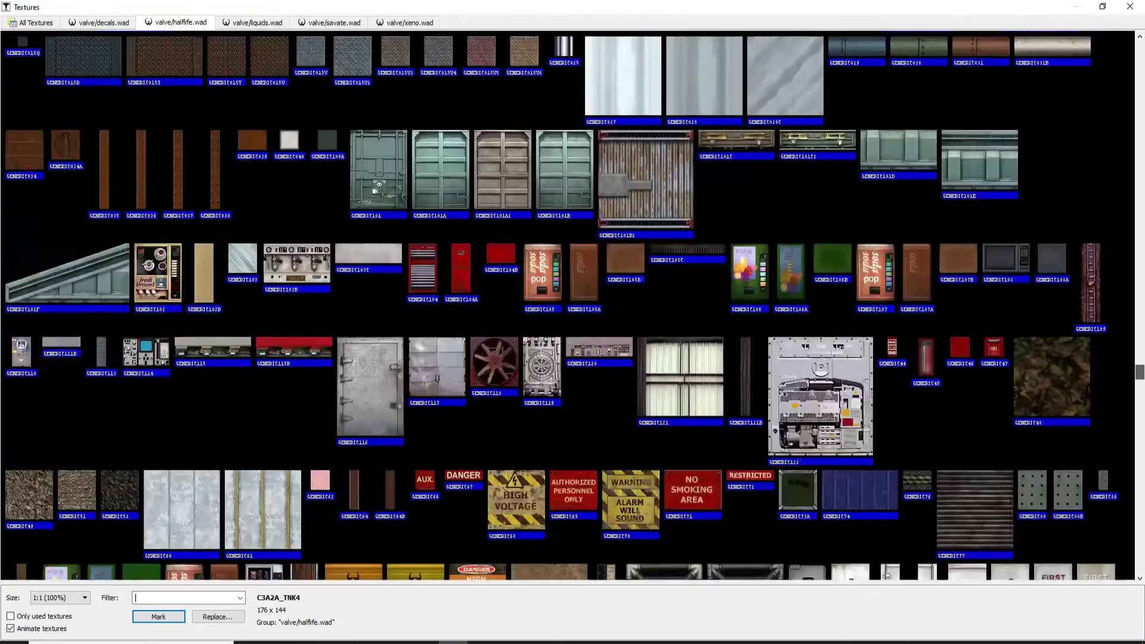
scroll(564, 306, "down", 1)
scroll(564, 306, "up", 5)
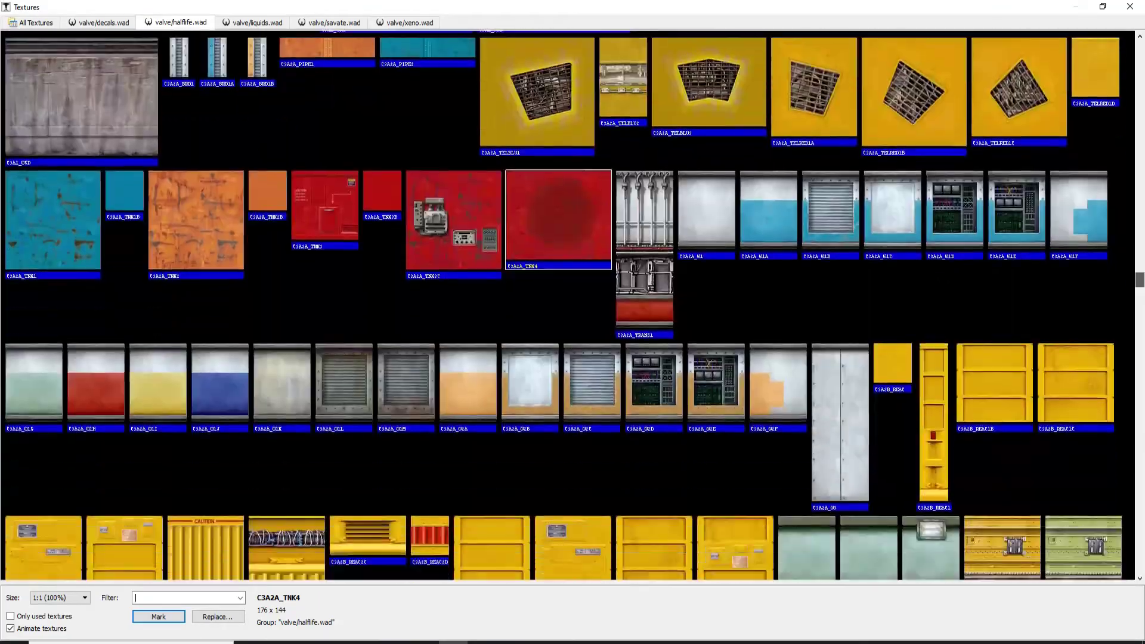
scroll(567, 304, "down", 4)
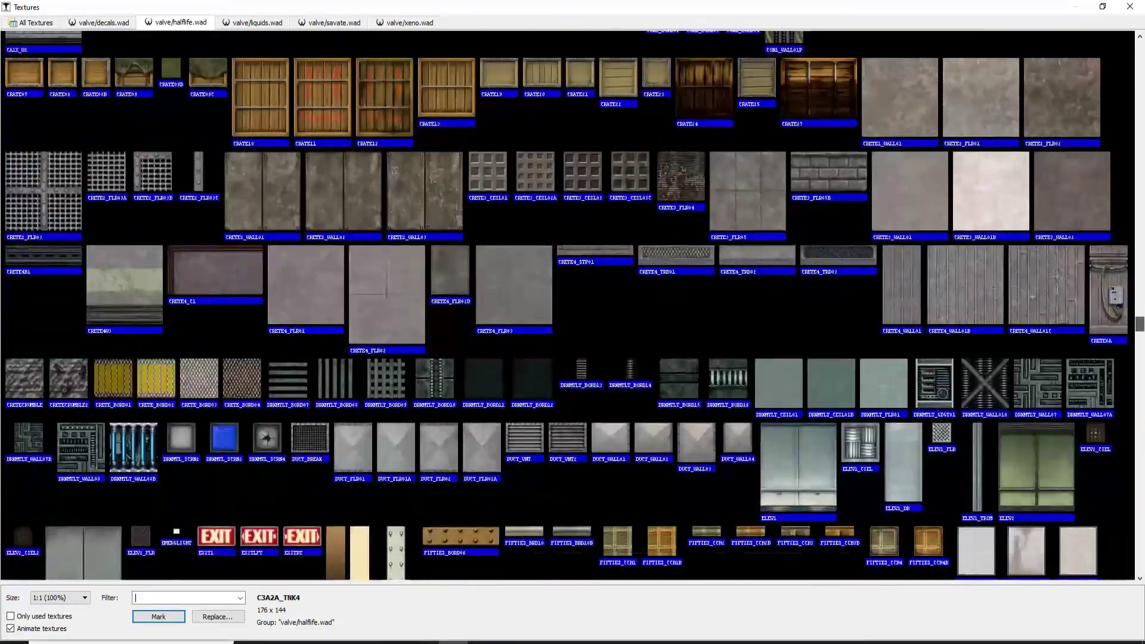
scroll(566, 304, "down", 10)
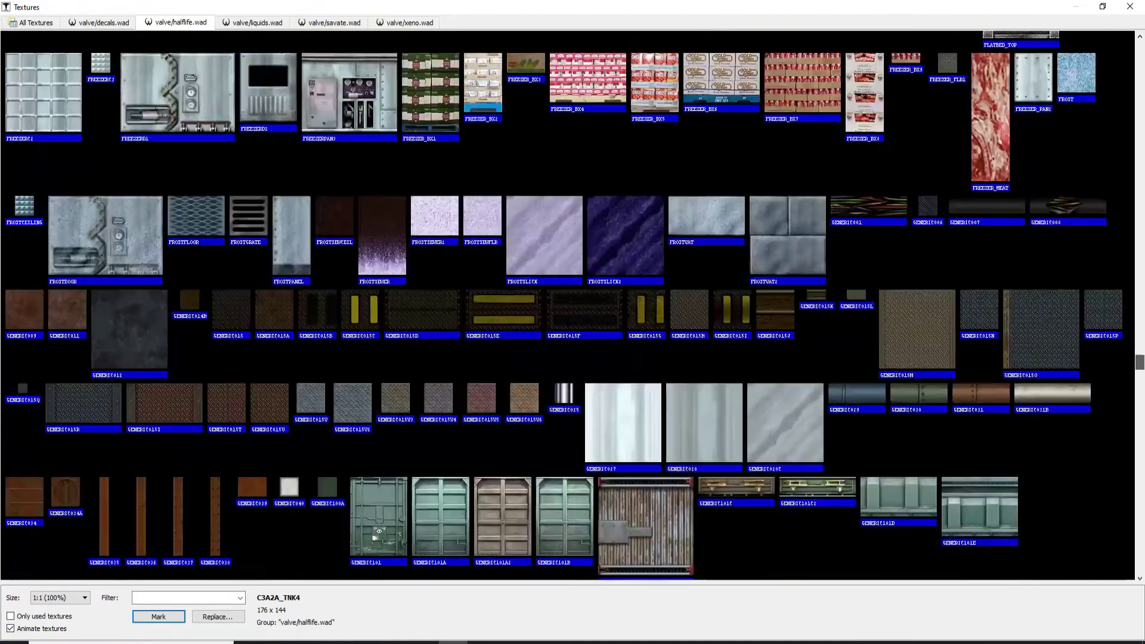
scroll(567, 304, "down", 15)
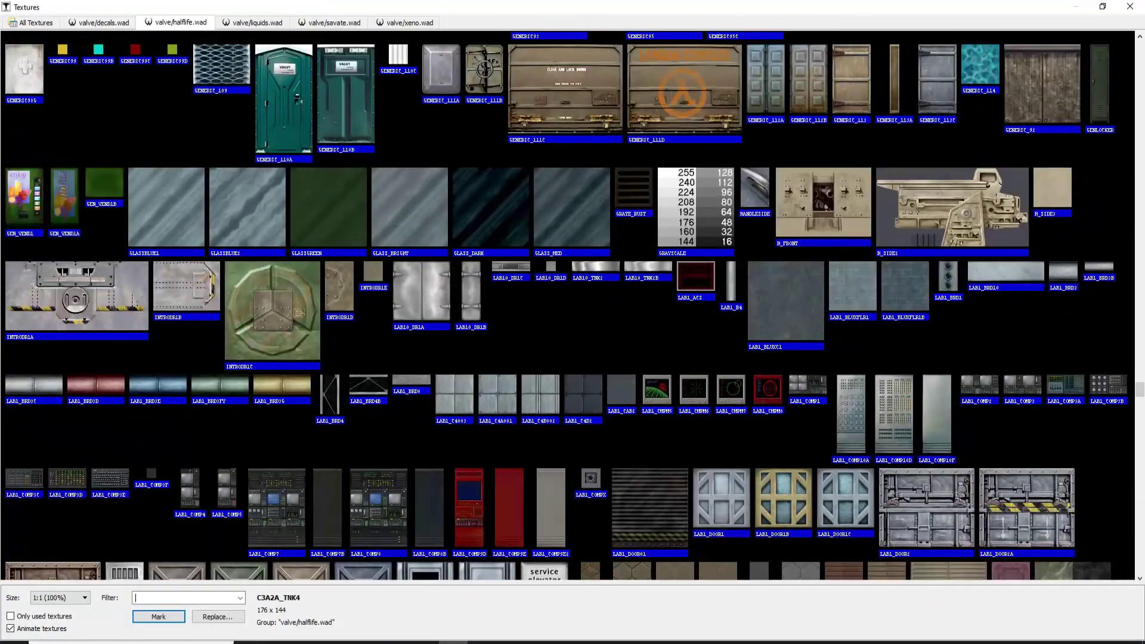
double_click(166, 207)
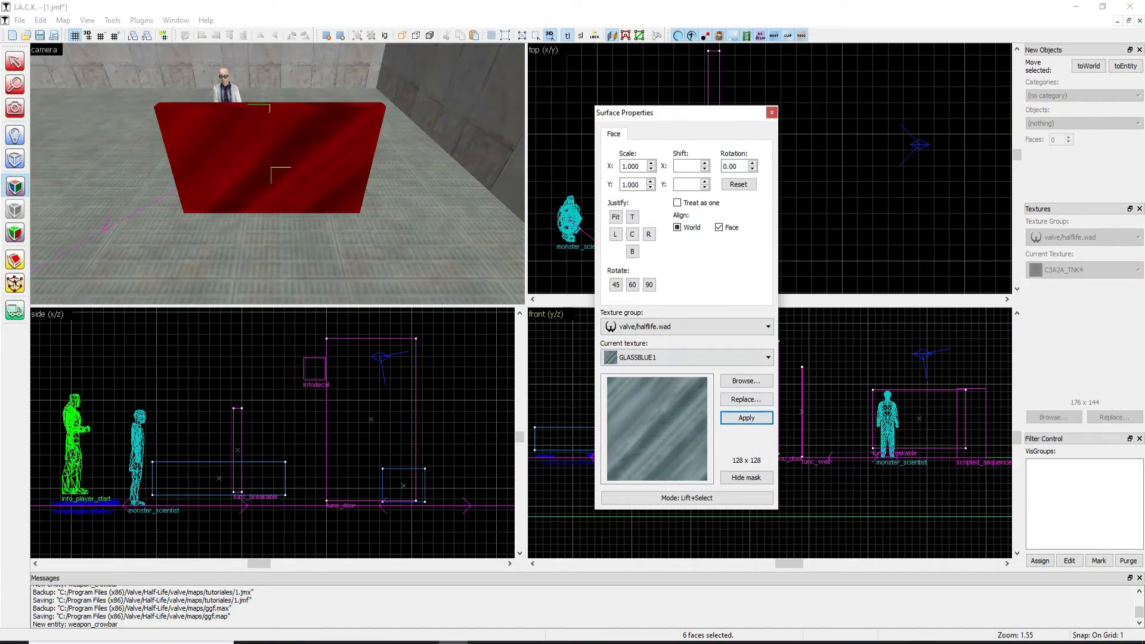
left_click(771, 112)
Place two light entities on the ceiling in the area above the glass panel and the scientist
key("z")
key("w")
key("a")
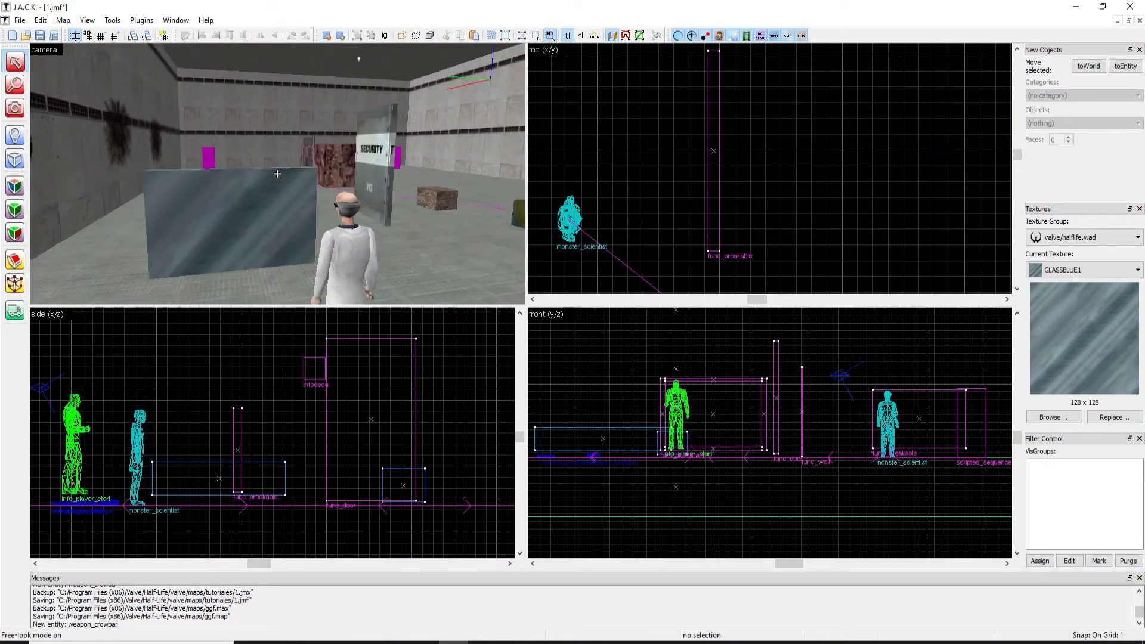
key("d")
key("z")
key("shift+e")
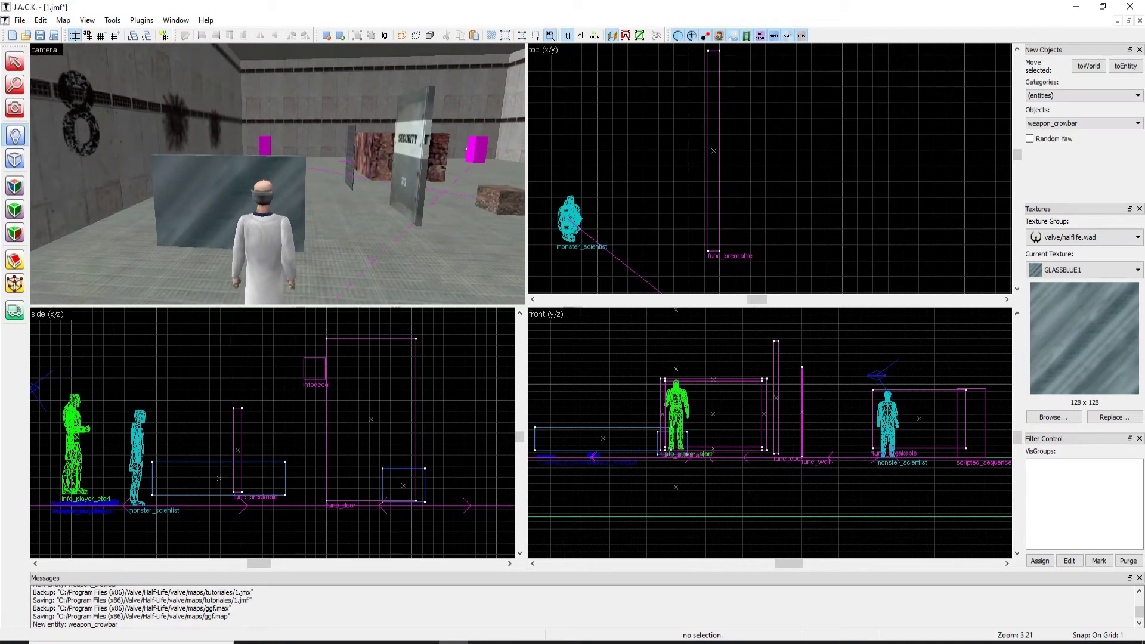
key("l")
key("Return")
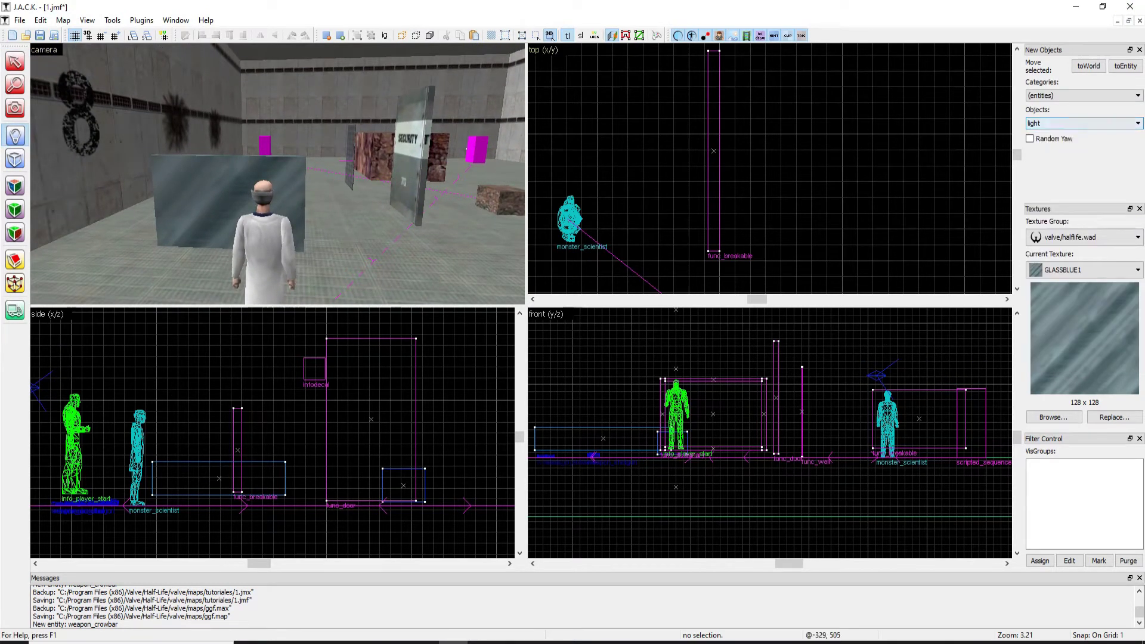
key("z")
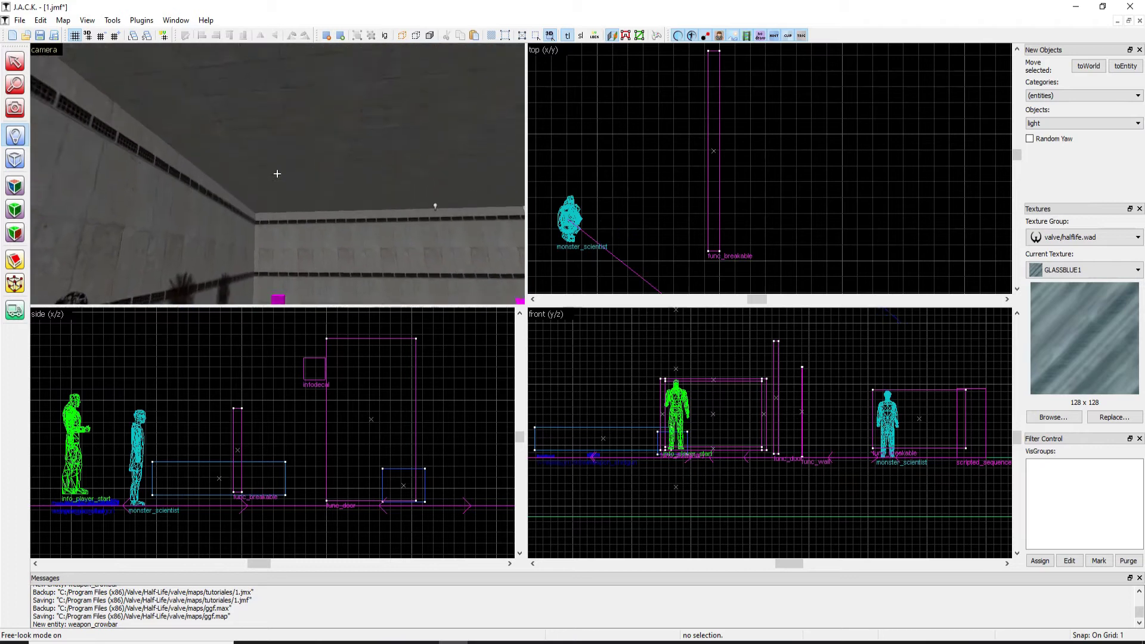
left_click(277, 172)
key("z")
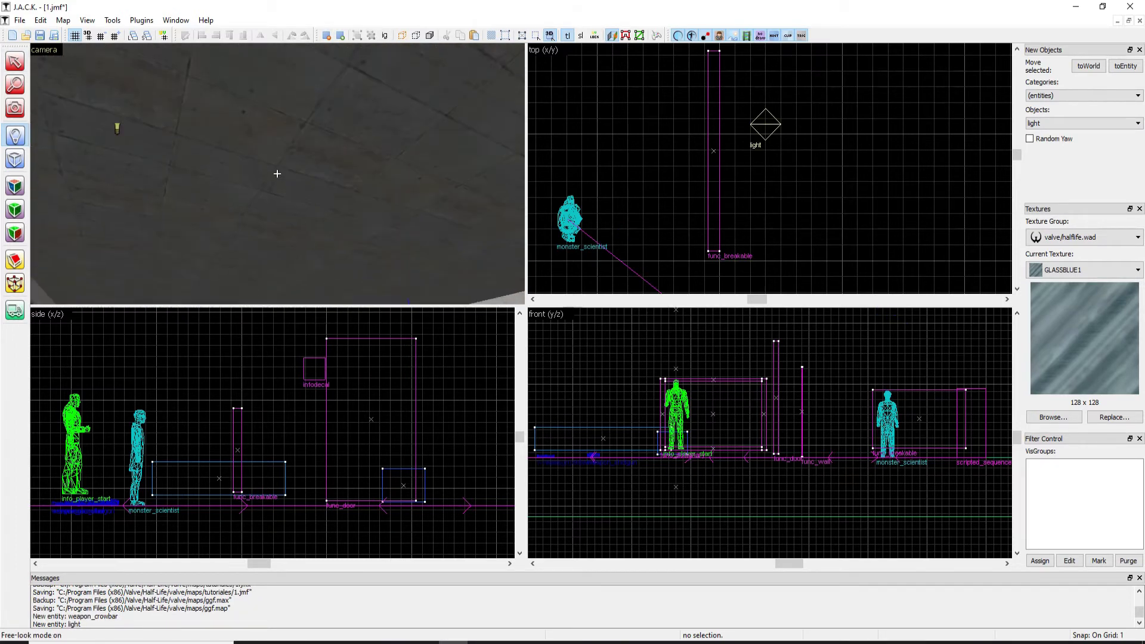
left_click(277, 173)
key("z")
Select both new lights and lower them about 30 units from the ceiling
left_click(15, 62)
left_click(117, 129)
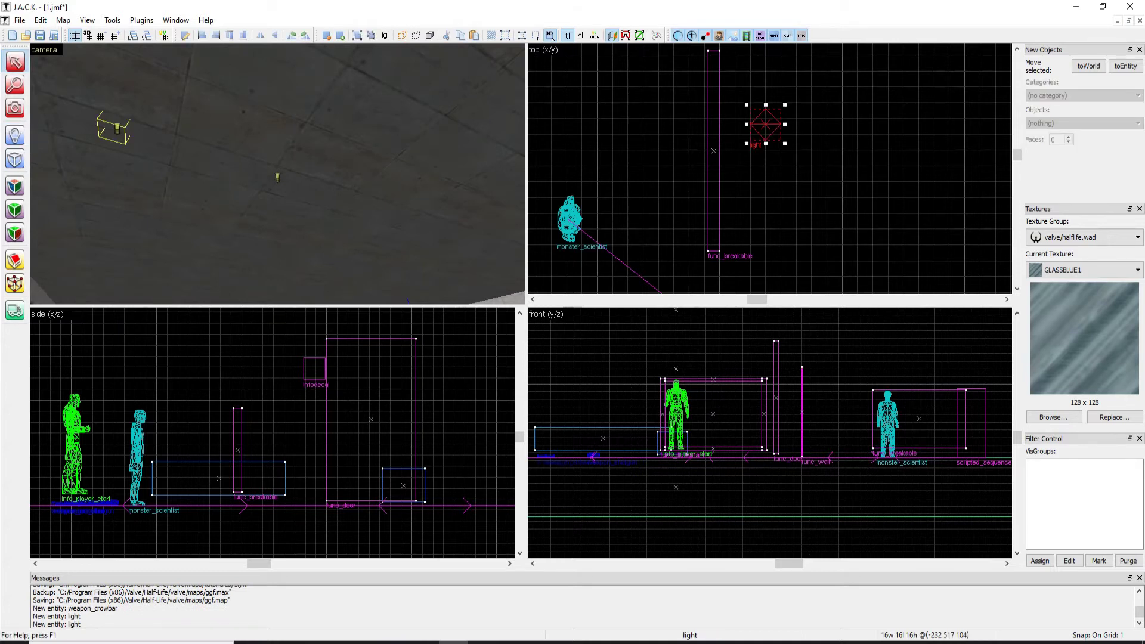
left_click(277, 177, "ctrl")
scroll(784, 204, "down", 6)
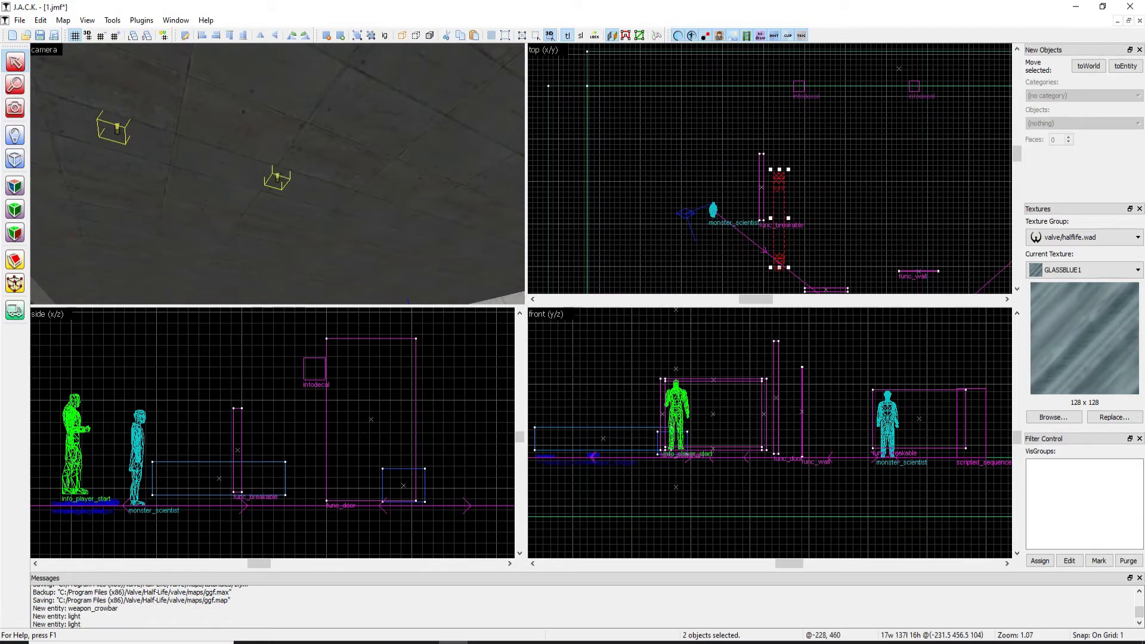
scroll(311, 474, "down", 5)
middle_click_drag(294, 316, 278, 362)
scroll(278, 362, "up", 1)
left_click_drag(278, 364, 279, 384)
Fly around the room in the 3D view to check the glass panel, the scientist and the crowbars near the player start
key("z")
key("s")
key("w")
key("a")
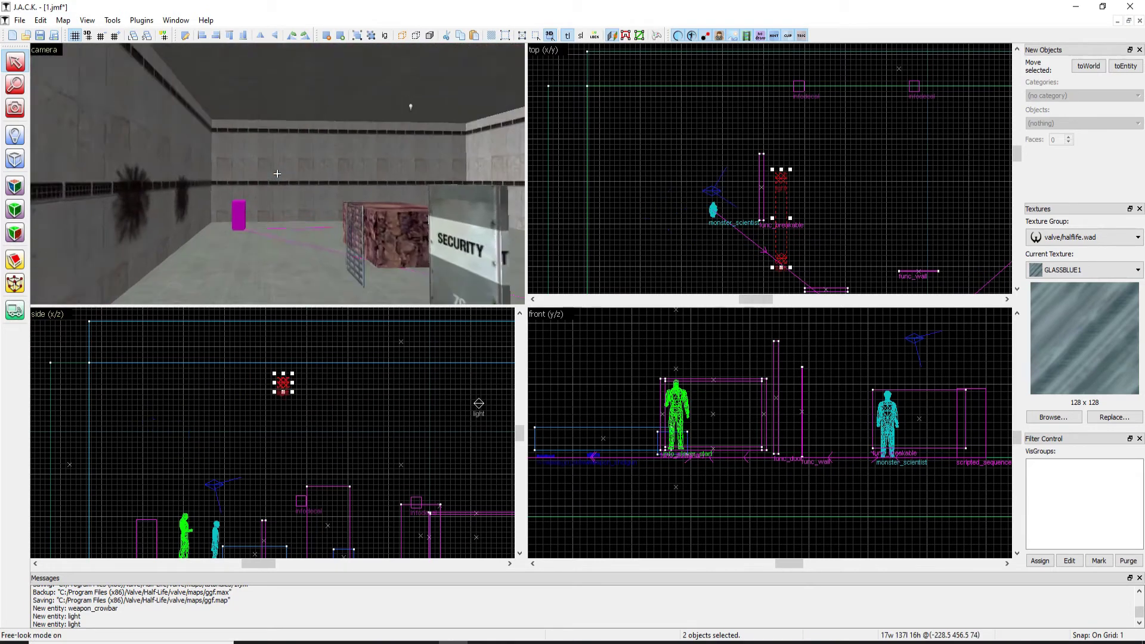
key("s")
key("z")
key("z")
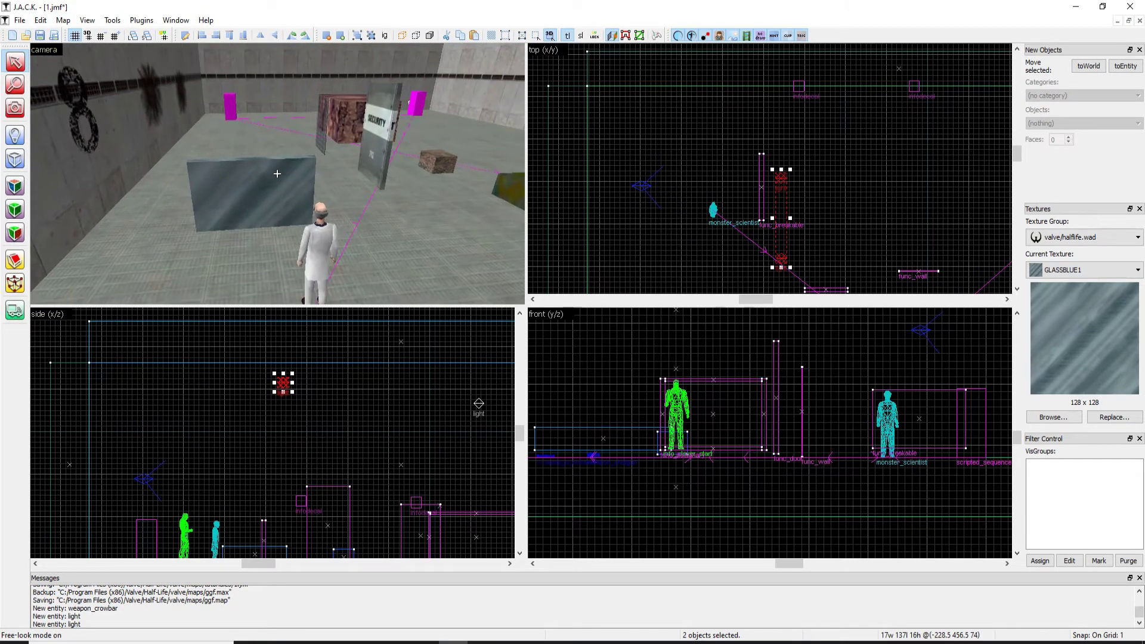
left_click(277, 173)
key("w")
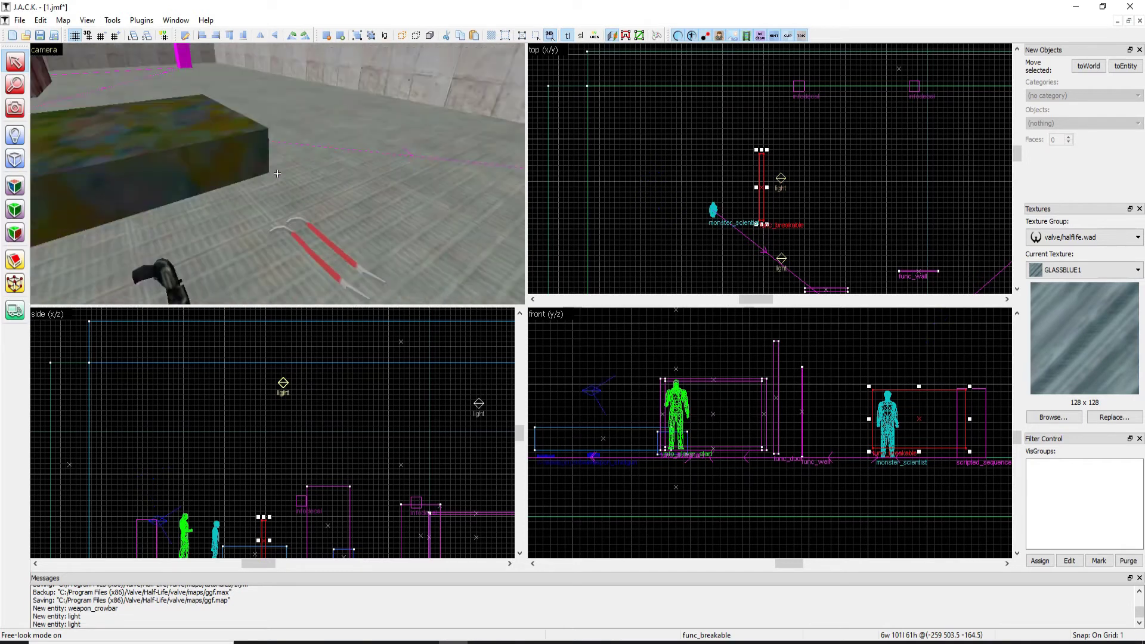
key("s")
key("w")
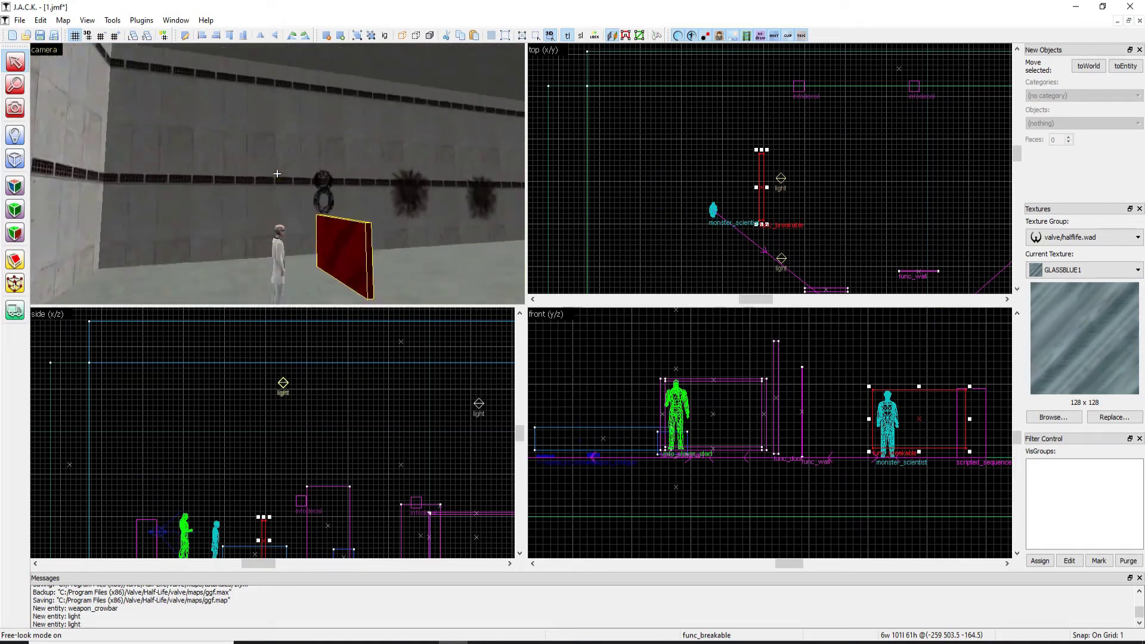
key("s")
key("z")
key("Escape")
Compile the map and run it in Half-Life
left_click(19, 20)
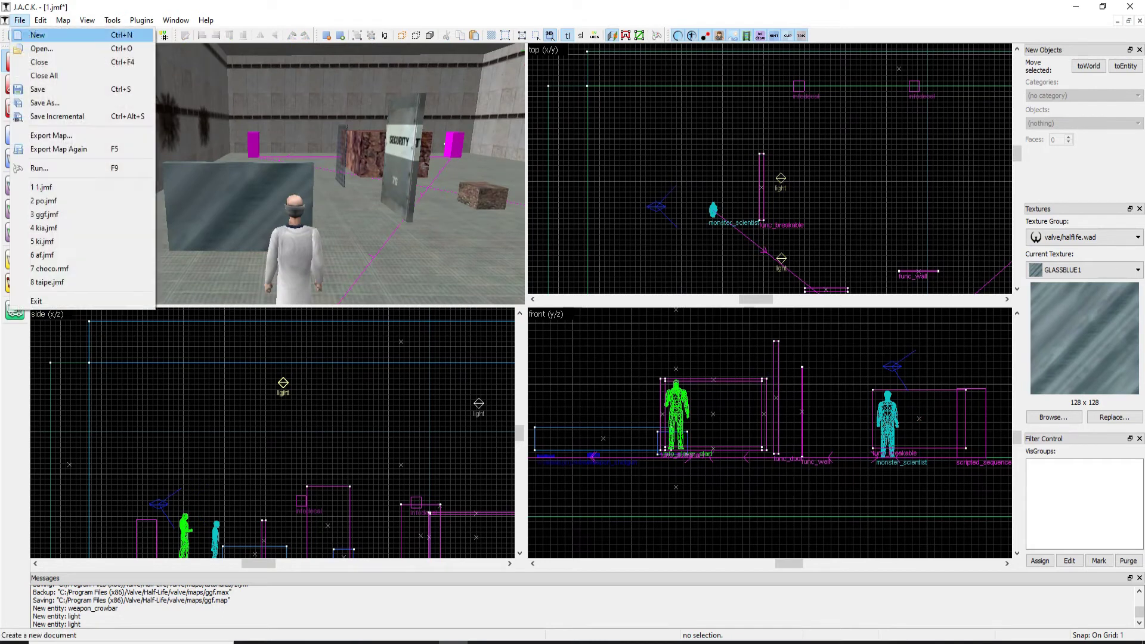
left_click(40, 167)
left_click(586, 419)
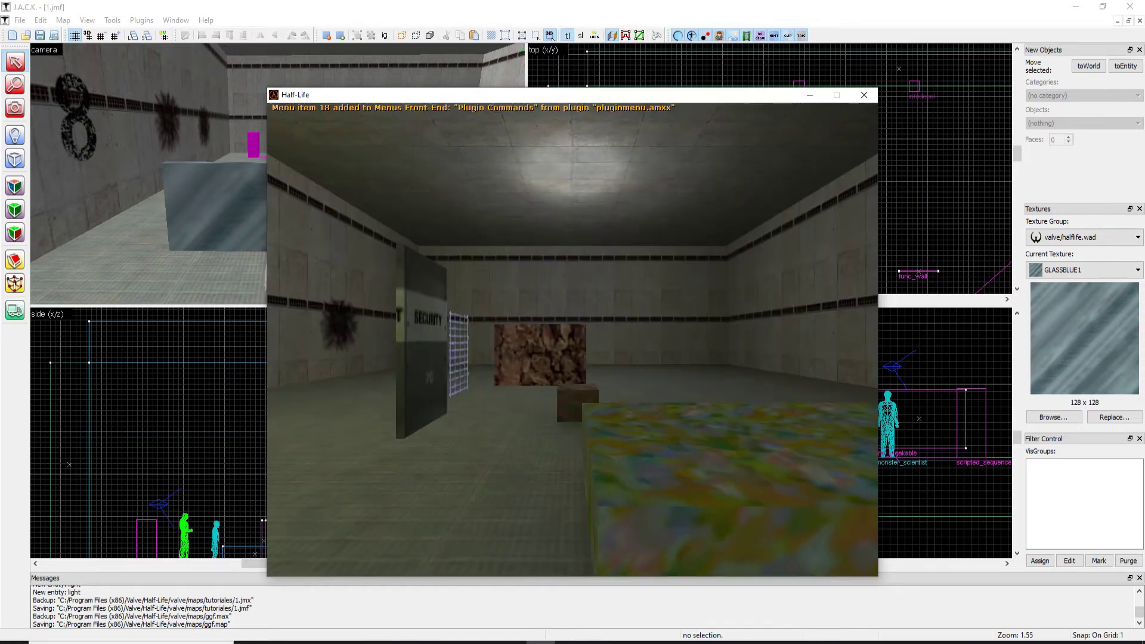
Walk toward the glass panel in the game with the submachine gun and send "xd" in team chat
key("w")
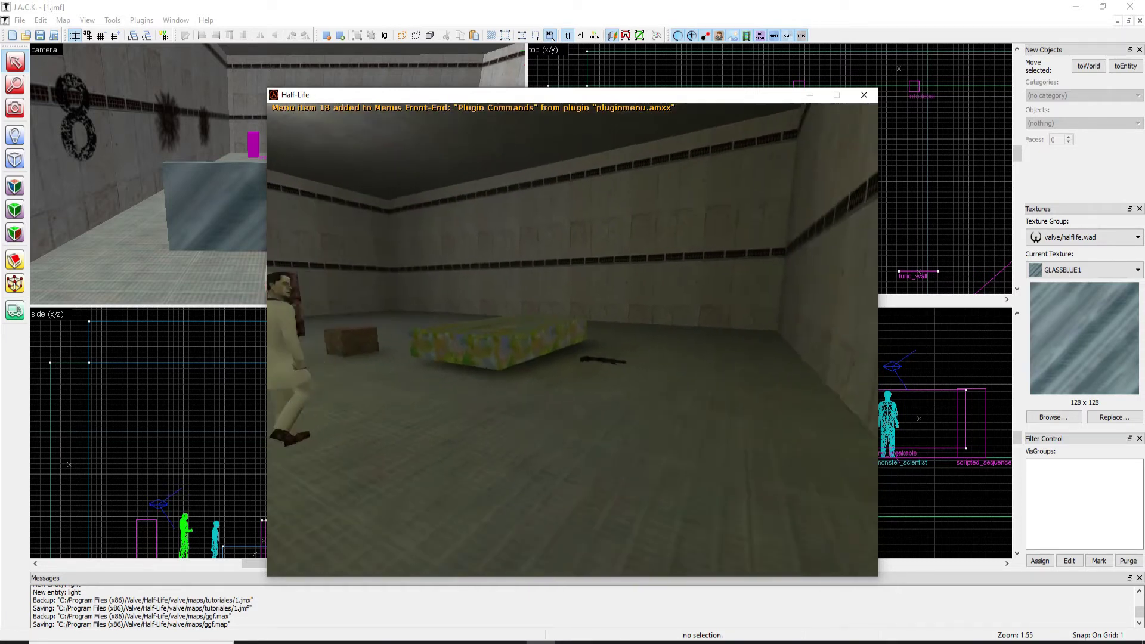
key("s")
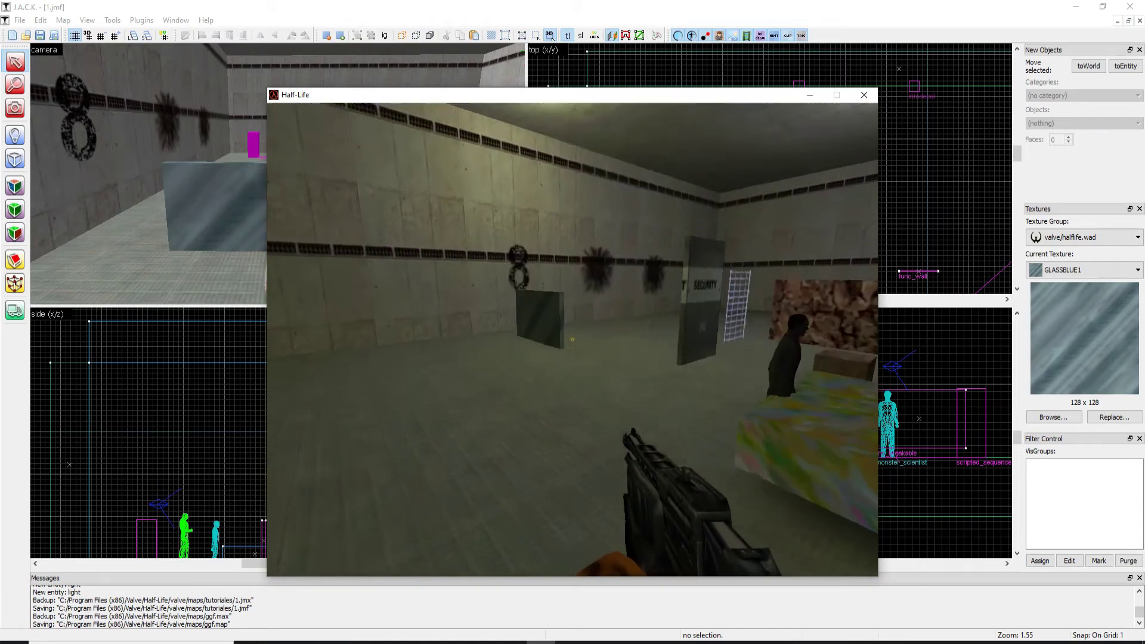
type("wuxd")
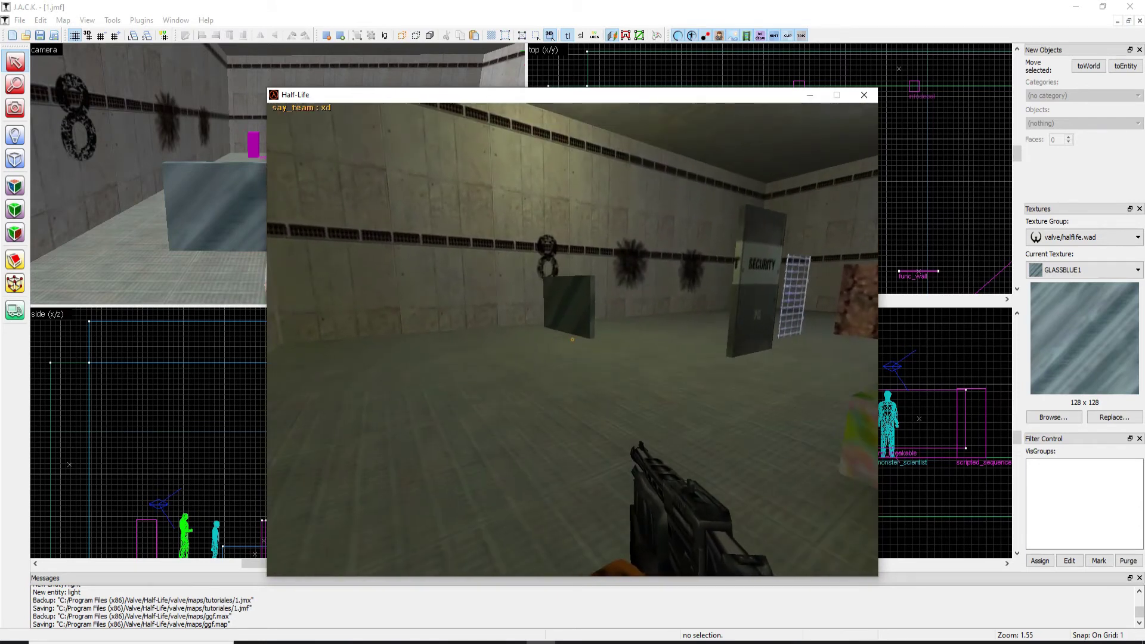
key("Return")
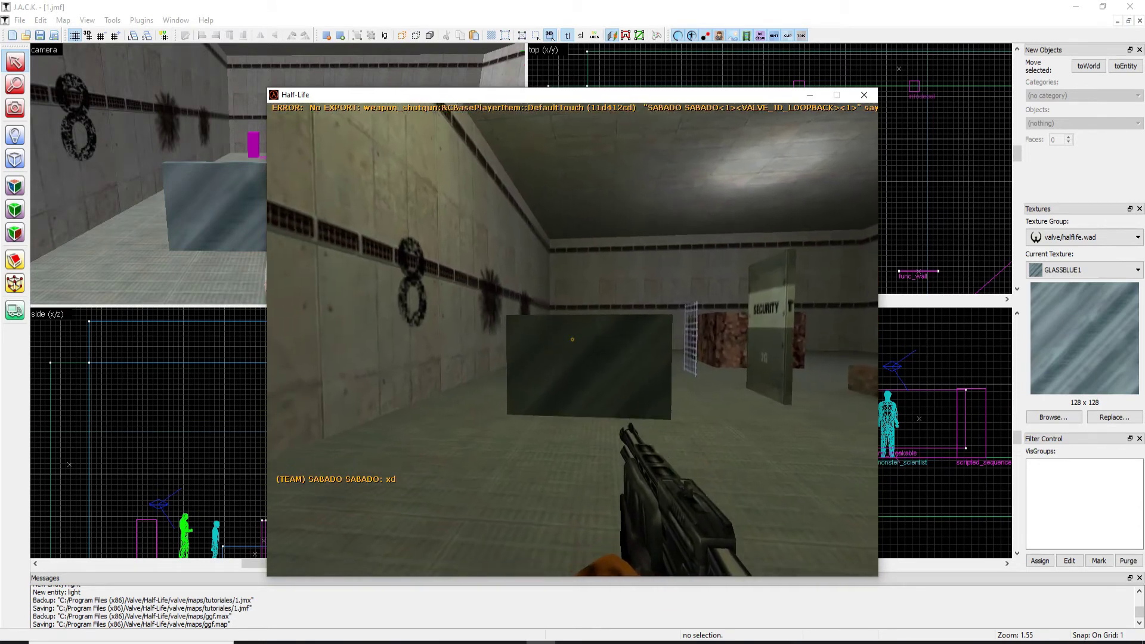
Test breaking the glass panel in the game, inspect the spot where it stands, and close Half-Life
key("w")
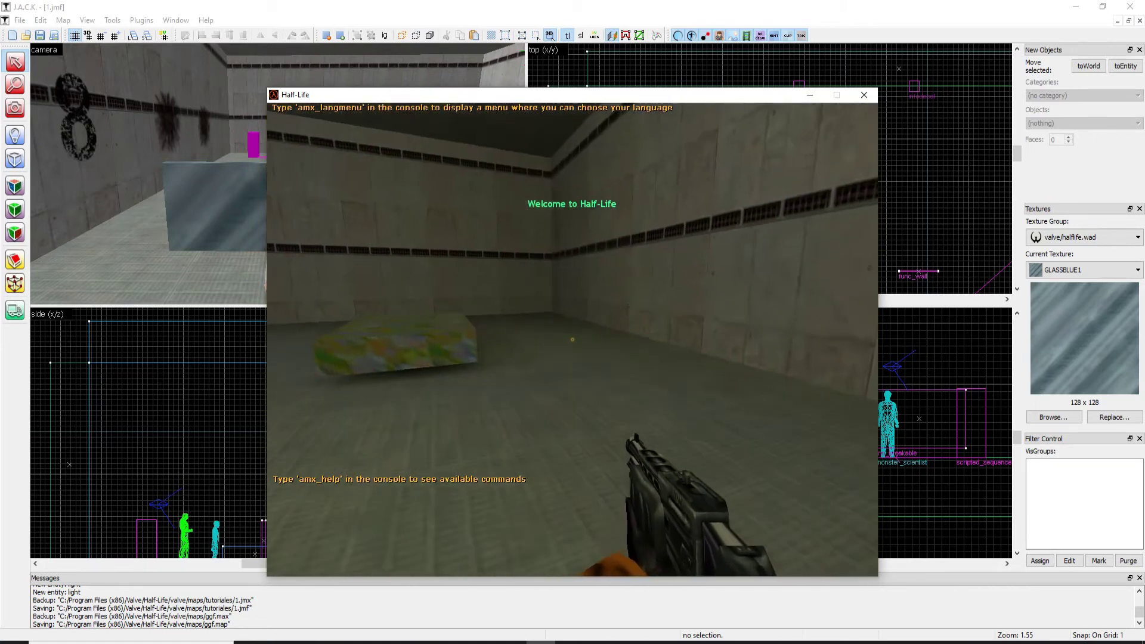
key("w")
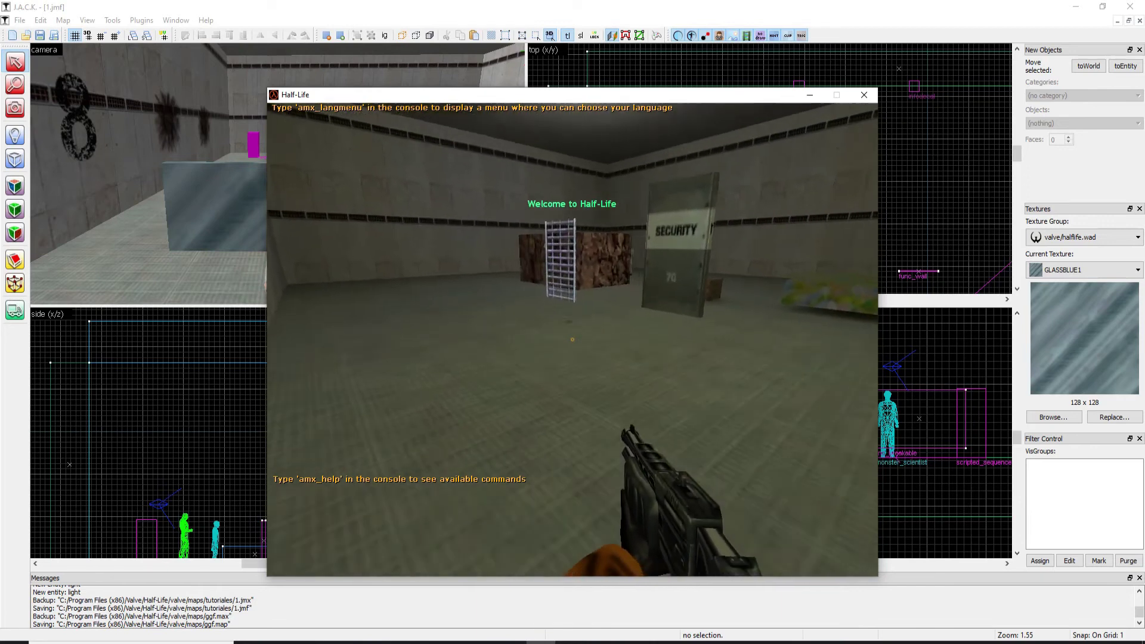
key("s")
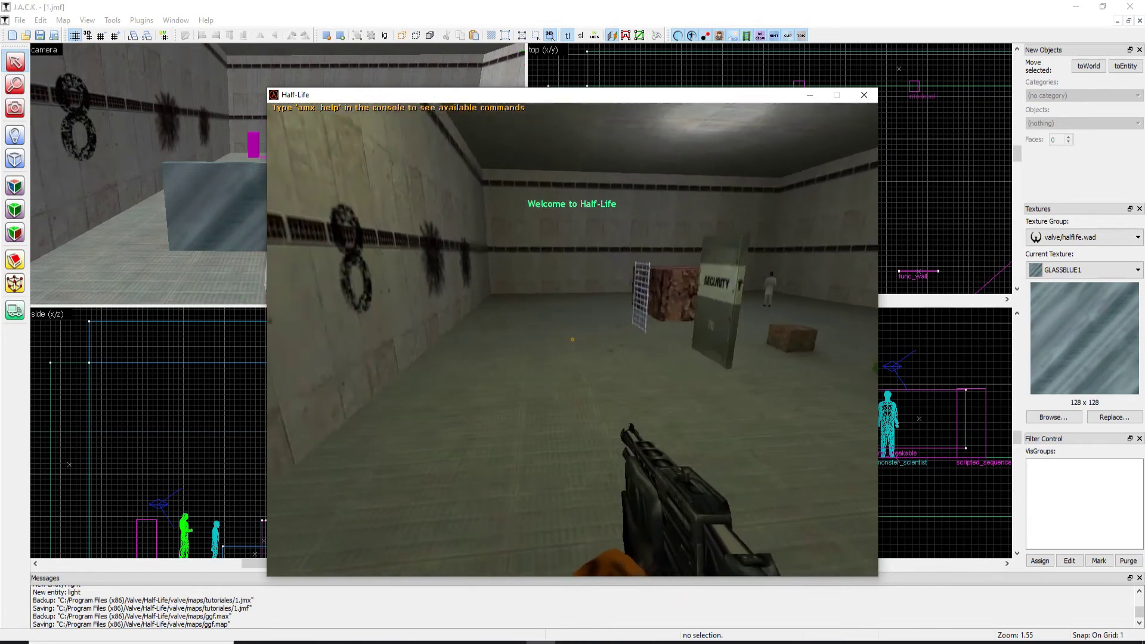
key("w")
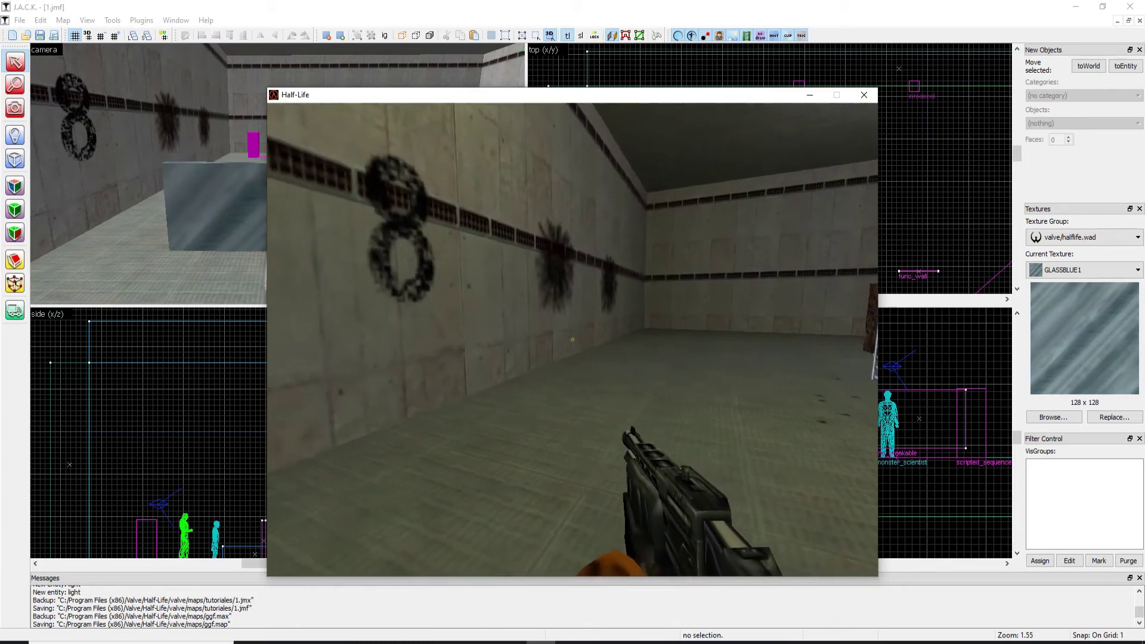
key("Escape")
left_click(864, 95)
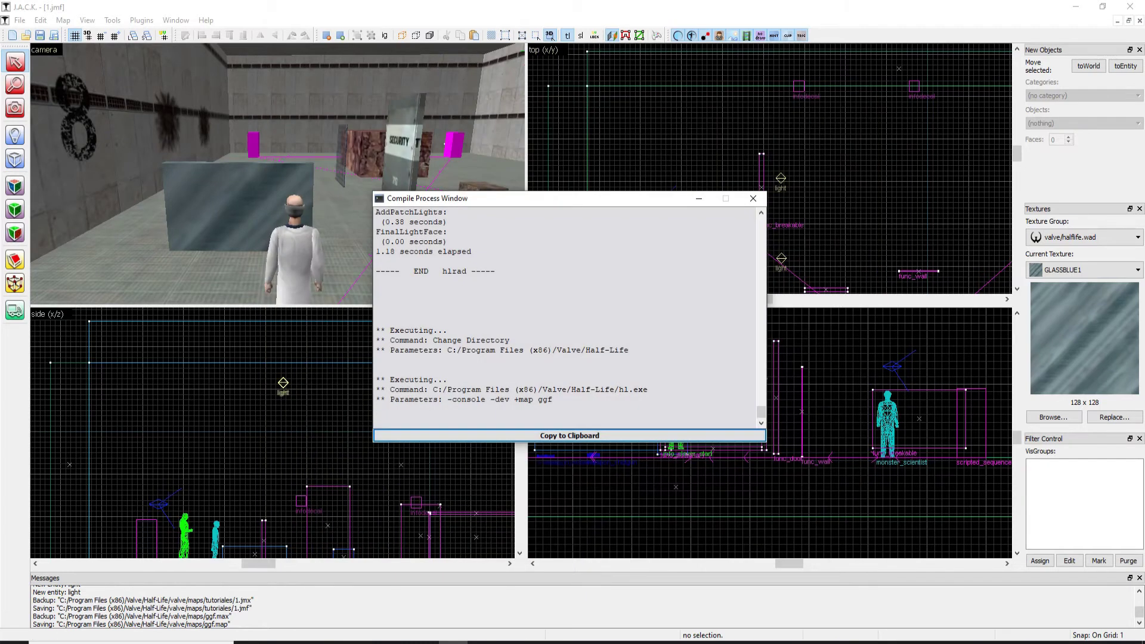
Close the compile log and look over the glass panel, the player start and the weapons beside it in the 3D view
left_click(752, 198)
key("z")
key("d")
key("a")
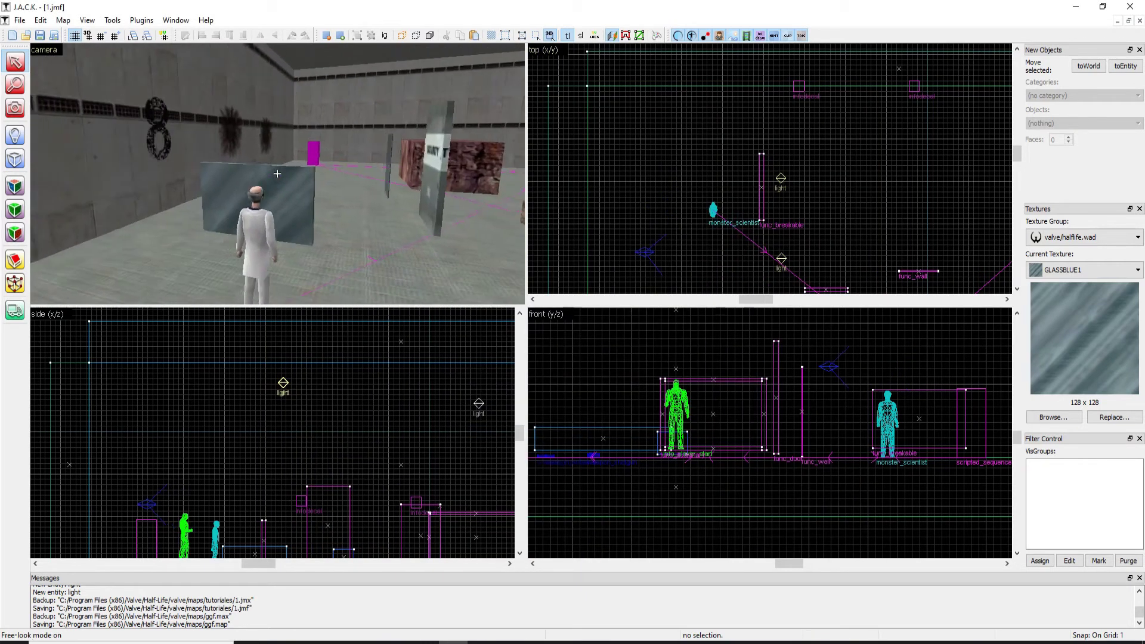
key("w")
key("s")
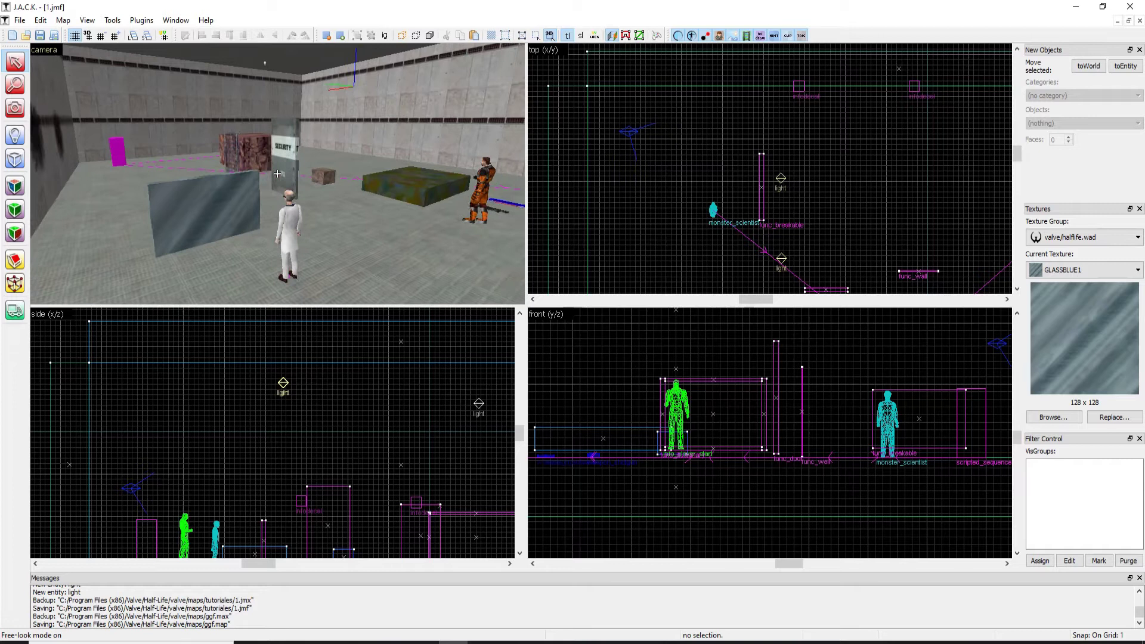
key("d")
key("w")
key("w")
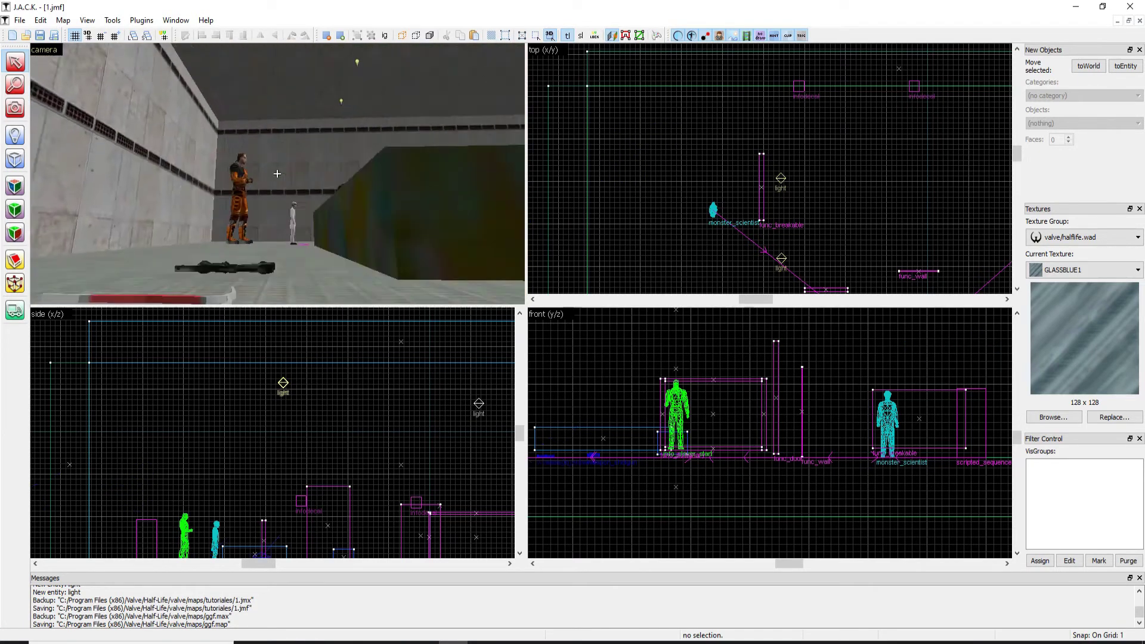
key("s")
key("s")
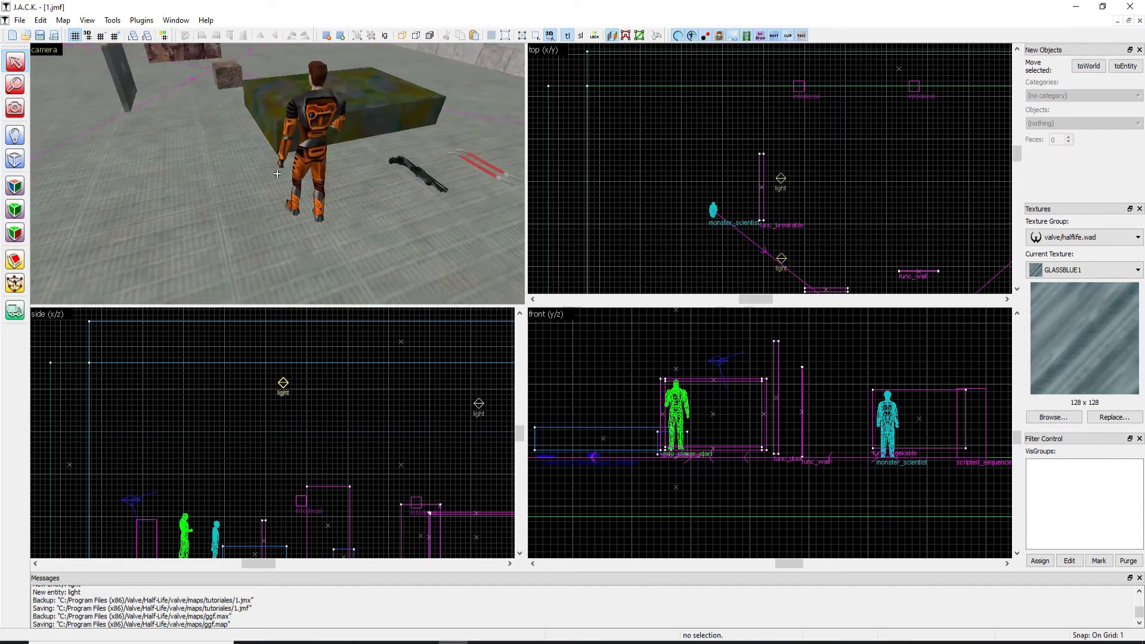
key("a")
key("w")
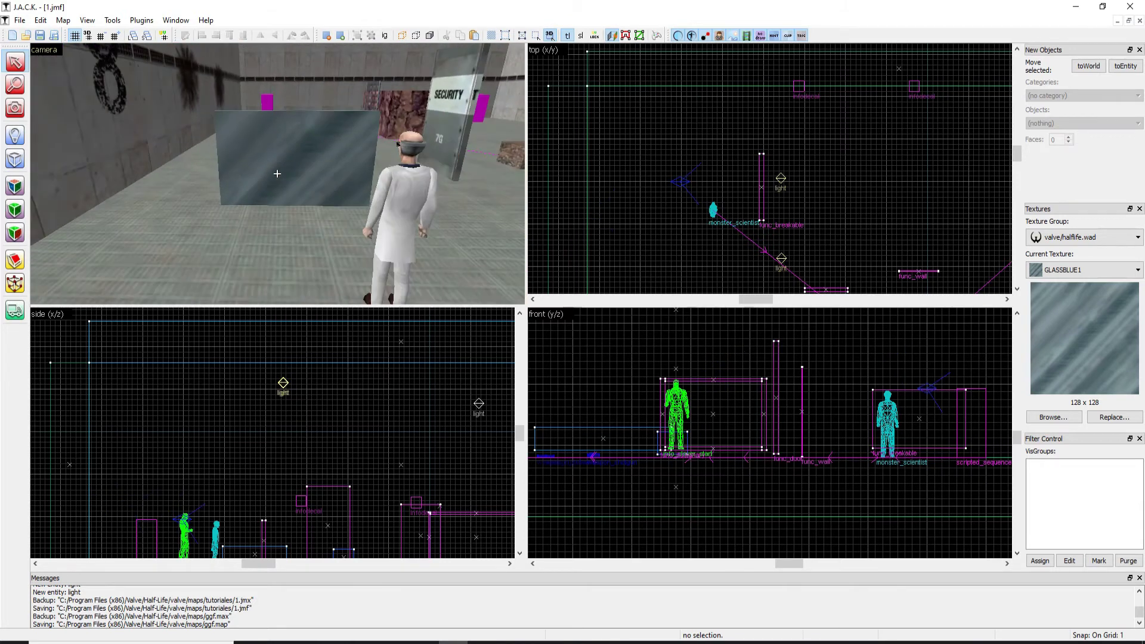
Open the object properties of the glass panel behind the scientist and list the available material types
left_click(277, 174)
key("z")
key("alt+Return")
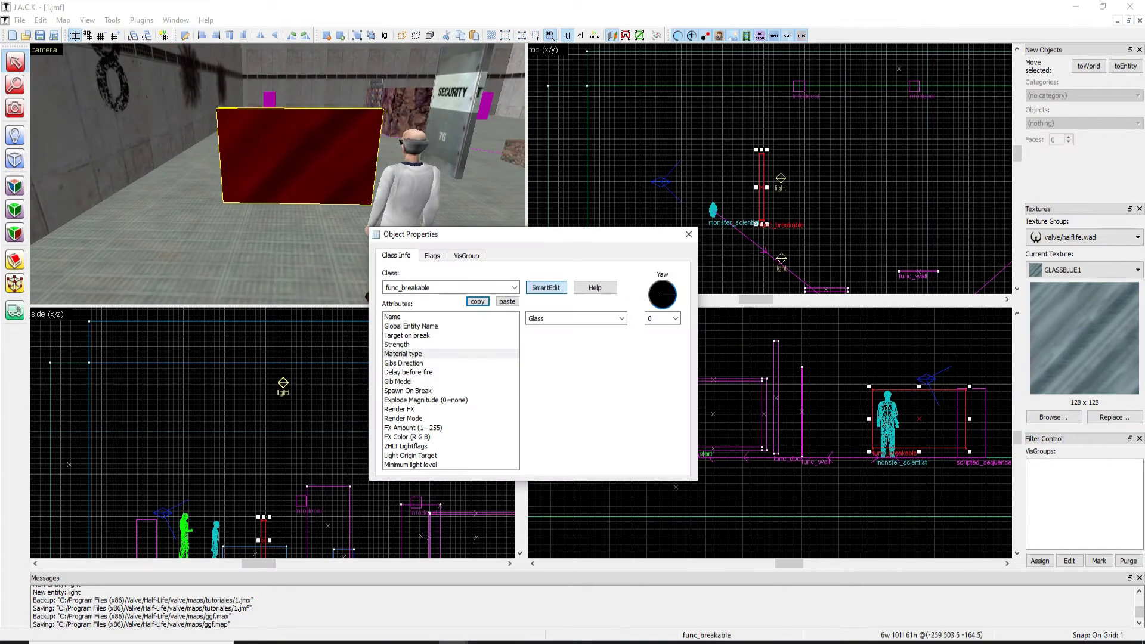
left_click(621, 318)
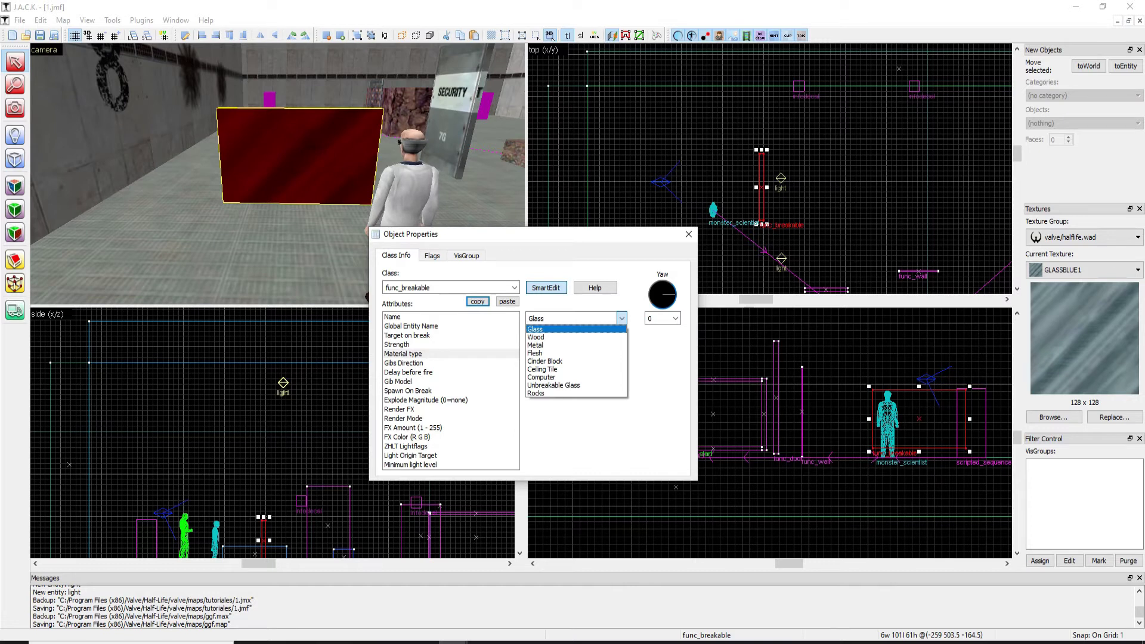
Set the material type of the selected func_breakable block to Computer
left_click(540, 377)
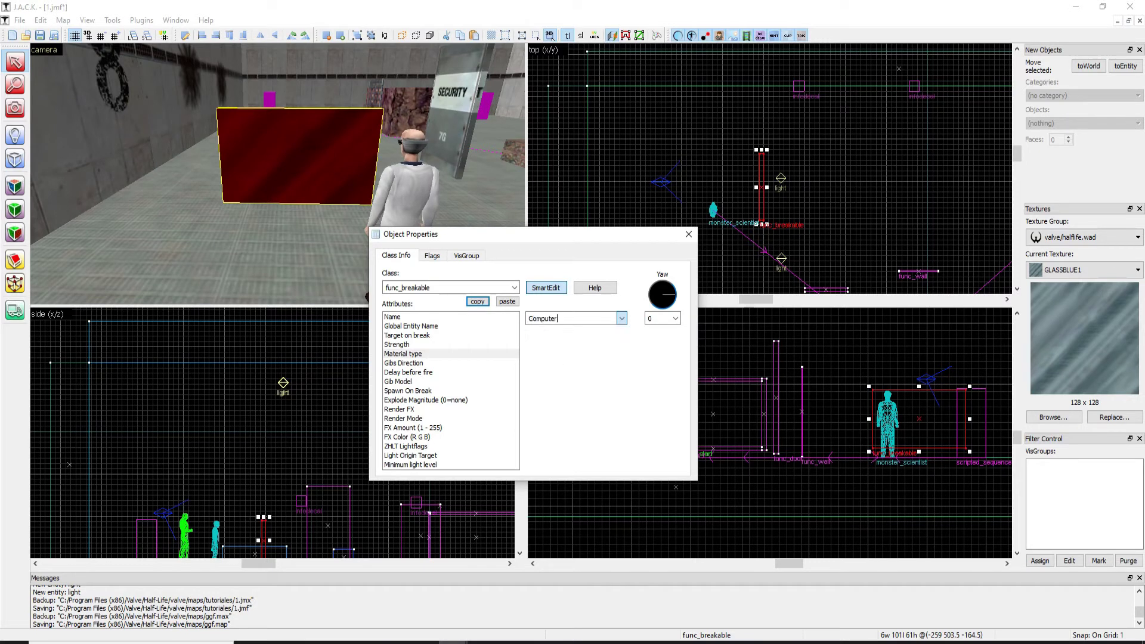
left_click(622, 319)
left_click(541, 377)
key("Escape")
Widen the breakable block to about 95 units in the top view and move it clear of the scientist
key("shift+a")
key("shift+a")
scroll(752, 192, "up", 3)
left_click_drag(759, 183, 662, 183)
key("z")
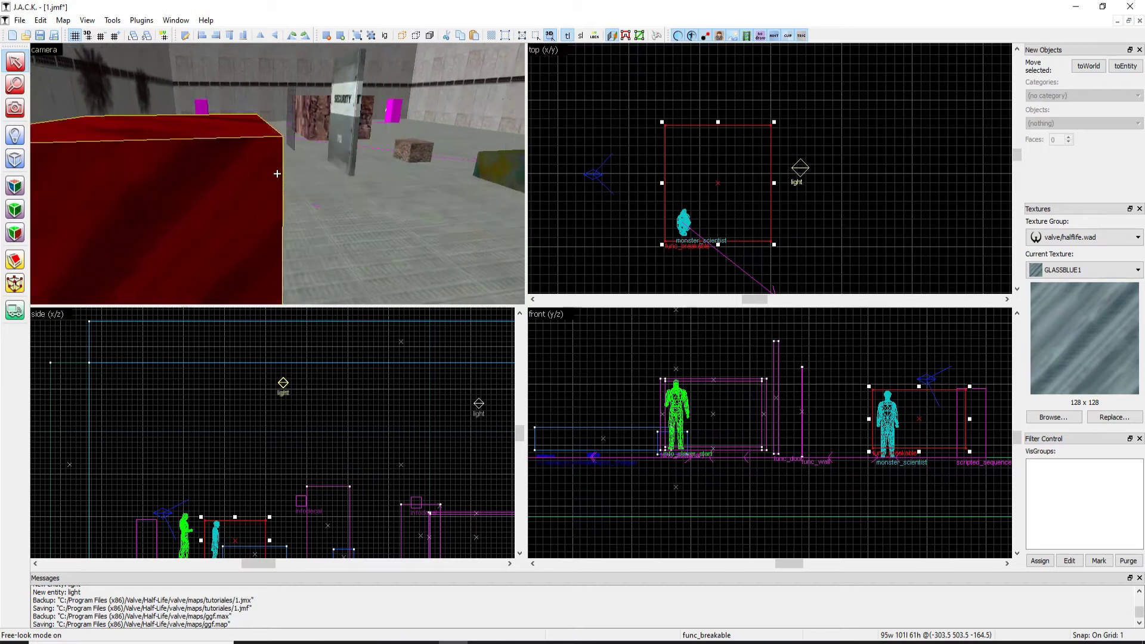
key("z")
left_click_drag(665, 125, 617, 82)
key("z")
key("s")
key("z")
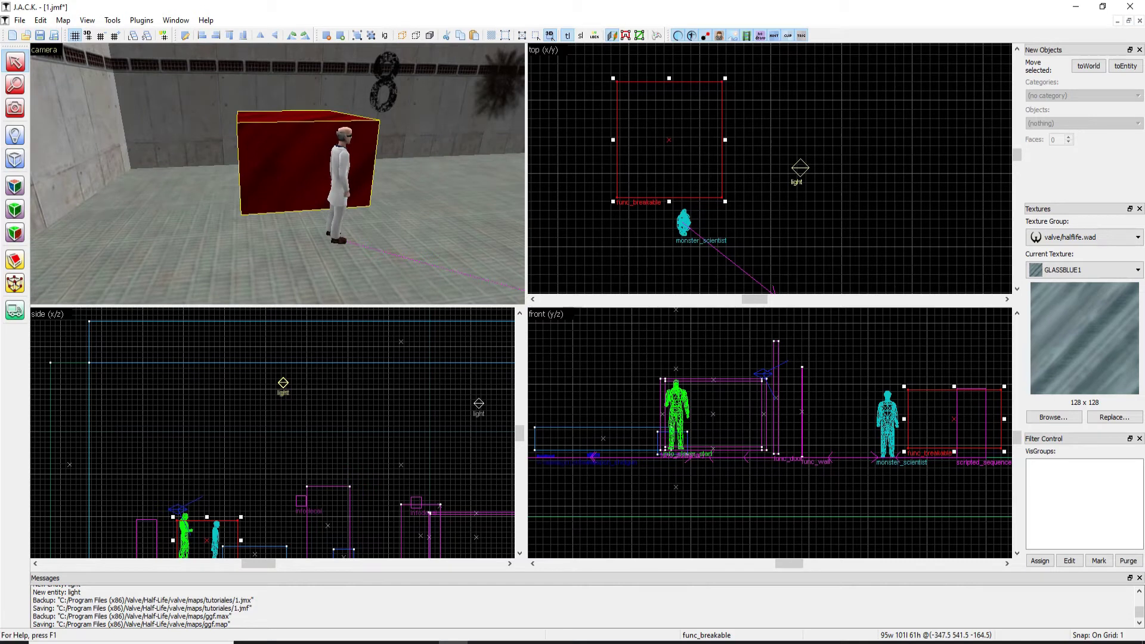
Narrow the breakable block to about 11 units so it forms a thin panel
key("shift+a")
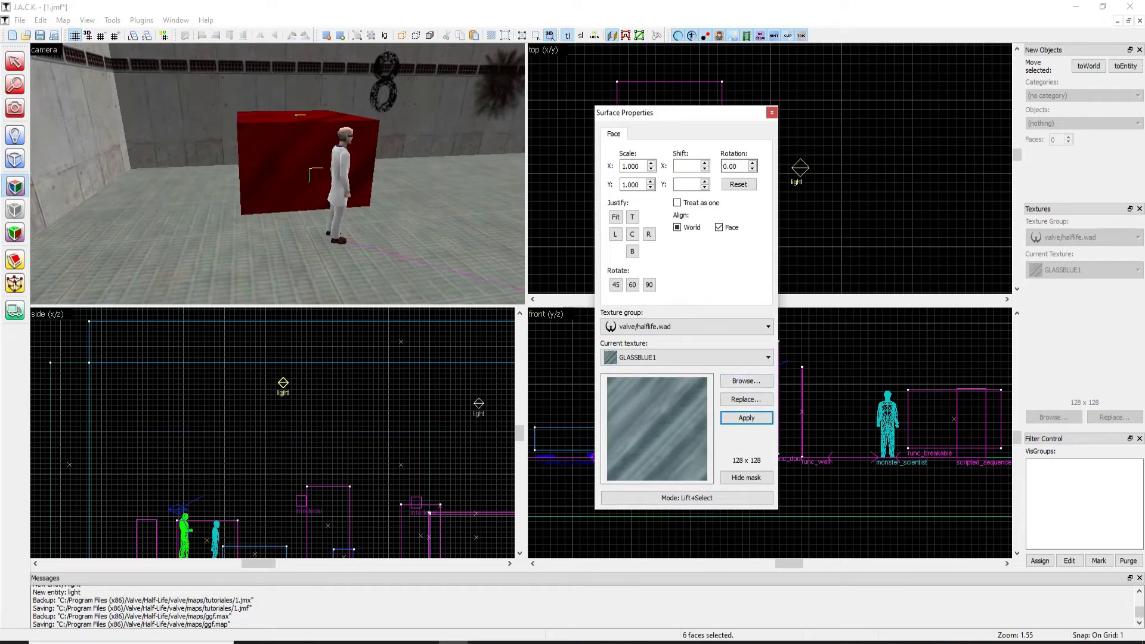
key("shift+s")
scroll(669, 137, "up", 2)
left_click(668, 138)
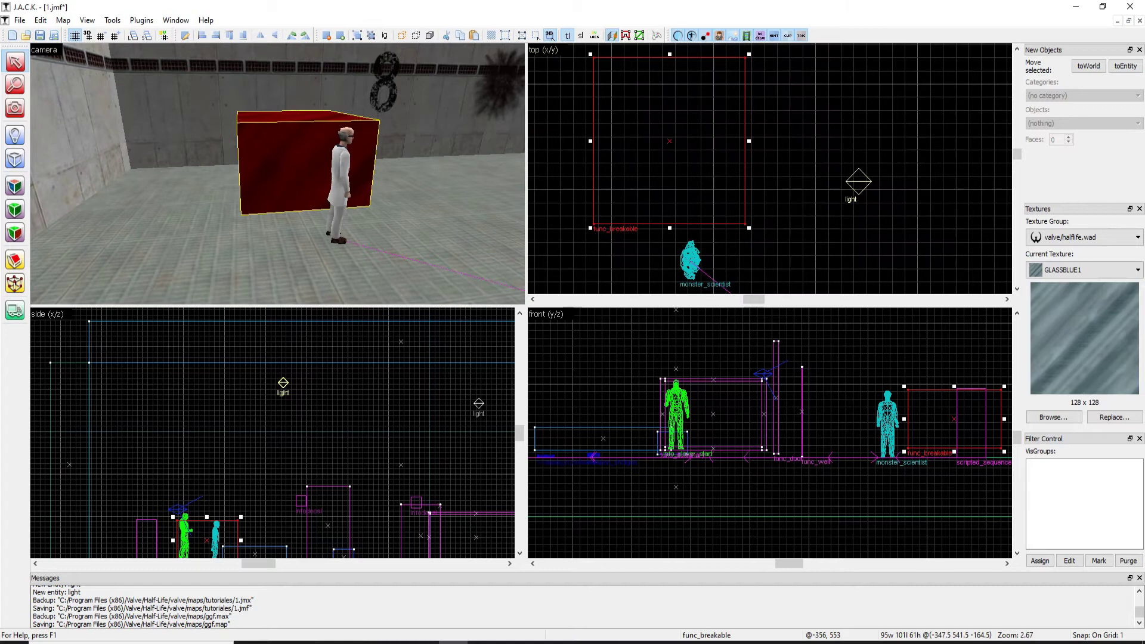
left_click_drag(749, 141, 614, 141)
key("z")
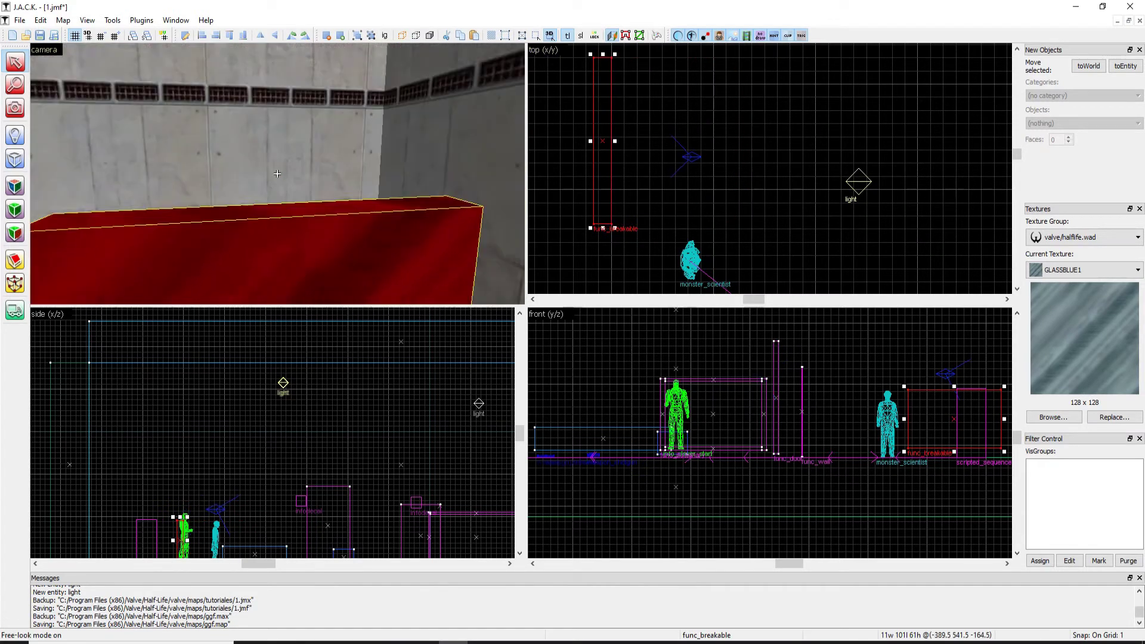
key("z")
Apply the LAB1_COMP8 texture from valve/halflife.wad to all faces of the breakable block and centre it
key("shift+a")
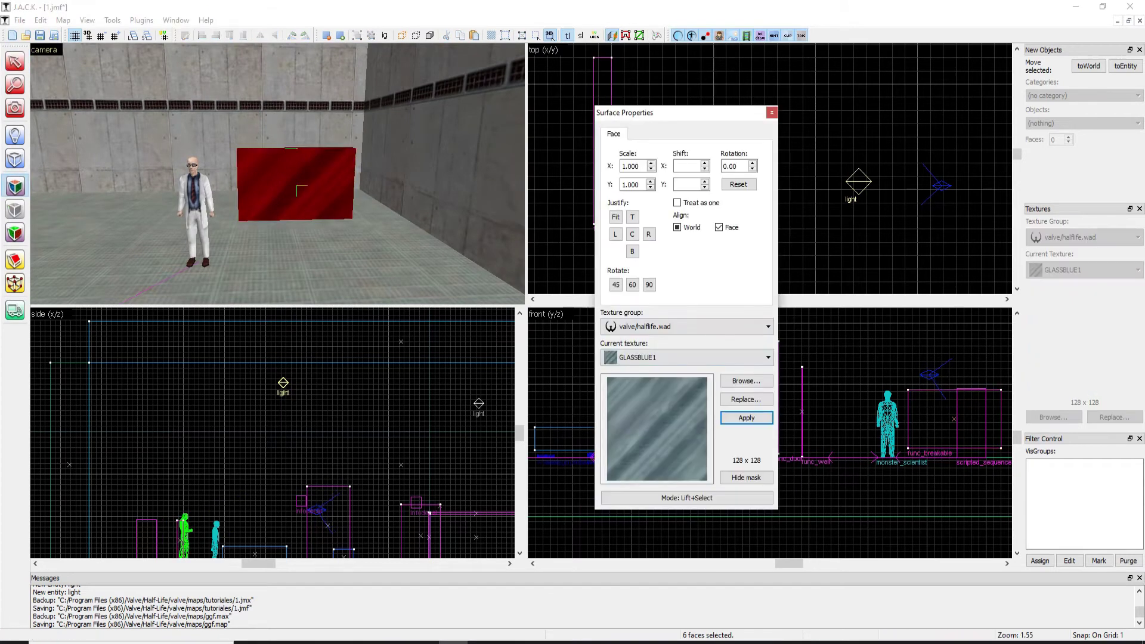
left_click(747, 380)
scroll(567, 304, "down", 1)
double_click(378, 484)
left_click(746, 418)
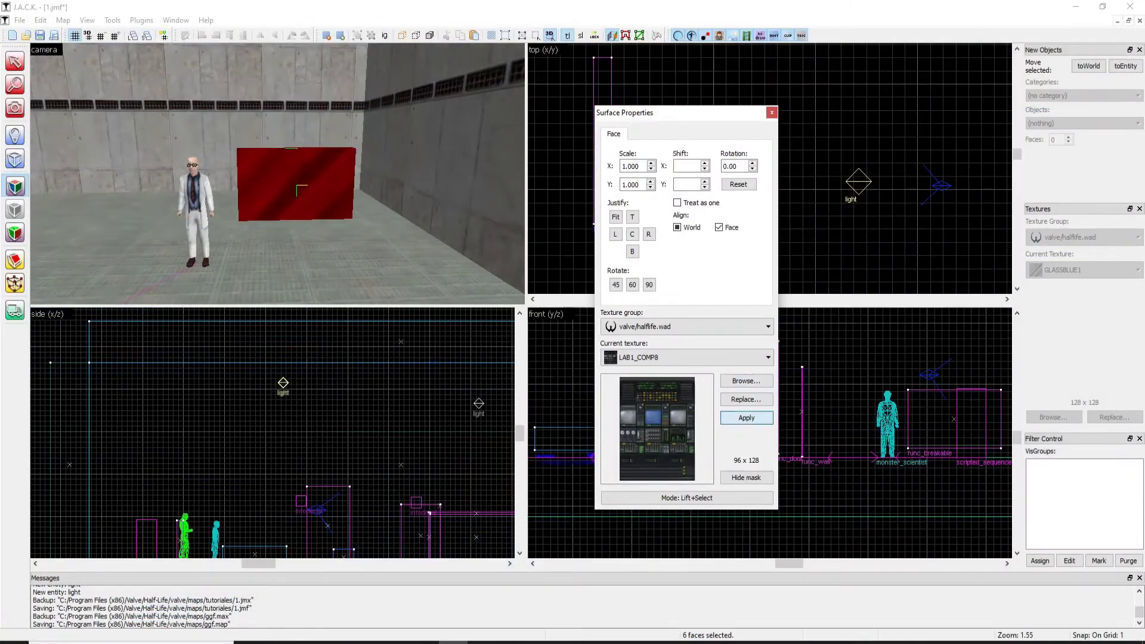
left_click(747, 418)
left_click(632, 234)
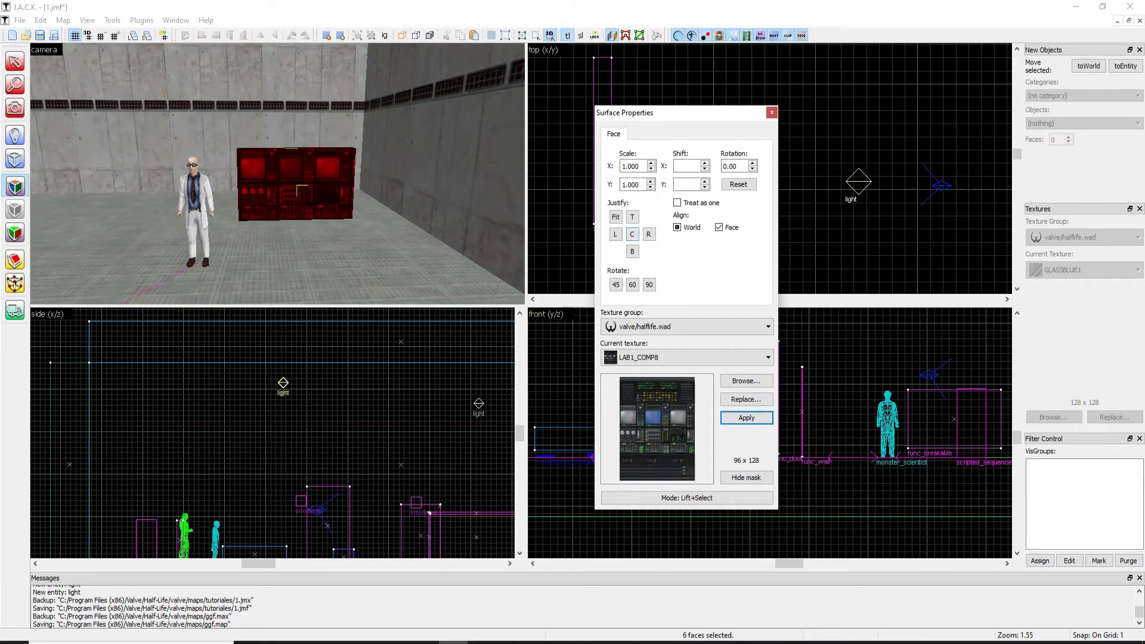
left_click(771, 113)
Reselect the computer-textured block and choose Computer again as its material type
key("z")
key("w")
key("a")
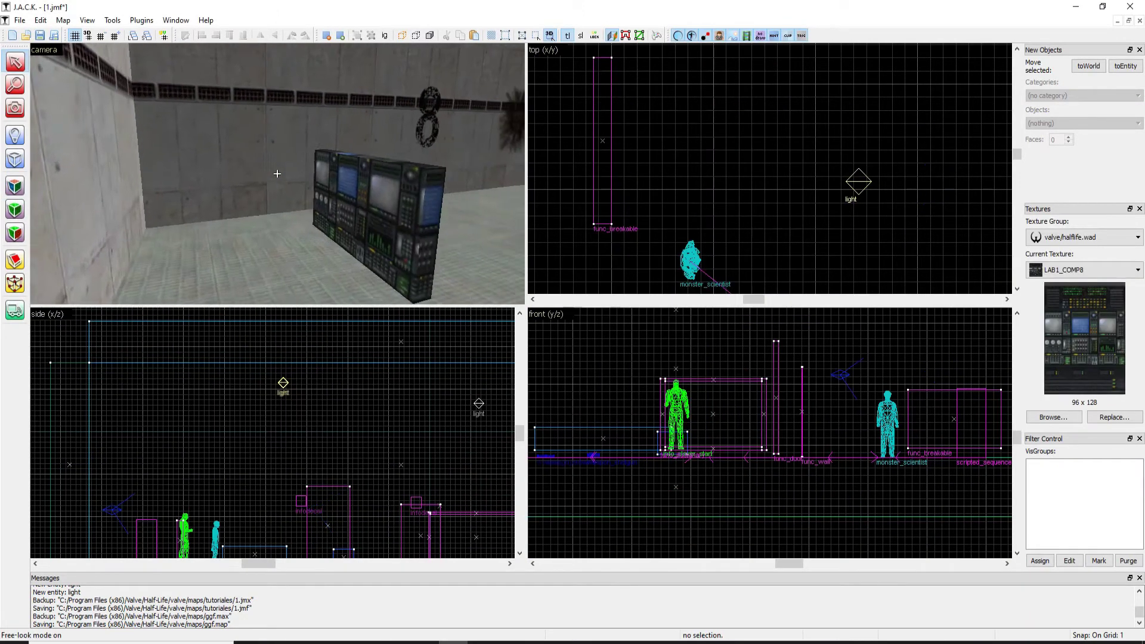
key("d")
key("w")
key("s")
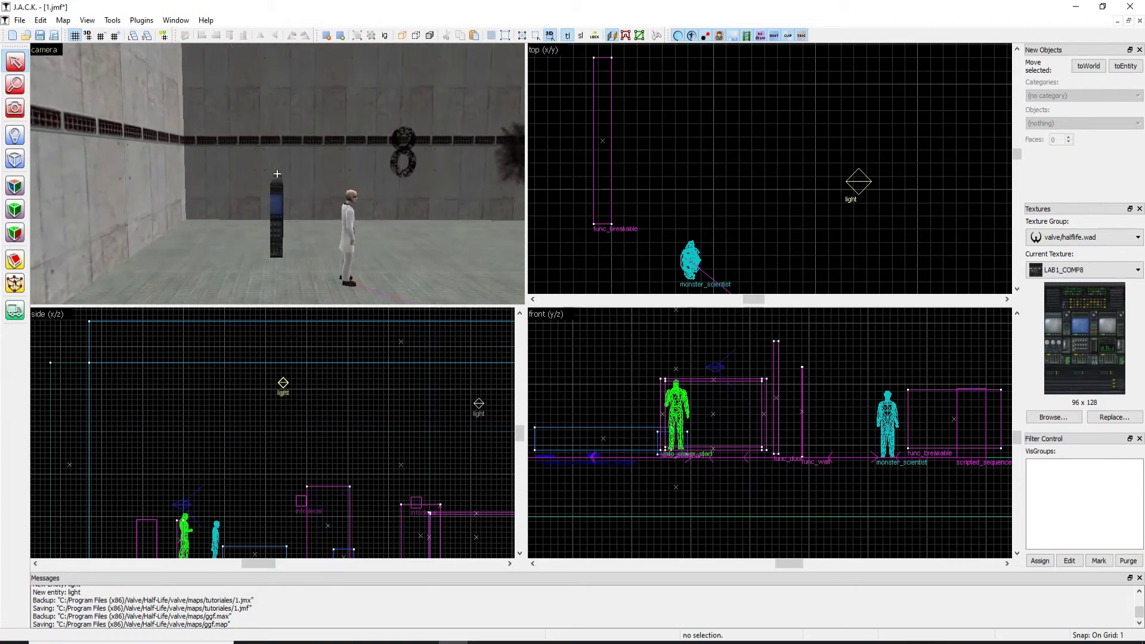
left_click(277, 174)
key("alt+Return")
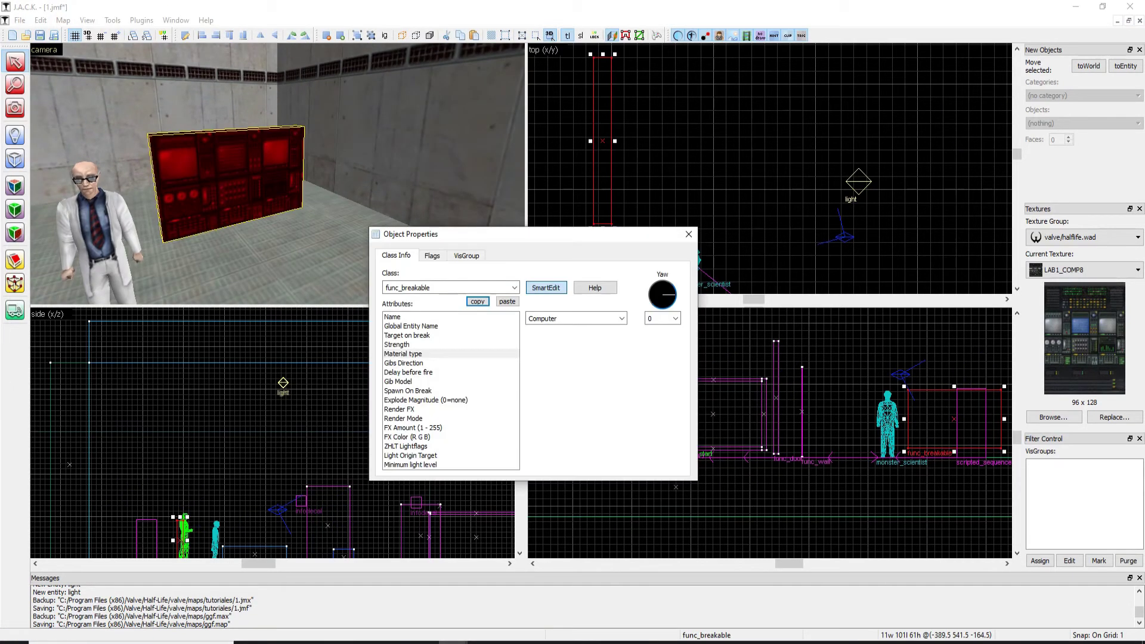
left_click(622, 318)
left_click(553, 376)
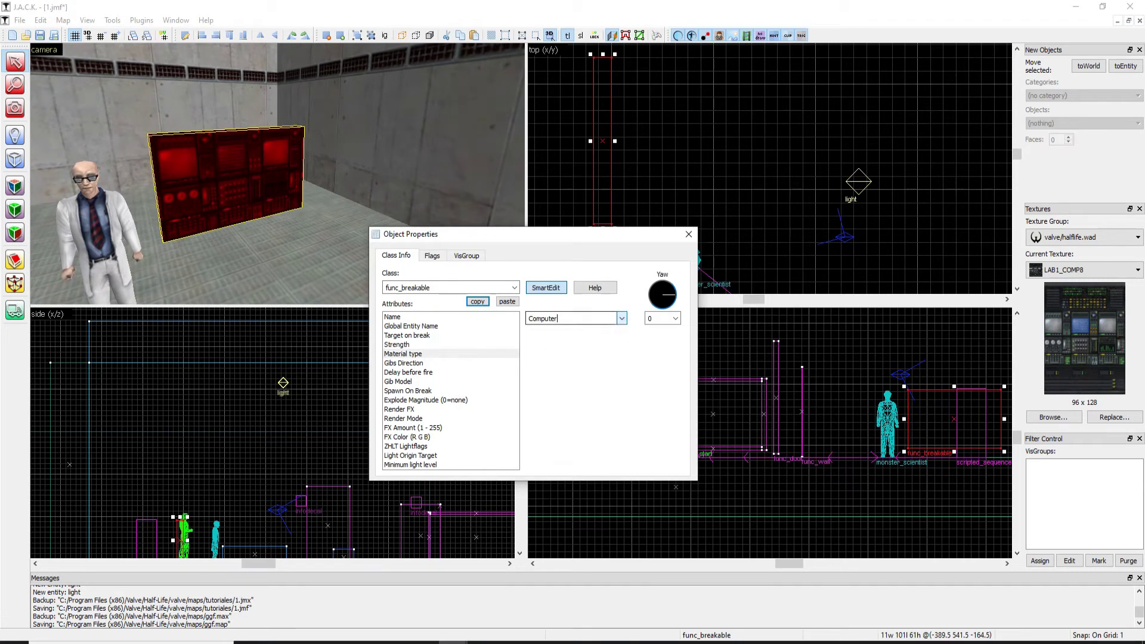
left_click(688, 234)
Run the map from the editor to test it in Half-Life
key("z")
key("s")
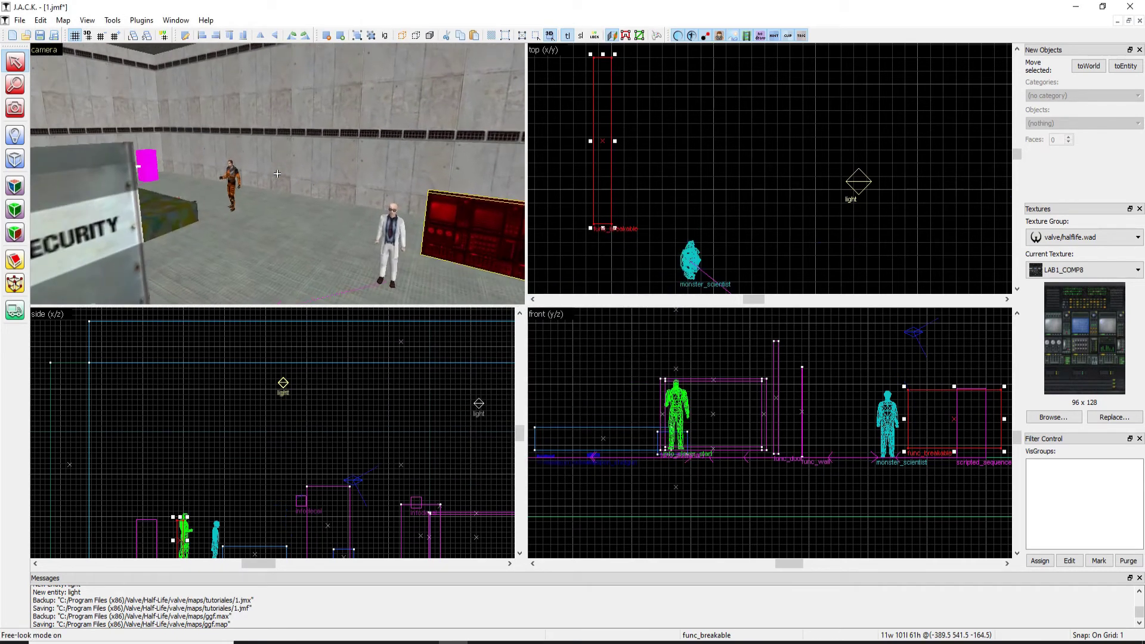
left_click(19, 20)
left_click(30, 167)
key("Return")
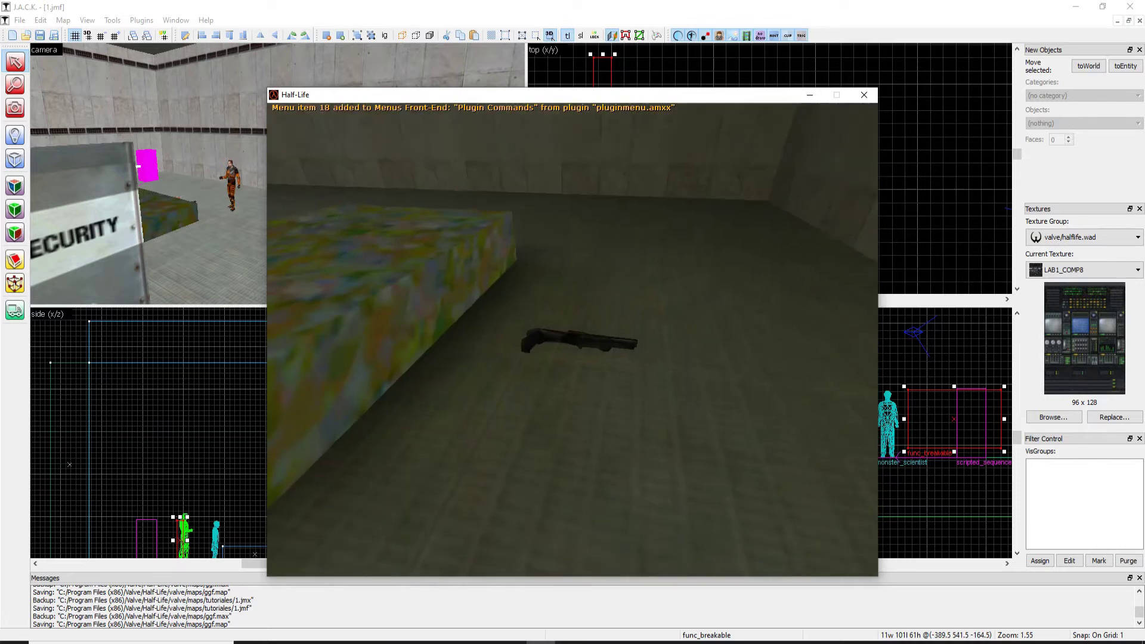
Test the computer panel and the rock area in Half-Life by shooting, and close the game to return to J.A.C.K
key("w")
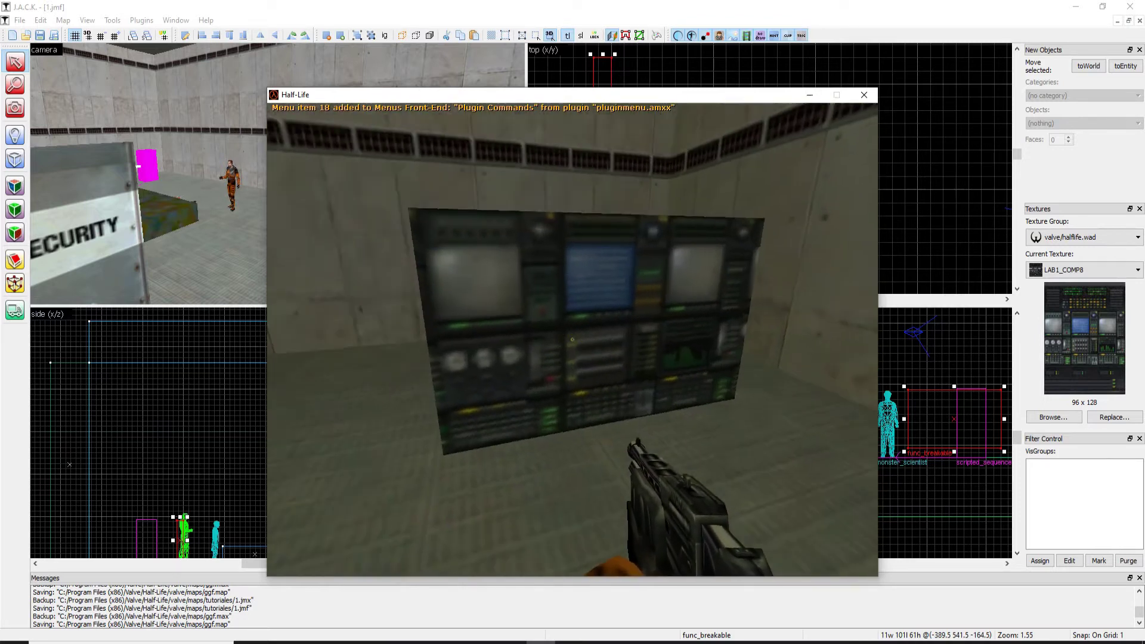
left_click(572, 340)
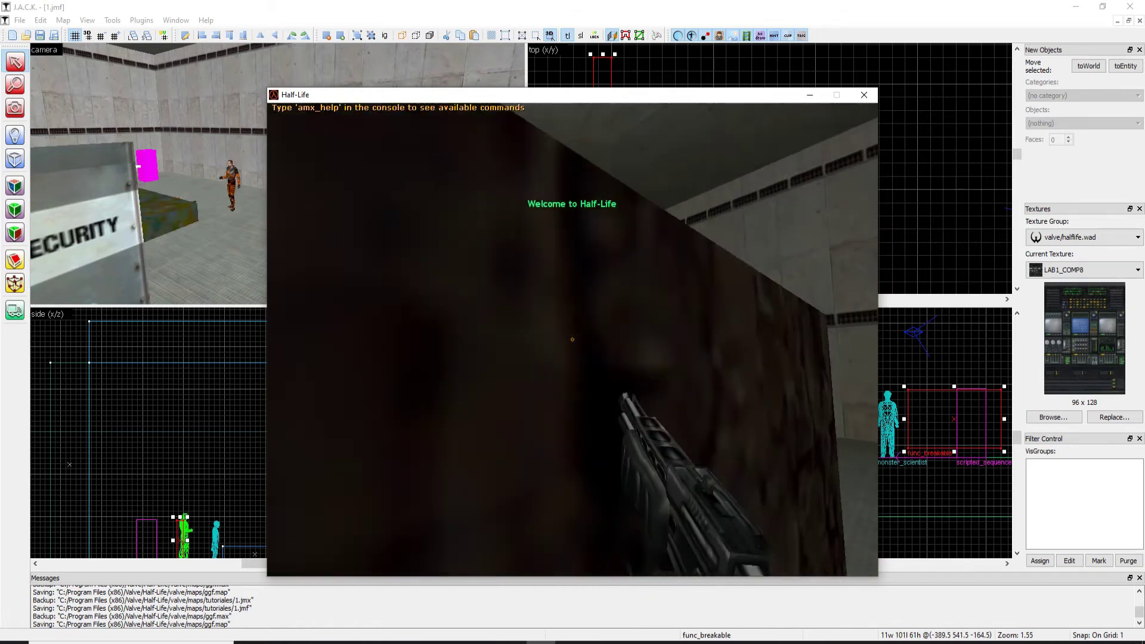
key("w")
left_click(573, 340)
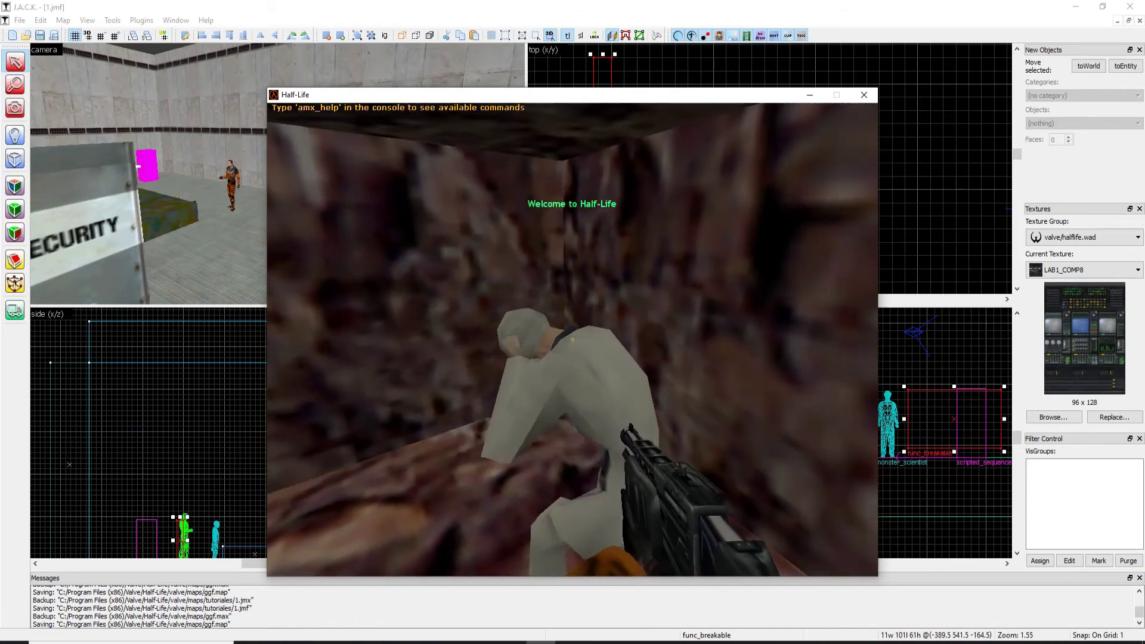
key("Escape")
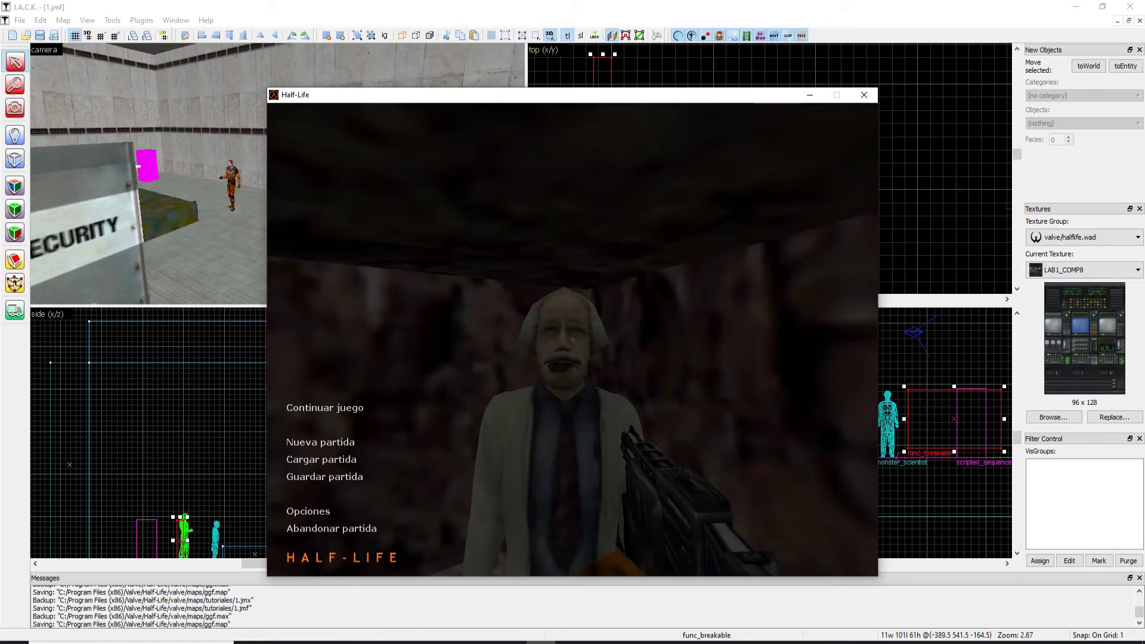
key("Escape")
key("Escape")
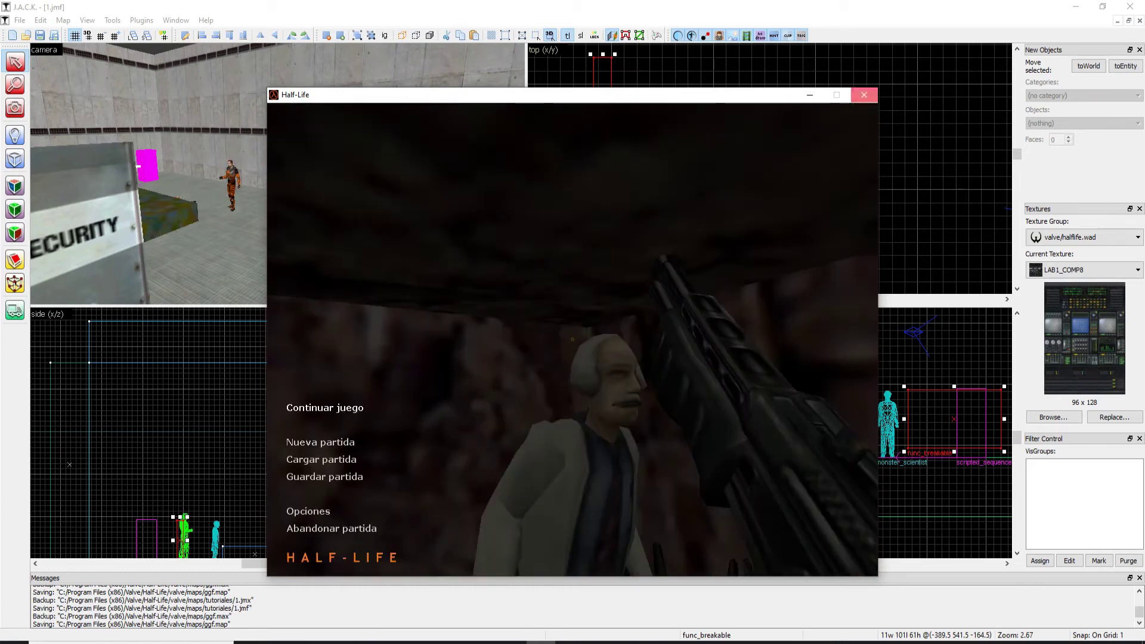
left_click(864, 95)
left_click(754, 198)
Change the material type of the selected breakable block to Wood
key("z")
key("w")
key("s")
key("w")
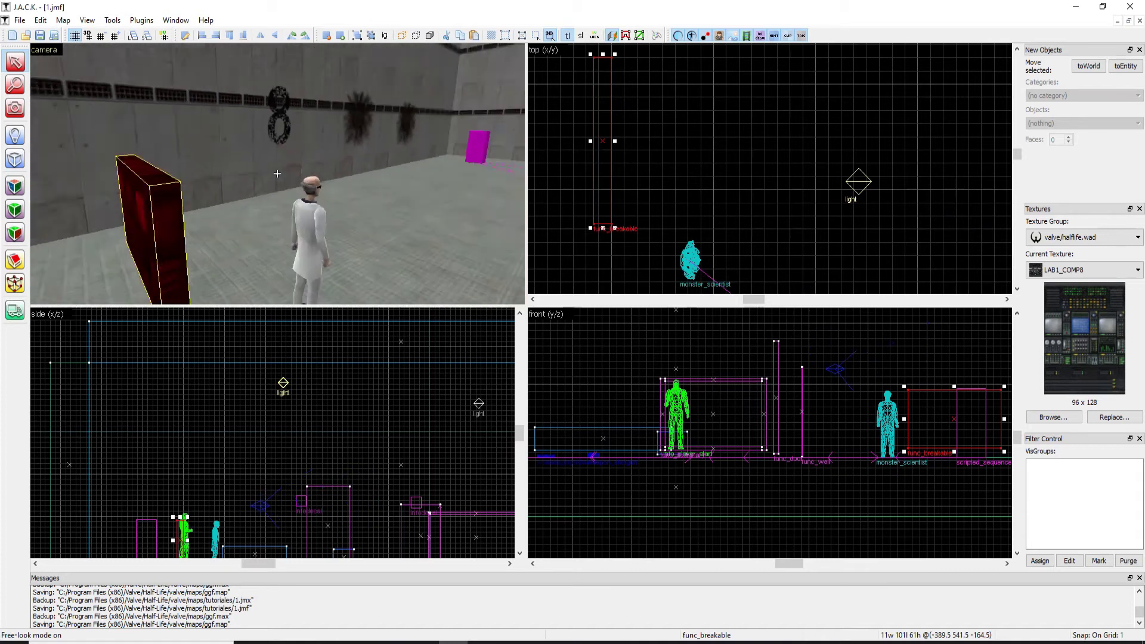
key("w")
key("d")
key("alt+Return")
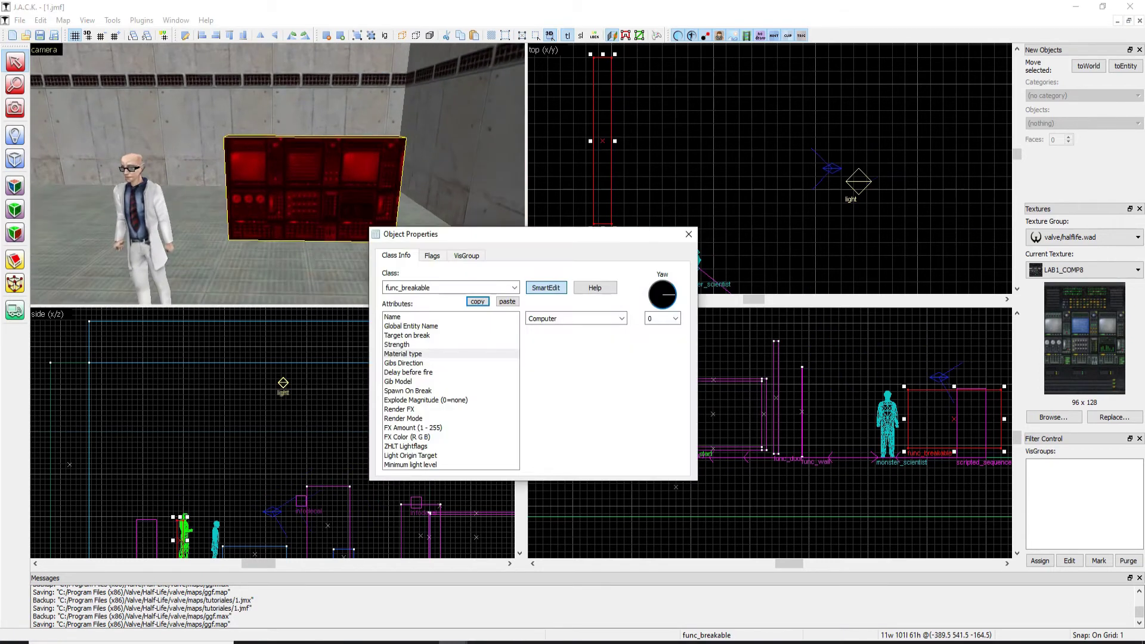
left_click(622, 318)
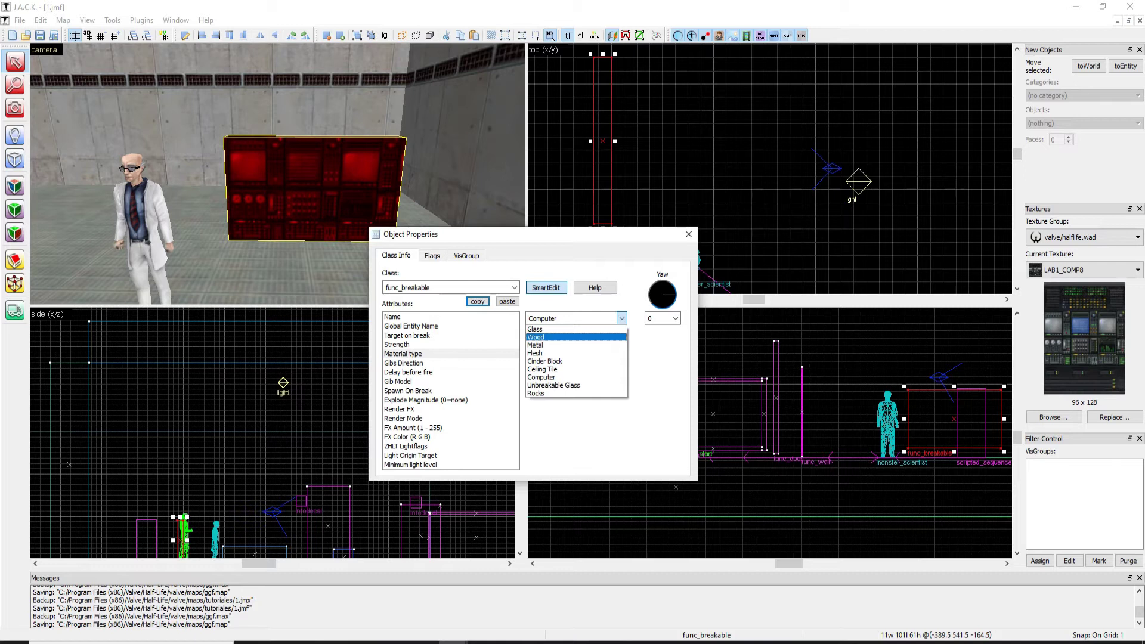
left_click(576, 337)
left_click(688, 234)
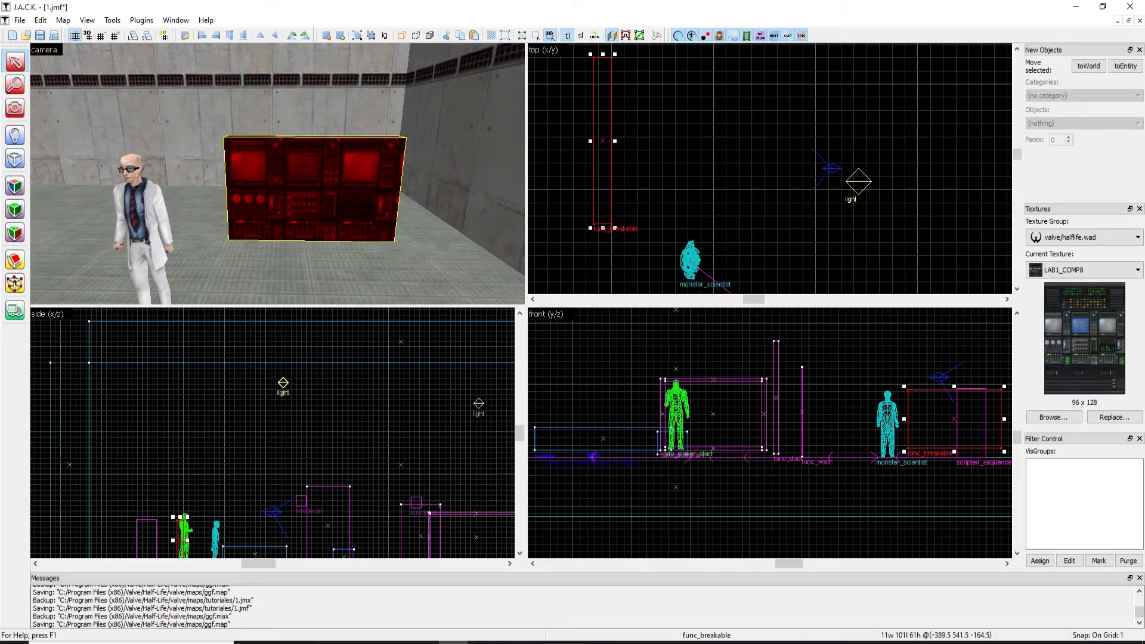
Apply the OUT_BOXD texture from valve/halflife.wad to all faces of the breakable block
left_click(15, 186)
scroll(569, 306, "down", 5)
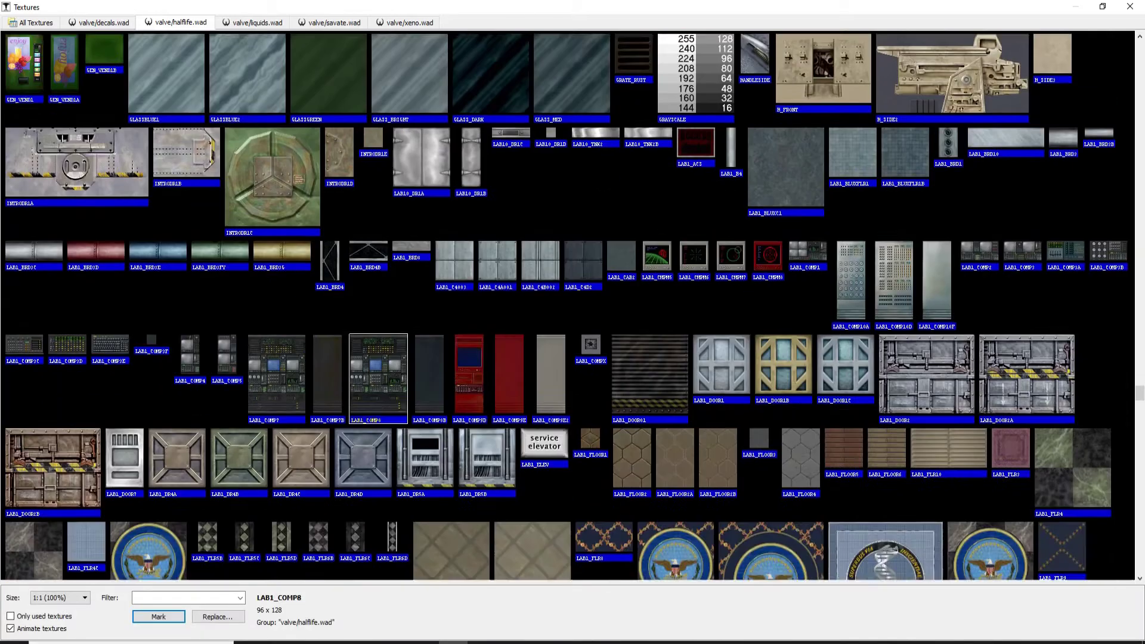
scroll(569, 306, "down", 9)
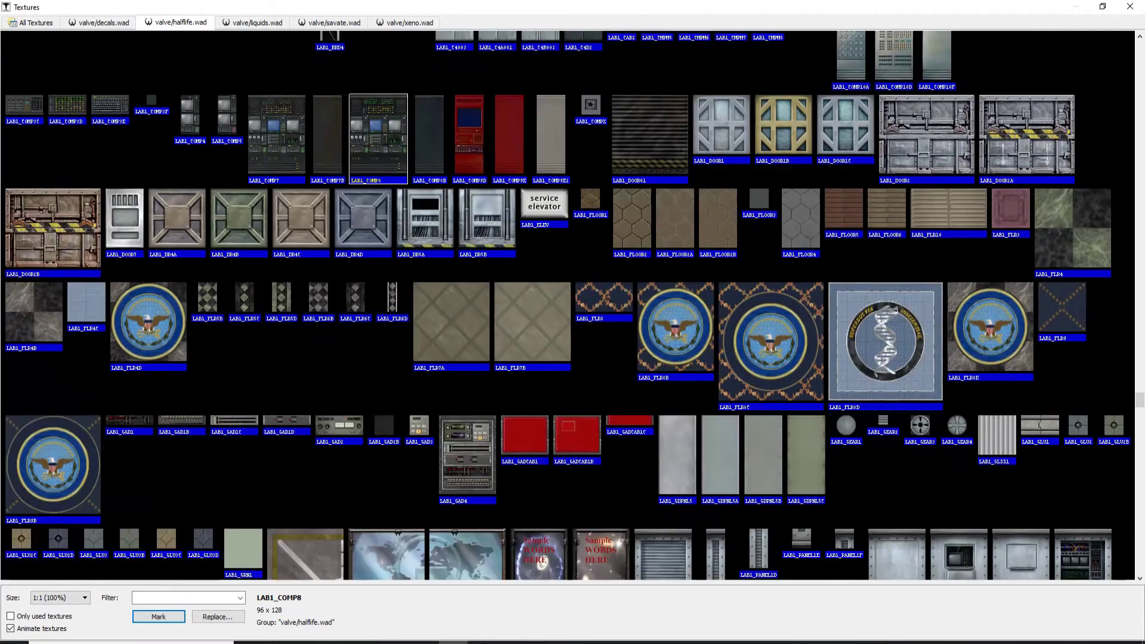
scroll(569, 306, "down", 5)
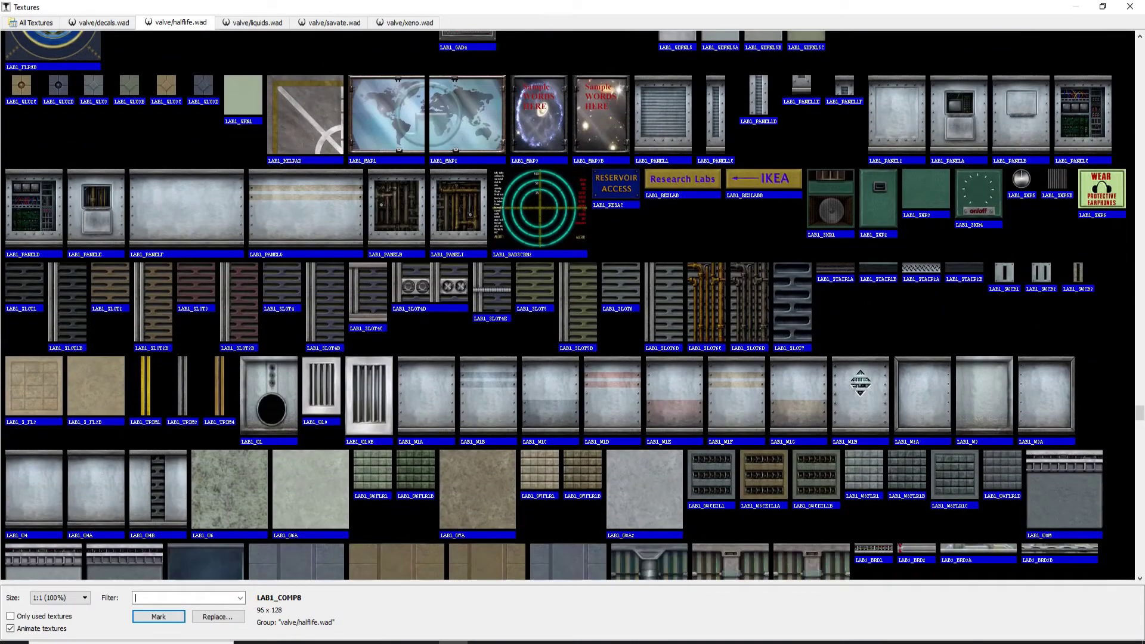
scroll(569, 306, "down", 8)
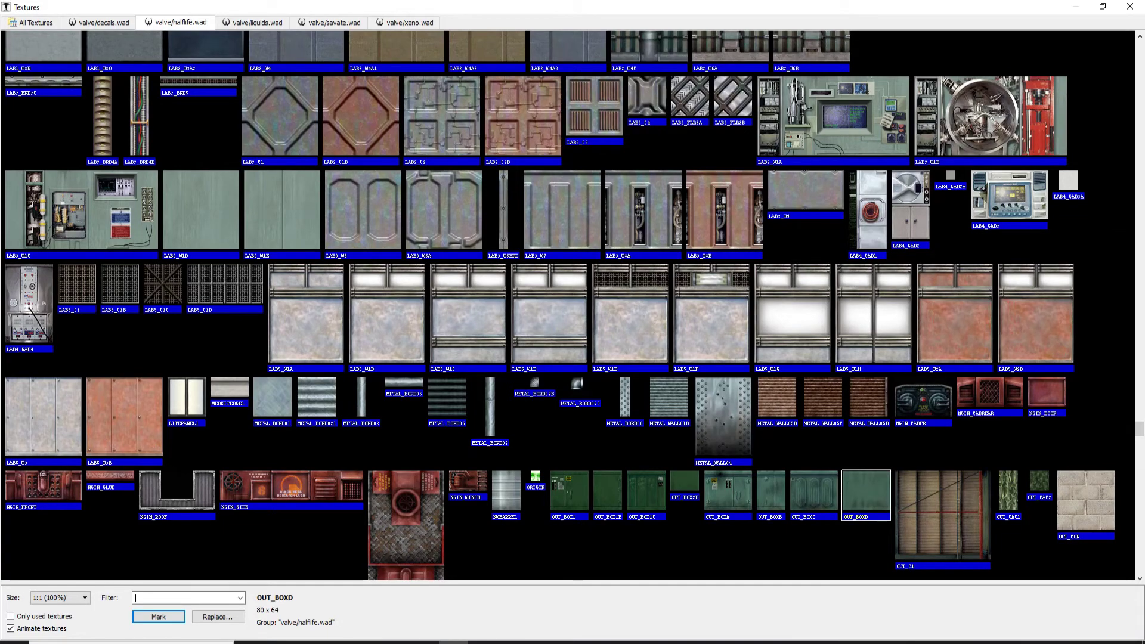
double_click(865, 494)
left_click(745, 418)
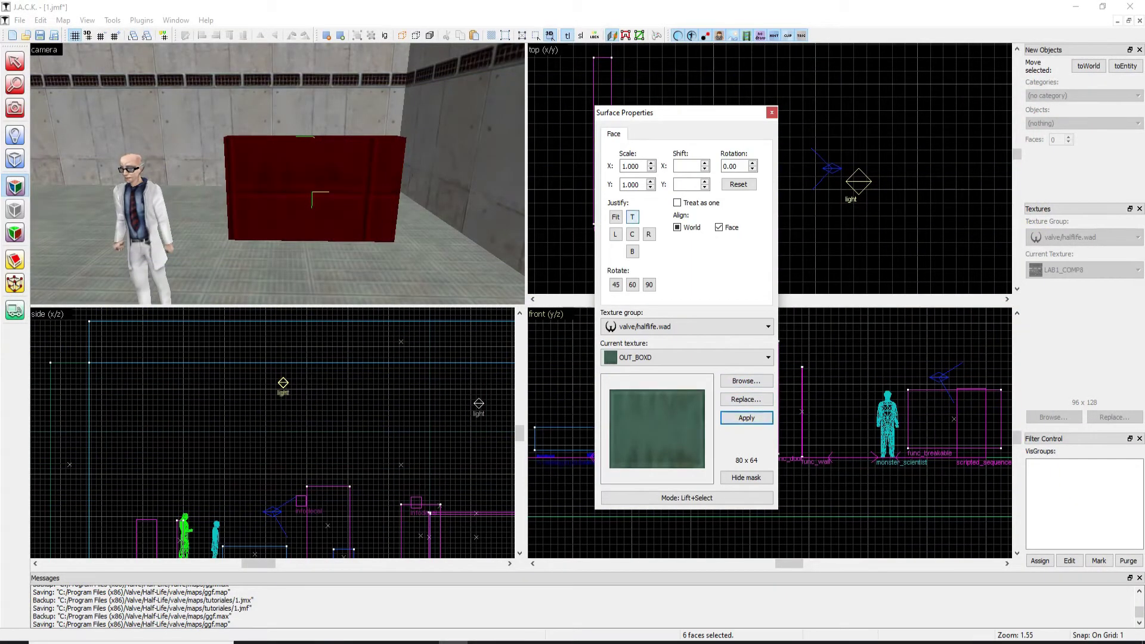
key("Escape")
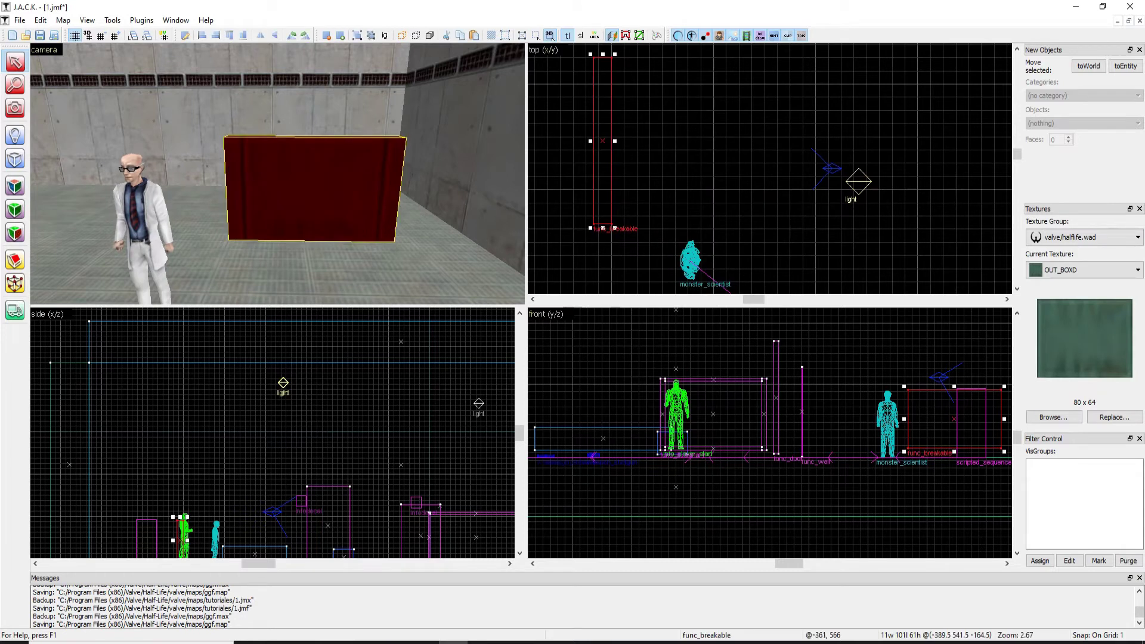
Widen the breakable block to about 75 units in the top view to form a box
left_click_drag(615, 141, 716, 143)
key("z")
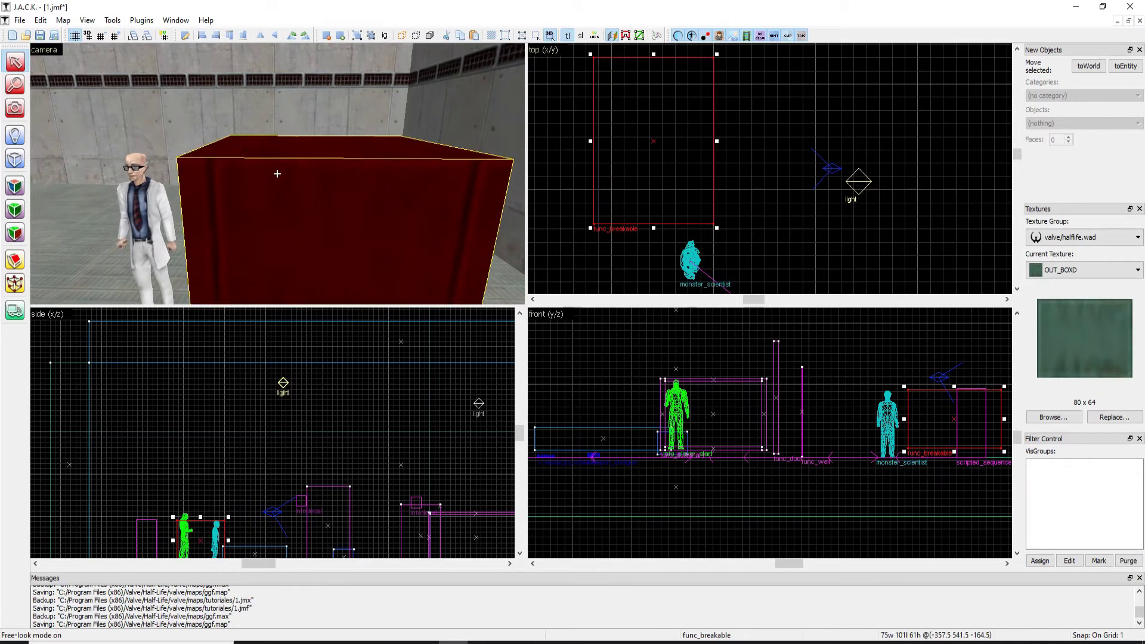
key("w")
key("a")
key("z")
key("Escape")
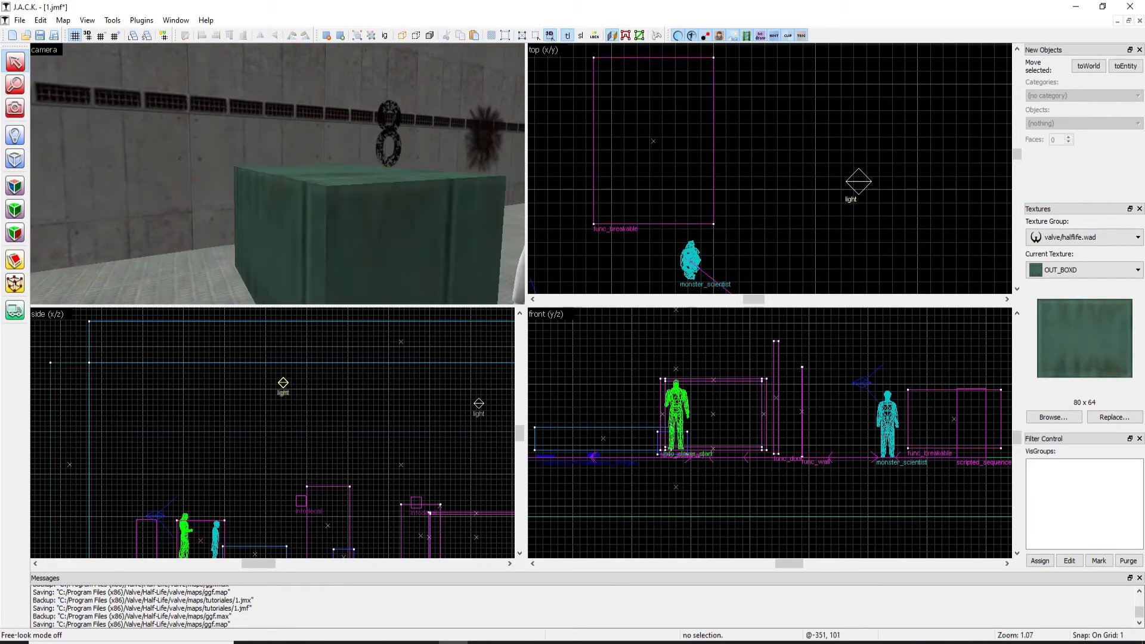
Reselect the green box and view the surface properties of its faces
key("z")
key("s")
left_click(277, 173)
key("z")
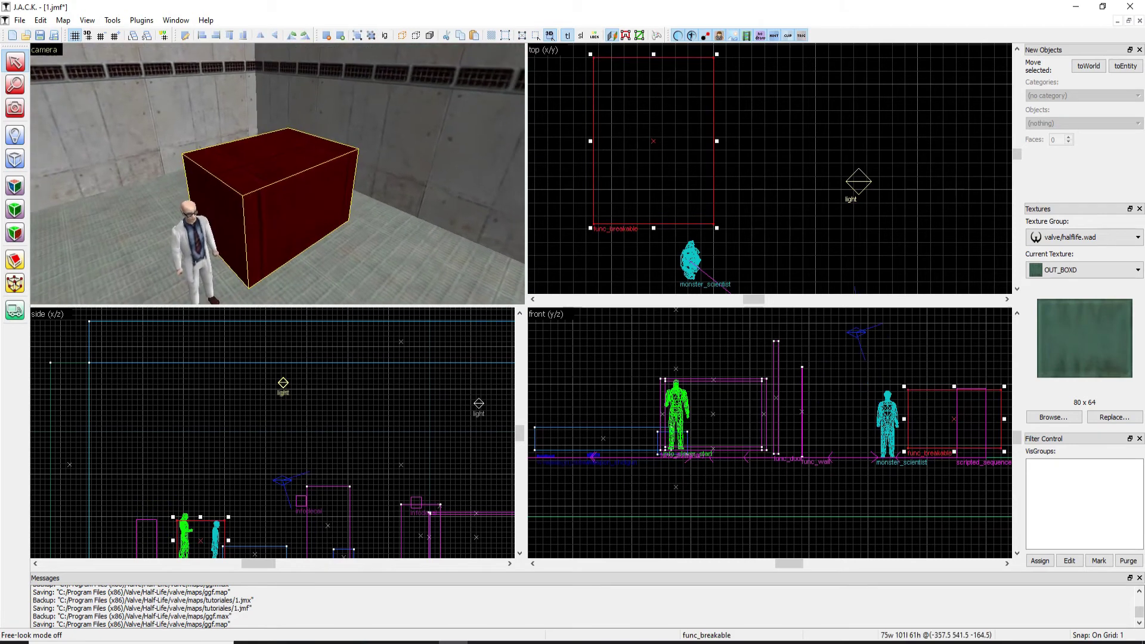
left_click(15, 186)
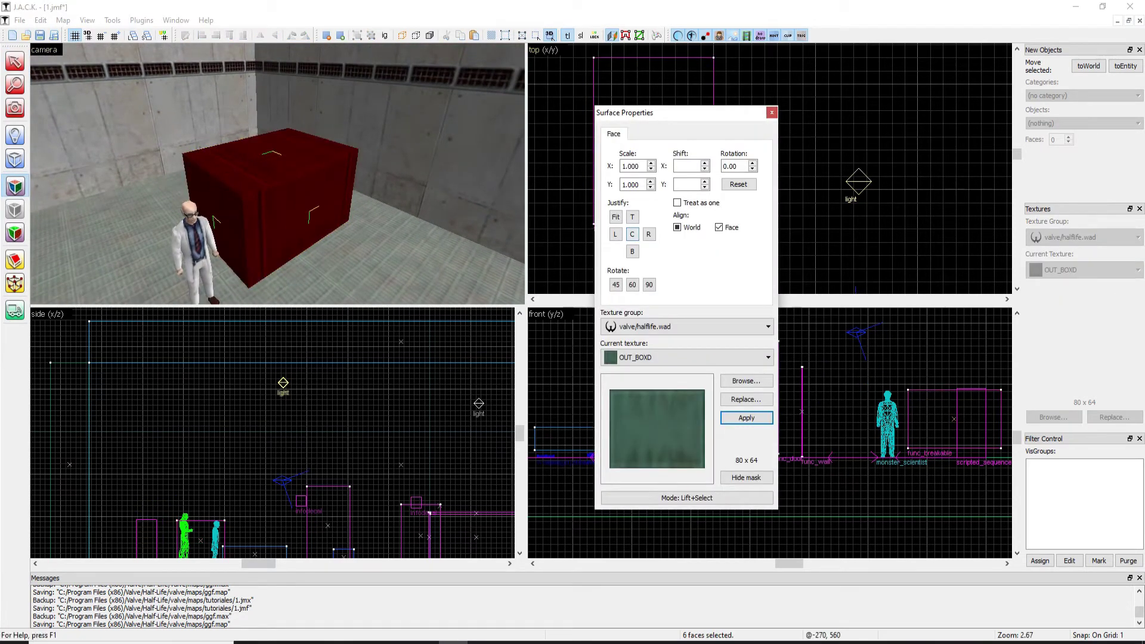
key("shift+a")
key("z")
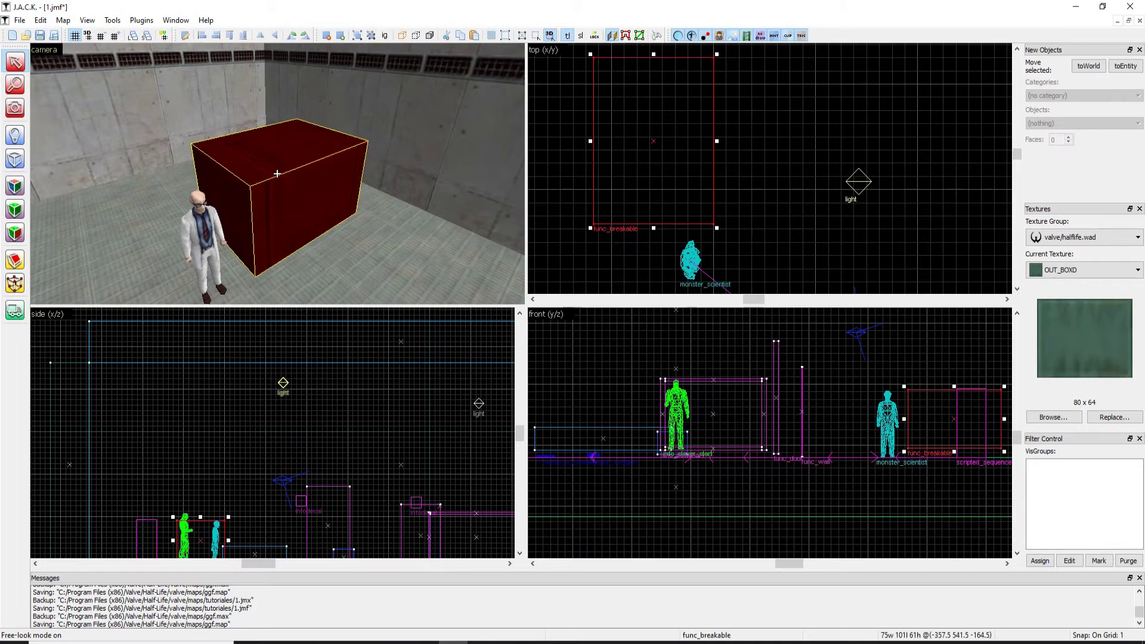
Set the selected breakable box's Spawn On Break attribute to RPG
key("alt+Return")
left_click(403, 363)
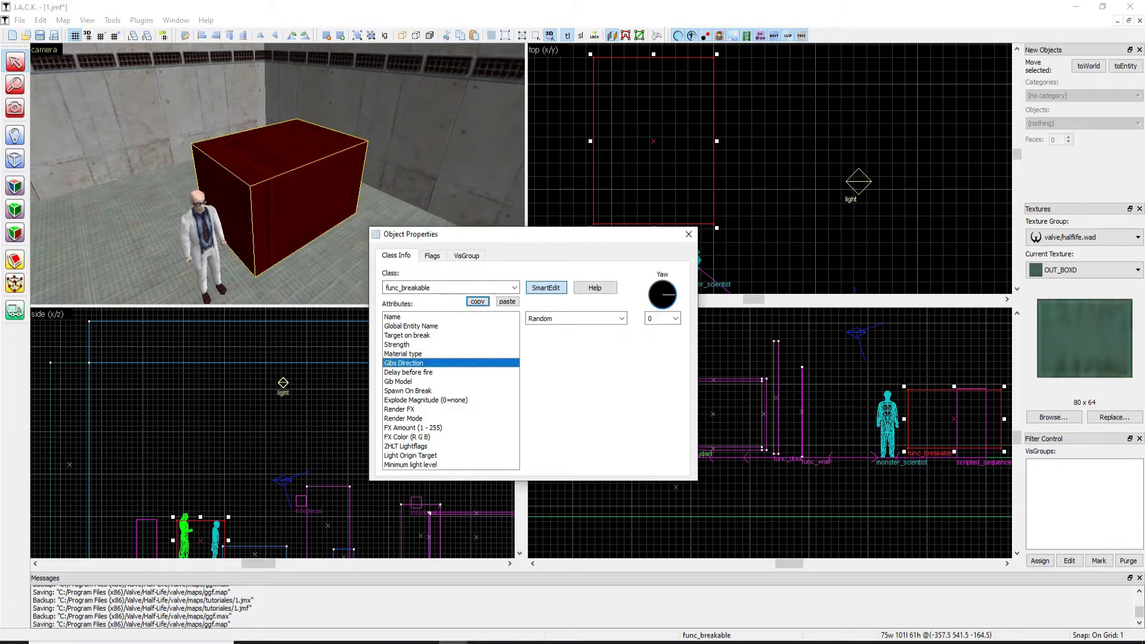
left_click(407, 390)
left_click(398, 381)
left_click(407, 390)
double_click(539, 318)
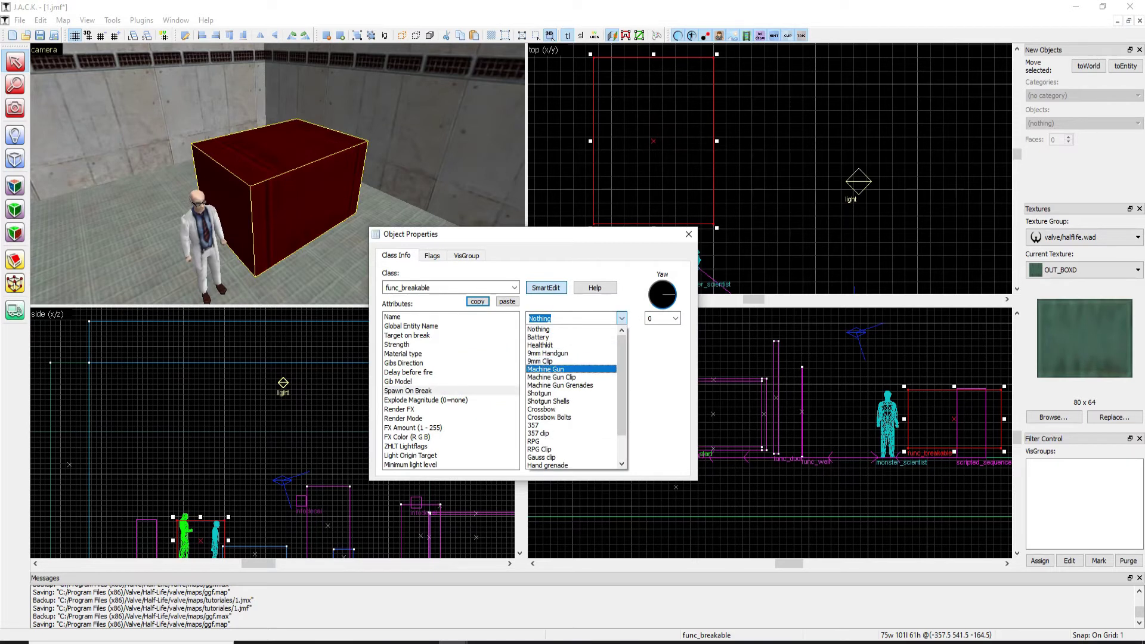
scroll(571, 400, "down", 2)
scroll(570, 433, "up", 2)
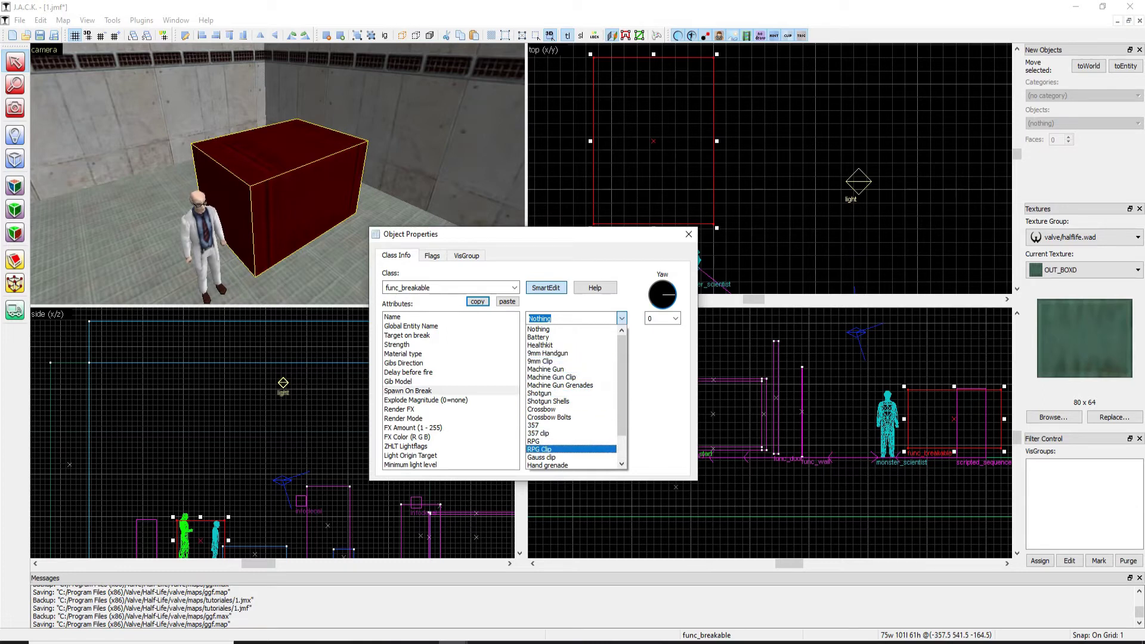
left_click(534, 441)
left_click(689, 234)
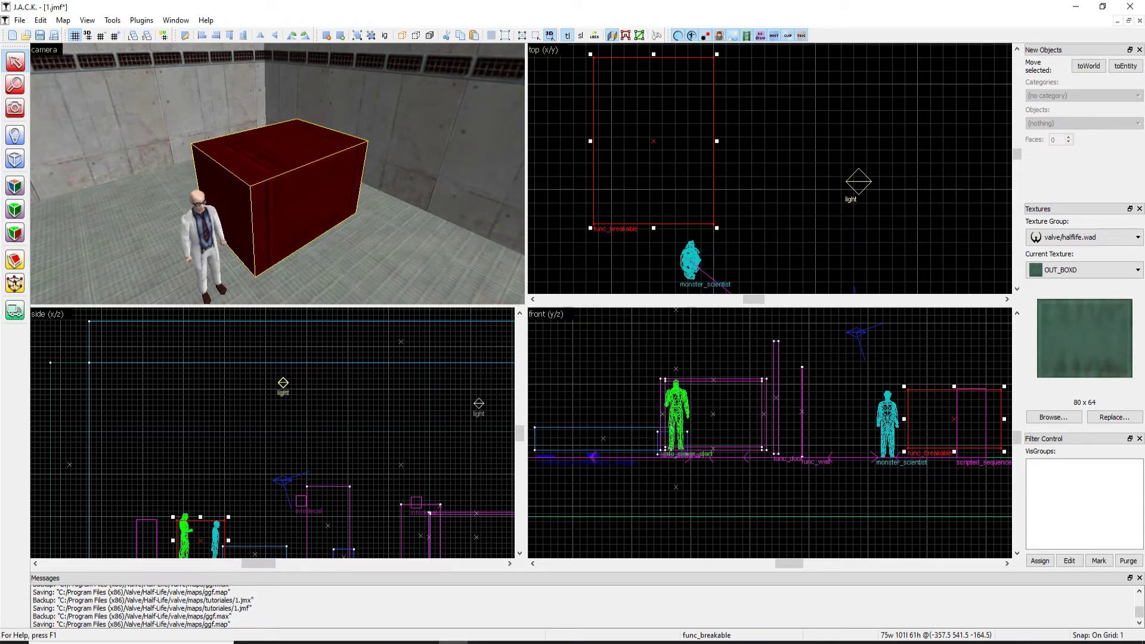
Copy the green breakable box and paste a duplicate into the side view, beside the original
key("Escape")
key("z")
key("a")
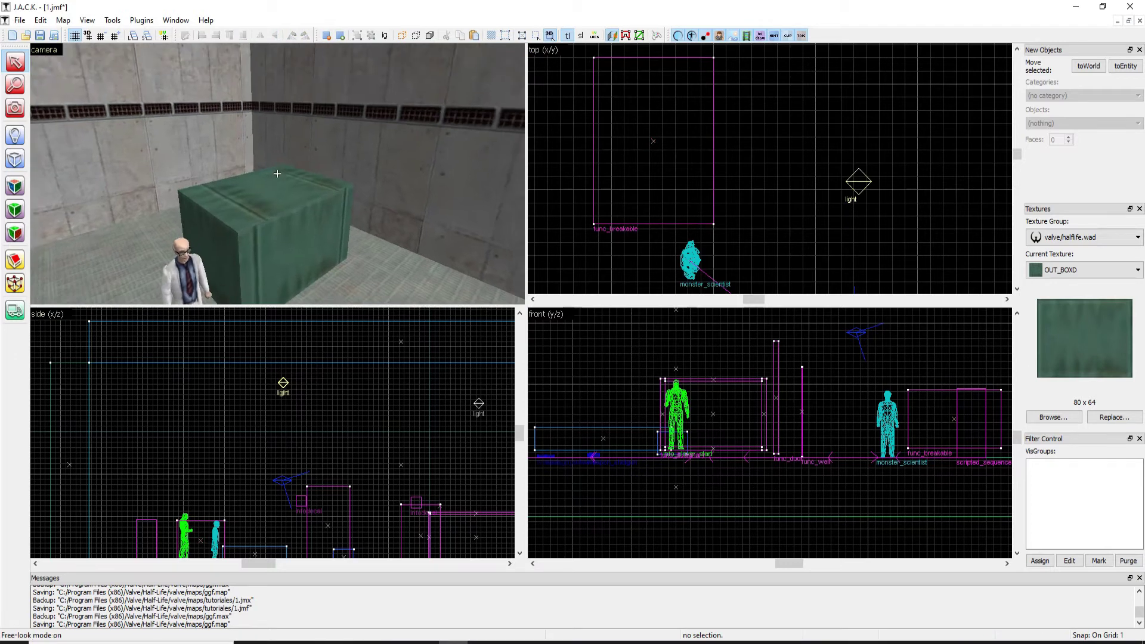
key("s")
key("w")
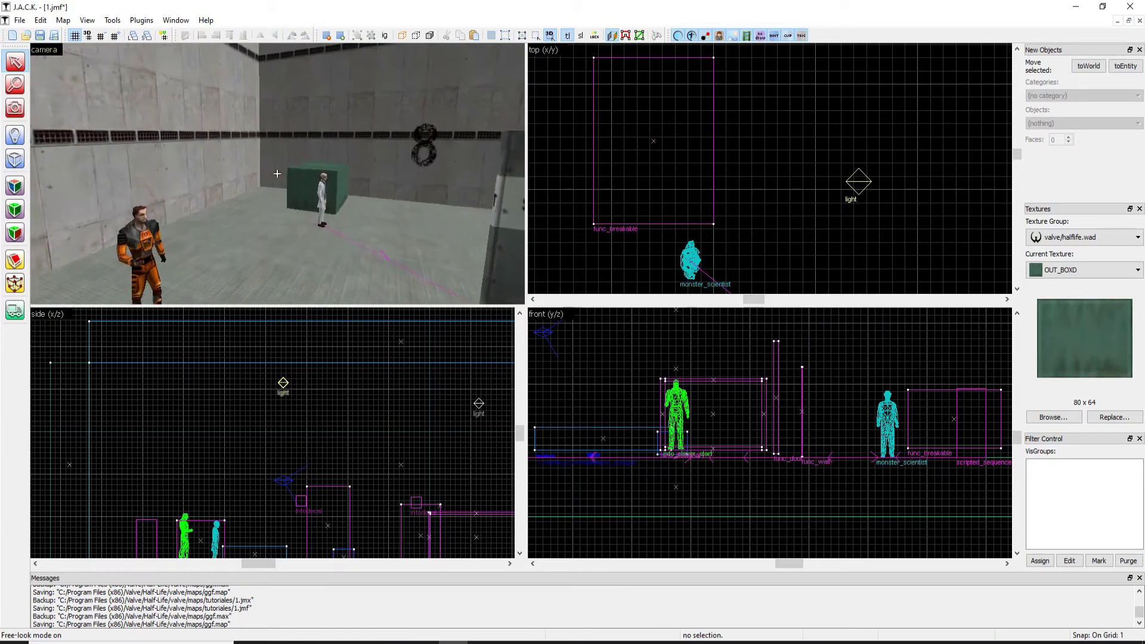
left_click(277, 173)
right_click(290, 173)
left_click(310, 179)
right_click(201, 441)
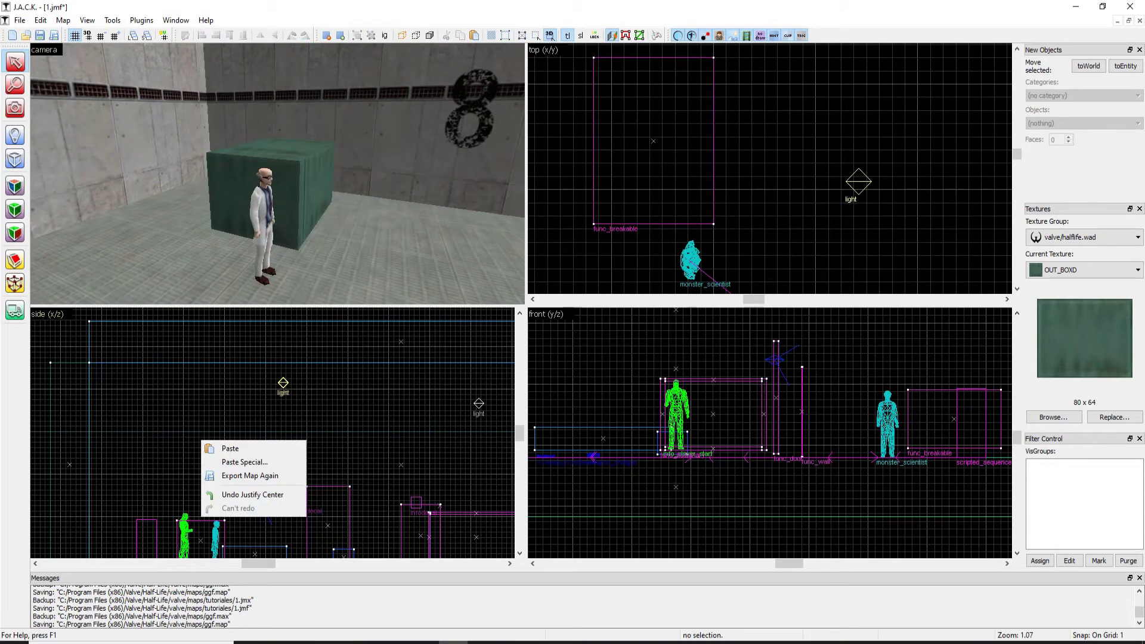
left_click(230, 448)
mouse_move(271, 444)
left_mouse_down()
mouse_move(334, 440)
mouse_move(270, 440)
mouse_move(286, 440)
left_mouse_up()
Lower the pasted box to the floor beside the original using the front view
key("z")
key("s")
key("z")
scroll(868, 398, "down", 5)
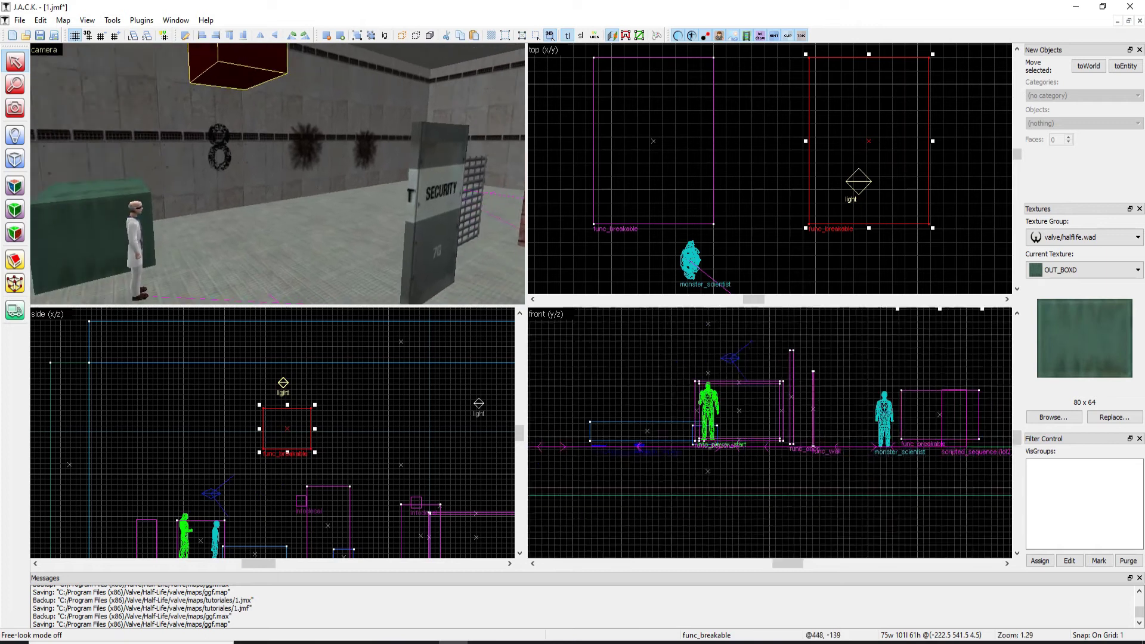
left_click_drag(907, 343, 886, 405)
key("z")
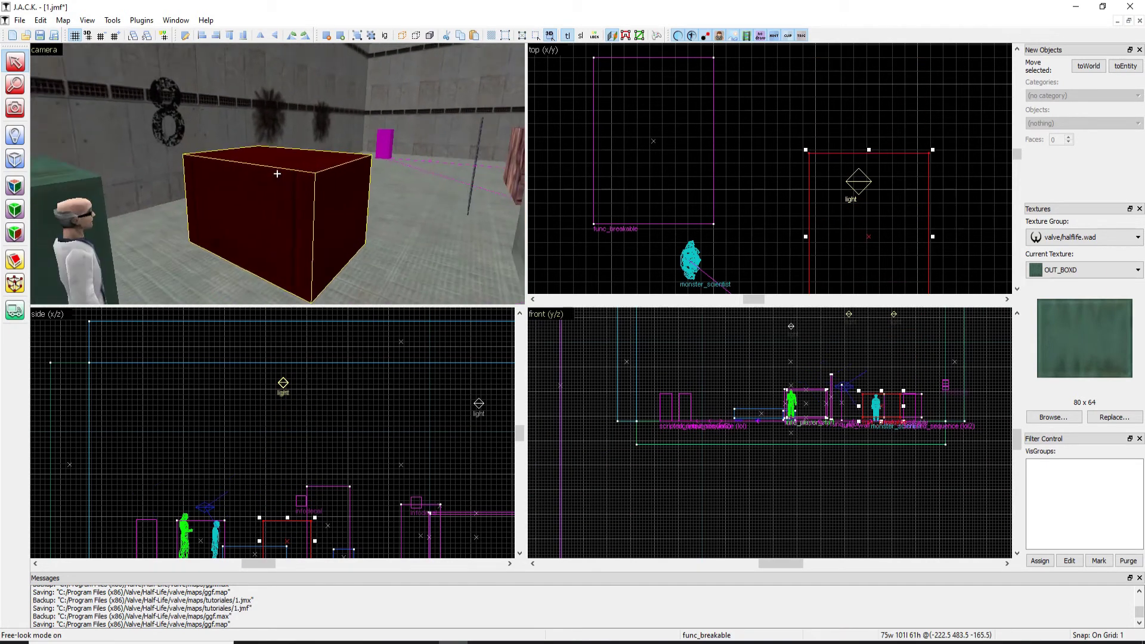
Set the copied box's Spawn On Break attribute to 9mm Clip
key("z")
key("alt+Return")
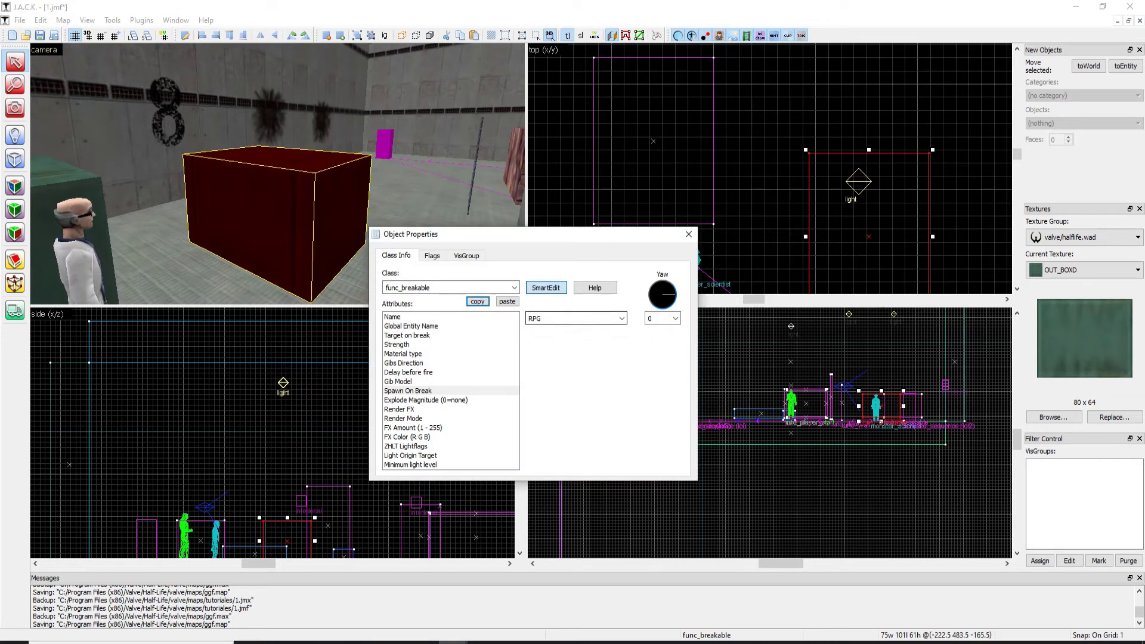
left_click(398, 381)
left_click(407, 391)
left_click(621, 318)
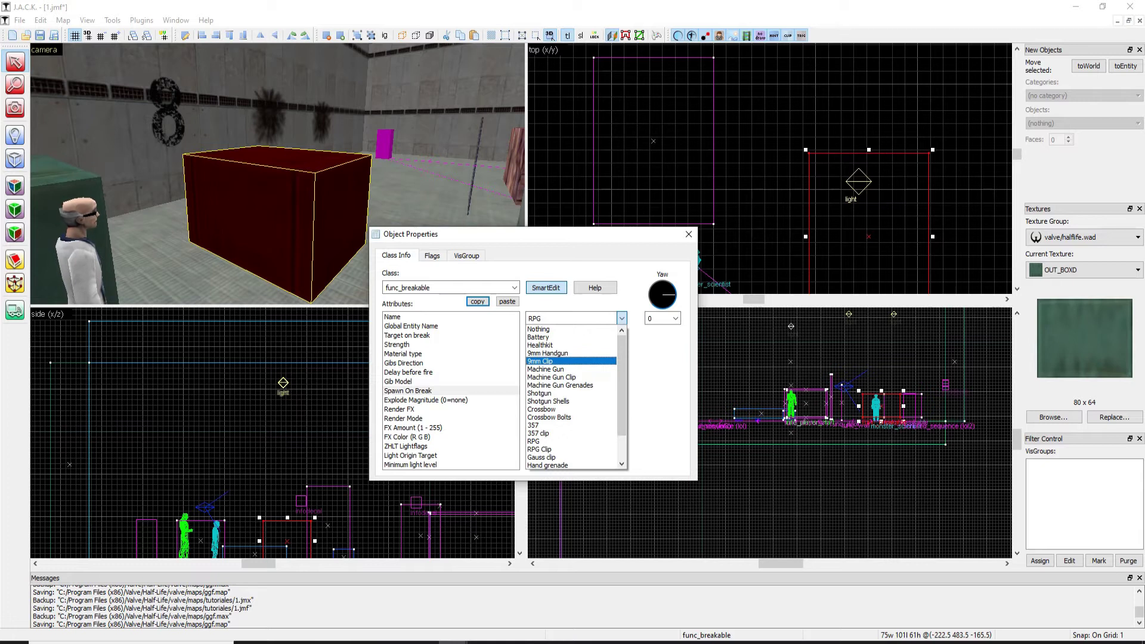
left_click(557, 361)
left_click(689, 234)
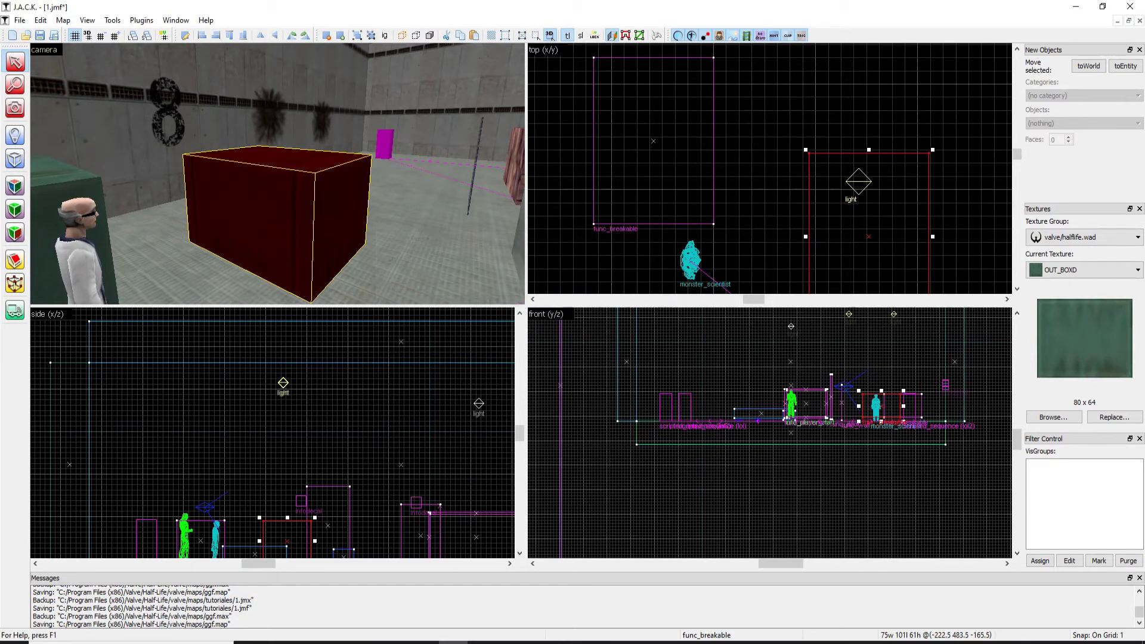
Open the properties of the original box behind the scientist and turn off SmartEdit to list its raw key values
key("z")
key("s")
key("z")
key("Escape")
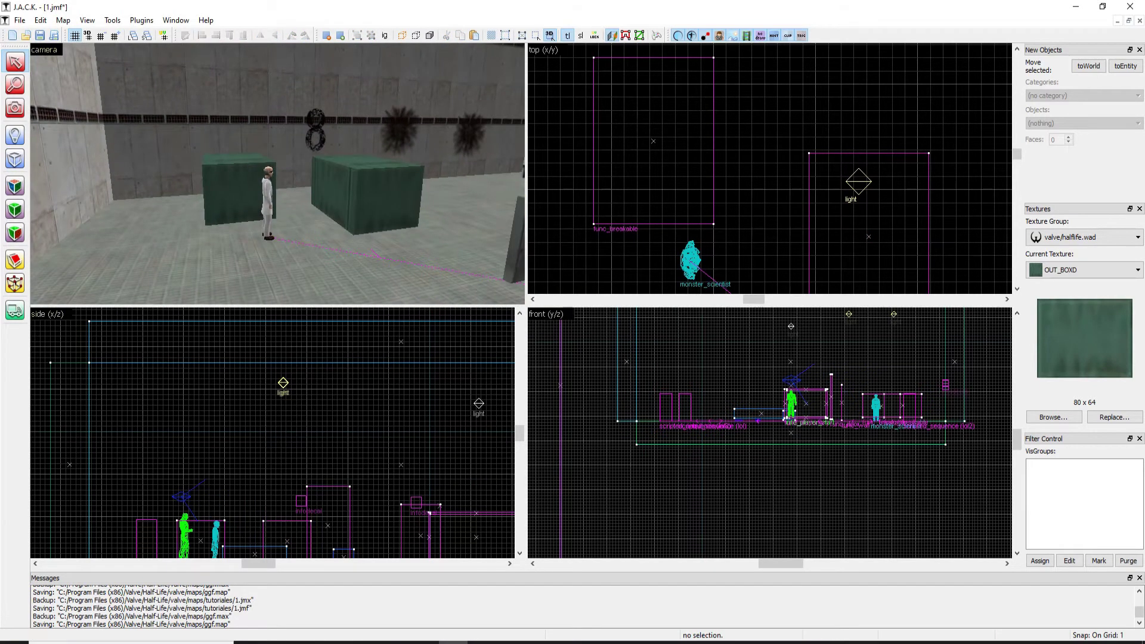
left_click(19, 20)
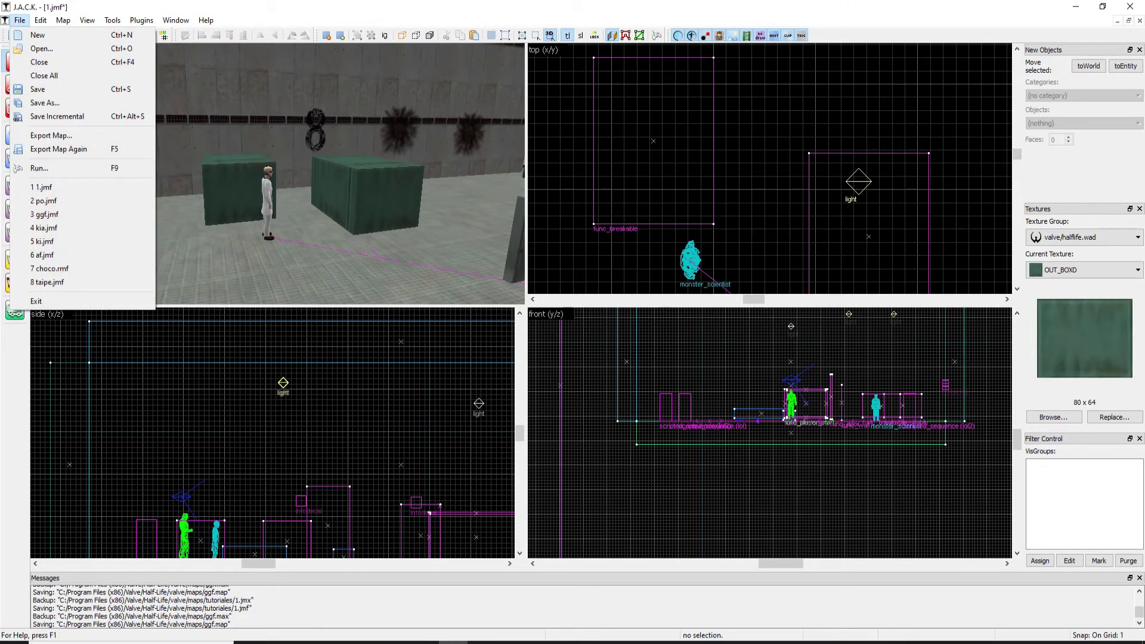
left_click(239, 189)
key("z")
key("w")
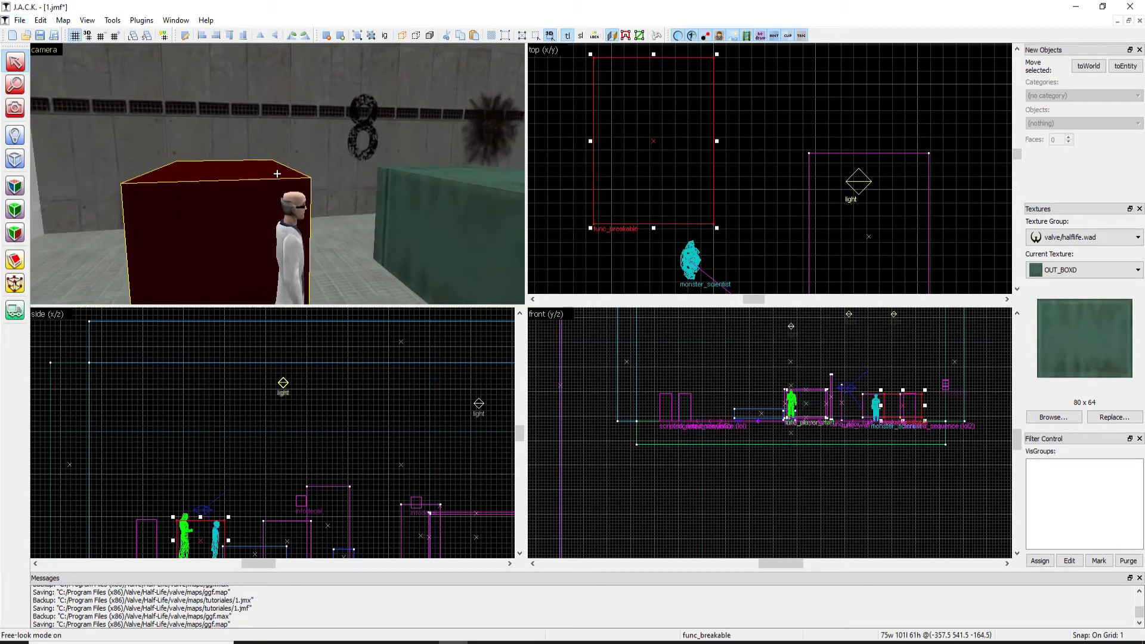
double_click(277, 173)
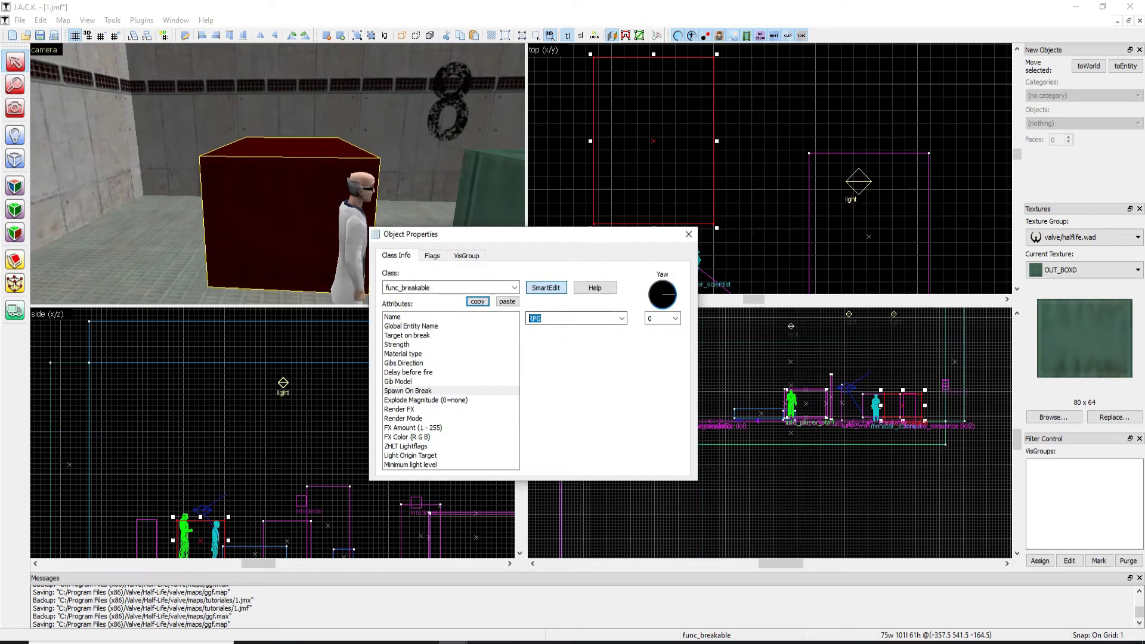
left_click(407, 391)
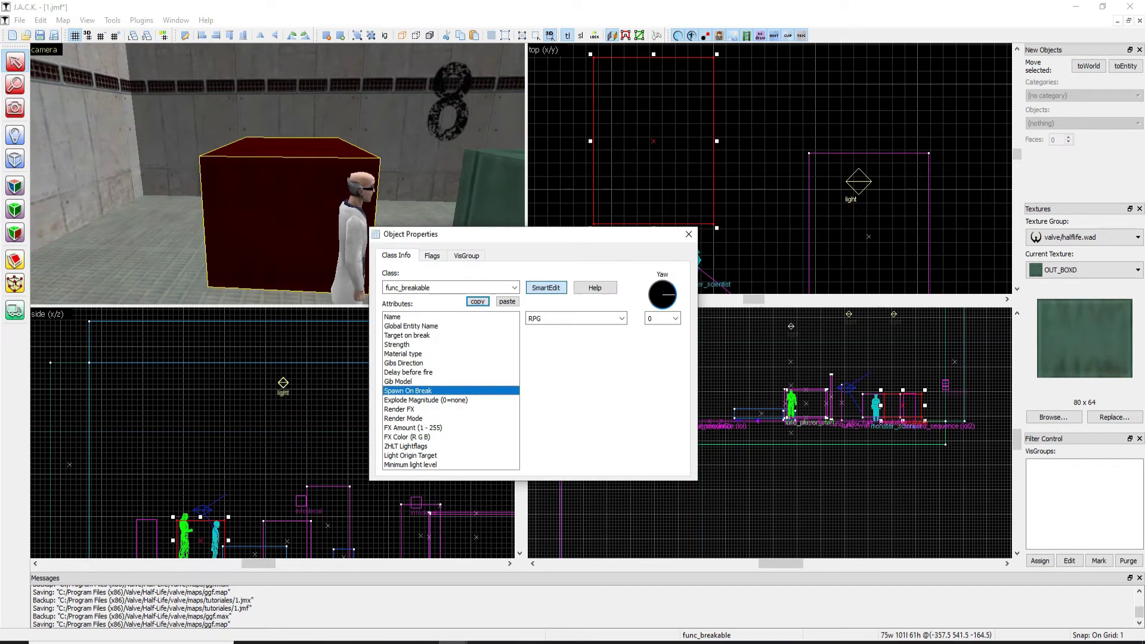
left_click(545, 287)
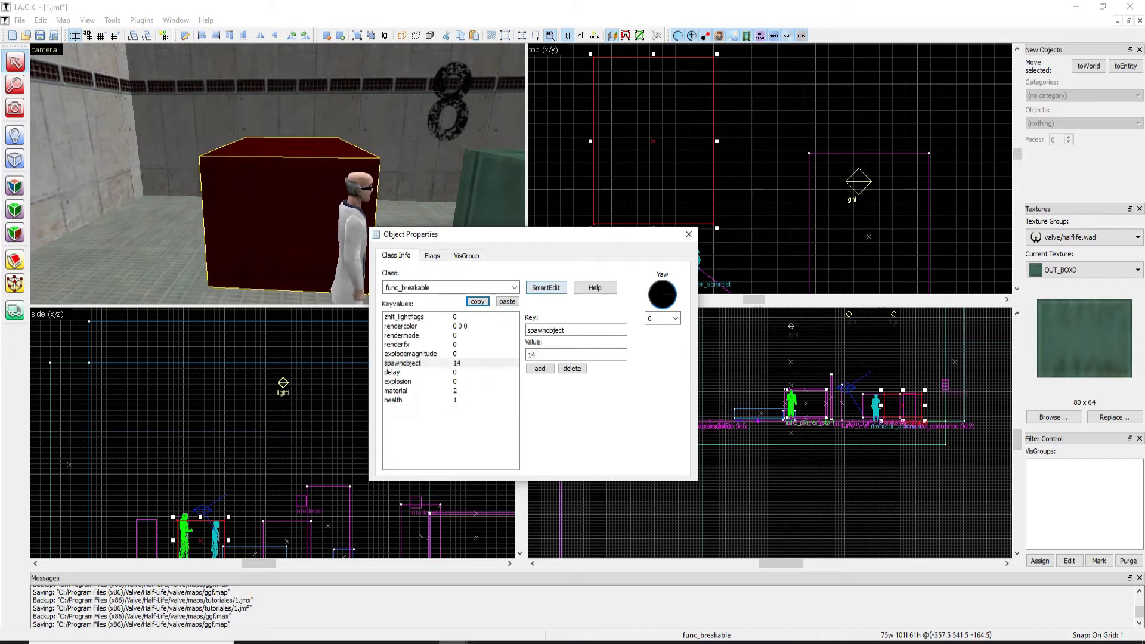
Set the health key of the original breakable box to 200
left_click(415, 400)
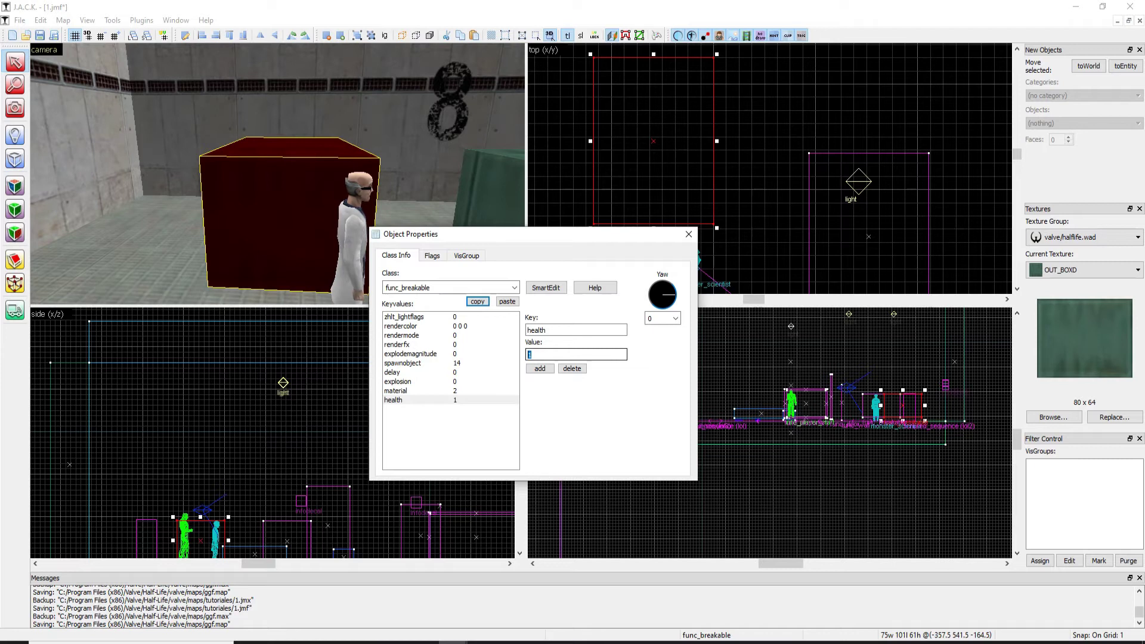
type("4")
key("BackSpace")
type("200")
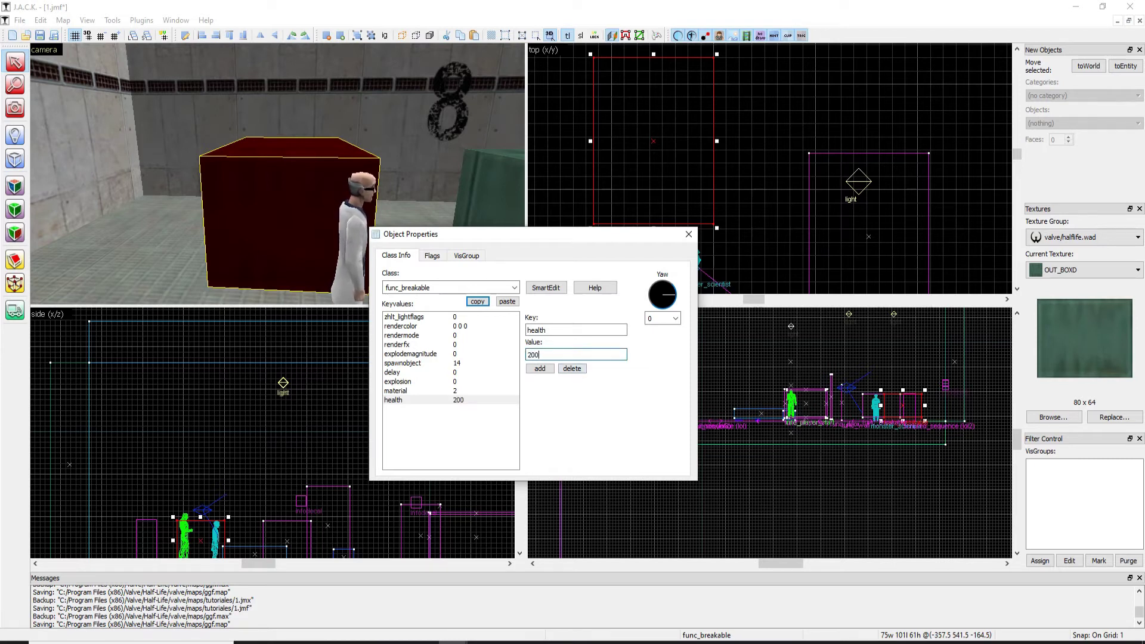
left_click(416, 400)
double_click(534, 354)
Check the health key of the copied breakable box and leave its properties
key("z")
left_click(278, 173)
key("z")
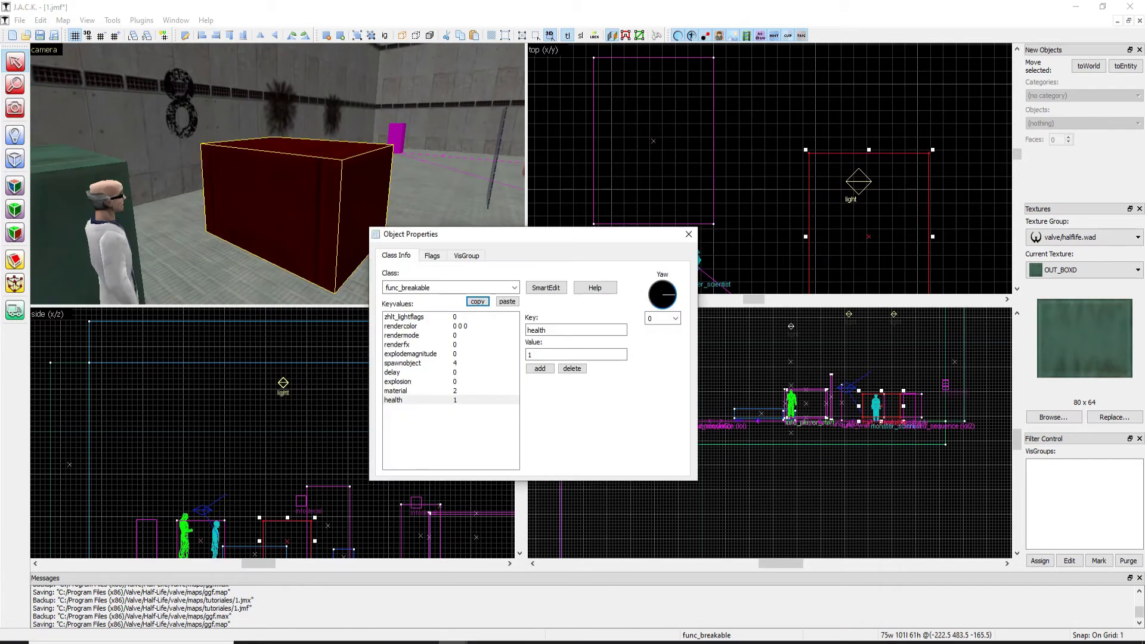
left_click(450, 399)
double_click(530, 354)
key("z")
key("s")
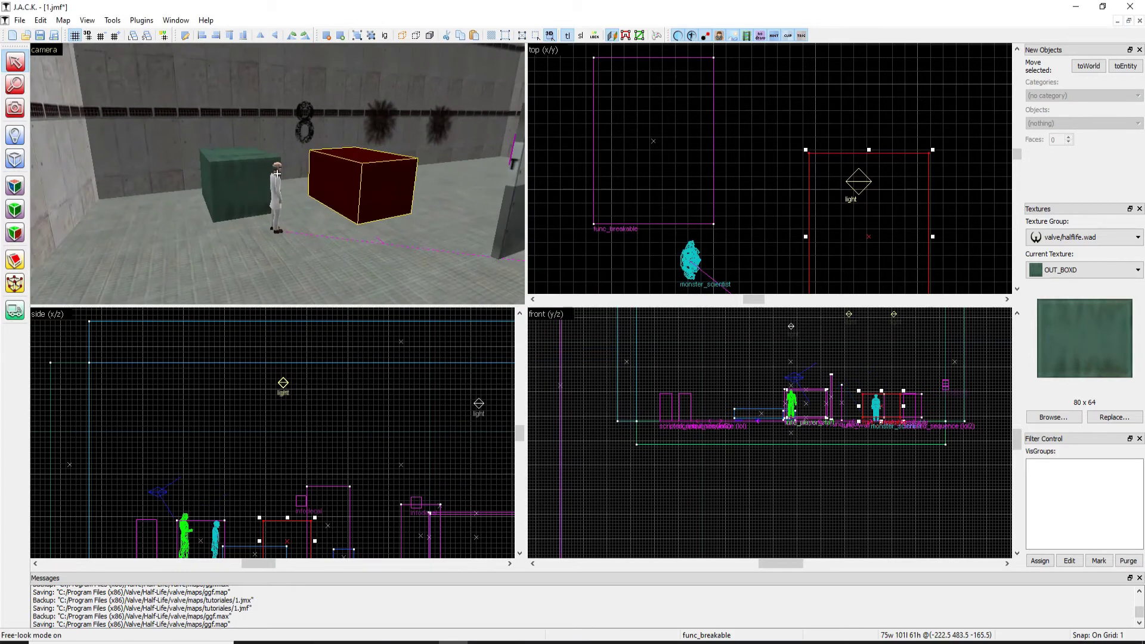
Run the map in Half-Life with CSG, BSP, VIS and LIGHT all set to Normal
left_click(19, 19)
left_click(36, 168)
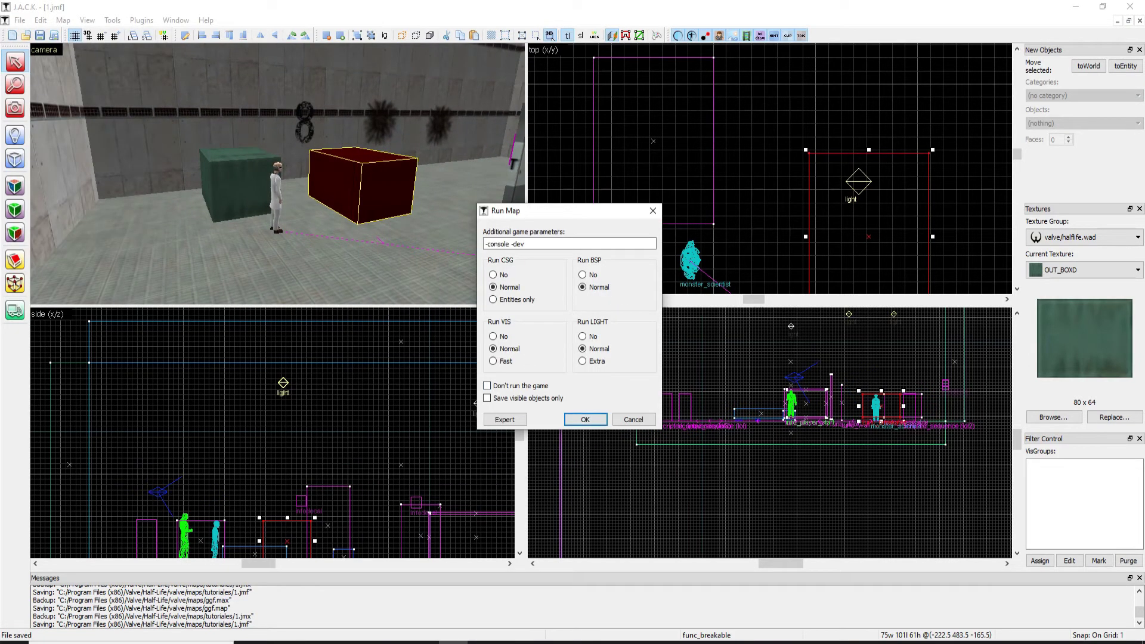
left_click(585, 419)
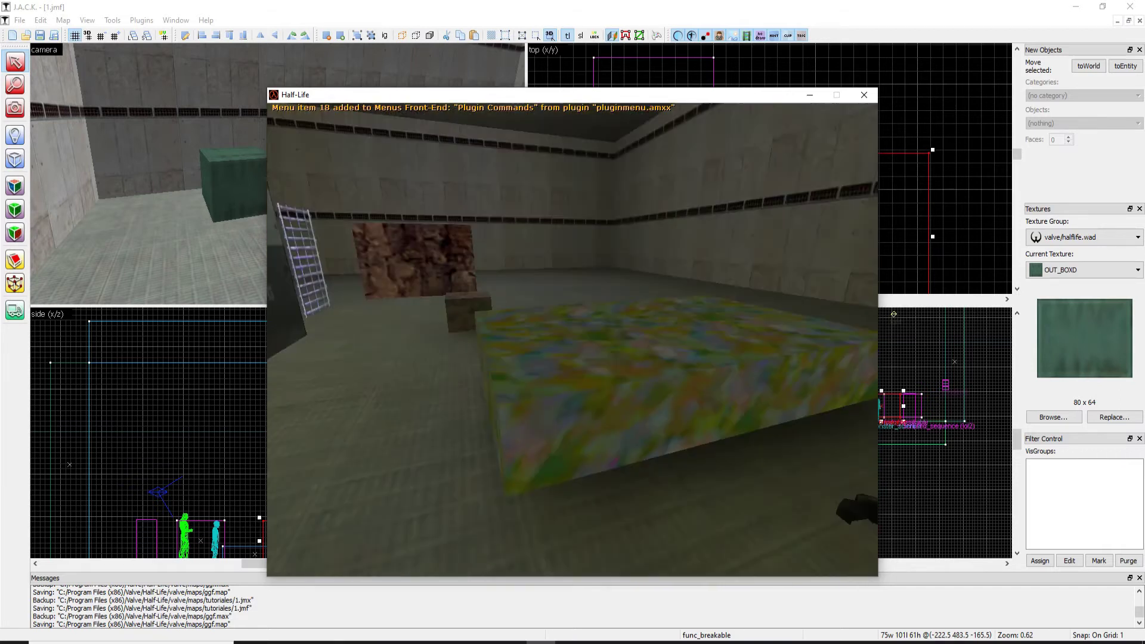
Walk to the green boxes in the game and fire the shotgun at the original, then at the copy
key("w")
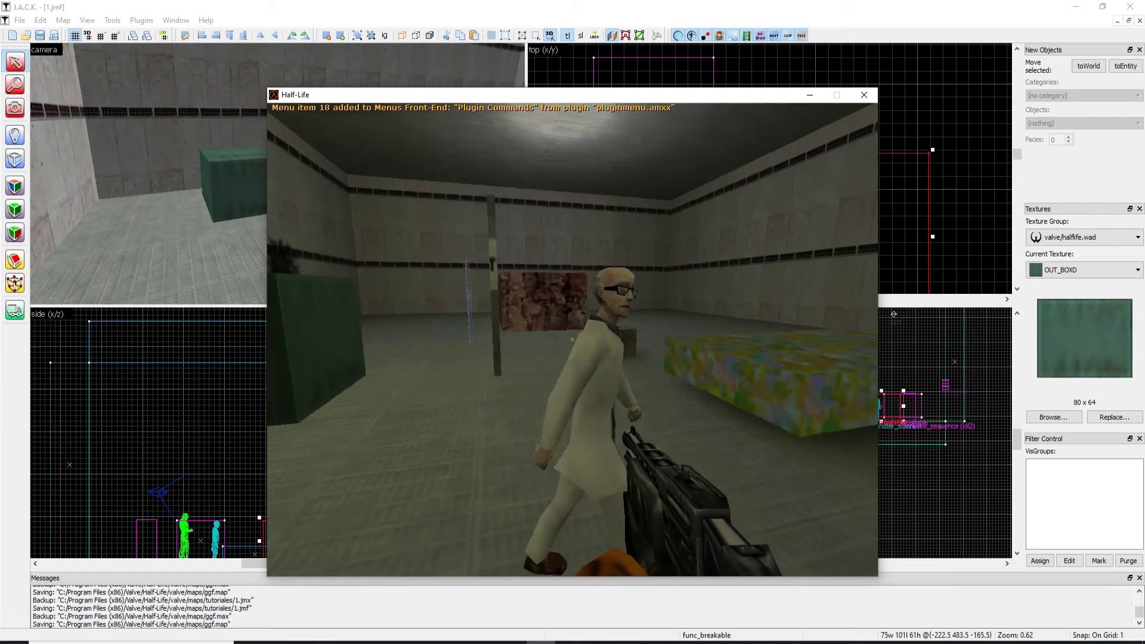
key("w")
key("s")
left_click(572, 339)
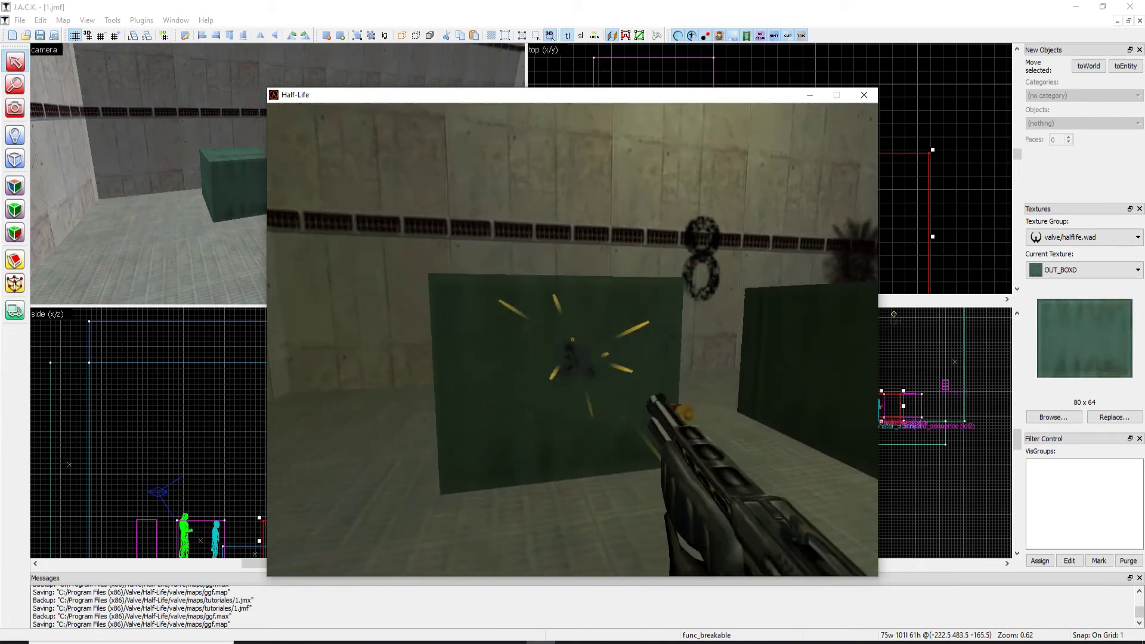
left_click(572, 339)
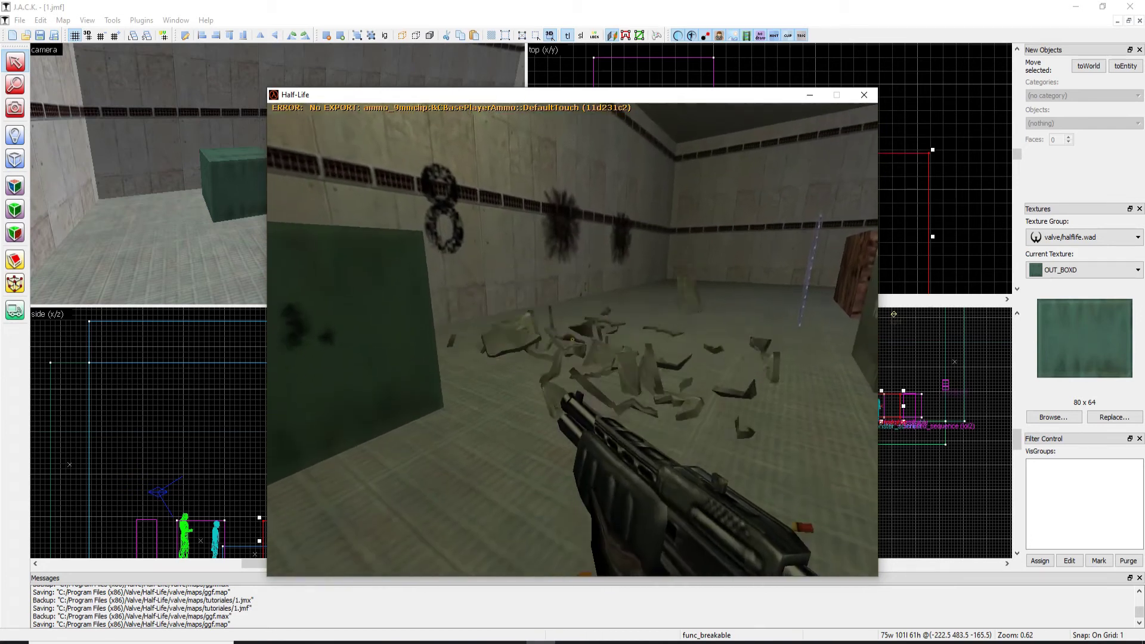
Keep shooting the original green box with the shotgun to test its health and spawned item
key("w")
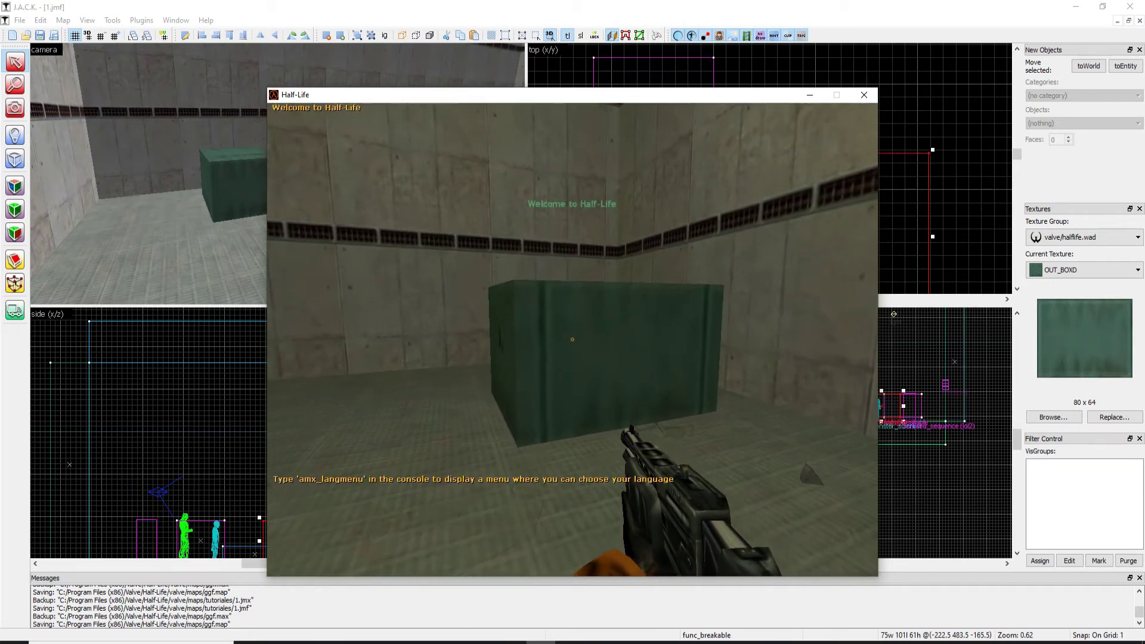
key("w")
left_click(572, 340)
key("s")
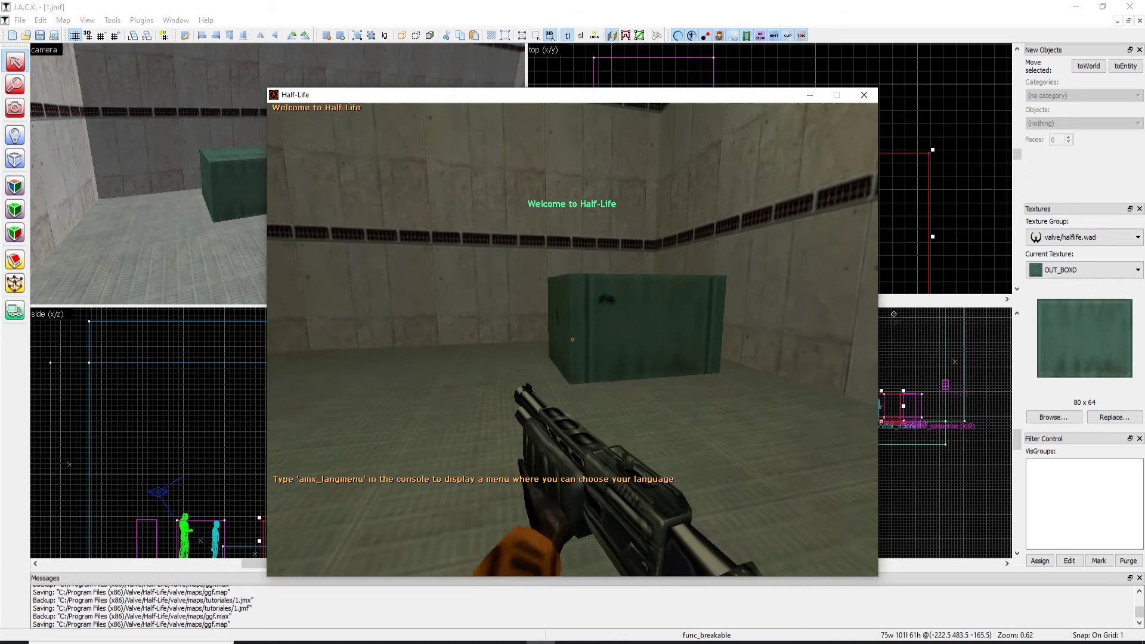
key("w")
left_click(572, 339)
key("s")
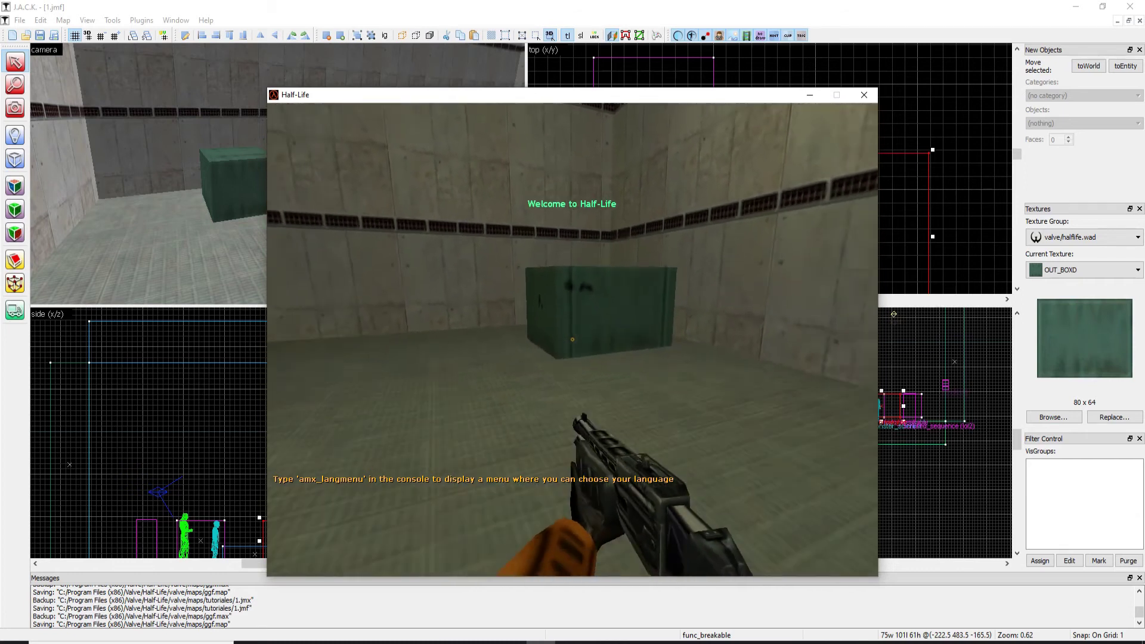
key("w")
left_click(572, 340)
key("w")
key("r")
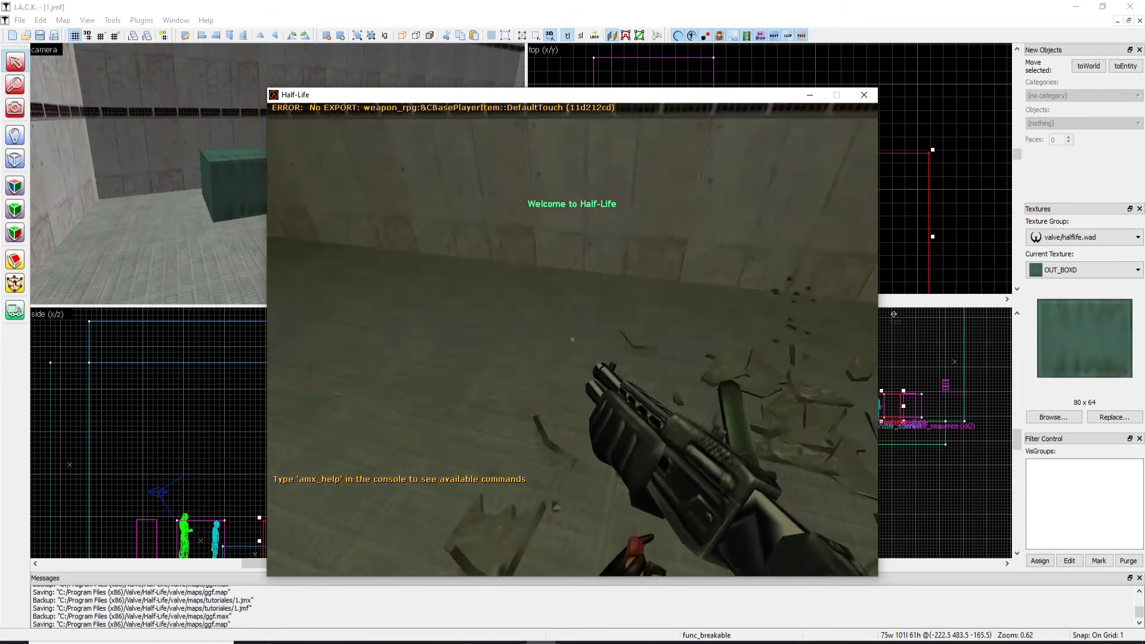
Switch to the RPG spawned by the broken box and try it on the scientist
key("q")
key("w")
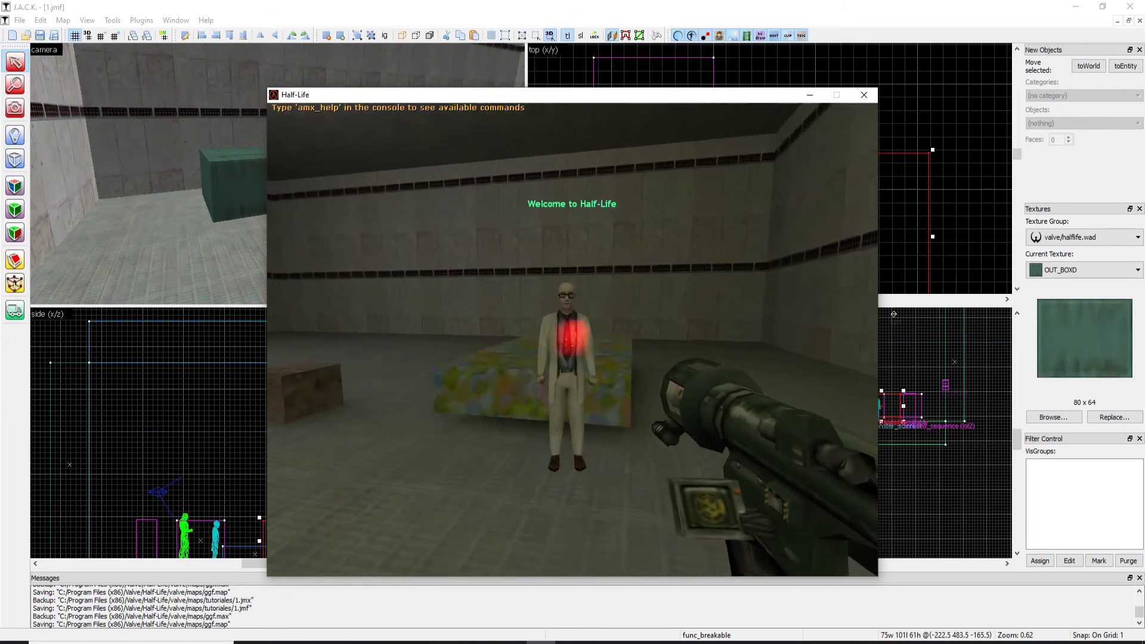
key("w")
key("w")
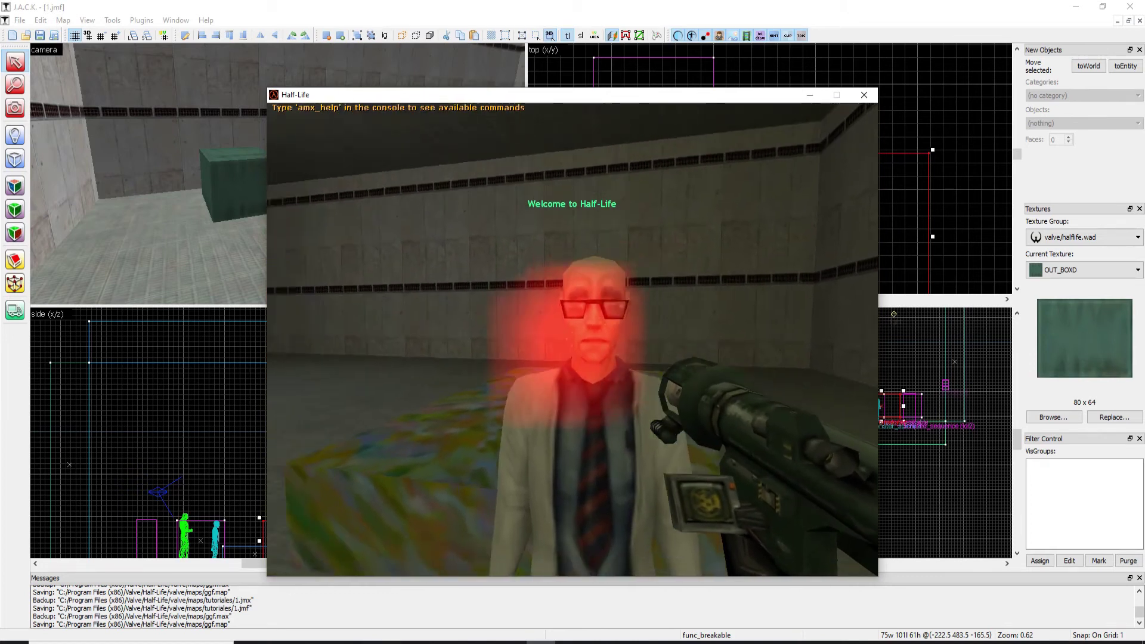
key("s")
key("w")
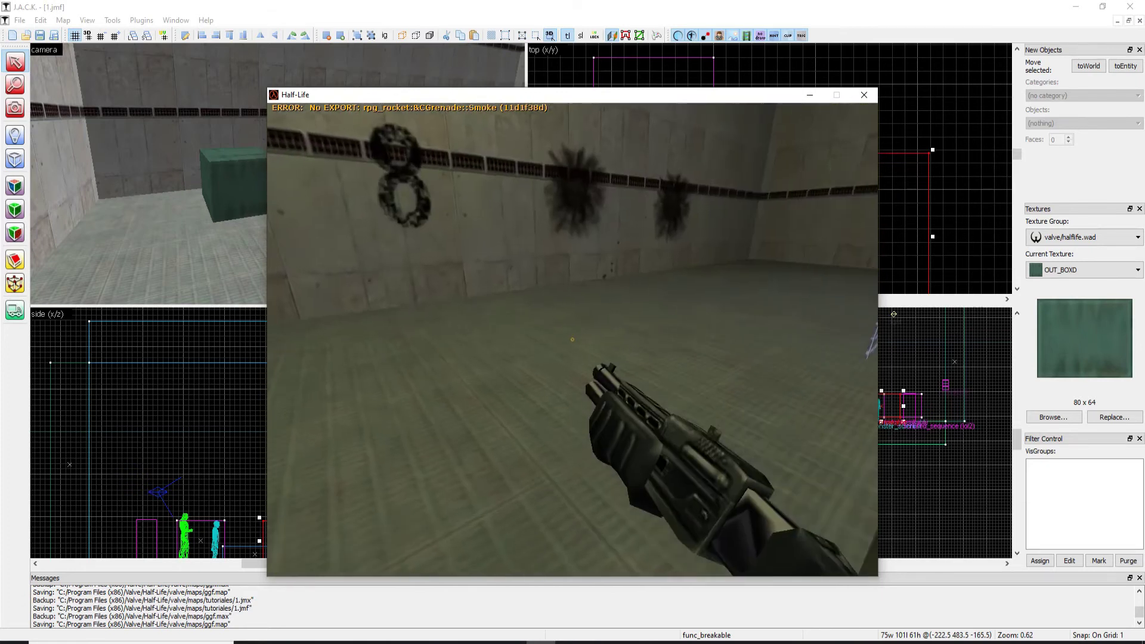
key("w")
scroll(572, 339, "down", 2)
scroll(572, 339, "up", 3)
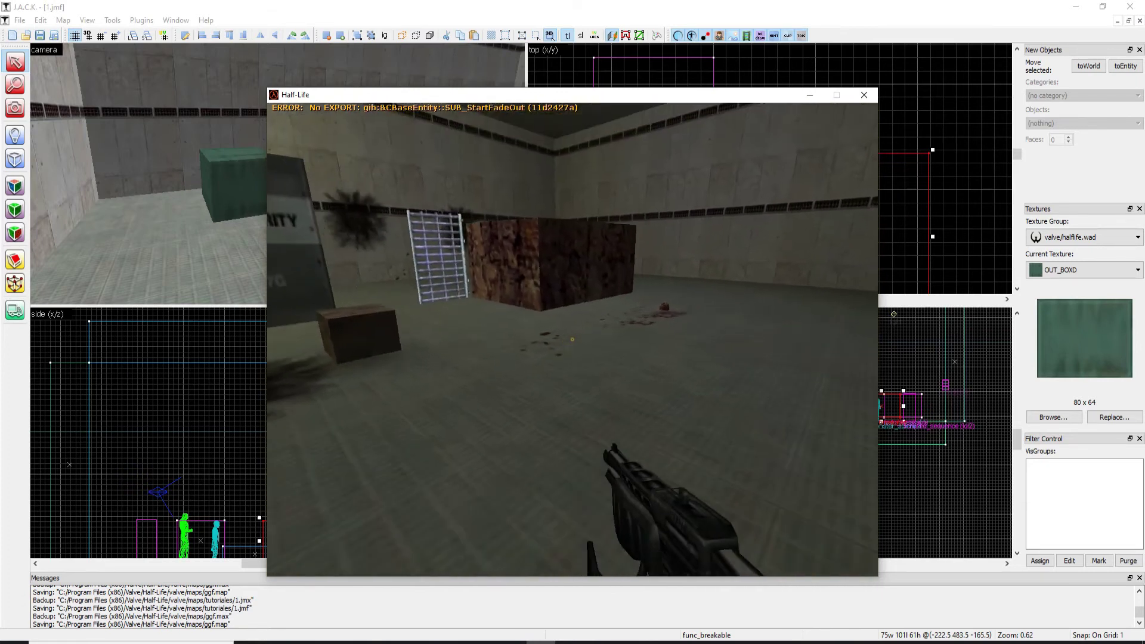
Finish the in-game test, pause and close Half-Life, and return to the map editor
key("w")
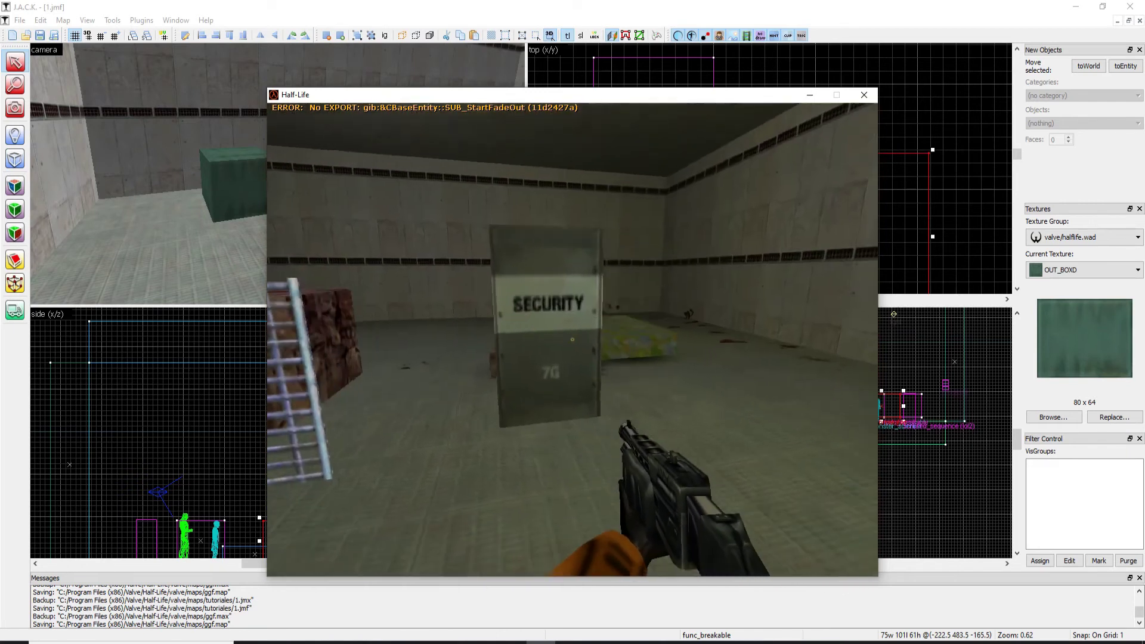
key("Escape")
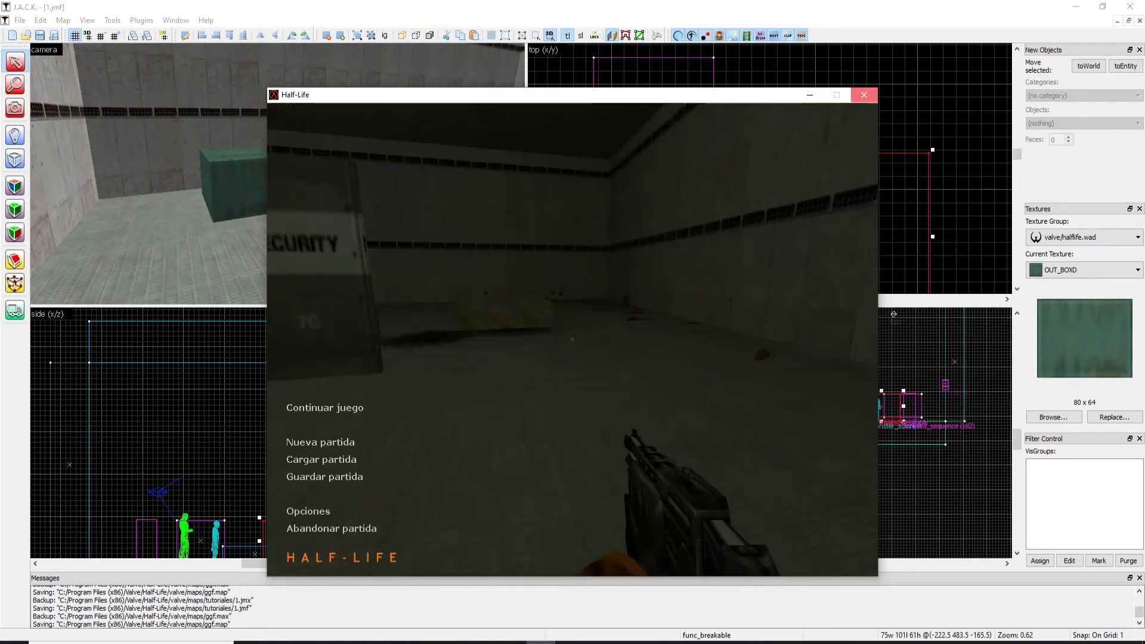
left_click(864, 95)
left_click(753, 198)
Inspect the green breakable boxes in the 3D view and clear the current selection
key("z")
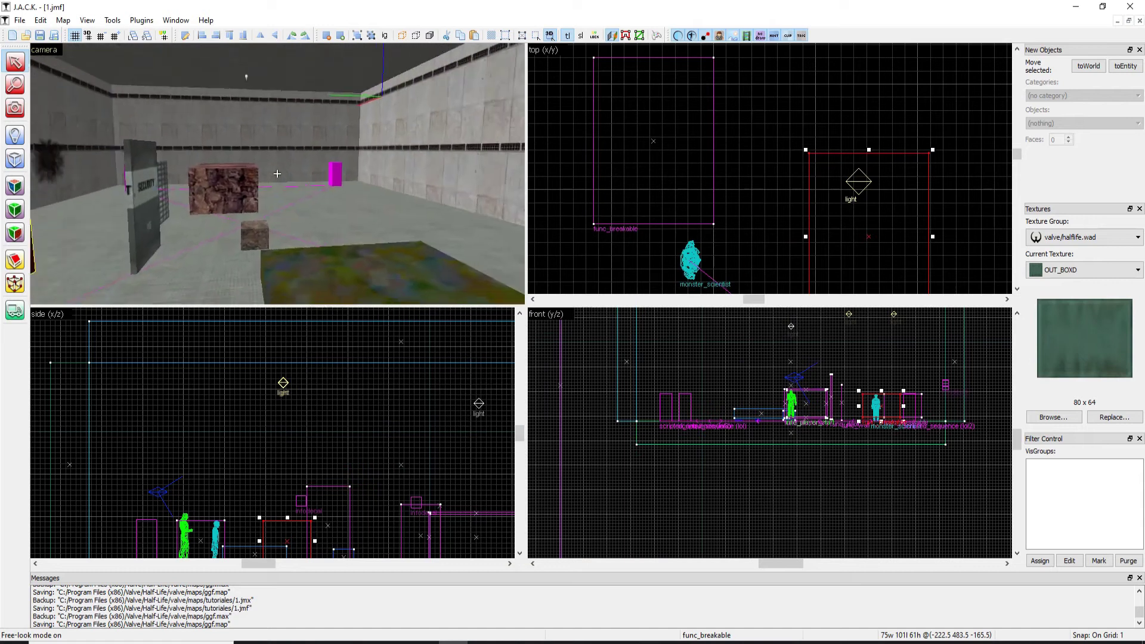
key("w")
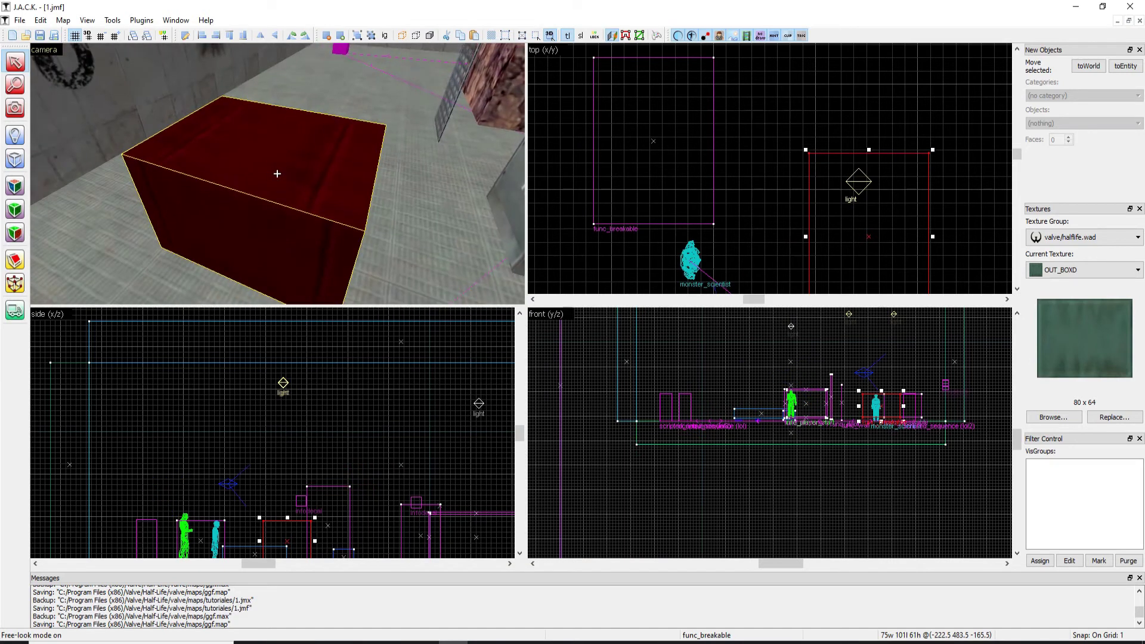
key("w")
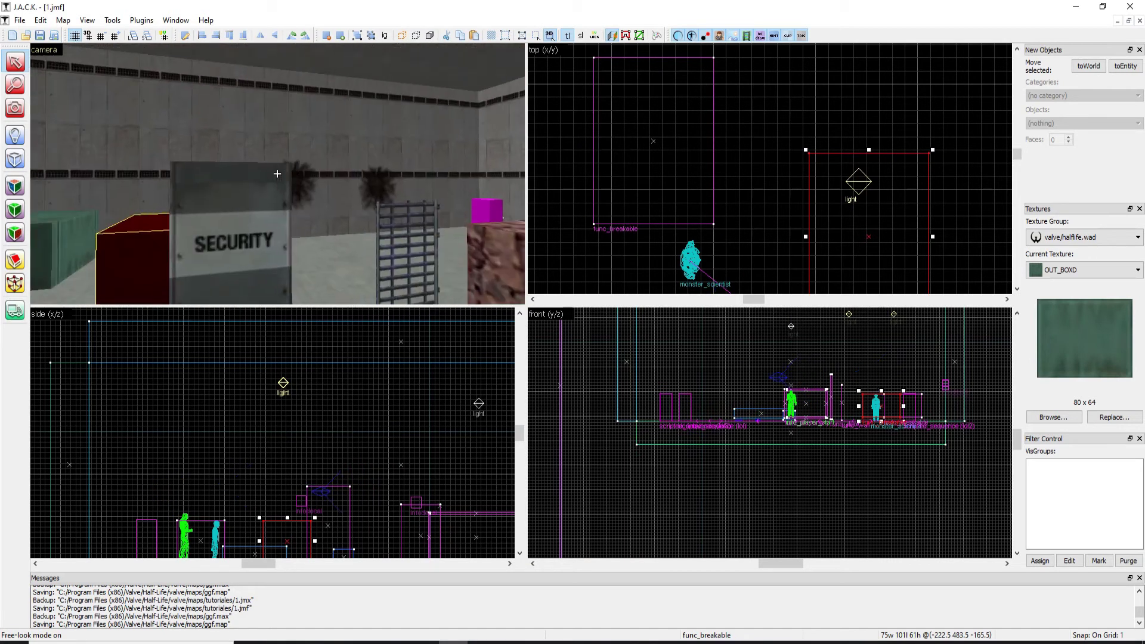
key("a")
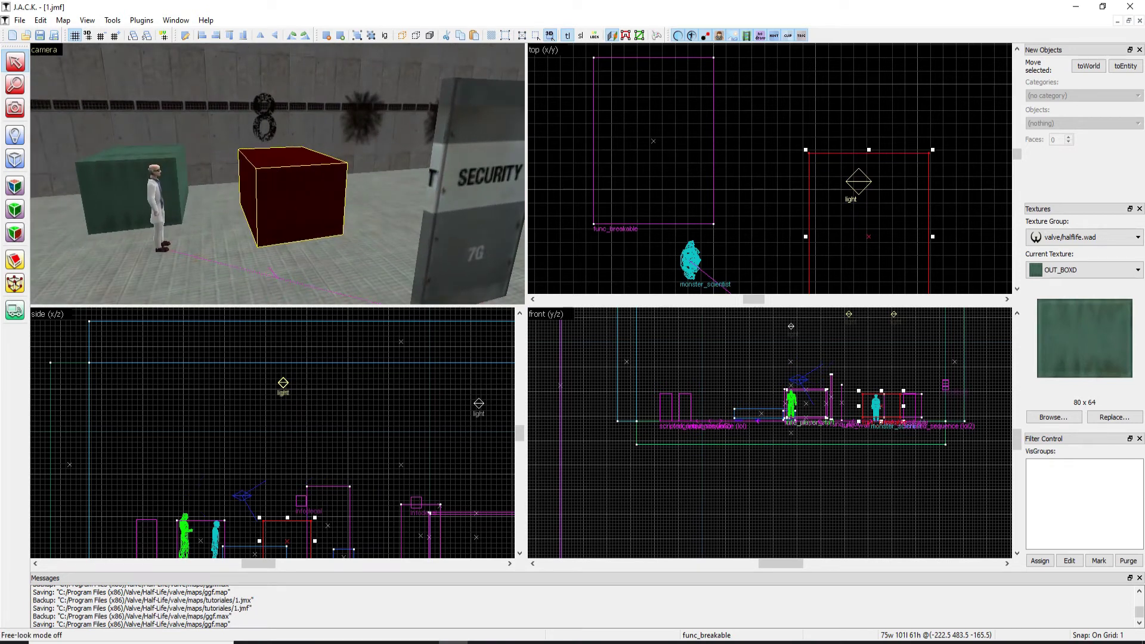
key("z")
key("s")
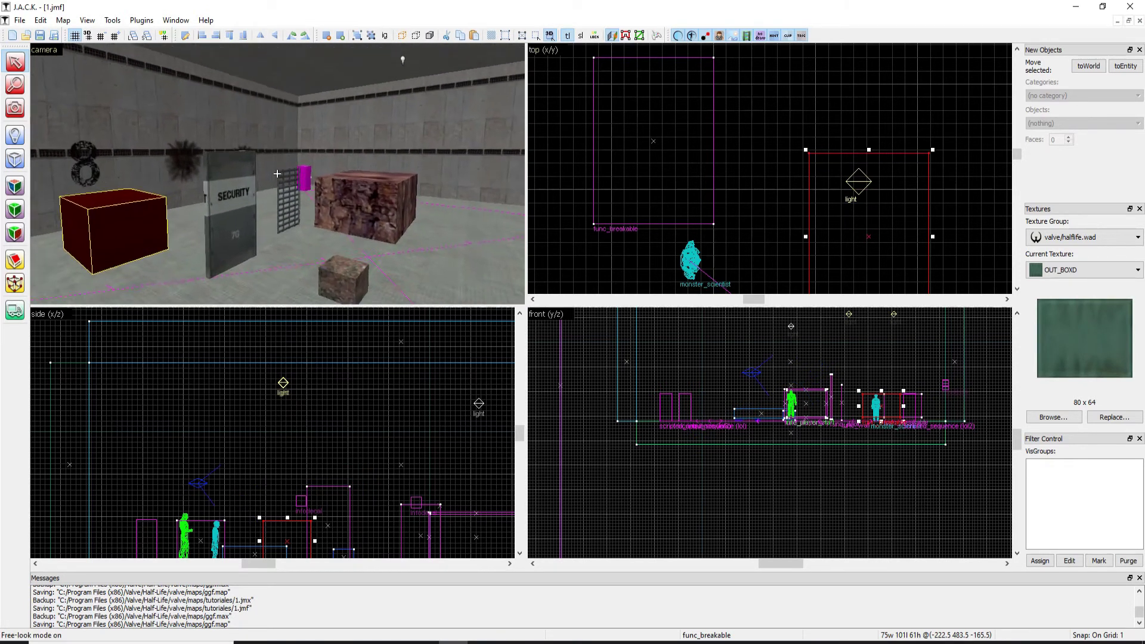
key("w")
key("Escape")
Select the small rock block on the floor near the security door and copy it
key("z")
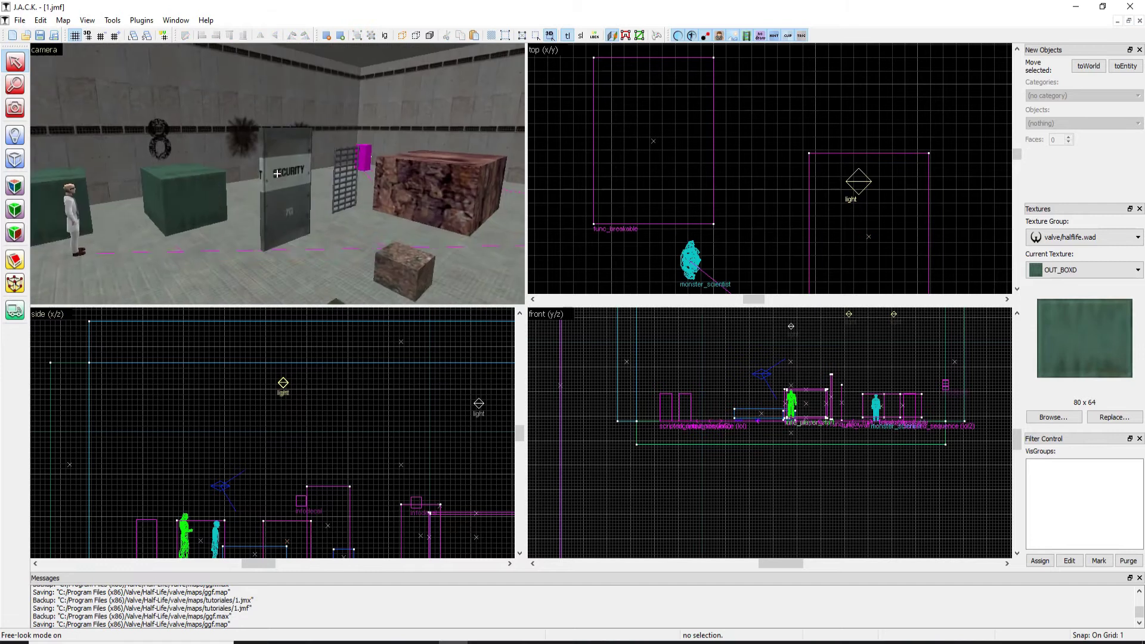
key("s")
key("w")
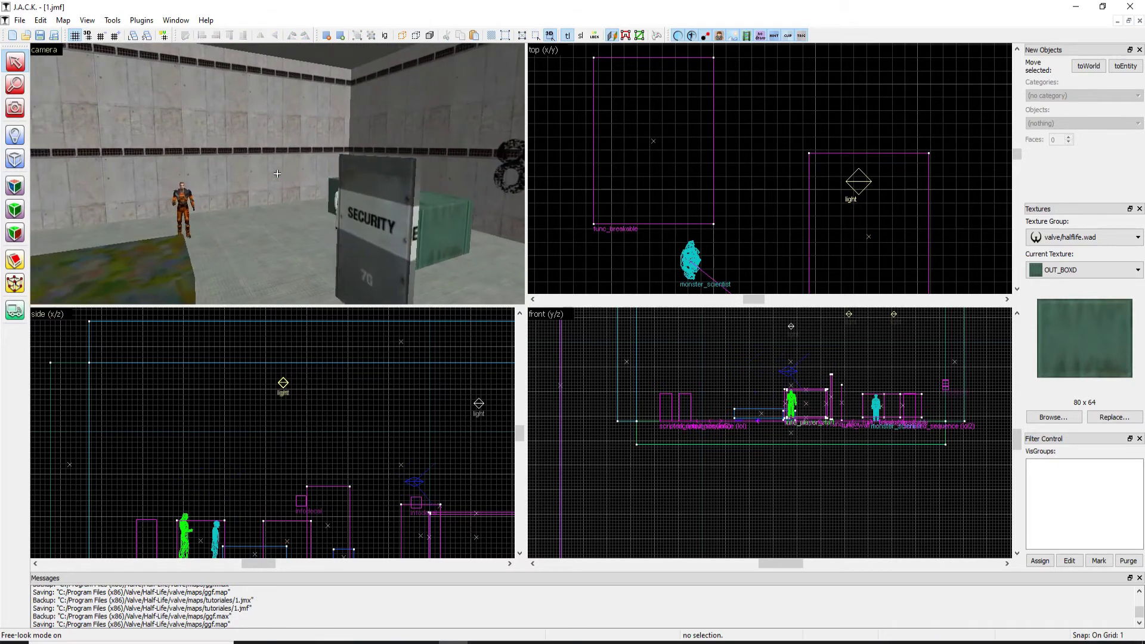
key("a")
key("s")
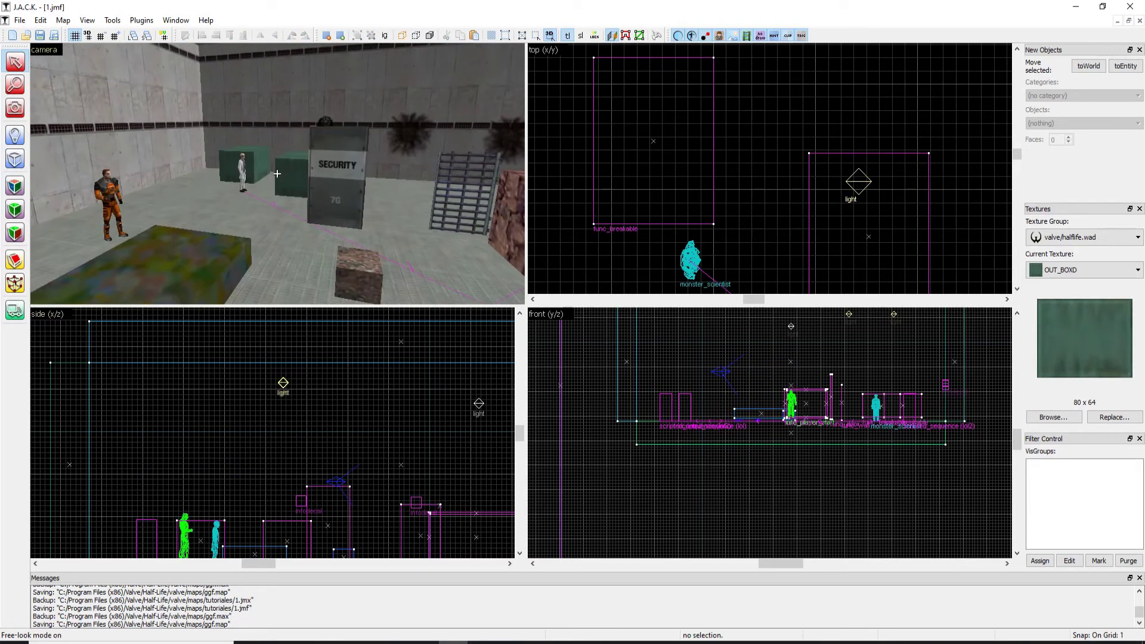
key("s")
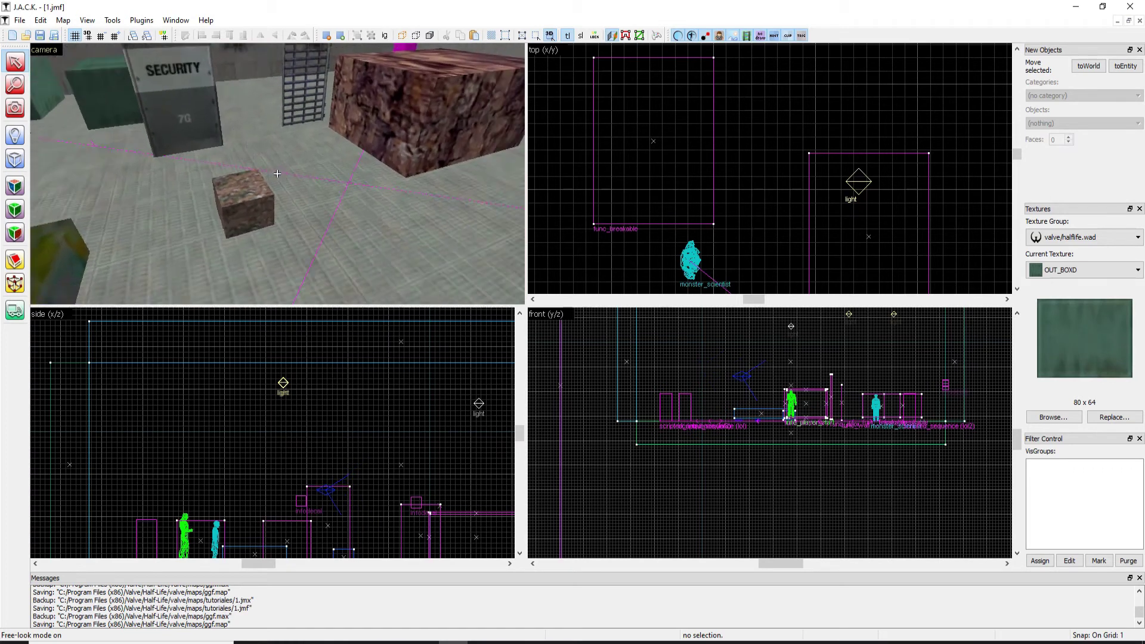
left_click(278, 174)
right_click(277, 174)
left_click(305, 183)
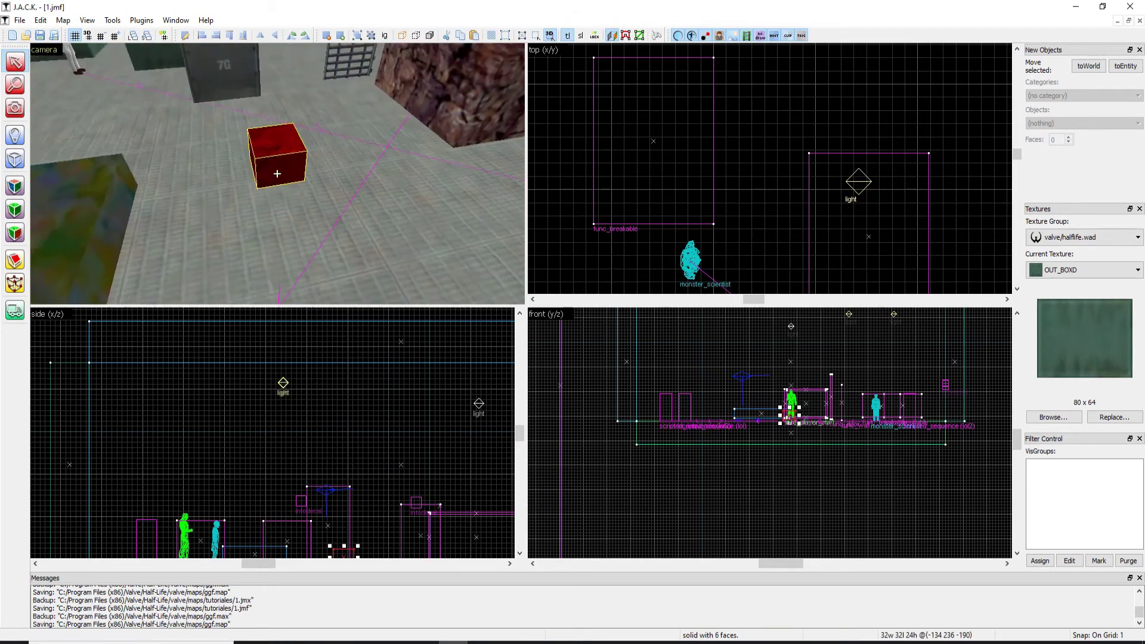
Paste the copied rock block into the side view, above the player start
key("z")
left_click(213, 430)
right_click(211, 430)
left_click(241, 439)
scroll(298, 457, "down", 2)
scroll(284, 460, "up", 2)
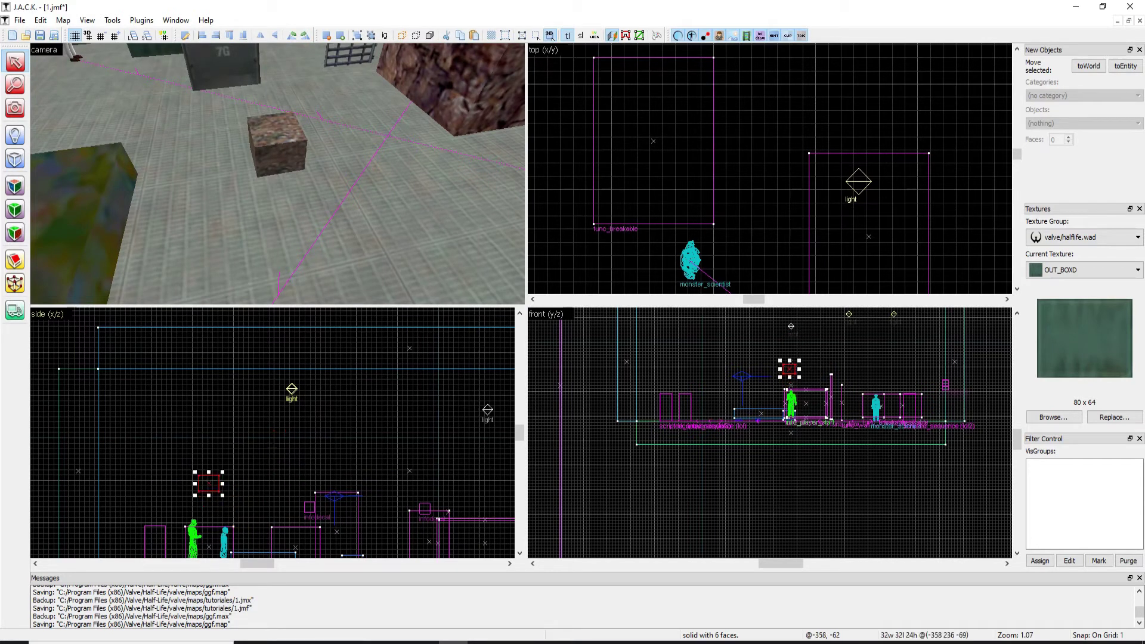
Move the pasted rock block in the front view, down near the floor beyond the mossy platform
key("z")
key("s")
key("z")
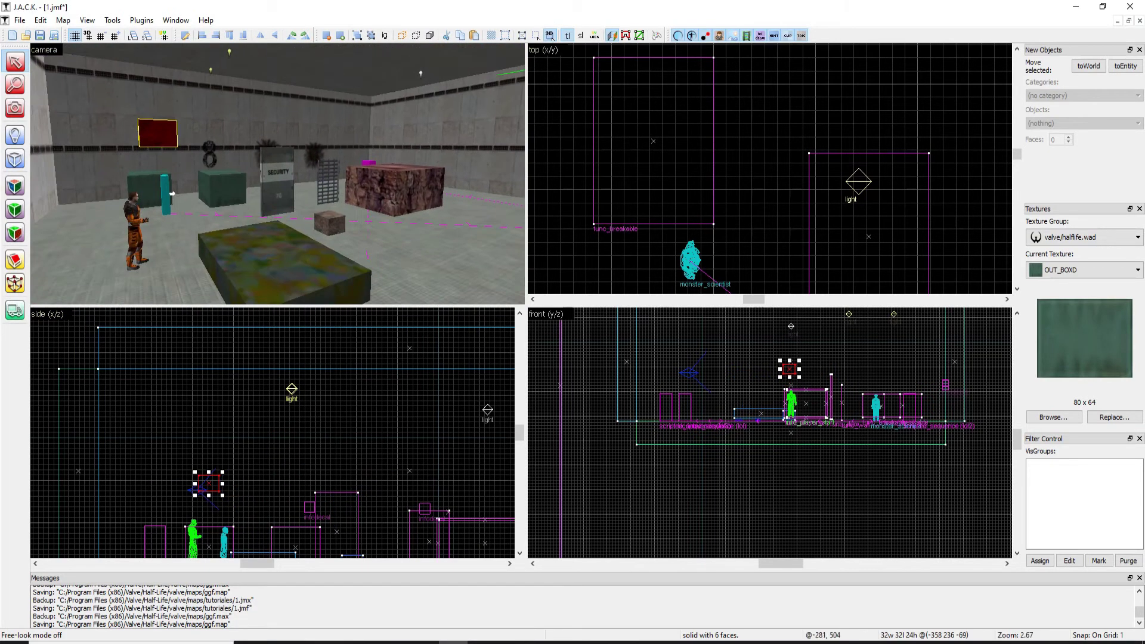
left_click_drag(795, 374, 724, 408)
key("z")
key("s")
key("w")
key("z")
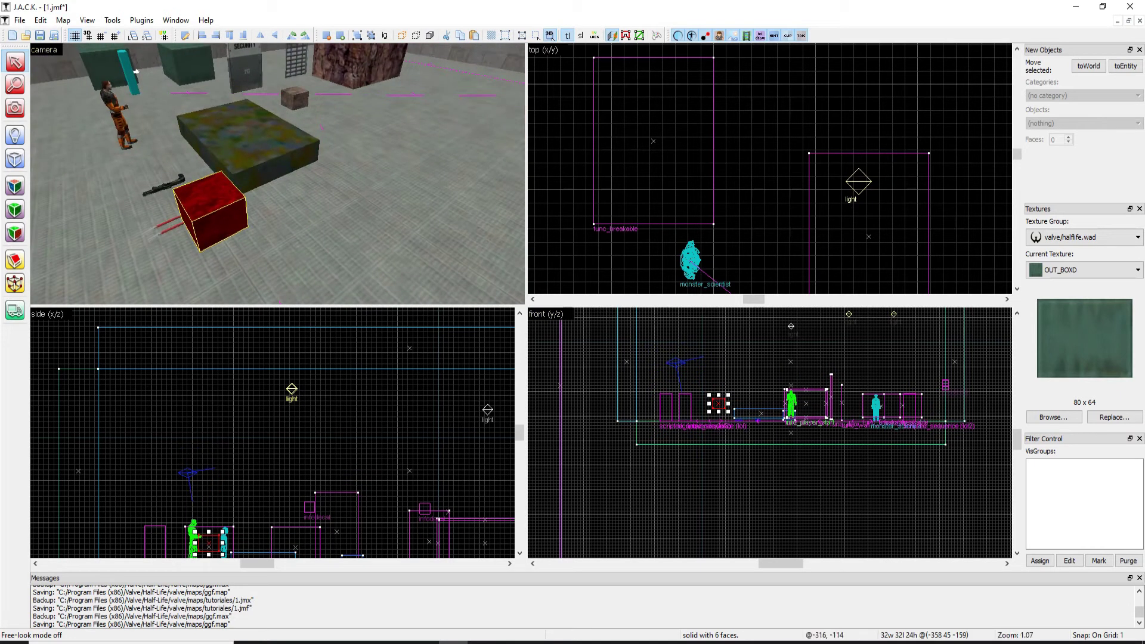
Shift the pasted block along the X axis to about X 107, onto the open floor past the large rock block
scroll(216, 528, "down", 1)
key("z")
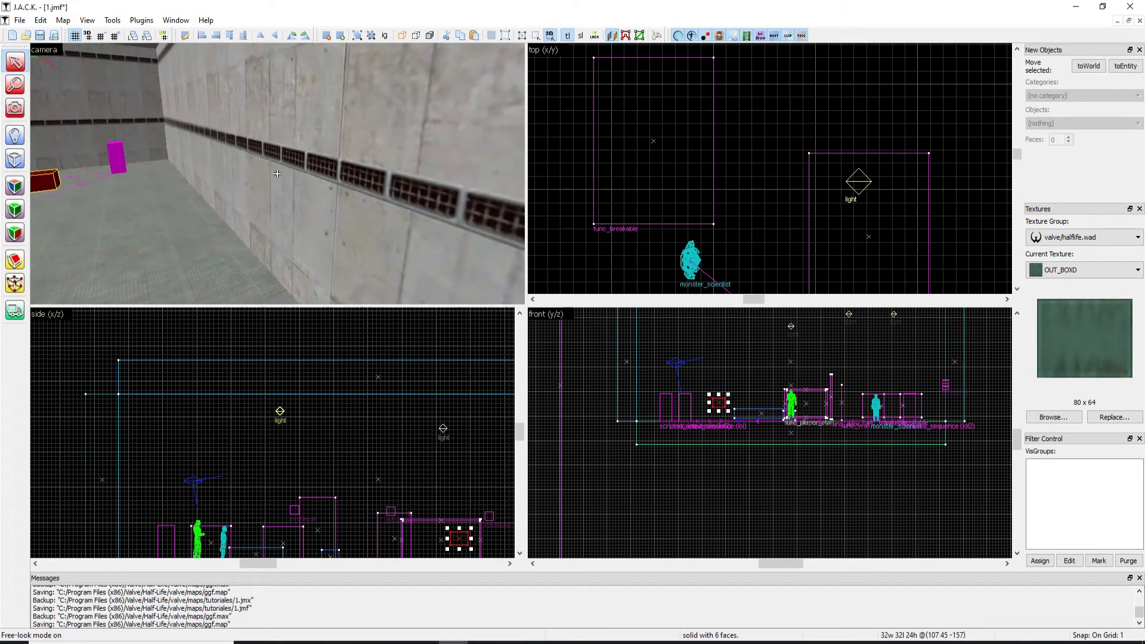
key("w")
key("s")
key("z")
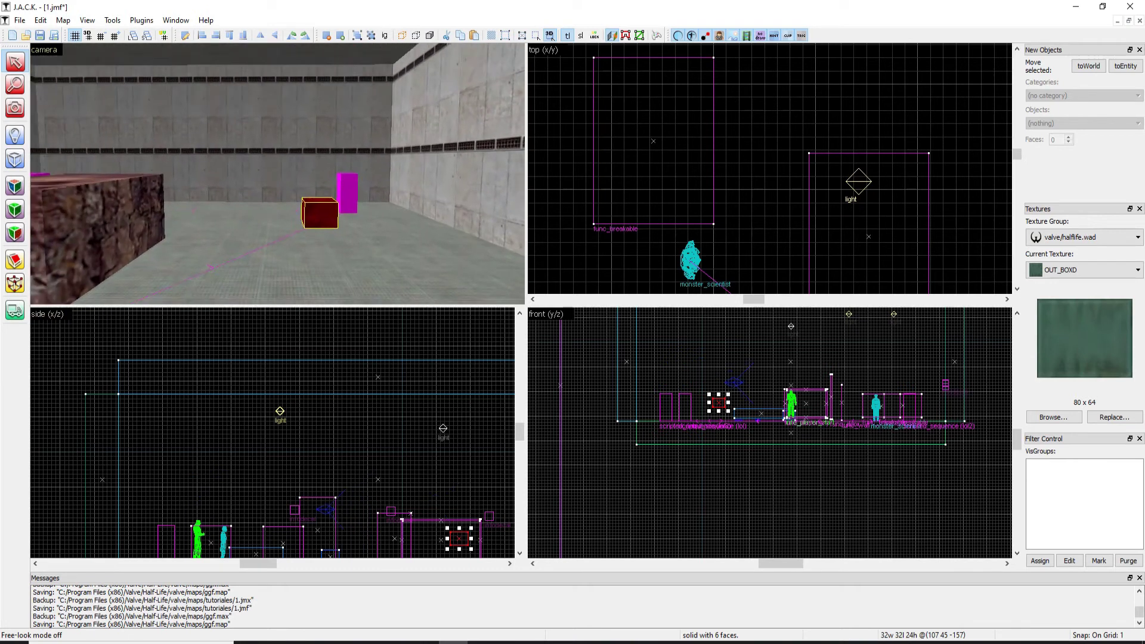
Reposition the block in the top view to about X 4, Y 15, on the free floor area
scroll(645, 173, "down", 12)
scroll(823, 251, "up", 5)
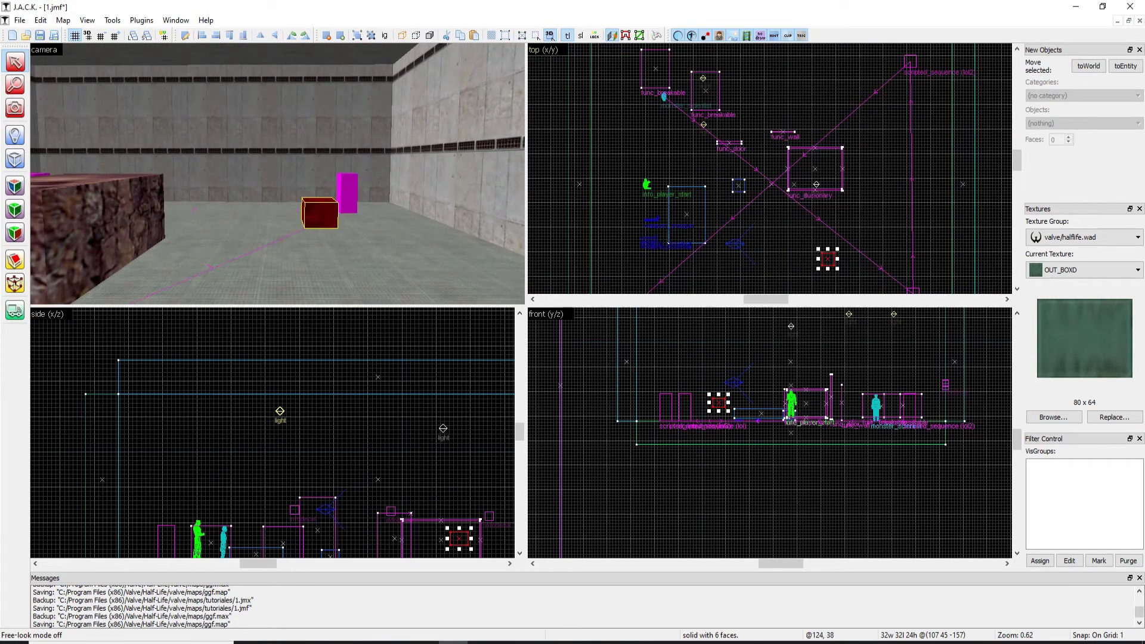
left_click_drag(817, 263, 791, 271)
key("z")
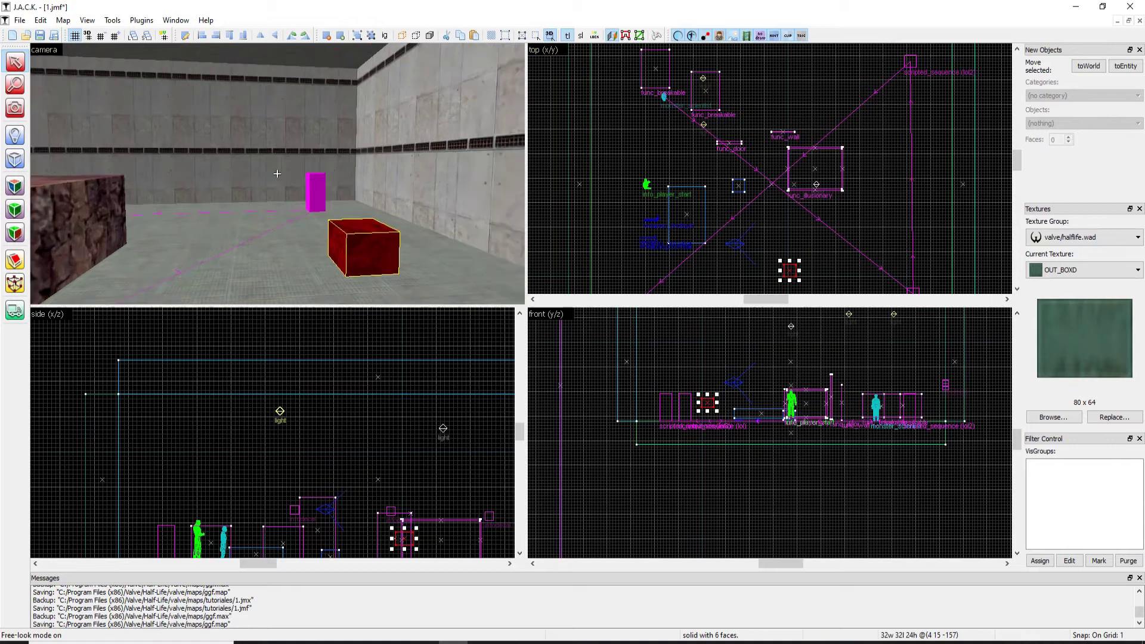
key("a")
key("z")
scroll(832, 282, "up", 6)
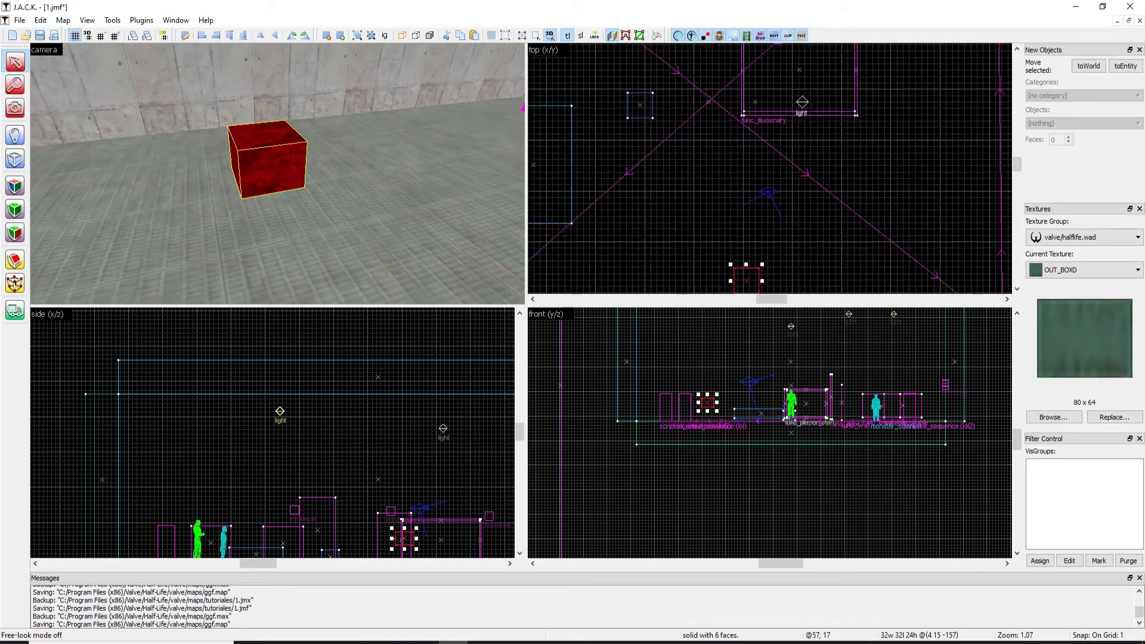
Enlarge the block's footprint in the top view to about 121 by 93 units
left_click_drag(723, 225, 822, 156)
key("z")
key("w")
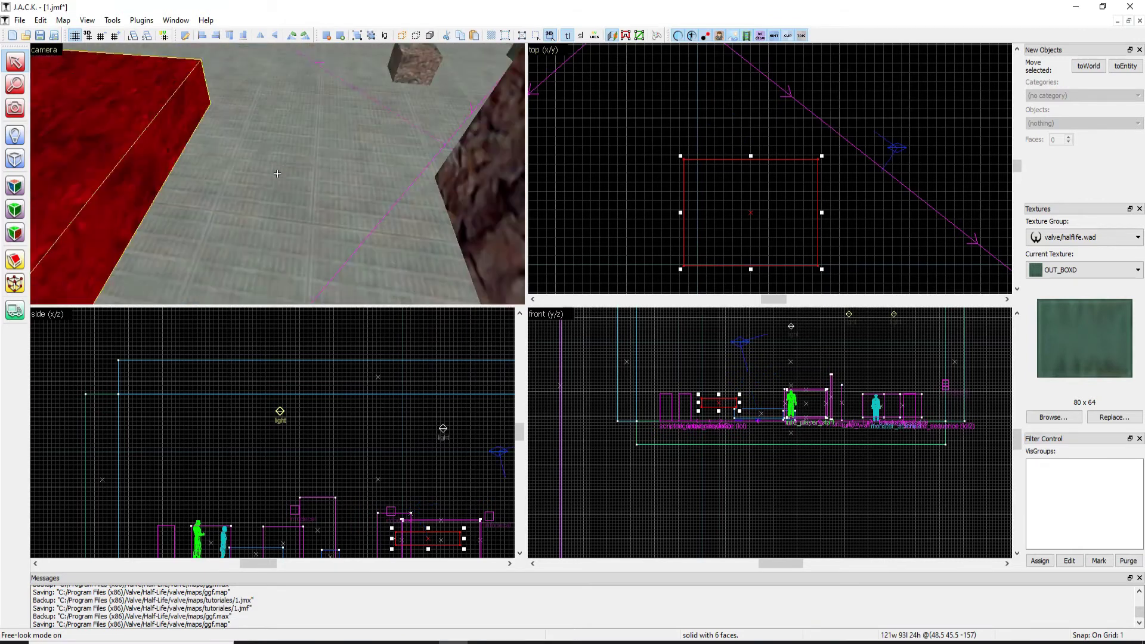
key("d")
key("z")
key("d")
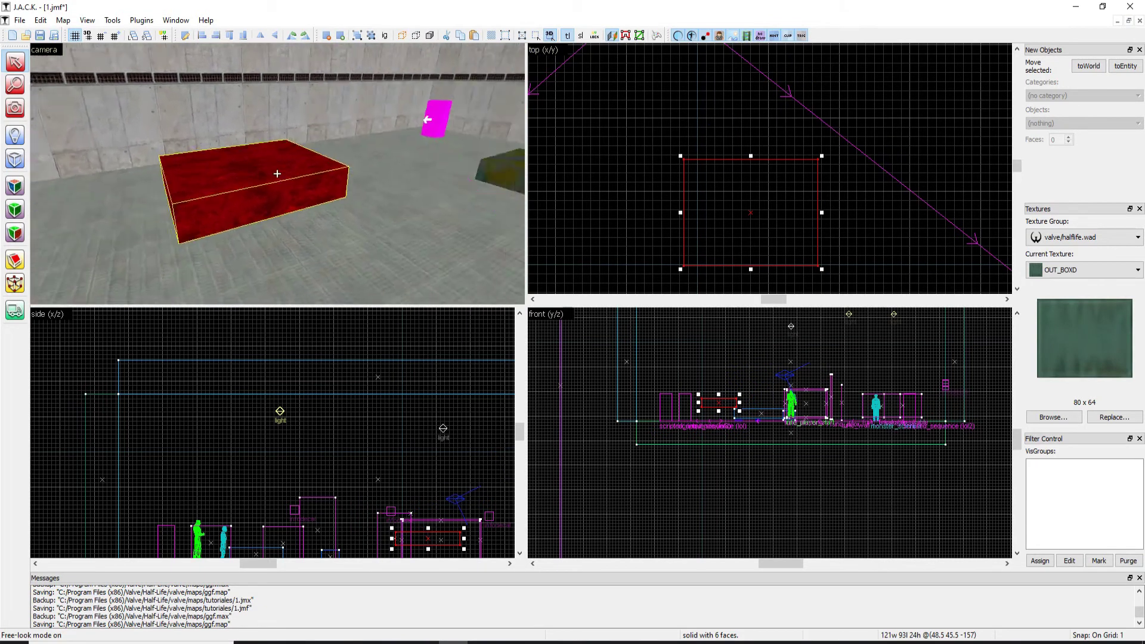
key("z")
Lower the enlarged block in the side view towards the floor, to about Z -184
scroll(403, 480, "down", 6)
scroll(411, 514, "up", 6)
scroll(431, 470, "up", 9)
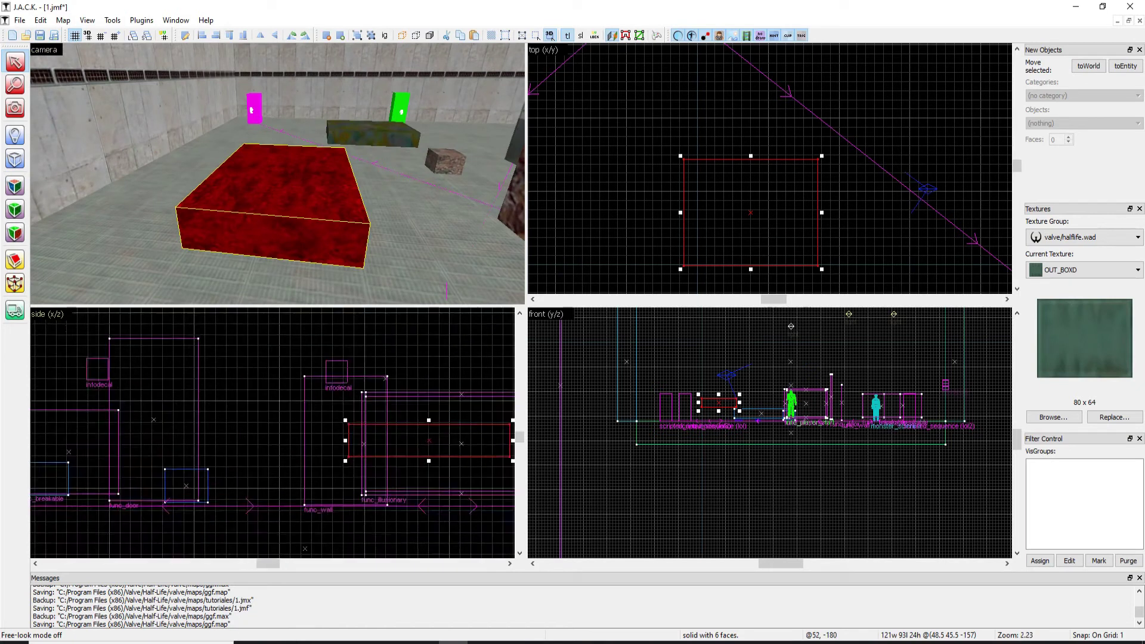
left_click_drag(352, 418, 346, 494)
key("z")
key("s")
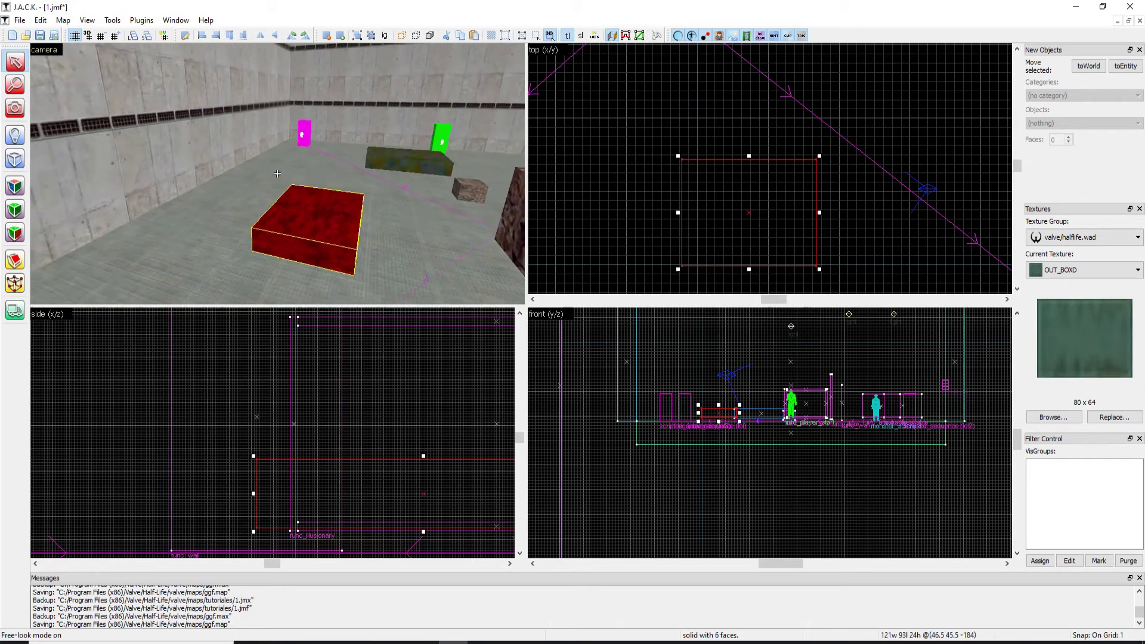
key("d")
key("z")
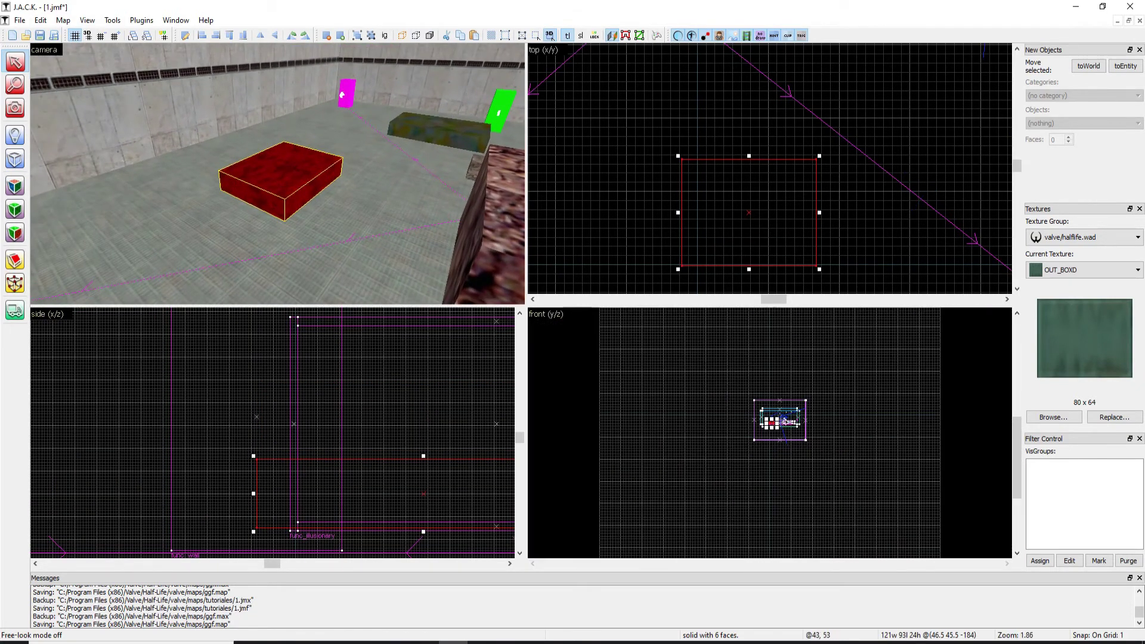
Stretch the block upward in the side view to a height of about 190 units
left_click_drag(424, 455, 426, 337)
scroll(425, 410, "down", 5)
scroll(432, 340, "down", 8)
scroll(439, 313, "up", 10)
scroll(376, 461, "up", 5)
left_click_drag(377, 462, 382, 311)
scroll(387, 353, "down", 6)
key("z")
key("d")
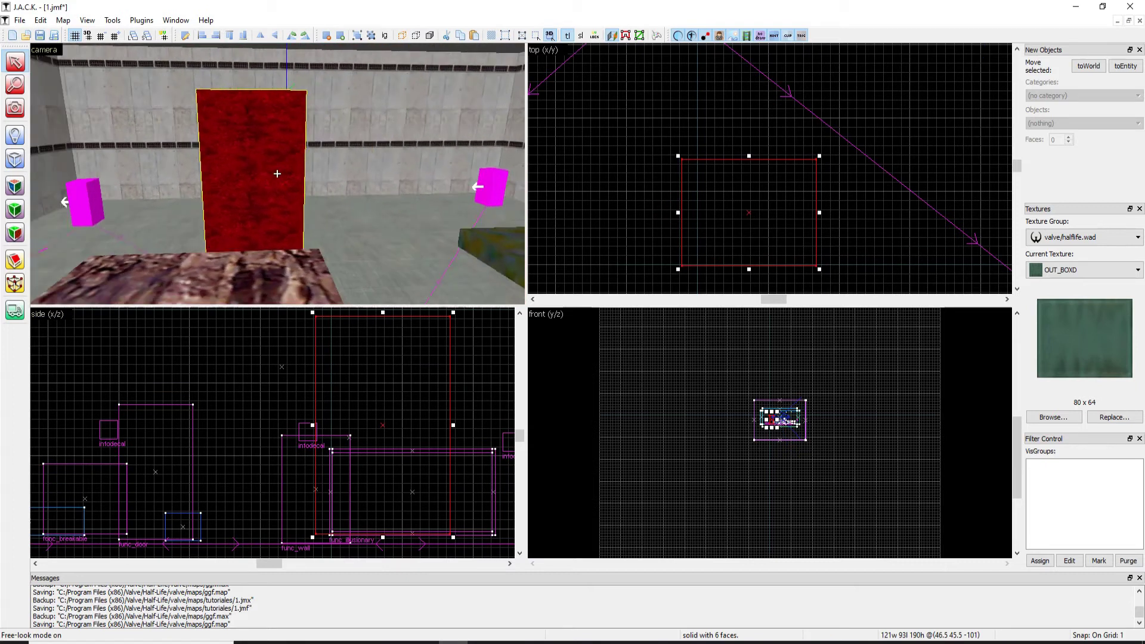
Lower the tall block in the side view so its base sits on the floor, at about Z -108
key("z")
scroll(273, 432, "up", 7)
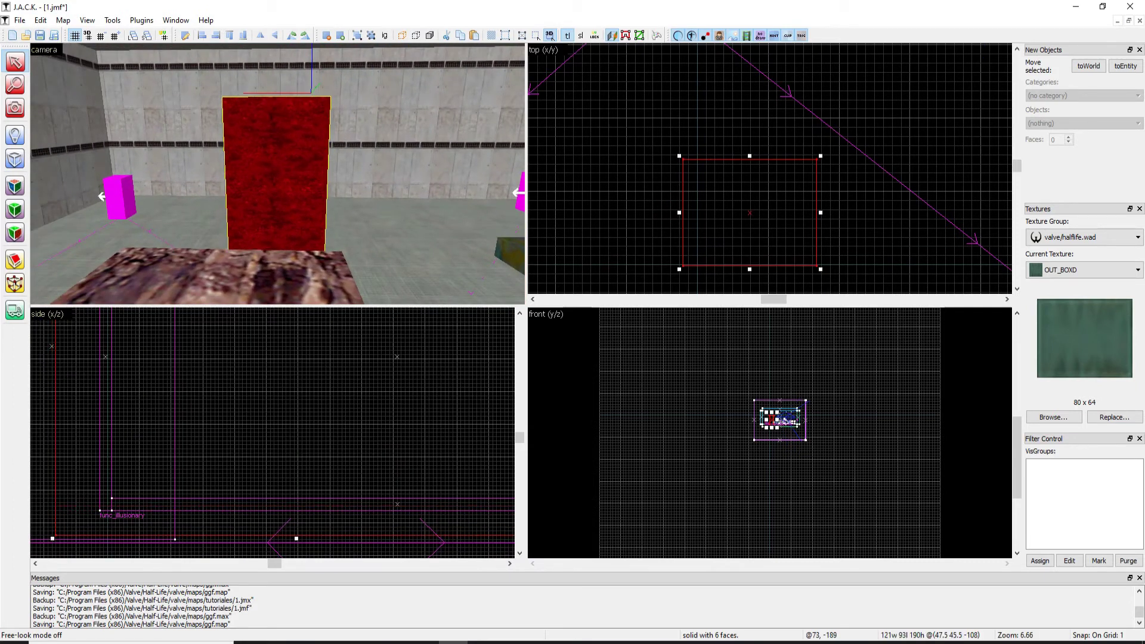
key("z")
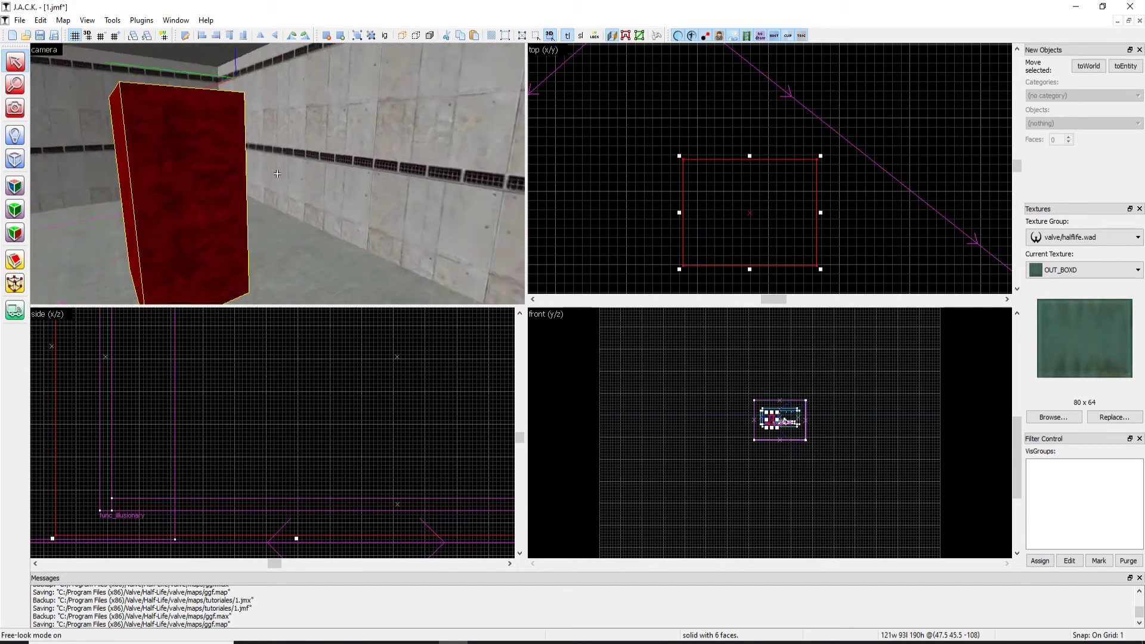
key("z")
scroll(277, 174, "down", 3)
scroll(277, 174, "up", 1)
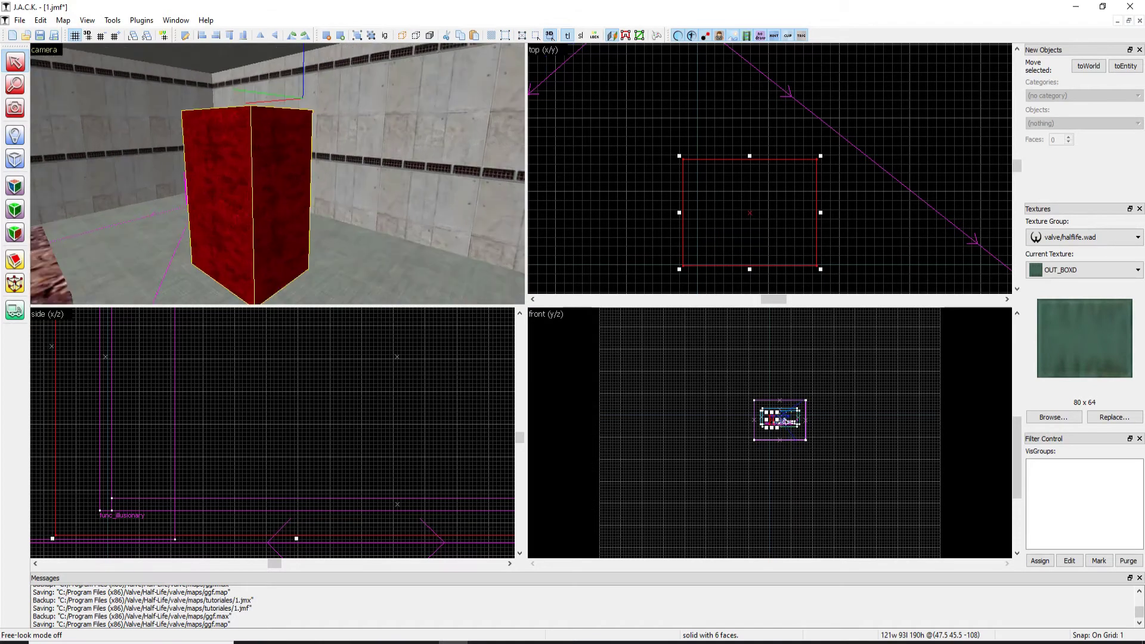
Open the texture browser for the tall block's faces and filter the halflife.wad textures by "tr"
right_click(268, 193)
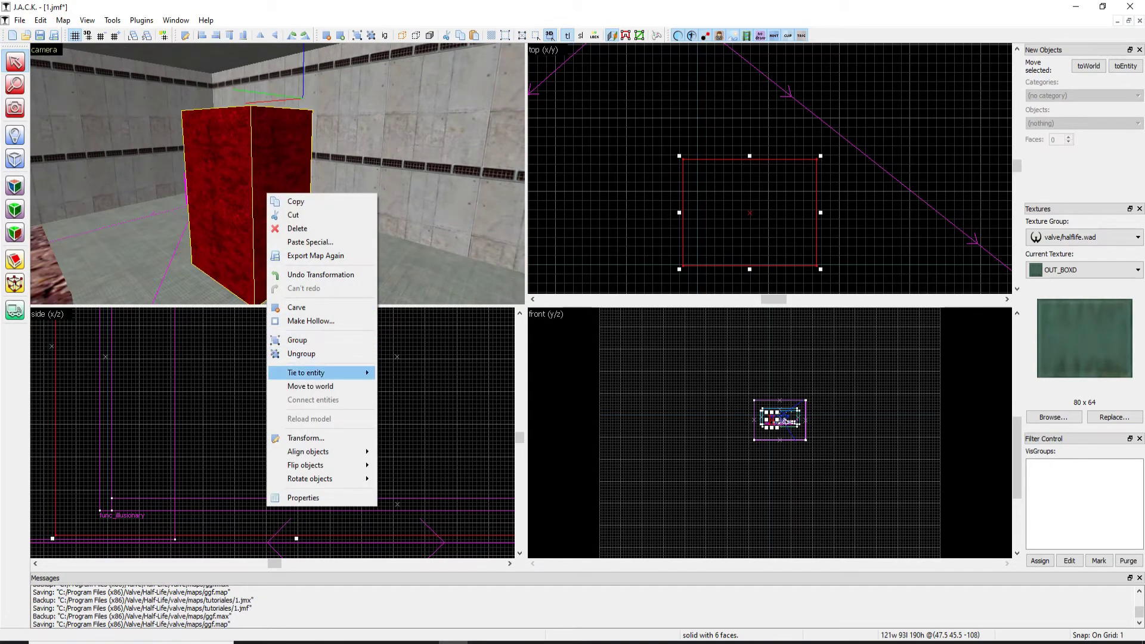
mouse_move(316, 373)
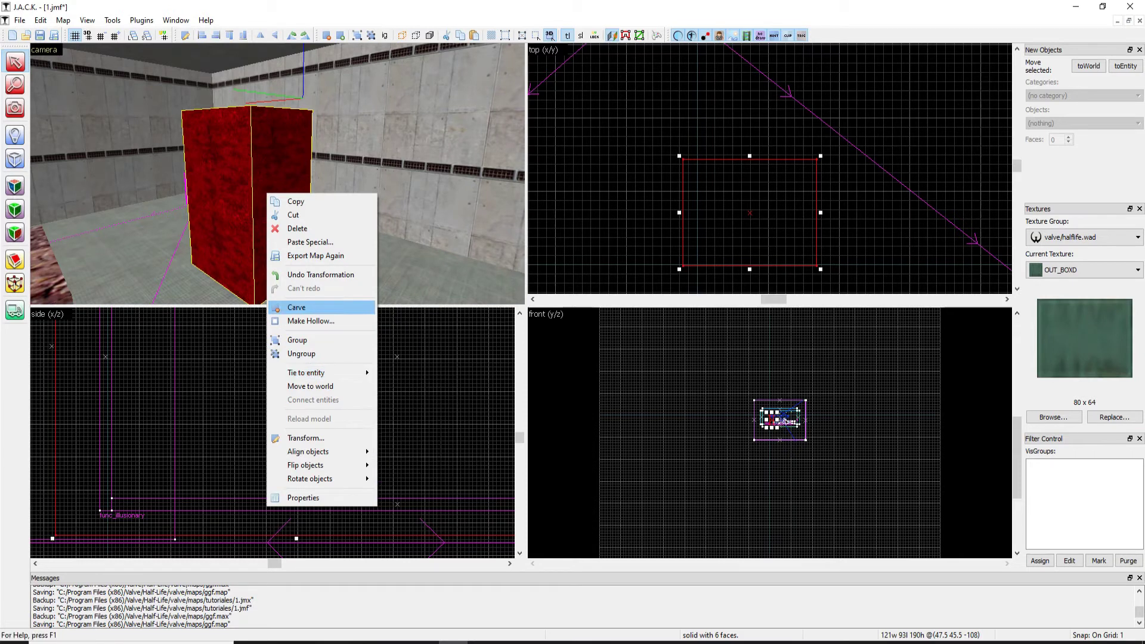
left_click(15, 186)
left_click(746, 381)
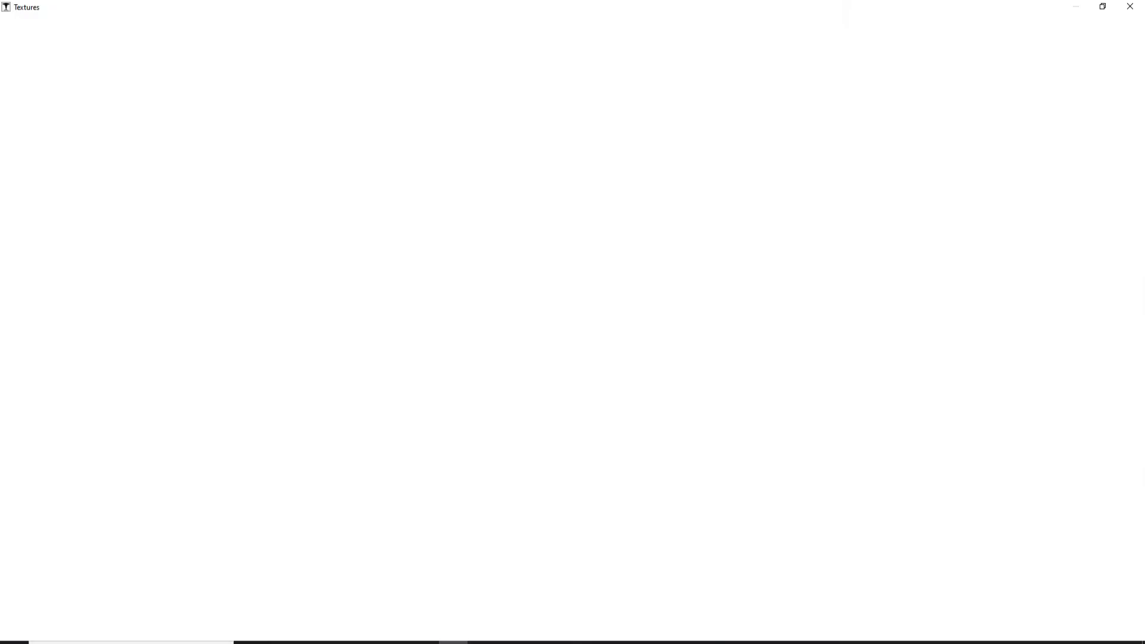
scroll(568, 305, "up", 6)
scroll(567, 305, "up", 3)
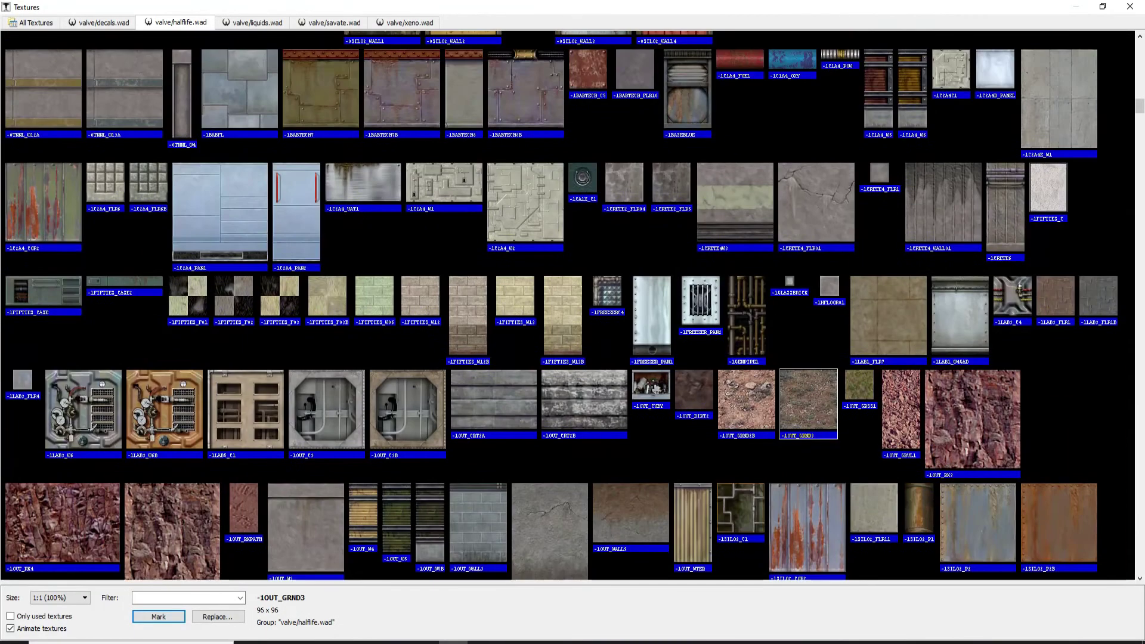
scroll(567, 304, "up", 3)
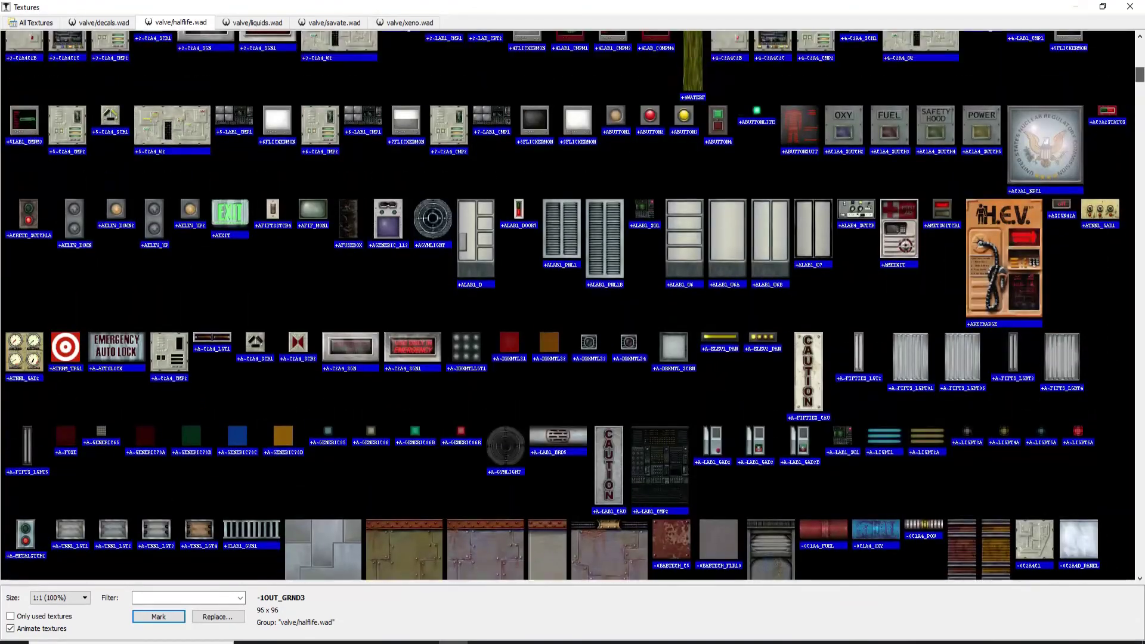
scroll(566, 304, "up", 2)
scroll(573, 305, "up", 5)
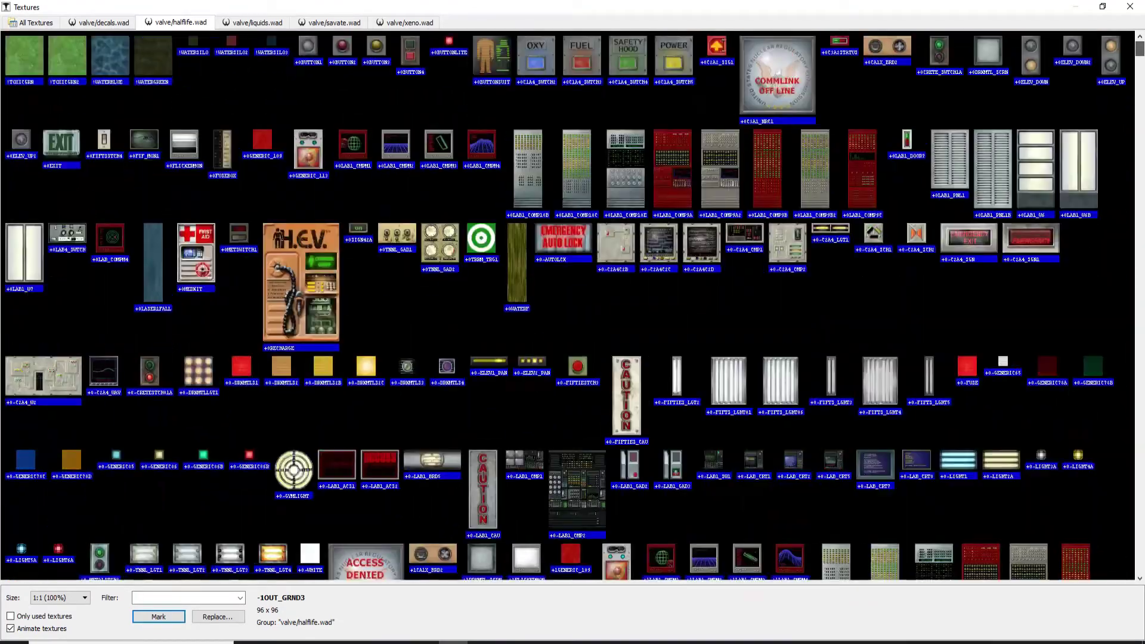
scroll(573, 304, "down", 9)
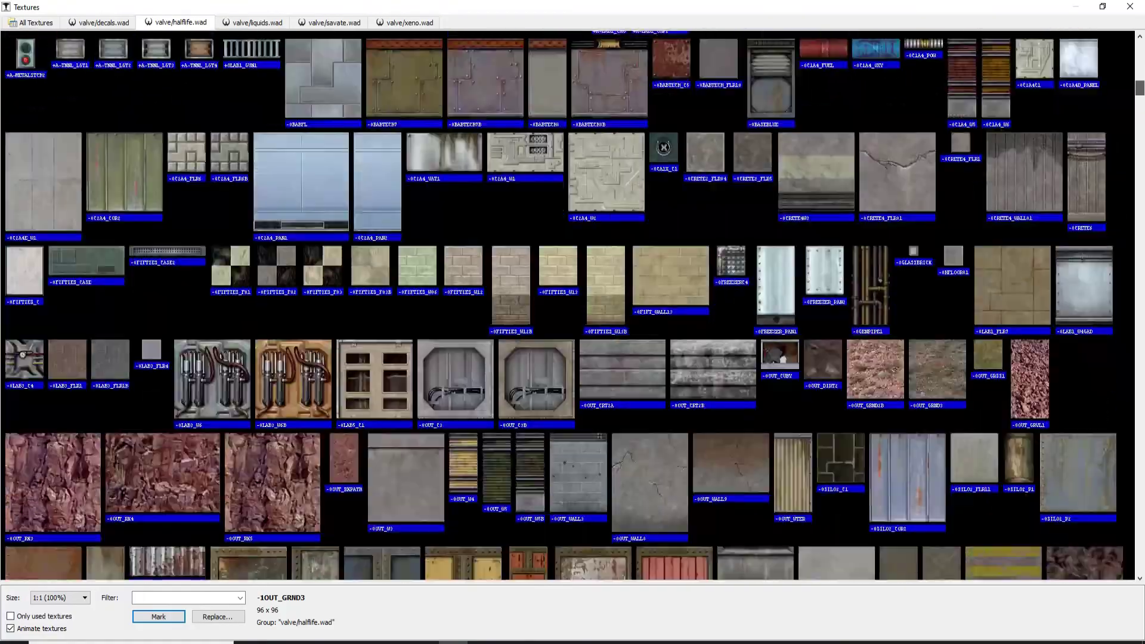
scroll(572, 304, "up", 2)
scroll(566, 304, "down", 5)
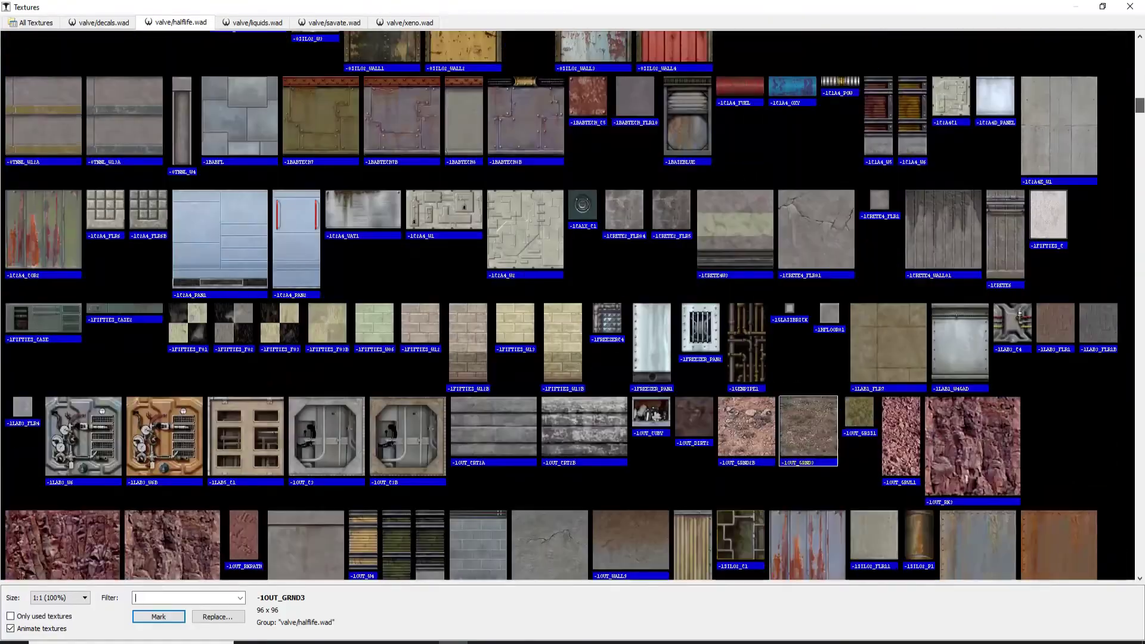
scroll(566, 304, "down", 10)
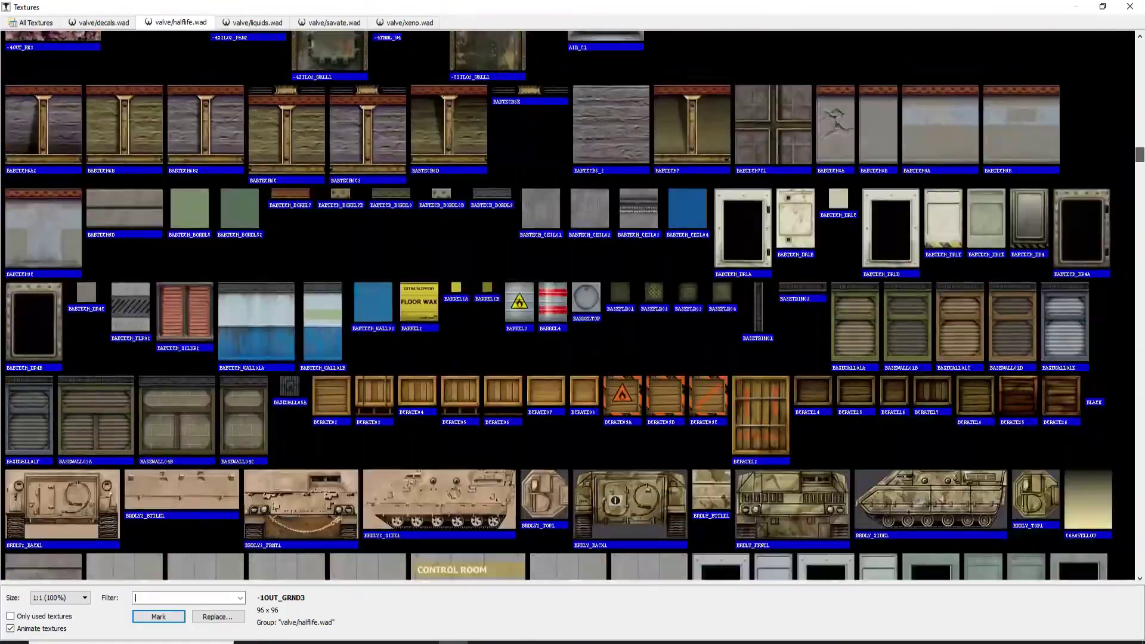
scroll(566, 304, "down", 15)
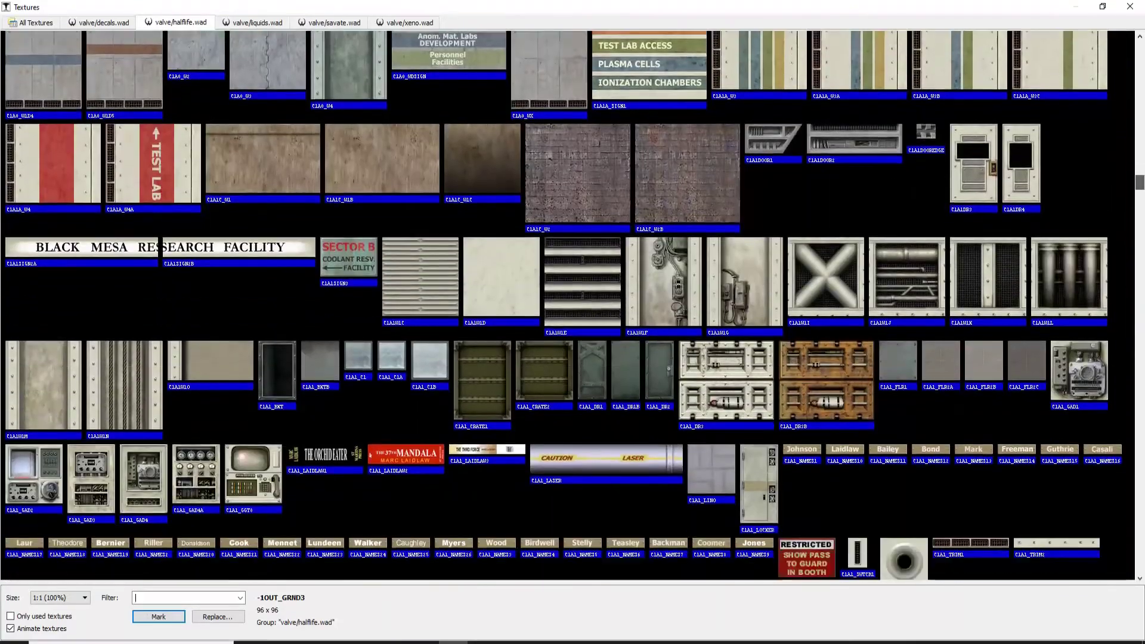
scroll(567, 304, "down", 3)
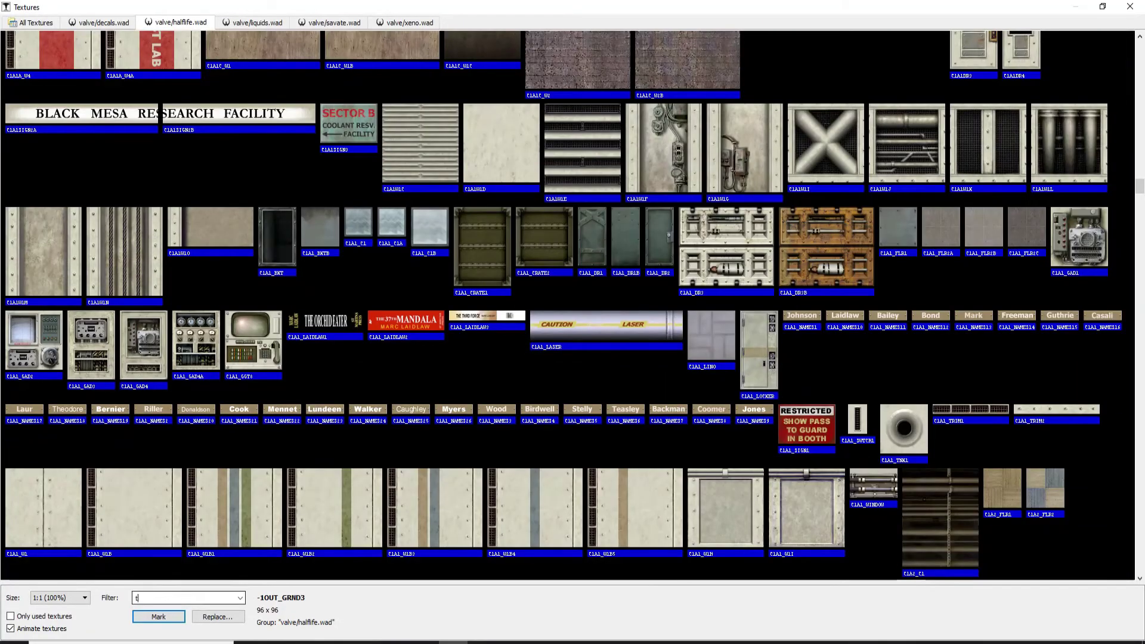
key("Return")
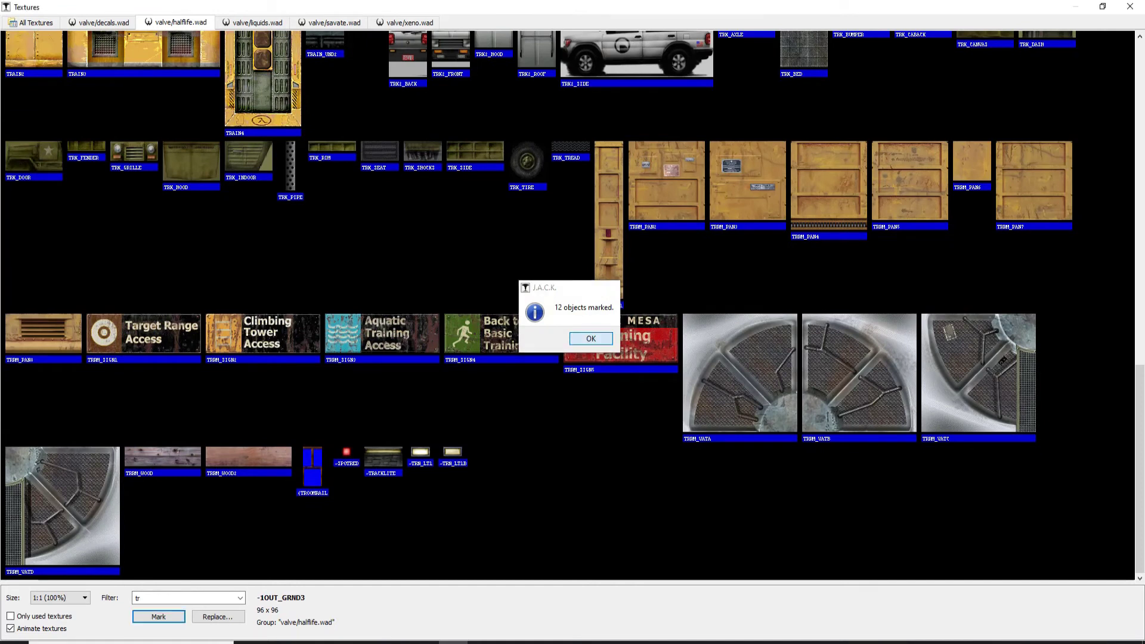
key("Return")
Choose the AAATRIGGER texture and apply it to all faces of the tall block
scroll(570, 306, "up", 2)
scroll(570, 306, "up", 2)
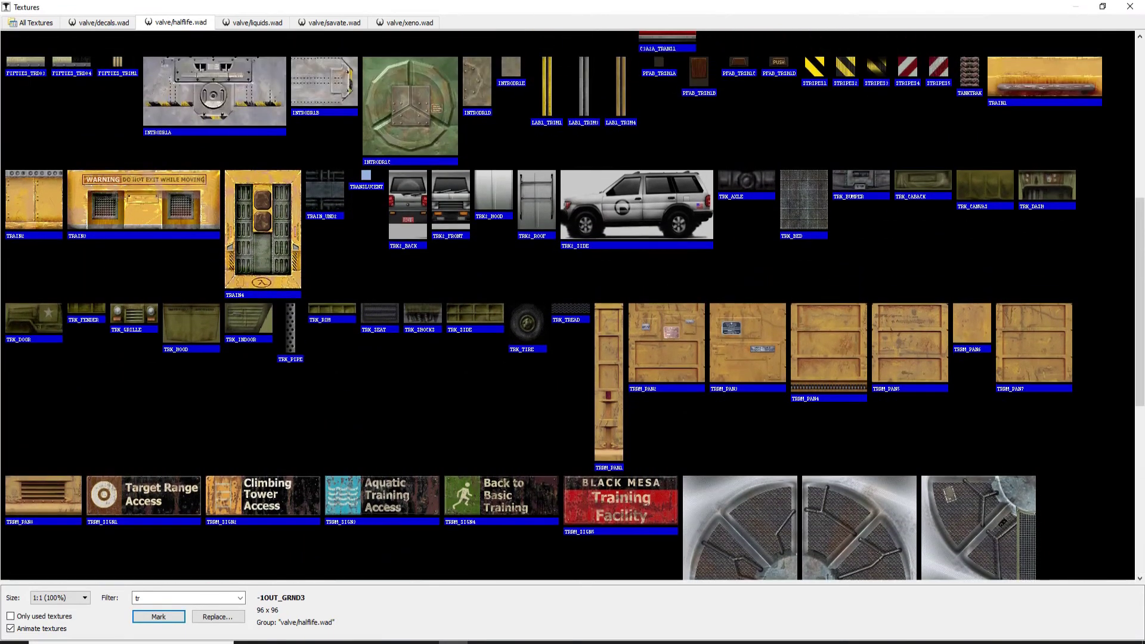
scroll(569, 306, "up", 2)
left_click_drag(1139, 187, 1139, 145)
left_click(101, 45)
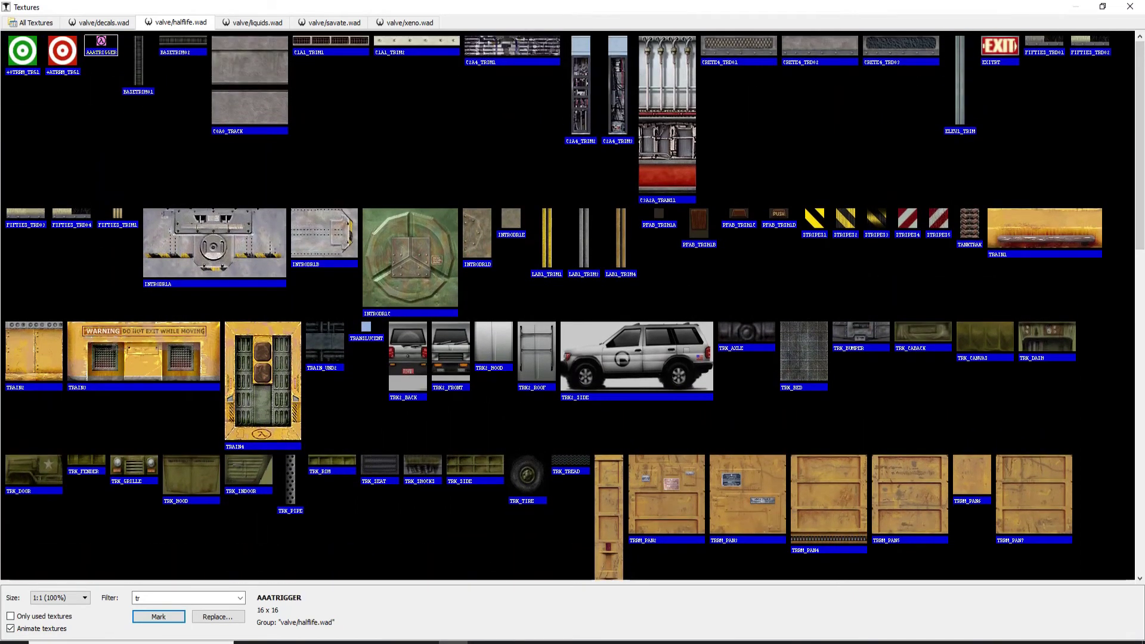
double_click(100, 45)
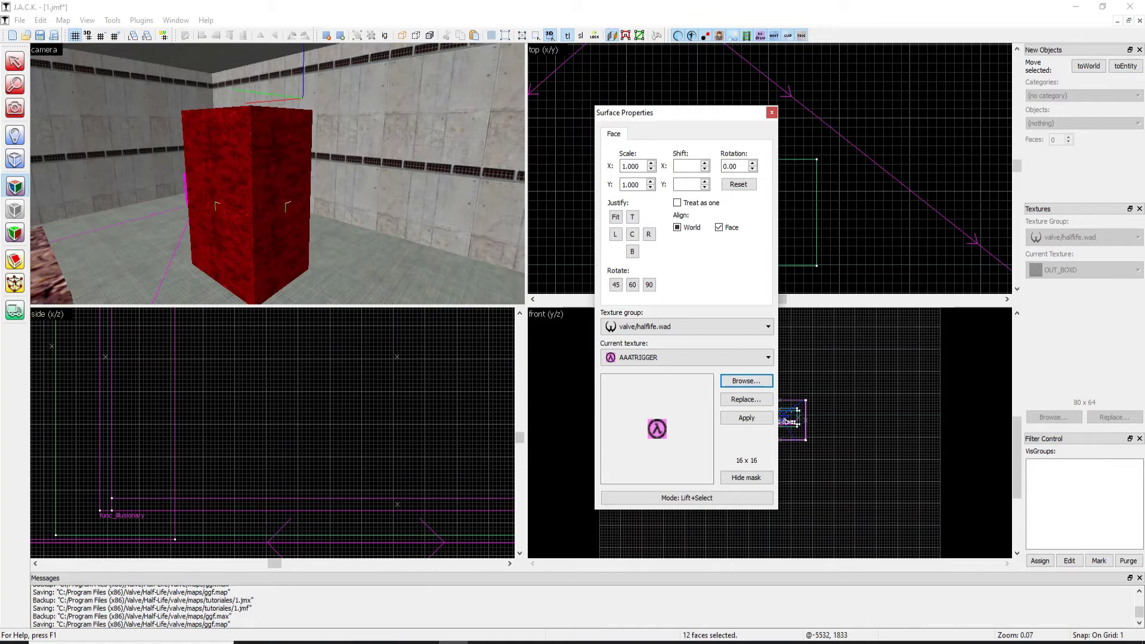
left_click(746, 417)
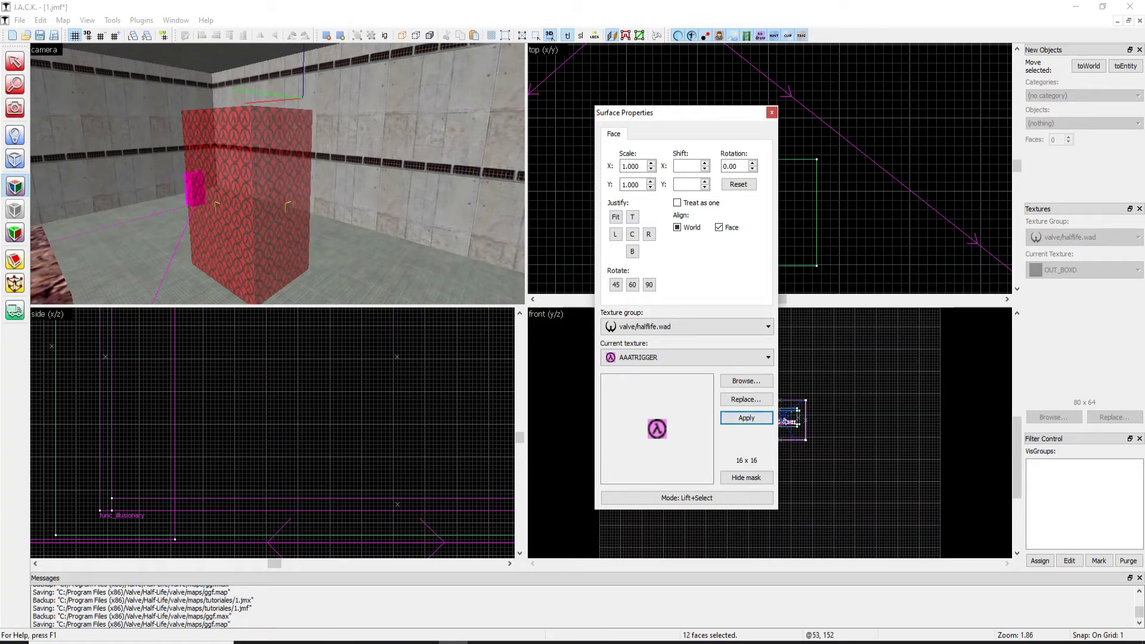
left_click(772, 112)
Tie the AAATRIGGER-textured tall block to a trigger_once entity
key("z")
key("a")
key("w")
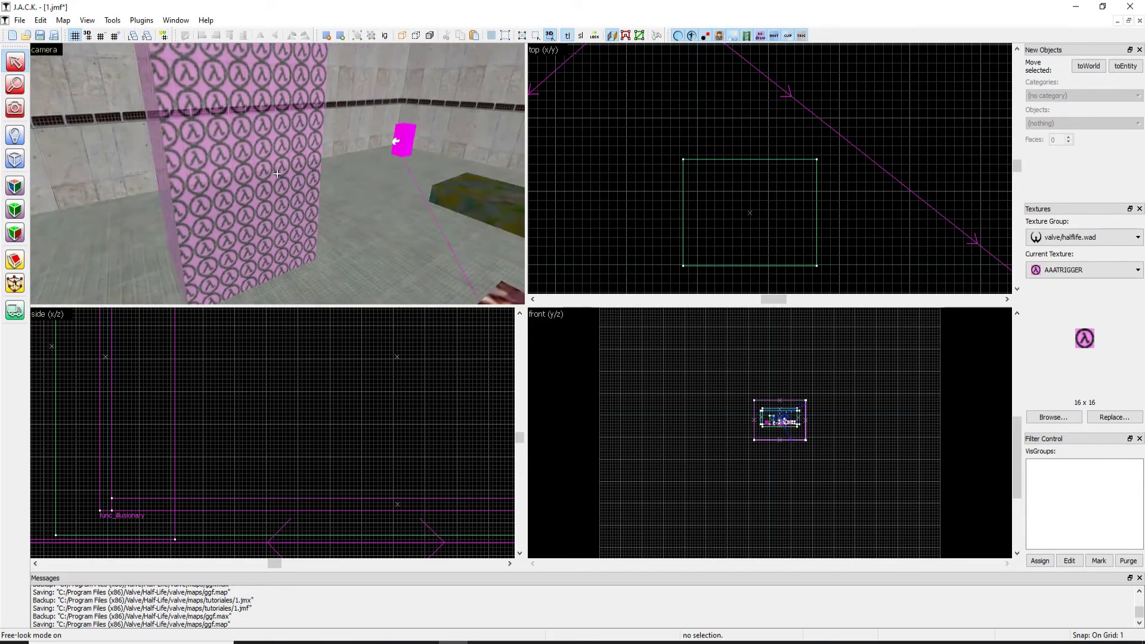
key("a")
key("d")
key("w")
key("s")
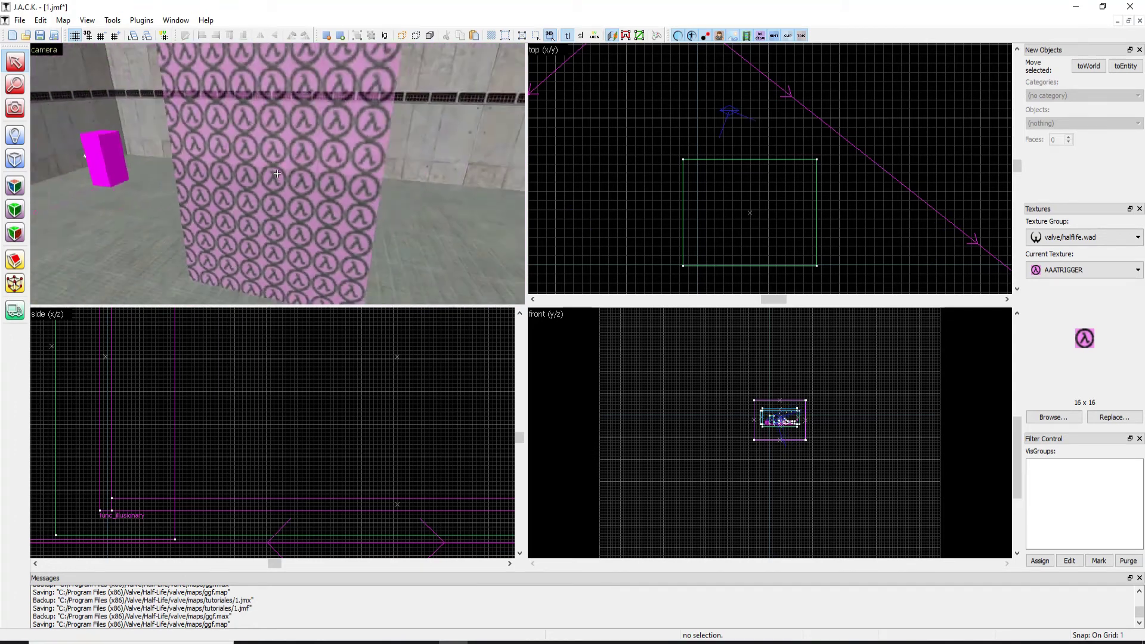
key("z")
left_click(277, 173)
right_click(278, 174)
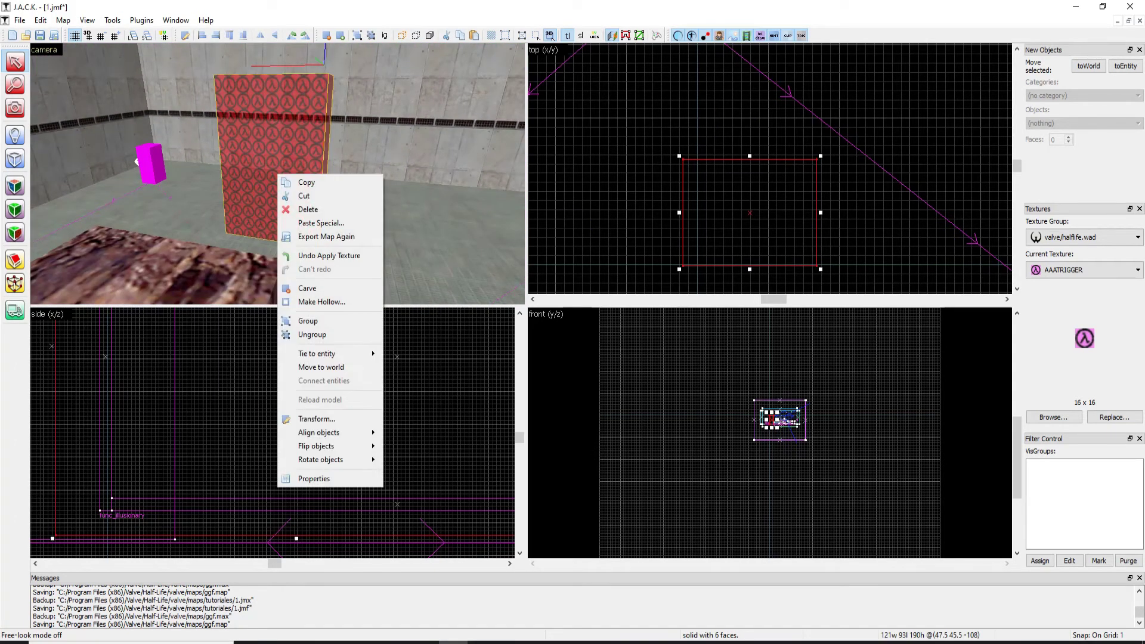
mouse_move(334, 353)
mouse_move(407, 402)
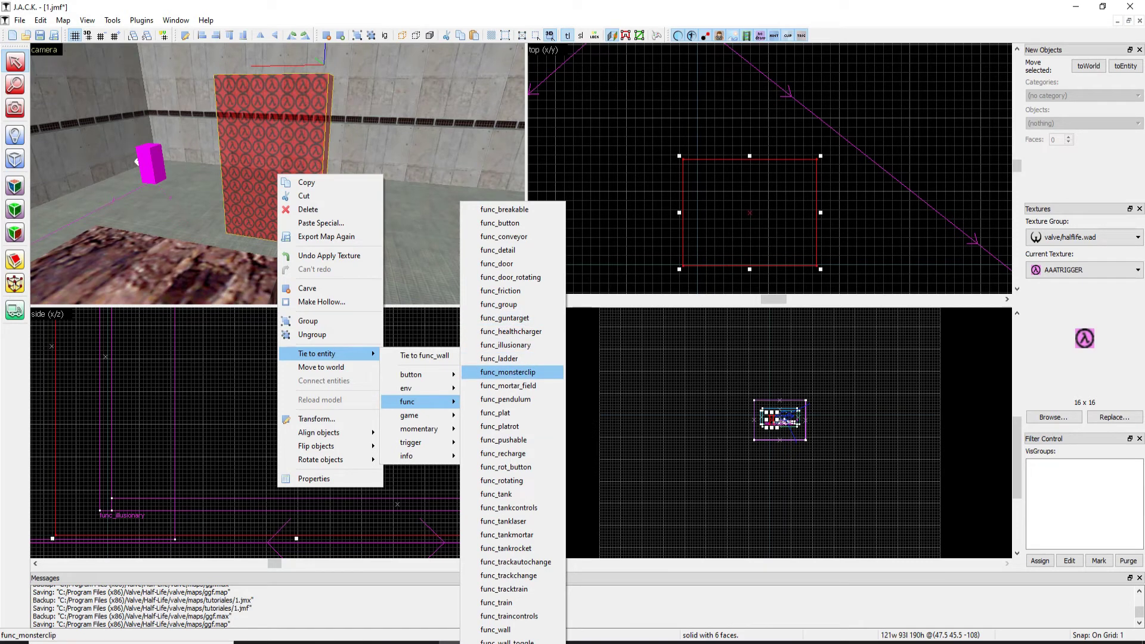
mouse_move(417, 442)
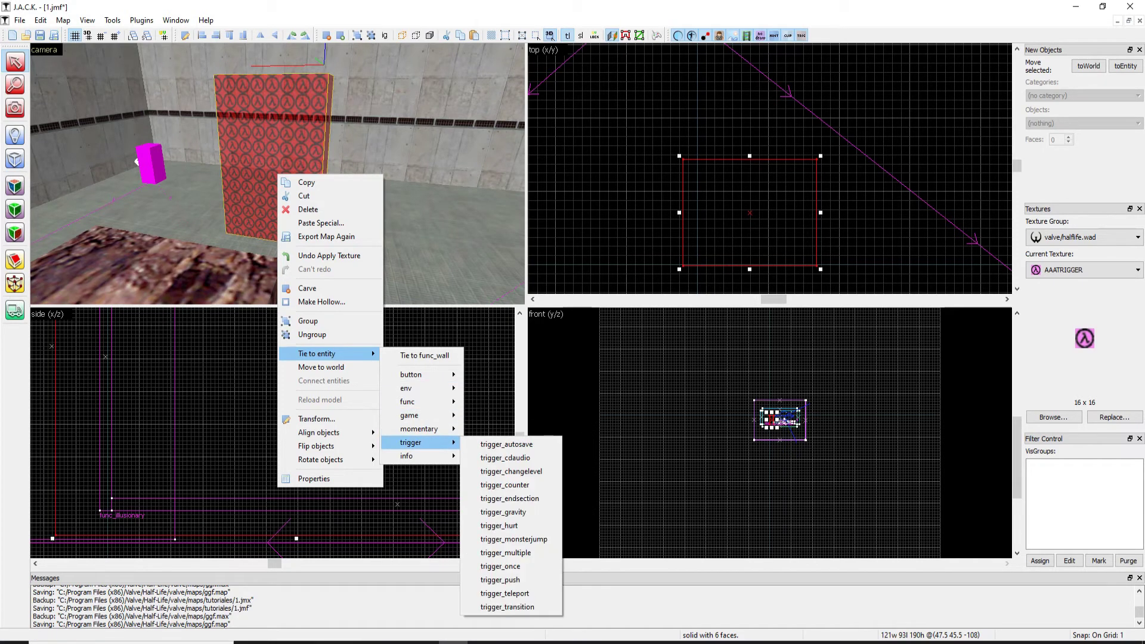
left_click(500, 566)
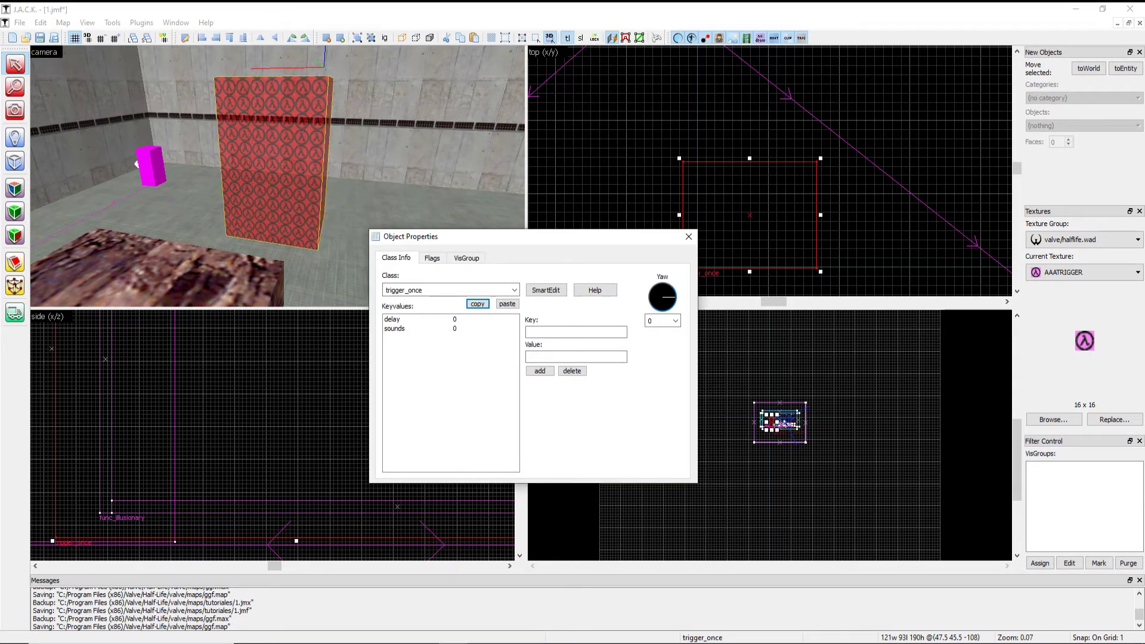
Switch the trigger_once properties to SmartEdit and check its Target, Name and Kill target attributes
left_click(546, 290)
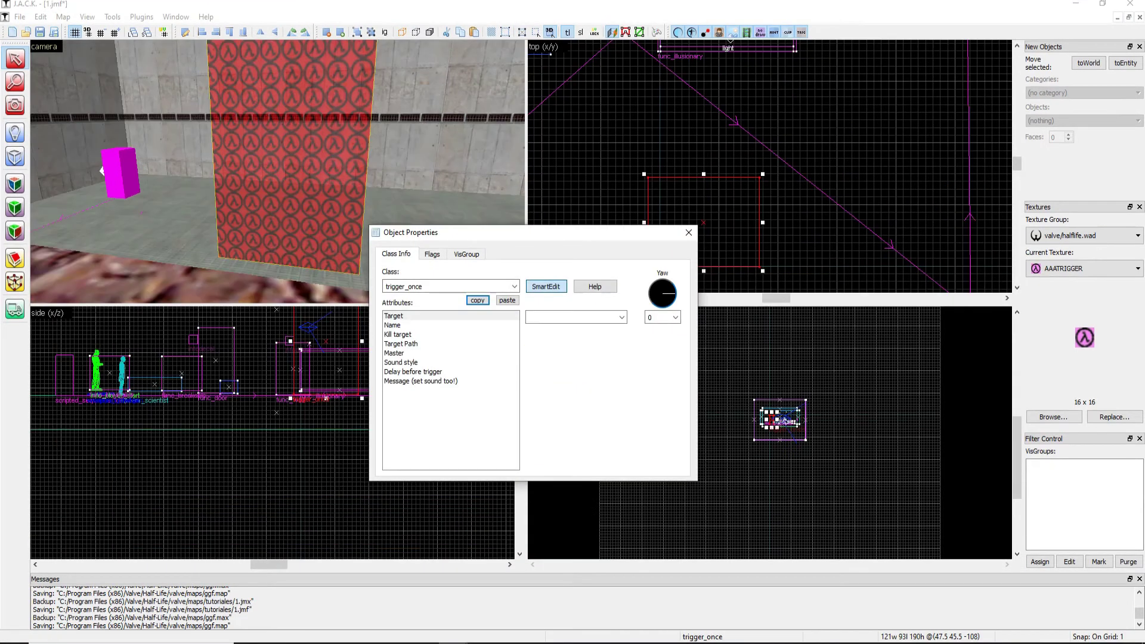
left_click(451, 316)
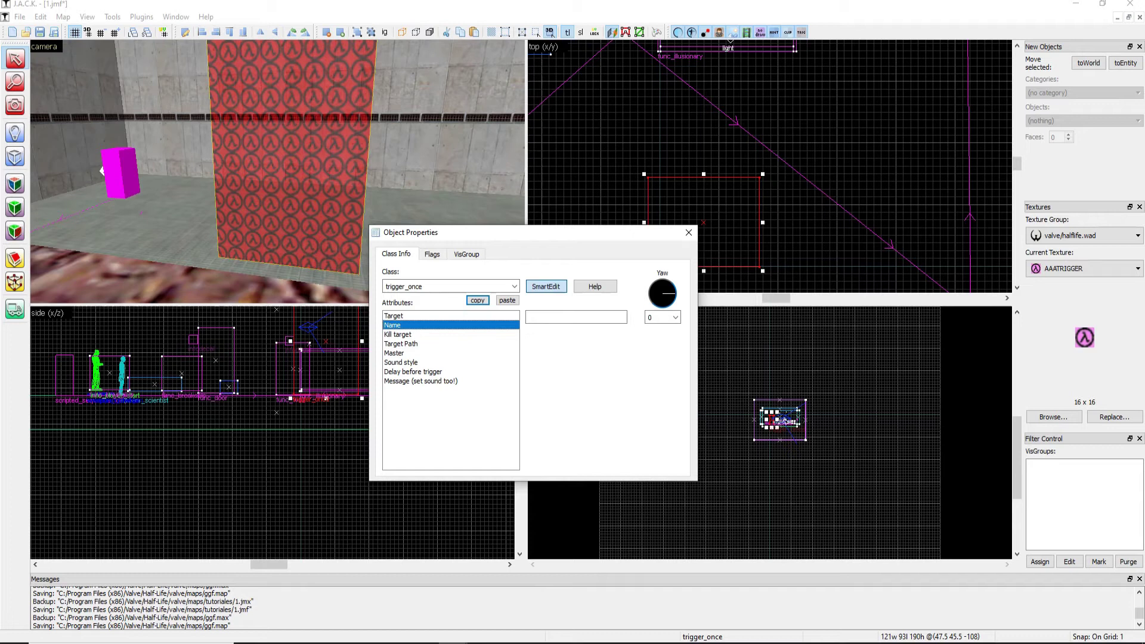
left_click(423, 286)
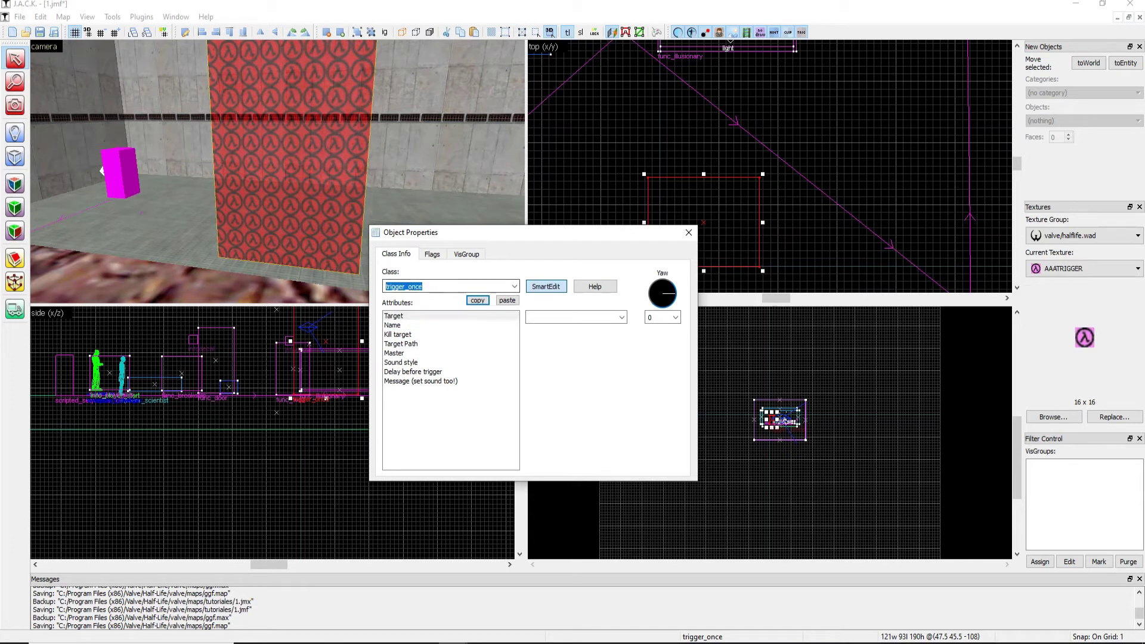
left_click(398, 334)
left_click(571, 317)
left_click(622, 316)
left_click(622, 316)
key("alt+Return")
Set the Name of the monster_scientist beside the green boxes to "Magia"
key("z")
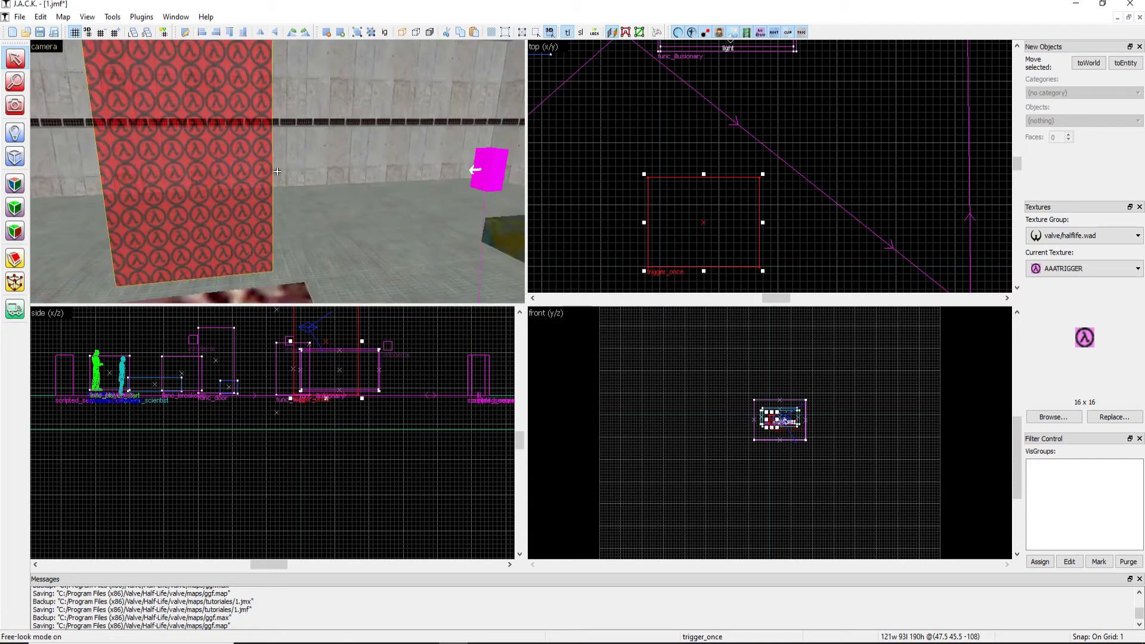
key("s")
key("d")
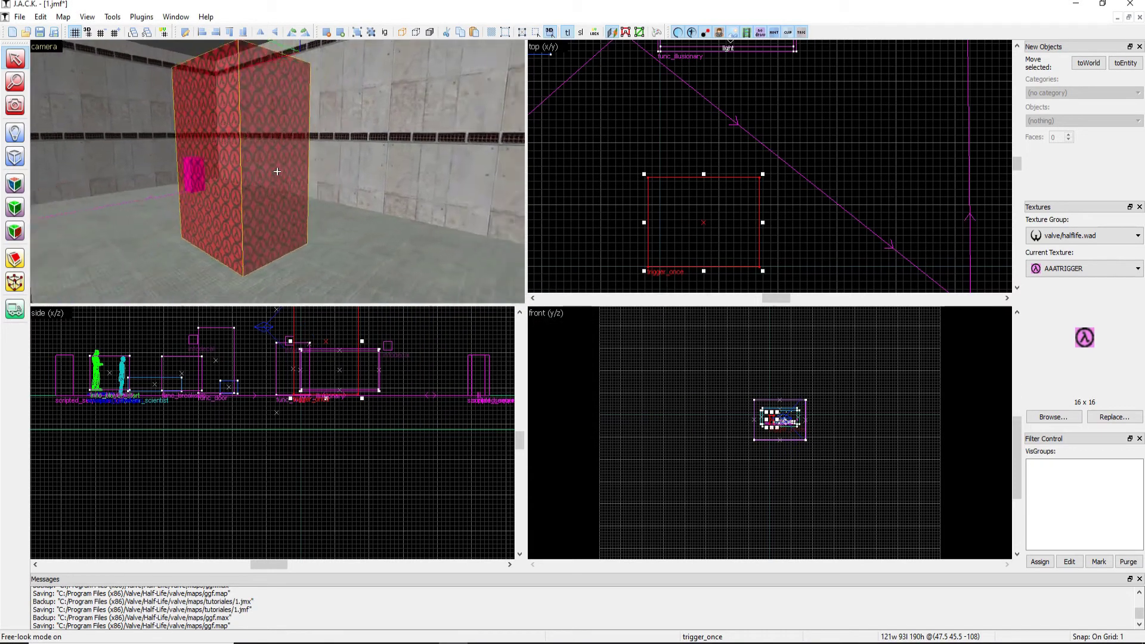
key("s")
key("w")
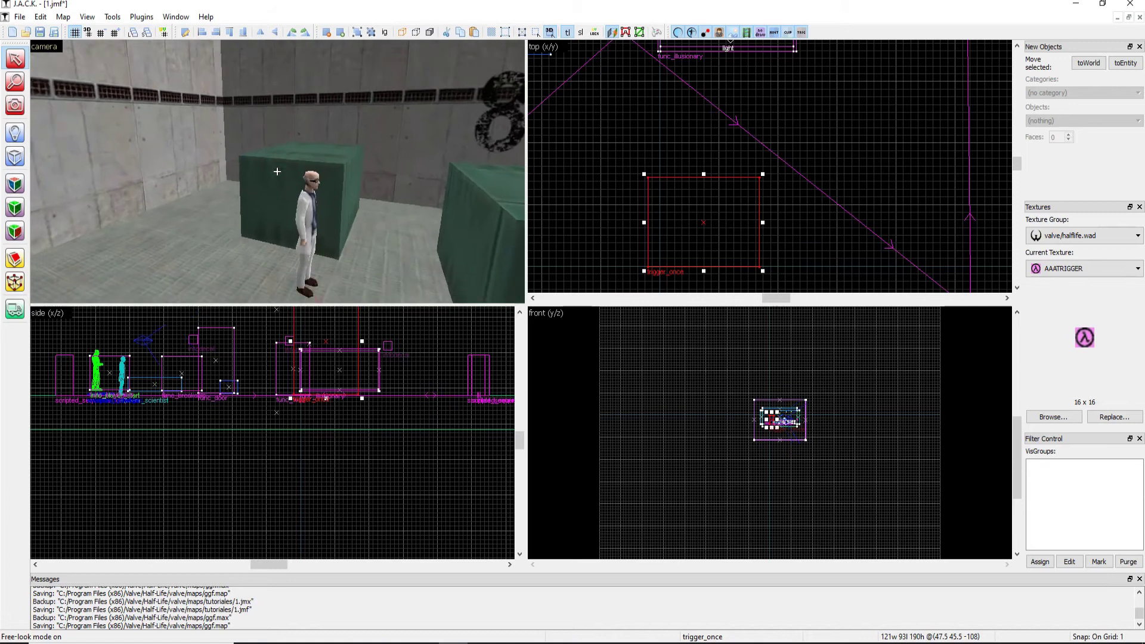
left_click(277, 172)
key("alt+Return")
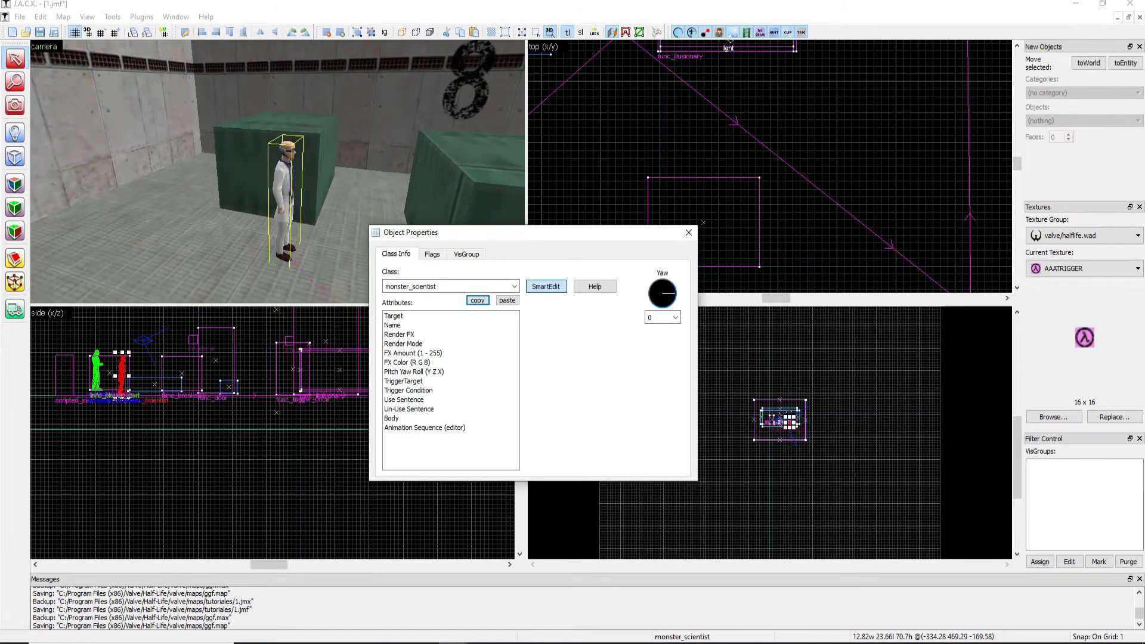
left_click(393, 315)
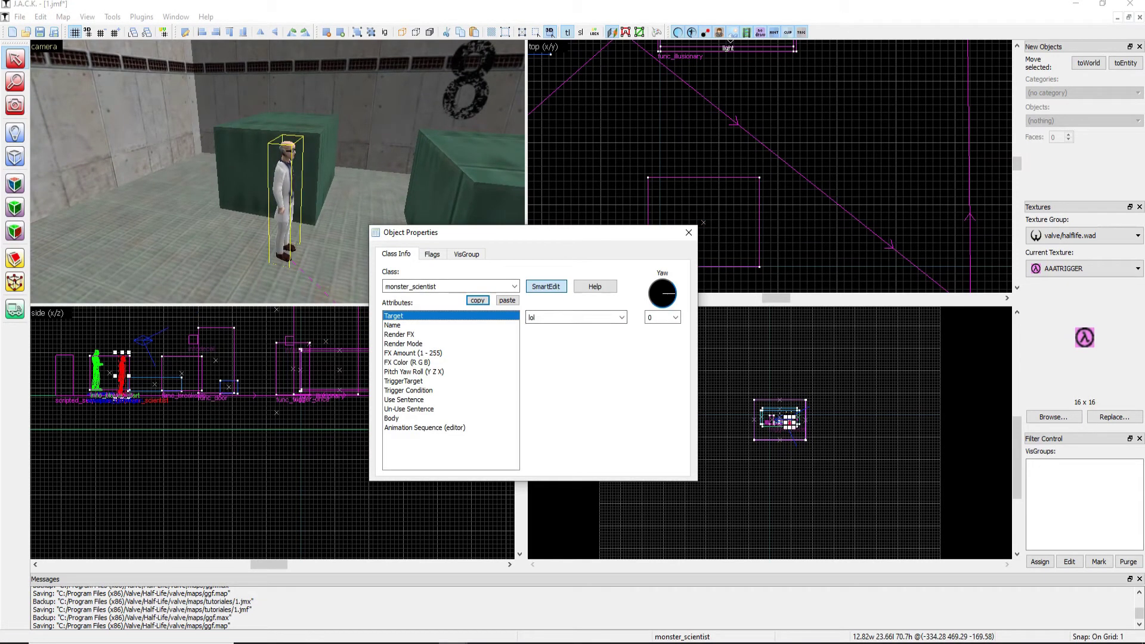
left_click(393, 325)
left_click(575, 316)
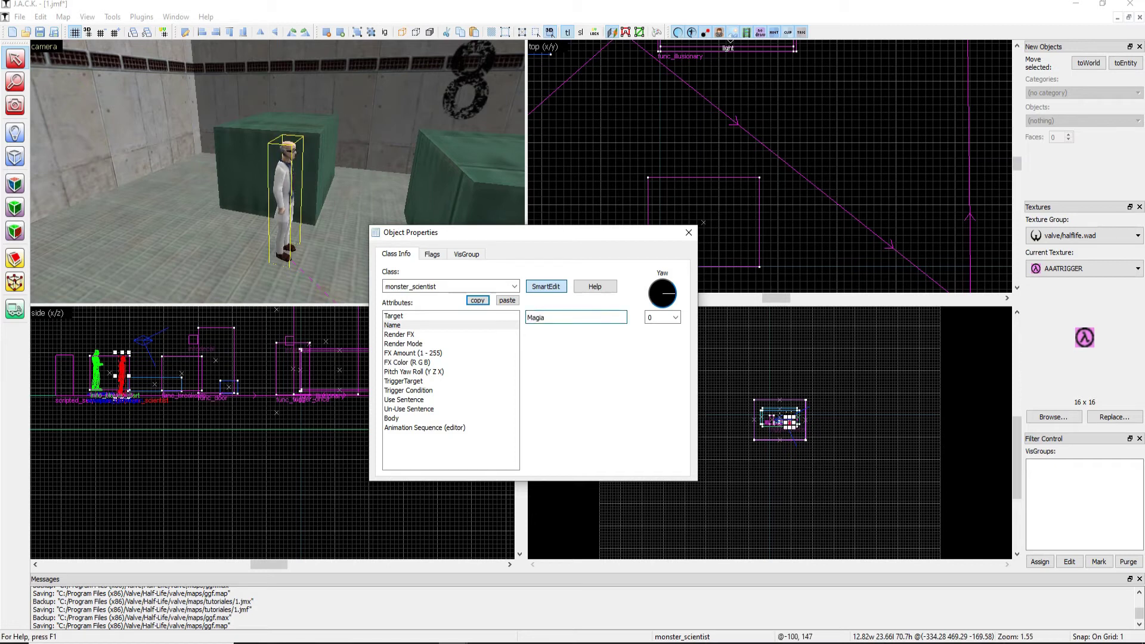
key("Return")
Set the Kill target of the tall trigger_once block to "Magia"
key("z")
key("w")
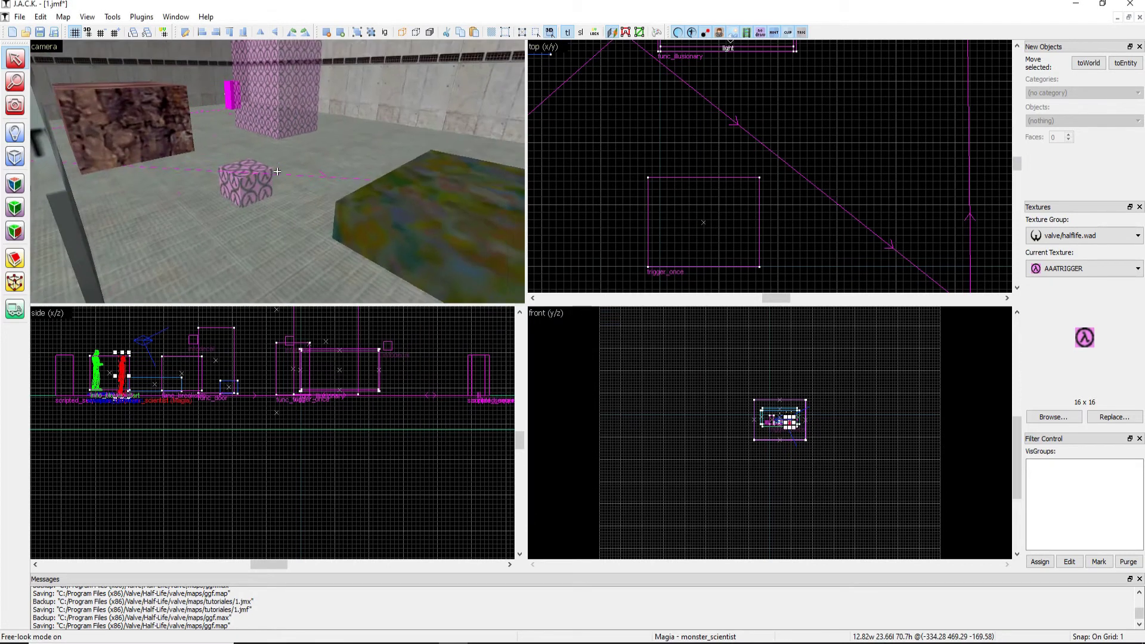
left_click(277, 171)
key("alt+Return")
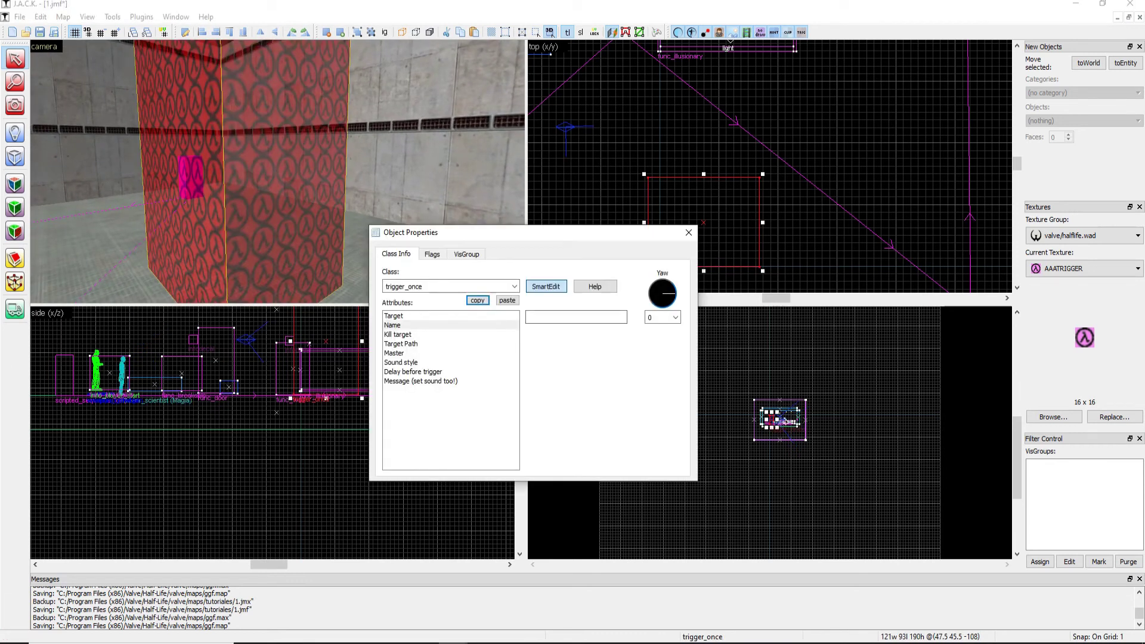
left_click(397, 334)
left_click(622, 317)
left_click(570, 329)
key("Return")
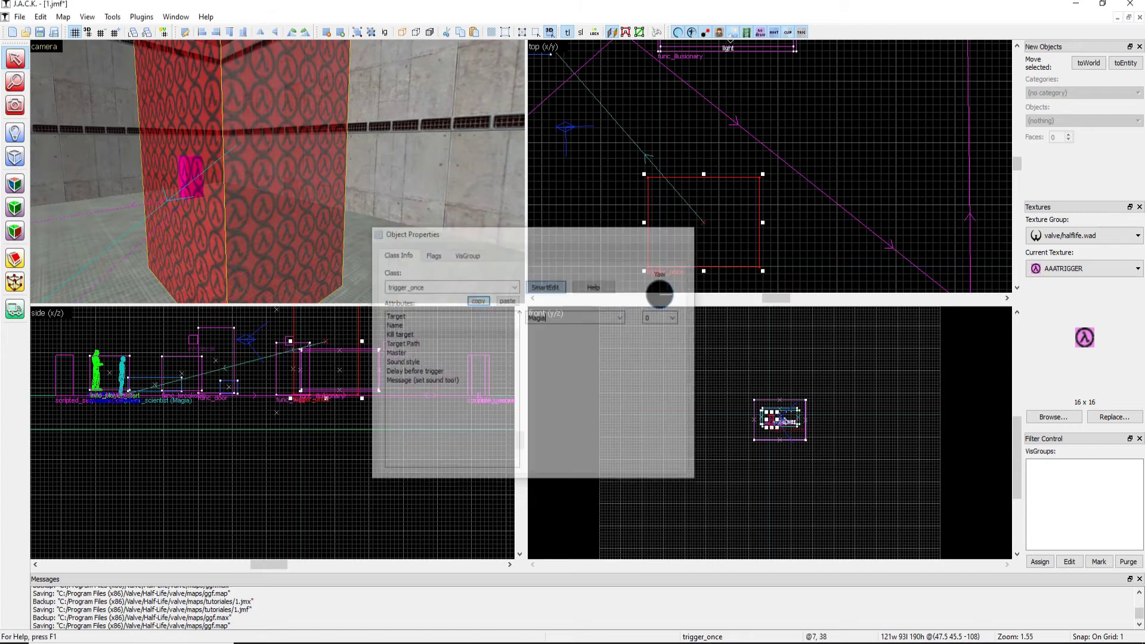
key("z")
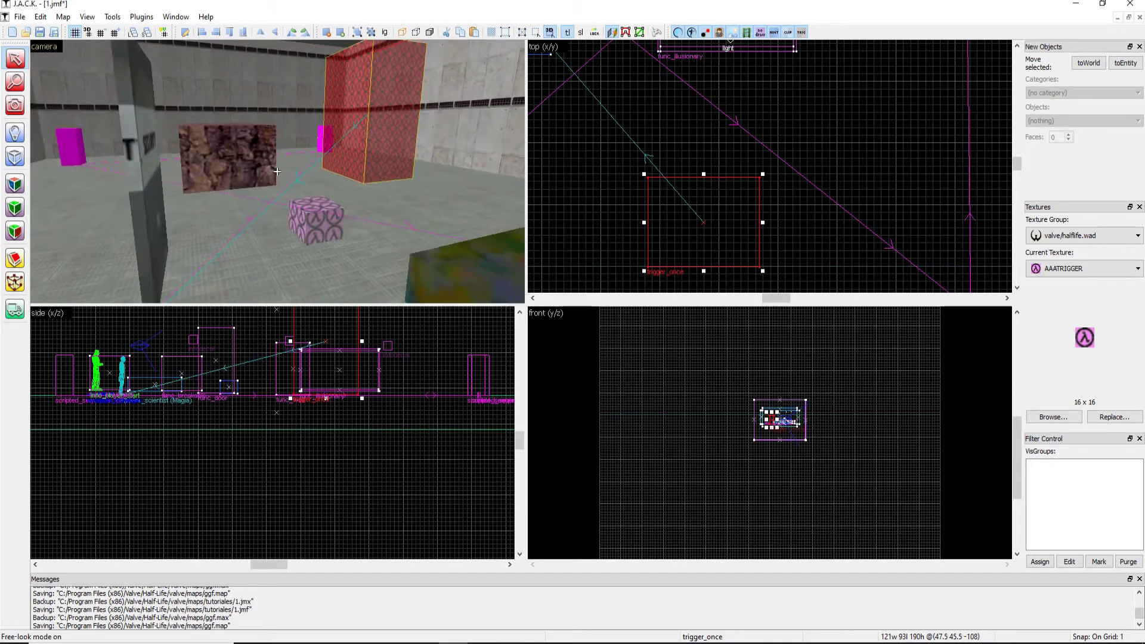
Retexture the small AAATRIGGER box on the floor with -0OUT_GRND2B from valve/halflife.wad
key("s")
key("w")
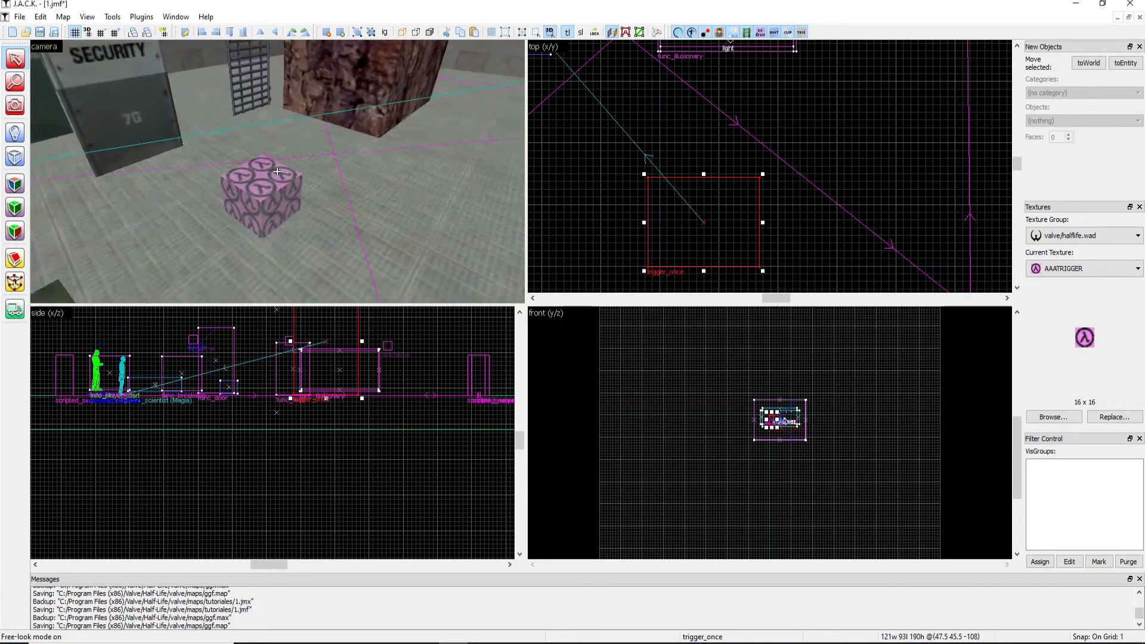
double_click(278, 171)
key("Return")
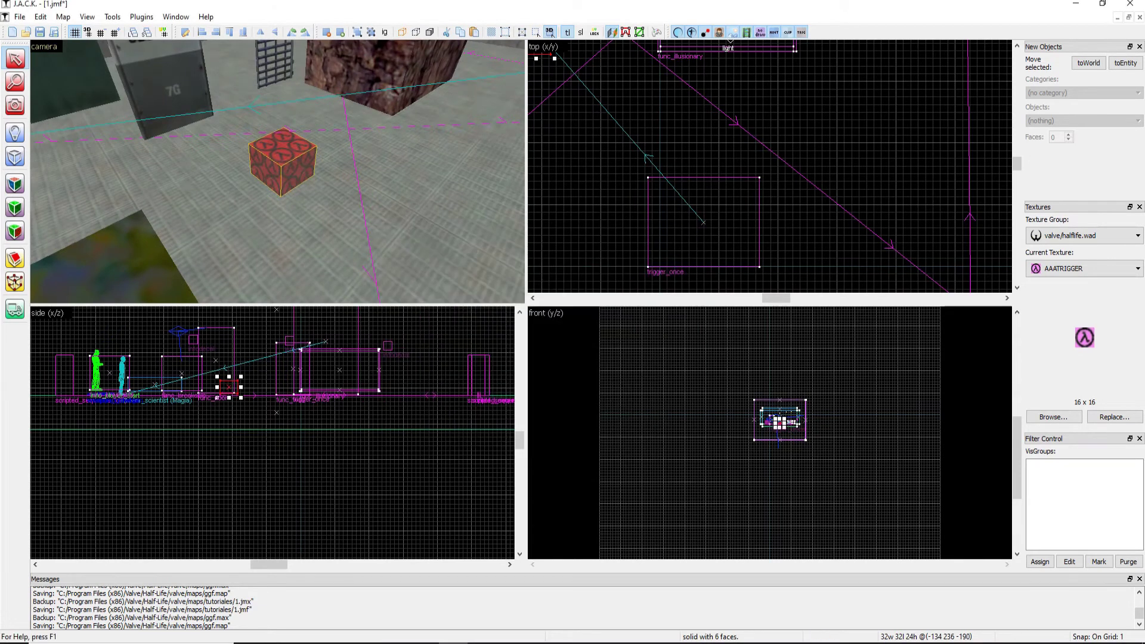
left_click(15, 184)
left_click(745, 380)
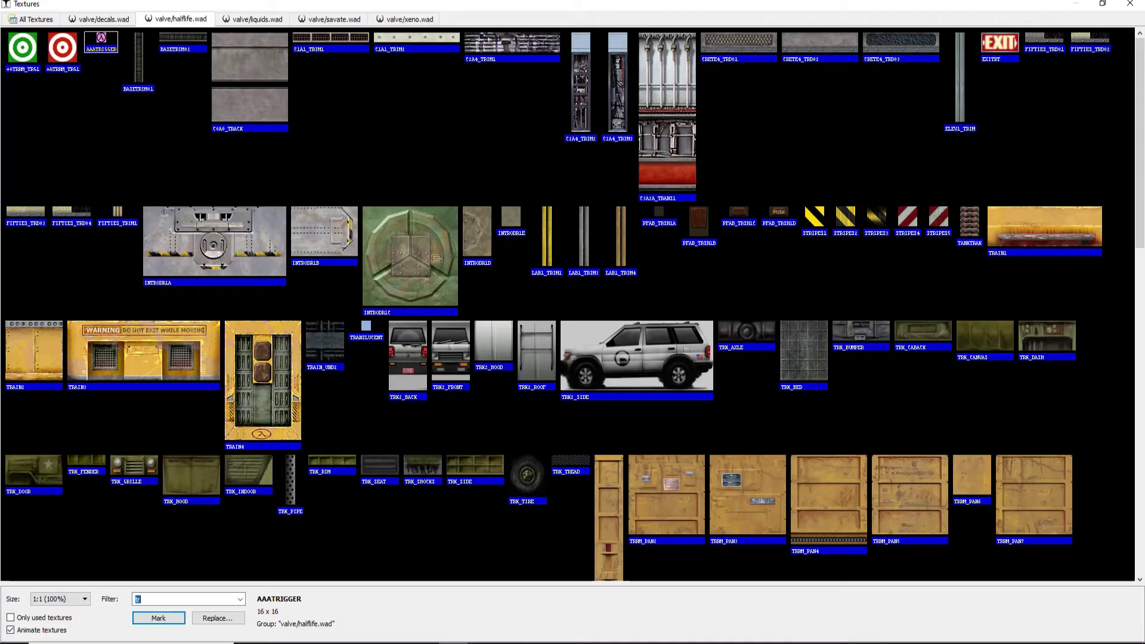
scroll(568, 303, "down", 3)
scroll(566, 304, "down", 10)
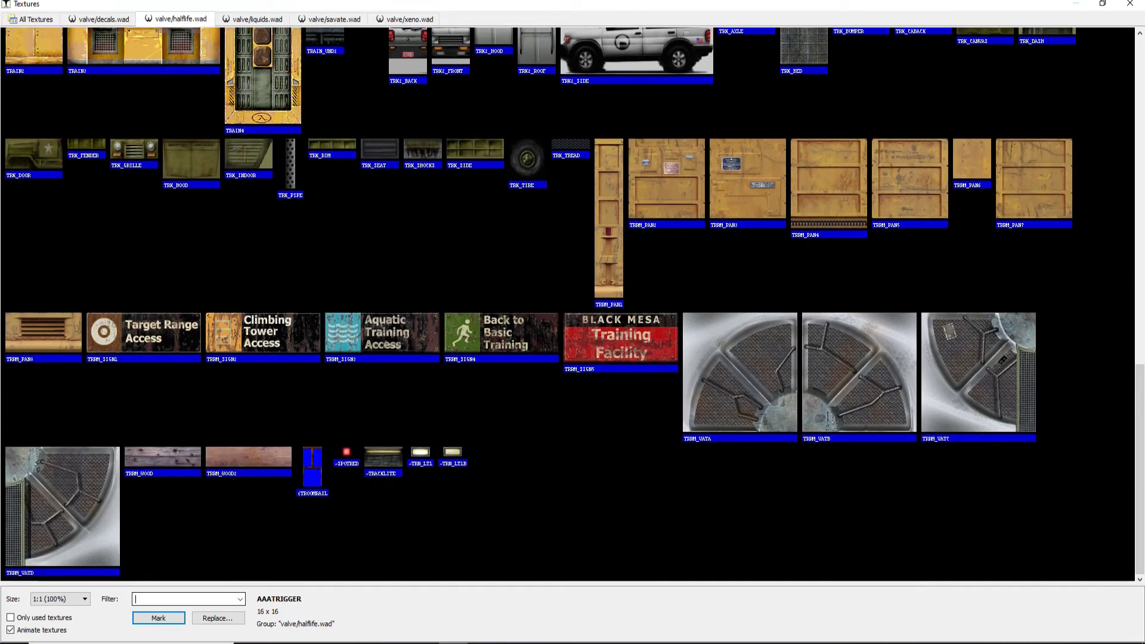
scroll(560, 304, "down", 8)
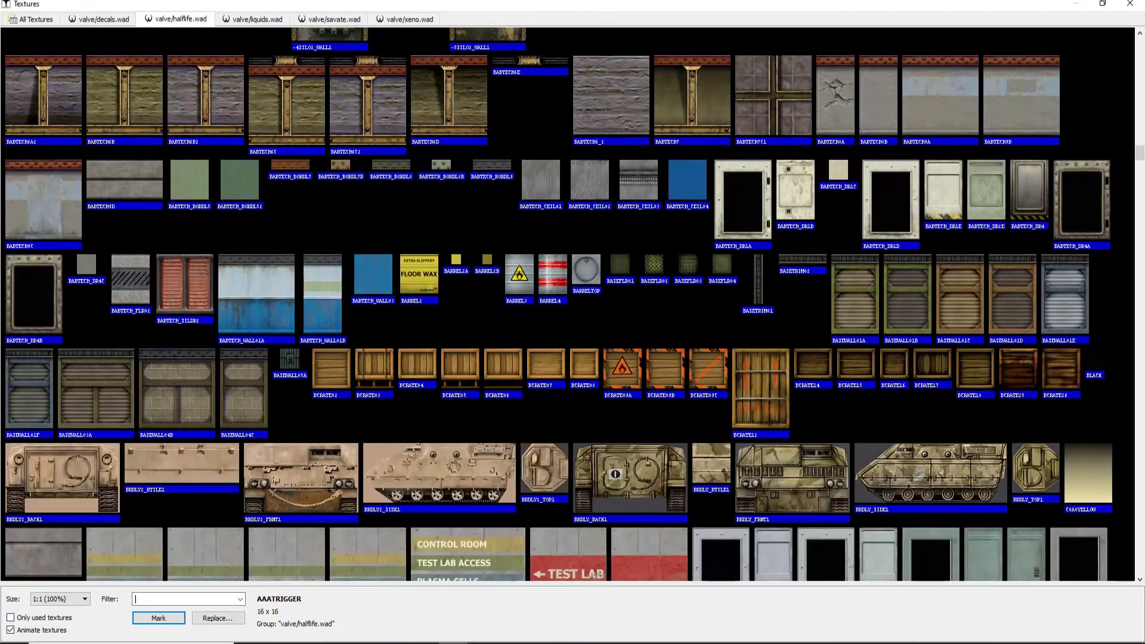
scroll(567, 304, "down", 2)
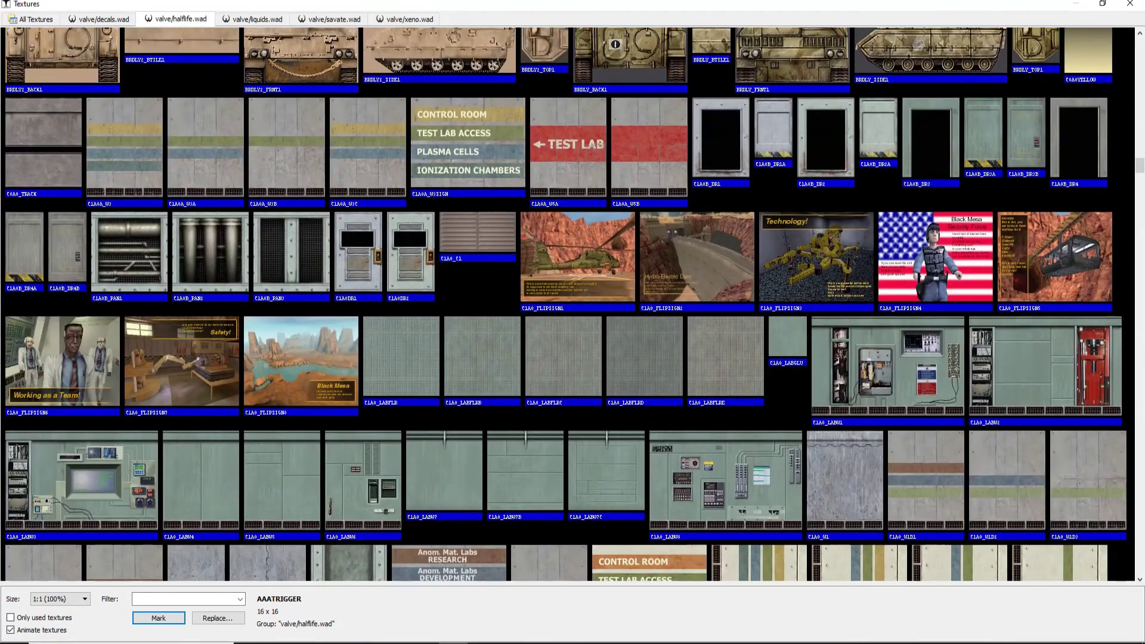
scroll(567, 305, "down", 15)
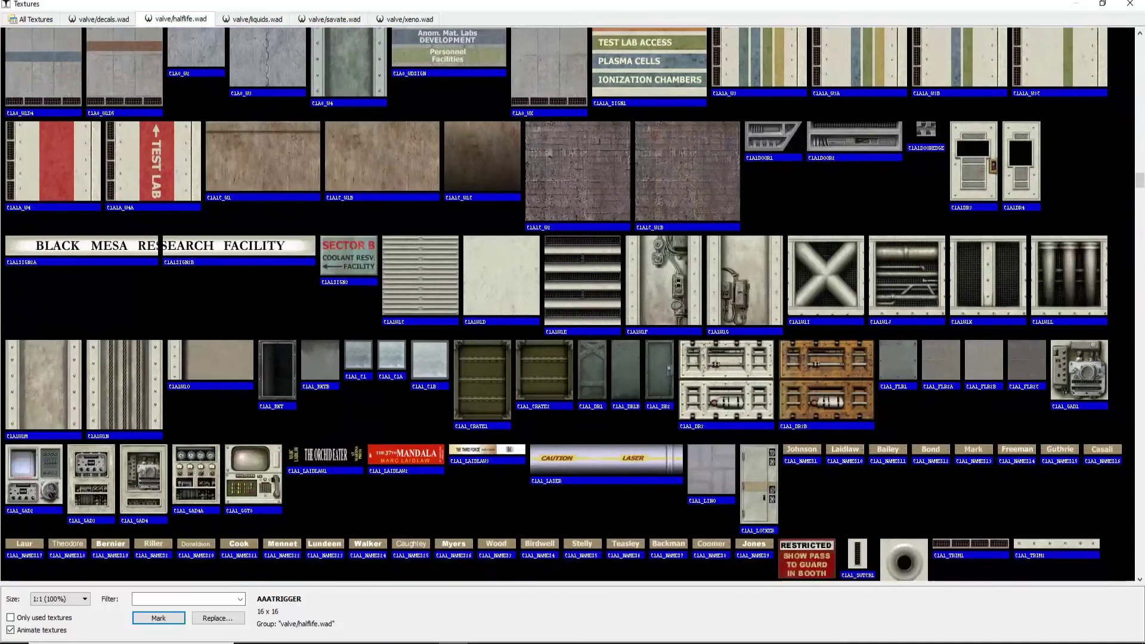
scroll(567, 304, "down", 11)
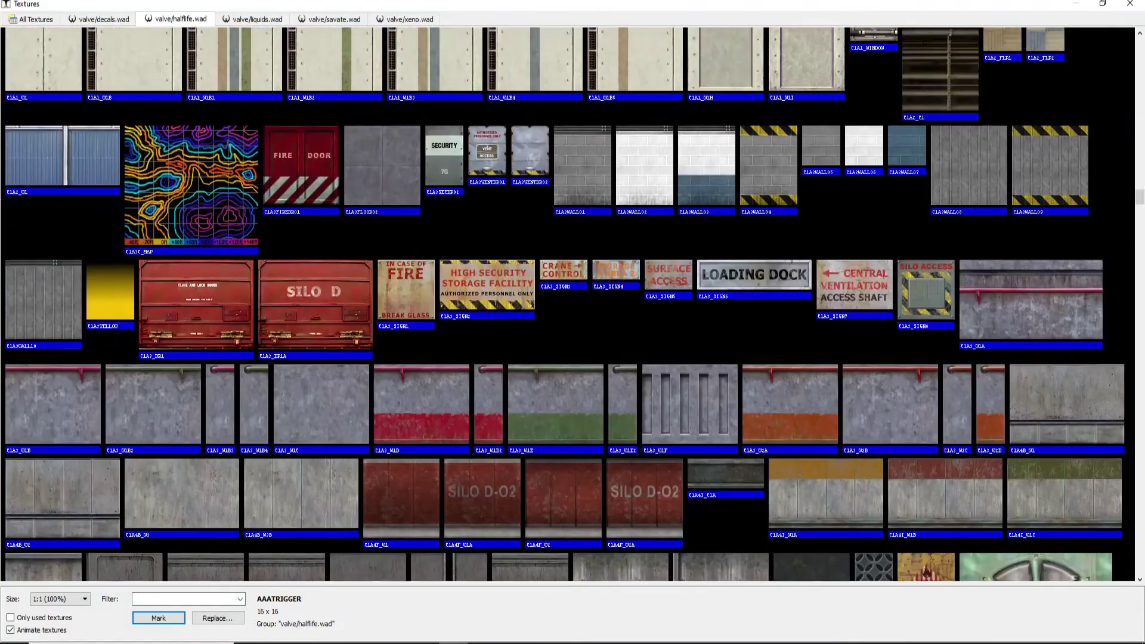
scroll(566, 305, "down", 3)
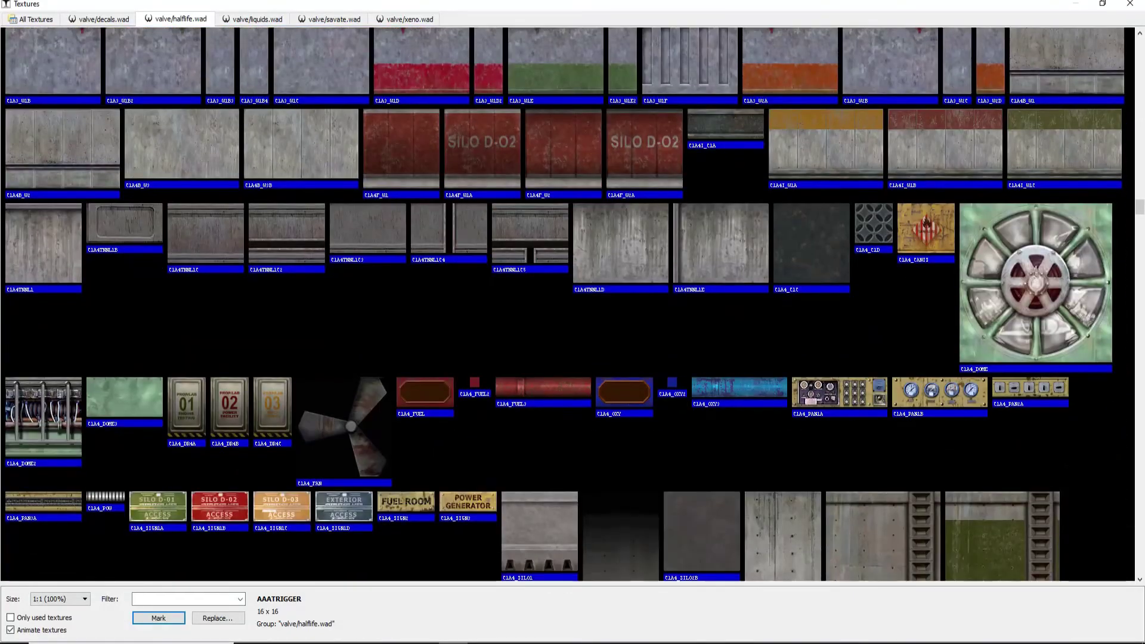
scroll(567, 304, "up", 9)
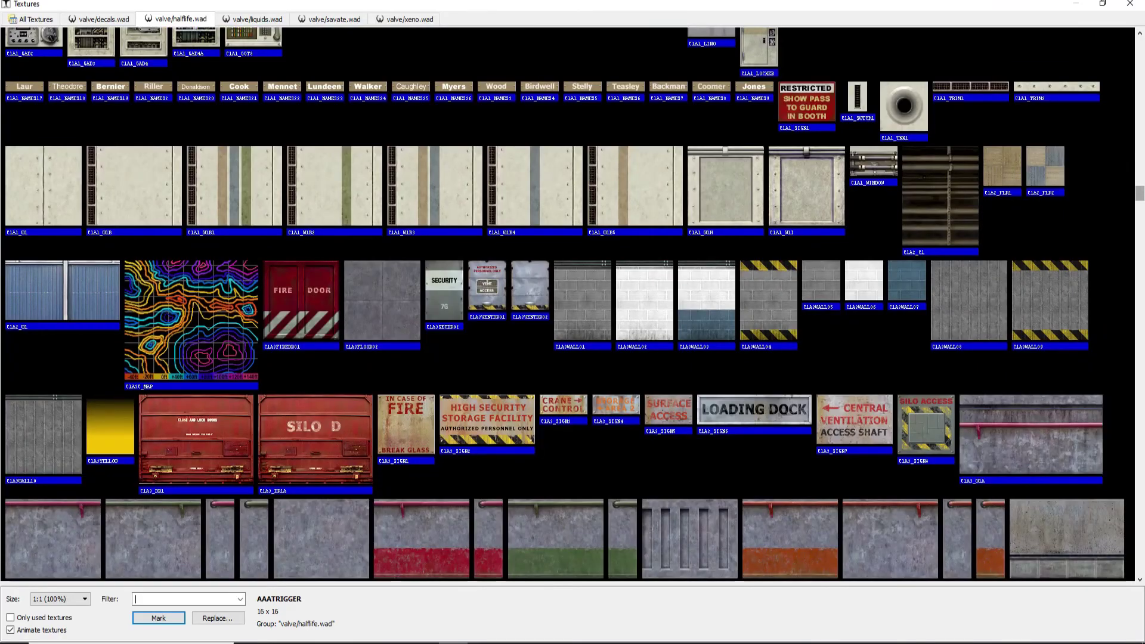
scroll(566, 304, "up", 20)
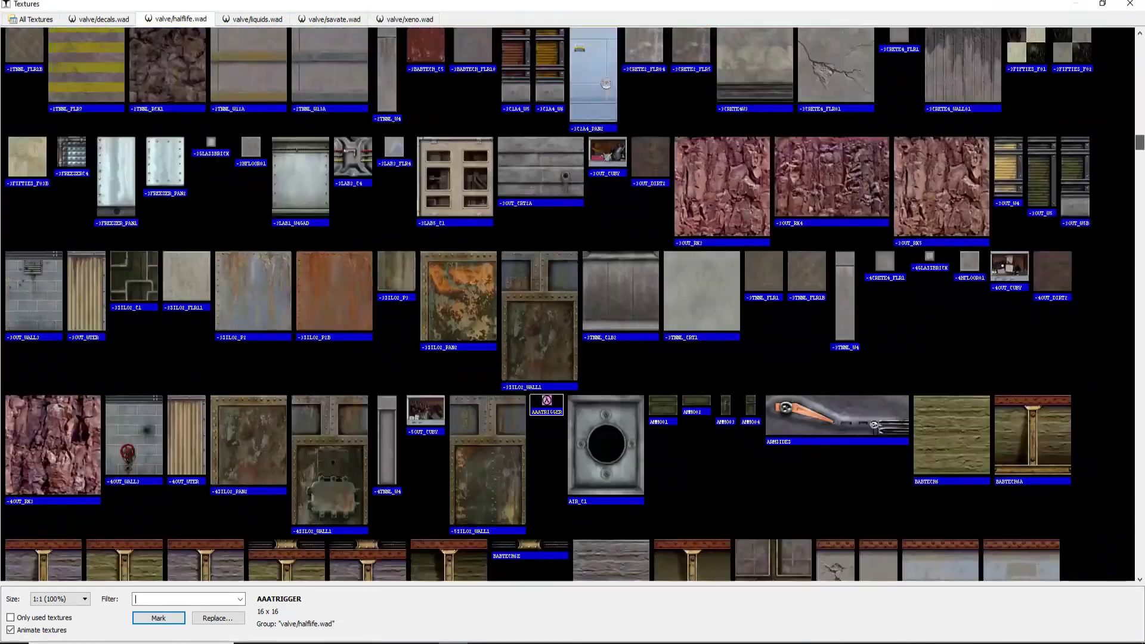
scroll(567, 304, "up", 20)
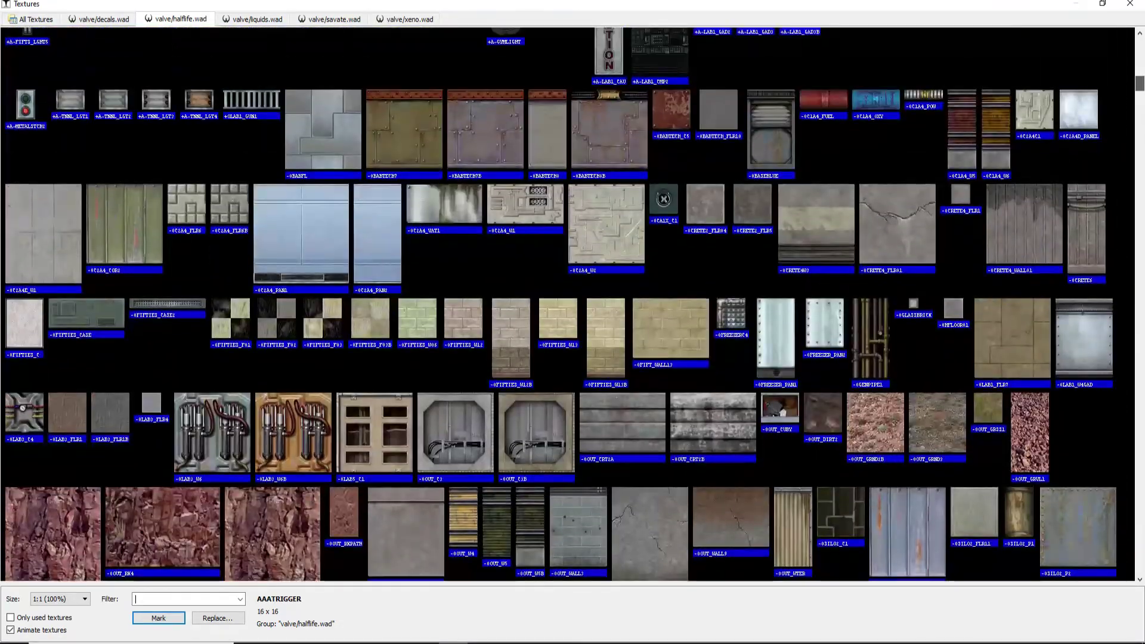
scroll(567, 304, "down", 3)
double_click(874, 263)
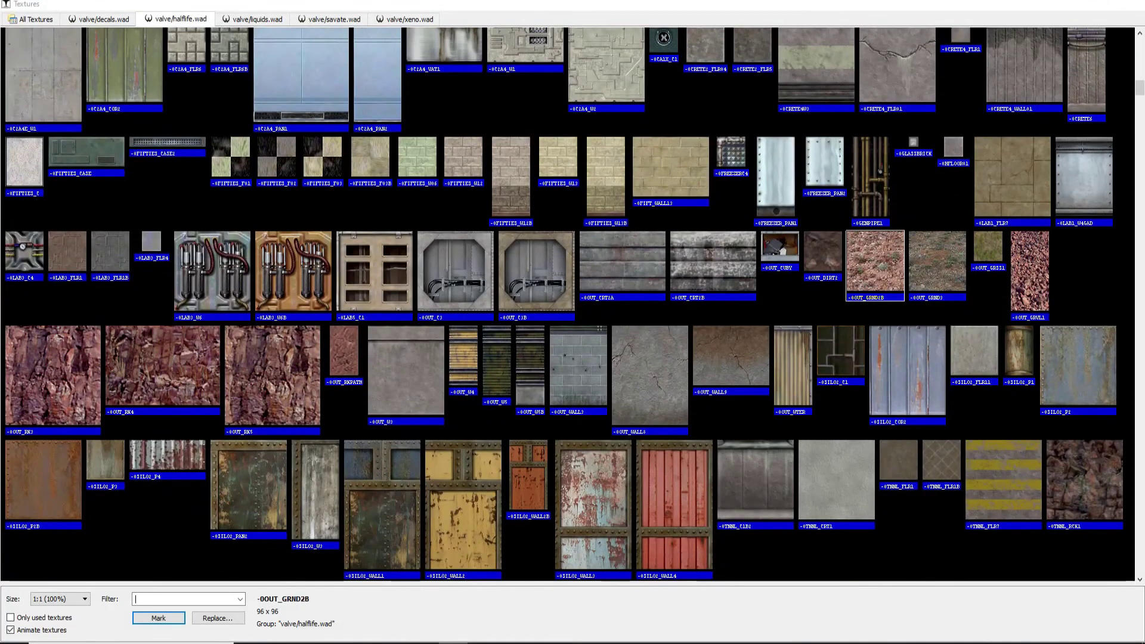
key("shift+s")
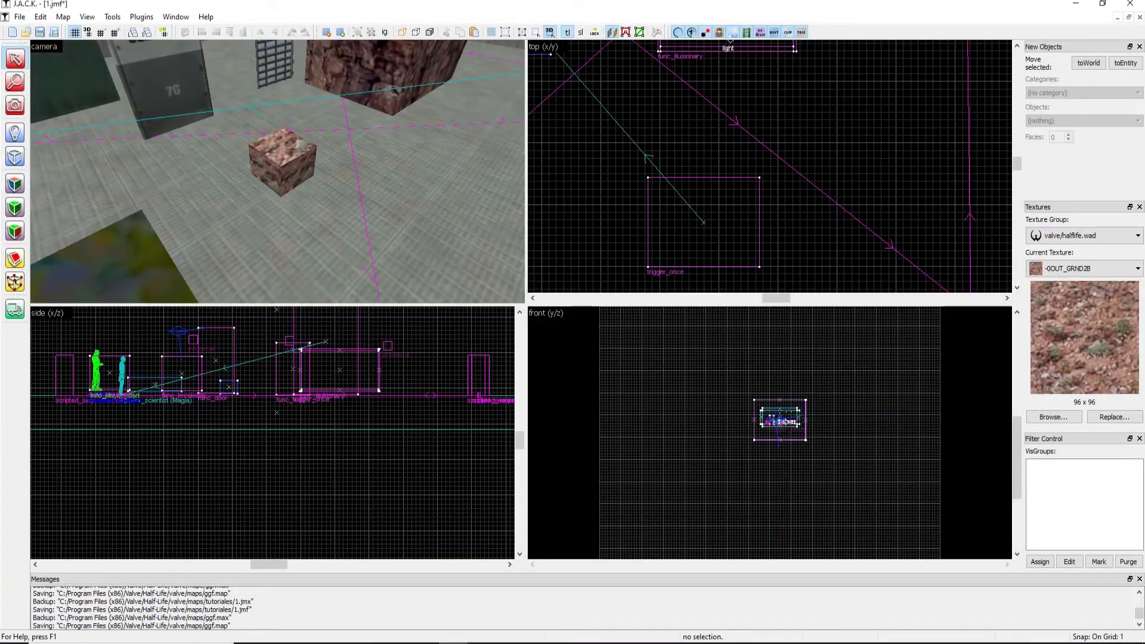
Review the object properties of the tall trigger_once block
key("z")
key("w")
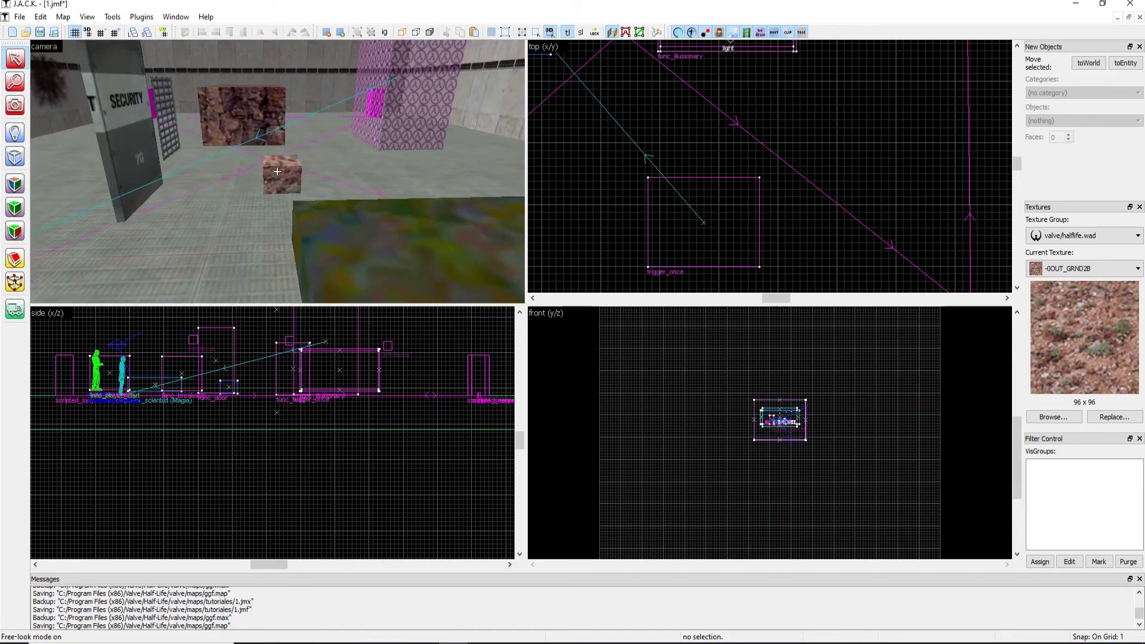
left_click(277, 171)
key("alt+Return")
left_click(405, 107)
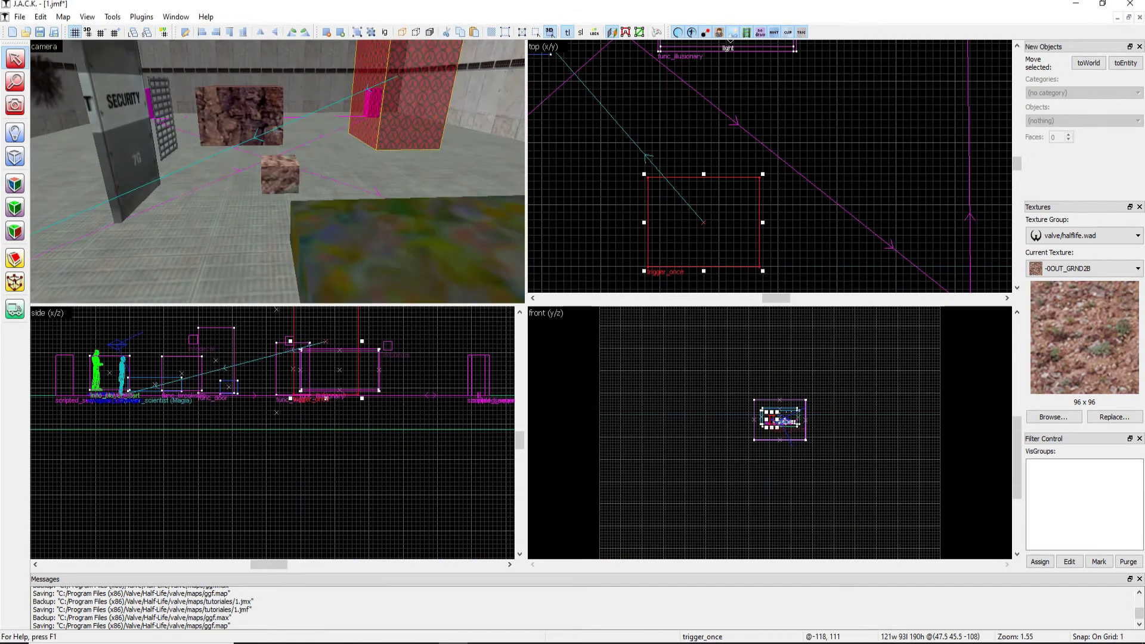
key("alt+Return")
left_click(393, 316)
left_click(423, 287)
key("alt+Return")
Review the Target and Name attributes of the monster_scientist beside the green boxes
key("z")
double_click(278, 172)
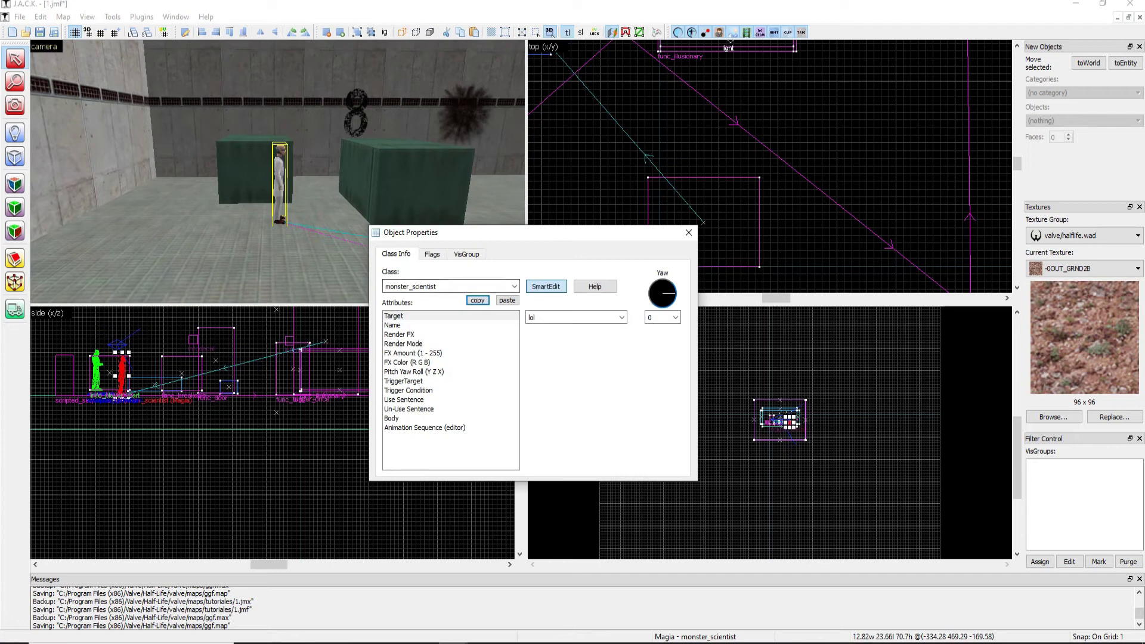
left_click(393, 316)
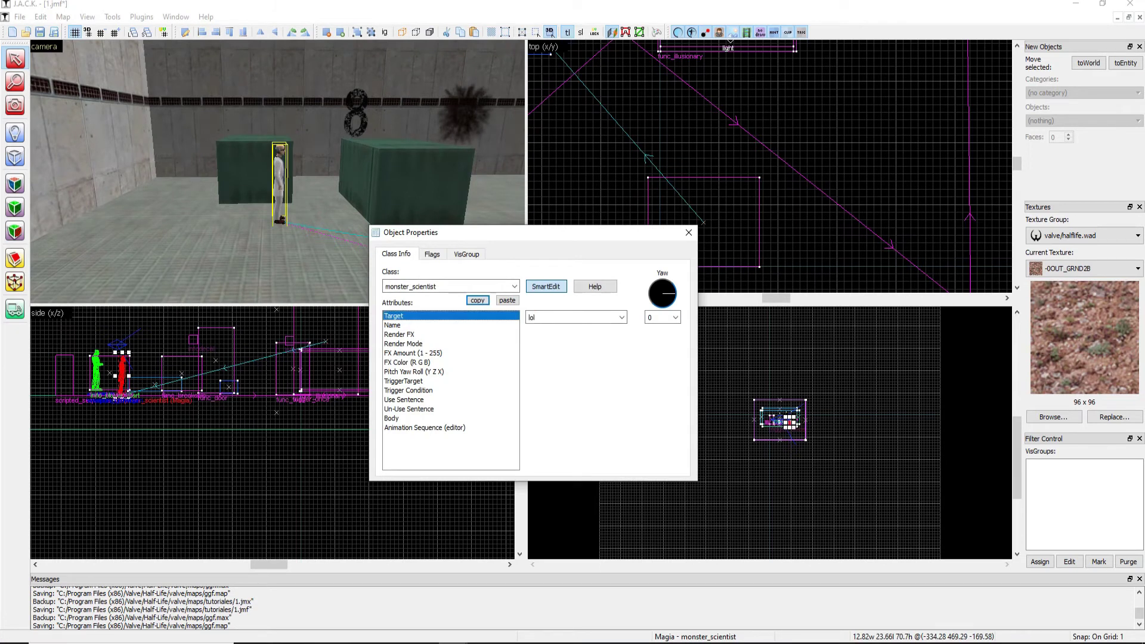
left_click(392, 325)
key("Tab")
key("alt+Return")
key("z")
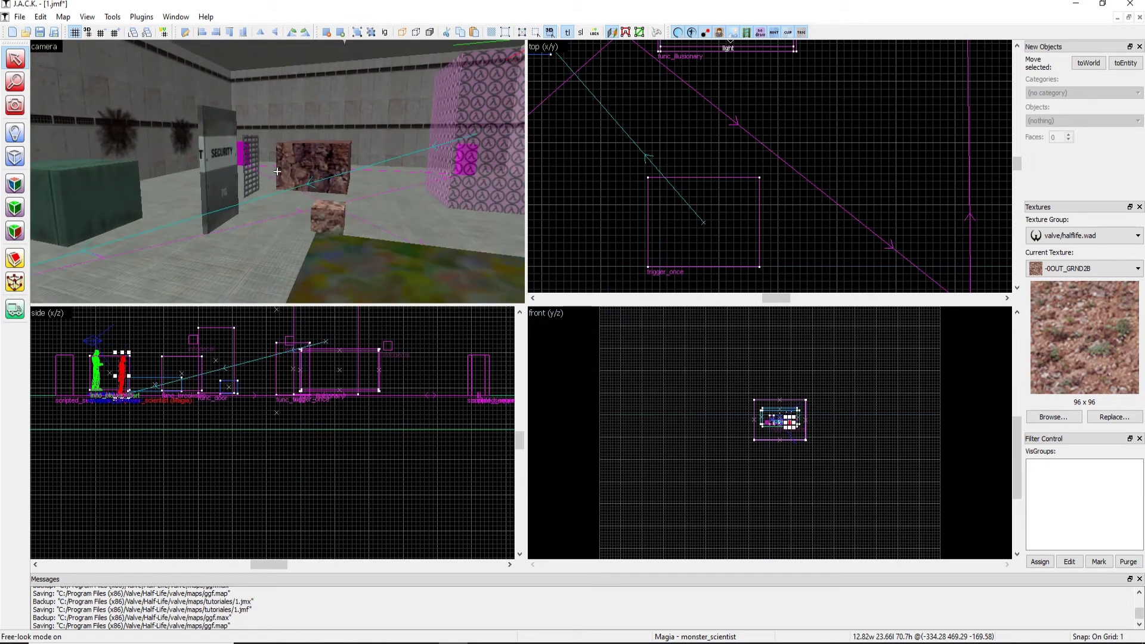
Compile the map and run it in Half-Life
key("z")
left_click(19, 17)
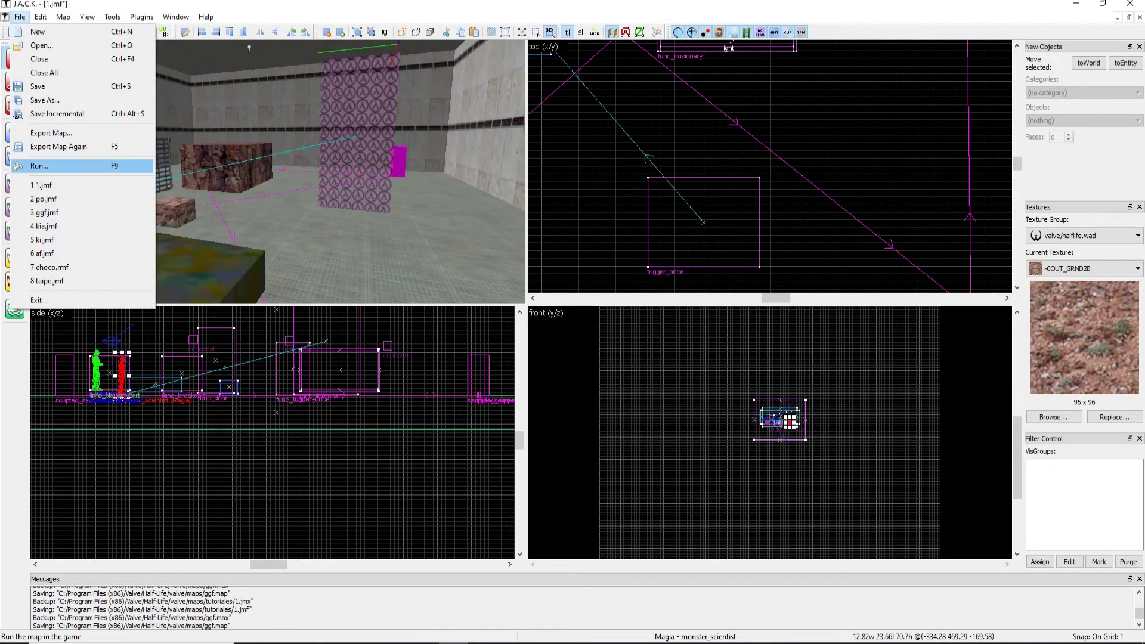
left_click(40, 165)
left_click(585, 419)
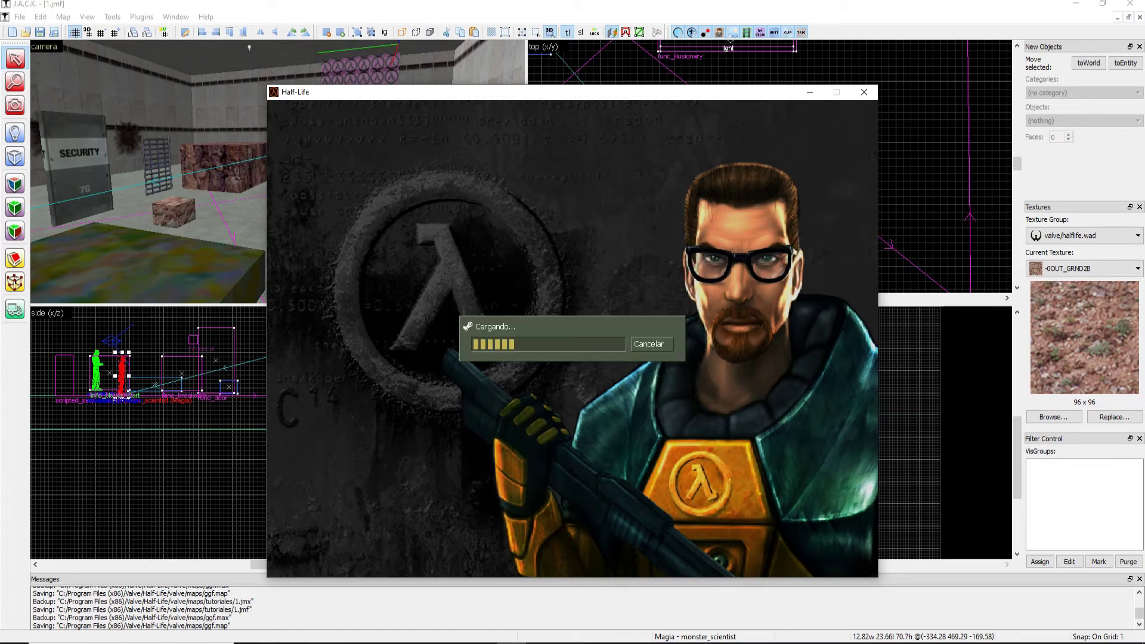
Walk through the trigger_once area in the game and check whether the scientist by the green boxes is removed
key("w")
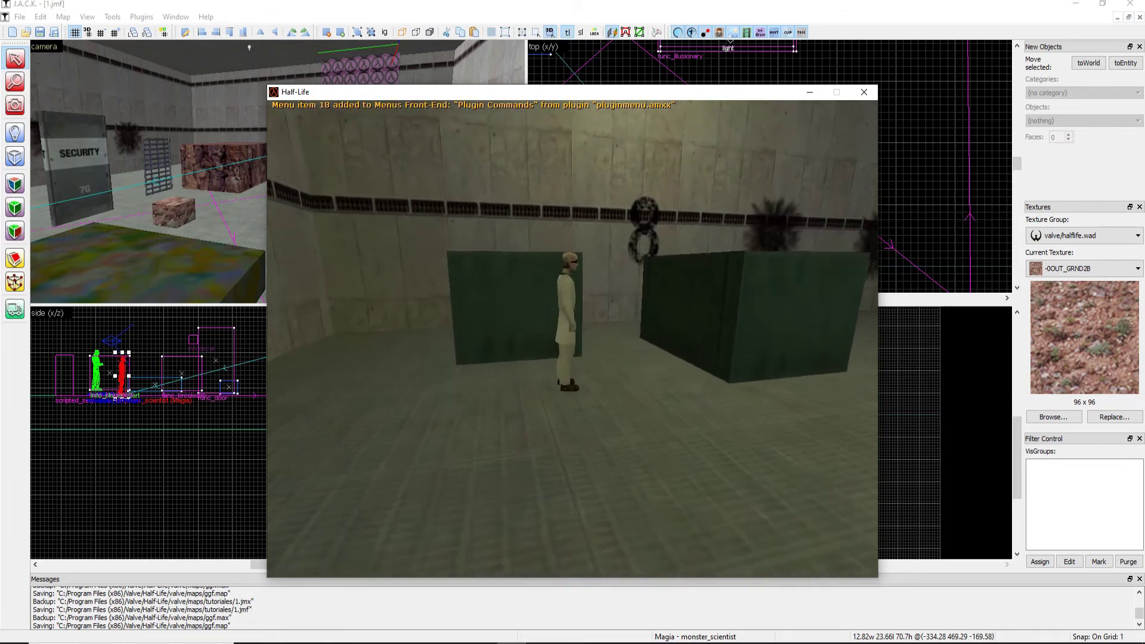
key("w")
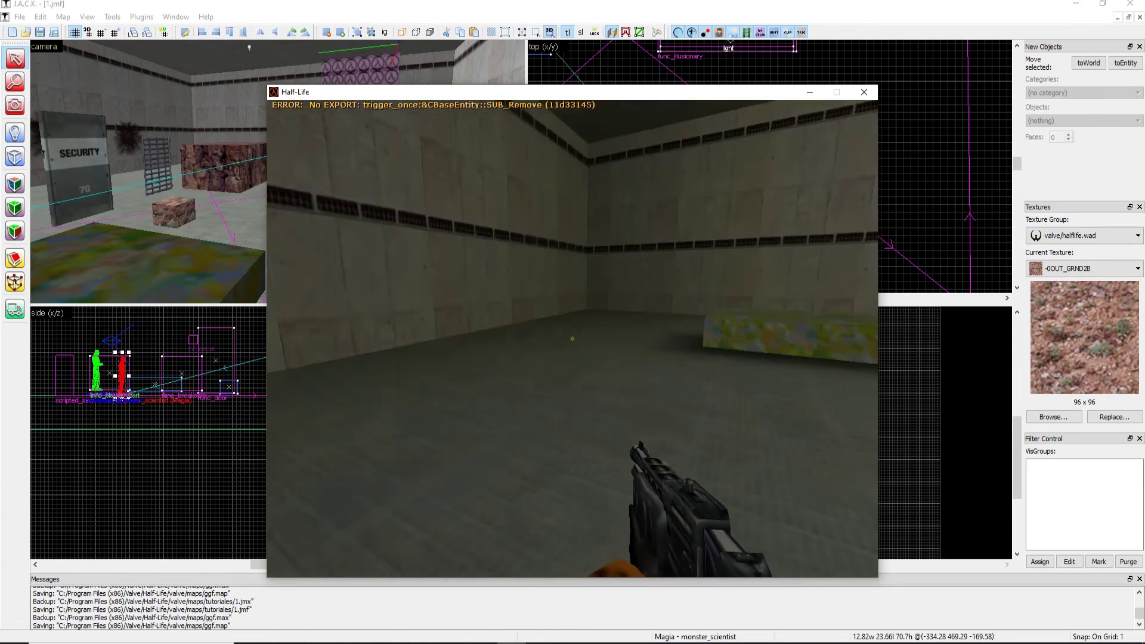
key("w")
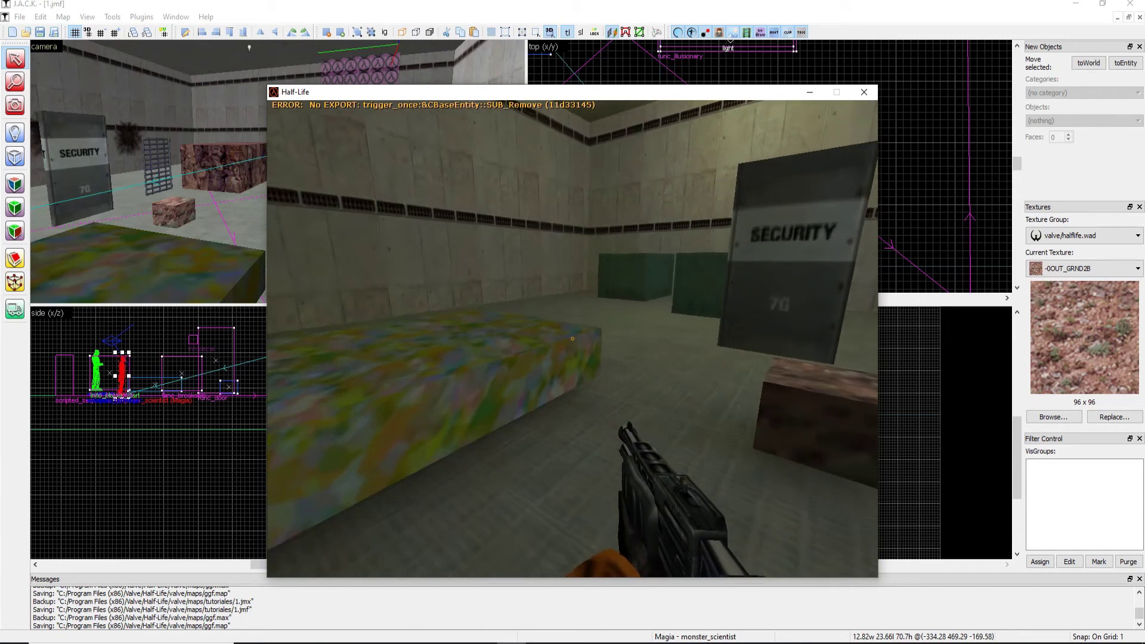
Restart the level from the game console and lead the scientist away from the green boxes, past the multicoloured block
key("grave")
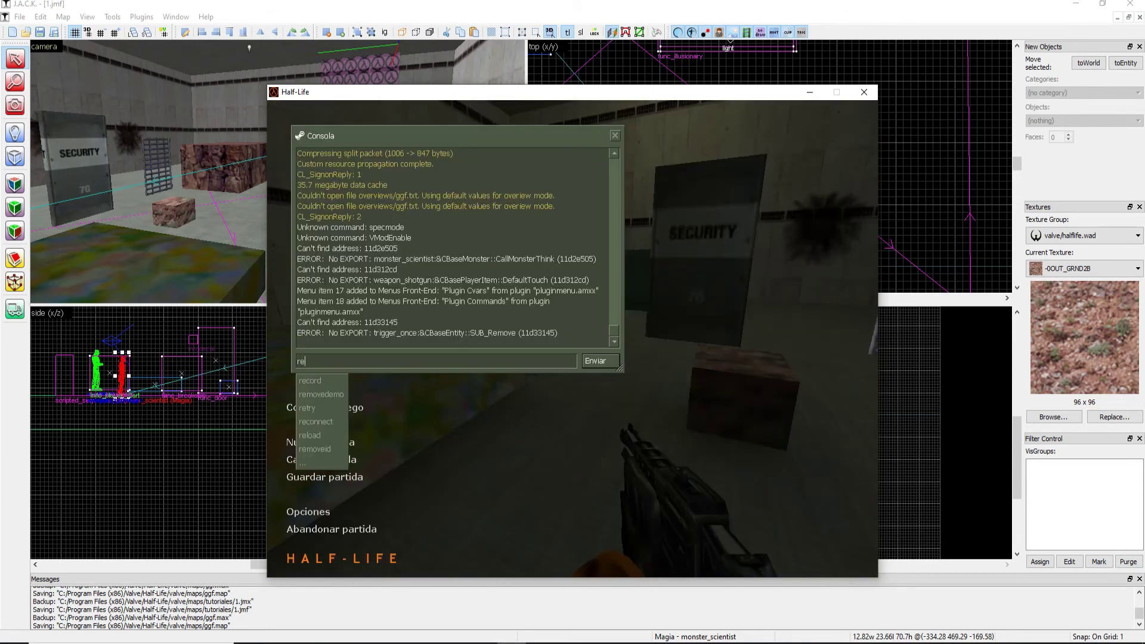
key("grave")
key("w")
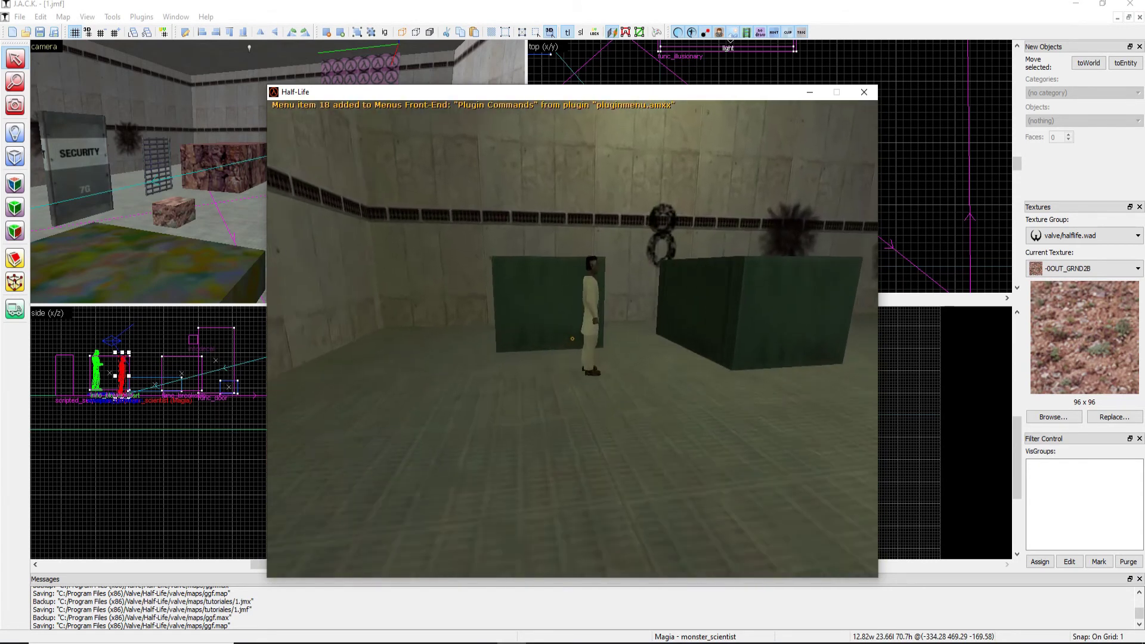
key("s")
key("s")
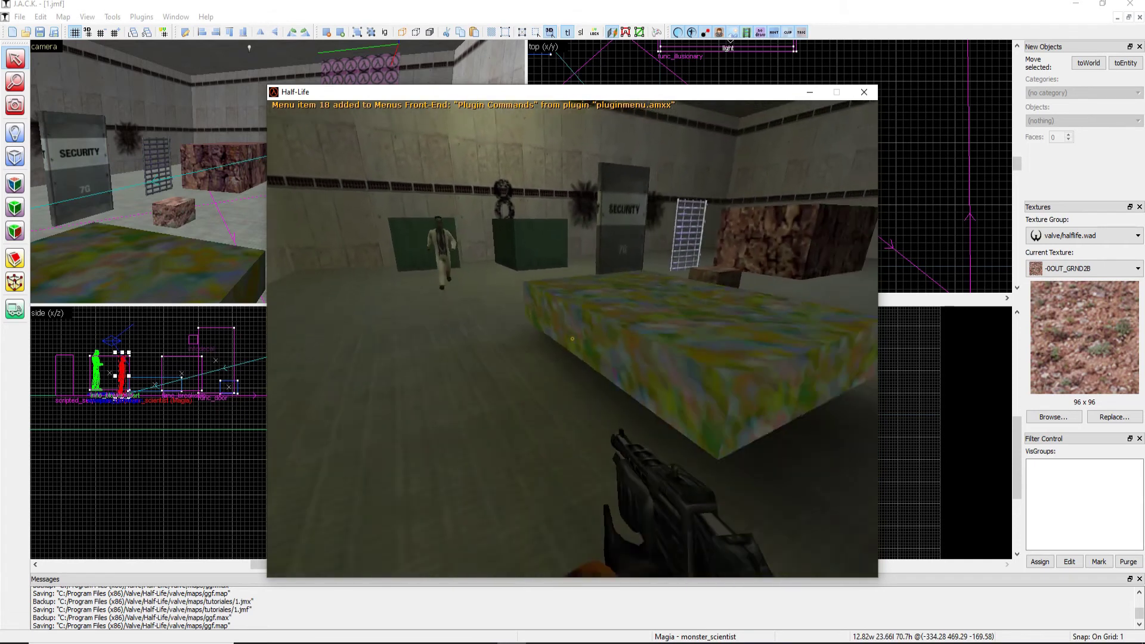
key("s")
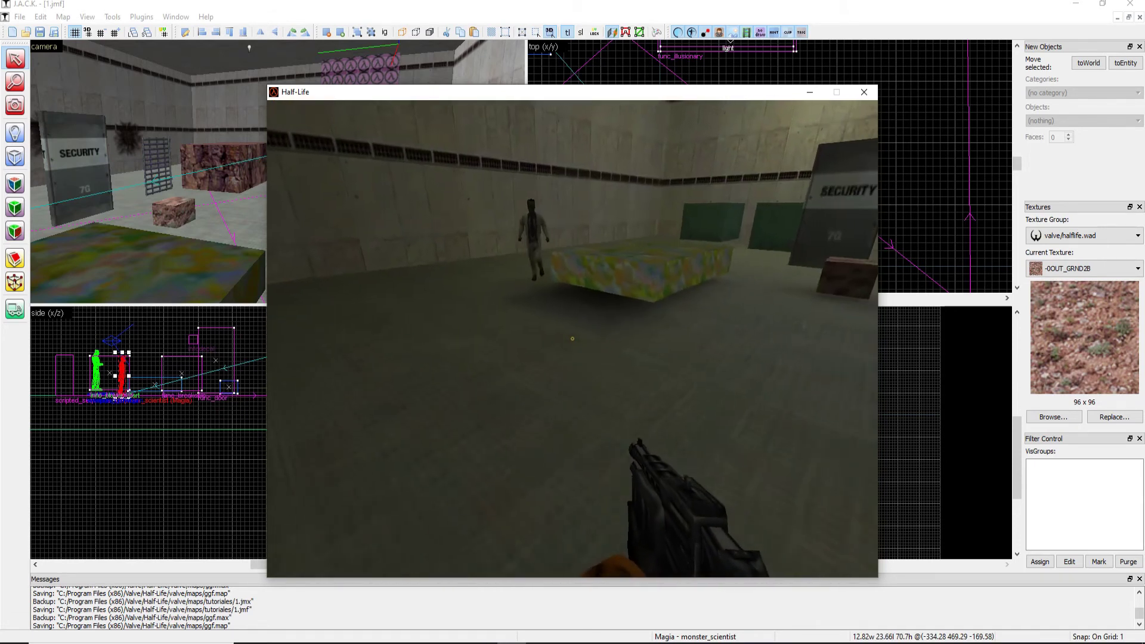
key("s")
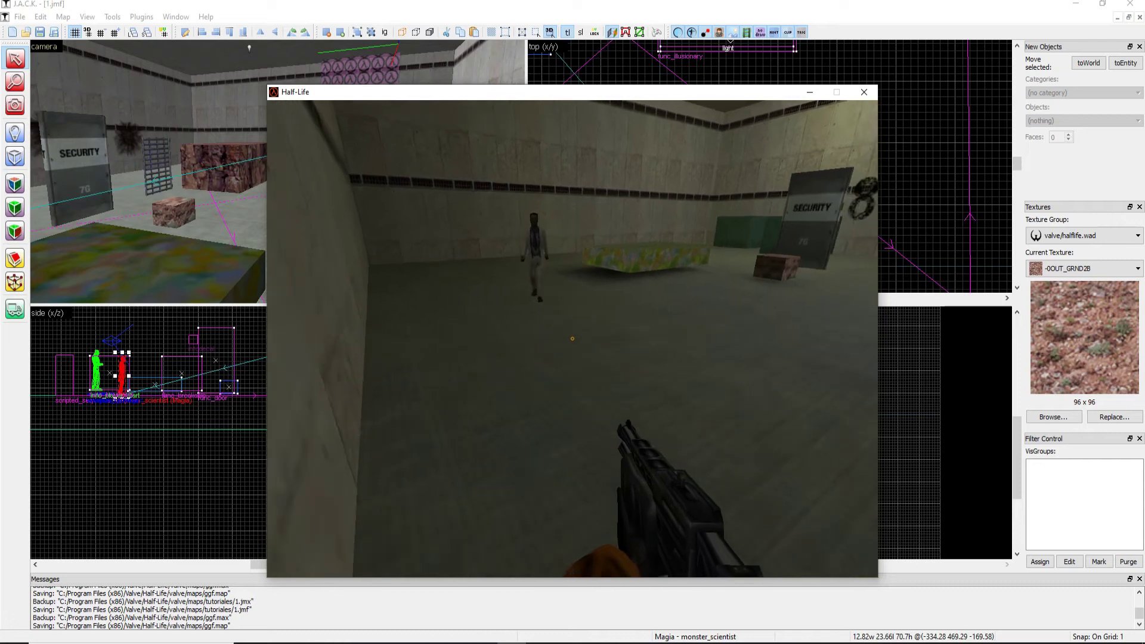
Cross the trigger_once area with the scientist close by, fire the shotgun, and look around the room for him
key("d")
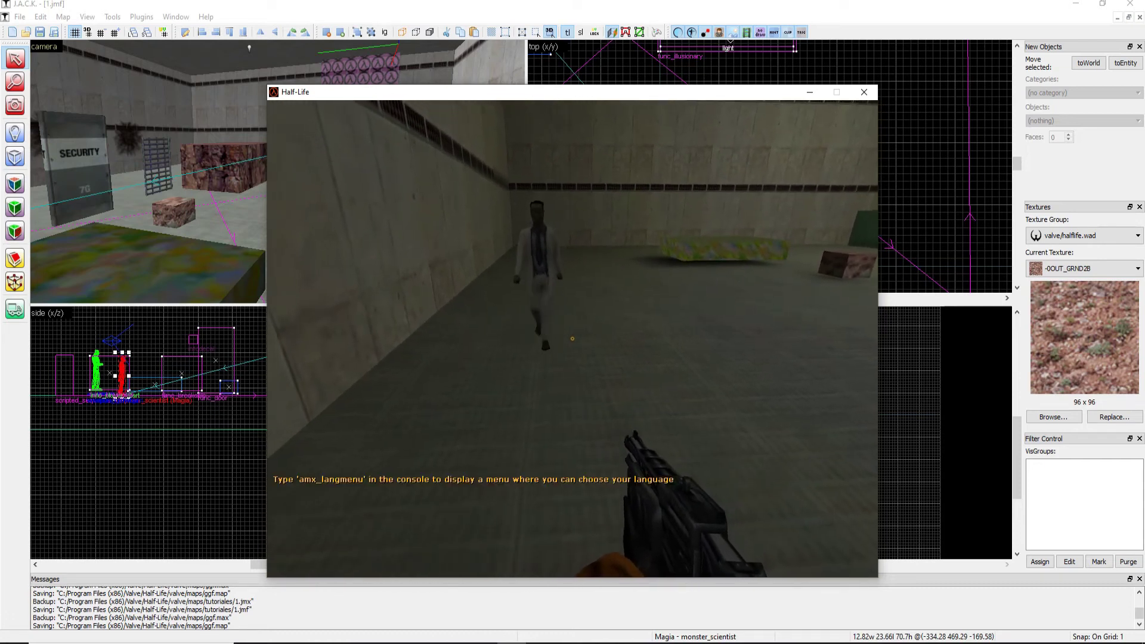
key("s")
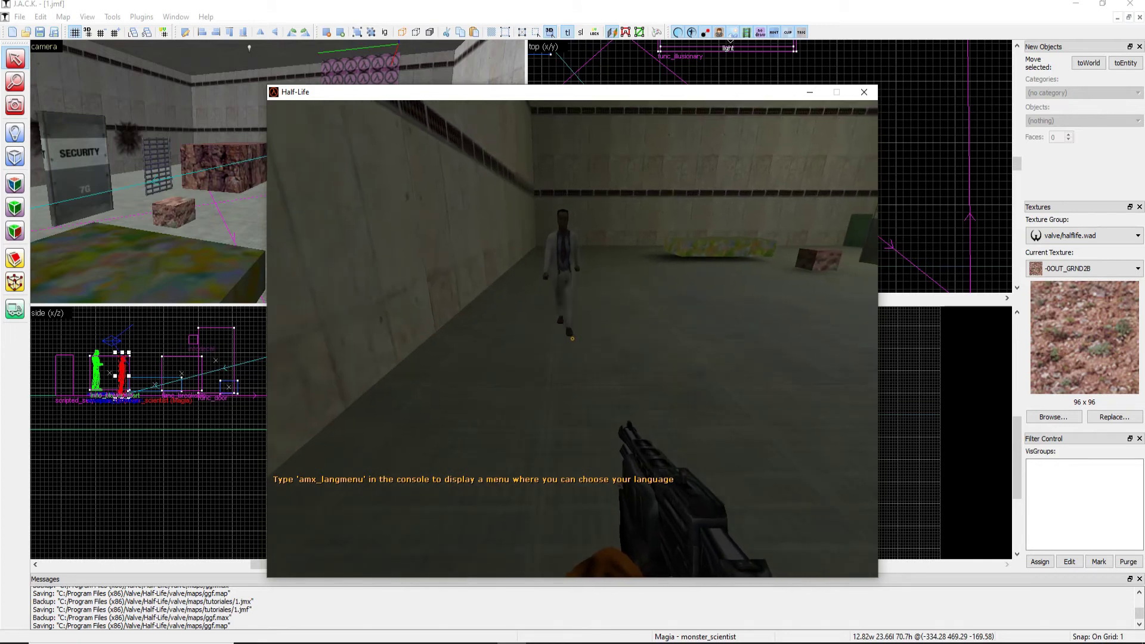
key("d")
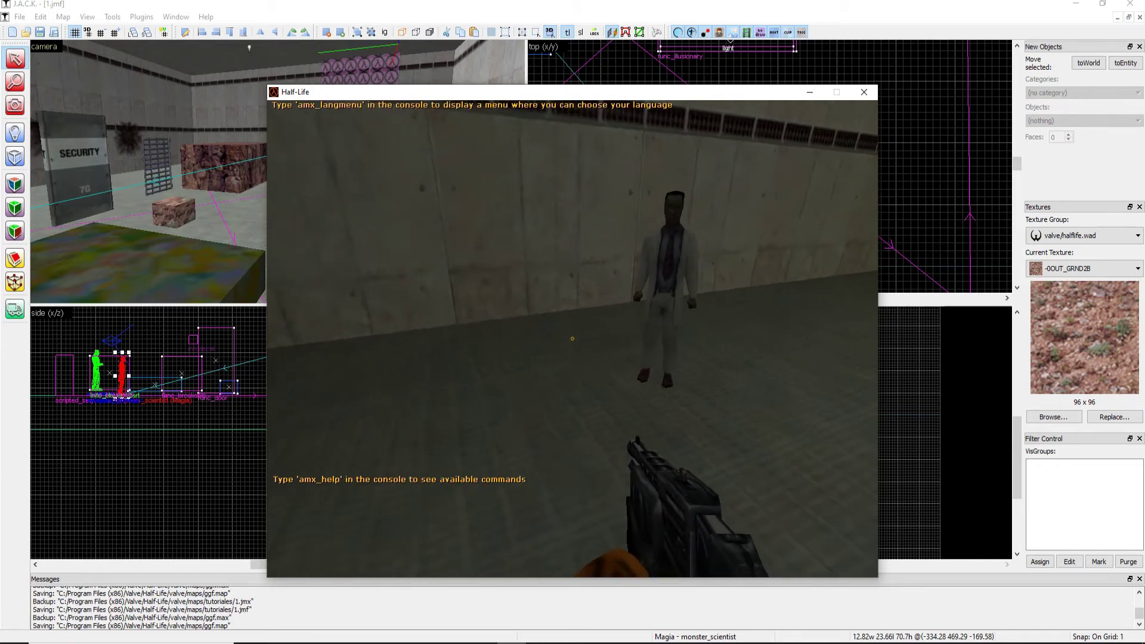
key("d")
key("w")
left_click(572, 338)
left_click(572, 338)
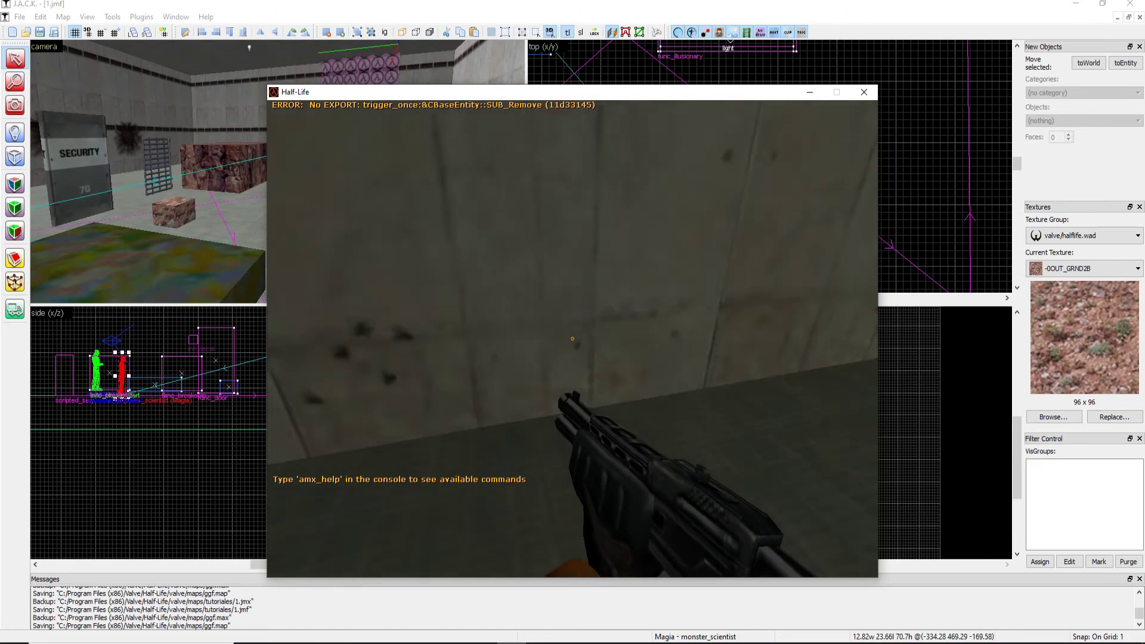
key("w")
key("3")
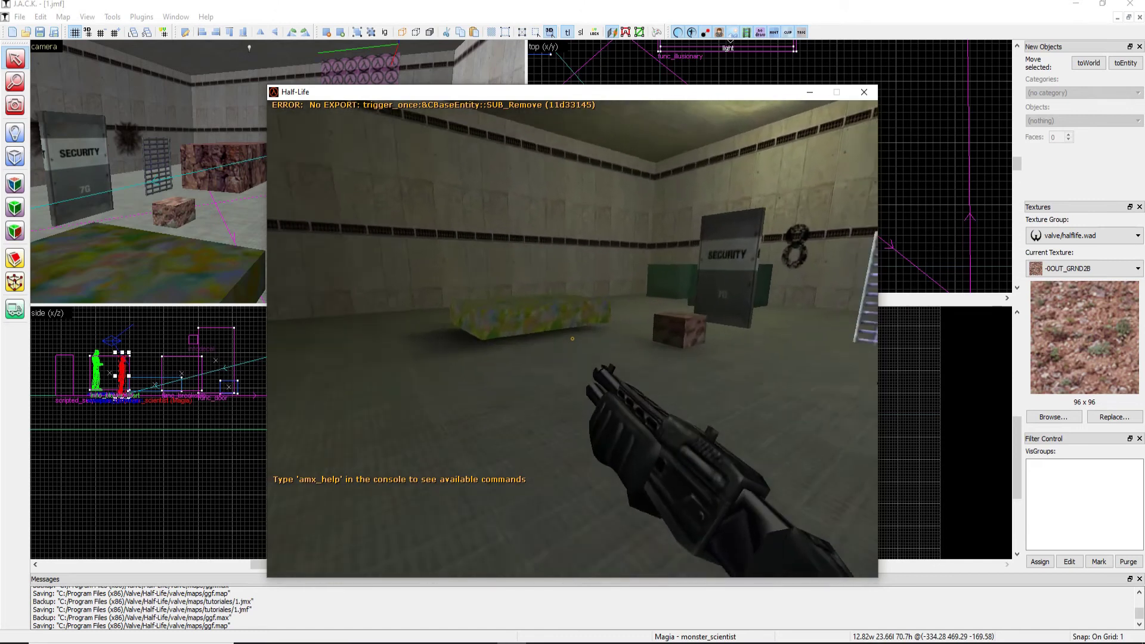
key("w")
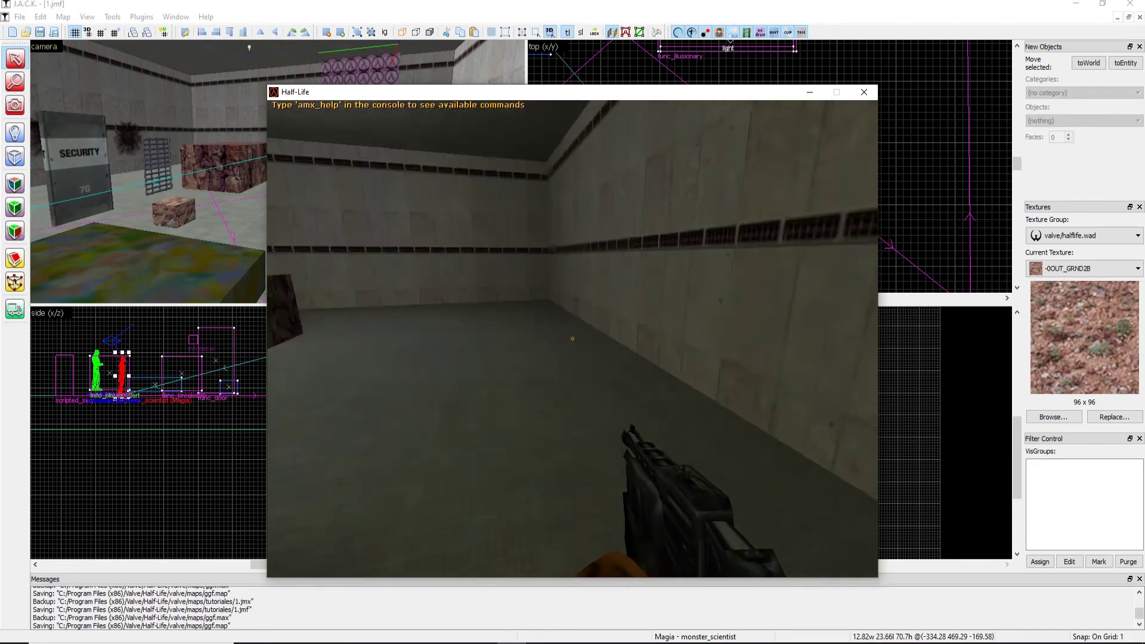
Walk back through the room to the green boxes and break the first one open with the shotgun
key("w")
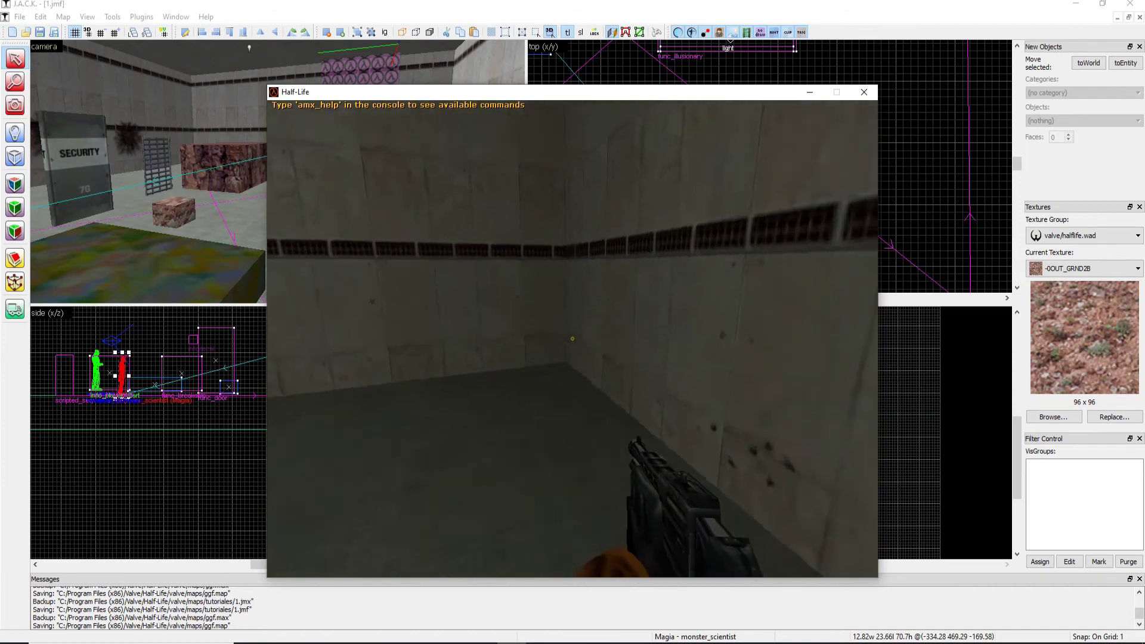
key("w")
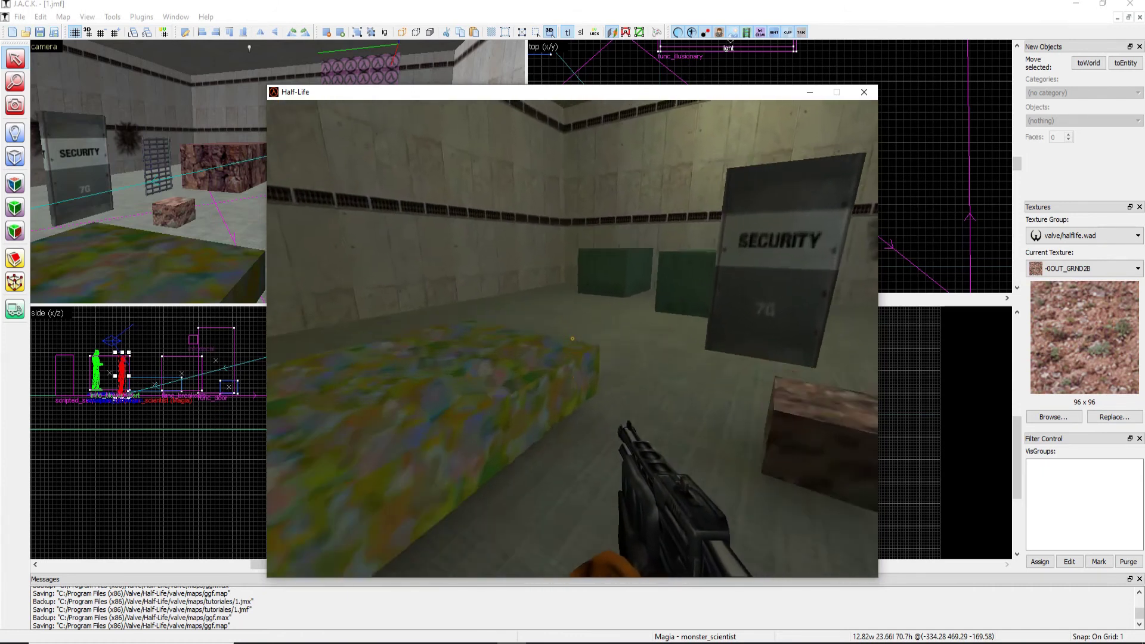
key("w")
left_click(572, 339)
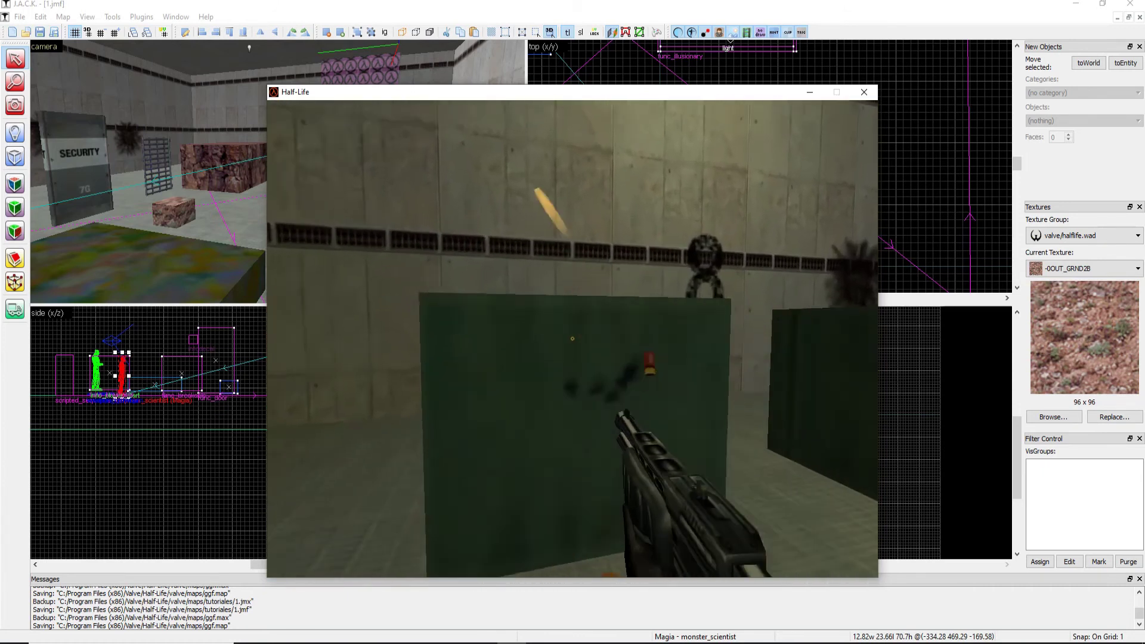
key("s")
key("w")
left_click(572, 339)
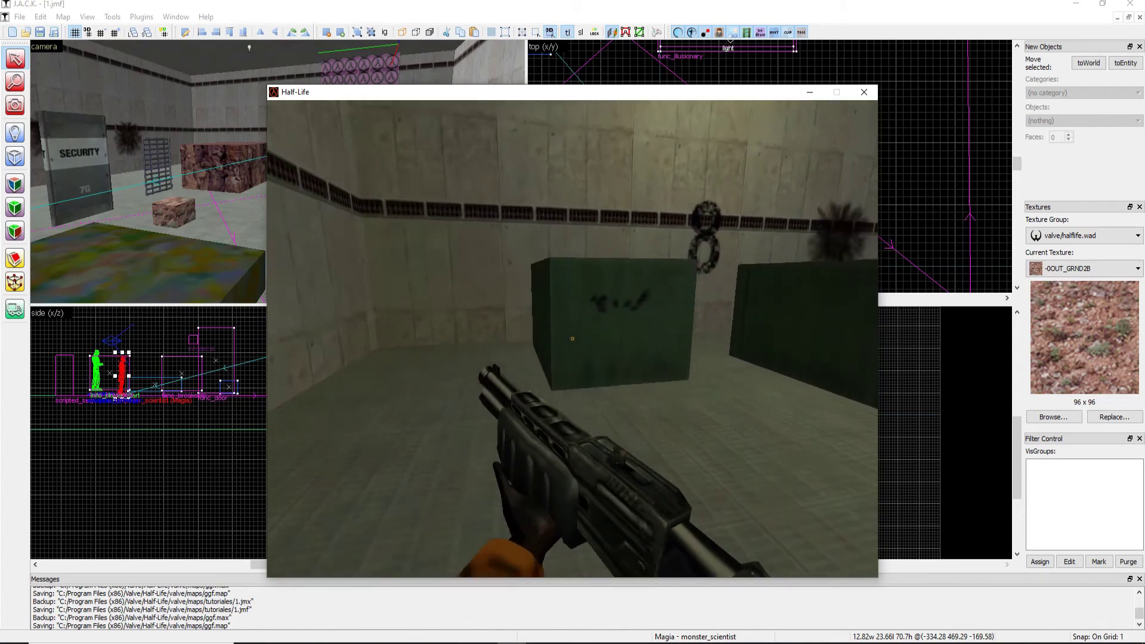
key("s")
left_click(573, 338)
key("w")
left_click(573, 338)
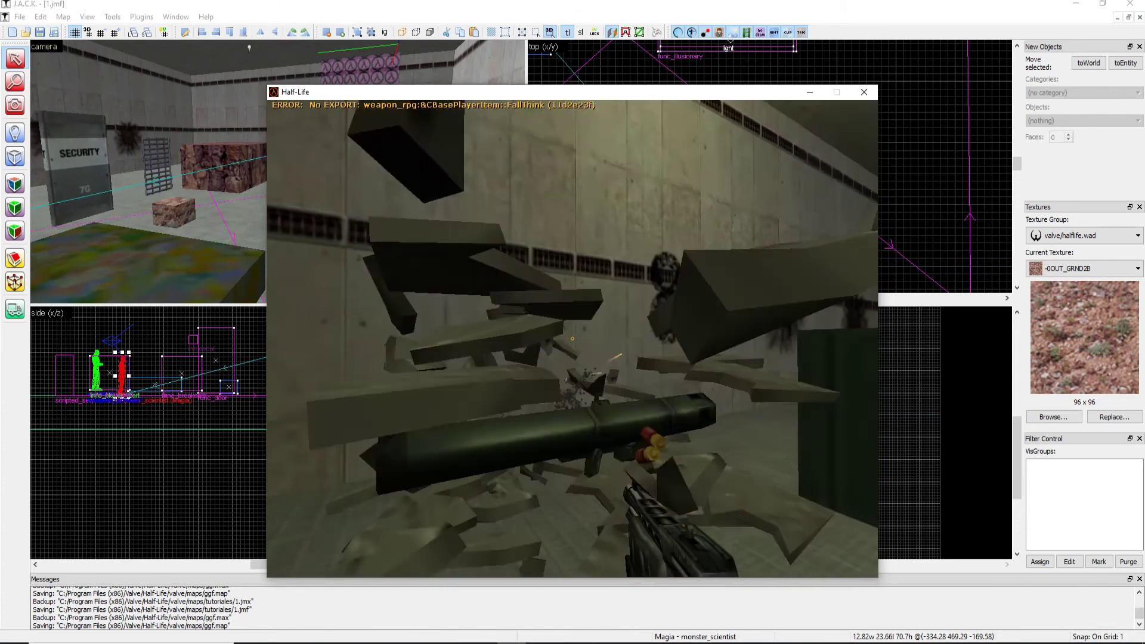
Collect the rocket launcher from the broken box, fire it at the remaining green box, and inspect the area
key("w")
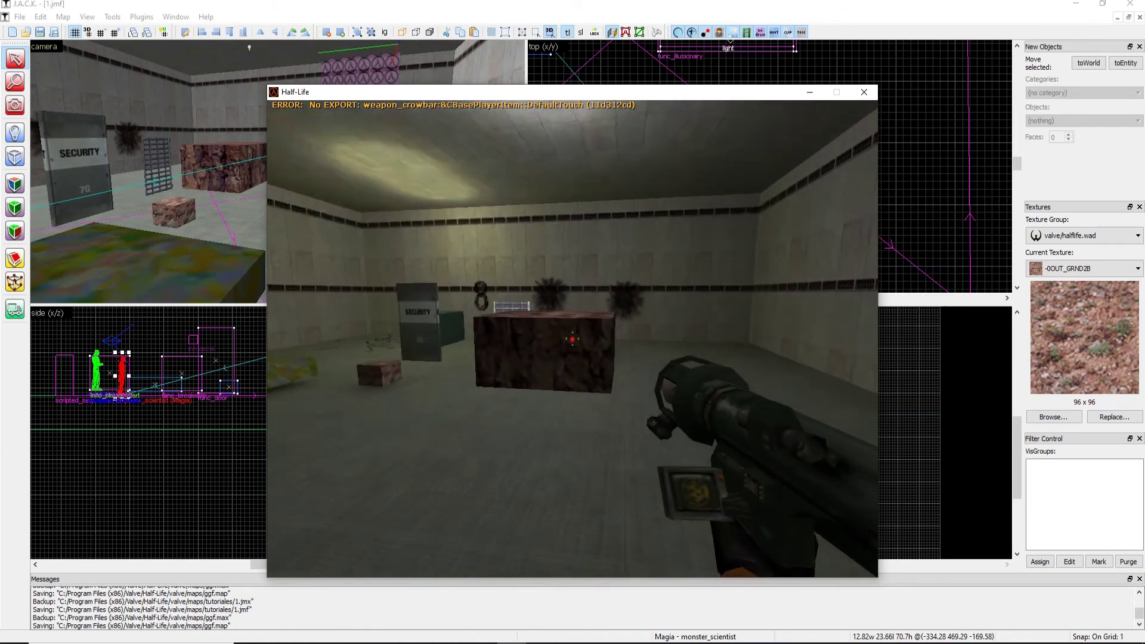
key("w")
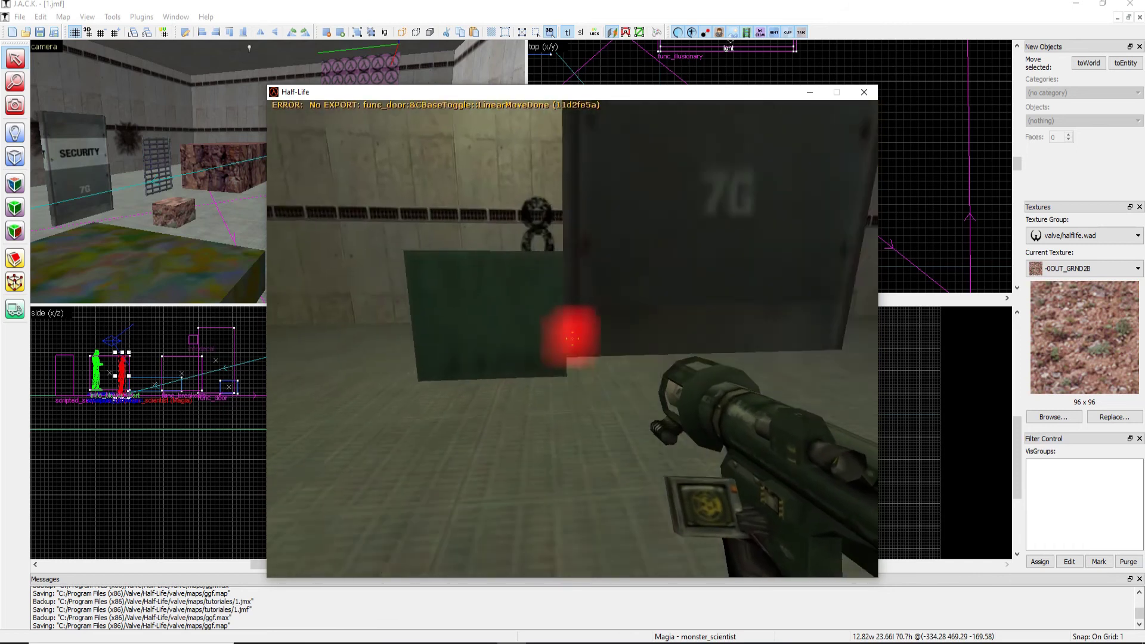
key("s")
left_click(571, 338)
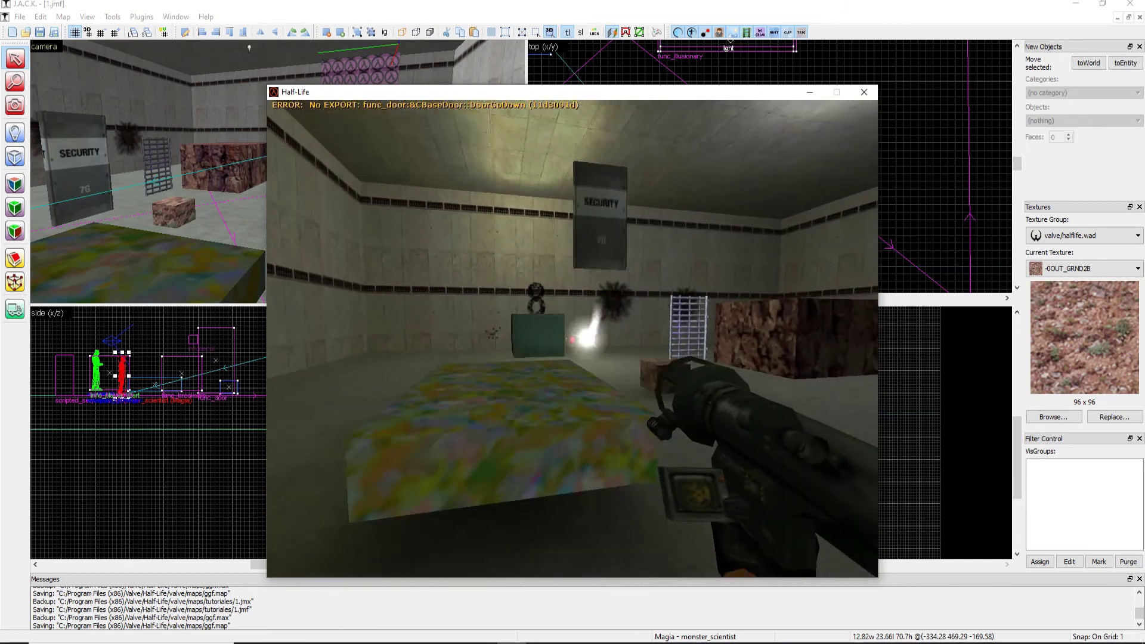
key("w")
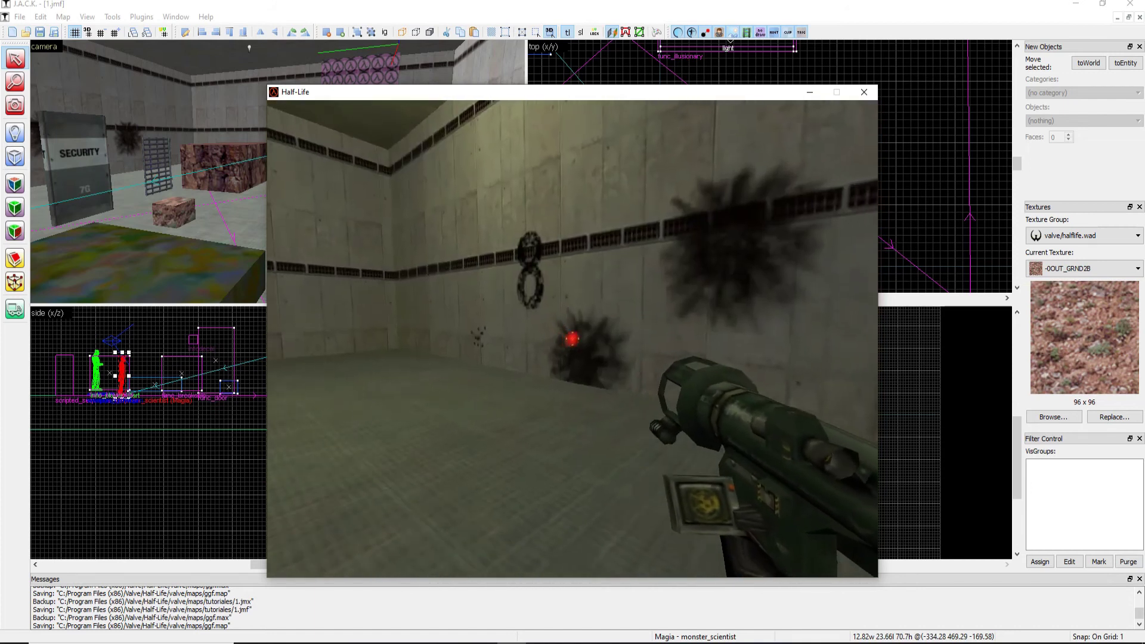
key("w")
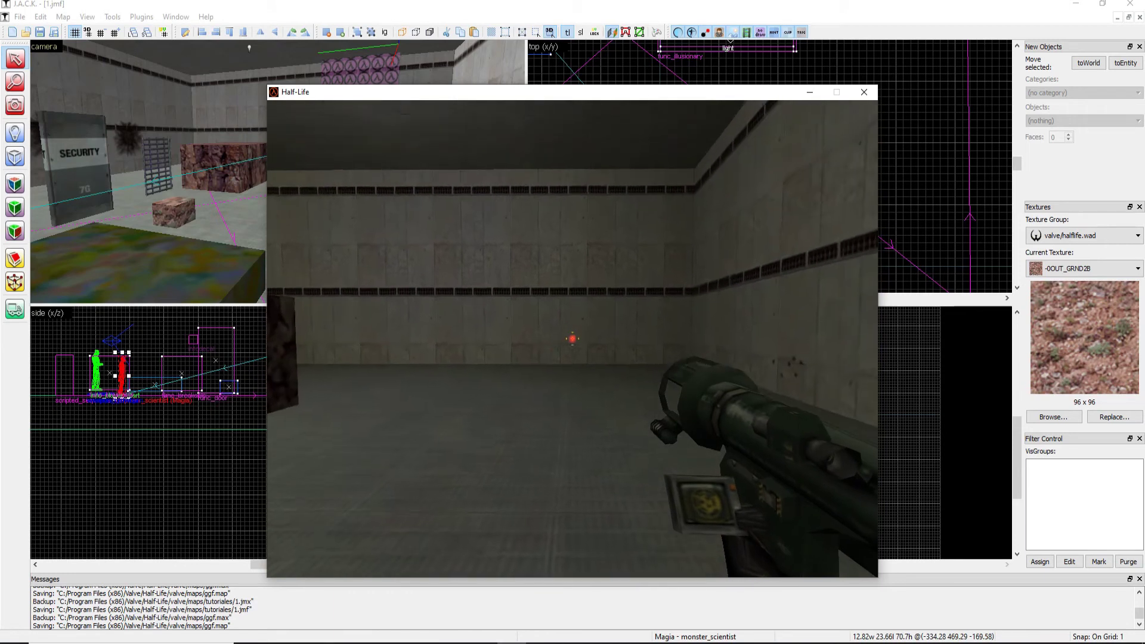
Close the game and select the trigger_once block in the map editor
key("Escape")
left_click(864, 92)
left_click(753, 197)
key("z")
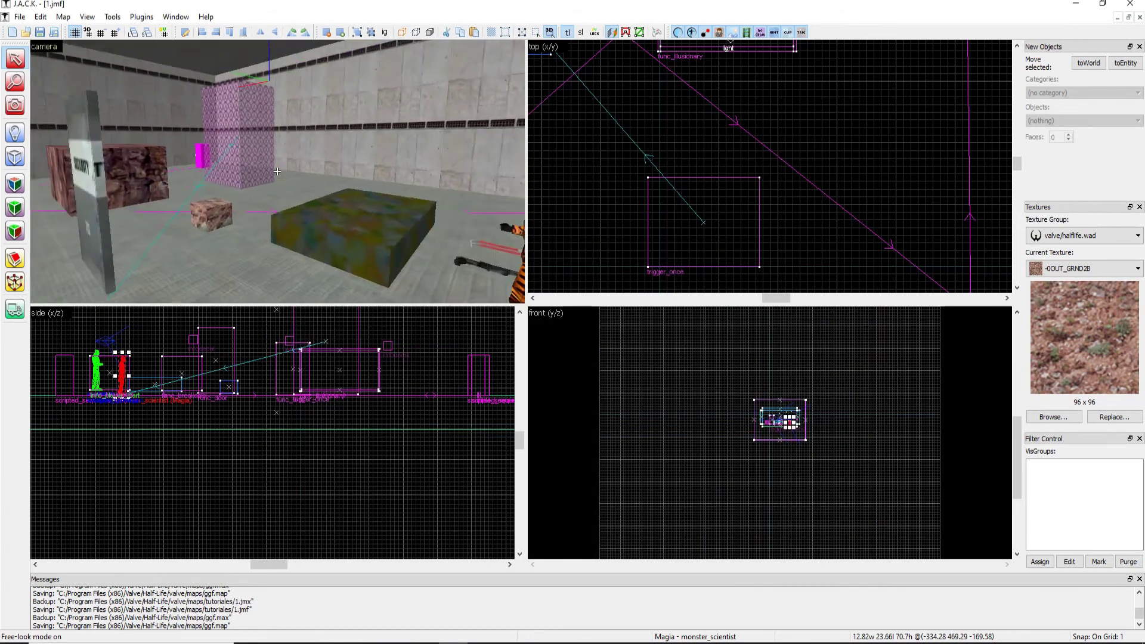
mouse_move(278, 171)
key("w")
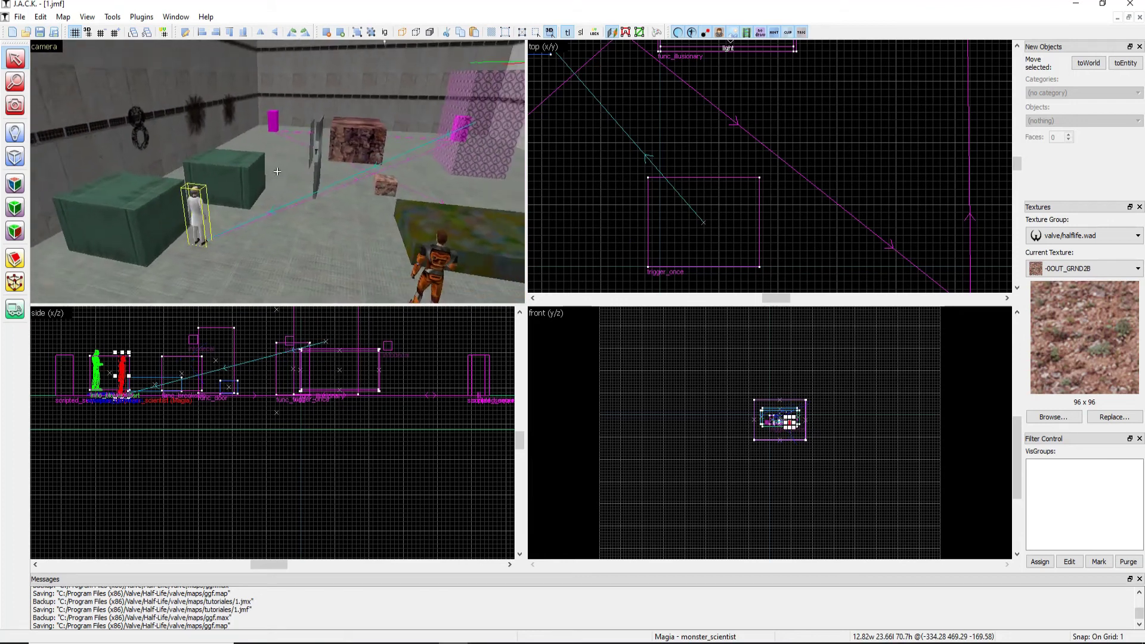
key("w")
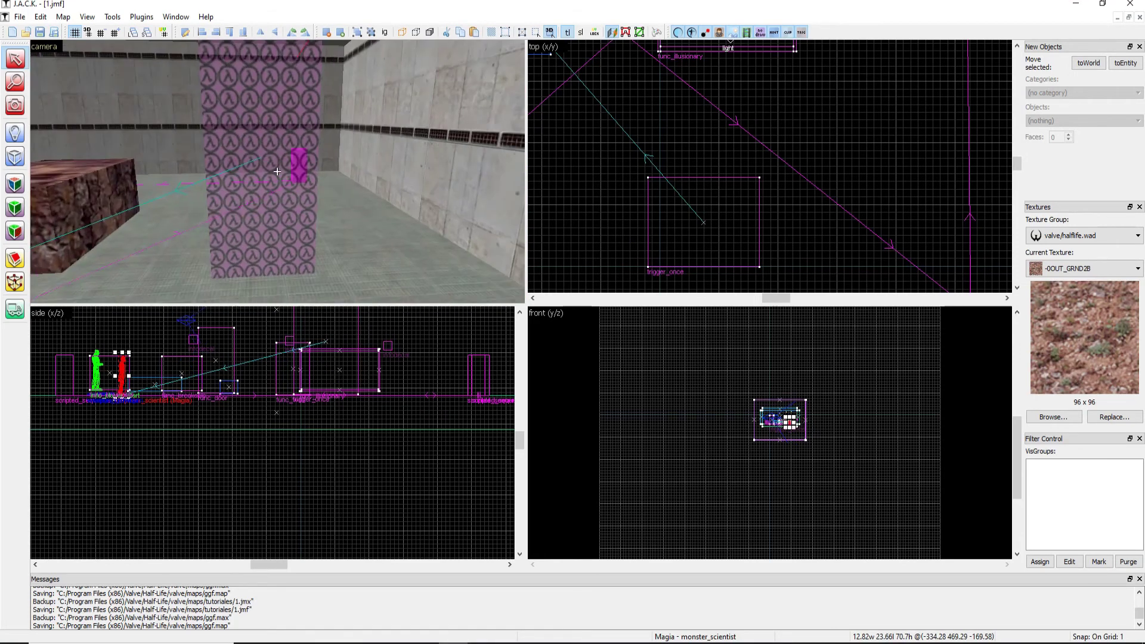
left_click(277, 172)
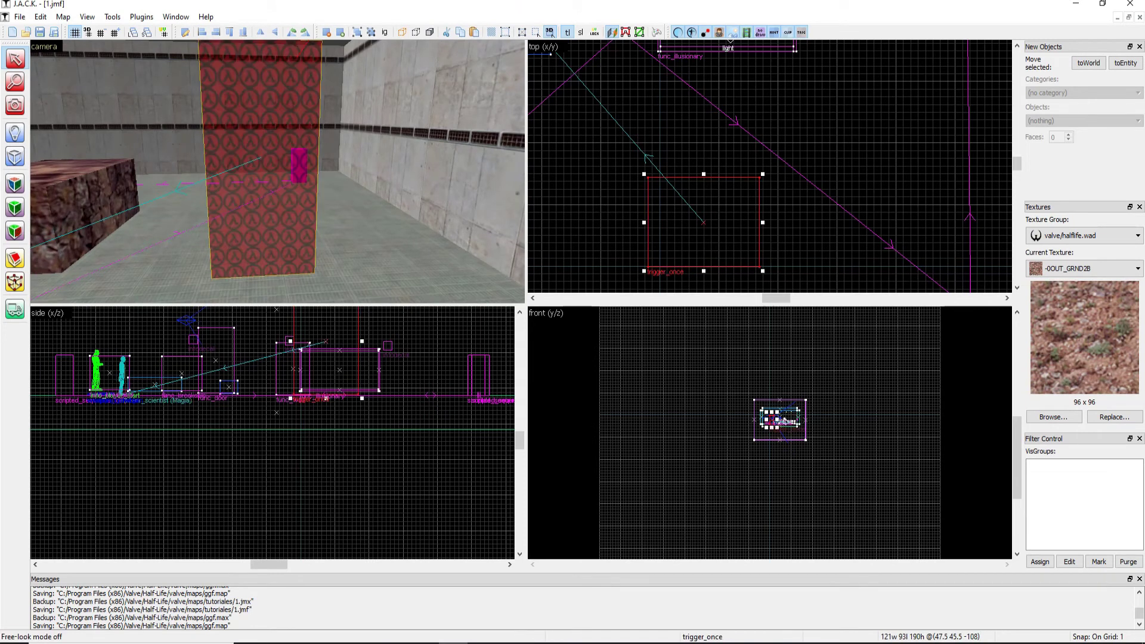
Select the small rock block in front of the security door and place a copy of it near the ceiling
key("z")
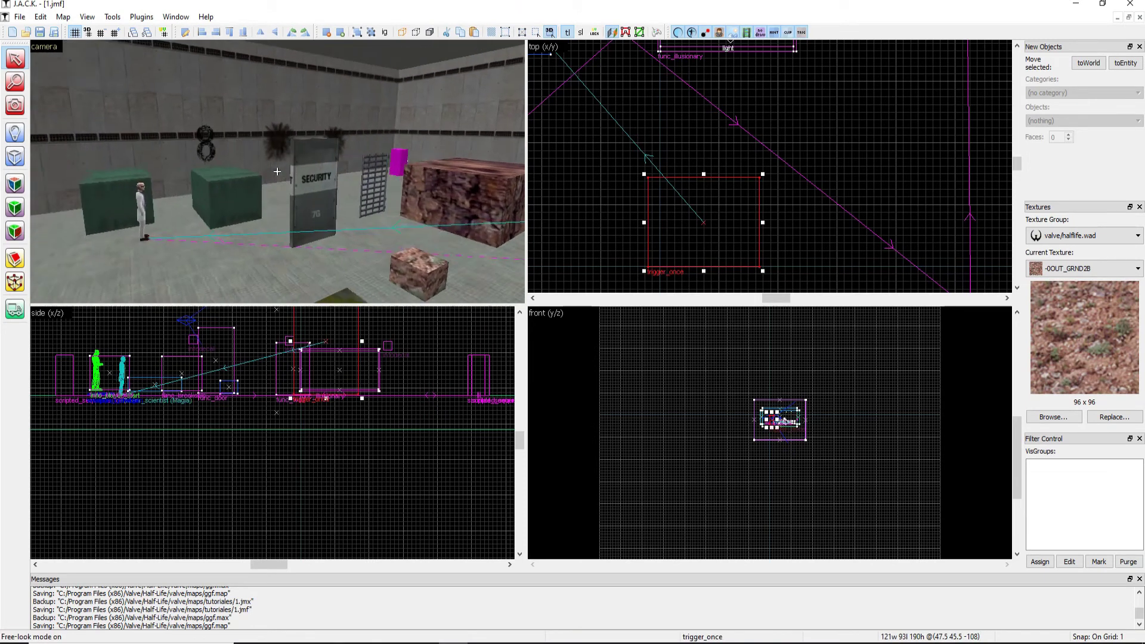
key("a")
key("w")
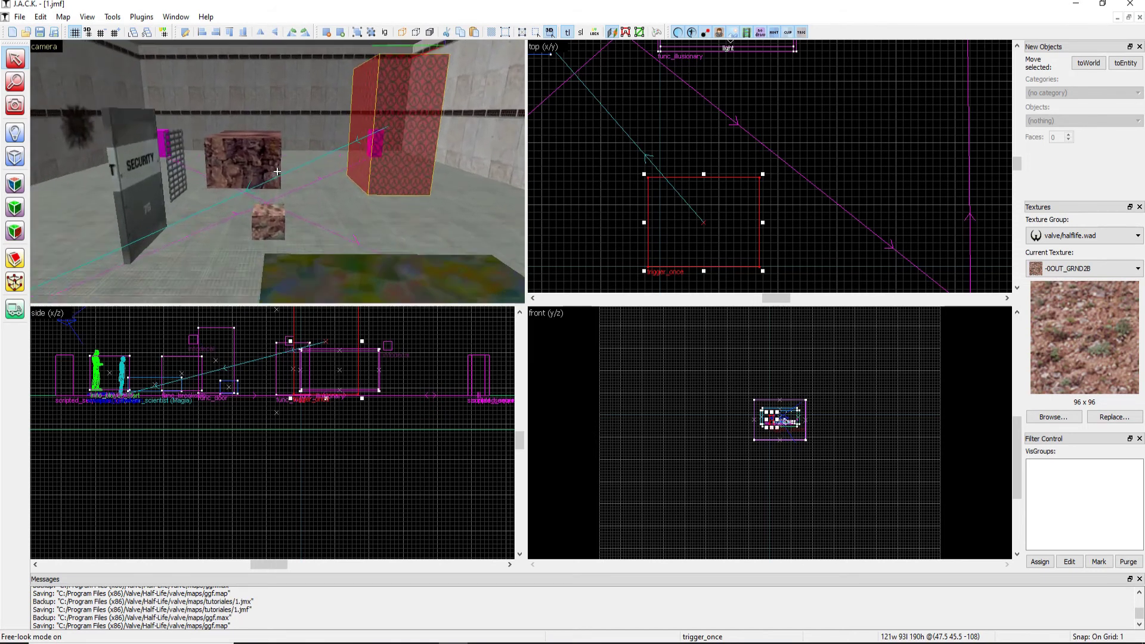
left_click(277, 171)
right_click(277, 172)
left_click(306, 180)
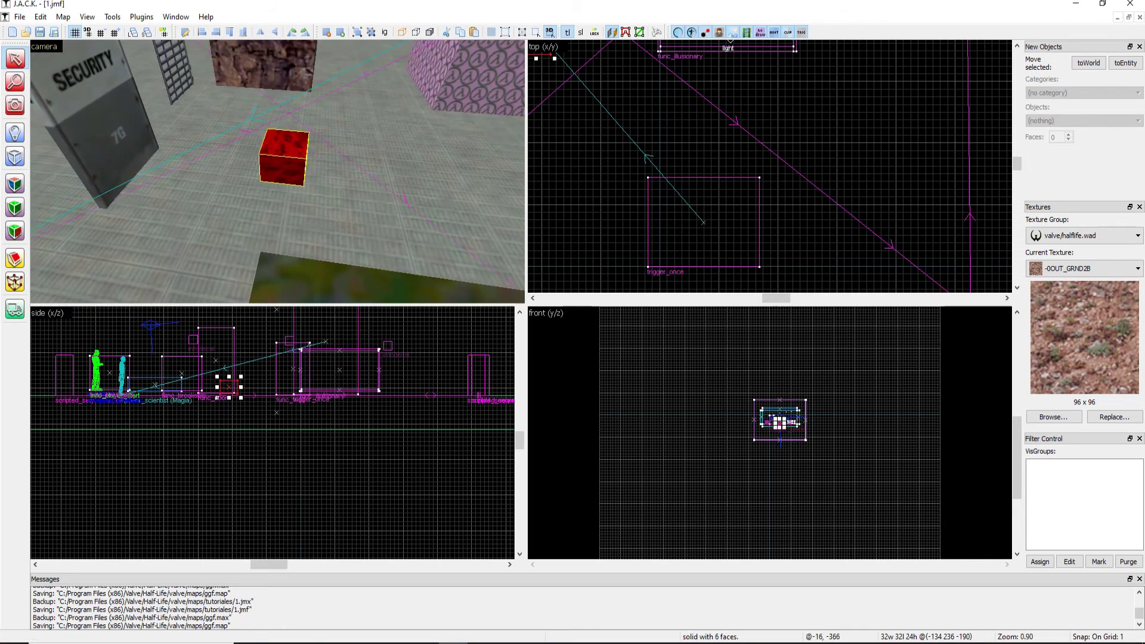
scroll(261, 379, "down", 4)
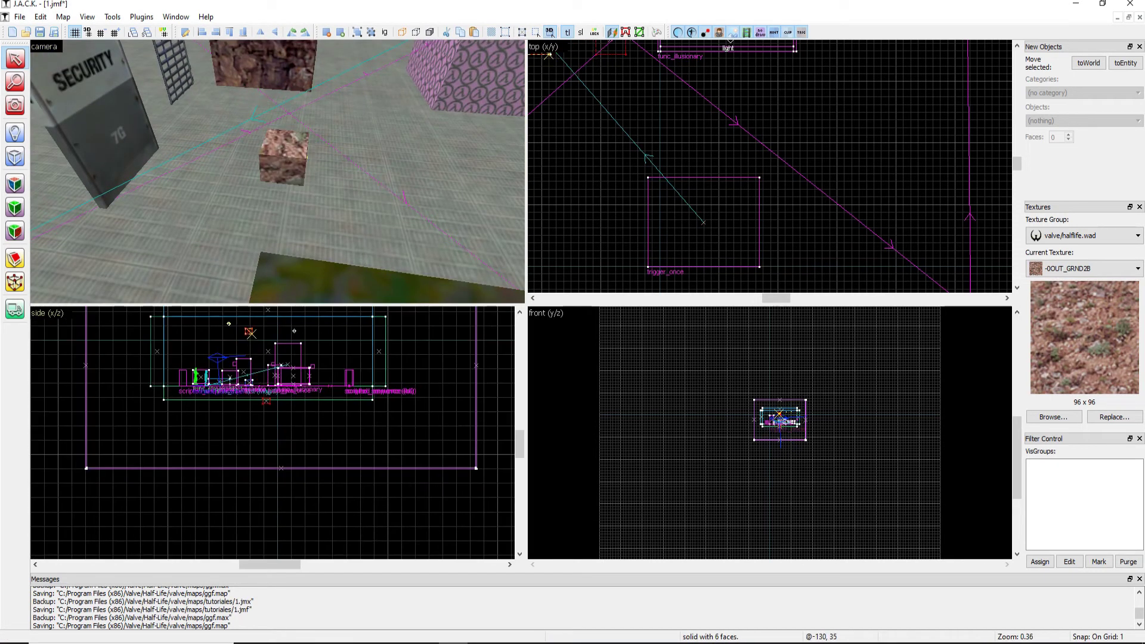
key("z")
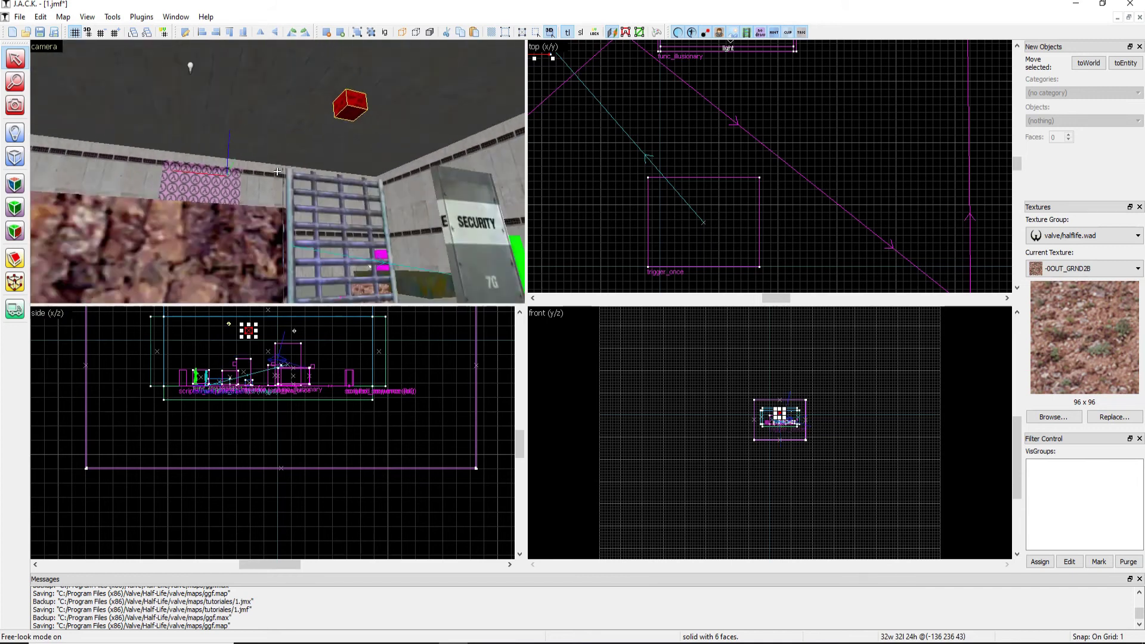
Reposition the copied block and lower it from the ceiling to about (-109, 251, -12)
key("d")
key("s")
key("z")
scroll(699, 109, "down", 6)
scroll(710, 85, "down", 3)
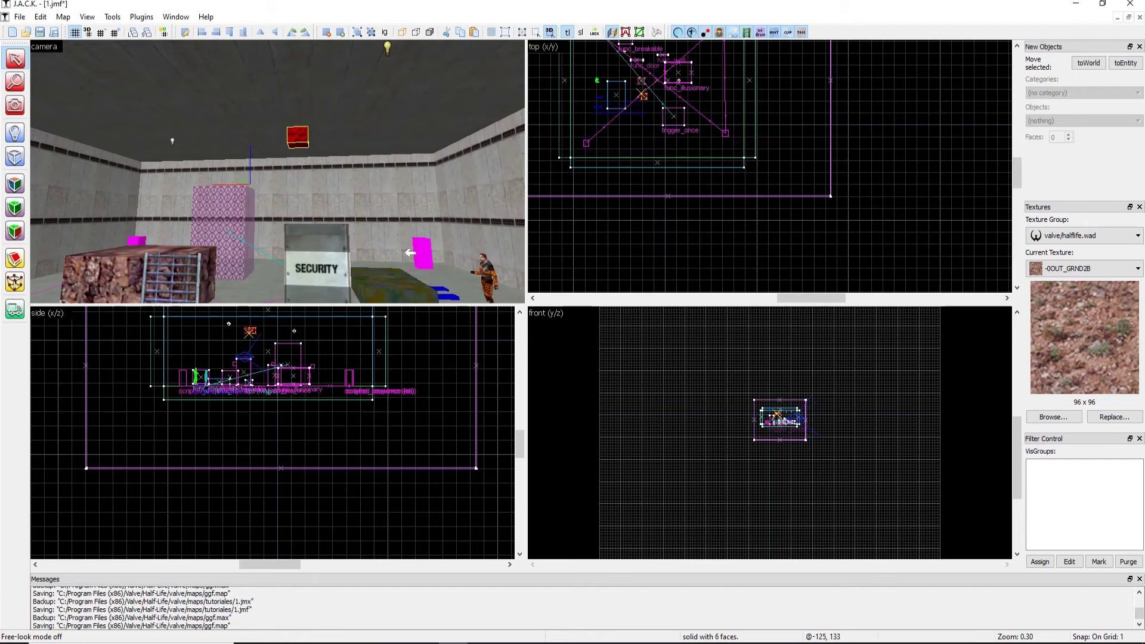
left_click_drag(643, 97, 644, 126)
scroll(775, 421, "up", 7)
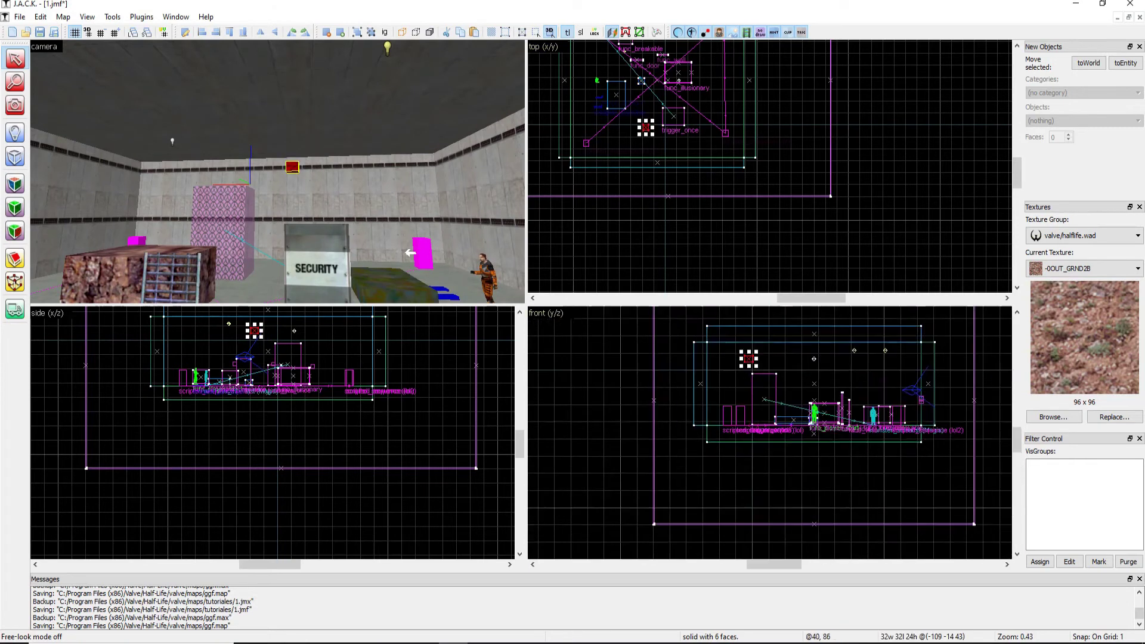
left_click_drag(888, 397, 903, 402)
Move the copied block down to the floor between the wall and the player start, at about (-490, 352, -178)
key("z")
key("w")
key("a")
key("a")
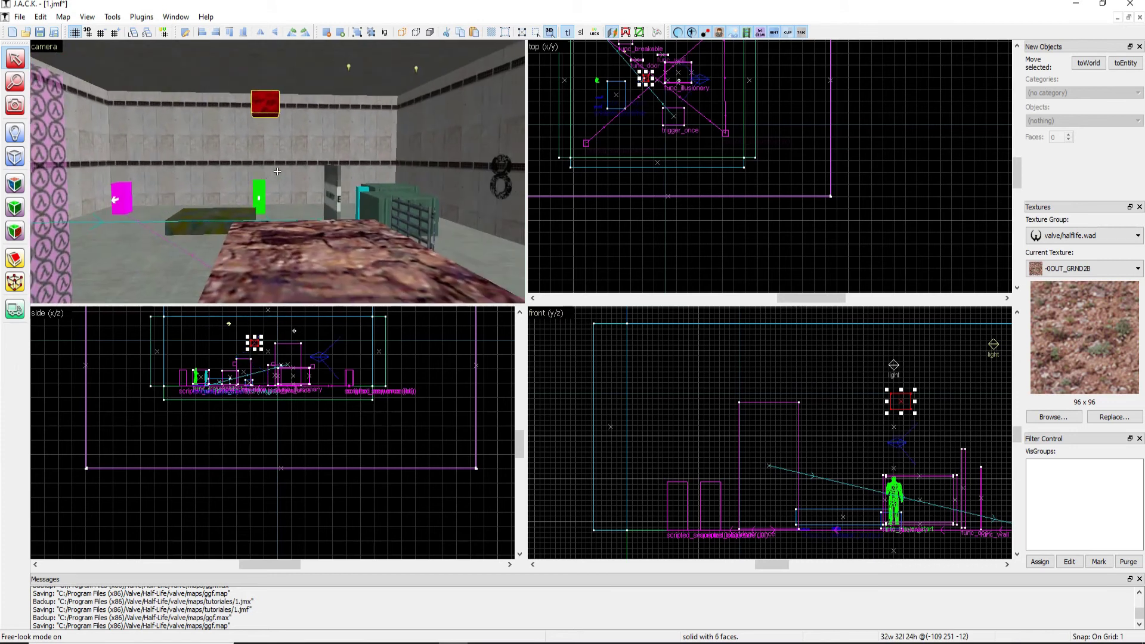
key("s")
key("z")
scroll(769, 167, "up", 4)
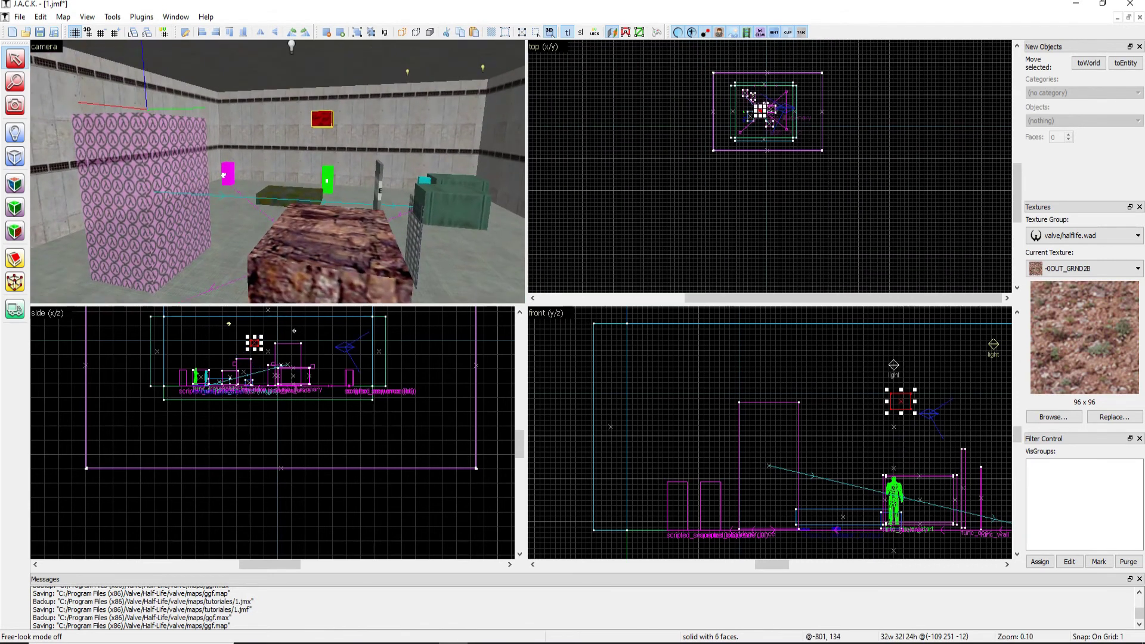
left_click_drag(749, 195, 615, 147)
scroll(178, 337, "up", 3)
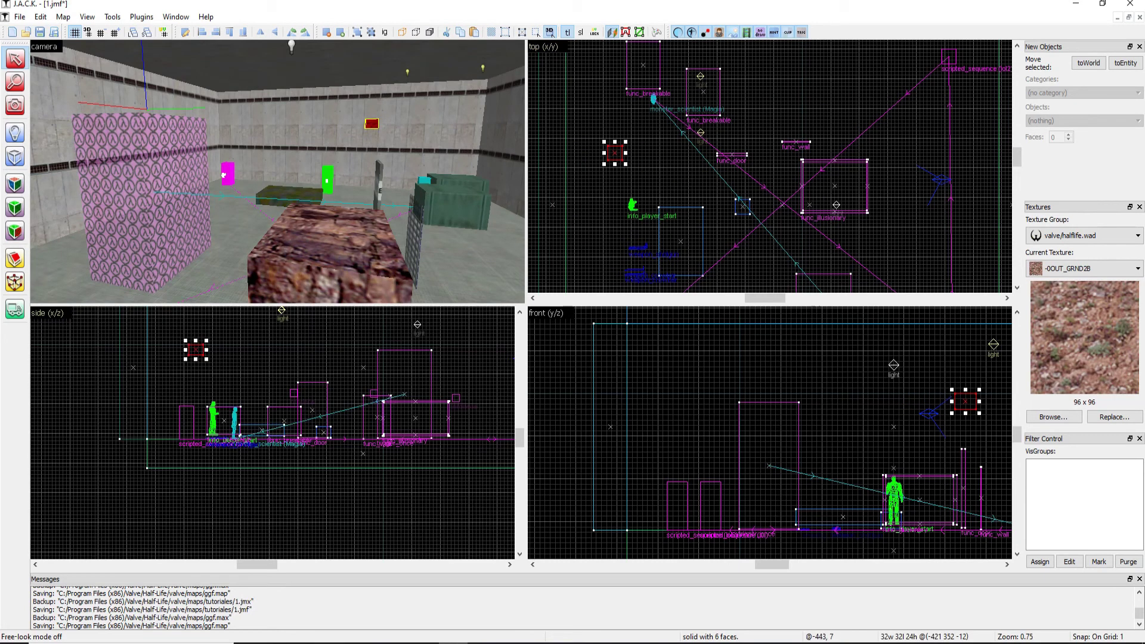
left_click_drag(192, 359, 166, 427)
Enlarge the copied block to about 170 wide, 121 long and 132 high
key("z")
key("w")
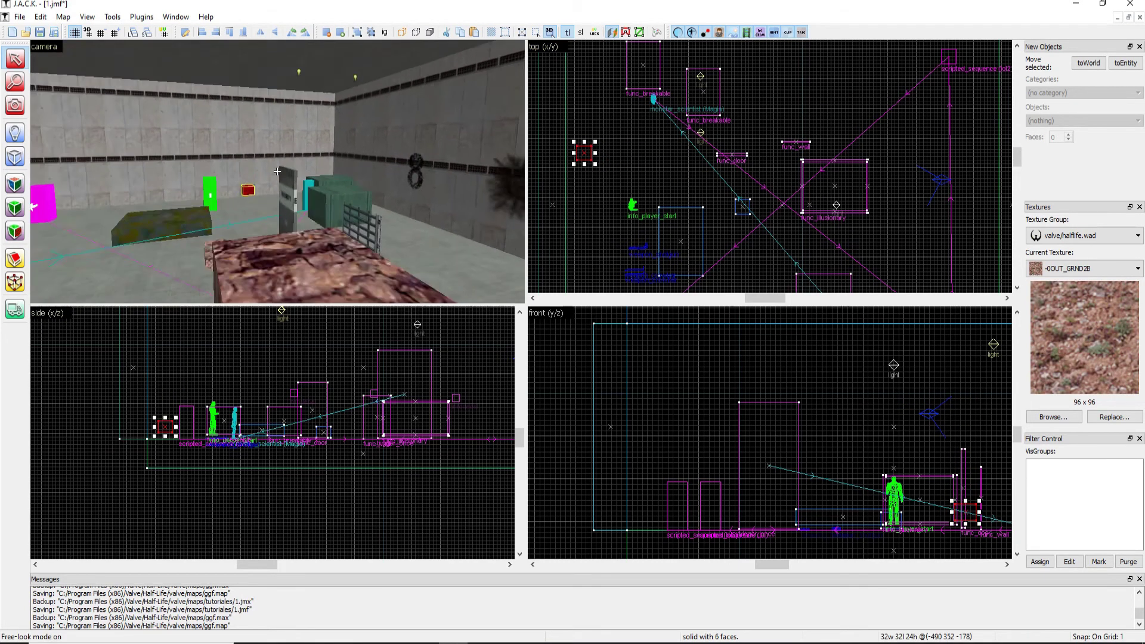
key("d")
key("z")
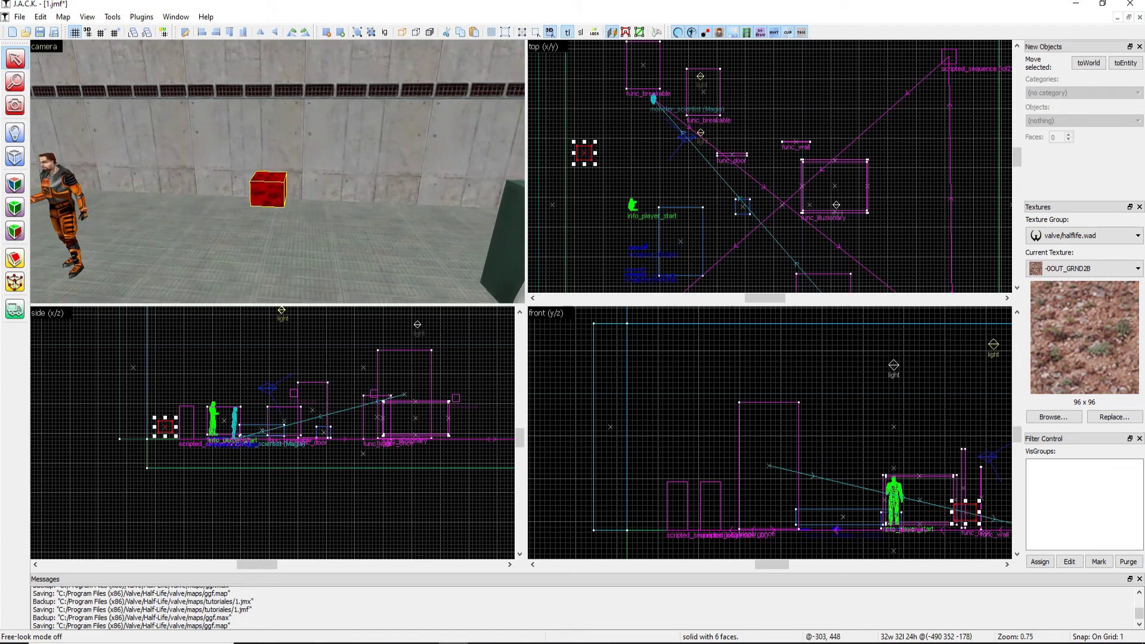
scroll(597, 131, "up", 5)
left_click_drag(585, 191, 738, 191)
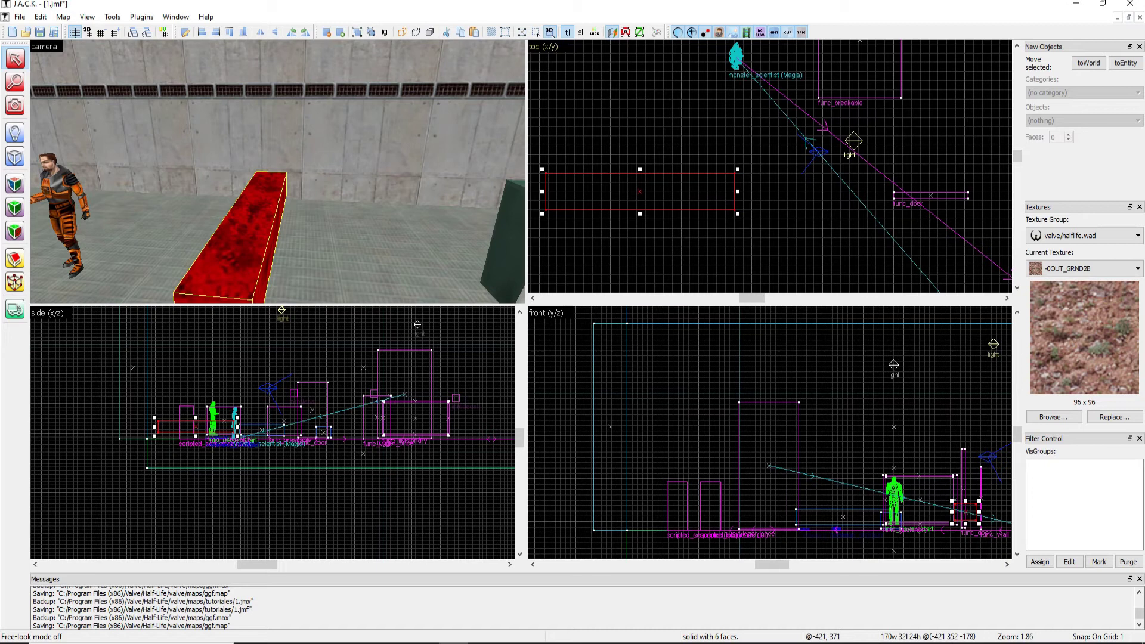
left_click_drag(650, 75, 650, 67)
scroll(179, 422, "up", 5)
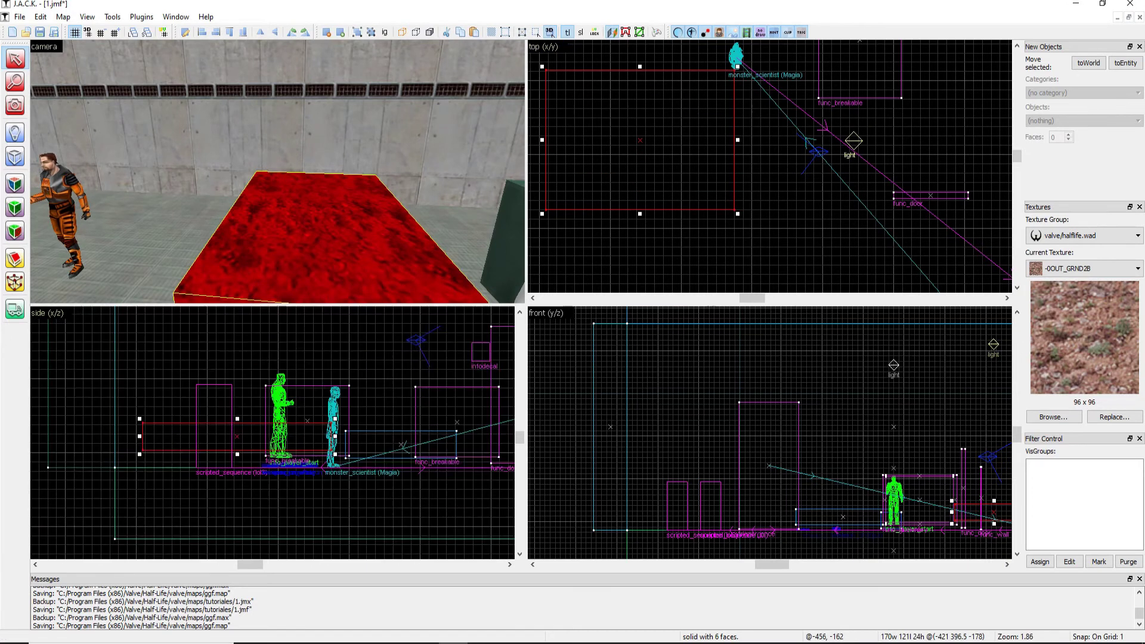
scroll(251, 422, "down", 6)
left_click_drag(251, 423, 251, 348)
Move the scientist named Magia clear of the enlarged block, to about (-294, 469, -164)
key("z")
key("s")
key("a")
key("d")
key("w")
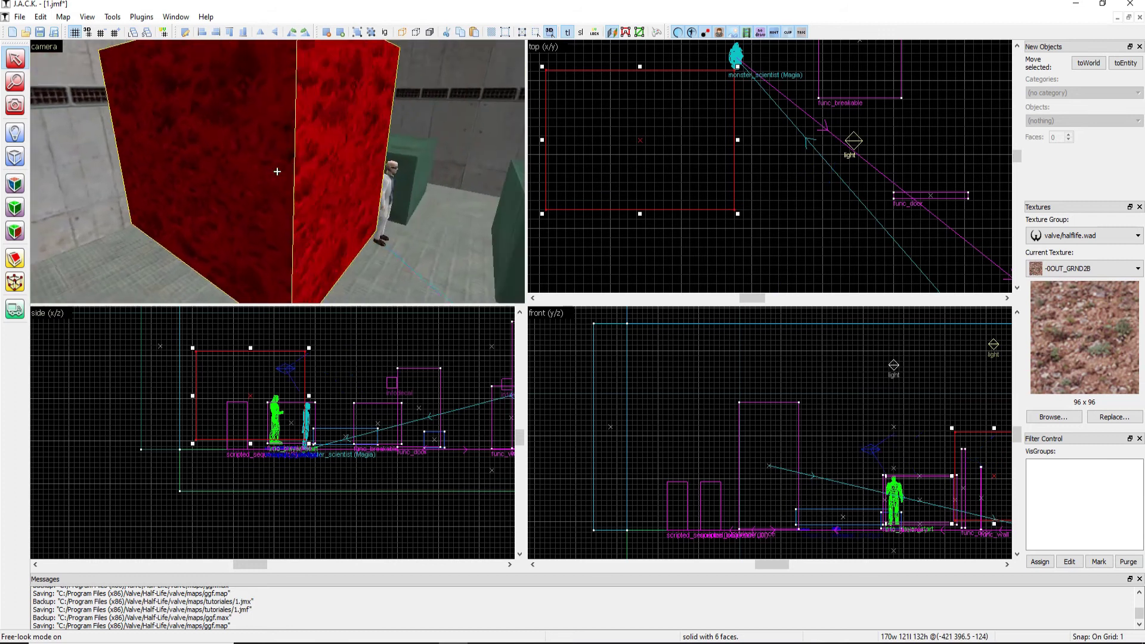
key("a")
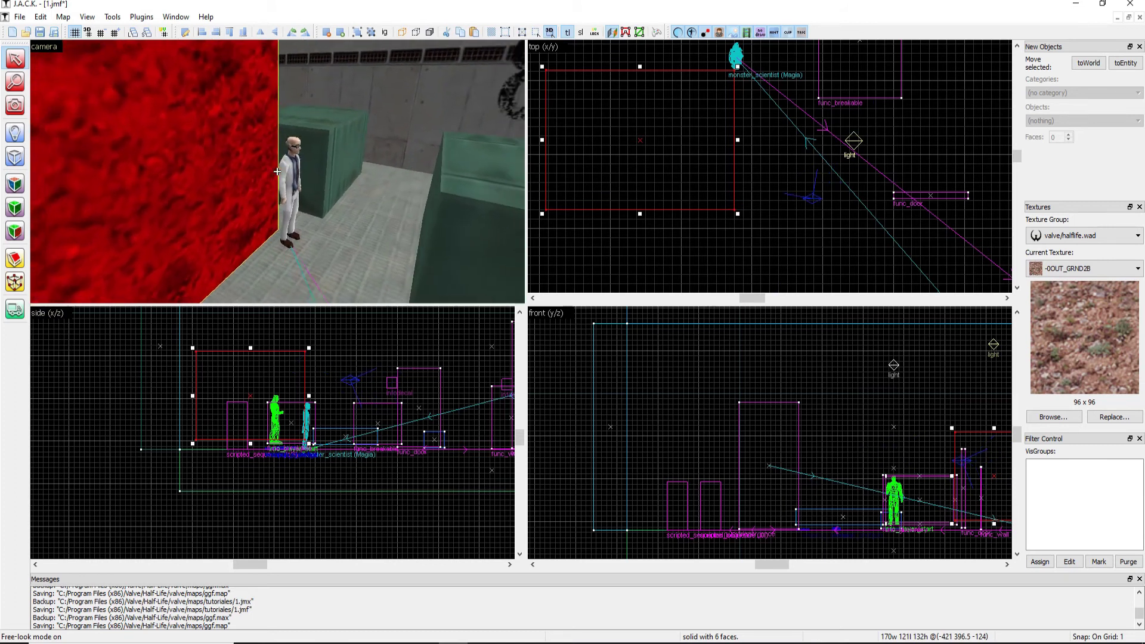
key("z")
left_click(281, 172)
scroll(318, 397, "up", 3)
left_click_drag(300, 427, 344, 458)
scroll(335, 425, "up", 2)
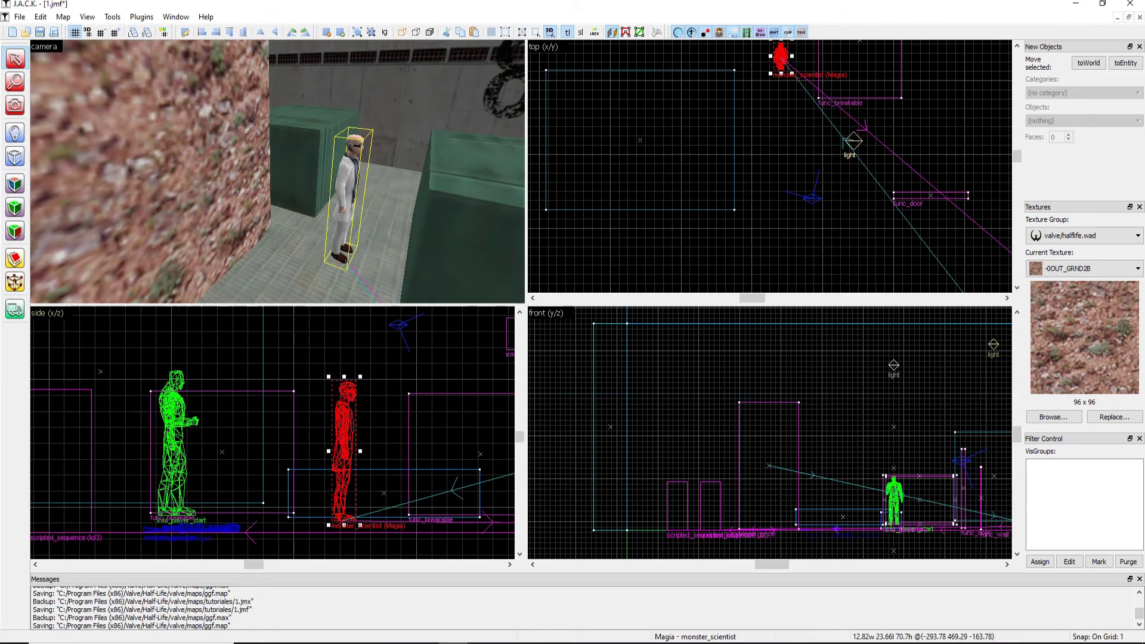
Select the enlarged rock block beside the scientist
key("z")
key("s")
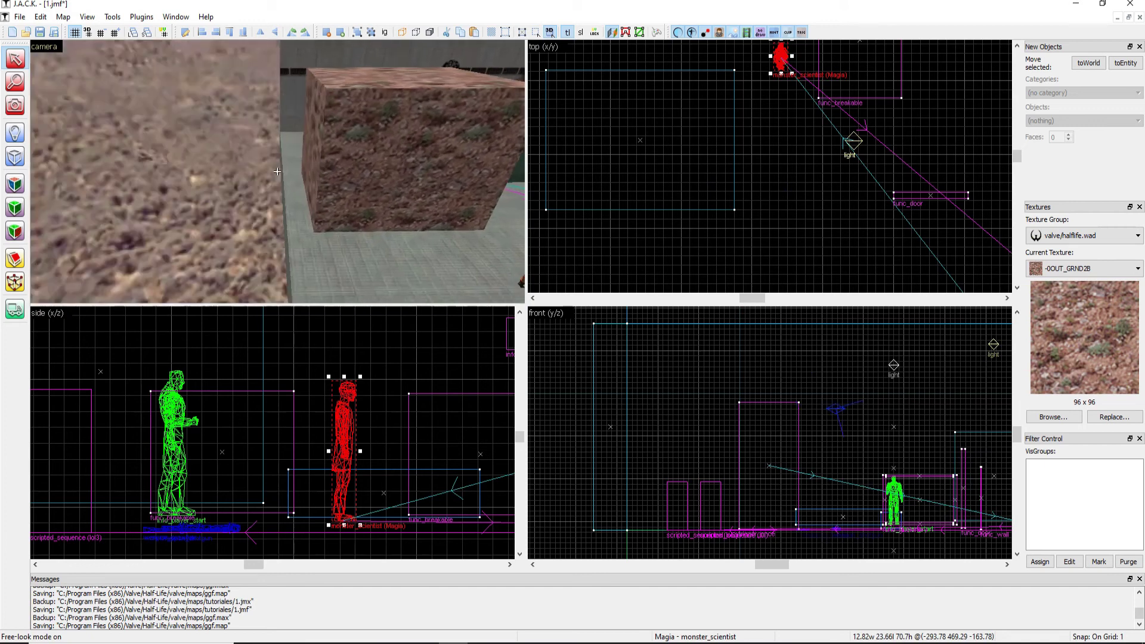
key("z")
left_click(277, 171)
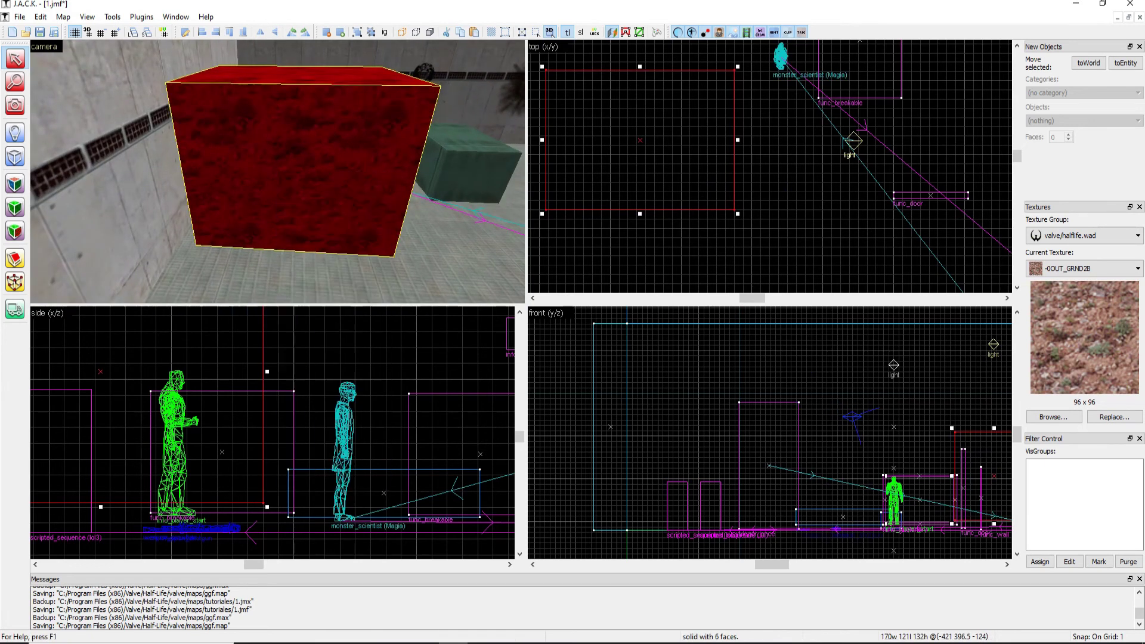
key("alt+Return")
left_click_drag(498, 236, 527, 210)
key("Escape")
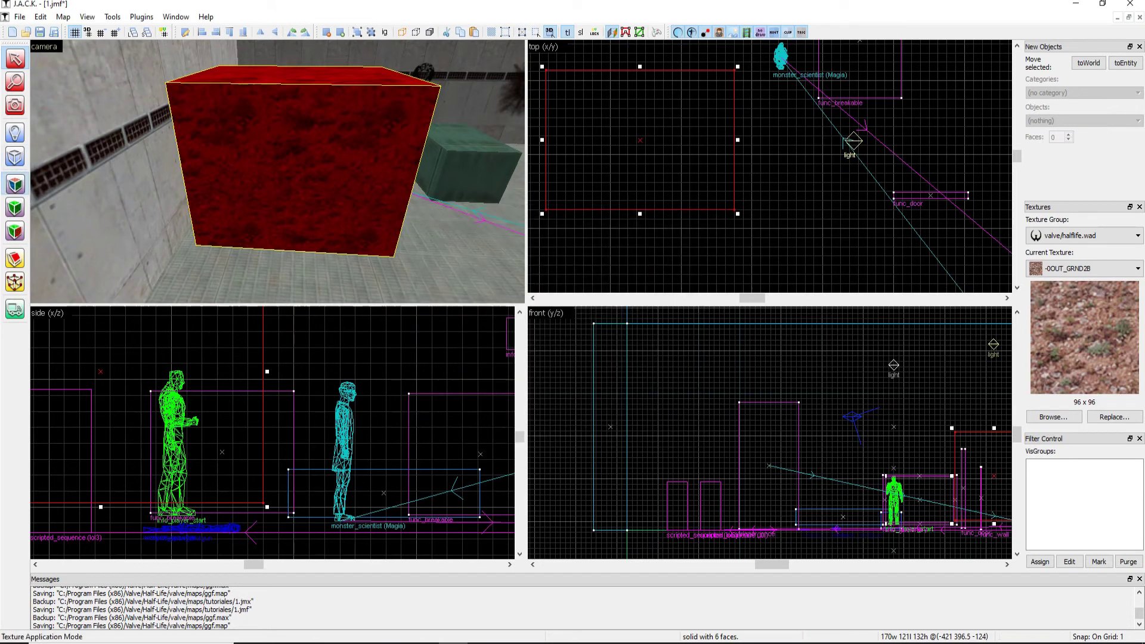
Apply the AAATRIGGER texture from the map's used halflife.wad textures to all faces of the enlarged rock block
left_click(15, 184)
left_click(747, 380)
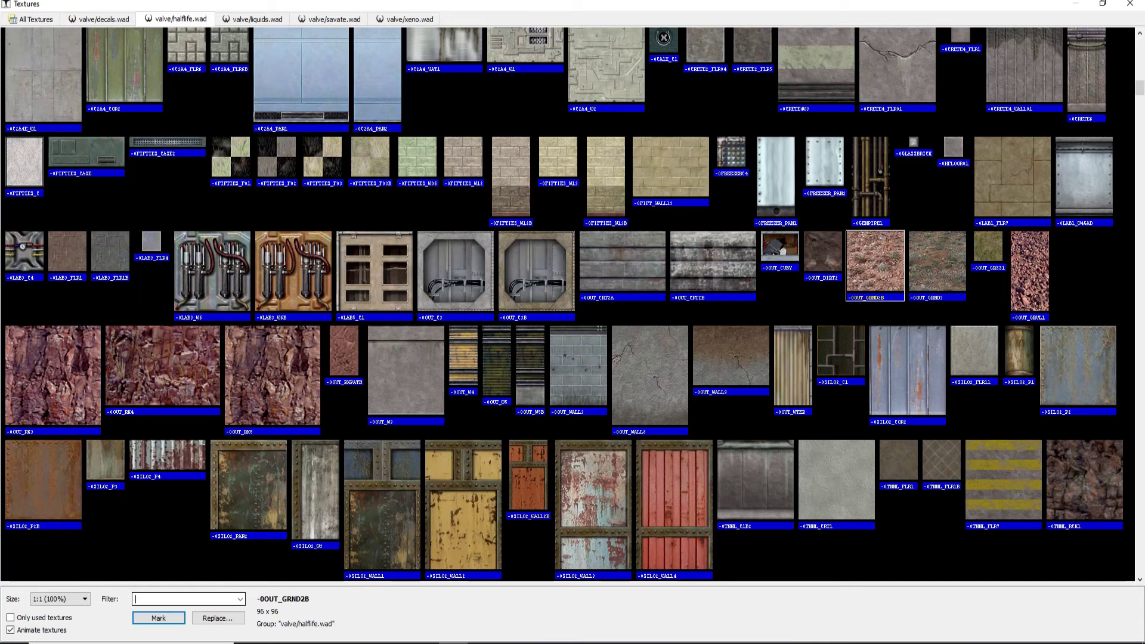
left_click(11, 617)
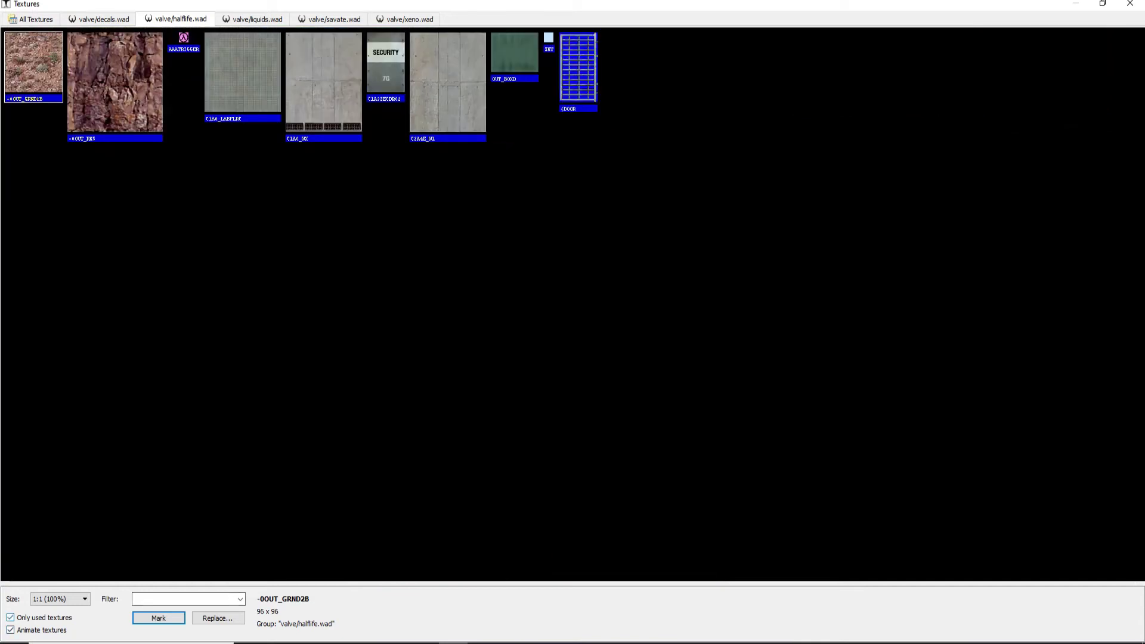
double_click(183, 41)
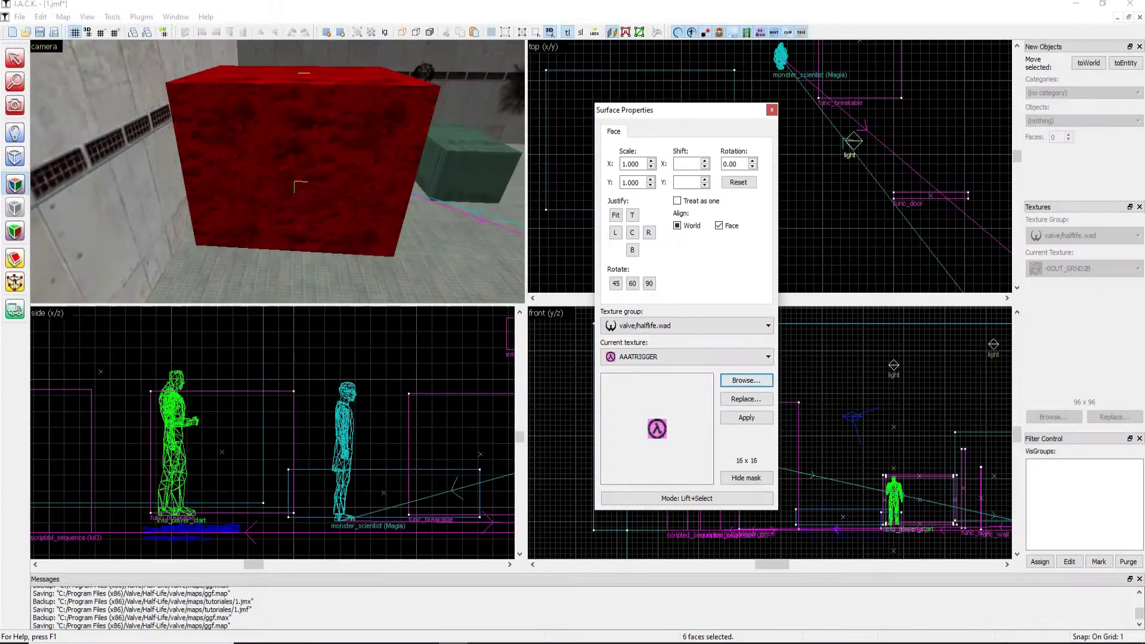
left_click(746, 417)
key("shift+s")
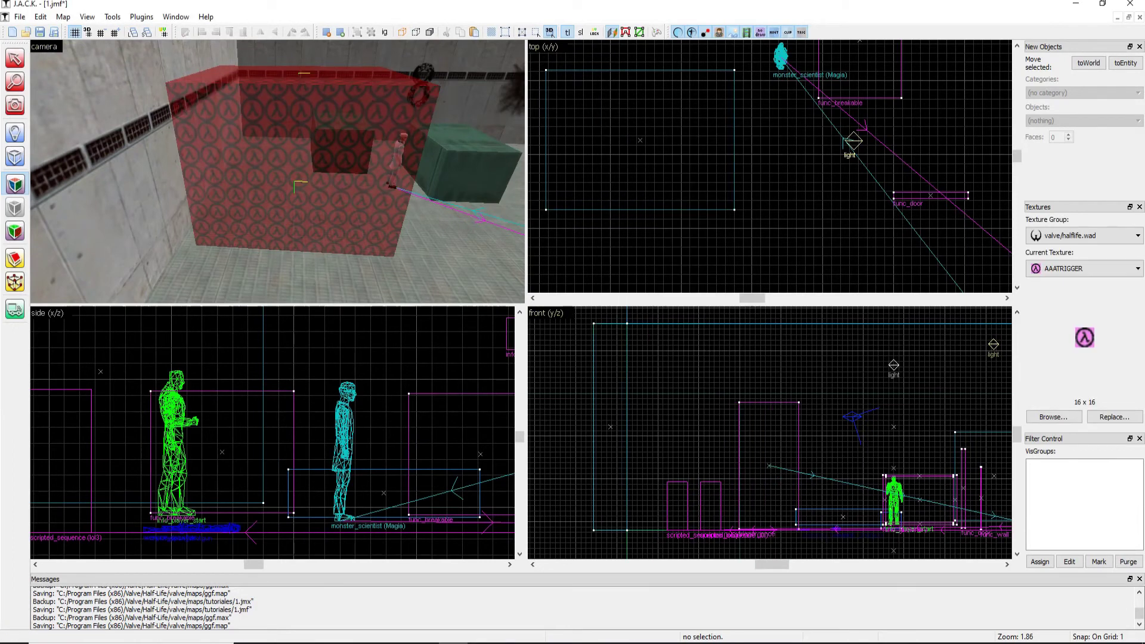
Select the trigger-textured block and tie it to a trigger_gravity entity
key("z")
key("w")
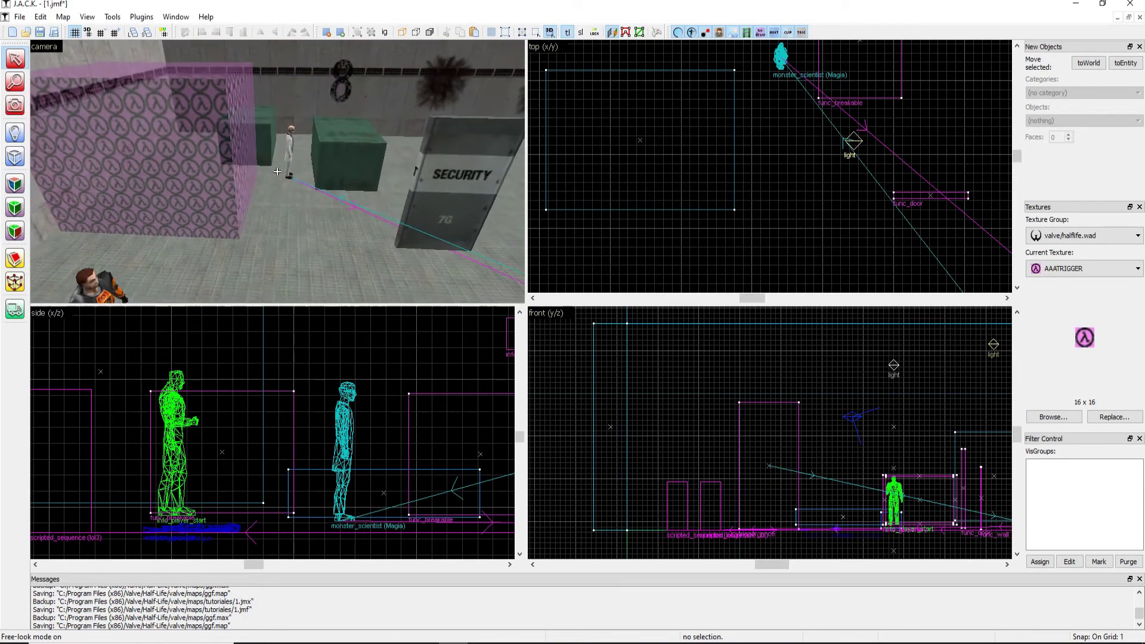
key("z")
left_click(277, 171)
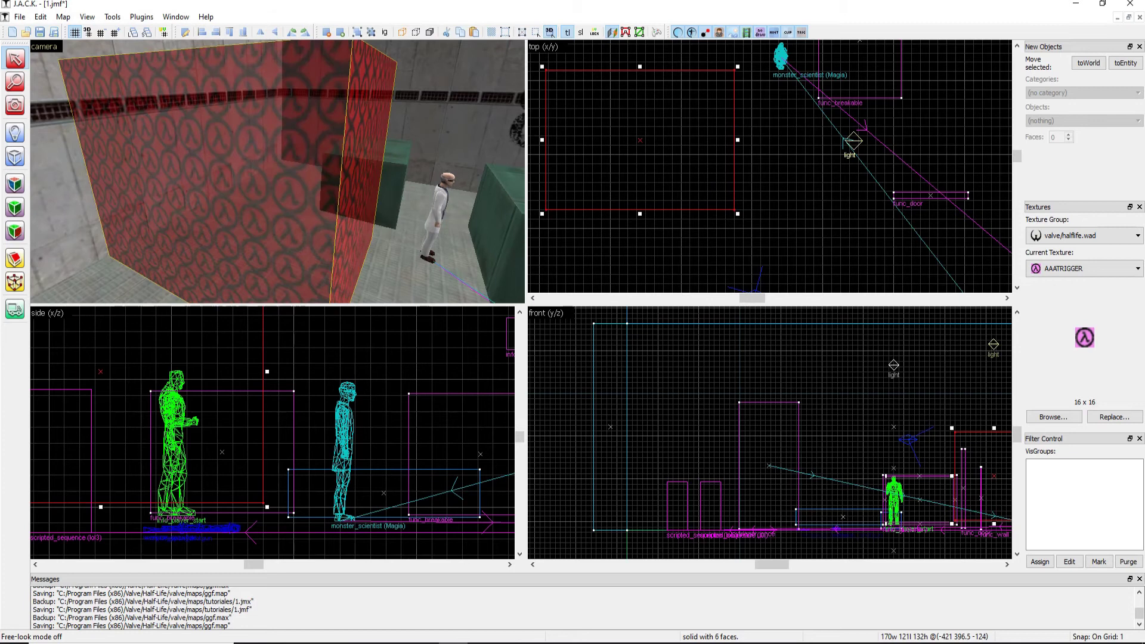
key("alt+Return")
left_click_drag(498, 209, 329, 200)
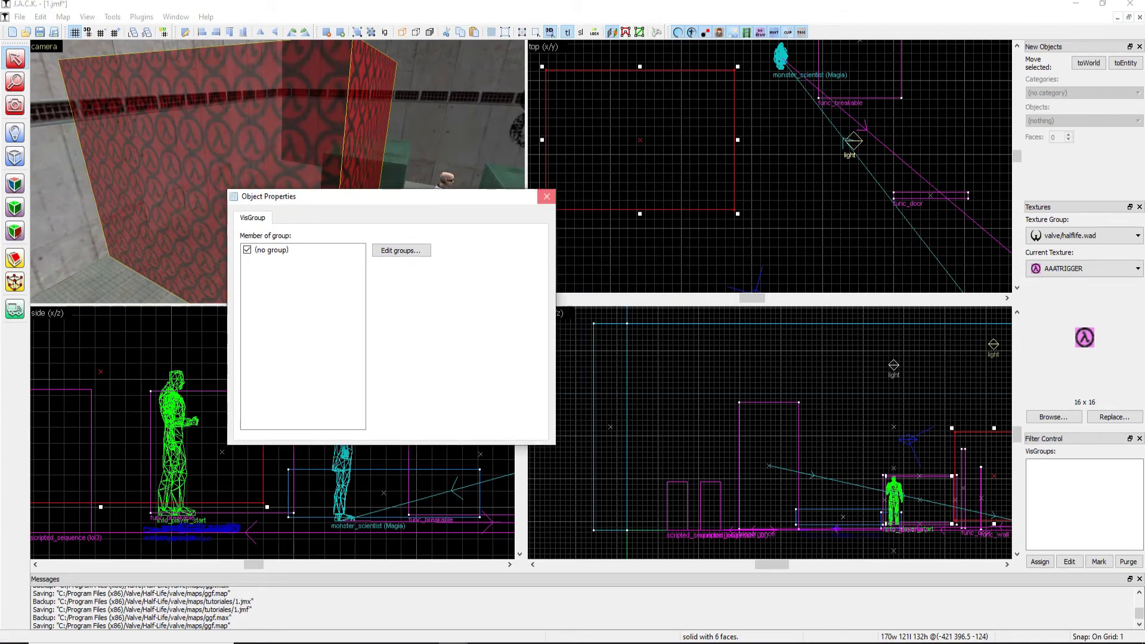
key("Escape")
right_click(299, 178)
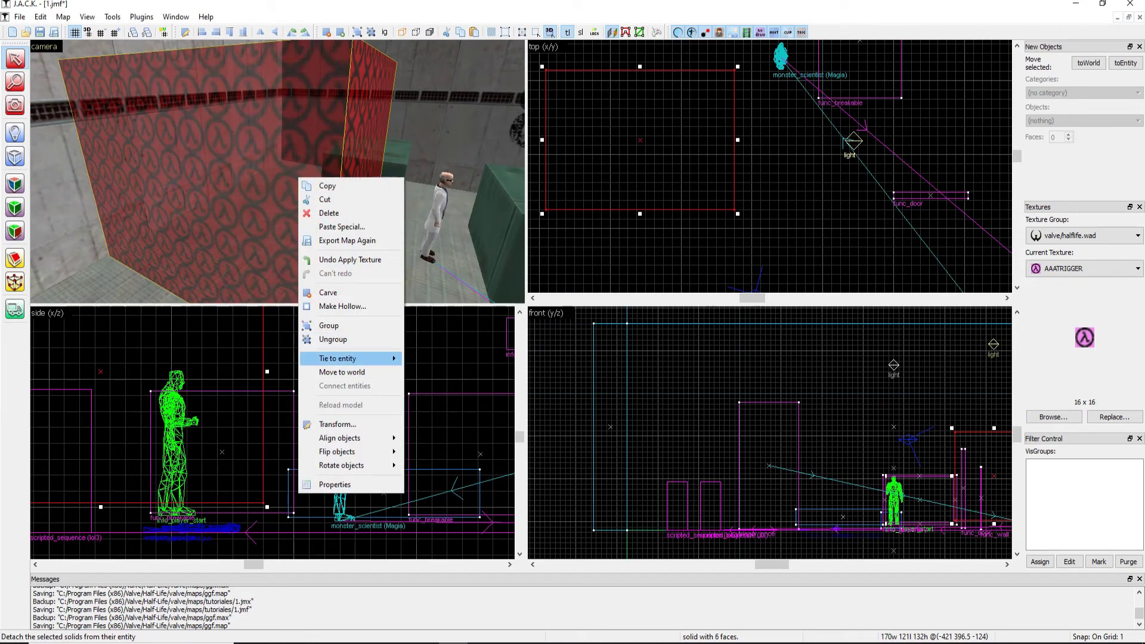
mouse_move(358, 358)
mouse_move(441, 448)
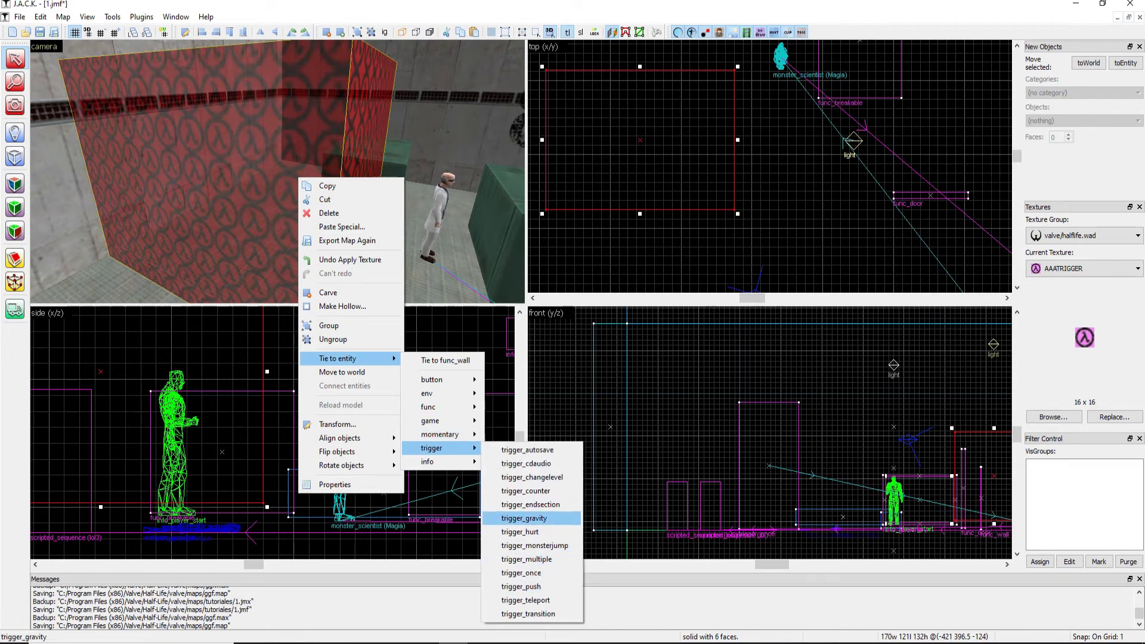
left_click(524, 518)
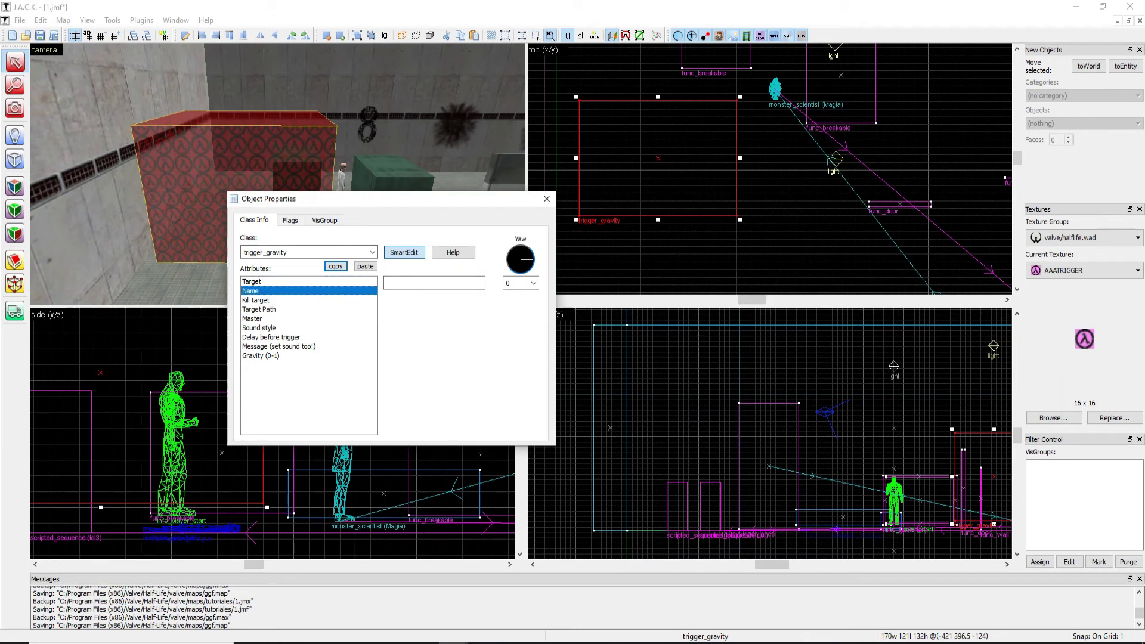
Set the trigger_gravity's Gravity (0-1) attribute to -100 and close its properties
left_click(308, 355)
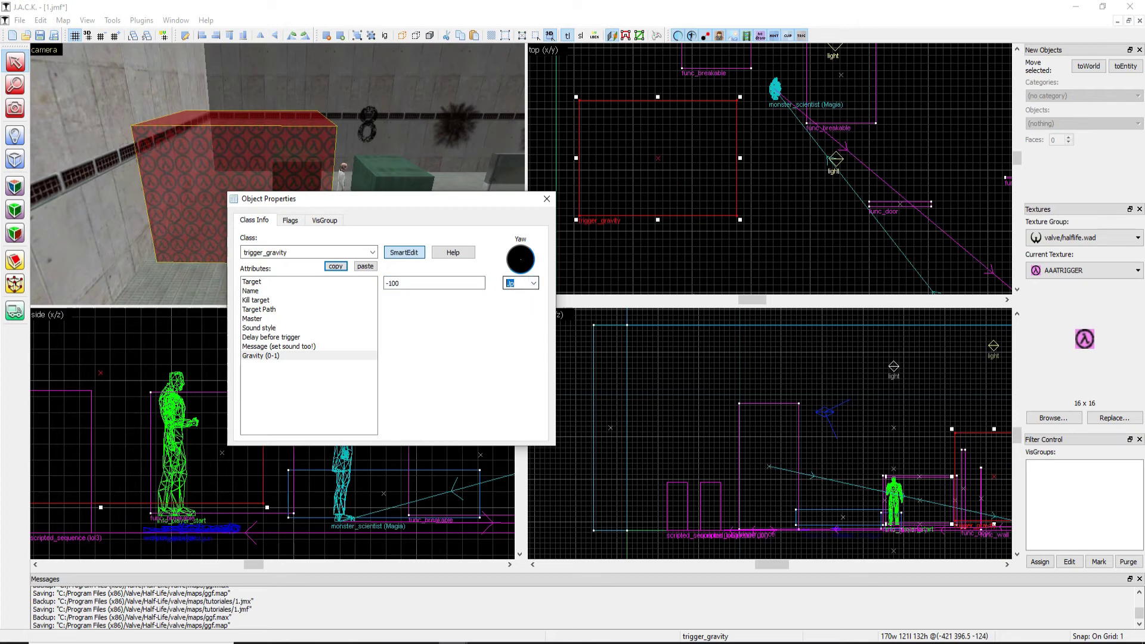
left_click(546, 199)
key("z")
key("s")
key("w")
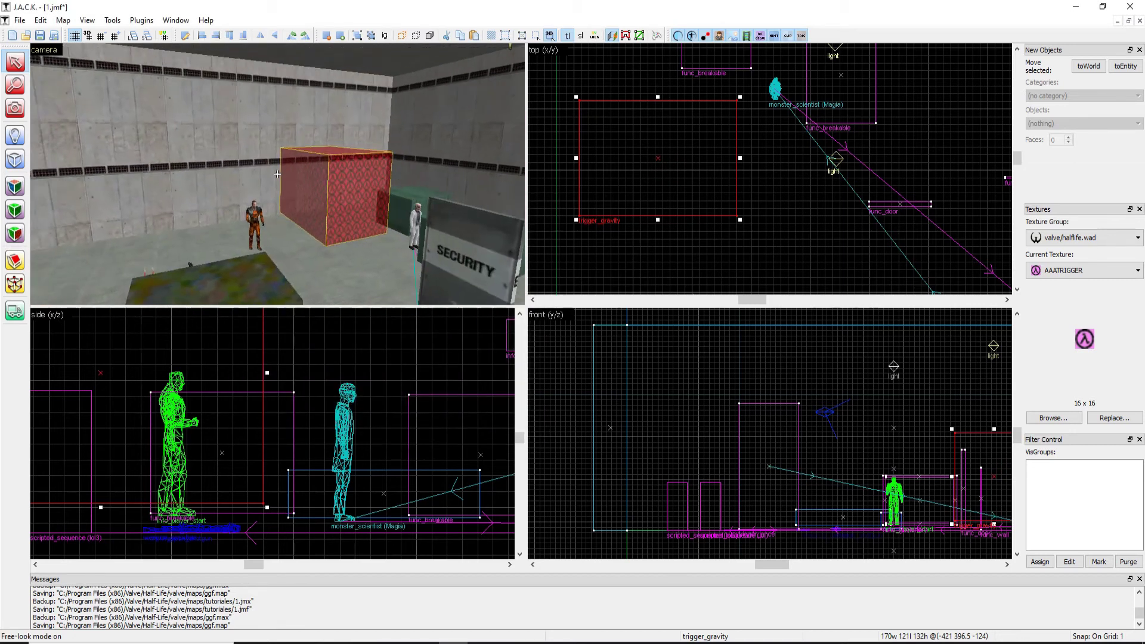
key("a")
key("s")
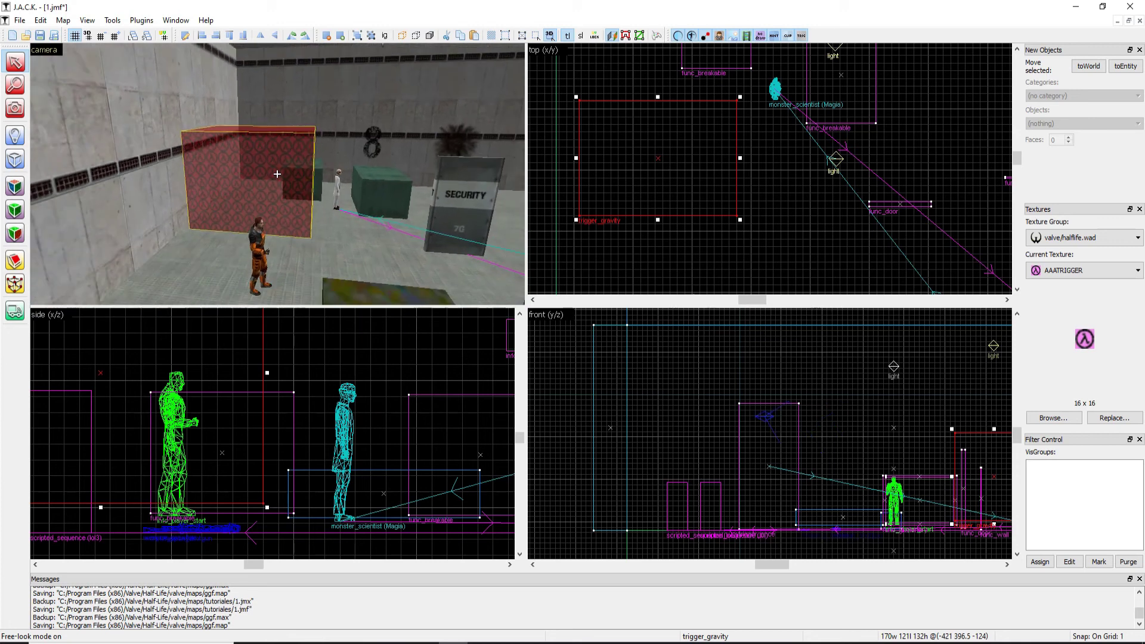
Save the map, compile it with CSG, BSP, VIS and LIGHT on Normal, and run it in Half-Life
left_click(19, 20)
left_click(27, 168)
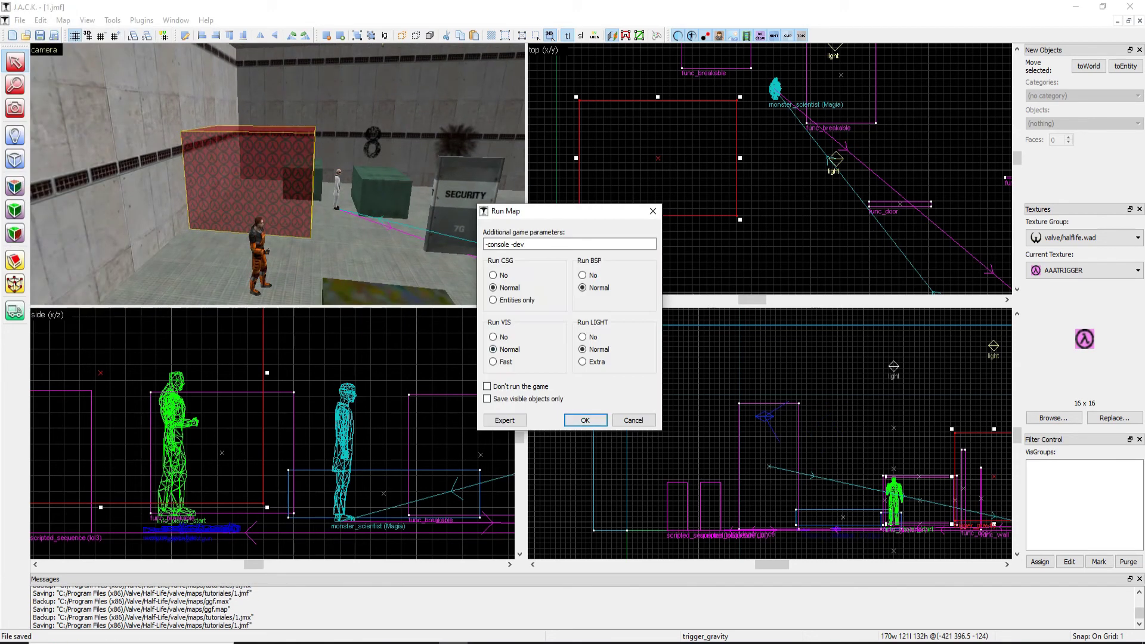
key("Return")
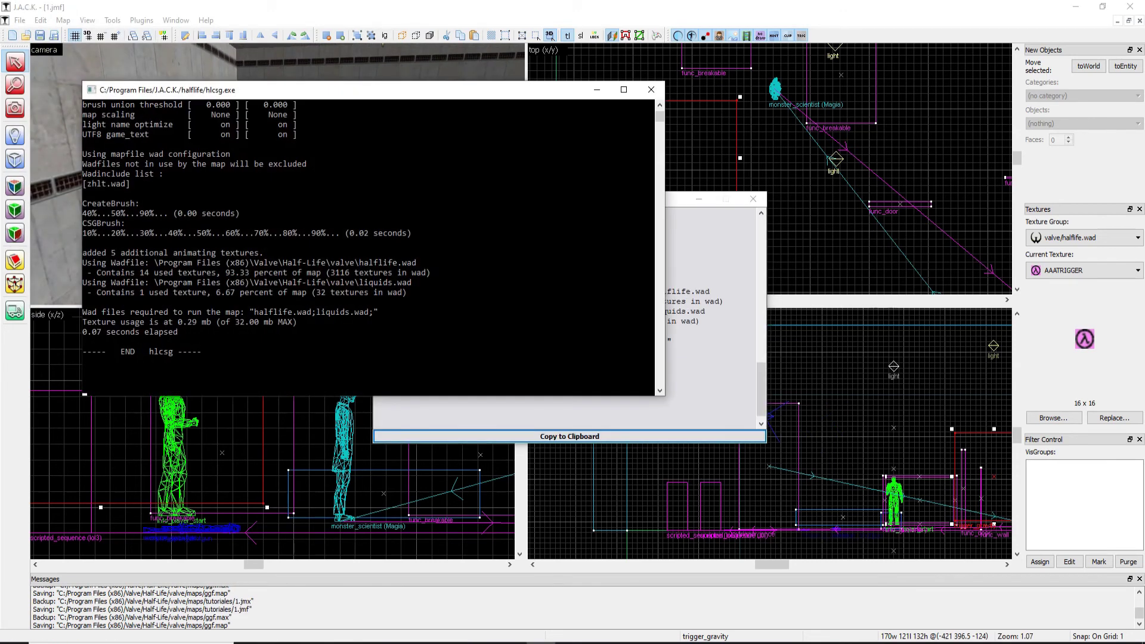
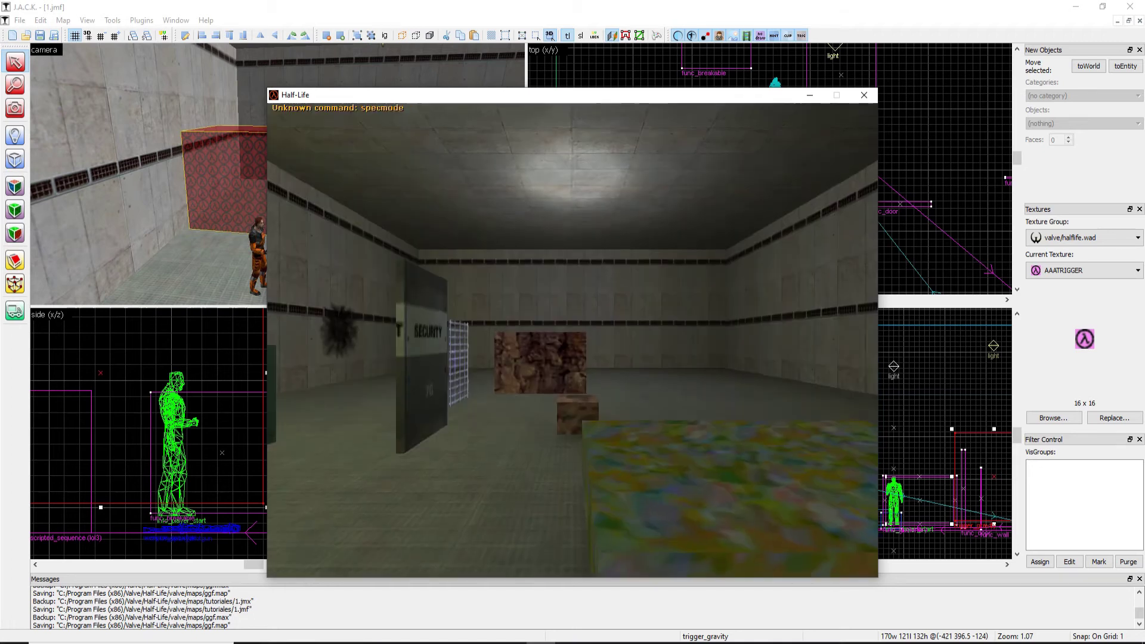
Test the gravity trigger in the game by walking into its area and jumping, and bring up the console
key("w")
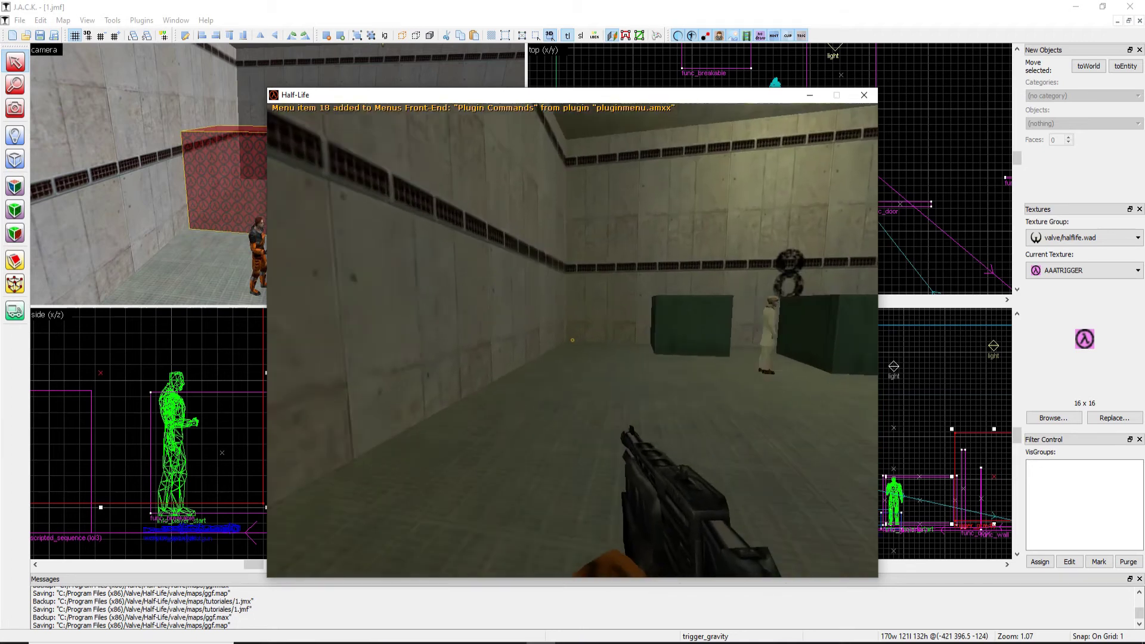
left_click(572, 340)
key("q")
key("space")
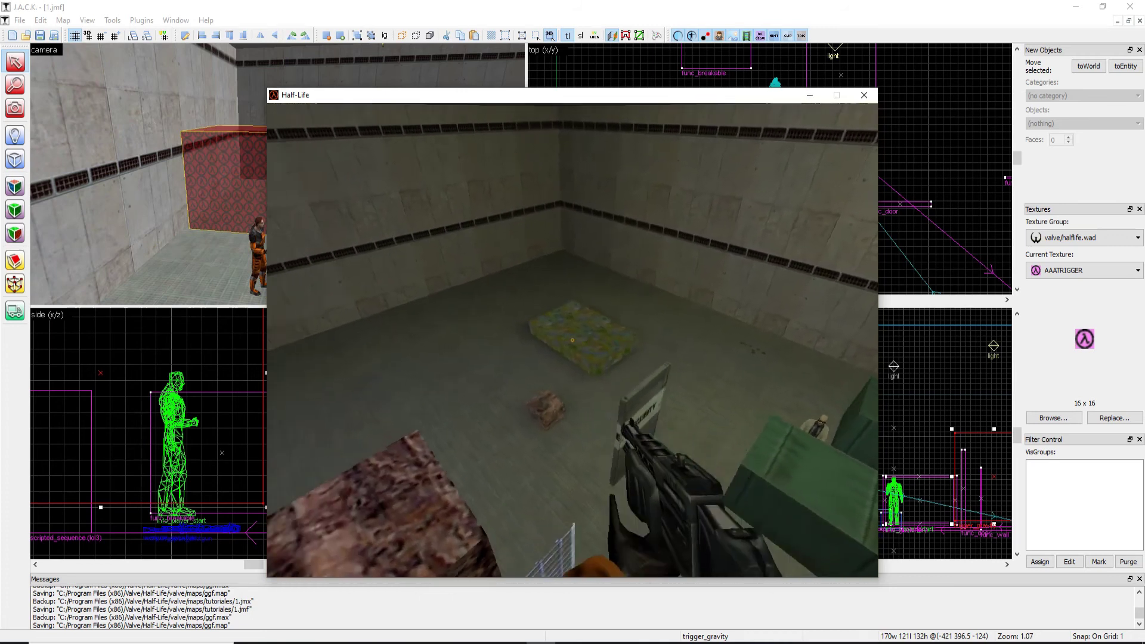
key("r")
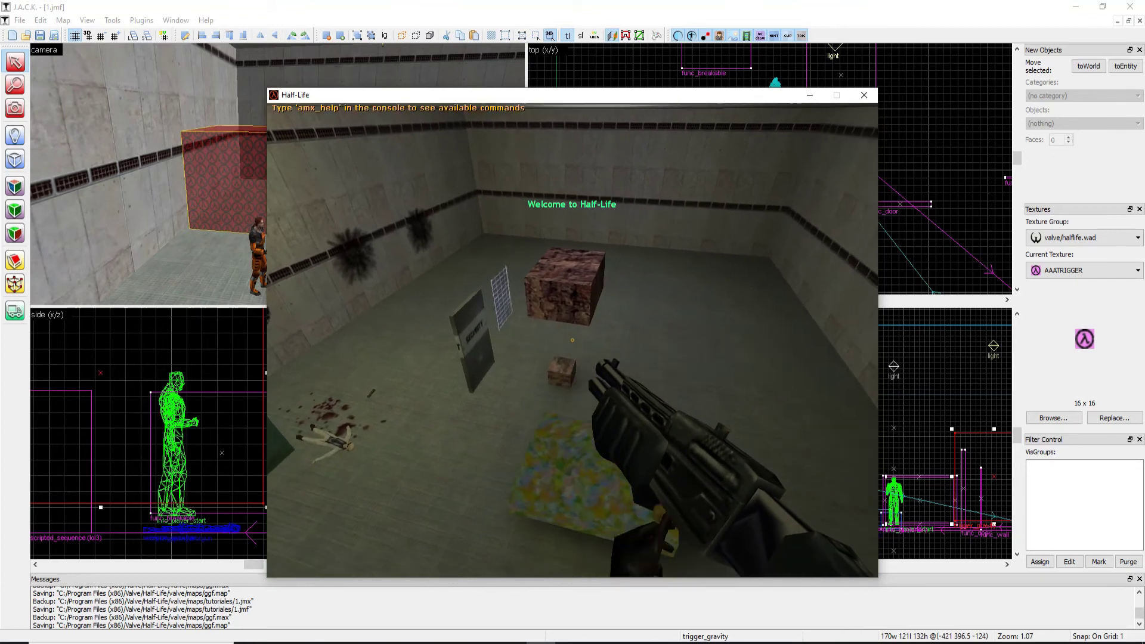
key("grave")
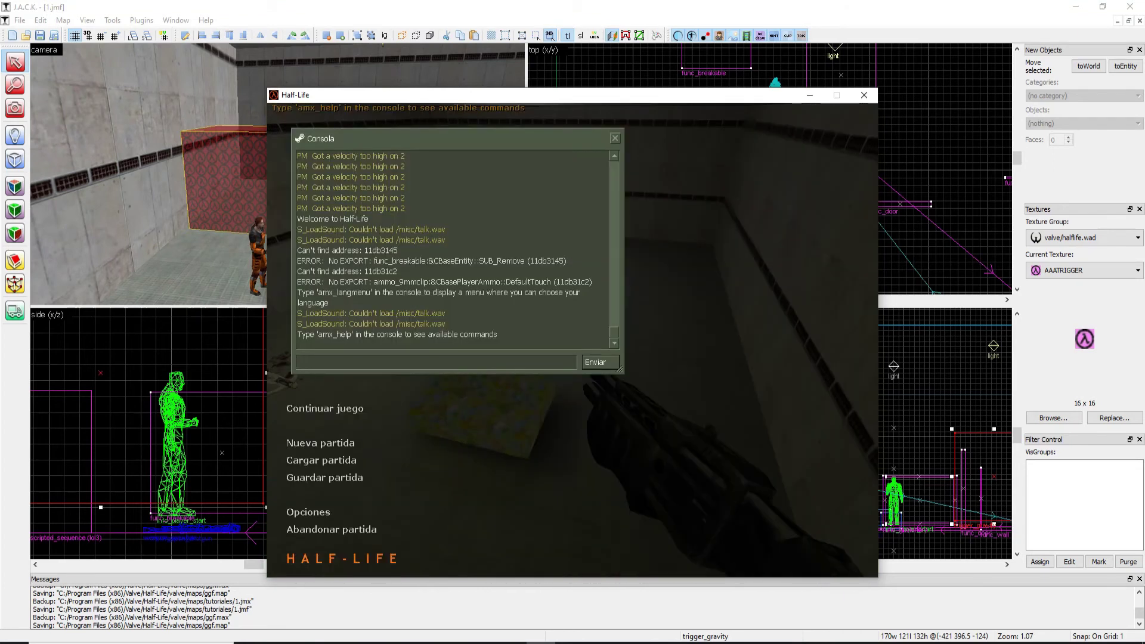
Walk through the room past the scientist, the rock blocks and the colourful platform to examine them in the game
key("w")
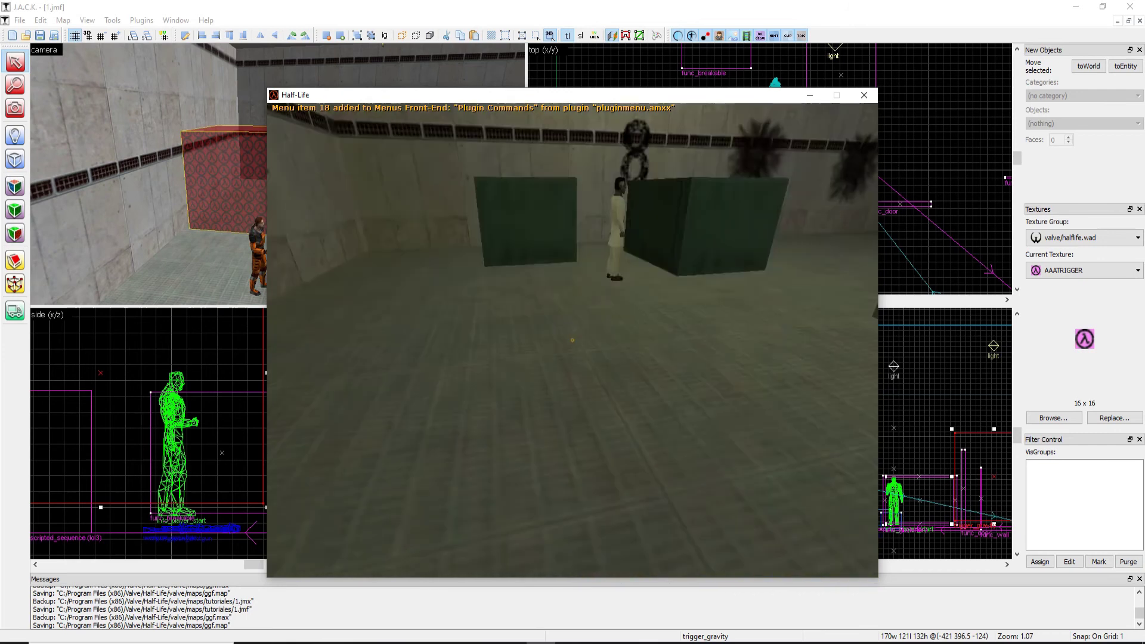
key("w")
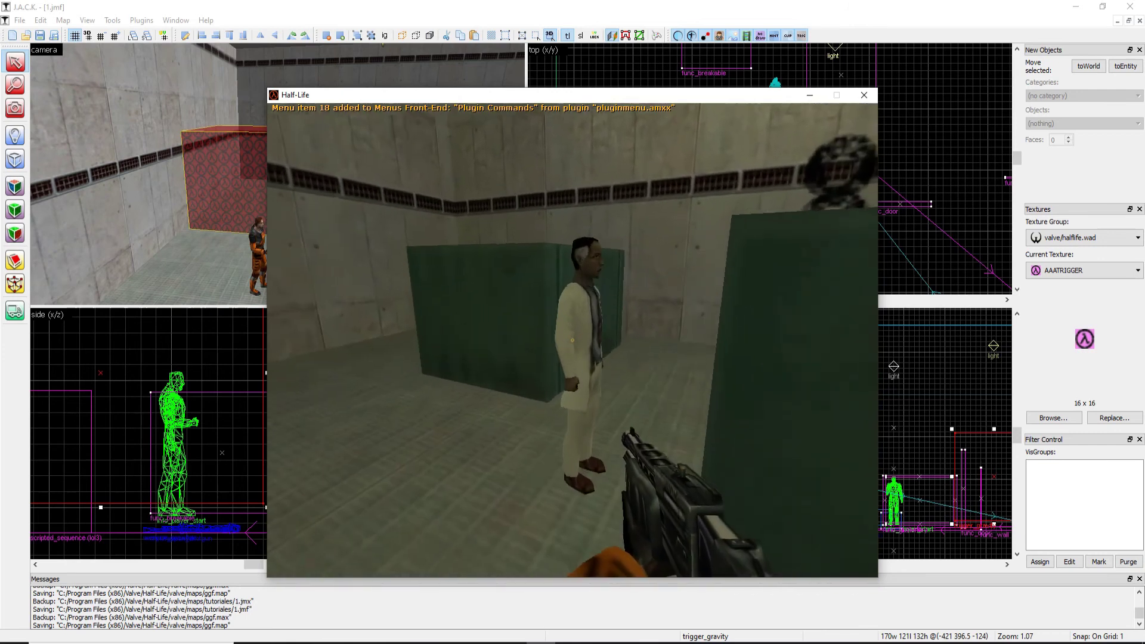
key("s")
key("s")
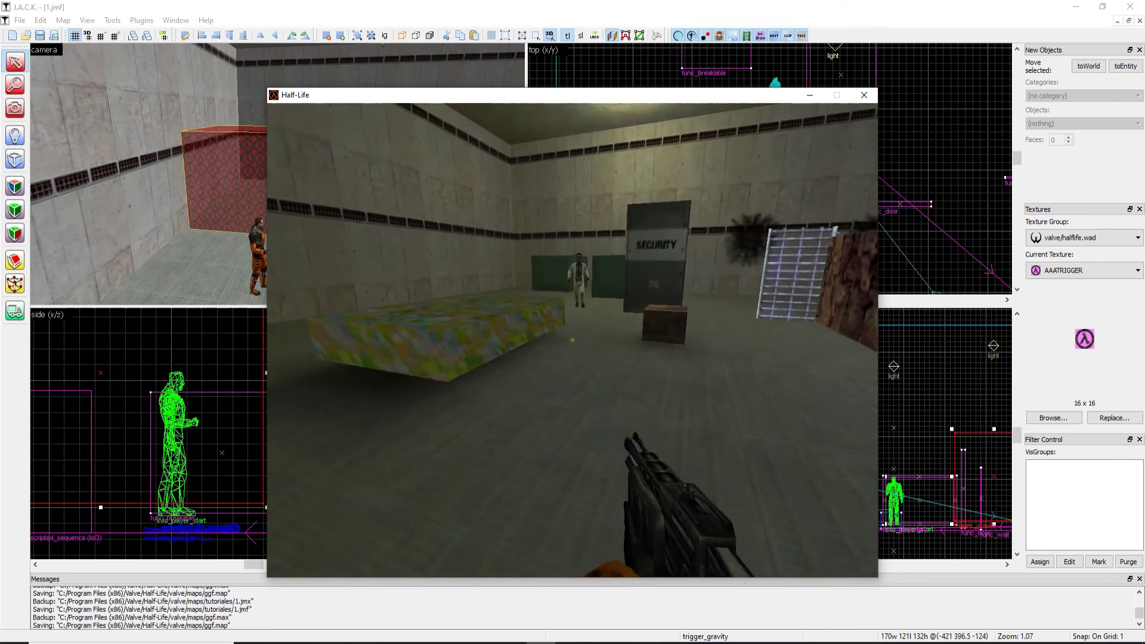
key("s")
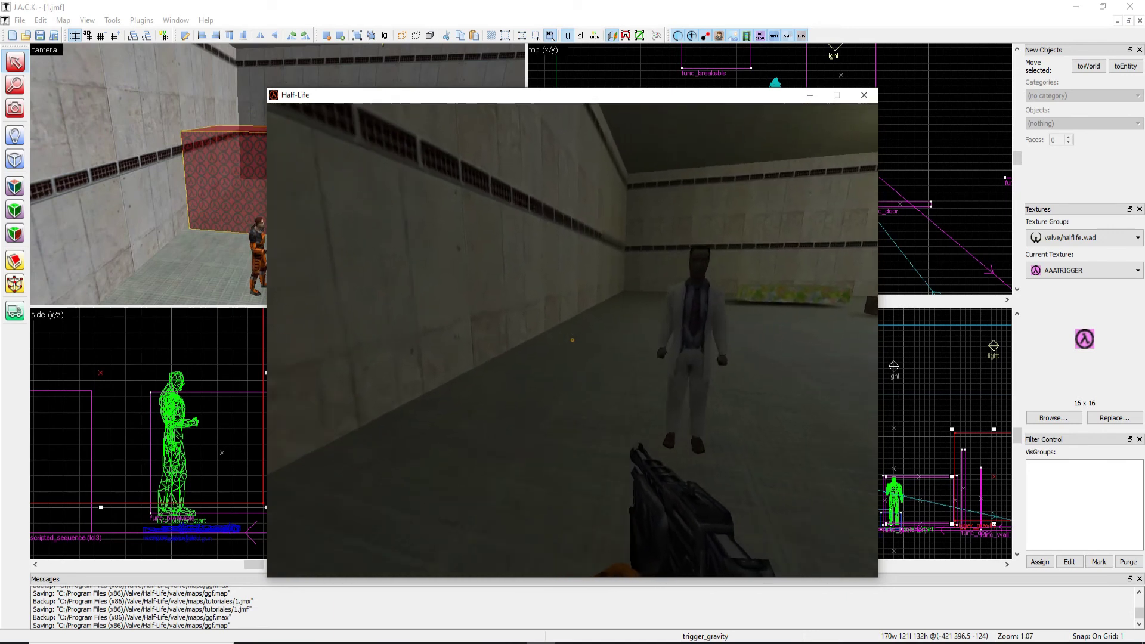
key("a")
key("s")
key("s")
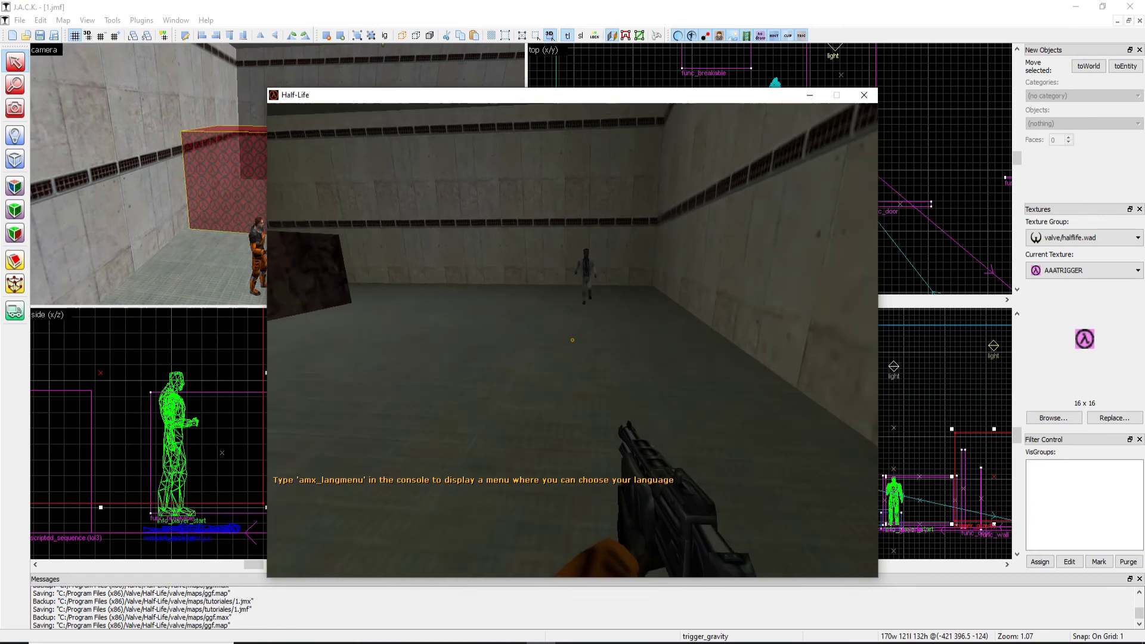
key("w")
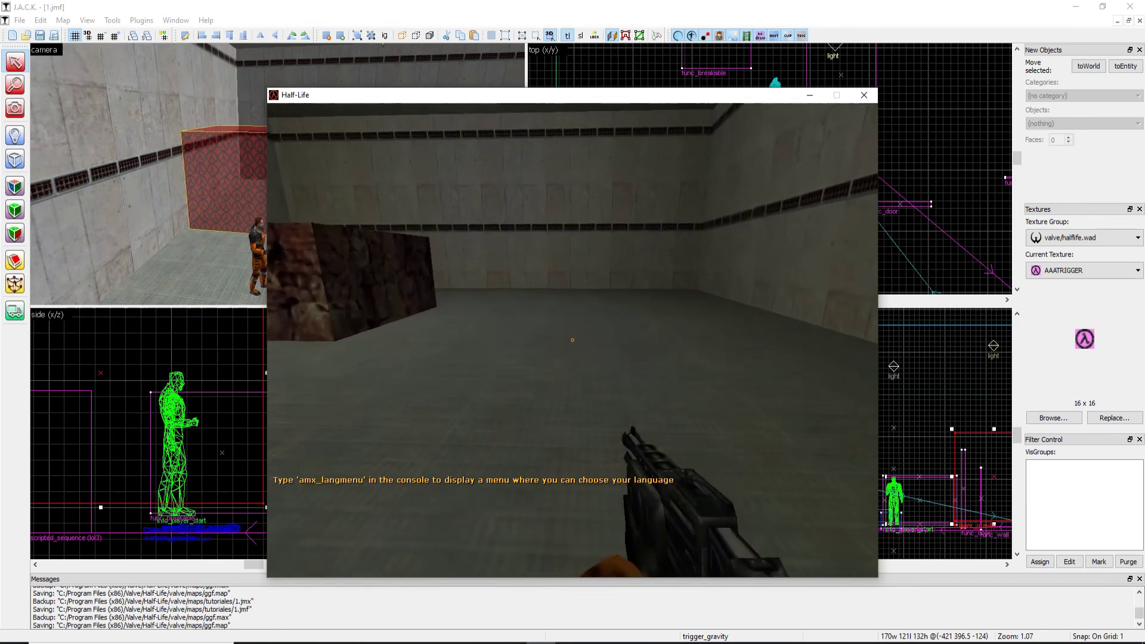
key("w")
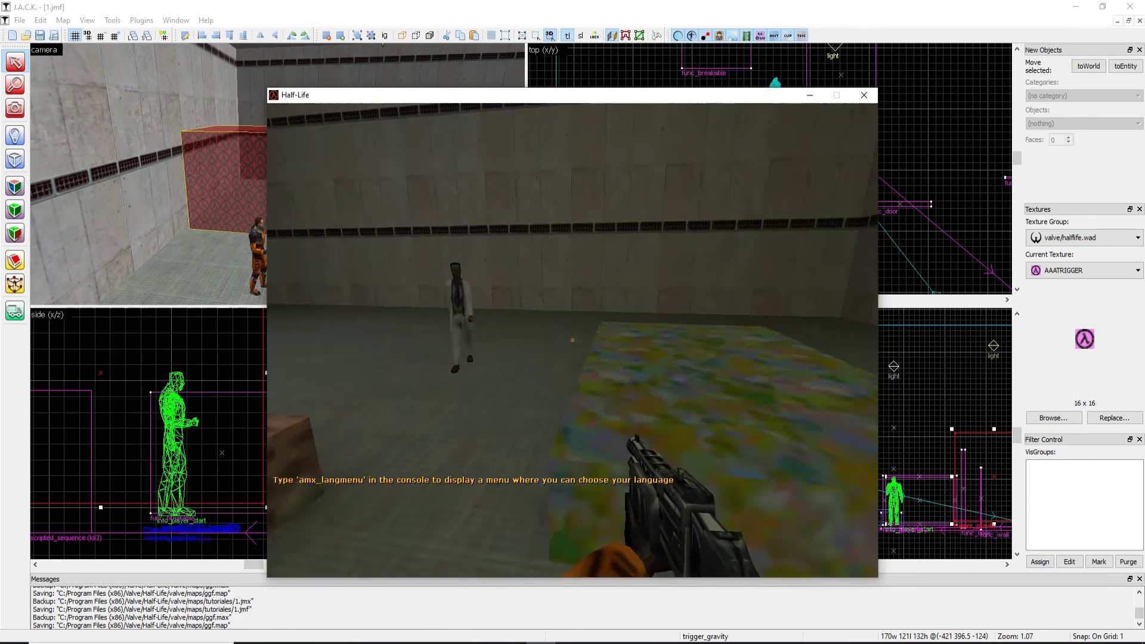
Switch back to J.A.C.K., close the compile log and look over the trigger volume in the 3D view
key("Escape")
left_click(120, 179)
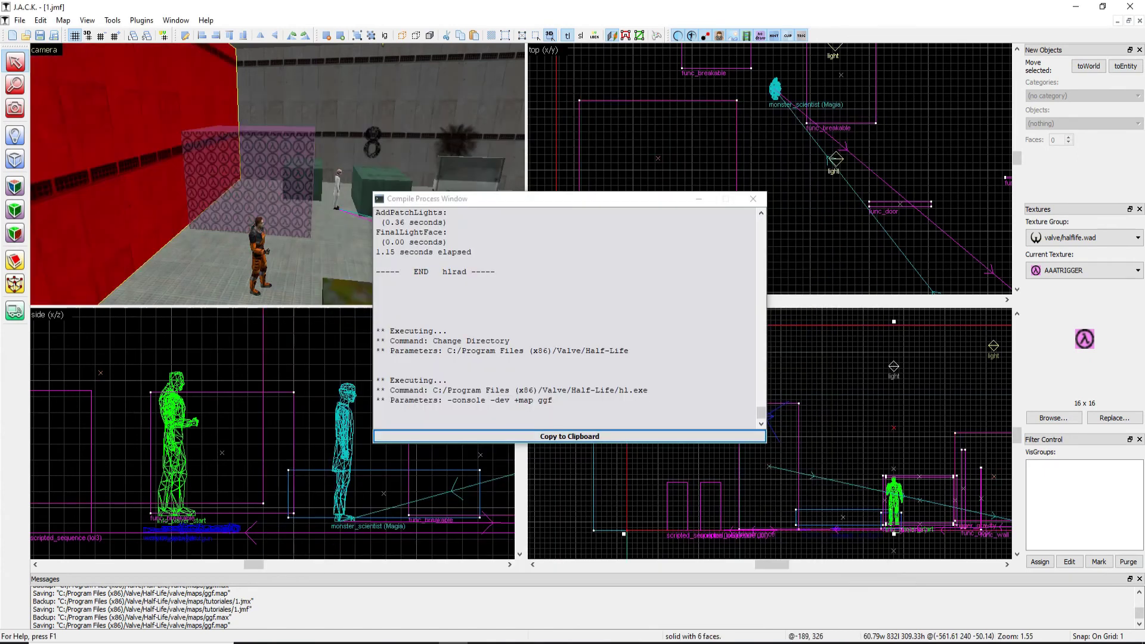
left_click(753, 199)
key("z")
key("w")
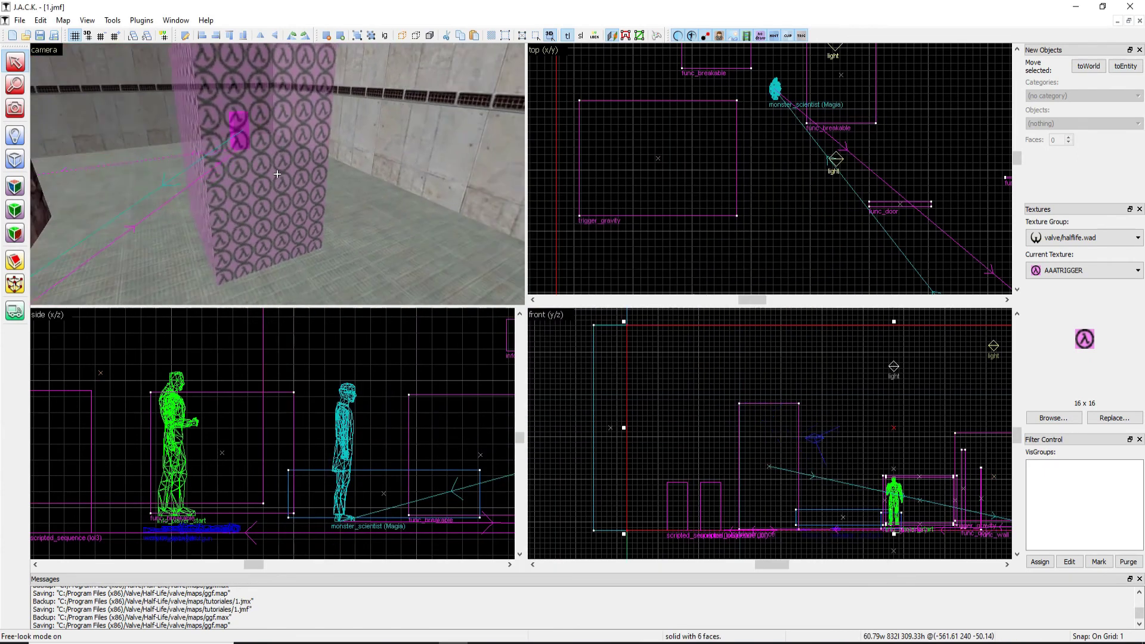
Switch back to Half-Life, resume the game and walk around near the platform and the small rock block
key("alt+Tab")
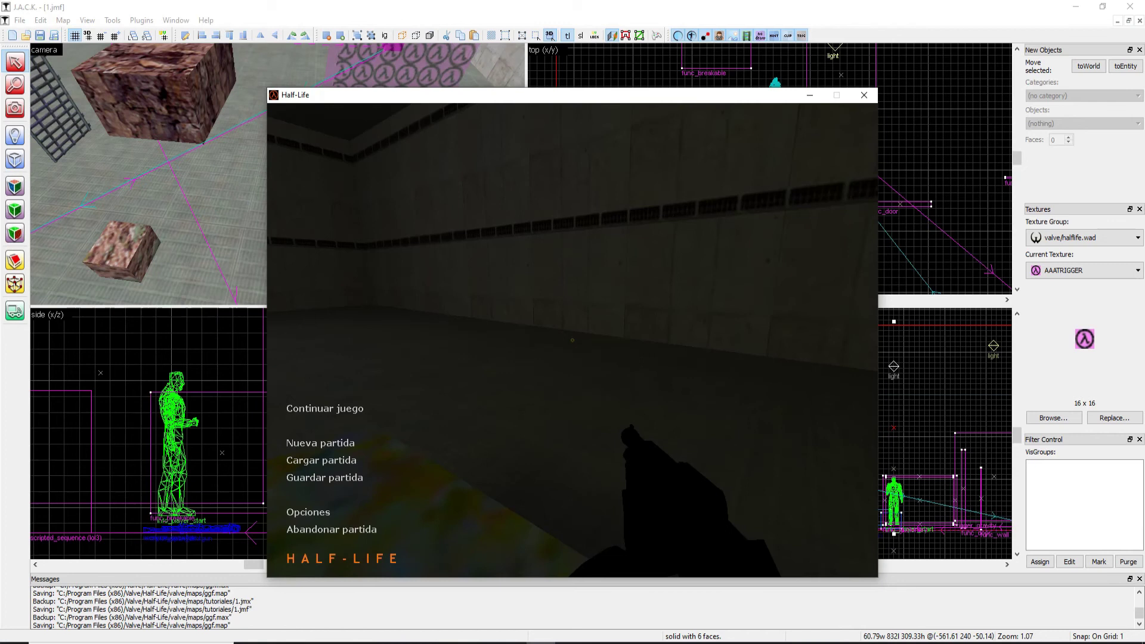
key("Escape")
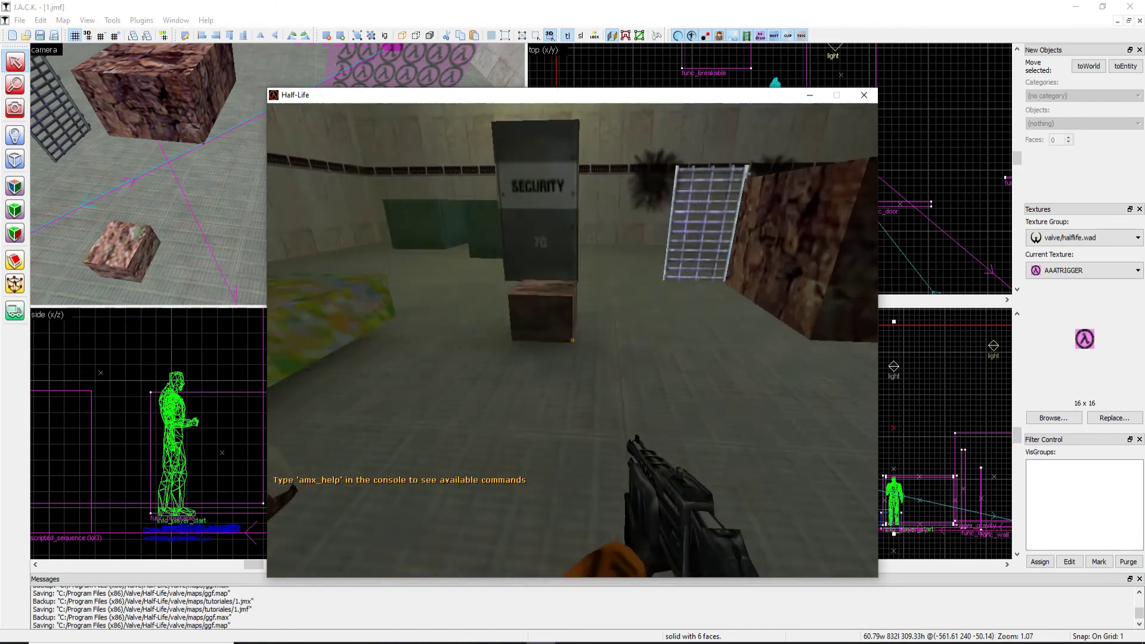
key("s")
key("w")
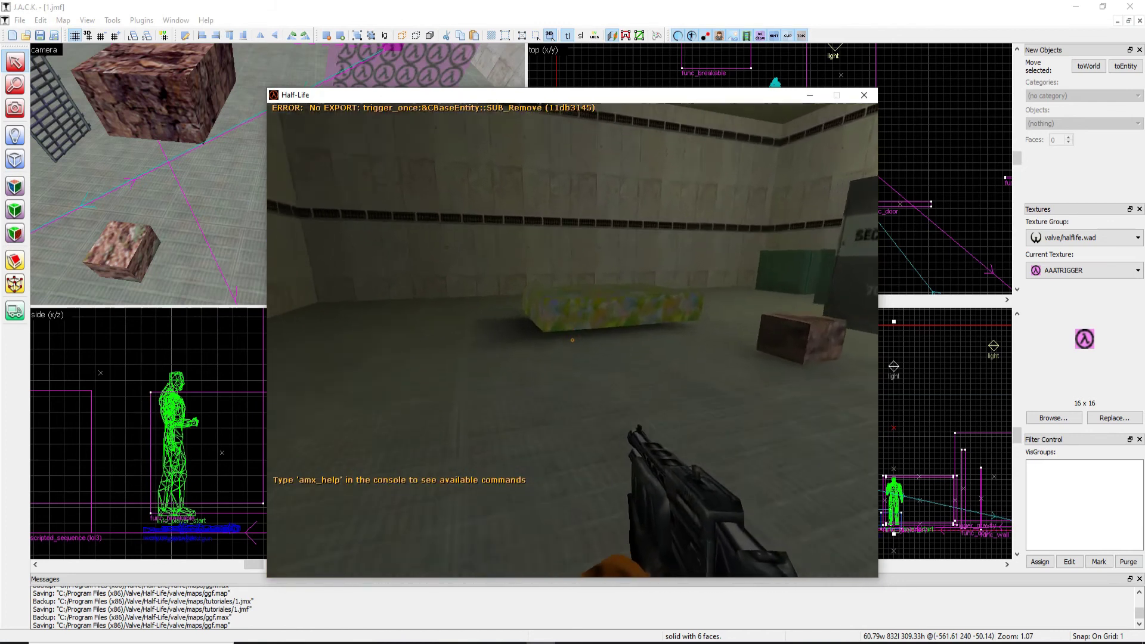
key("s")
key("w")
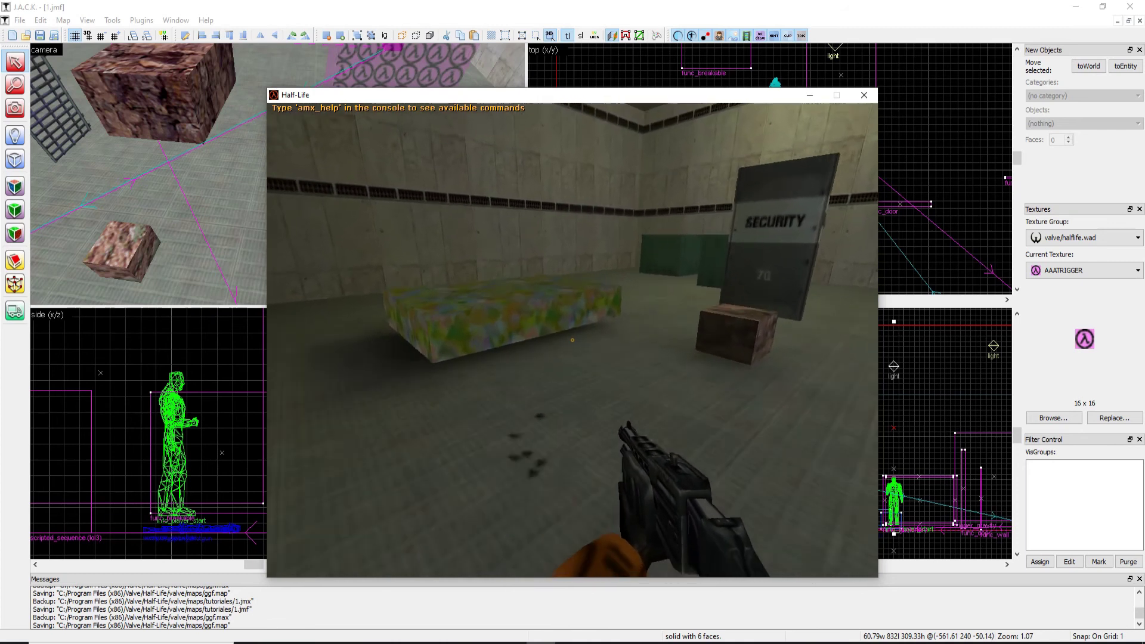
key("w")
Walk back into the trigger_gravity area and jump to test its gravity again
key("Escape")
key("Escape")
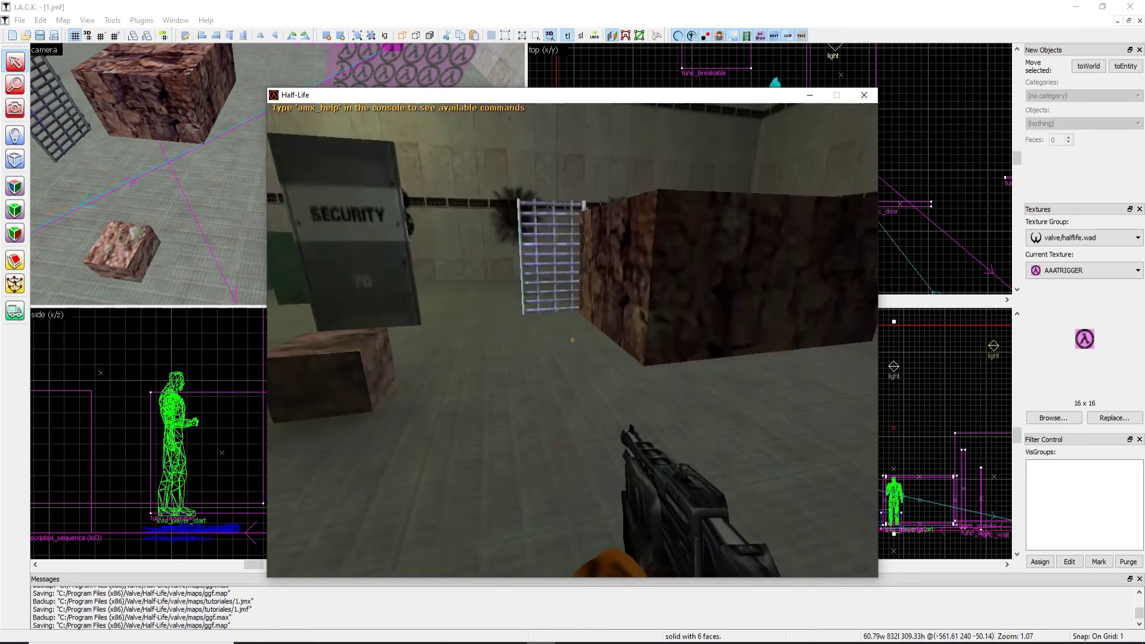
key("w")
key("w")
key("space")
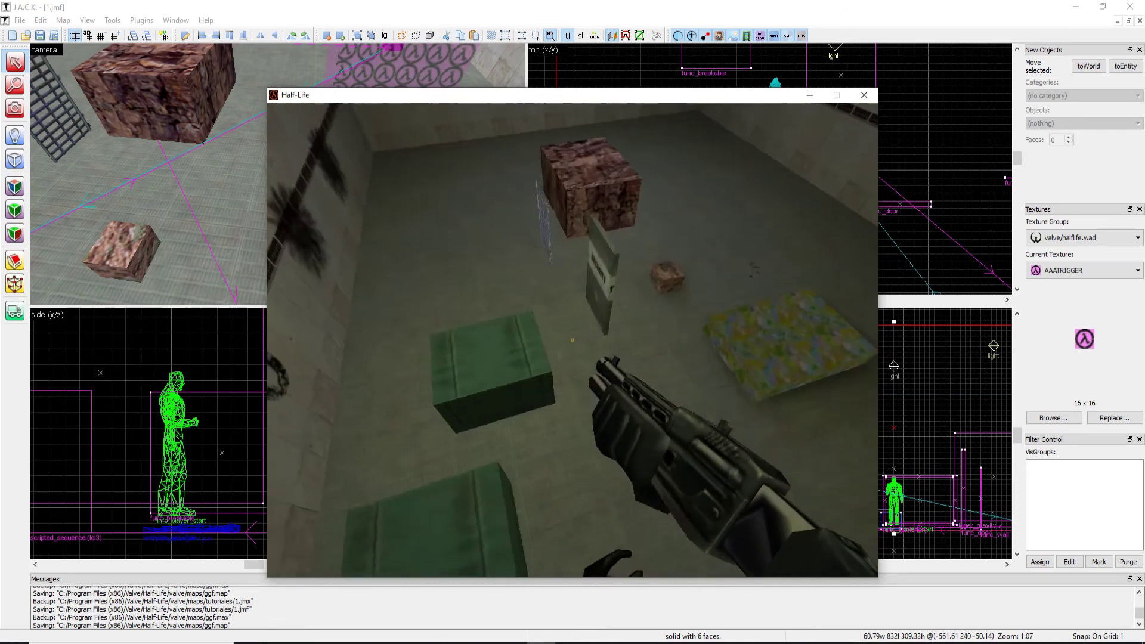
Pause the game, switch back to J.A.C.K. and select the trigger_gravity volume in the 3D view
key("Escape")
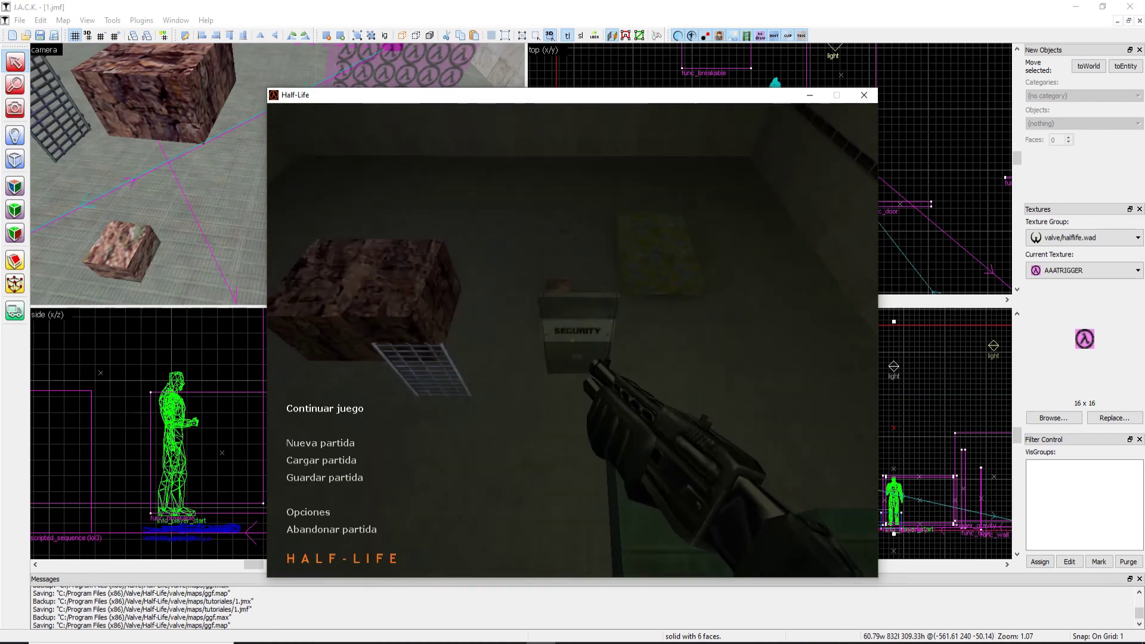
key("alt+Tab")
scroll(276, 174, "down", 3)
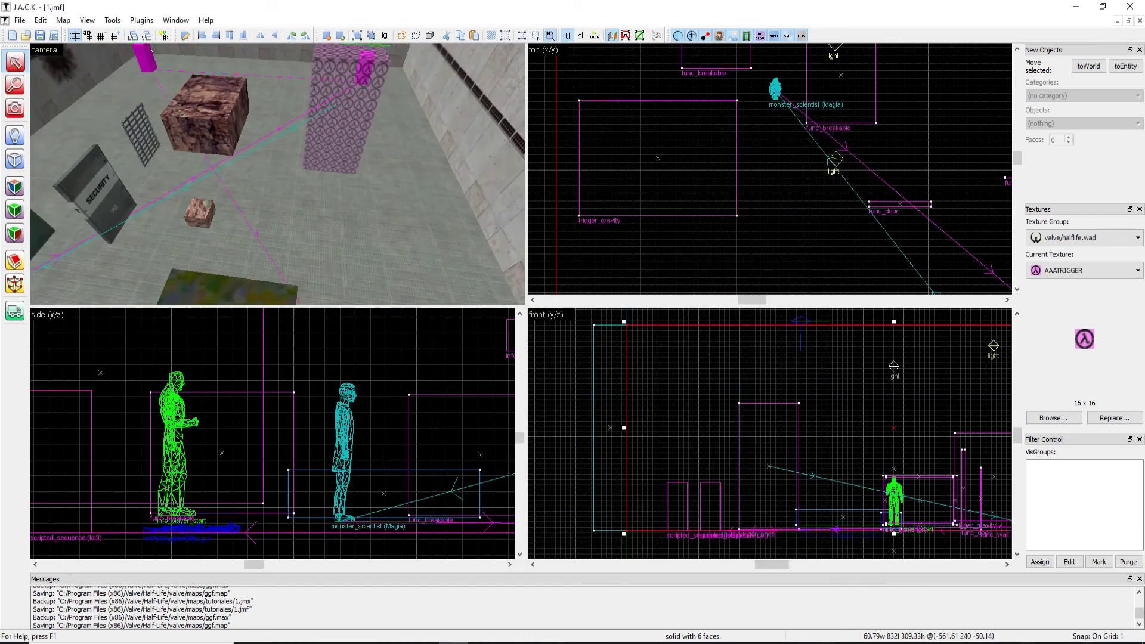
key("z")
left_click(277, 174)
Review the gravity value and direction in the trigger_gravity volume's object properties
key("s")
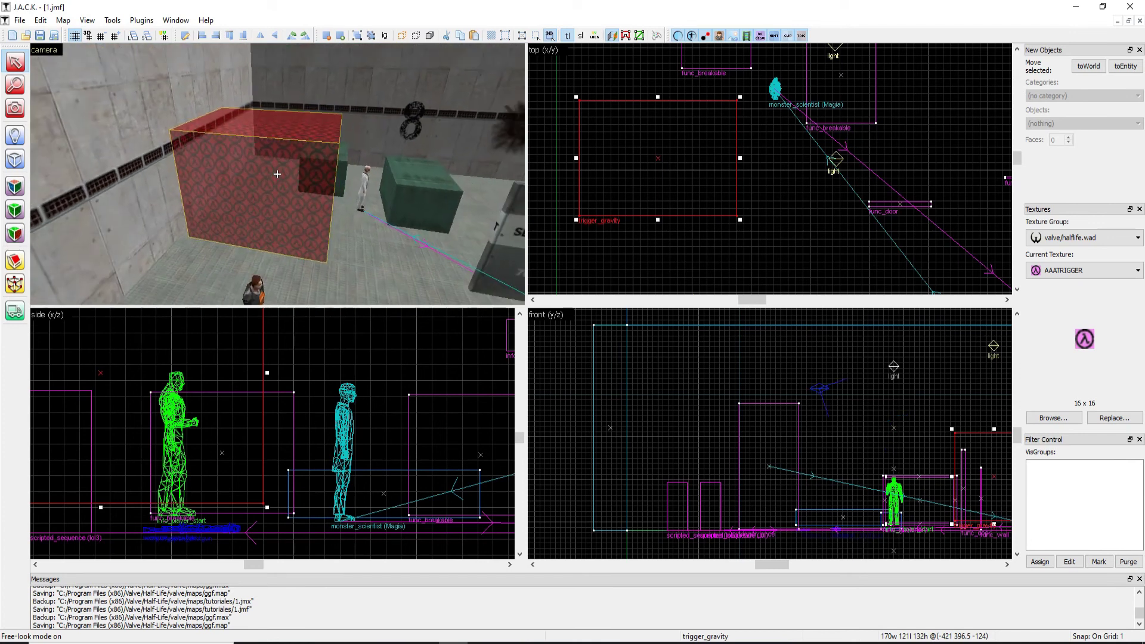
key("w")
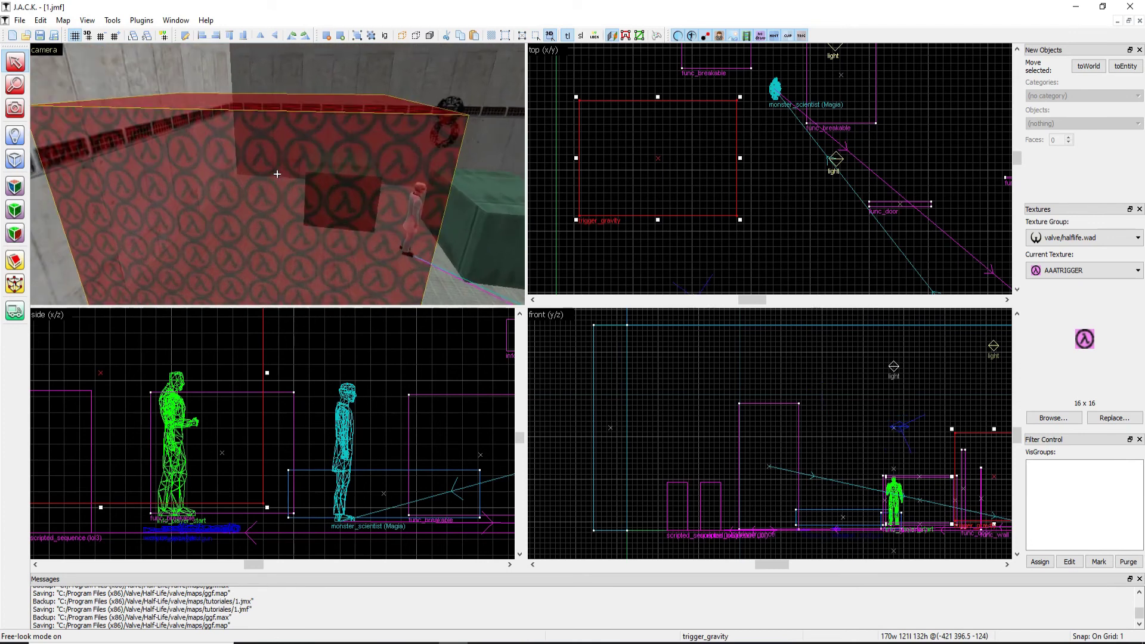
key("s")
key("alt+Return")
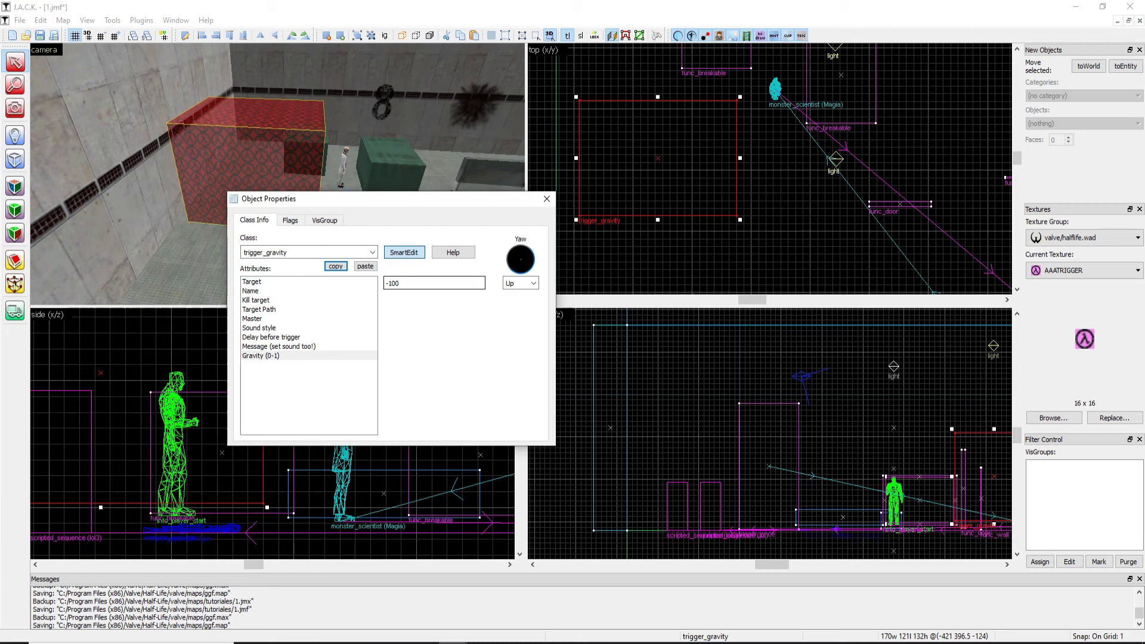
left_click(546, 199)
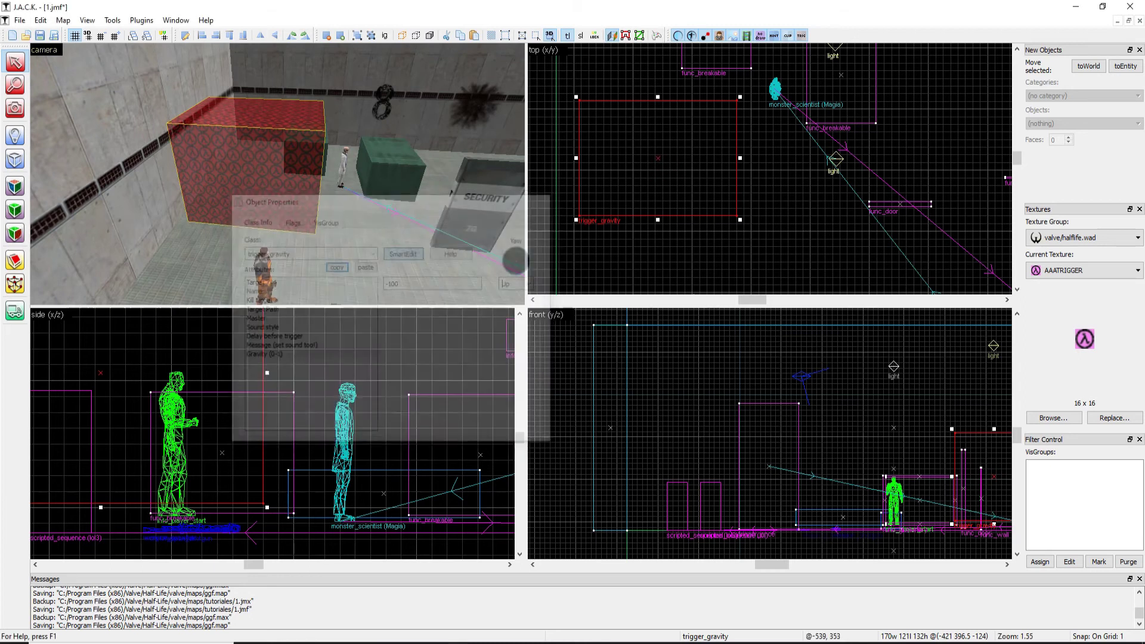
Move the trigger_gravity volume away from the player start, toward the func_breakable crates, centred at about X -397, Y 450
key("z")
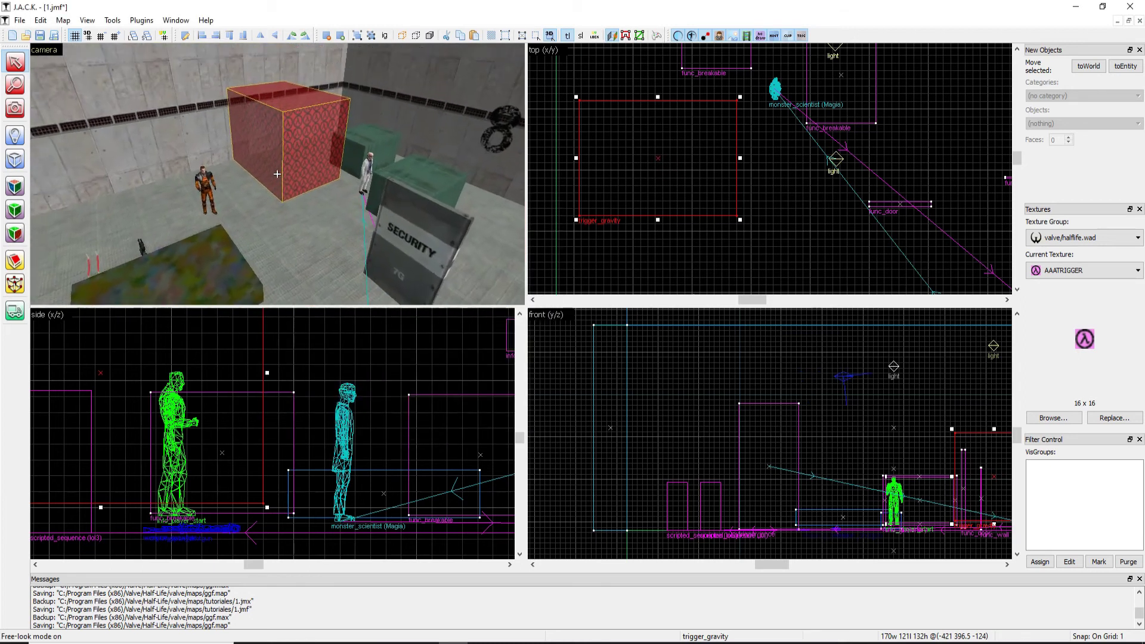
key("w")
key("a")
key("s")
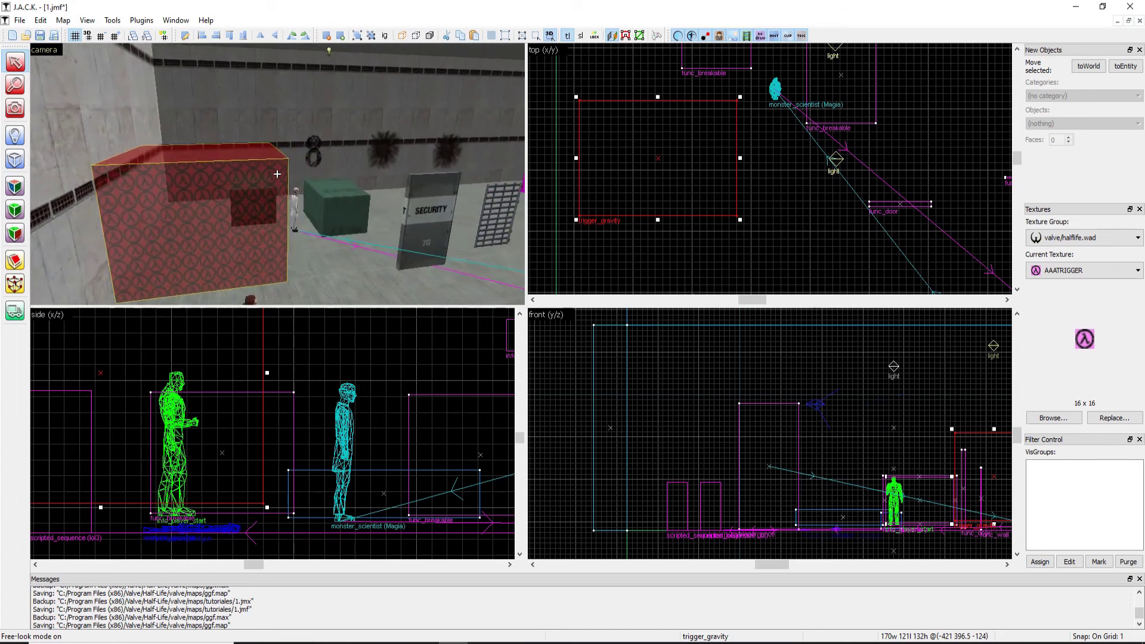
key("w")
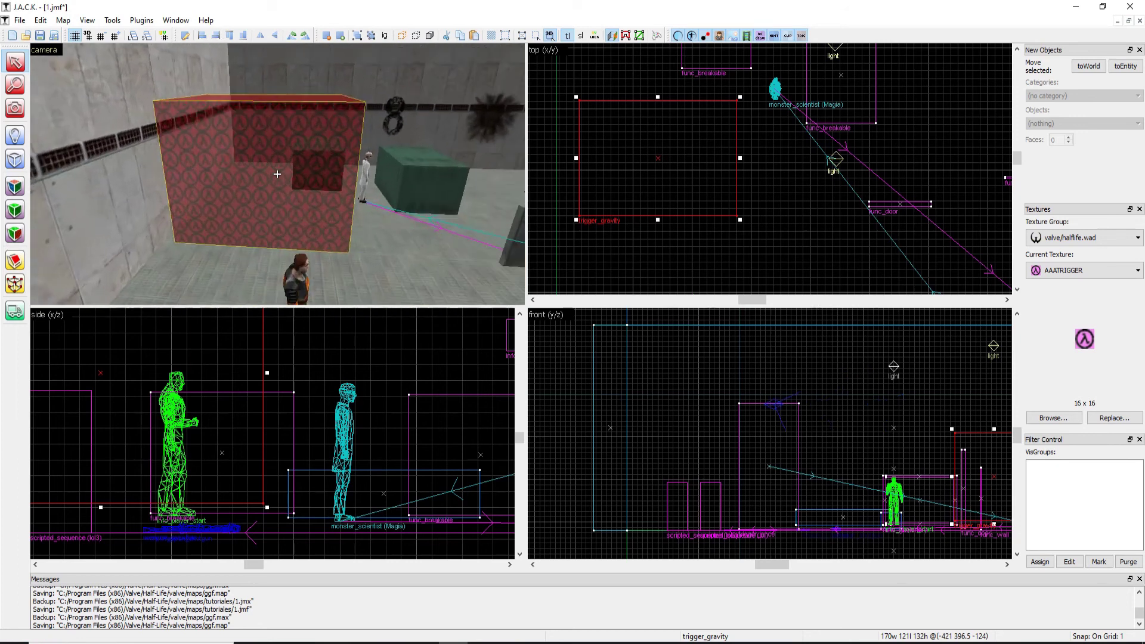
key("z")
scroll(674, 154, "down", 4)
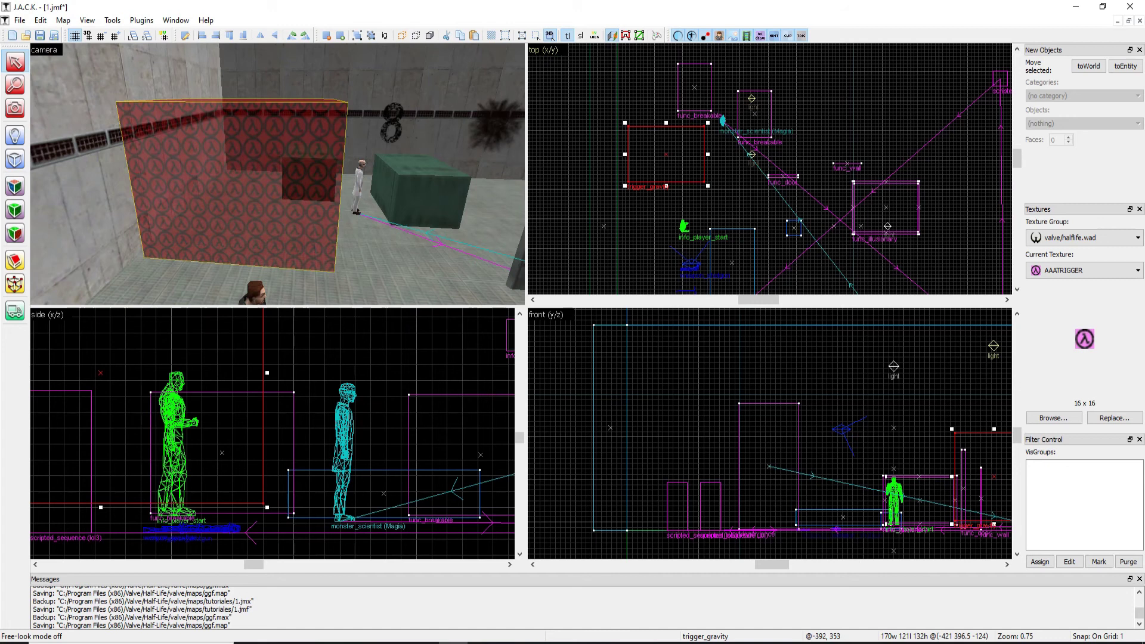
left_click_drag(670, 170, 681, 145)
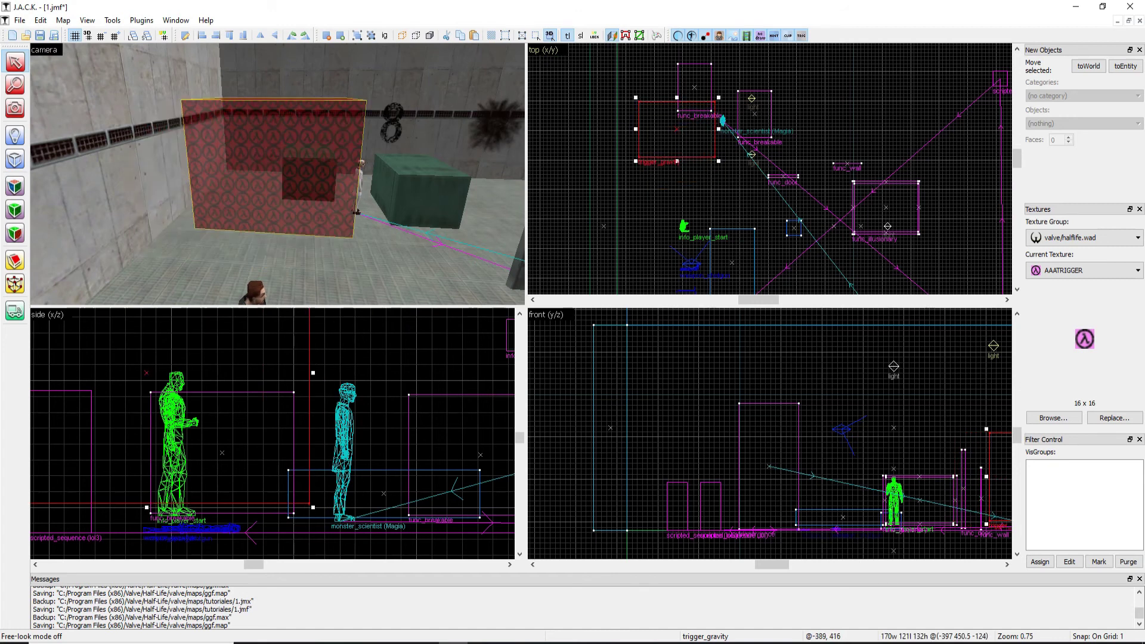
Raise the trigger_gravity volume in the front view so it floats well above the floor
scroll(919, 436, "down", 4)
scroll(978, 471, "up", 3)
left_click_drag(940, 440, 936, 376)
Shift the raised trigger_gravity volume toward the scientist and lower it slightly, centring it at about X -343, Z -40
key("z")
key("z")
left_click(358, 212)
scroll(437, 442, "down", 4)
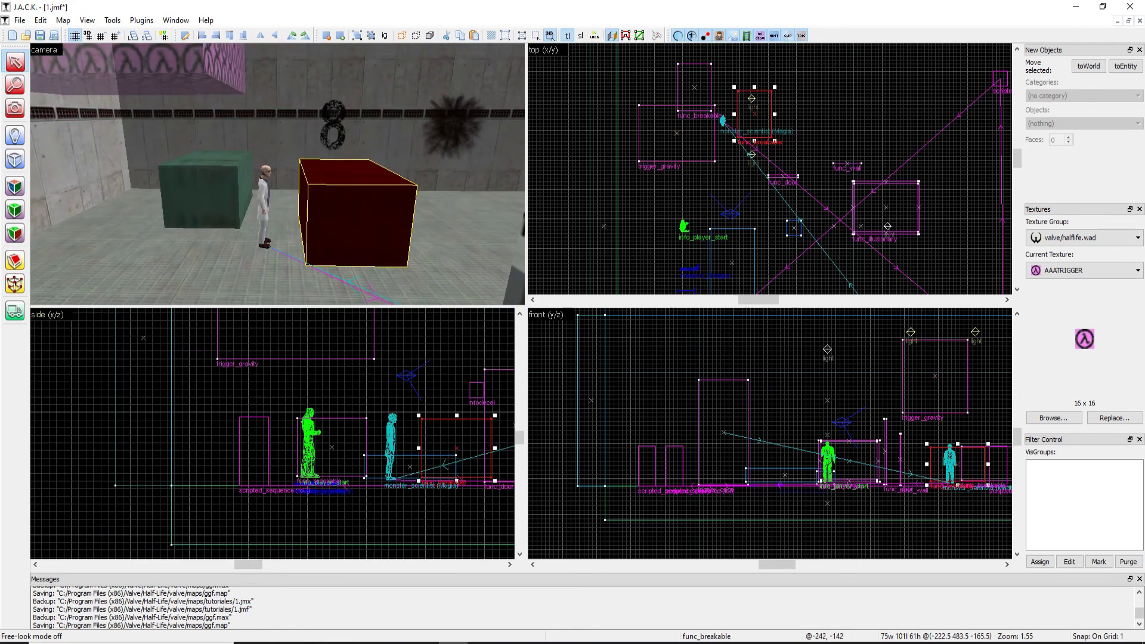
scroll(277, 173, "up", 2)
scroll(277, 173, "down", 4)
left_click(161, 90)
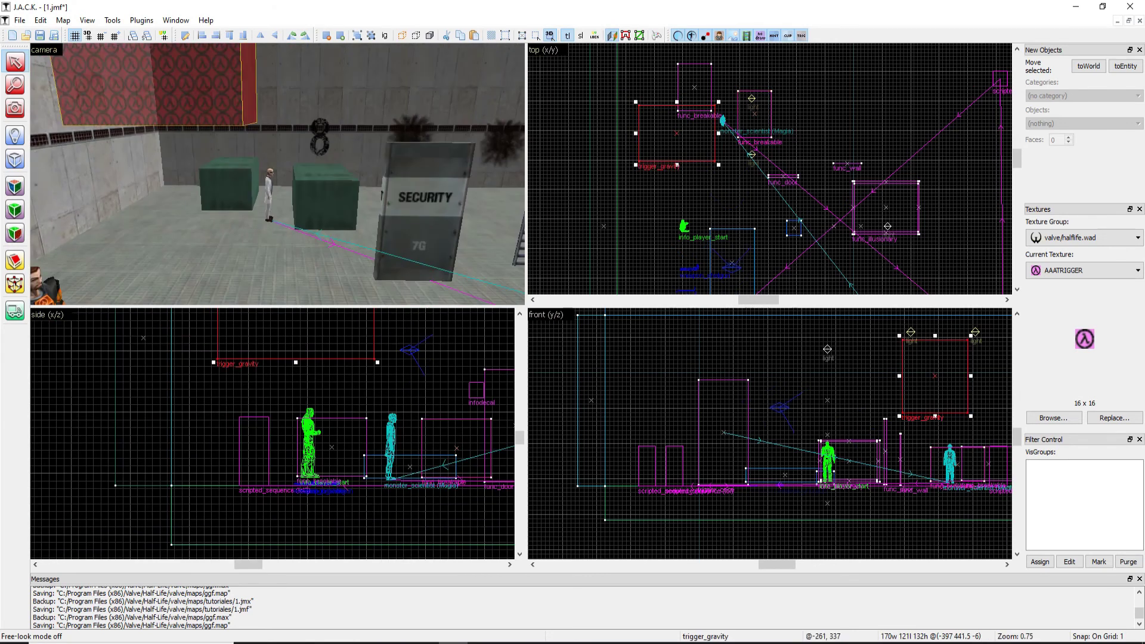
left_click_drag(310, 347, 360, 378)
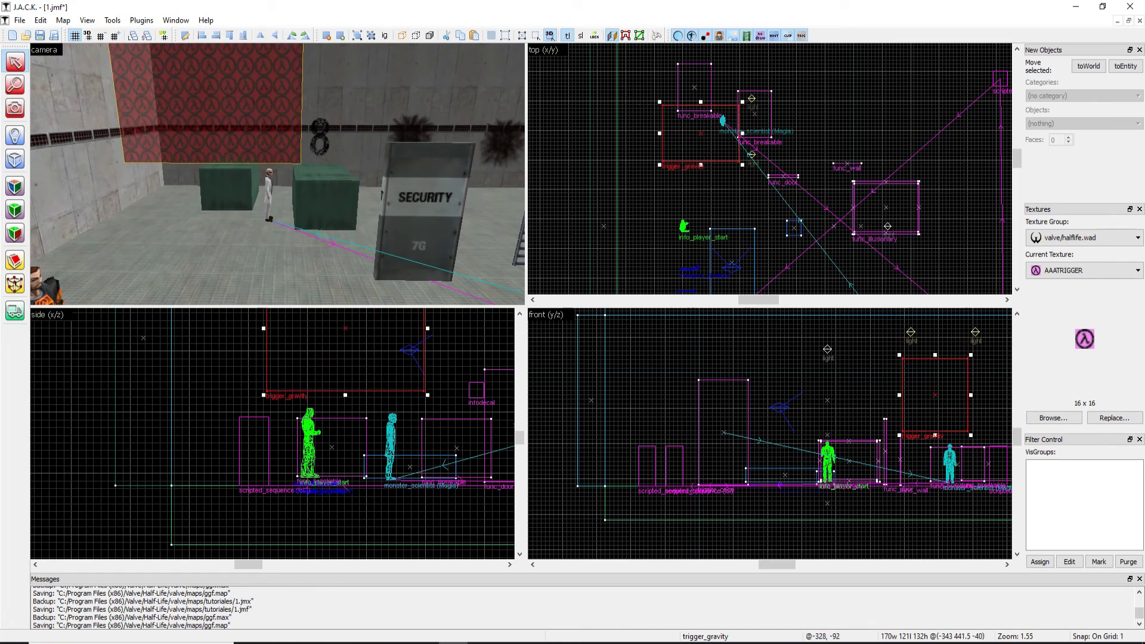
Resize the green func_breakable crate nearer the security door to 37 units wide and 34 units high
key("z")
key("w")
key("s")
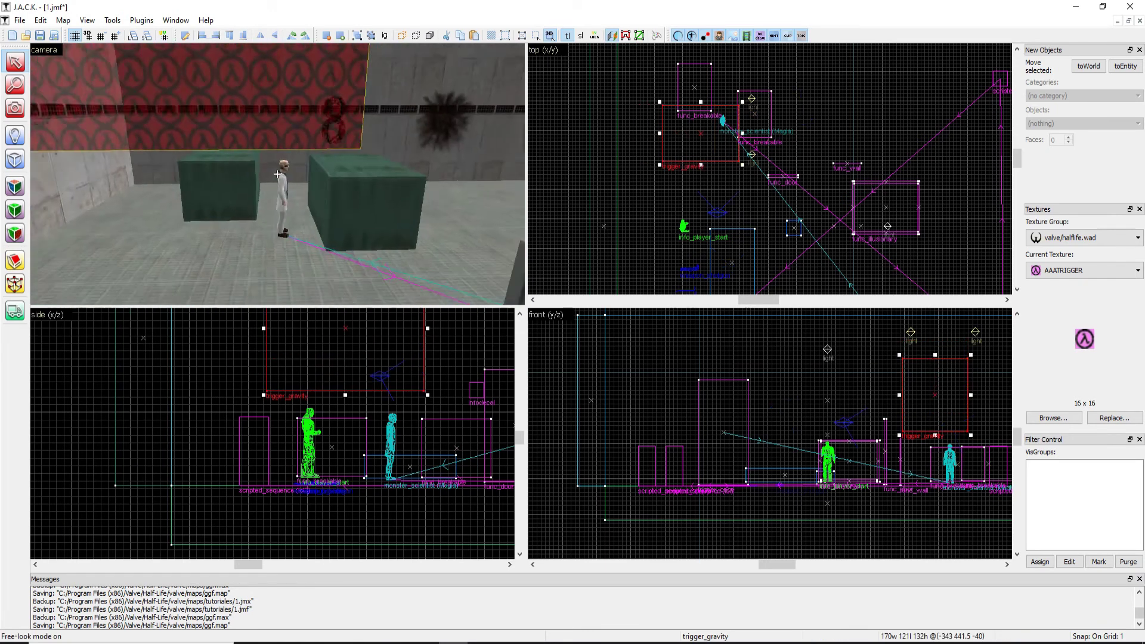
key("w")
key("z")
left_click(277, 174)
scroll(727, 101, "up", 4)
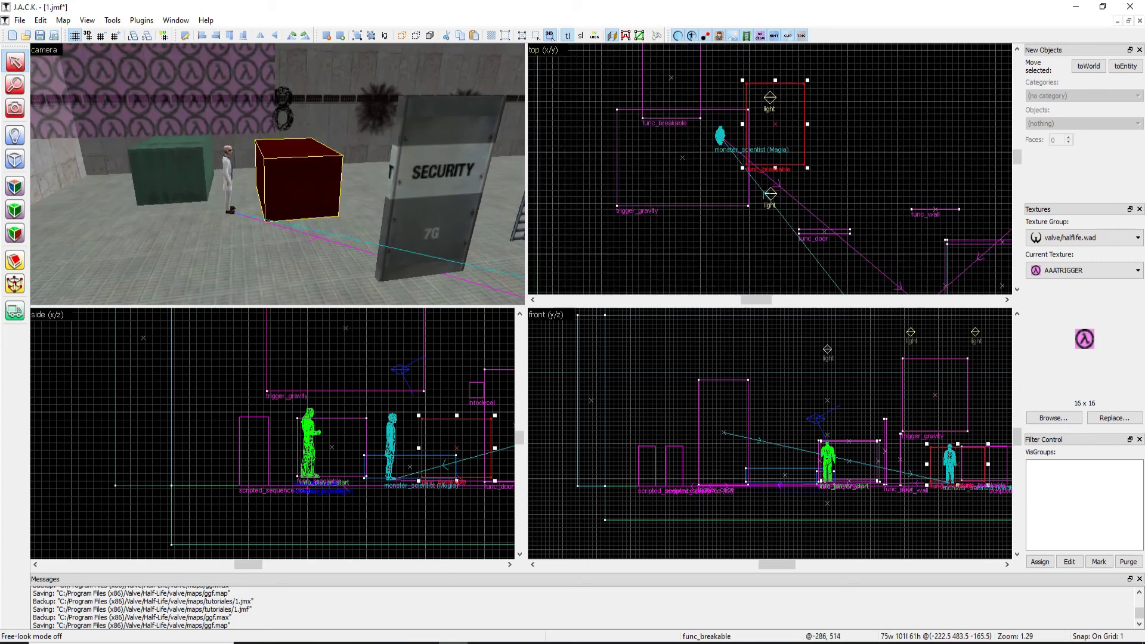
scroll(483, 444, "up", 3)
left_click_drag(433, 390, 433, 443)
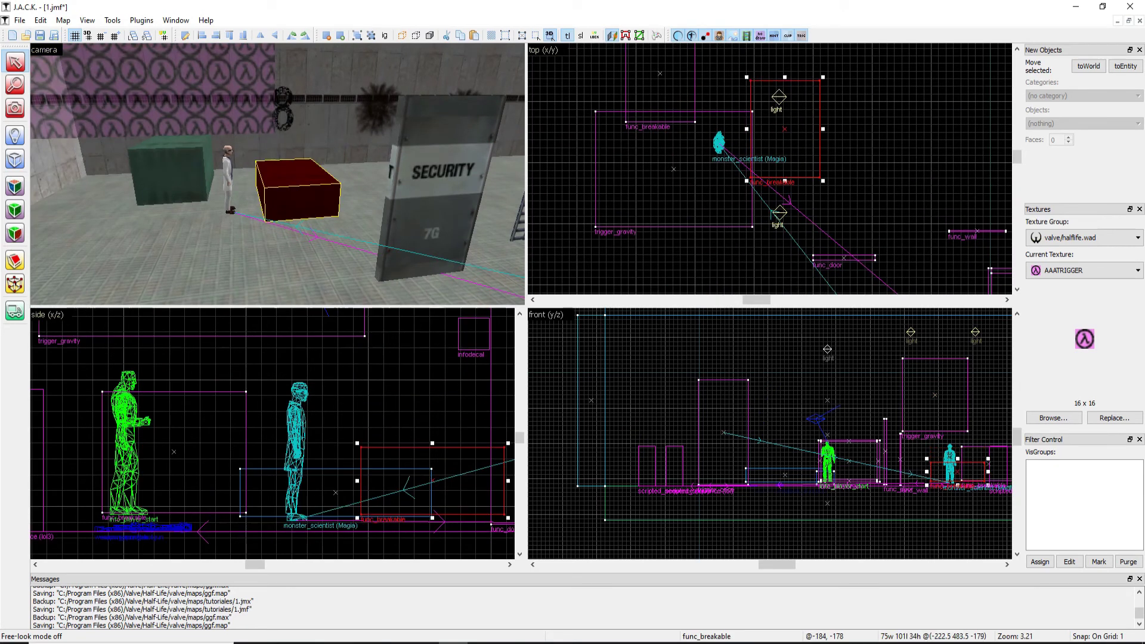
left_click_drag(508, 480, 433, 481)
Set the raised trigger_gravity volume's gravity to 100 and its direction to Down
key("z")
key("w")
key("d")
key("a")
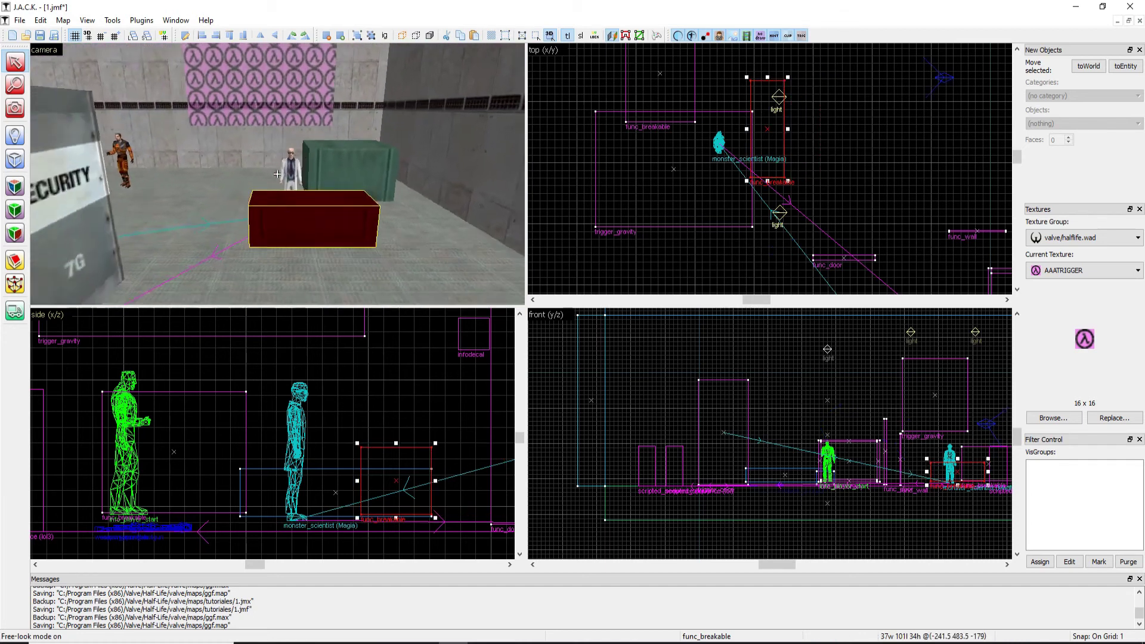
key("s")
key("z")
double_click(244, 123)
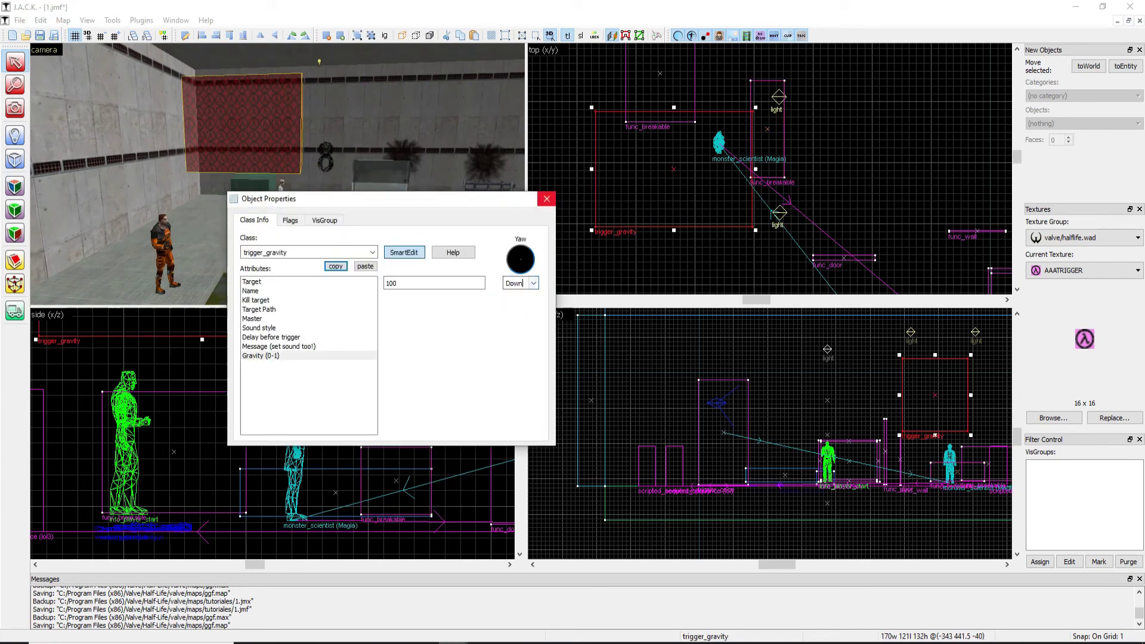
left_click(546, 199)
Run the map compile, launch the map in Half-Life and walk forward through the room
left_click(19, 20)
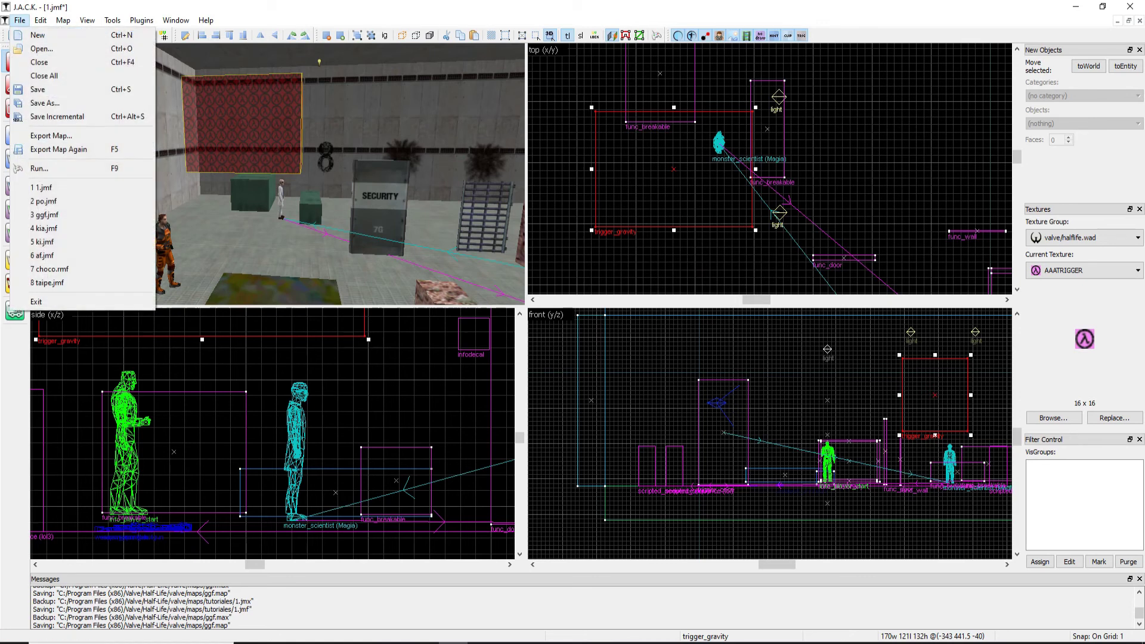
left_click(36, 169)
key("Return")
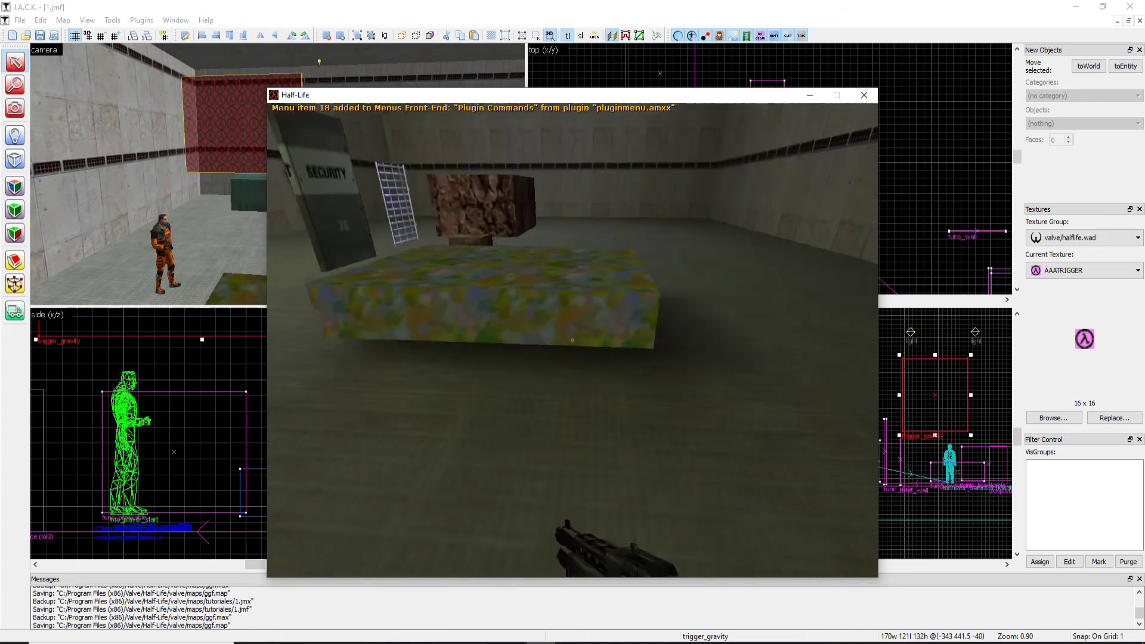
key("w")
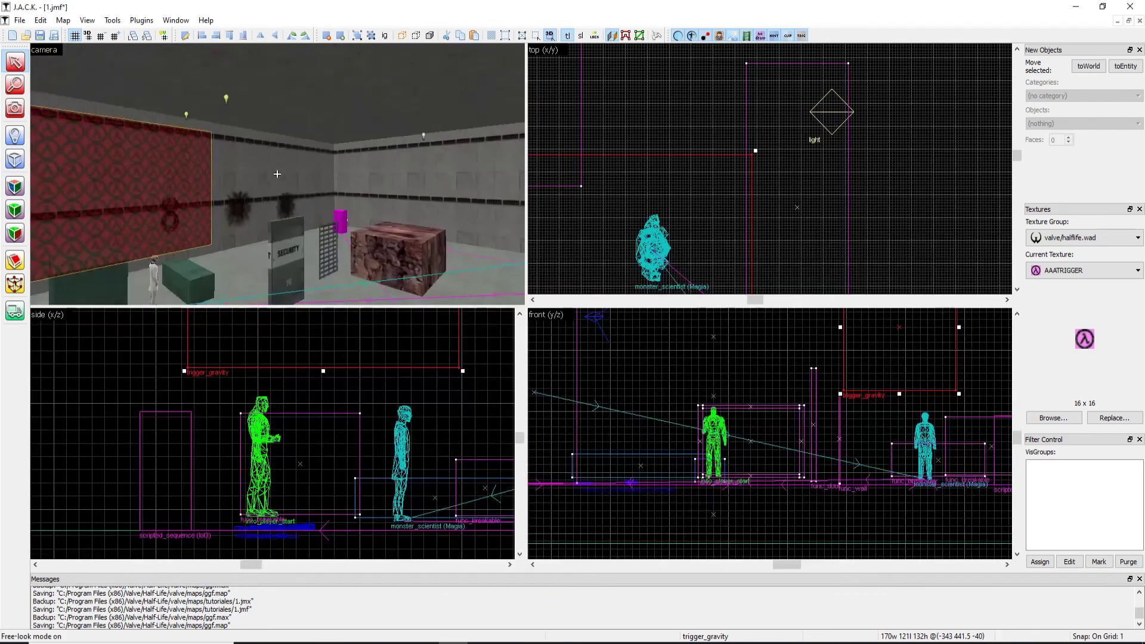
Move the trigger_gravity volume past the resized small crate and lower it to the floor
key("w")
key("w")
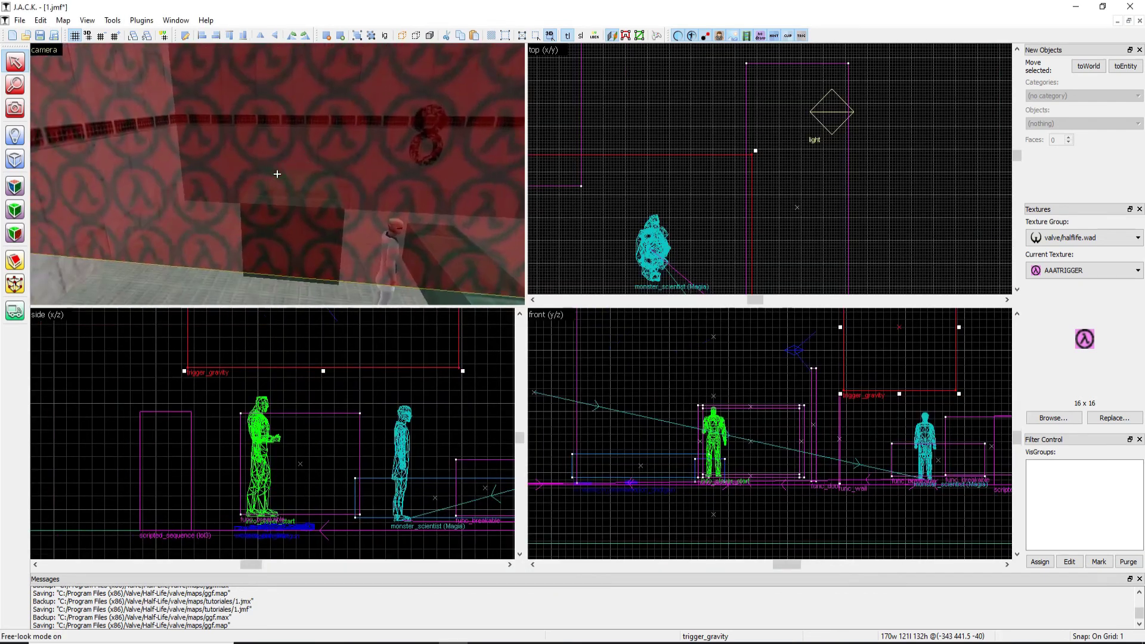
key("s")
scroll(298, 459, "down", 2)
left_click_drag(296, 395, 470, 409)
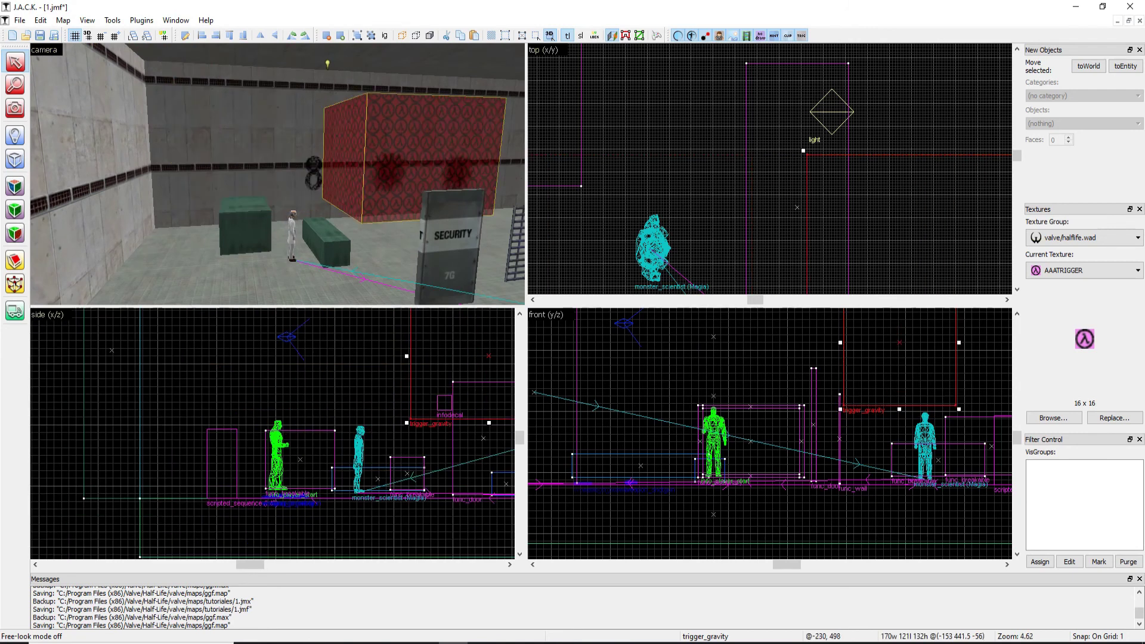
scroll(840, 191, "down", 3)
key("z")
key("z")
left_click_drag(923, 370, 927, 437)
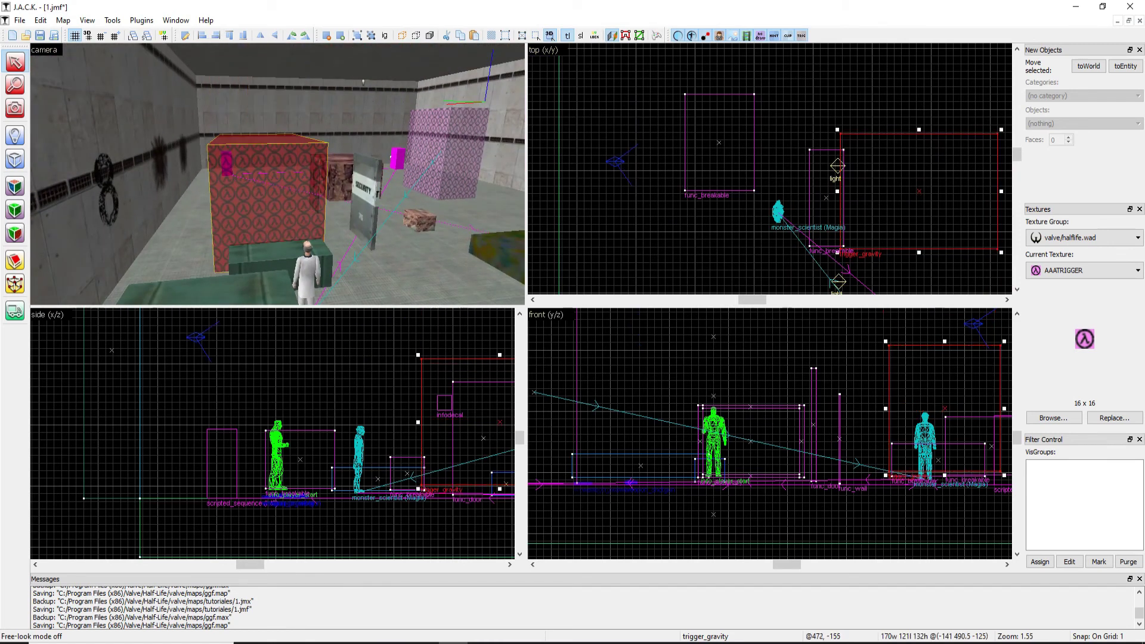
Nudge the trigger_gravity volume away from the small crate and set its gravity to -100
key("w")
key("d")
key("z")
left_click_drag(440, 426, 453, 429)
key("alt+Return")
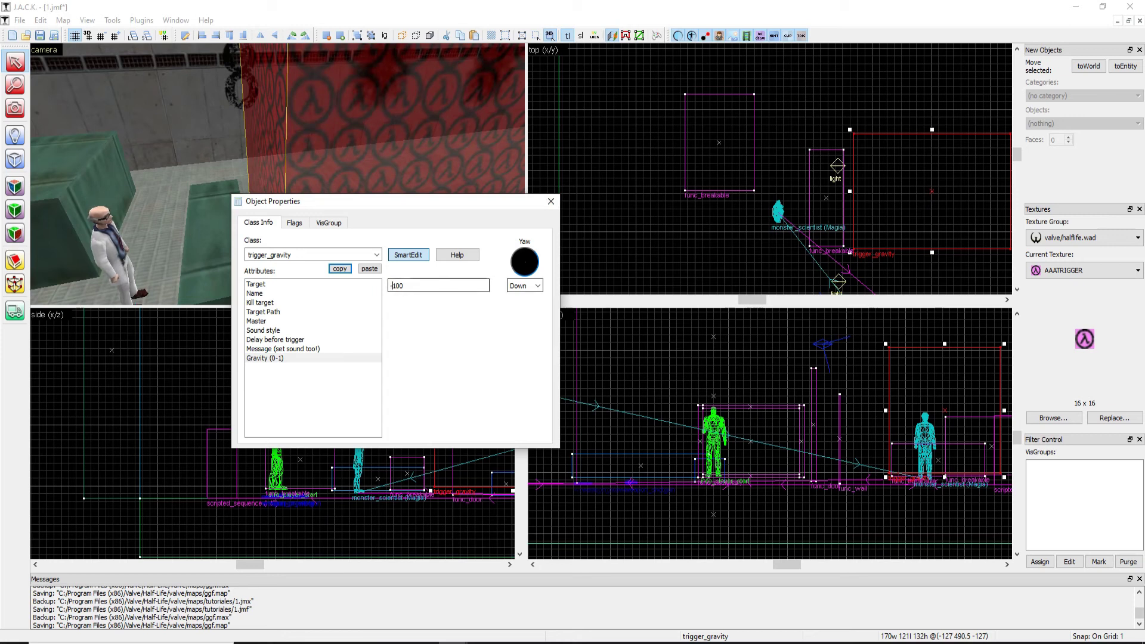
left_click(550, 201)
Move the trigger_gravity volume farther into the open floor beyond the small crate, centred at about X 12, Y 504
key("z")
key("s")
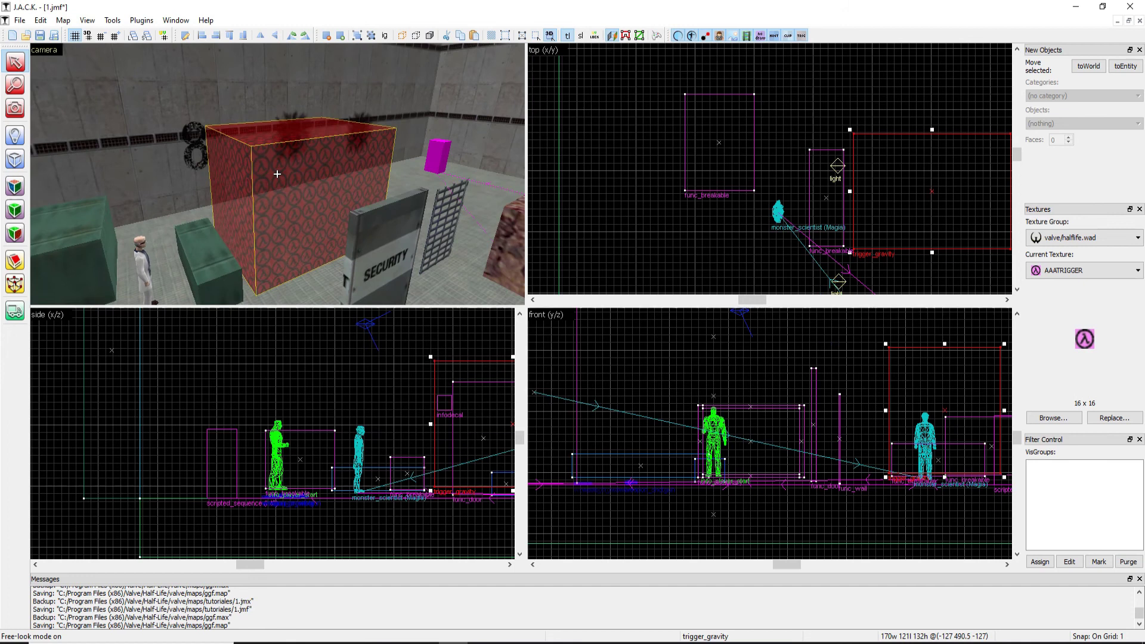
key("w")
left_click_drag(882, 204, 889, 202)
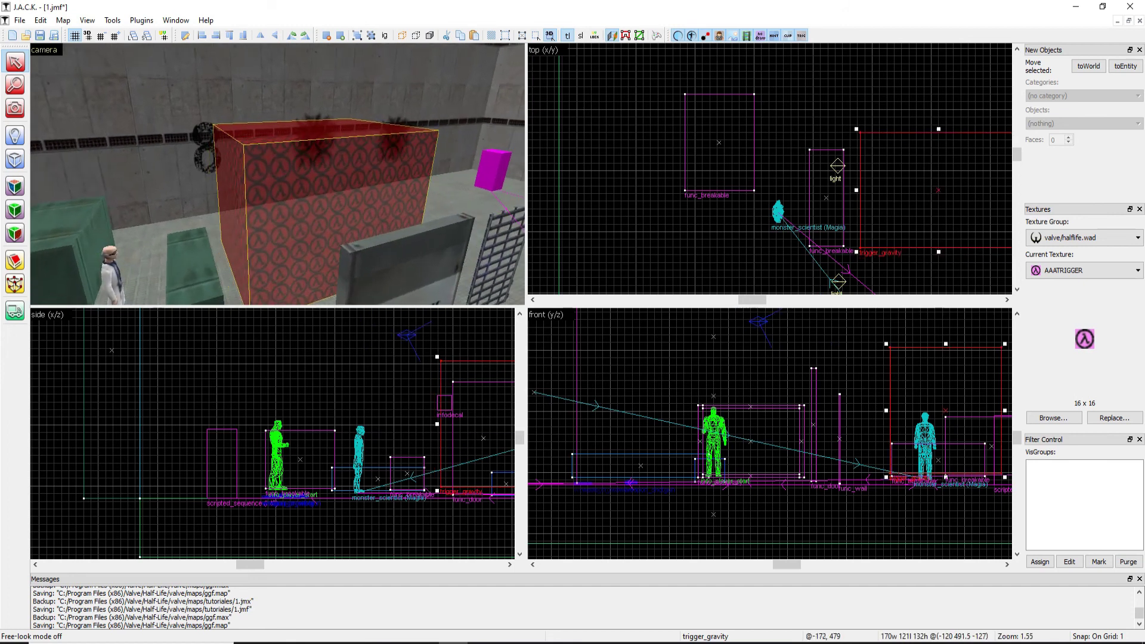
scroll(846, 202, "down", 5)
scroll(961, 182, "up", 4)
left_click_drag(787, 203, 888, 195)
left_click_drag(830, 156, 827, 152)
Shrink the trigger_gravity volume in the top view to 72 units wide and 114 units long
key("z")
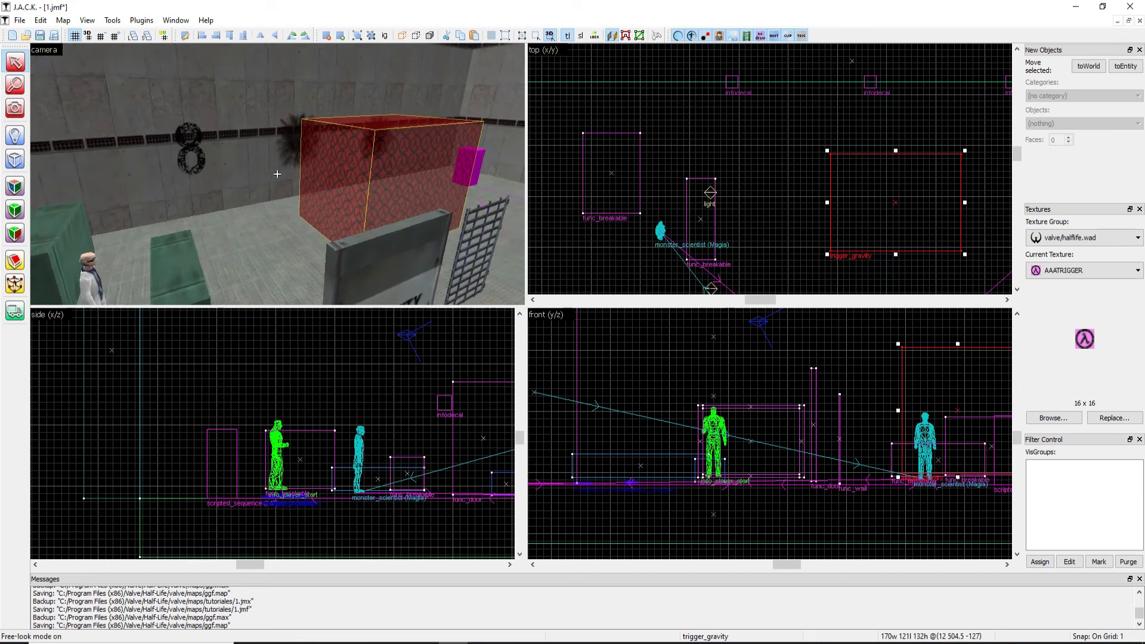
key("a")
key("z")
scroll(943, 220, "up", 1)
scroll(939, 212, "up", 2)
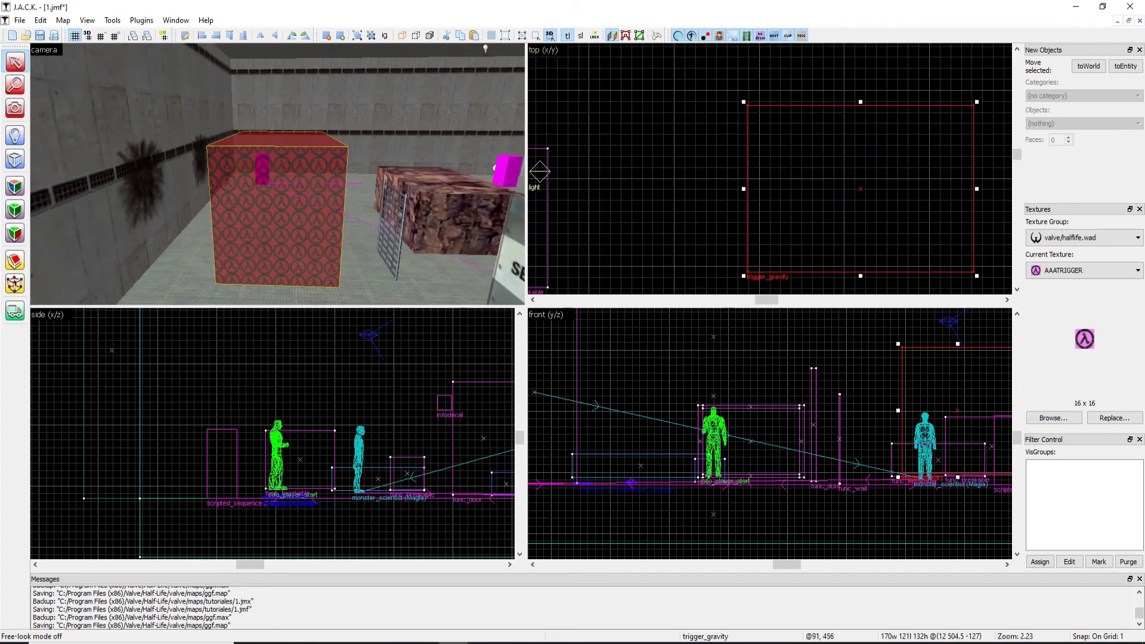
left_click_drag(977, 276, 847, 266)
Try shortening the trigger_gravity volume to 53 units long, and undo that resize
key("z")
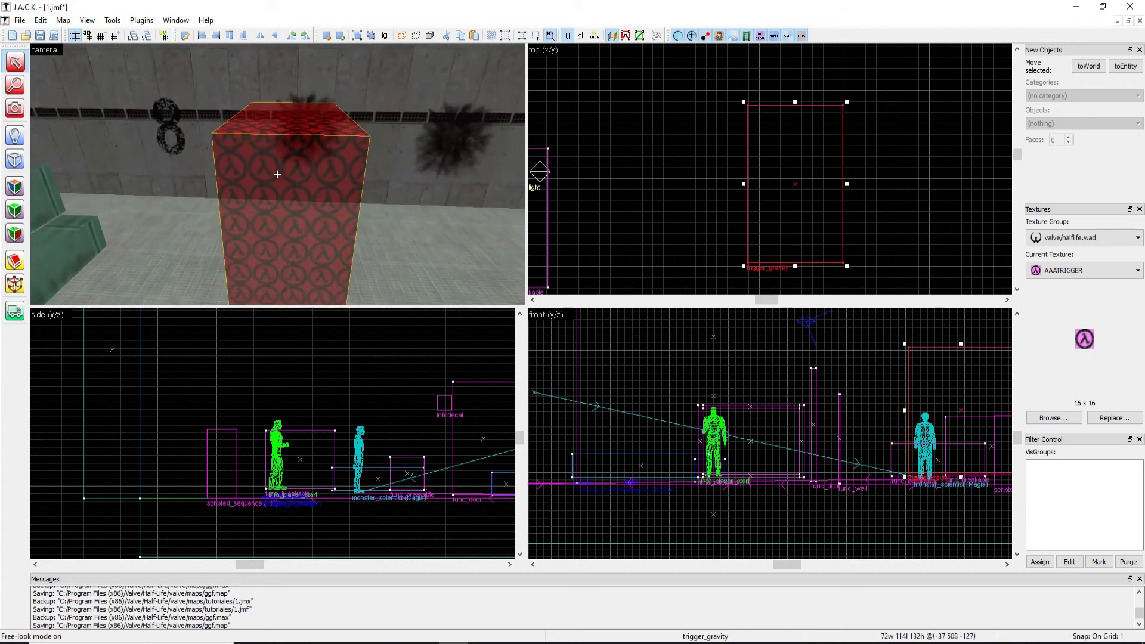
key("z")
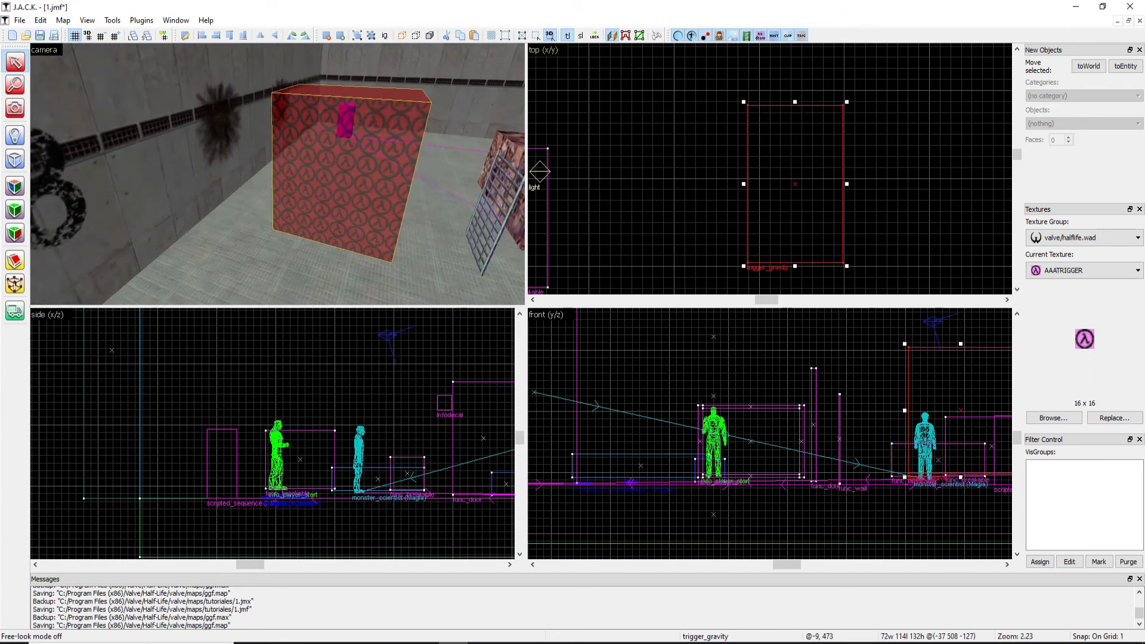
left_click_drag(795, 266, 795, 182)
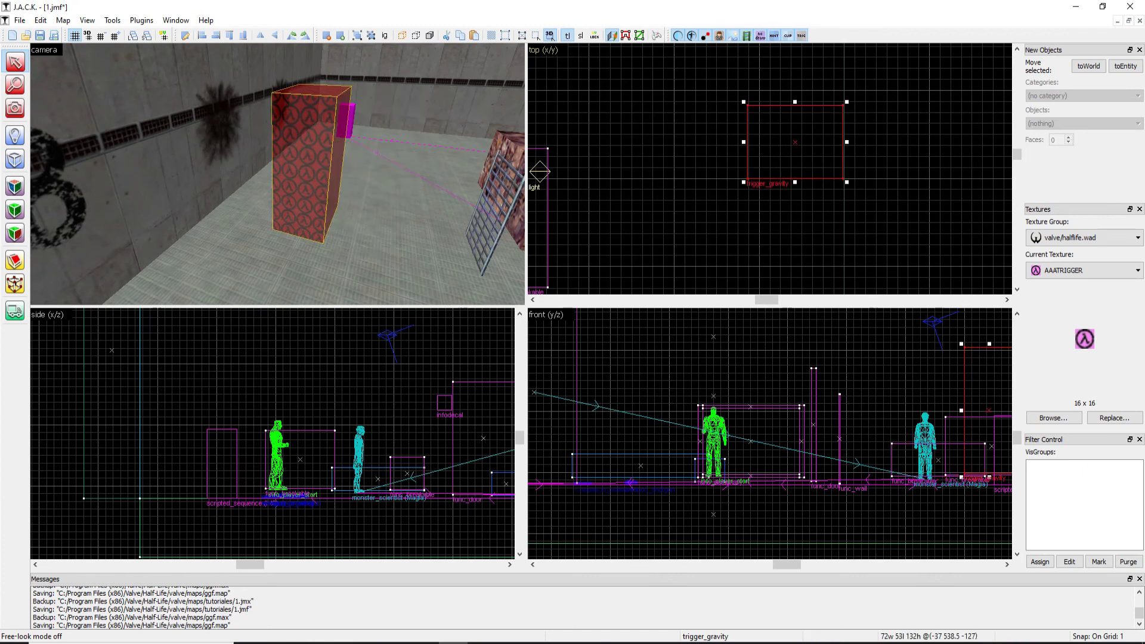
key("ctrl+z")
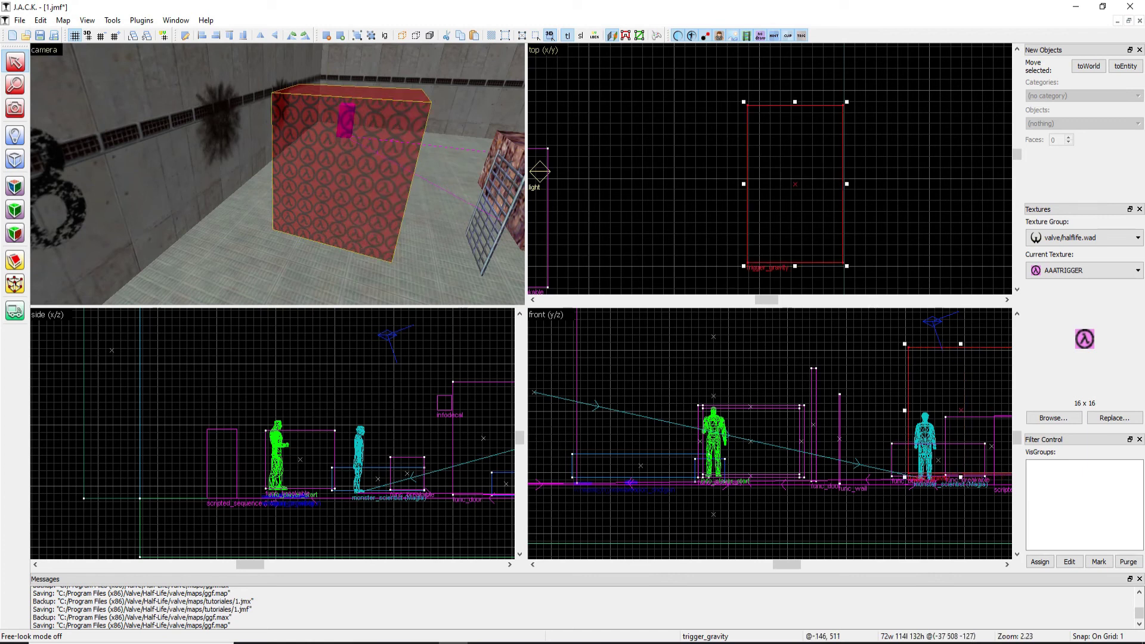
key("z")
key("s")
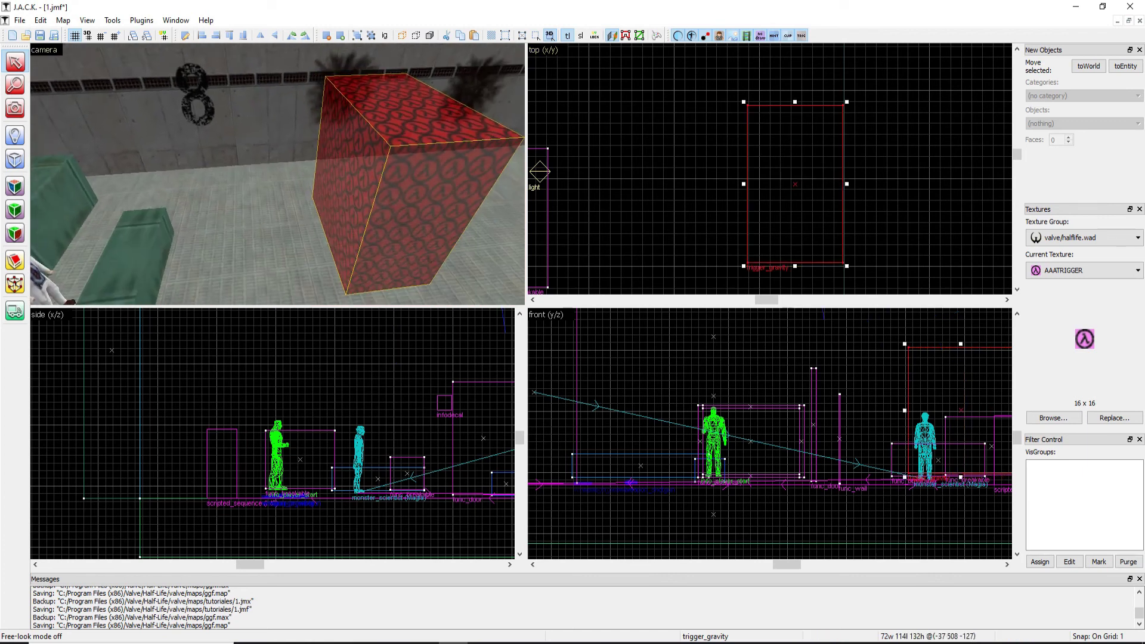
Duplicate the trigger_gravity volume in the top view, placing the copy partly over the original at about X -56, Y 519
right_click(768, 181)
left_click(797, 188)
left_click(719, 163)
right_click(718, 164)
left_click(746, 171)
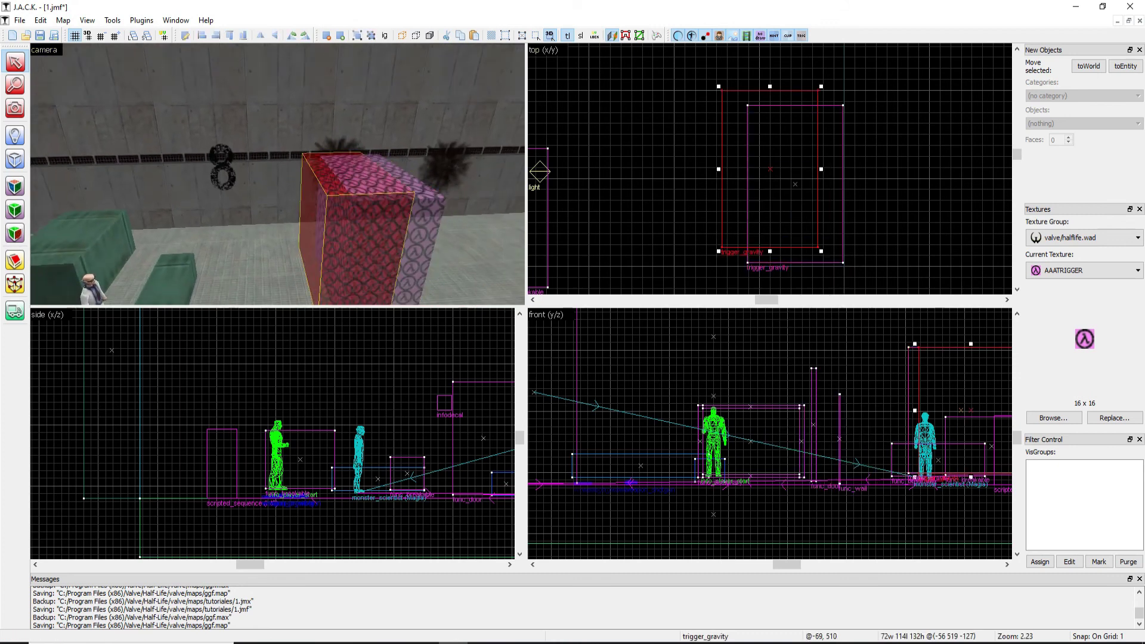
left_click(829, 255)
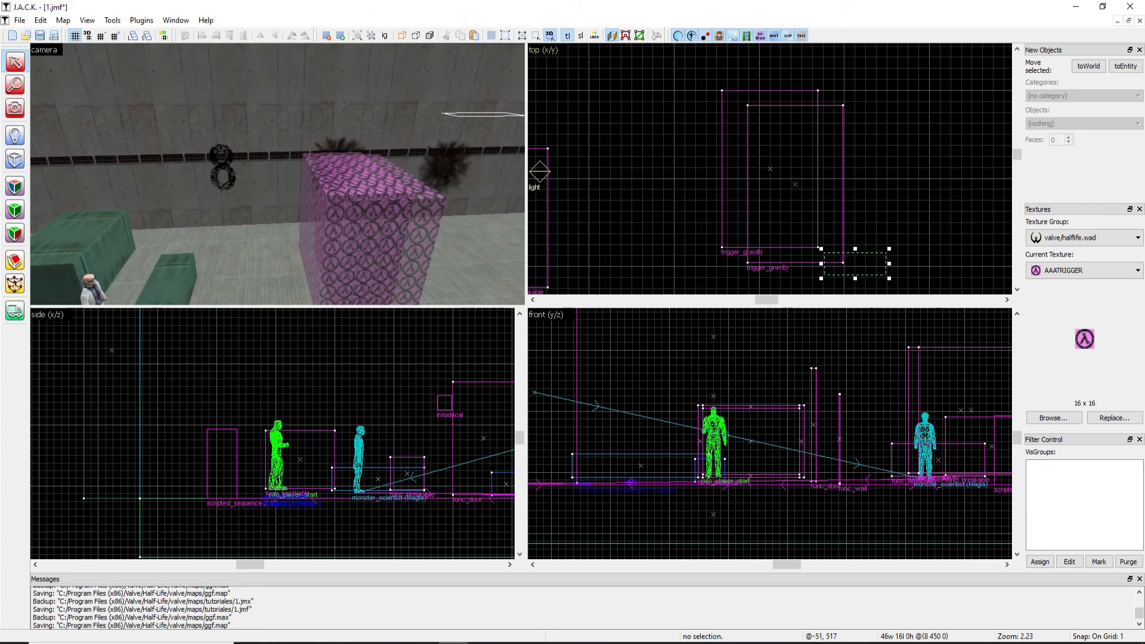
left_click(757, 162)
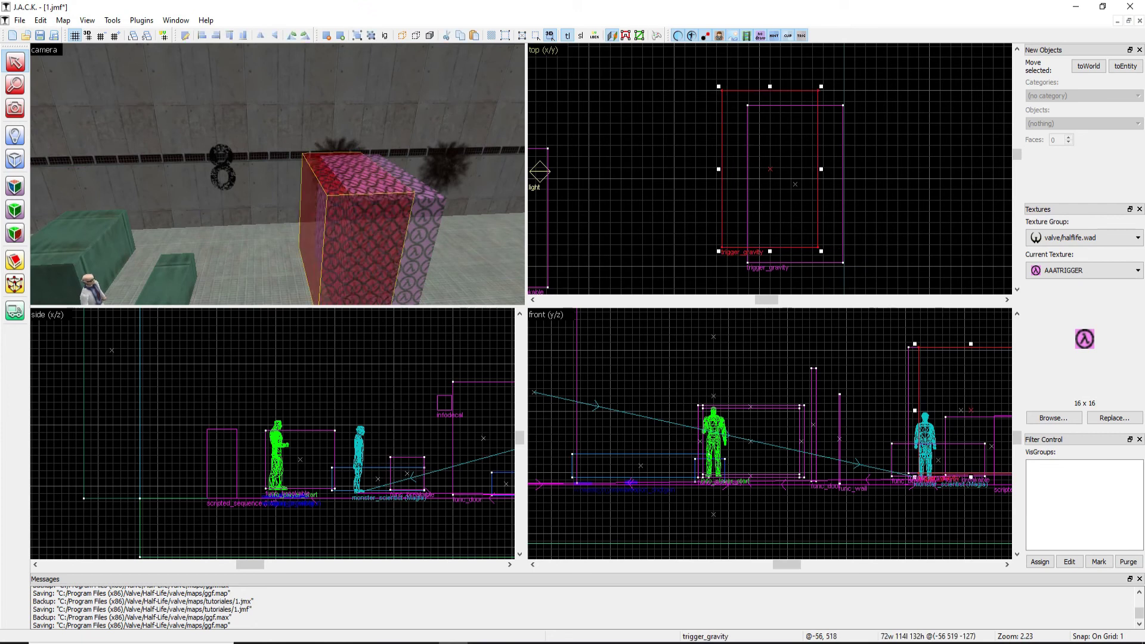
Enlarge the copied trigger_gravity volume around the original to 201 units wide and 145 units long
left_click_drag(822, 251, 900, 280)
mouse_move(863, 200)
left_mouse_down()
mouse_move(850, 199)
mouse_move(889, 182)
mouse_move(948, 181)
left_mouse_up()
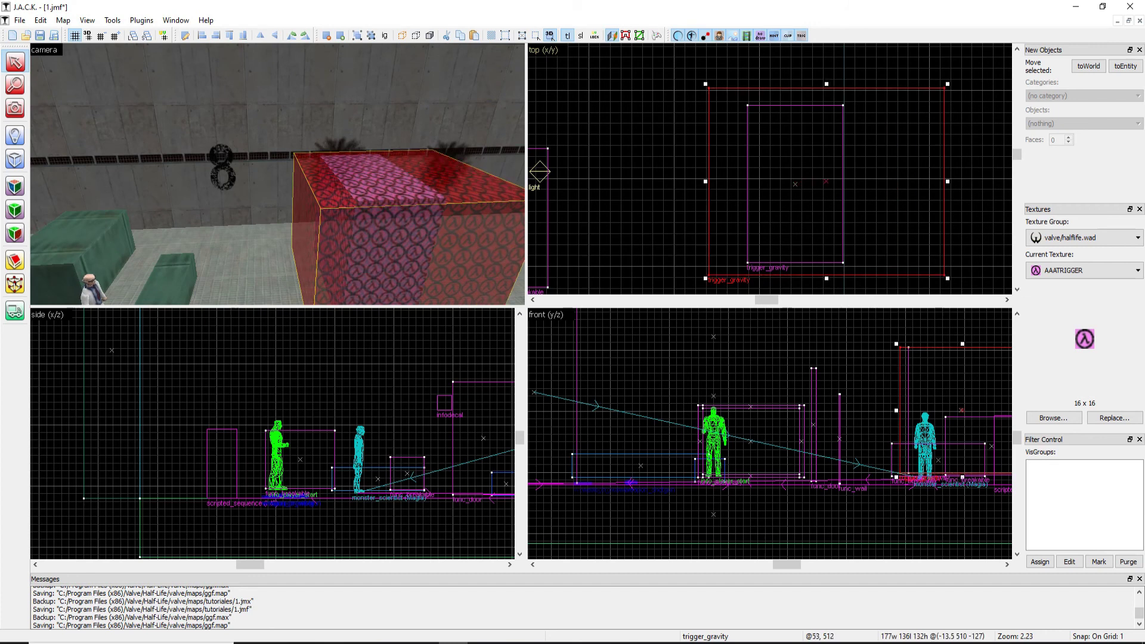
left_click_drag(867, 177, 857, 178)
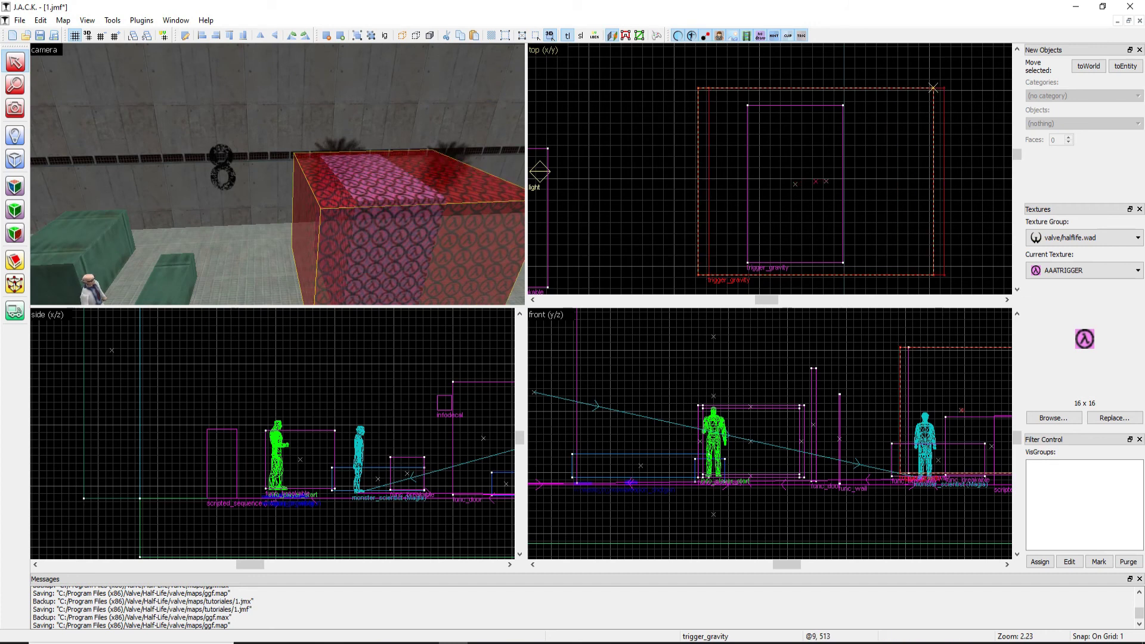
left_click_drag(695, 182, 678, 181)
left_click_drag(937, 278, 953, 288)
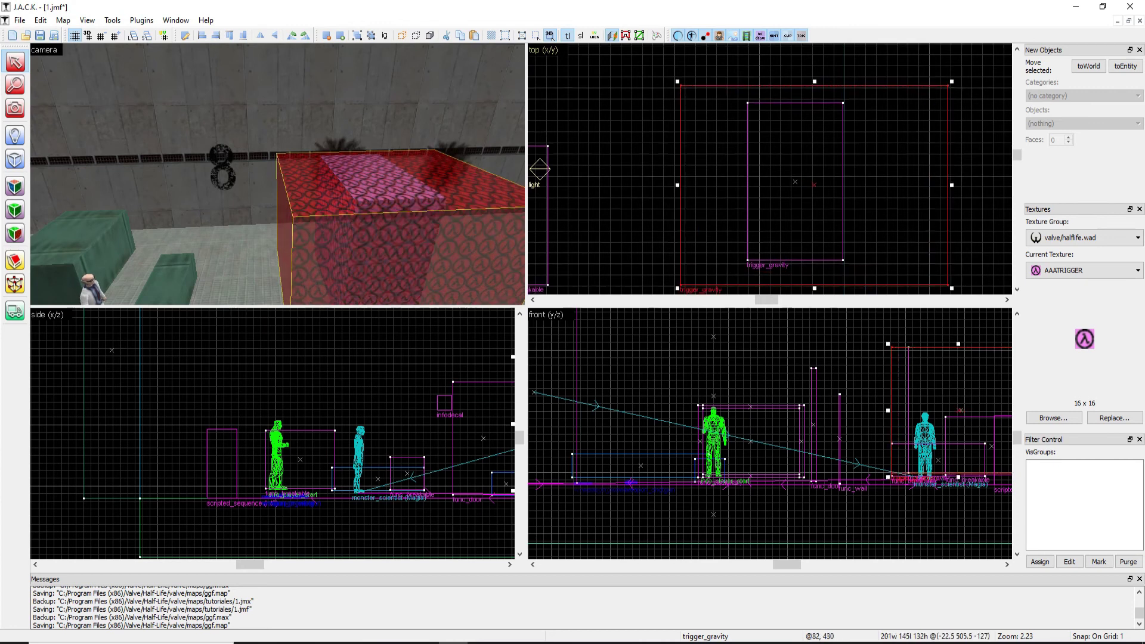
Lengthen the outer trigger_gravity volume to 176 units and raise its height to 237 units
key("z")
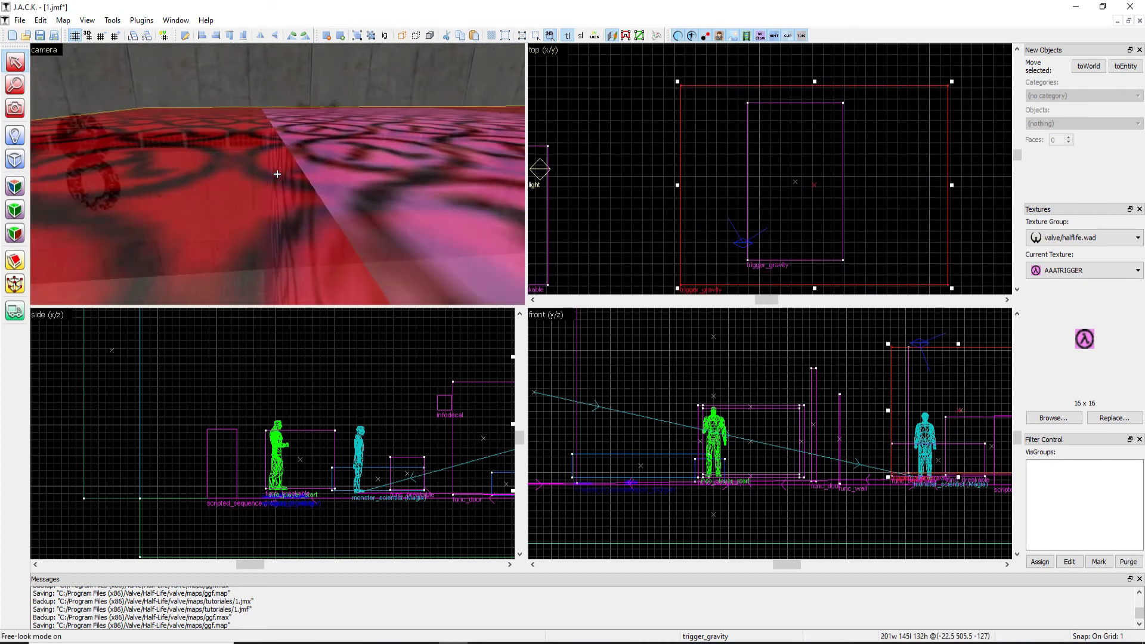
scroll(802, 87, "down", 2)
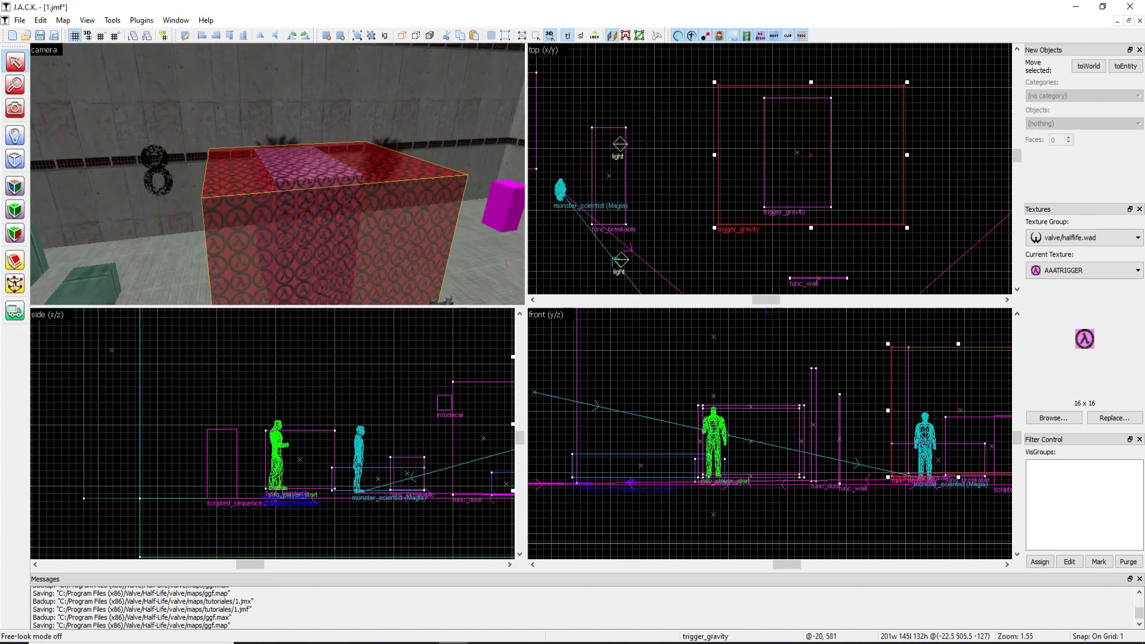
left_click_drag(811, 86, 811, 53)
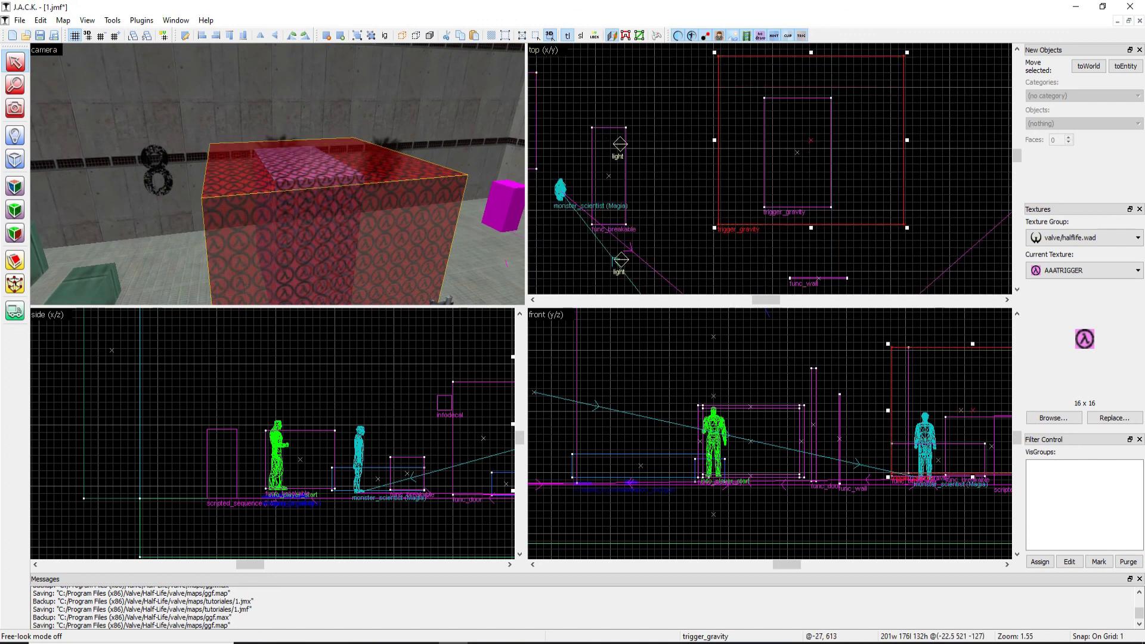
scroll(277, 174, "down", 3)
scroll(752, 126, "down", 4)
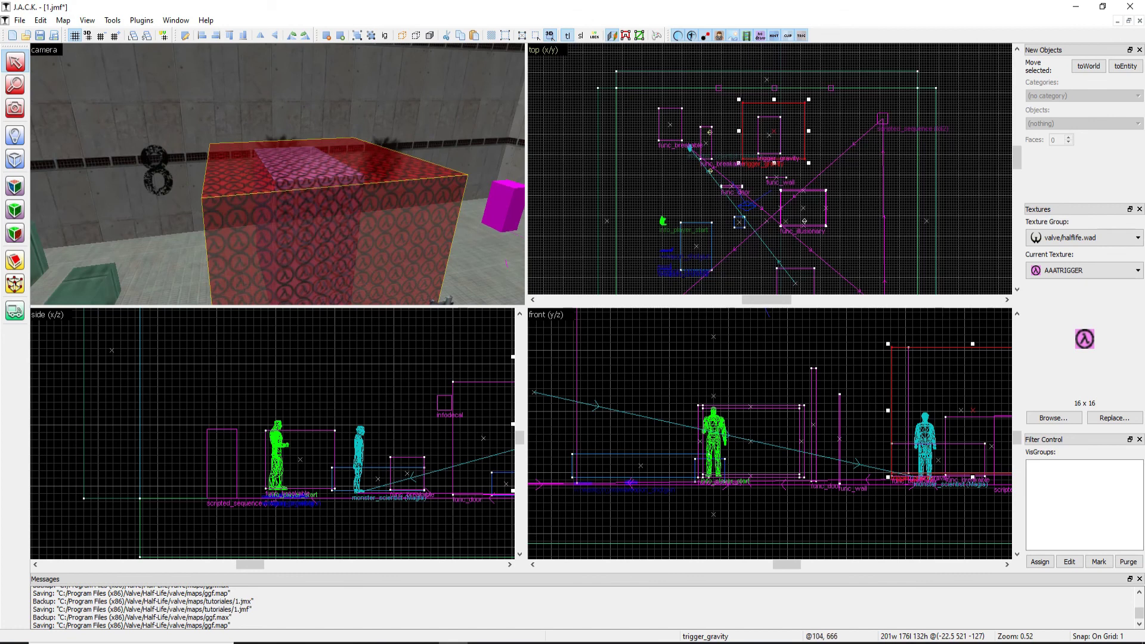
scroll(973, 375, "down", 5)
scroll(966, 364, "up", 4)
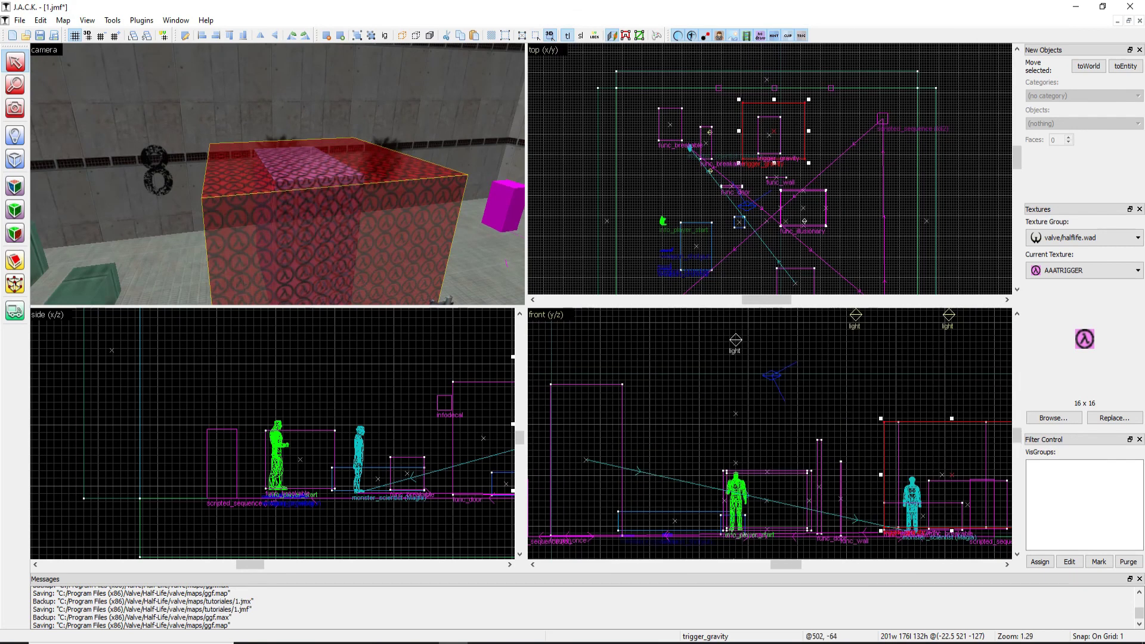
left_click_drag(952, 419, 951, 335)
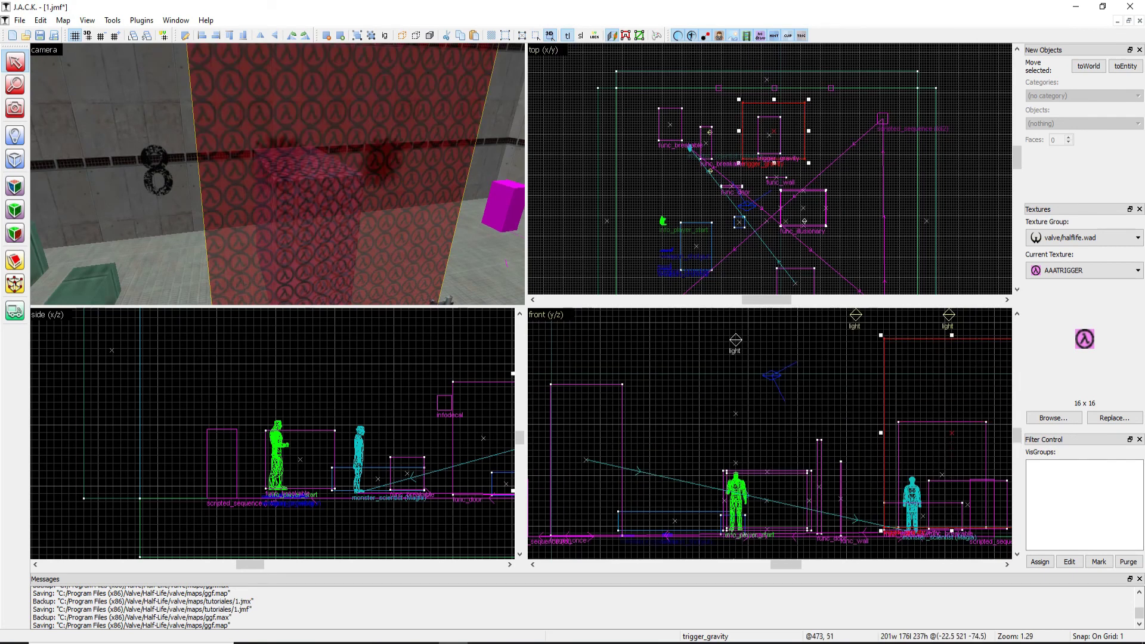
Select the inner trigger_gravity volume and raise its height to 243 units
key("z")
key("w")
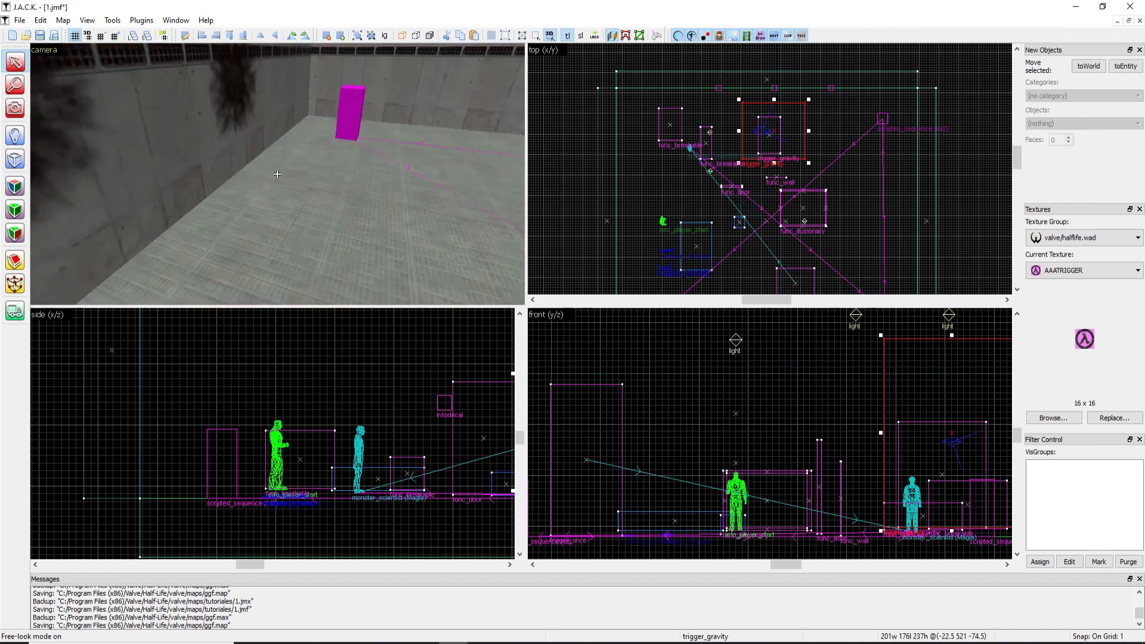
left_click(277, 173)
key("s")
key("z")
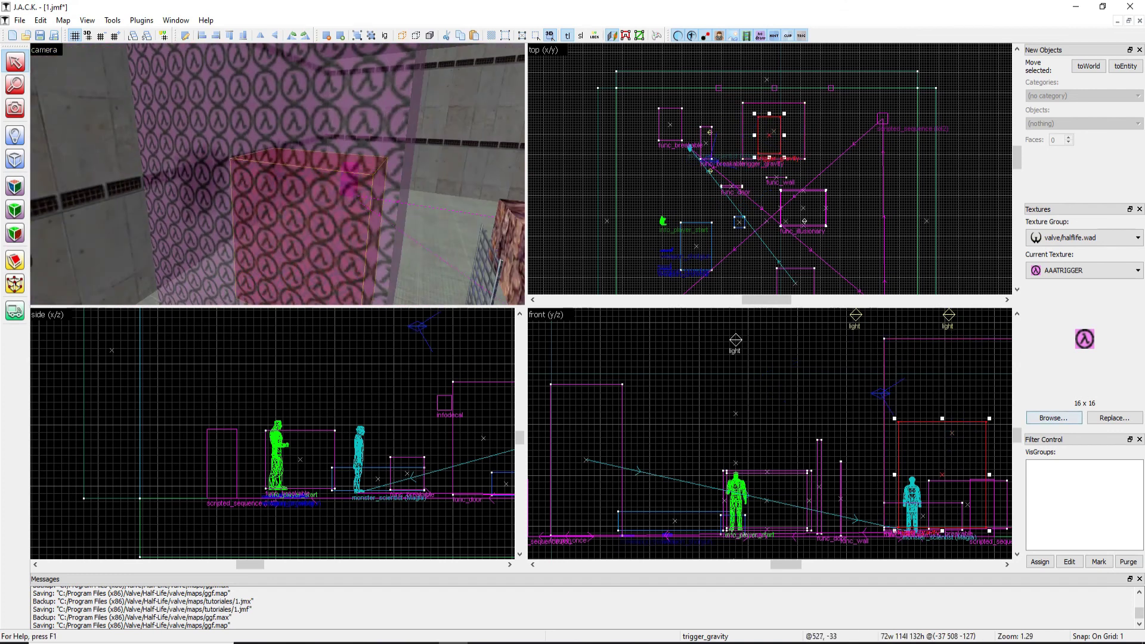
left_click_drag(942, 419, 942, 333)
Select the outer trigger_gravity volume and extend its front side until it is 215 units long
key("z")
key("s")
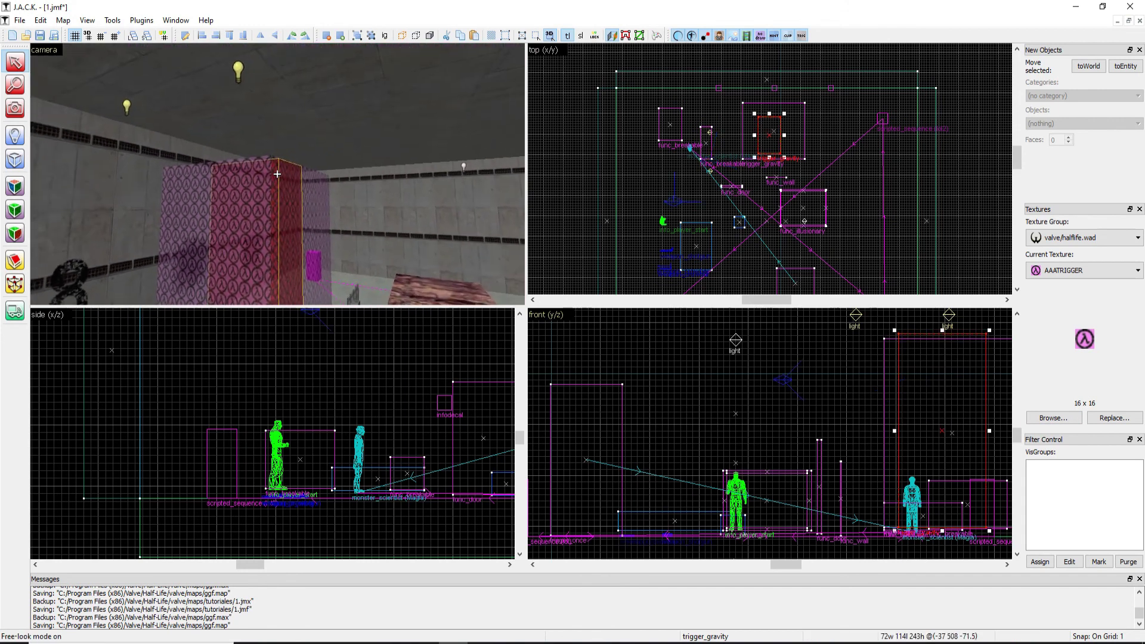
key("s")
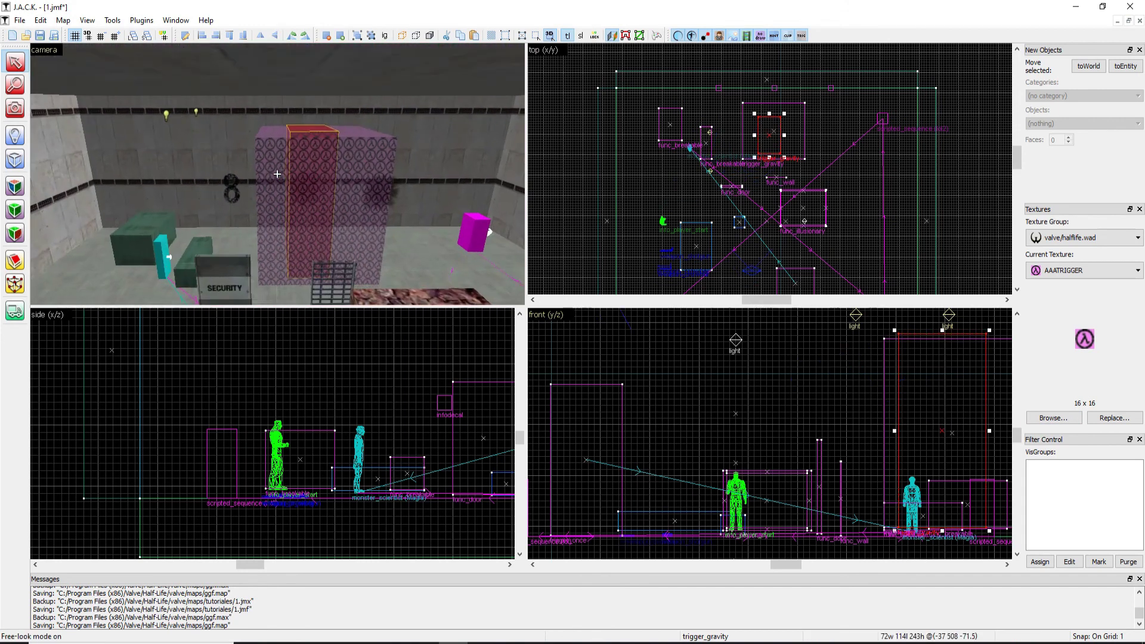
key("z")
left_click(277, 174)
scroll(742, 109, "up", 3)
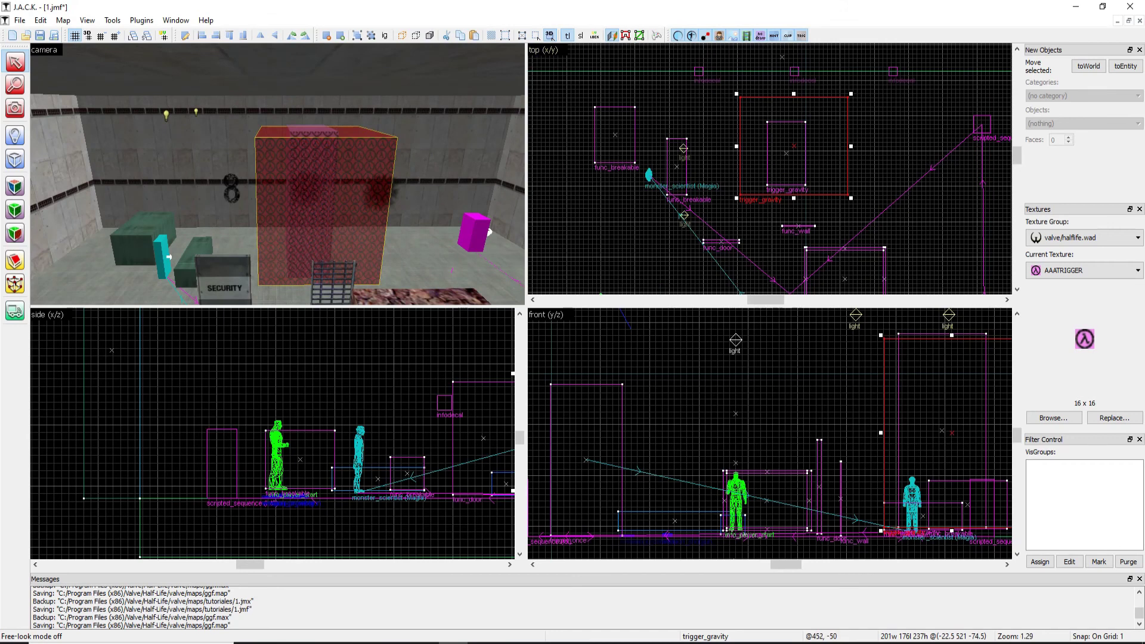
left_click_drag(881, 432, 851, 439)
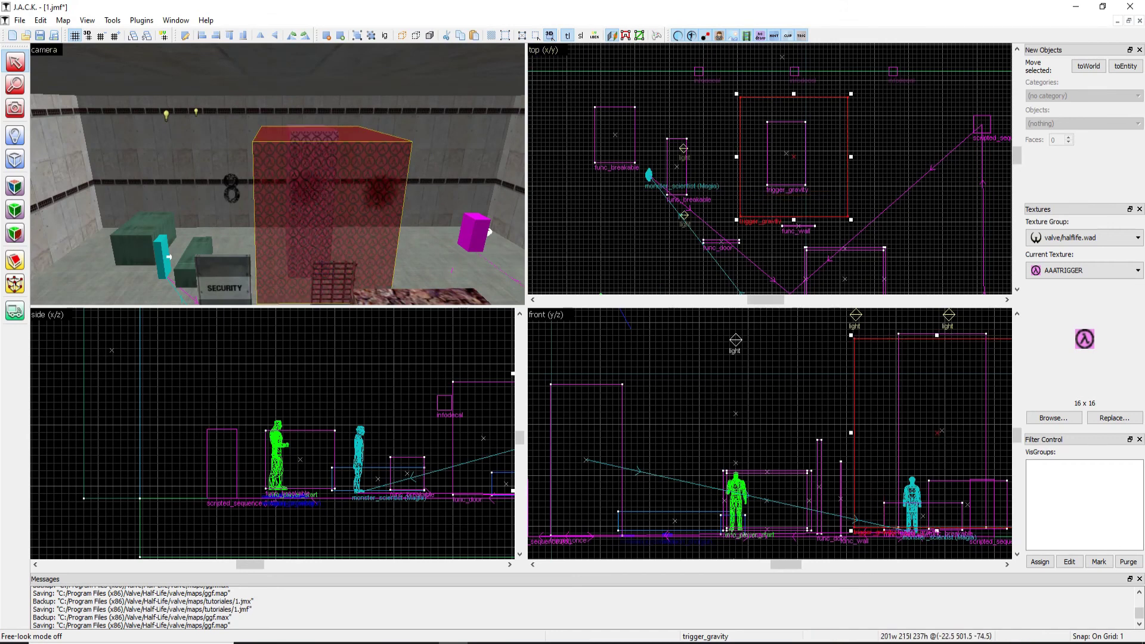
Set the gravity of the outer trigger_gravity volume to 1
key("z")
key("w")
key("a")
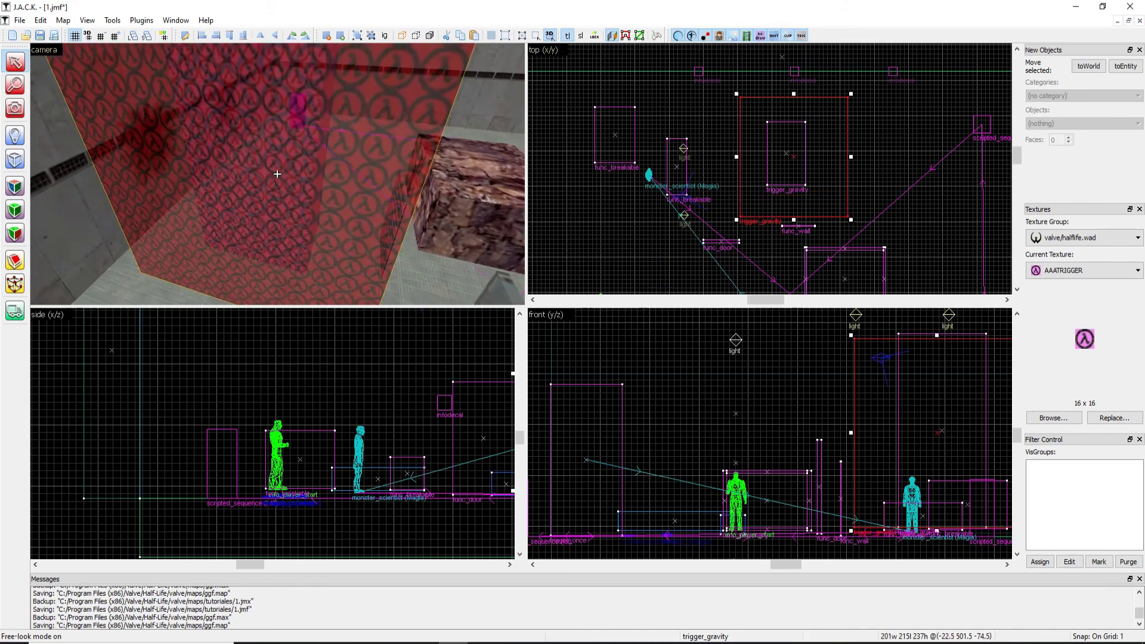
key("alt+Return")
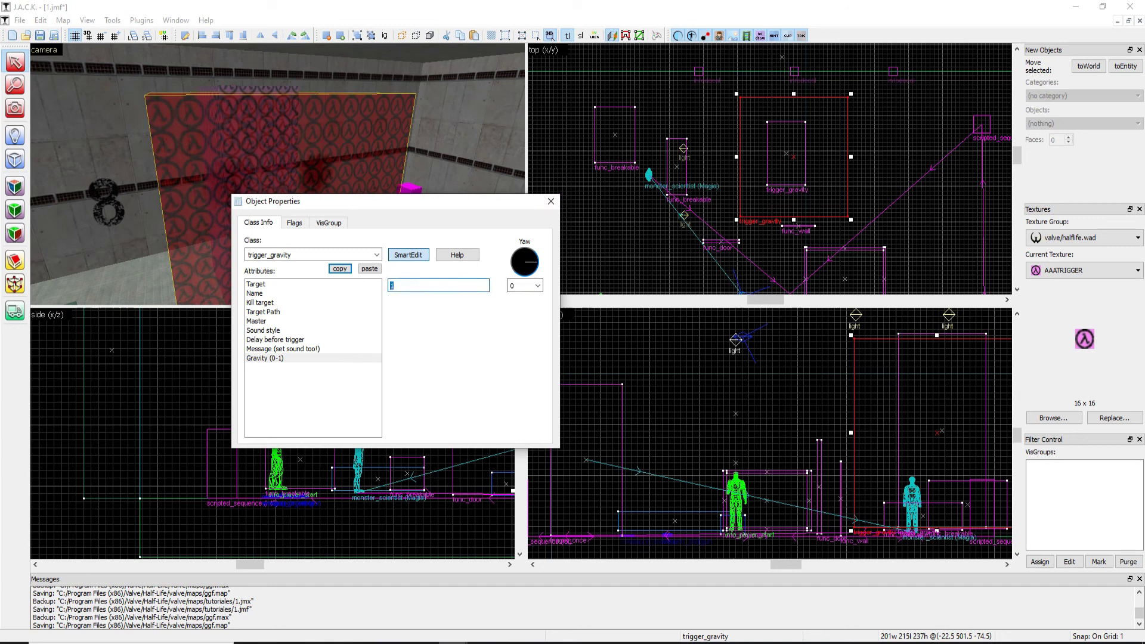
left_click(550, 201)
Check the gravity value in the inner trigger_gravity volume's properties
key("z")
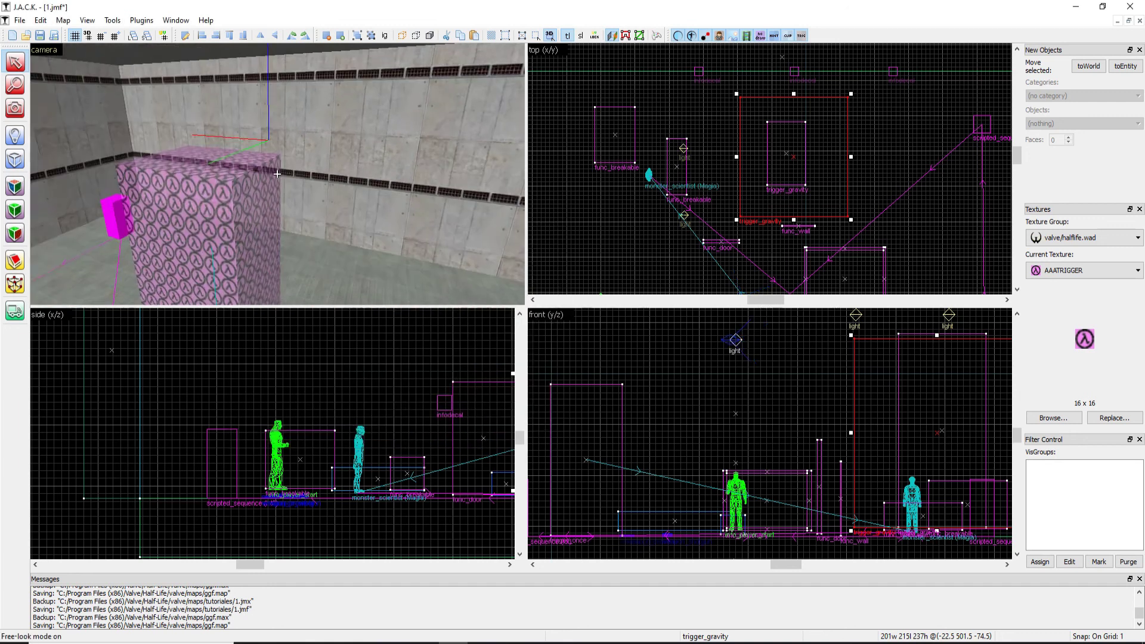
key("w")
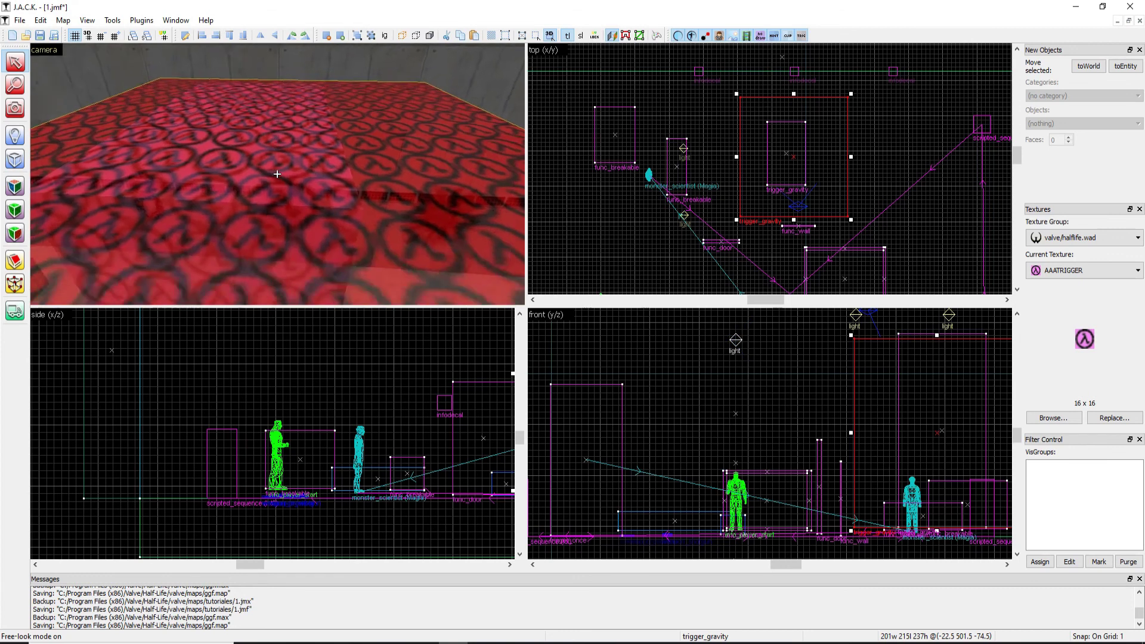
key("s")
key("w")
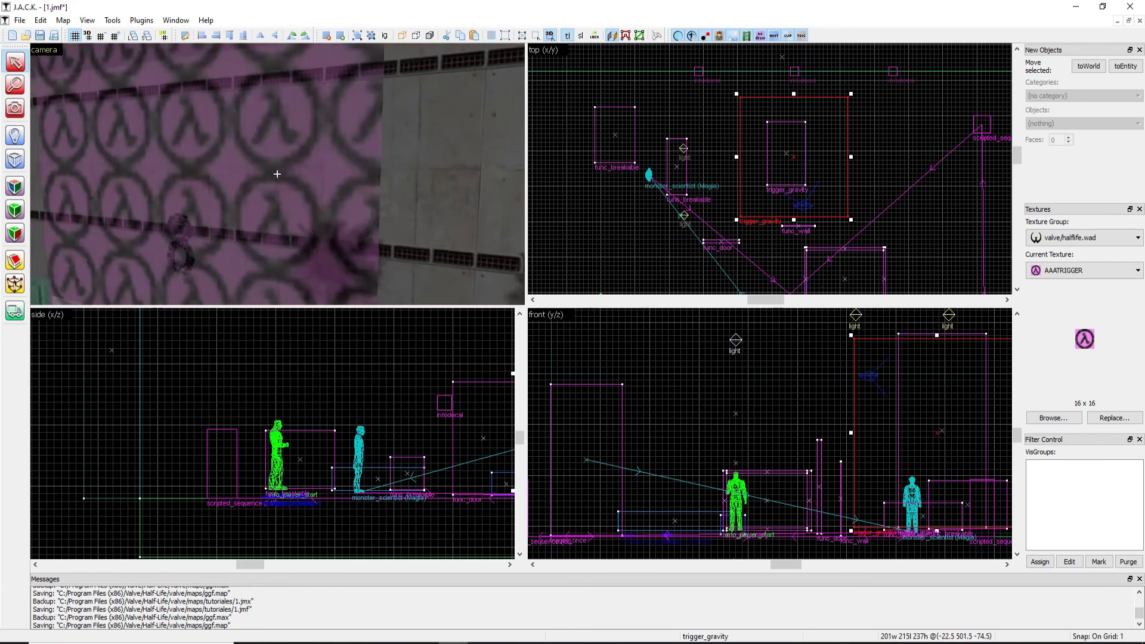
double_click(278, 174)
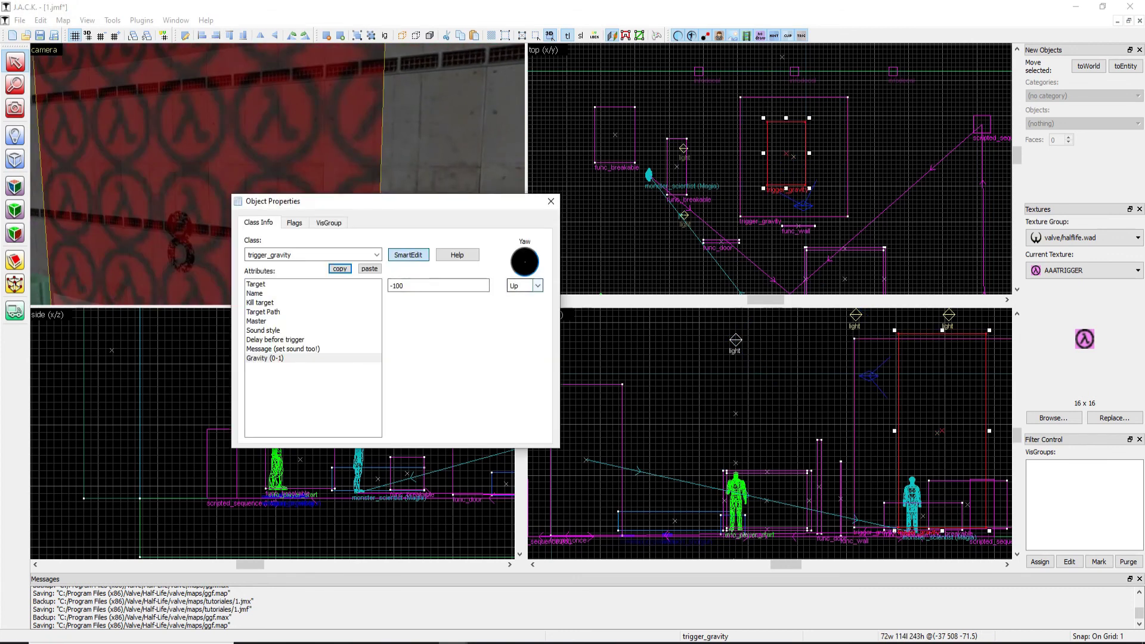
left_click(551, 201)
Examine the nested trigger_gravity volumes and the nearby crates from several sides in the camera view
key("z")
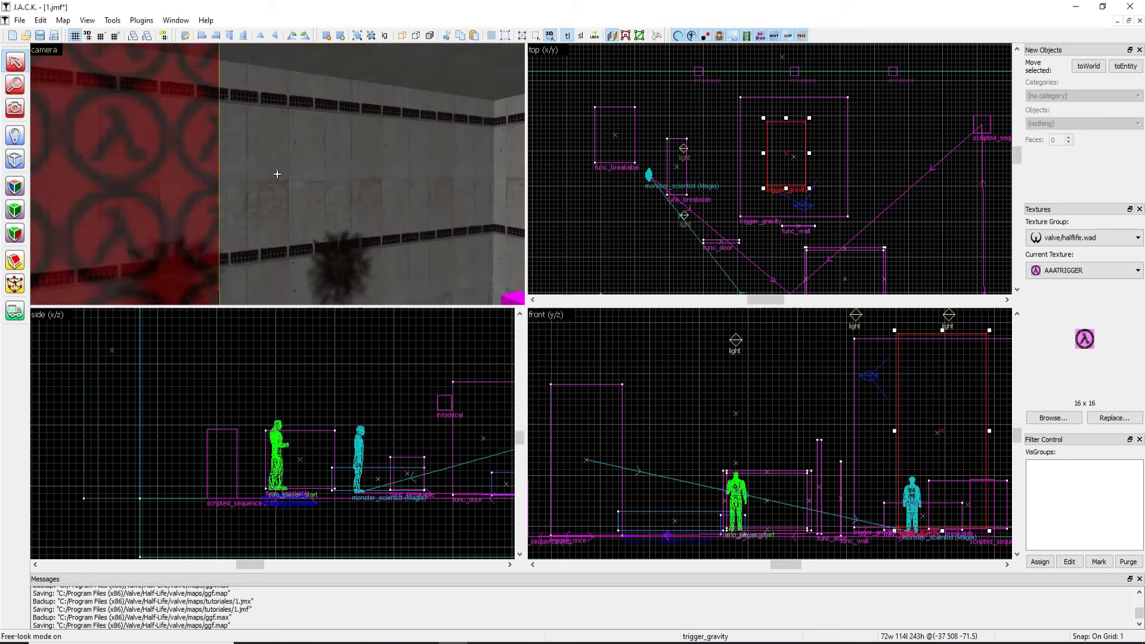
key("s")
key("w")
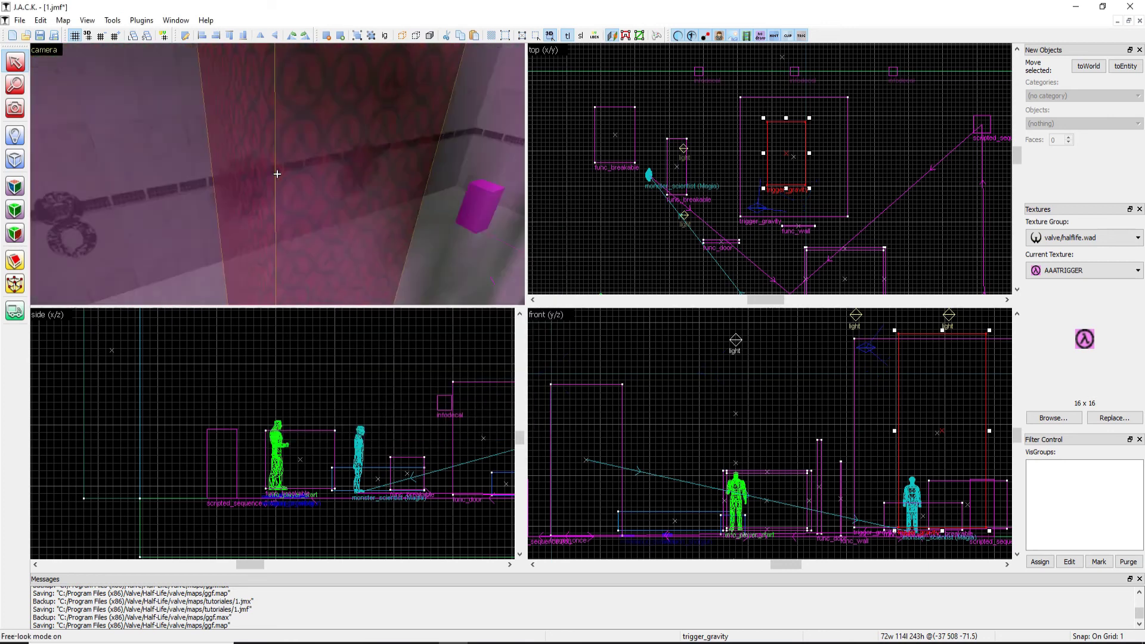
key("s")
key("w")
key("s")
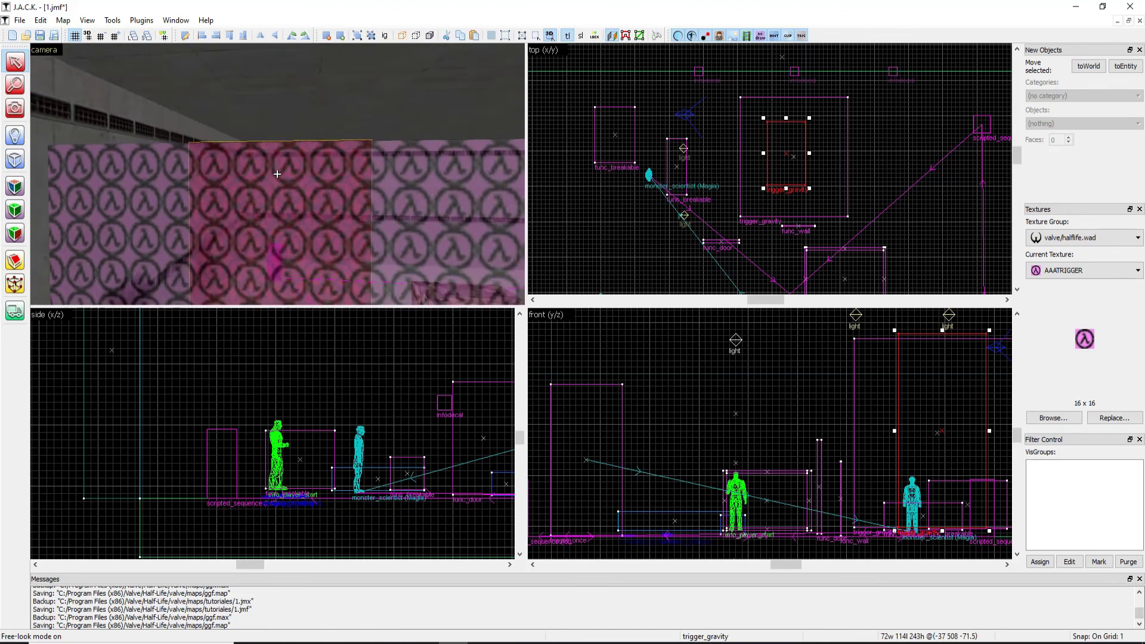
key("a")
key("w")
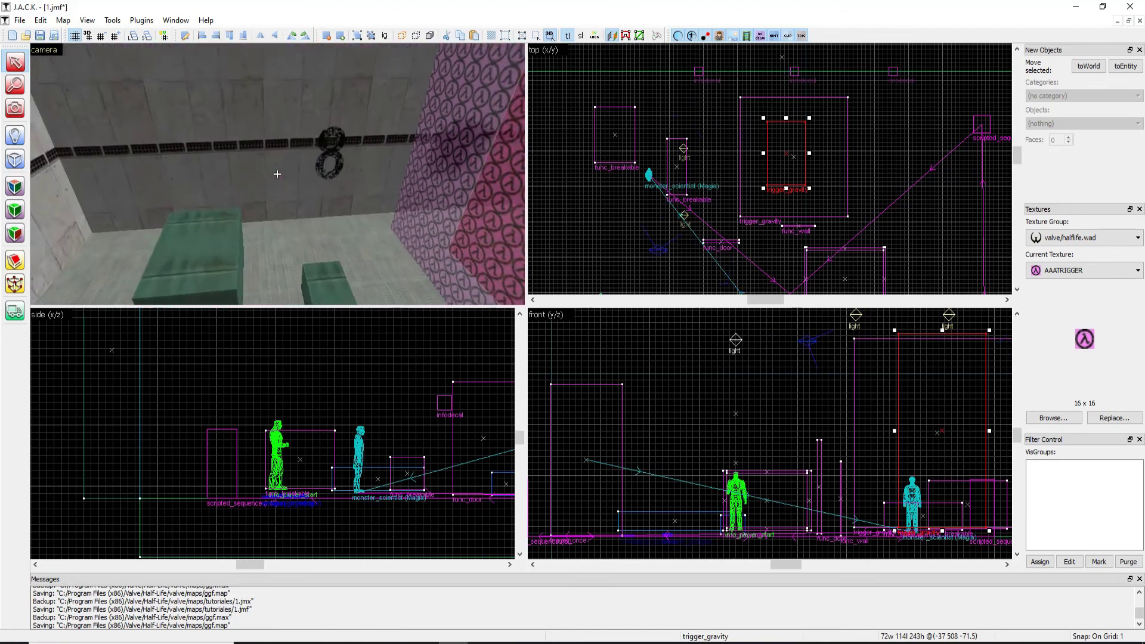
key("s")
Compile the map and run it in Half-Life
key("z")
left_click(19, 20)
left_click(36, 169)
left_click(586, 420)
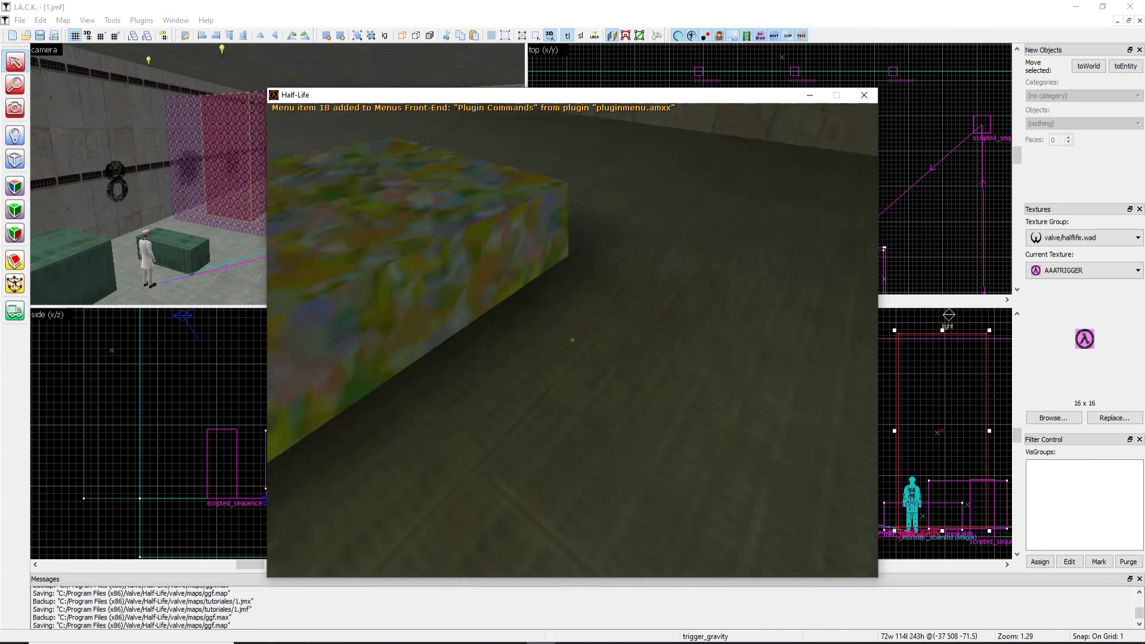
Walk through the room in Half-Life and jump near the scorched wall to test the gravity zones
key("w")
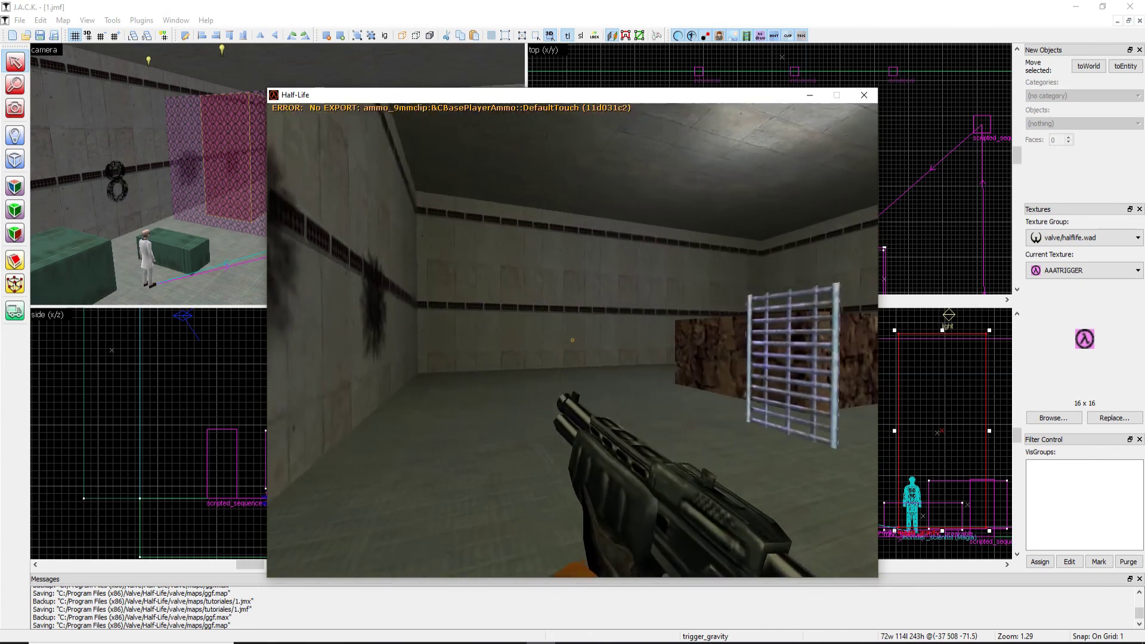
key("w")
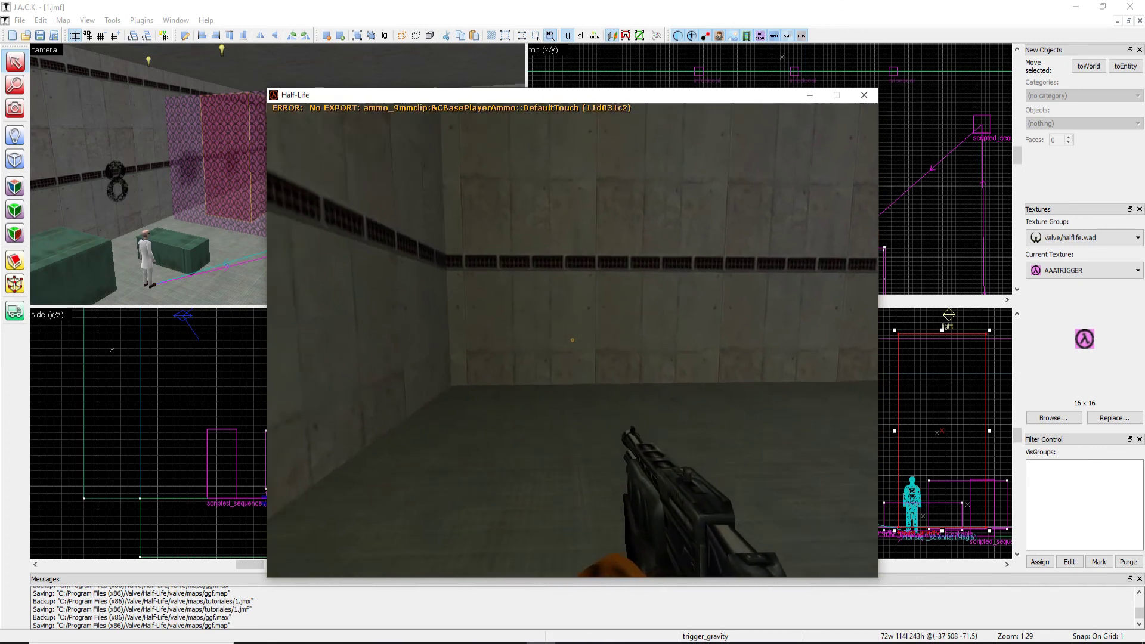
key("w")
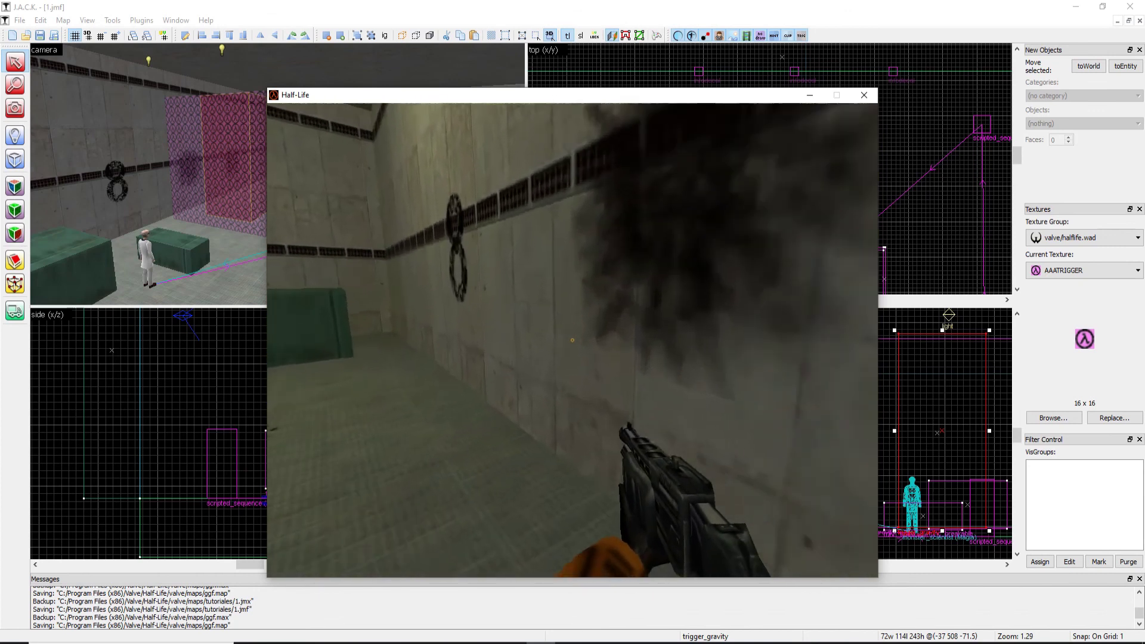
key("w")
key("space")
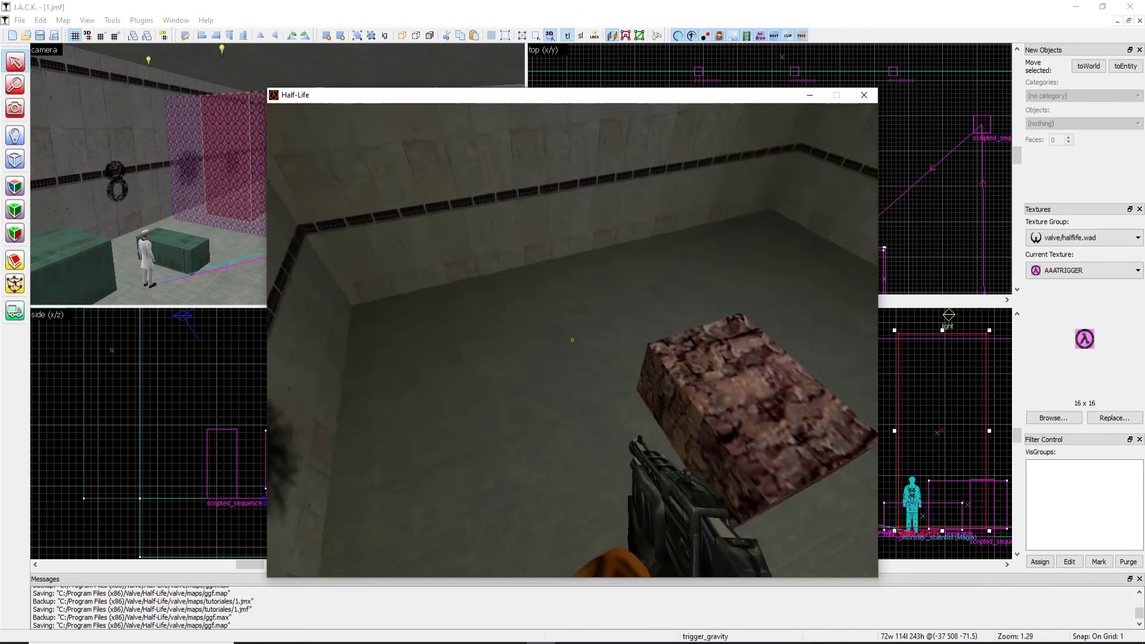
key("s")
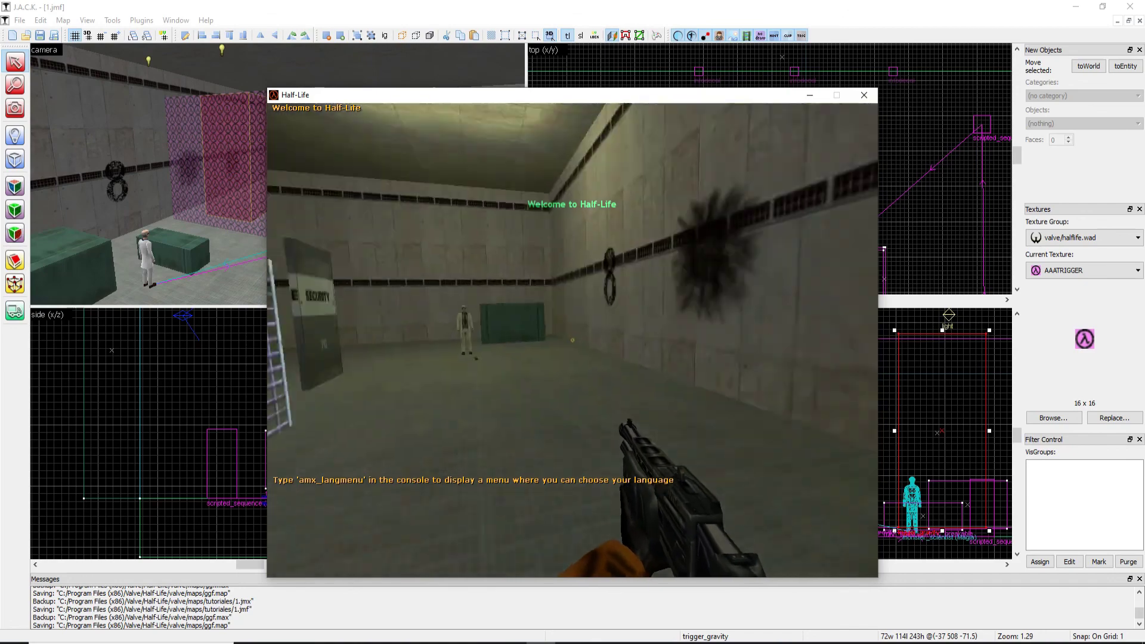